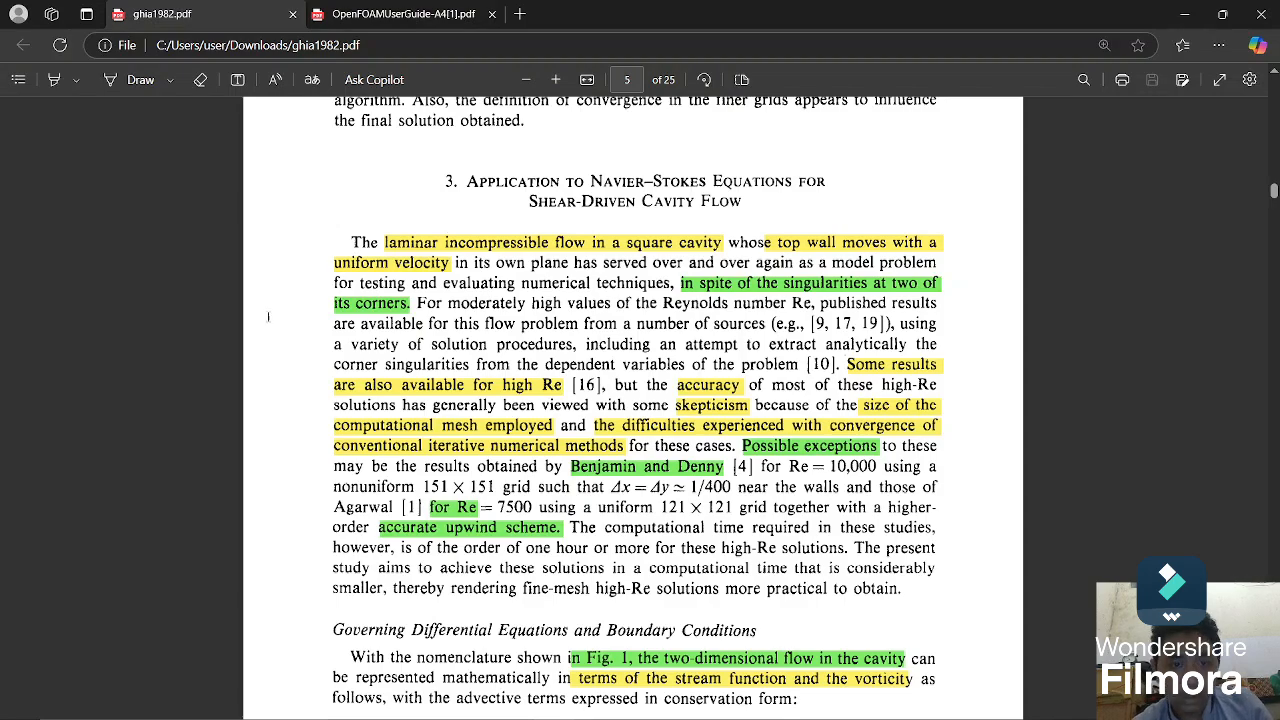
Step: Review the ghia1982.pdf paper from its title page and introduction to section 3 on shear-driven cavity flow
{"action": "scroll", "coordinate": [277, 349], "scroll_direction": "up", "scroll_amount": 5}
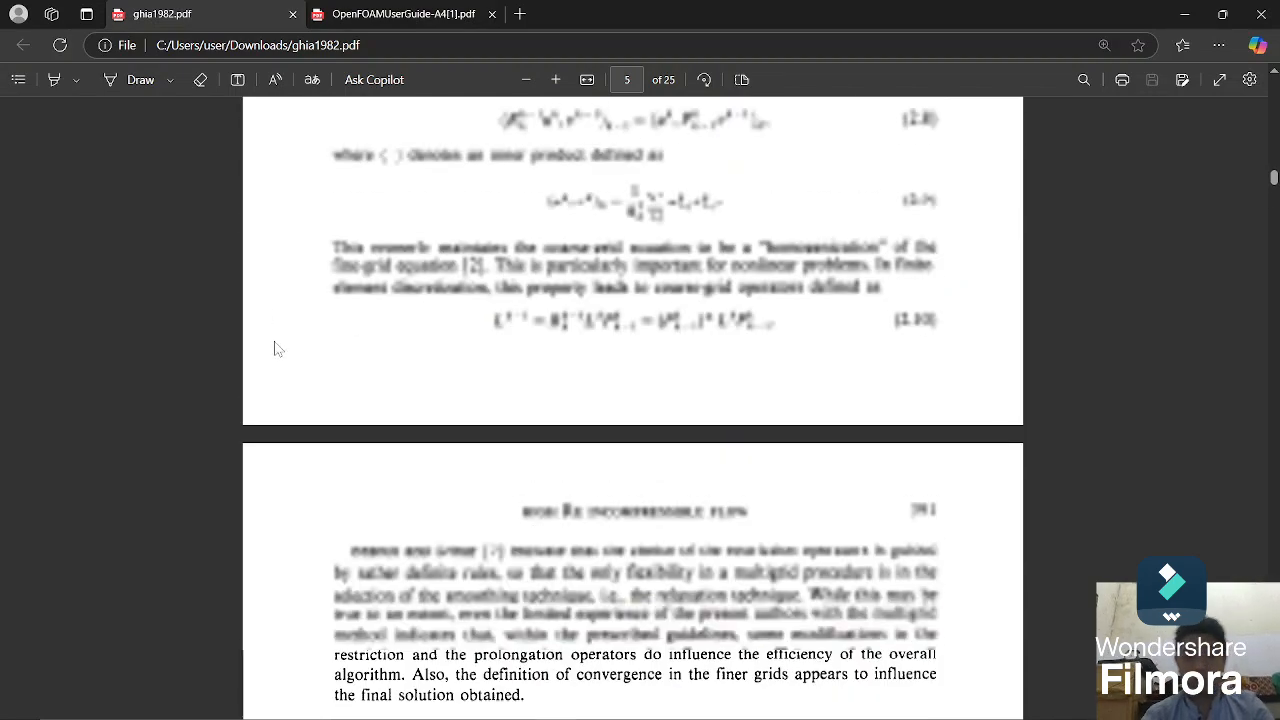
{"action": "scroll", "coordinate": [277, 349], "scroll_direction": "up", "scroll_amount": 20}
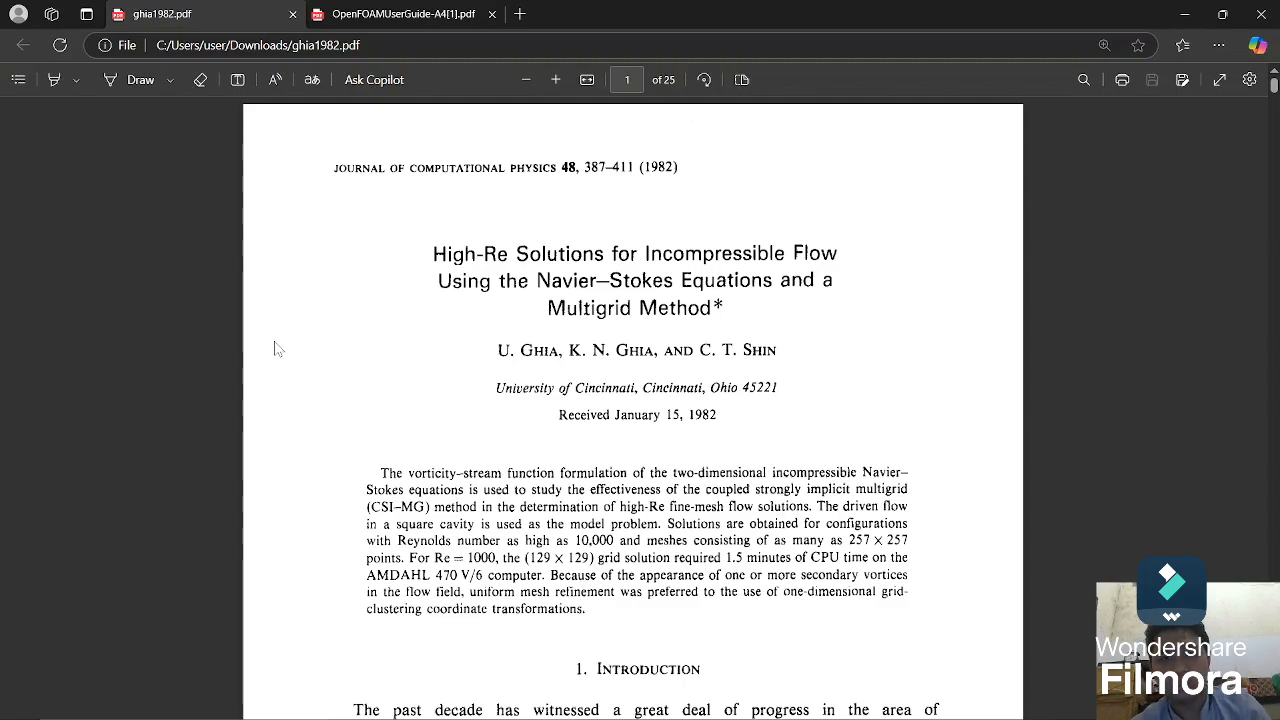
{"action": "scroll", "coordinate": [278, 349], "scroll_direction": "down", "scroll_amount": 20}
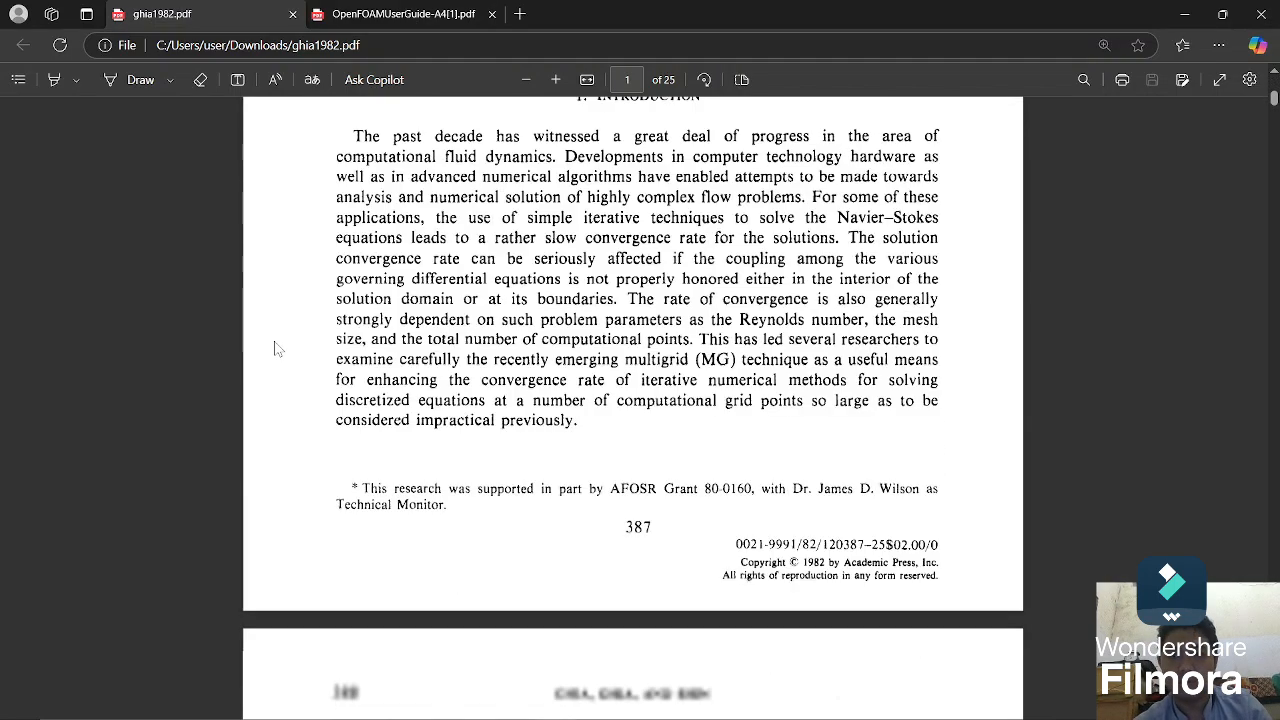
{"action": "scroll", "coordinate": [278, 349], "scroll_direction": "down", "scroll_amount": 15}
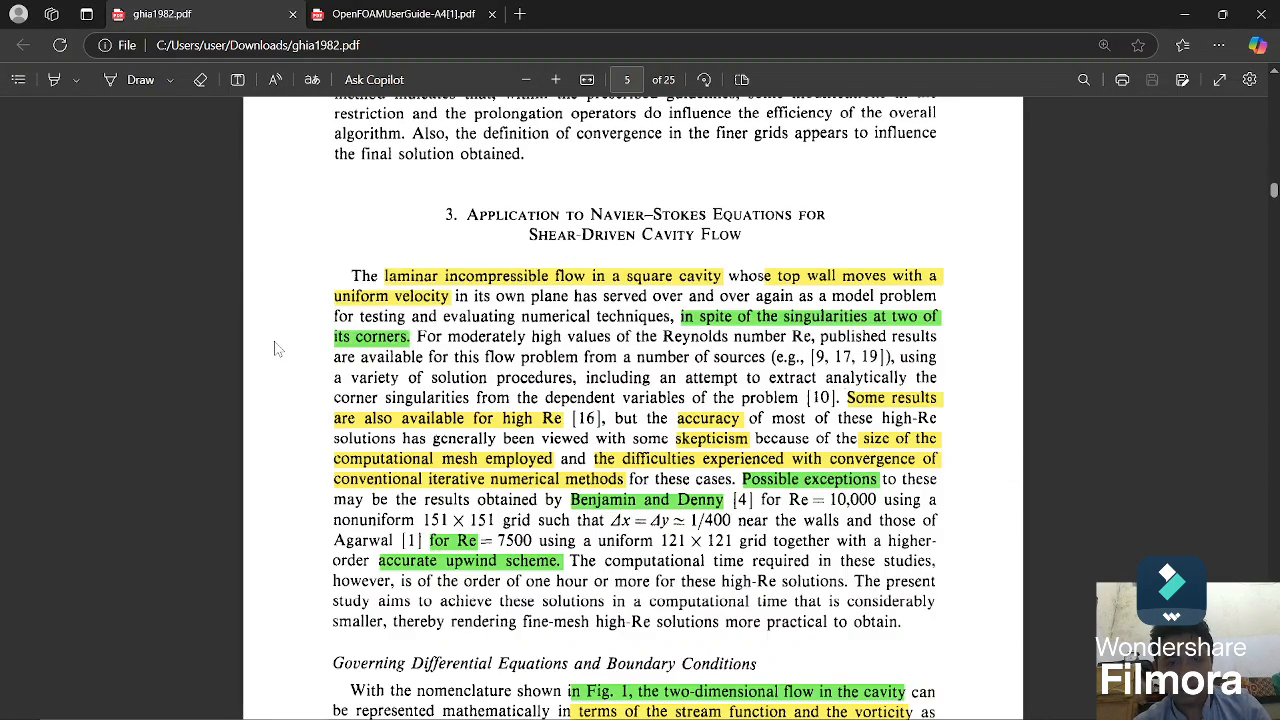
{"action": "scroll", "coordinate": [278, 349], "scroll_direction": "down", "scroll_amount": 1}
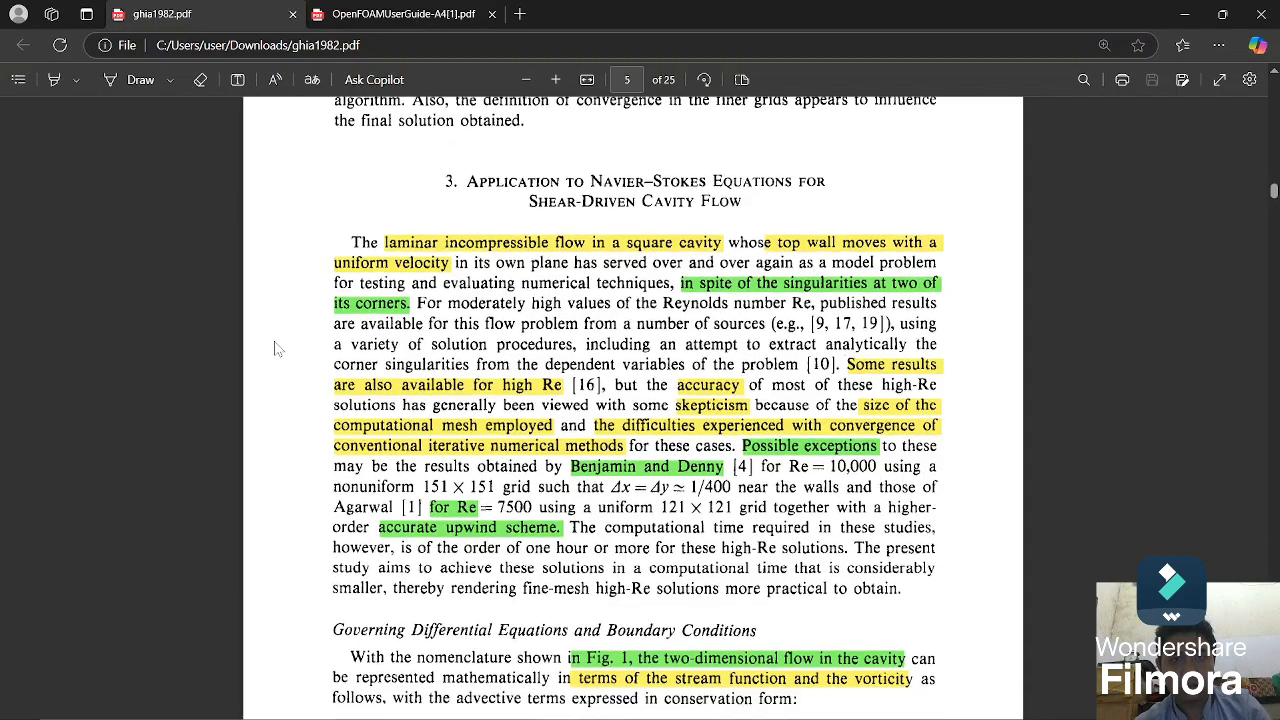
Step: Examine the paper's velocity profiles in Figures 2a and 2b, the legend, and the u- and v-velocity results in Tables I and II
{"action": "scroll", "coordinate": [278, 349], "scroll_direction": "down", "scroll_amount": 20}
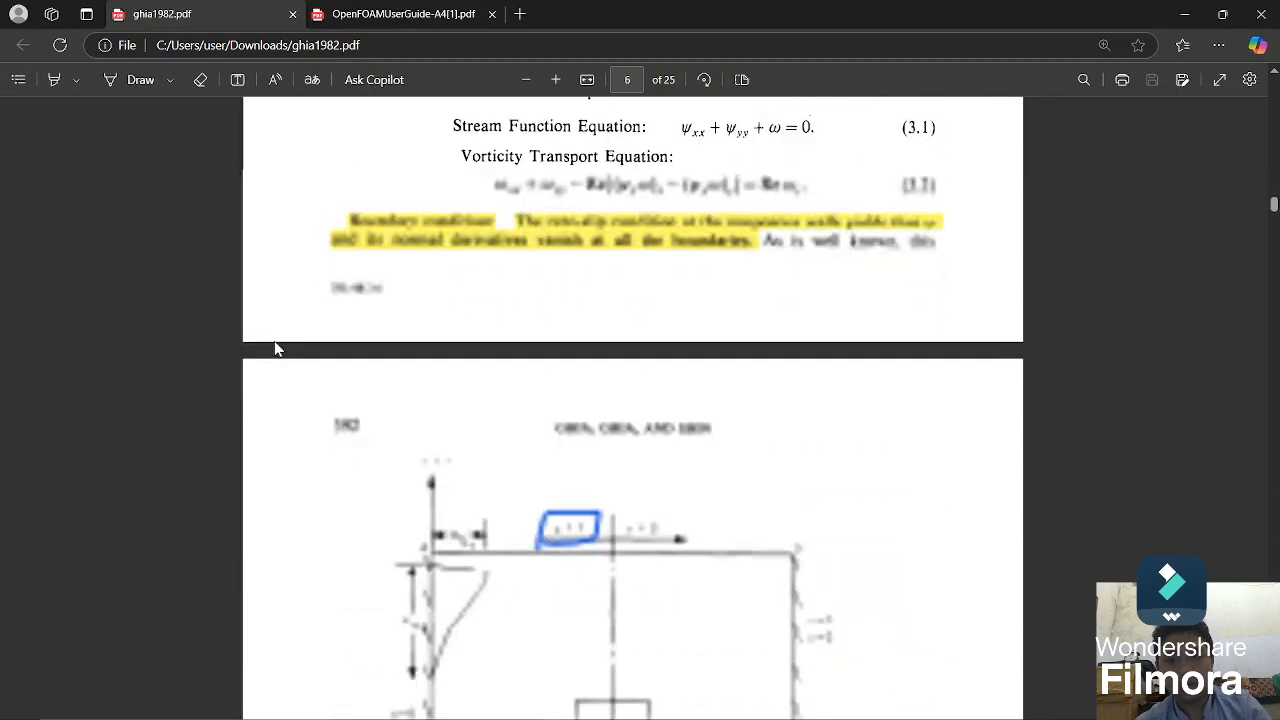
{"action": "scroll", "coordinate": [278, 349], "scroll_direction": "down", "scroll_amount": 20}
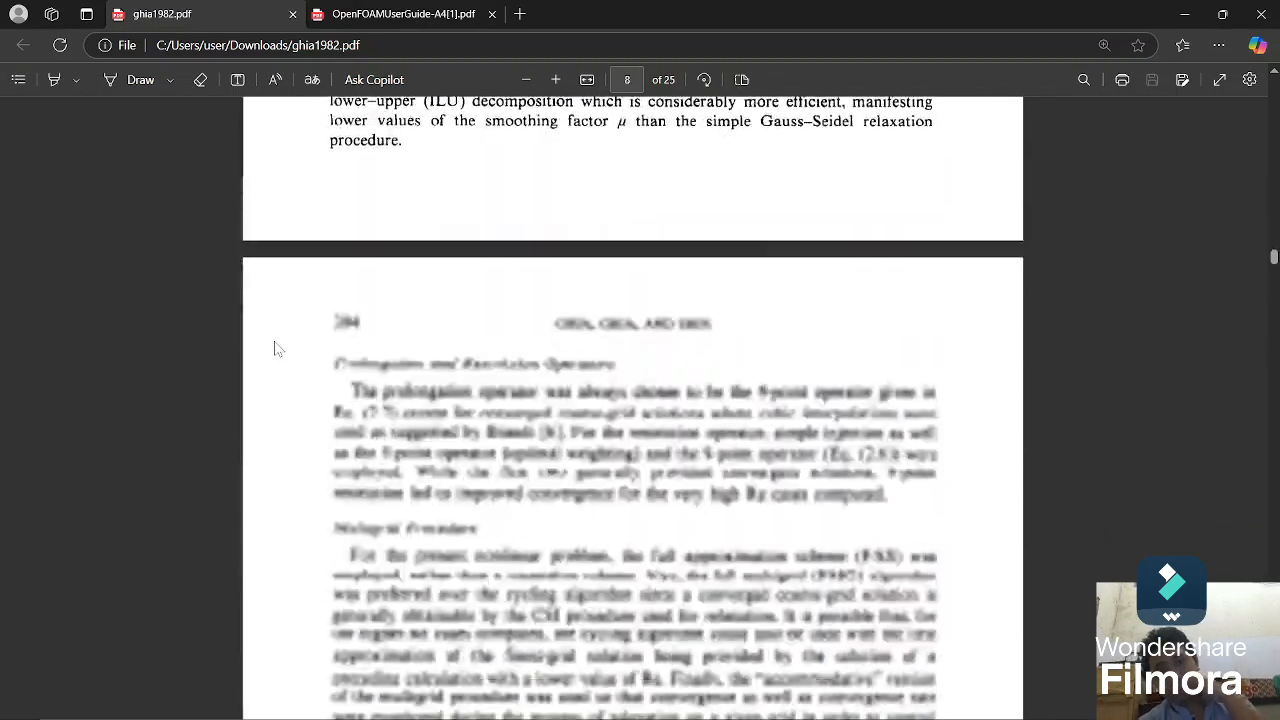
{"action": "scroll", "coordinate": [278, 349], "scroll_direction": "down", "scroll_amount": 10}
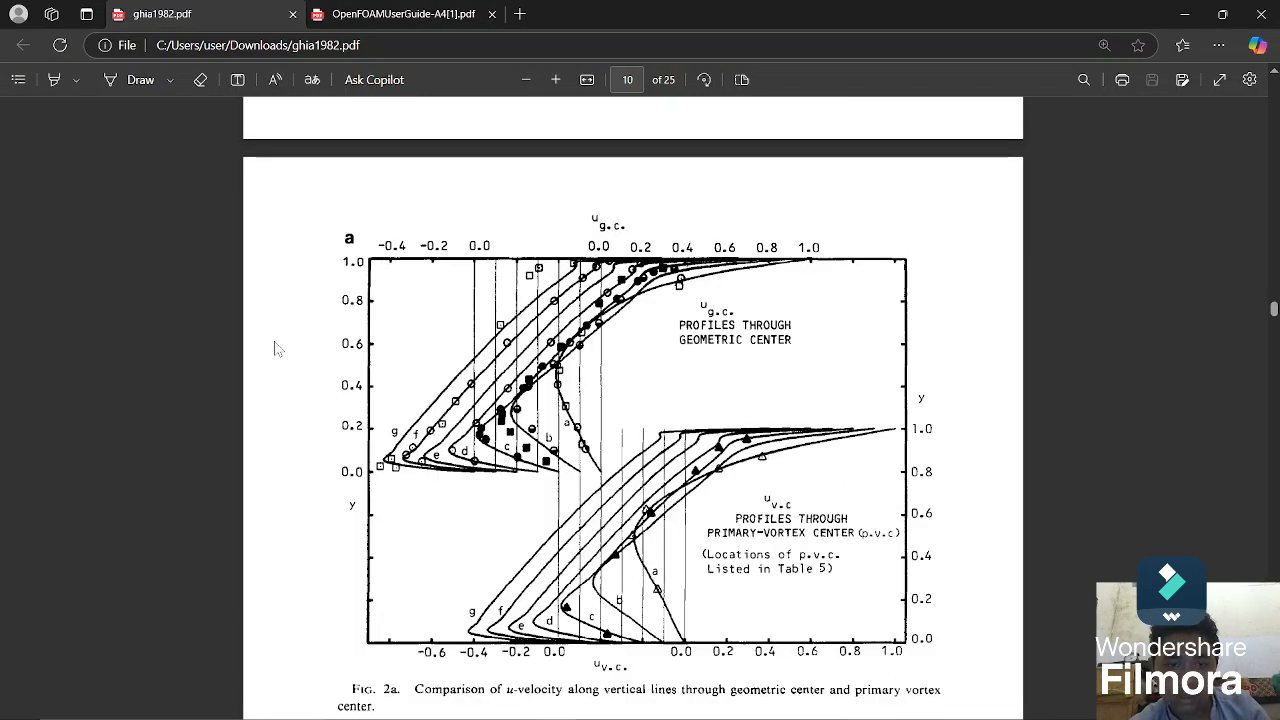
{"action": "scroll", "coordinate": [278, 349], "scroll_direction": "down", "scroll_amount": 10}
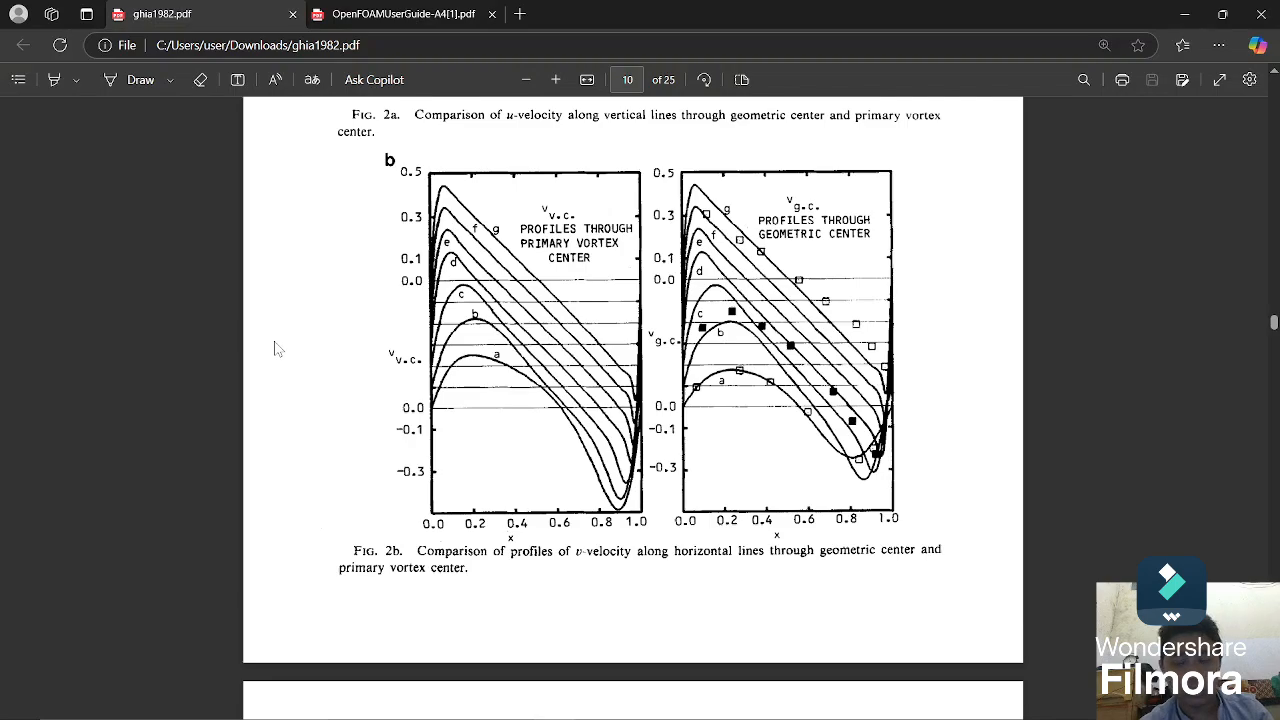
{"action": "scroll", "coordinate": [276, 346], "scroll_direction": "down", "scroll_amount": 15}
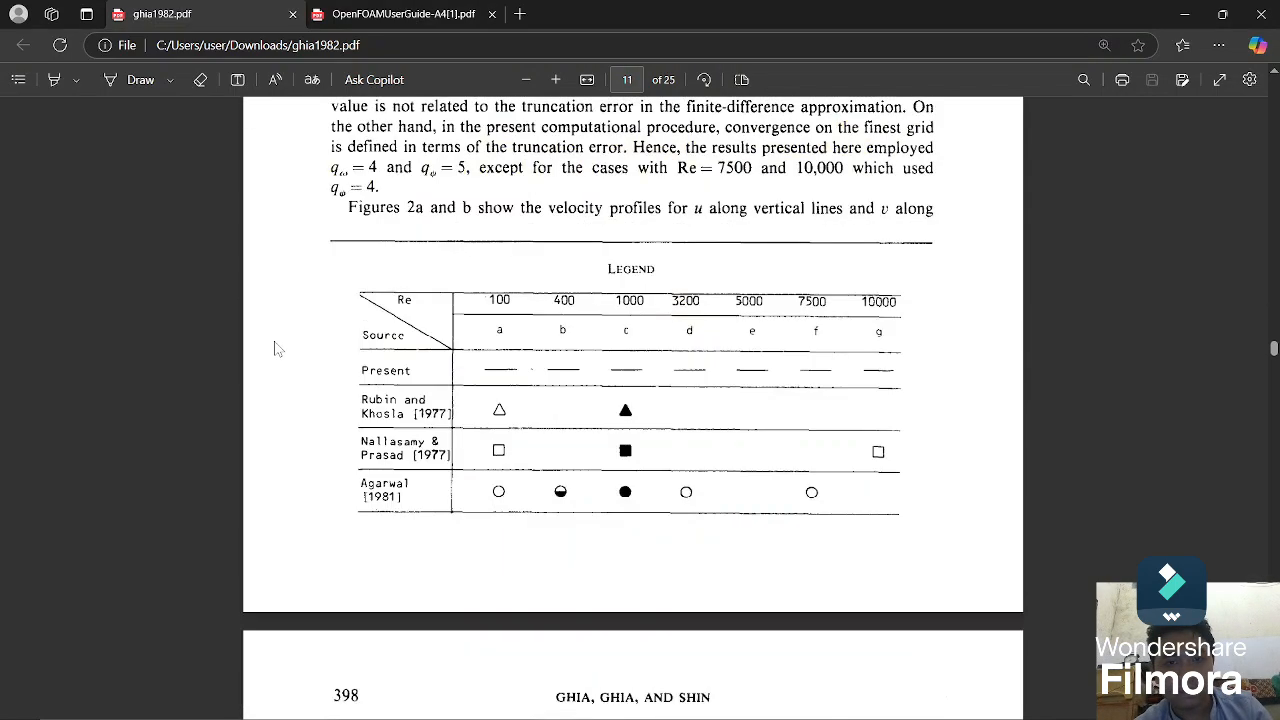
{"action": "scroll", "coordinate": [276, 346], "scroll_direction": "down", "scroll_amount": 3}
{"action": "scroll", "coordinate": [276, 346], "scroll_direction": "up", "scroll_amount": 5}
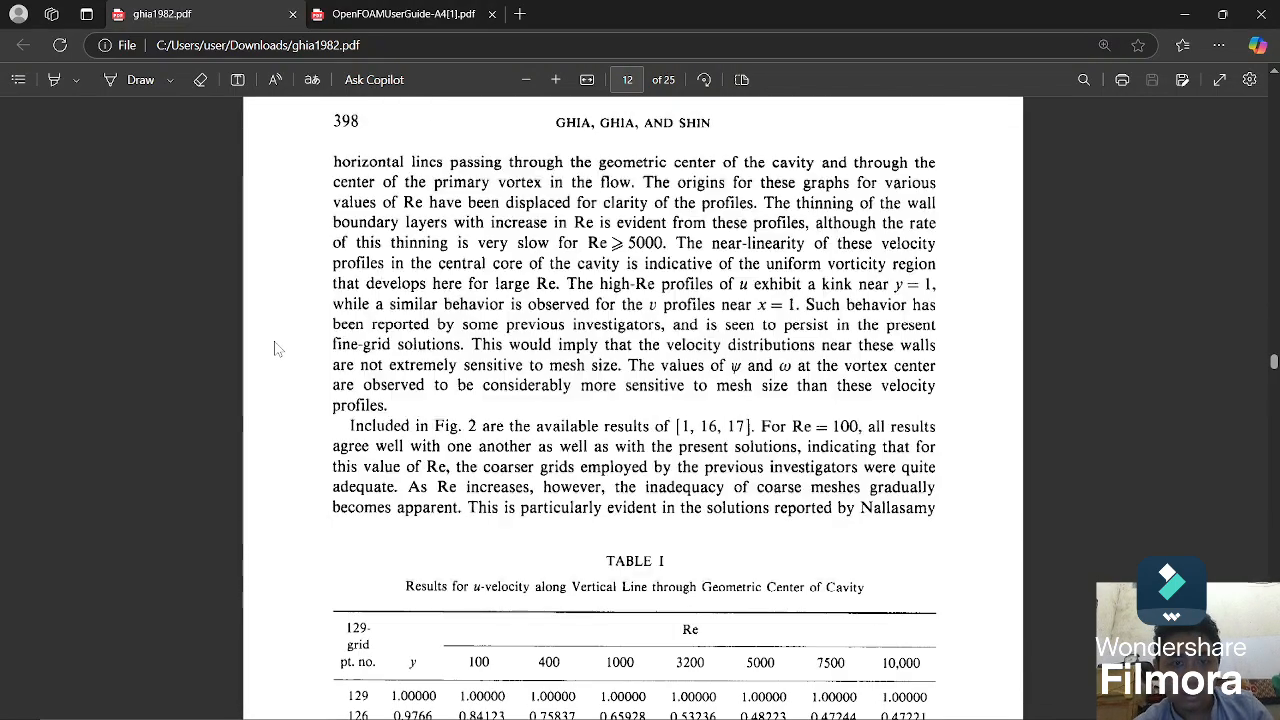
{"action": "scroll", "coordinate": [278, 348], "scroll_direction": "down", "scroll_amount": 3}
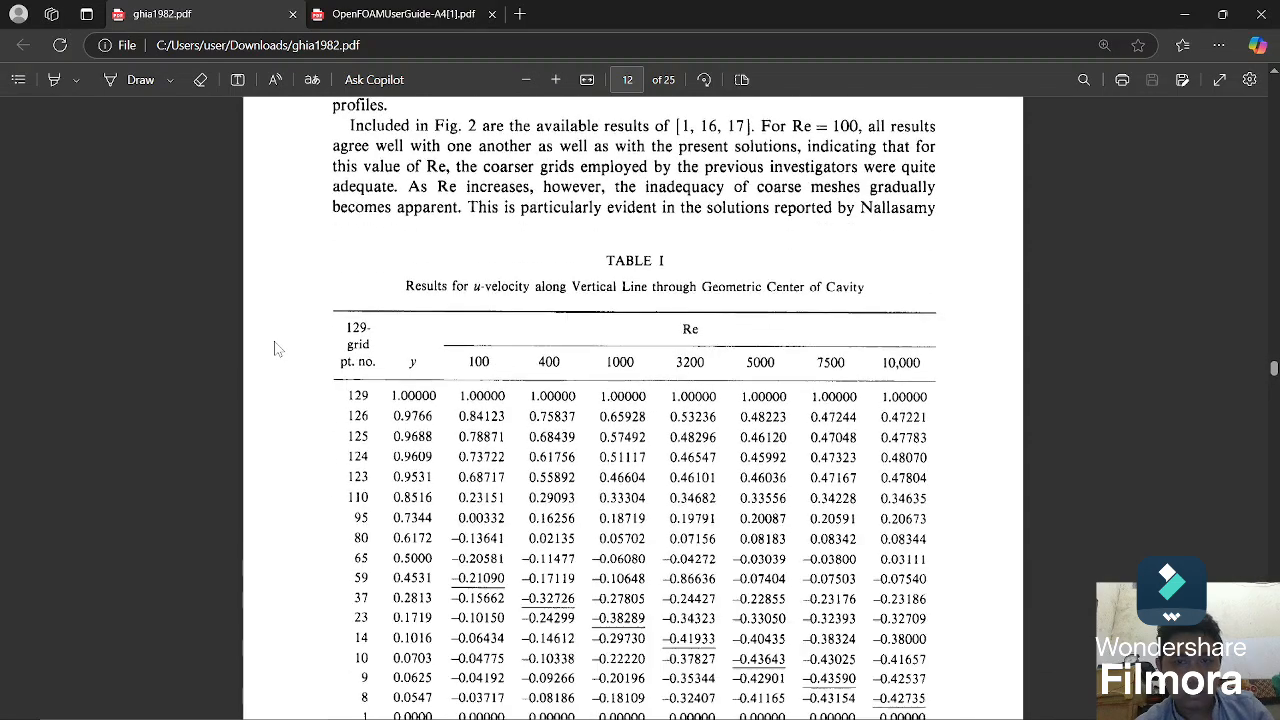
{"action": "scroll", "coordinate": [278, 348], "scroll_direction": "down", "scroll_amount": 2}
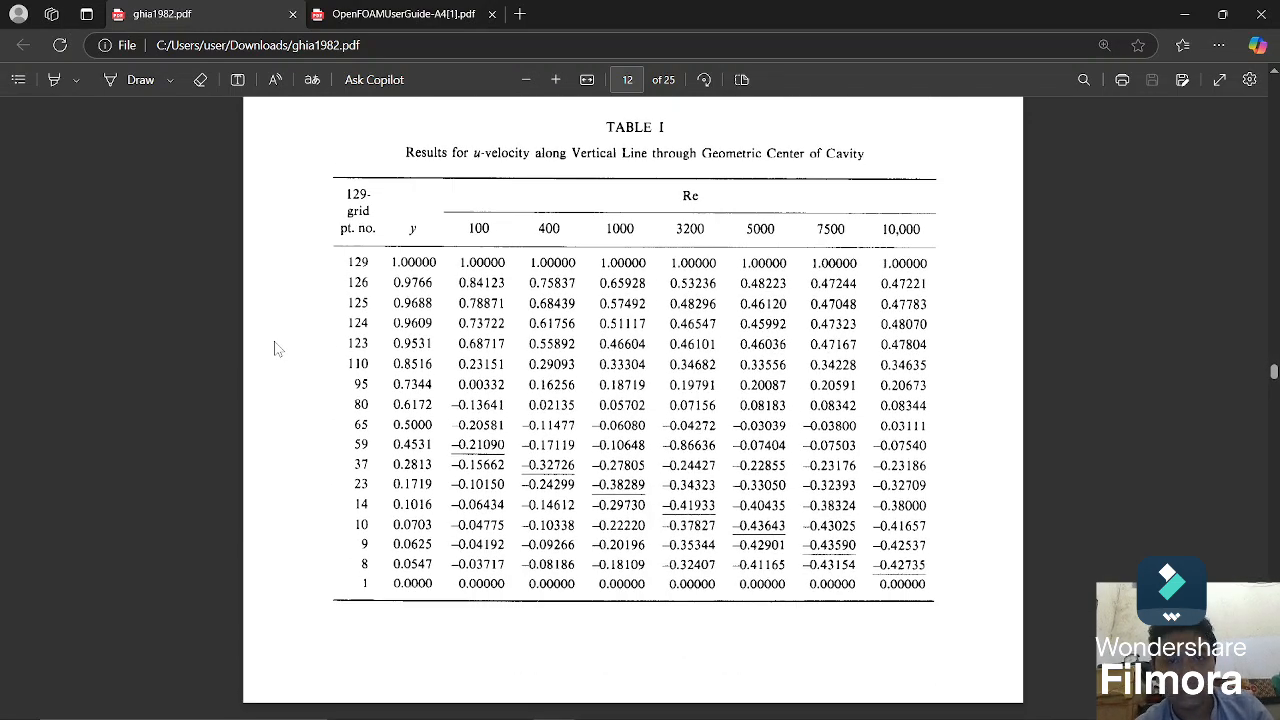
{"action": "scroll", "coordinate": [278, 348], "scroll_direction": "down", "scroll_amount": 12}
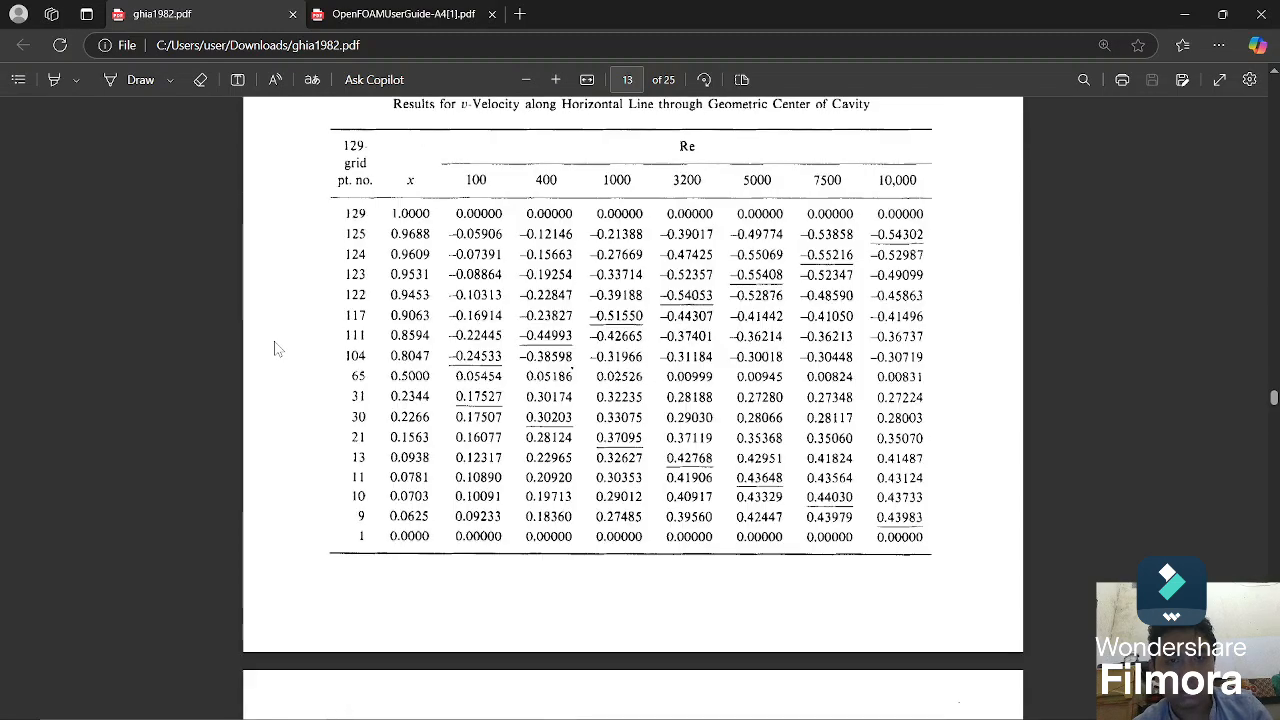
{"action": "scroll", "coordinate": [278, 348], "scroll_direction": "up", "scroll_amount": 1}
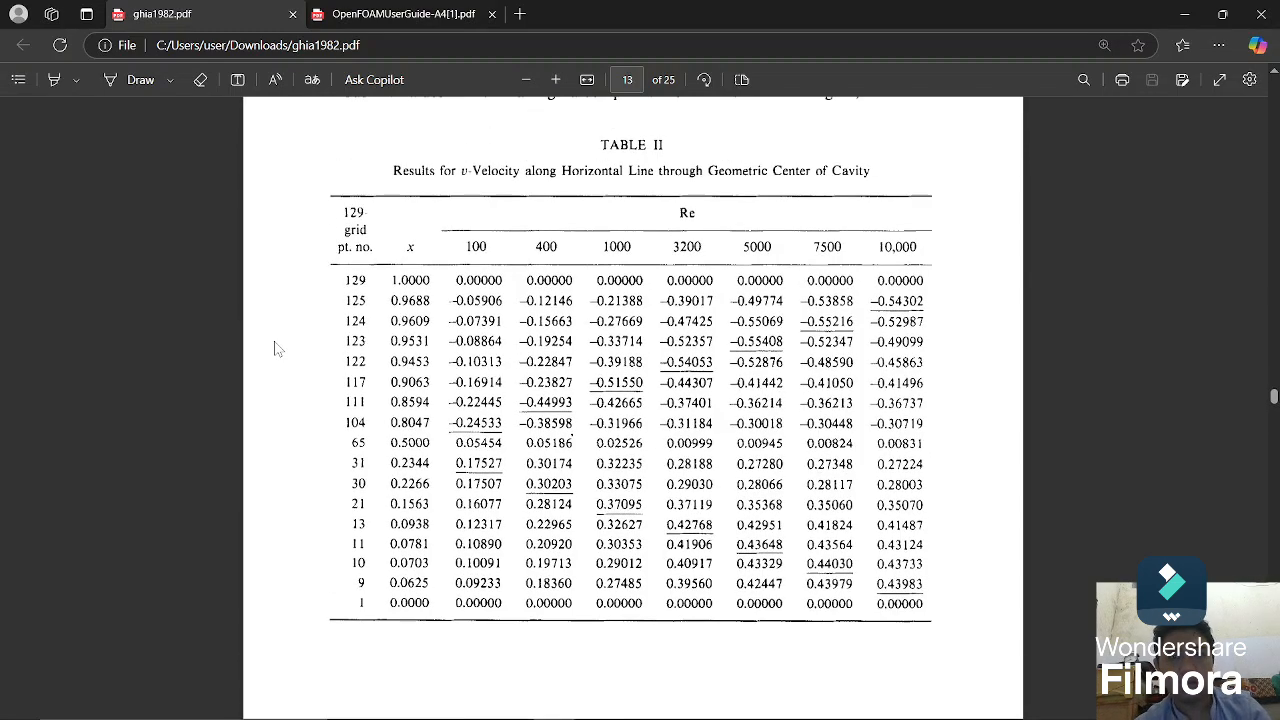
{"action": "scroll", "coordinate": [278, 348], "scroll_direction": "up", "scroll_amount": 10}
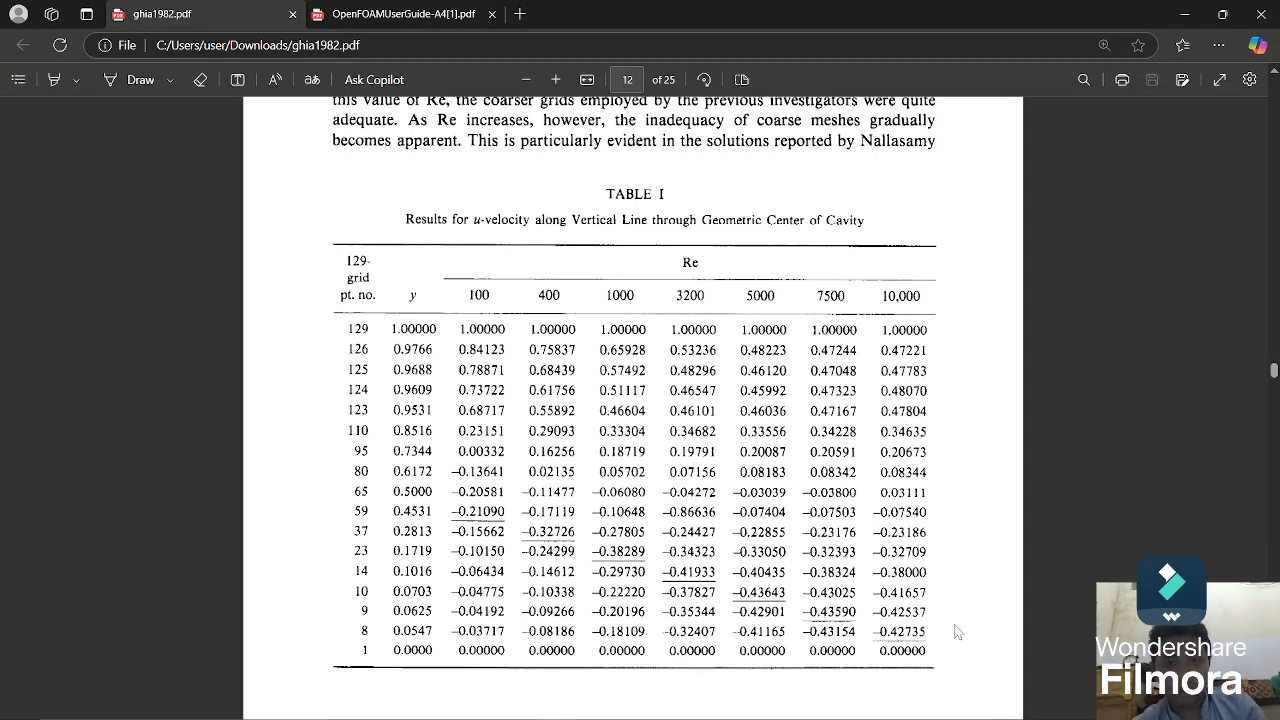
{"action": "mouse_move", "coordinate": [630, 712]}
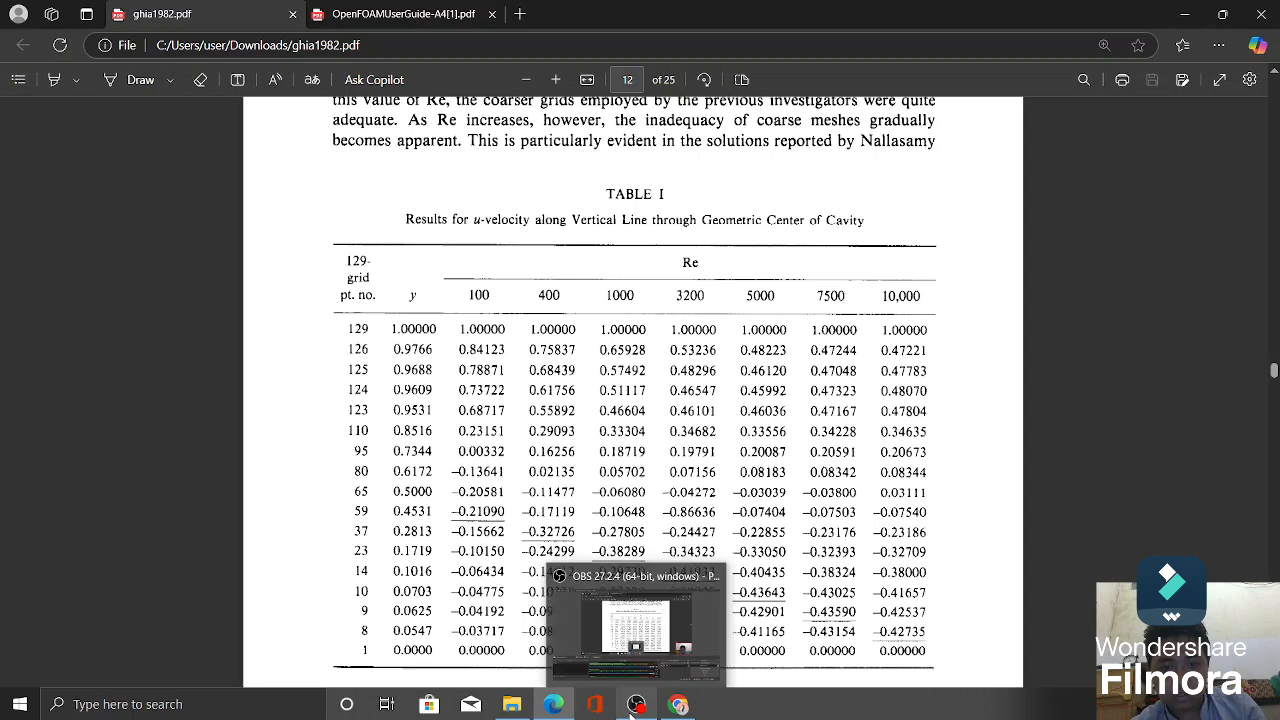
{"action": "mouse_move", "coordinate": [678, 706]}
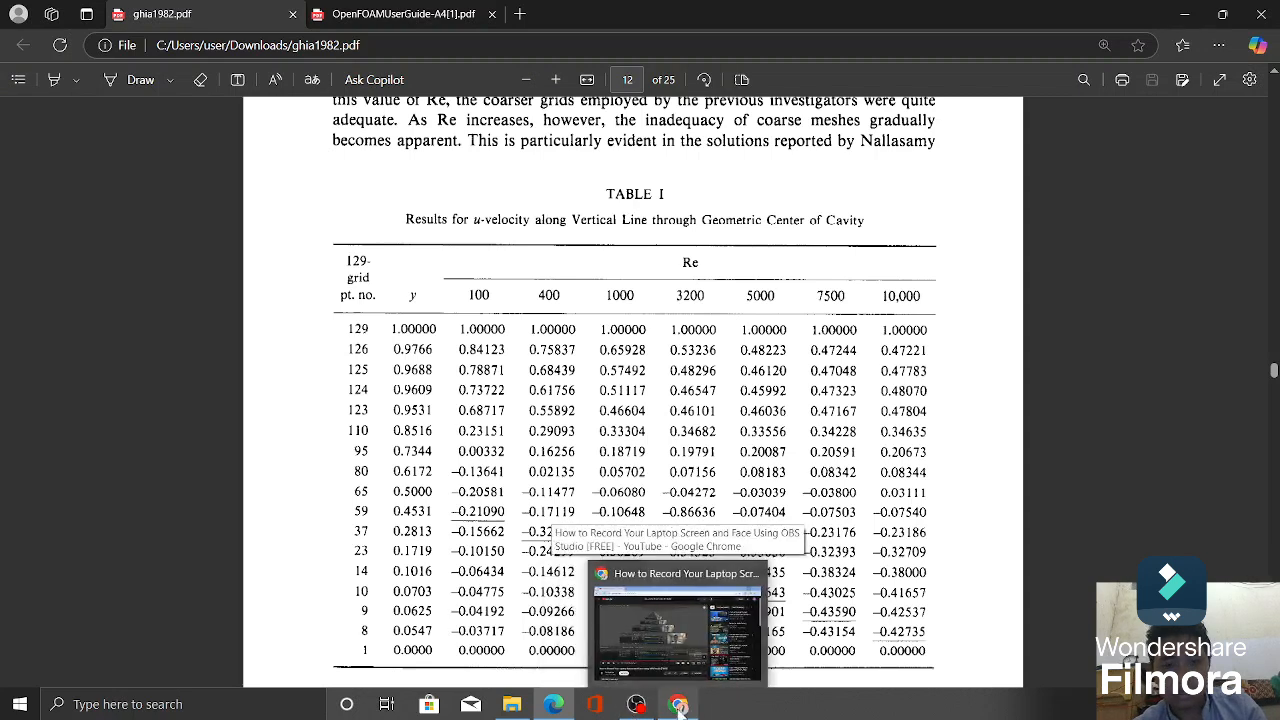
{"action": "mouse_move", "coordinate": [545, 706]}
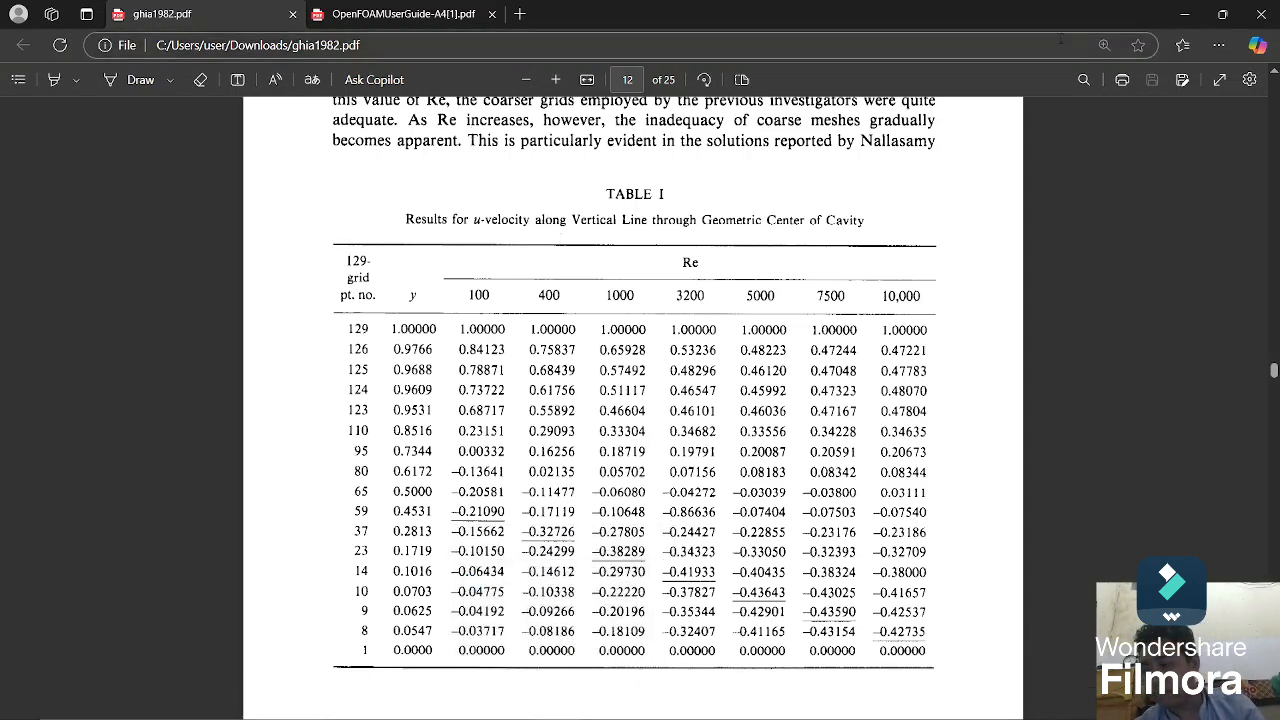
Step: Switch to the OpenFOAM user guide PDF and skim the Chapter 2 tutorial through pre-processing, boundary conditions and physical properties
{"action": "left_click", "coordinate": [396, 18]}
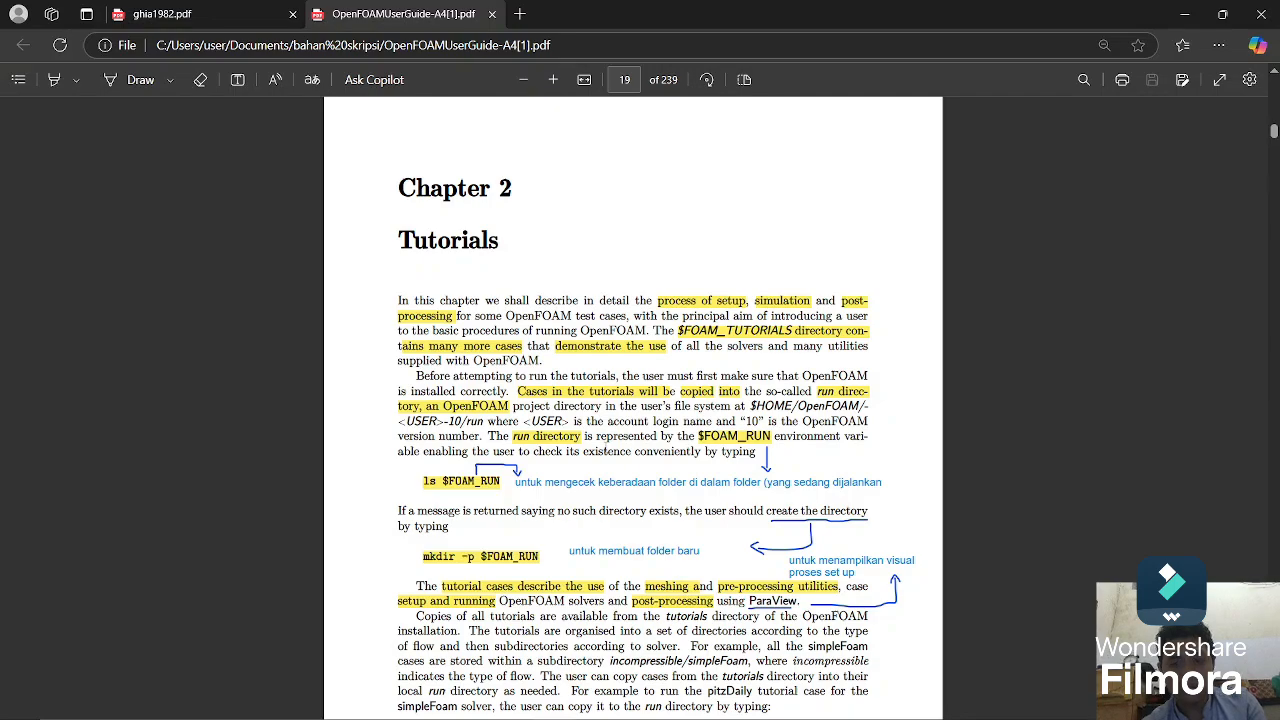
{"action": "scroll", "coordinate": [610, 445], "scroll_direction": "down", "scroll_amount": 5}
{"action": "scroll", "coordinate": [632, 400], "scroll_direction": "up", "scroll_amount": 5}
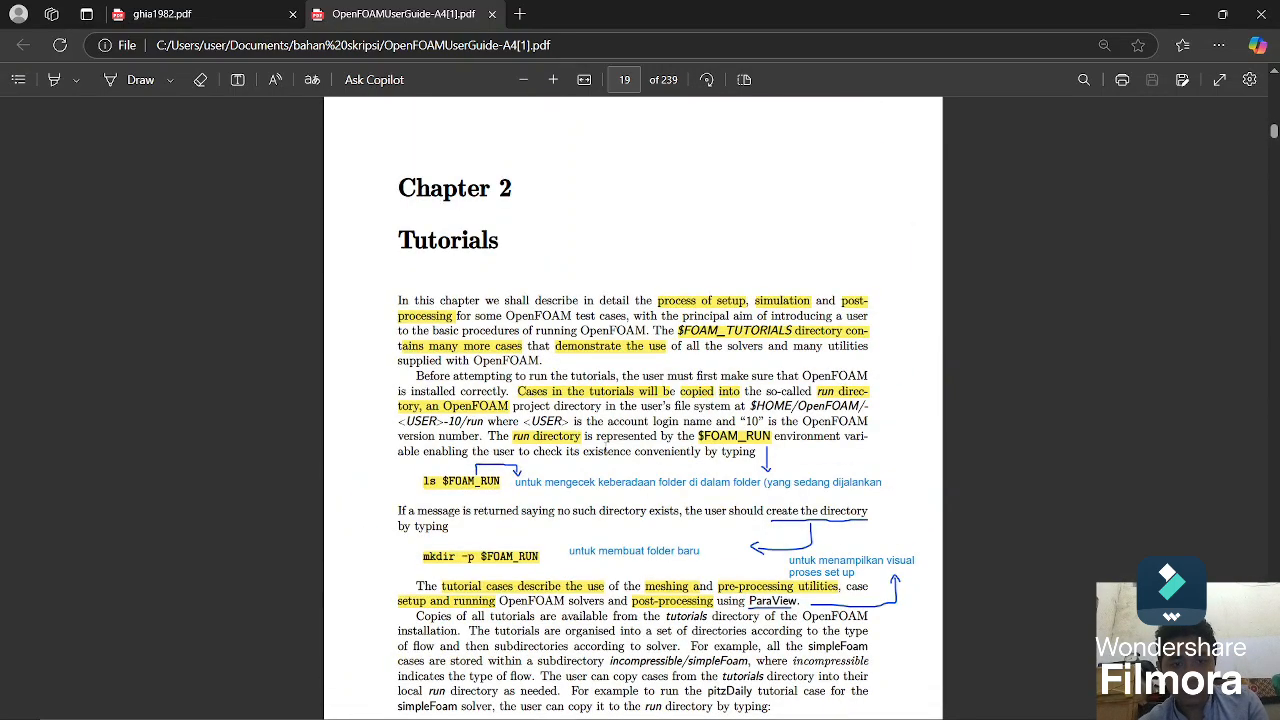
{"action": "scroll", "coordinate": [609, 449], "scroll_direction": "down", "scroll_amount": 15}
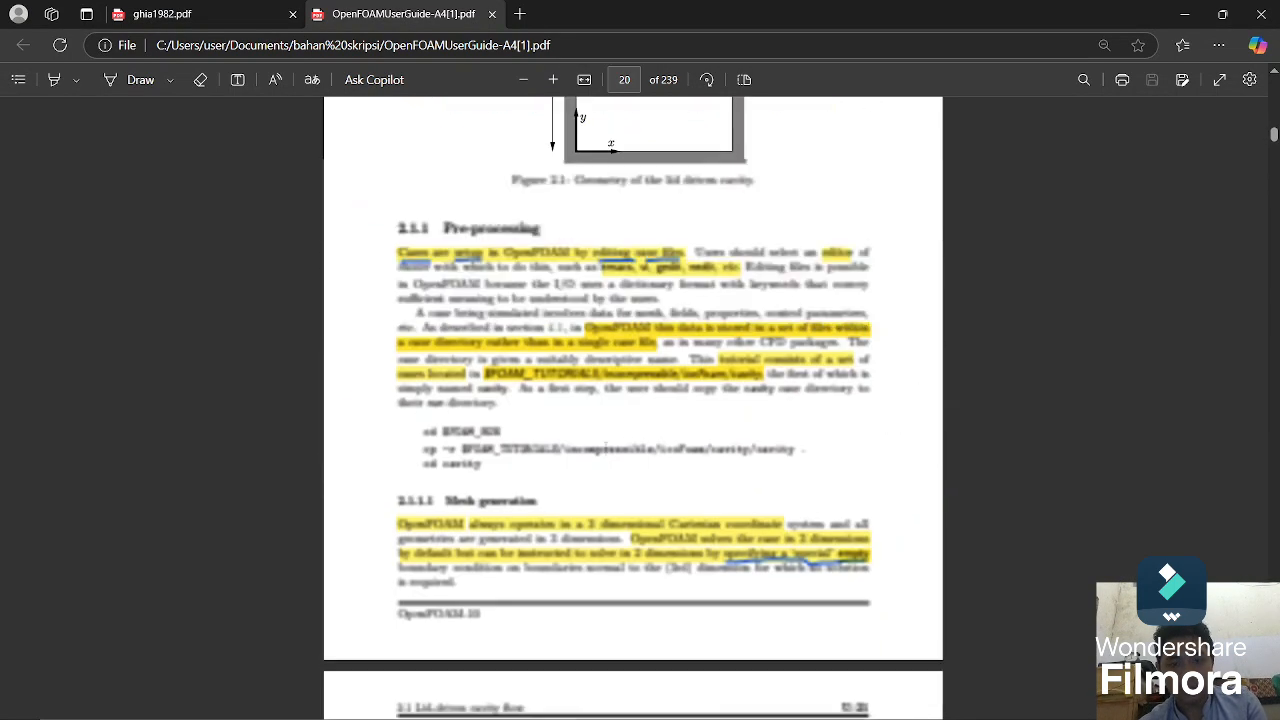
{"action": "scroll", "coordinate": [609, 449], "scroll_direction": "down", "scroll_amount": 15}
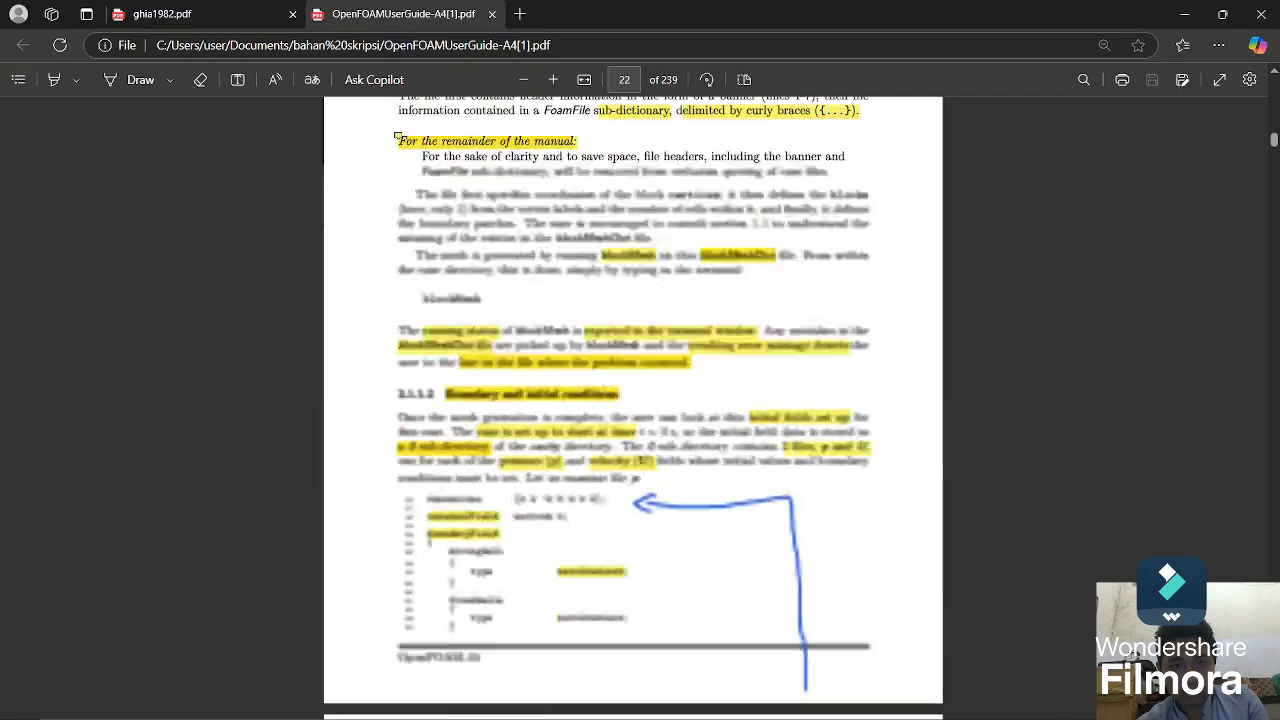
{"action": "scroll", "coordinate": [605, 447], "scroll_direction": "down", "scroll_amount": 10}
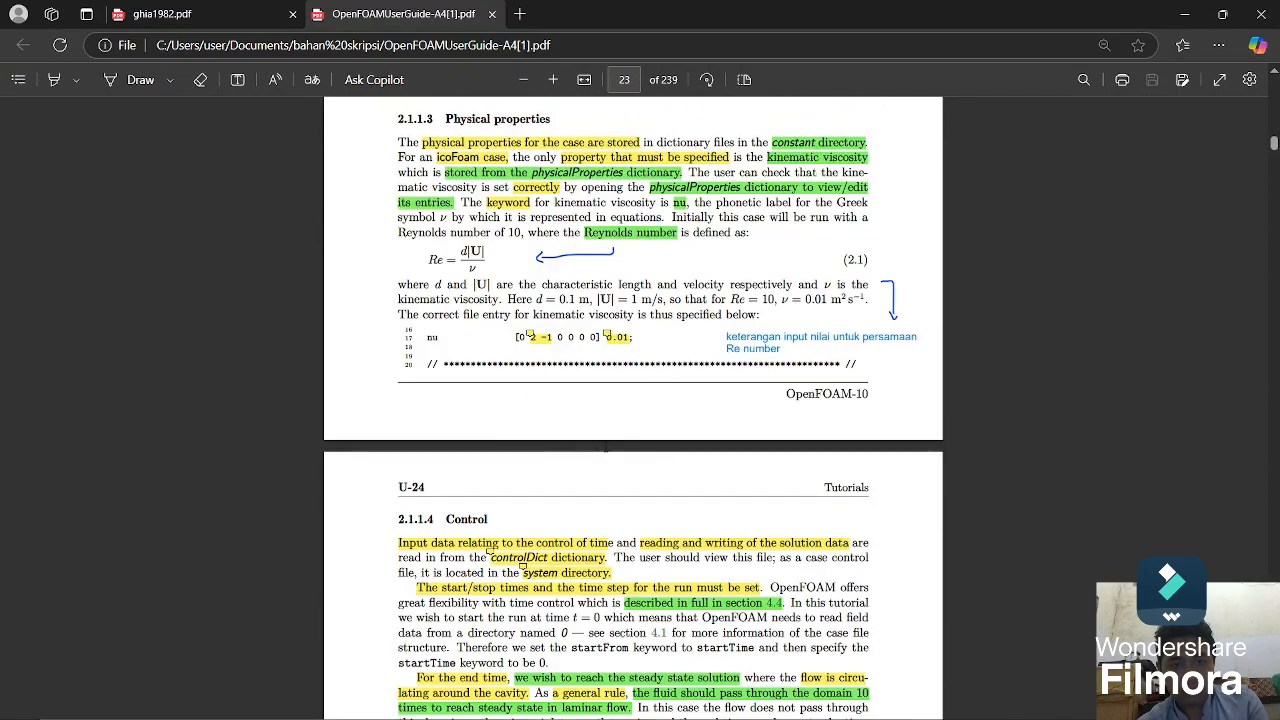
Step: Look back through the user guide's front matter and examine Figure 1.1, the overview of the OpenFOAM structure
{"action": "scroll", "coordinate": [605, 447], "scroll_direction": "up", "scroll_amount": 20}
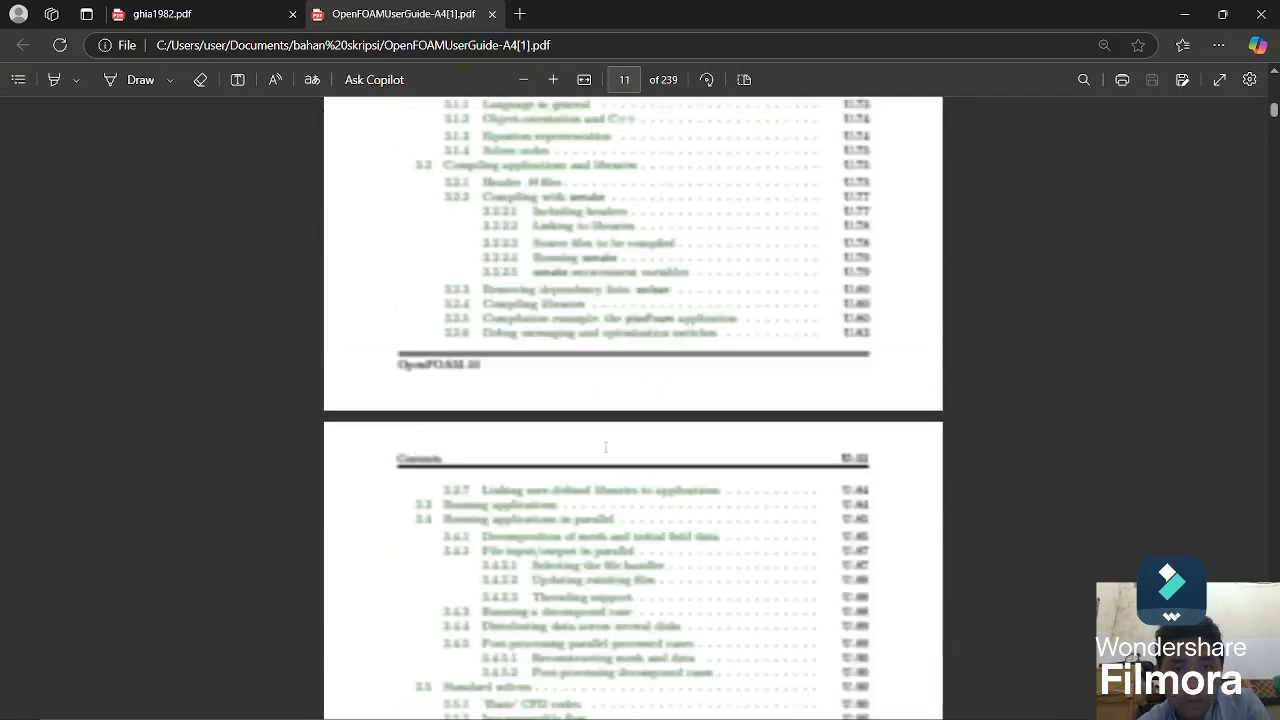
{"action": "scroll", "coordinate": [605, 447], "scroll_direction": "up", "scroll_amount": 15}
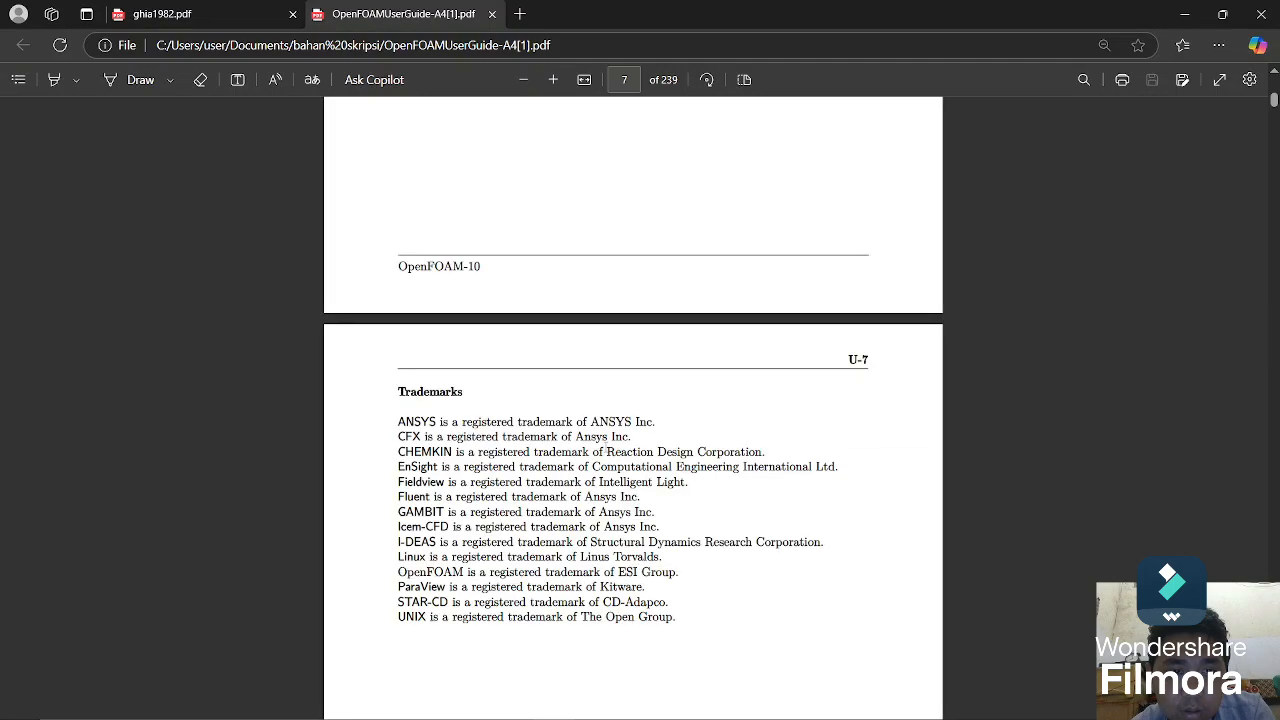
{"action": "scroll", "coordinate": [605, 447], "scroll_direction": "down", "scroll_amount": 15}
{"action": "scroll", "coordinate": [605, 447], "scroll_direction": "down", "scroll_amount": 10}
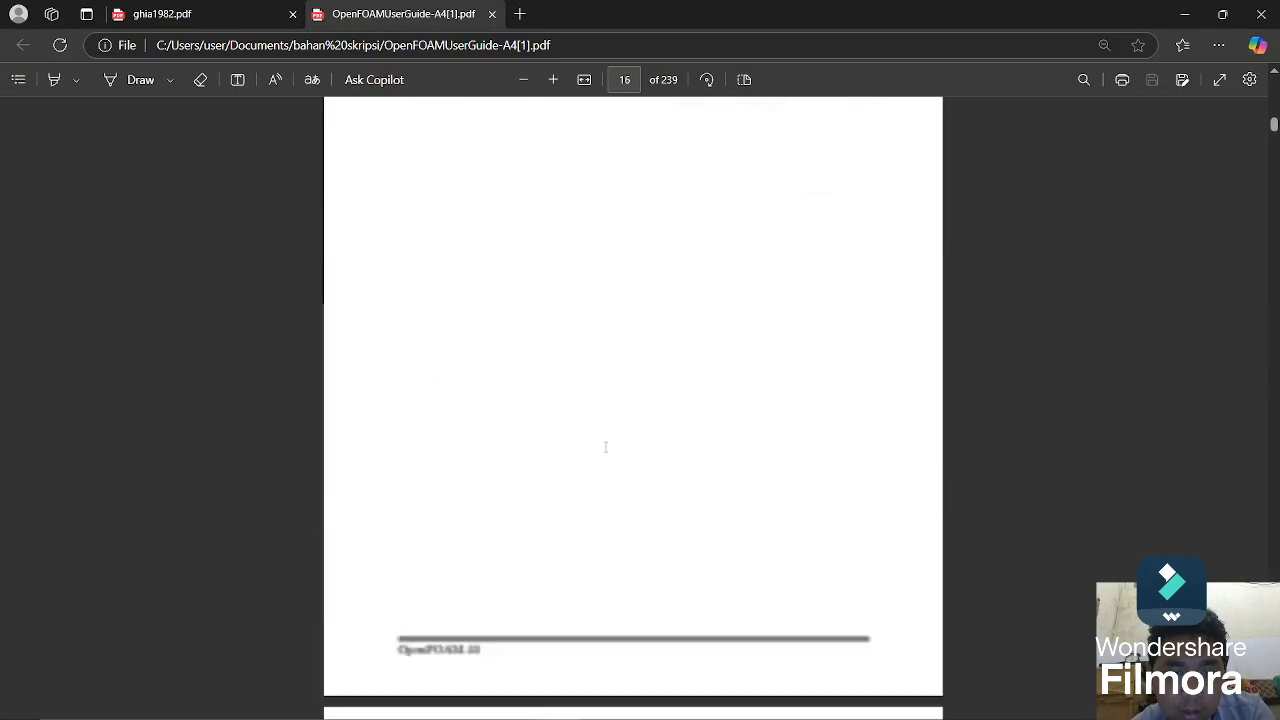
{"action": "scroll", "coordinate": [605, 447], "scroll_direction": "down", "scroll_amount": 6}
{"action": "scroll", "coordinate": [605, 447], "scroll_direction": "up", "scroll_amount": 3}
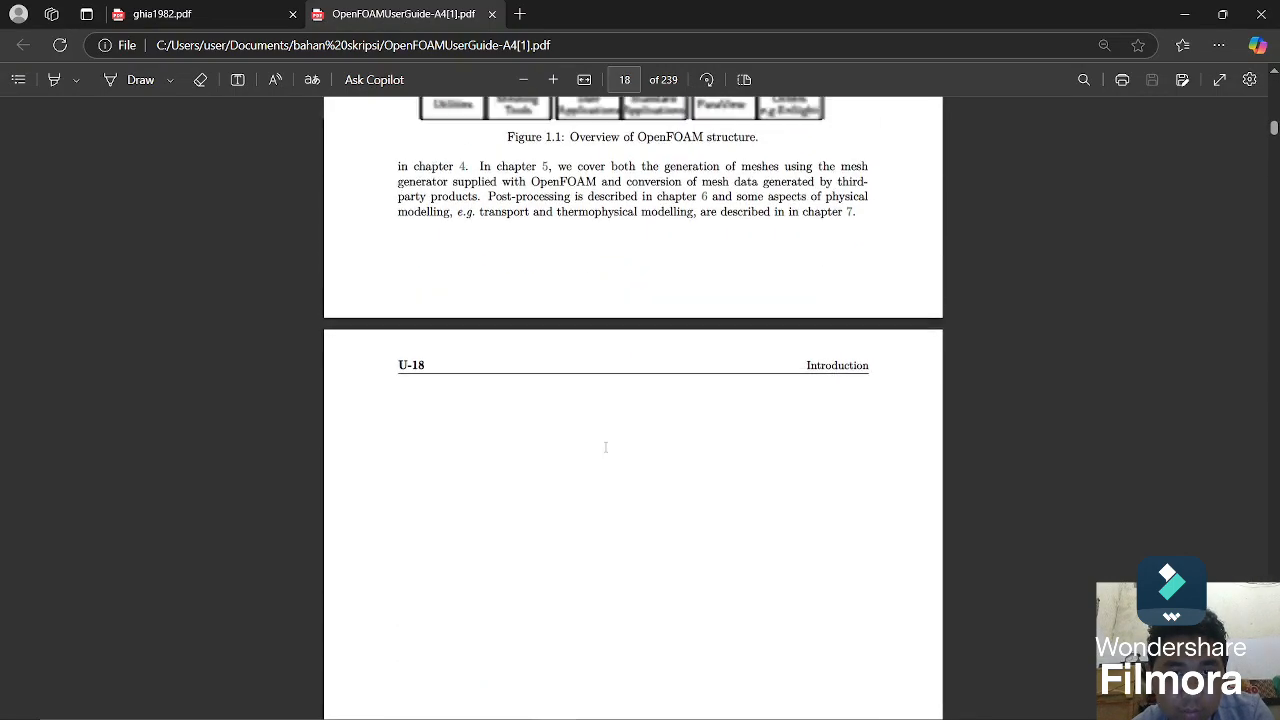
{"action": "scroll", "coordinate": [605, 447], "scroll_direction": "down", "scroll_amount": 3}
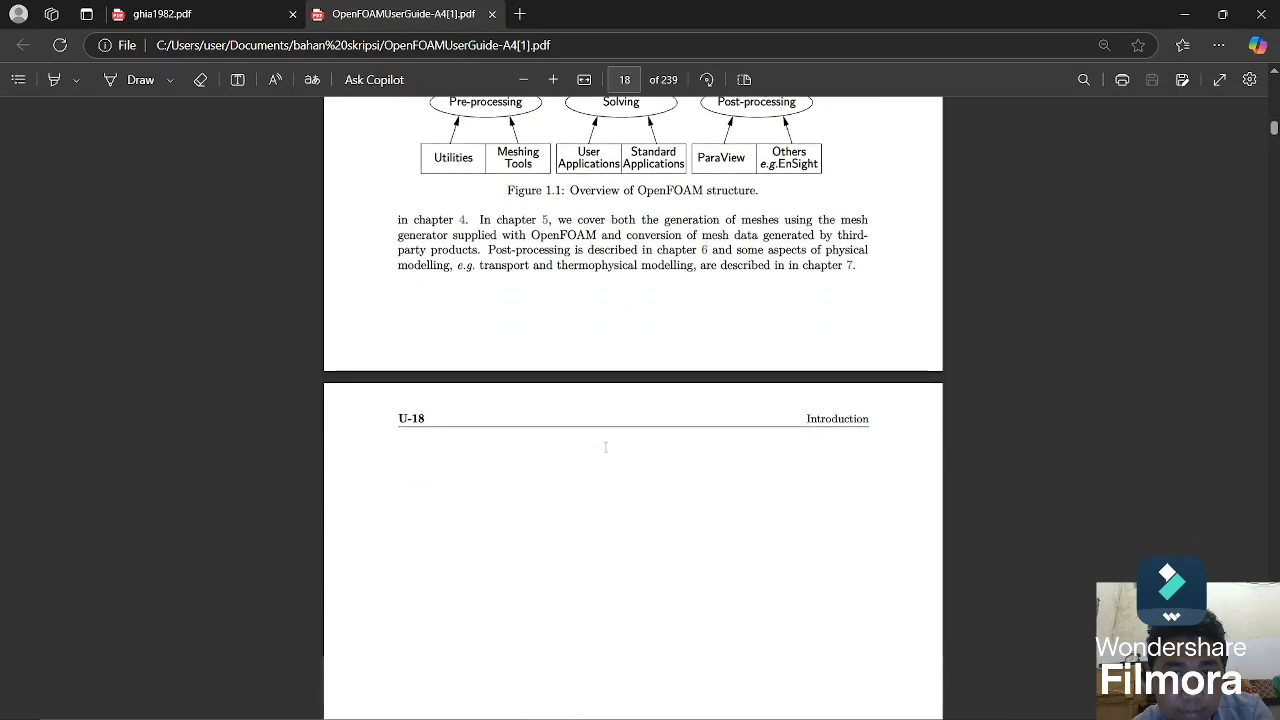
{"action": "scroll", "coordinate": [605, 447], "scroll_direction": "up", "scroll_amount": 3}
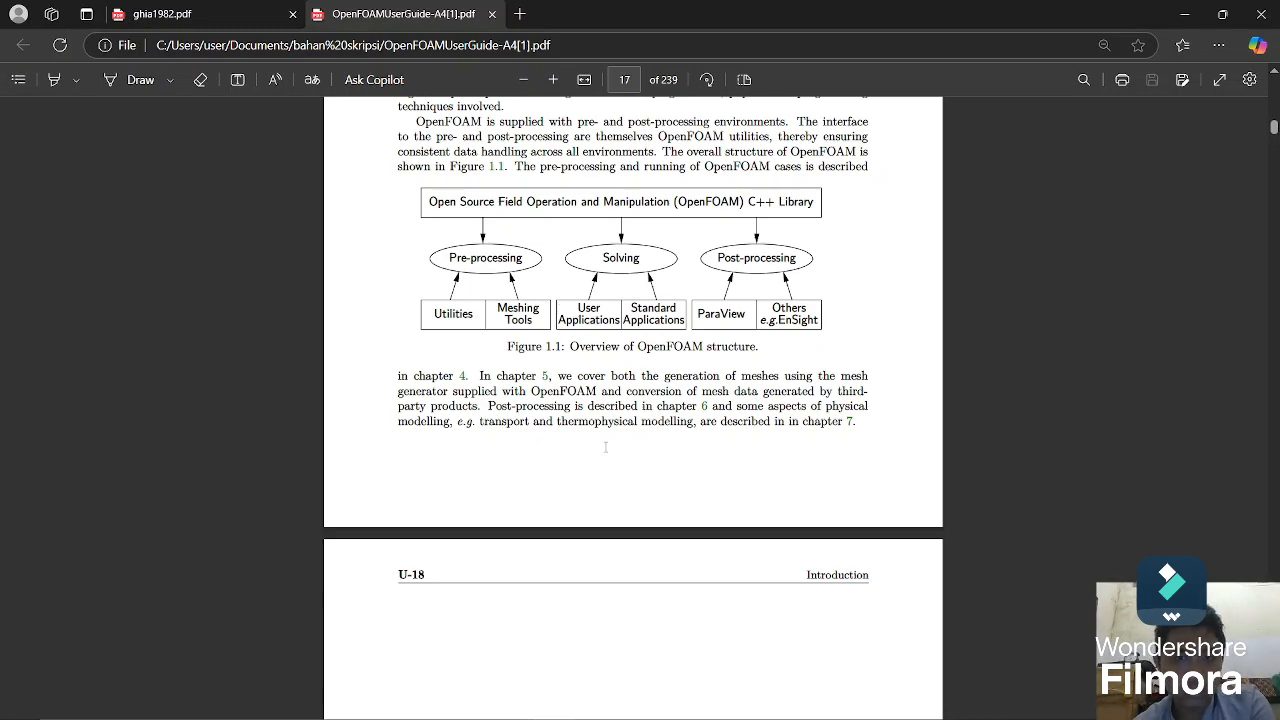
Step: Examine section 2.1 on lid-driven cavity flow, including the cavity geometry in Figure 2.1 and the mesh block structure in Figure 2.2
{"action": "scroll", "coordinate": [605, 447], "scroll_direction": "down", "scroll_amount": 10}
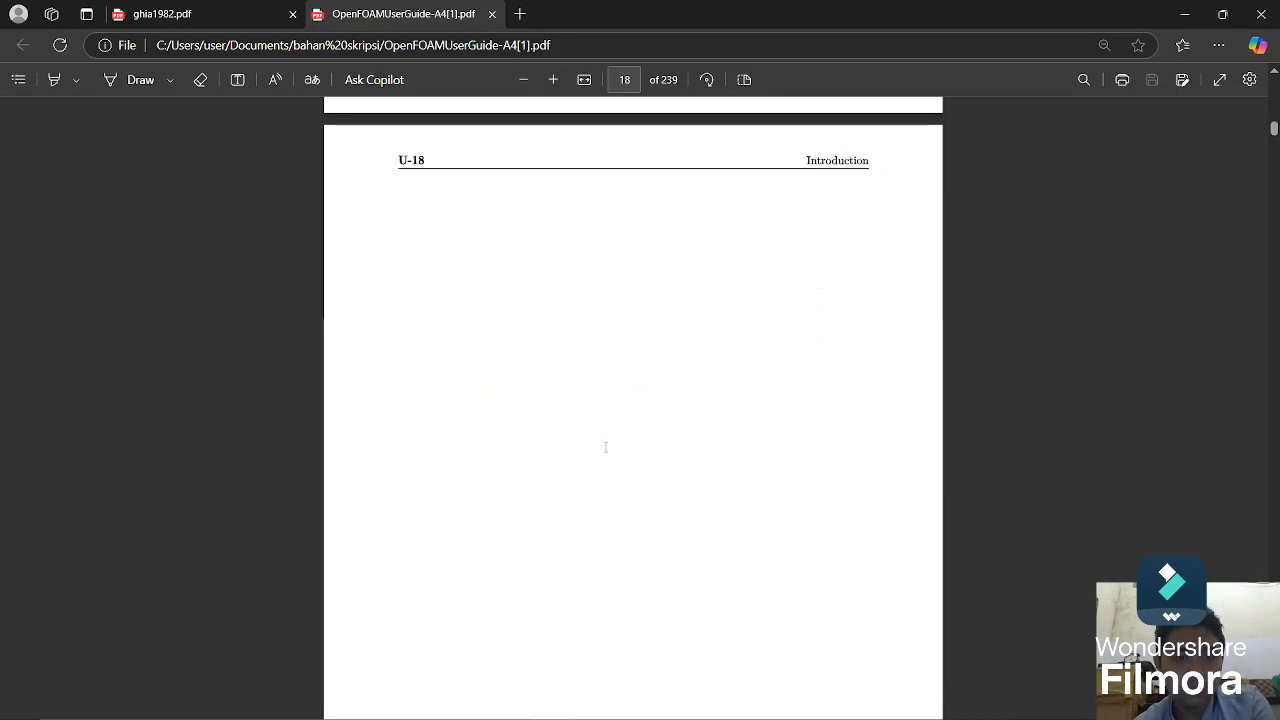
{"action": "scroll", "coordinate": [605, 446], "scroll_direction": "down", "scroll_amount": 5}
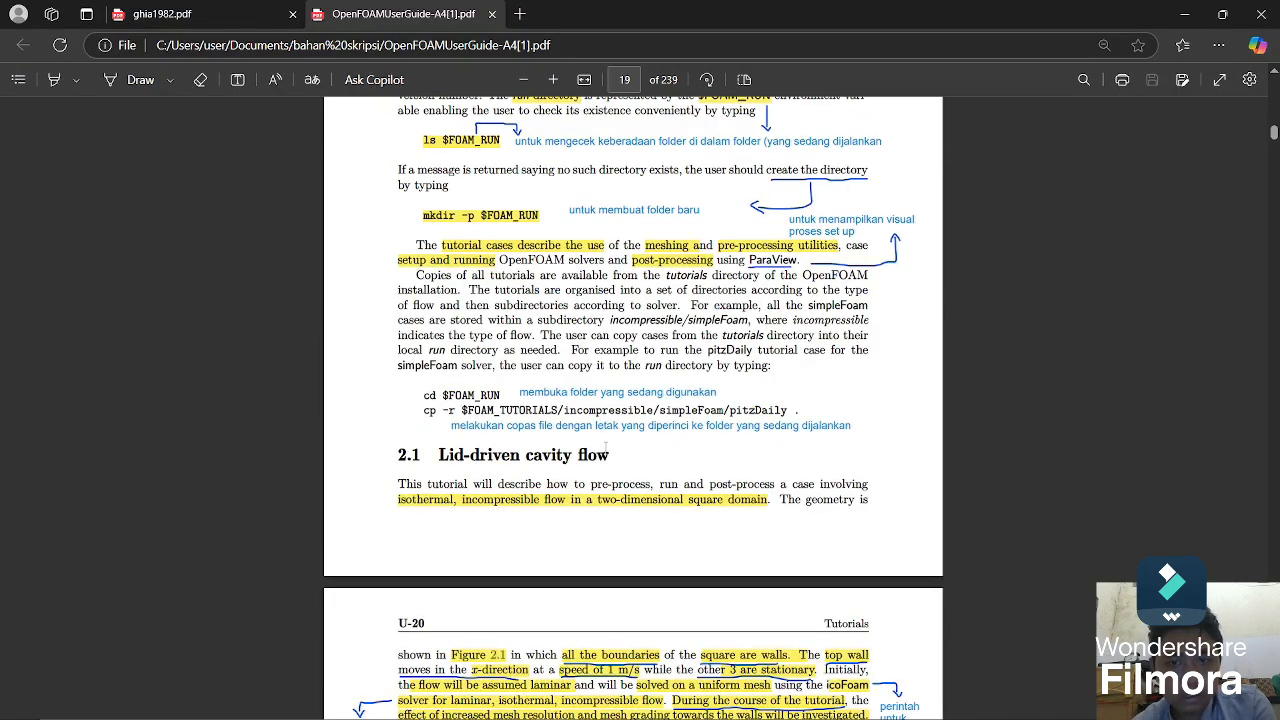
{"action": "scroll", "coordinate": [605, 447], "scroll_direction": "up", "scroll_amount": 6}
{"action": "scroll", "coordinate": [605, 447], "scroll_direction": "down", "scroll_amount": 12}
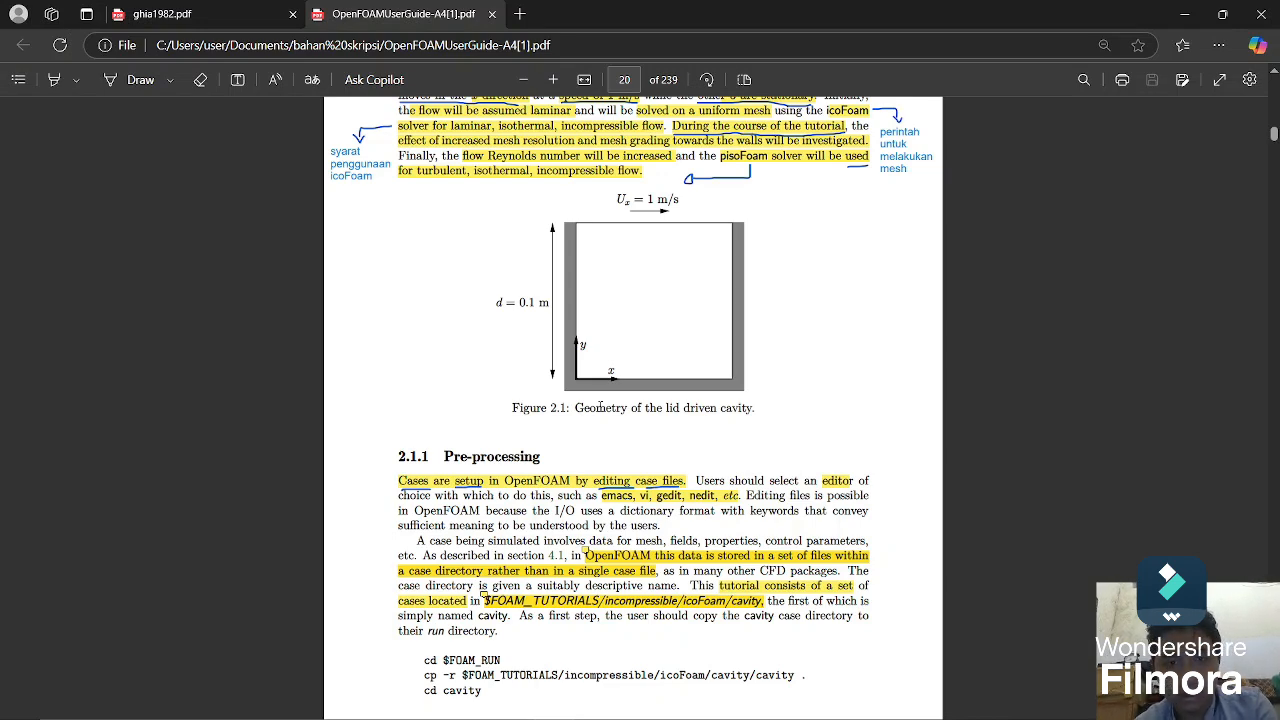
{"action": "scroll", "coordinate": [601, 407], "scroll_direction": "down", "scroll_amount": 5}
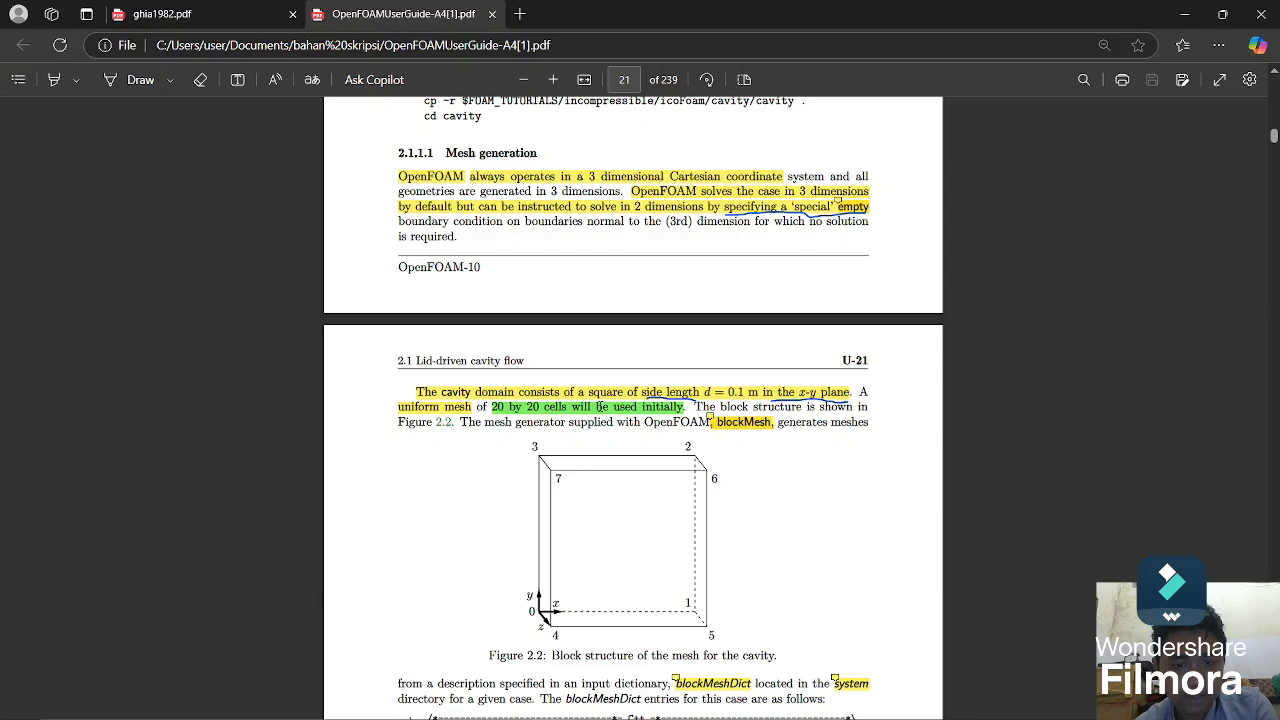
{"action": "scroll", "coordinate": [601, 407], "scroll_direction": "up", "scroll_amount": 10}
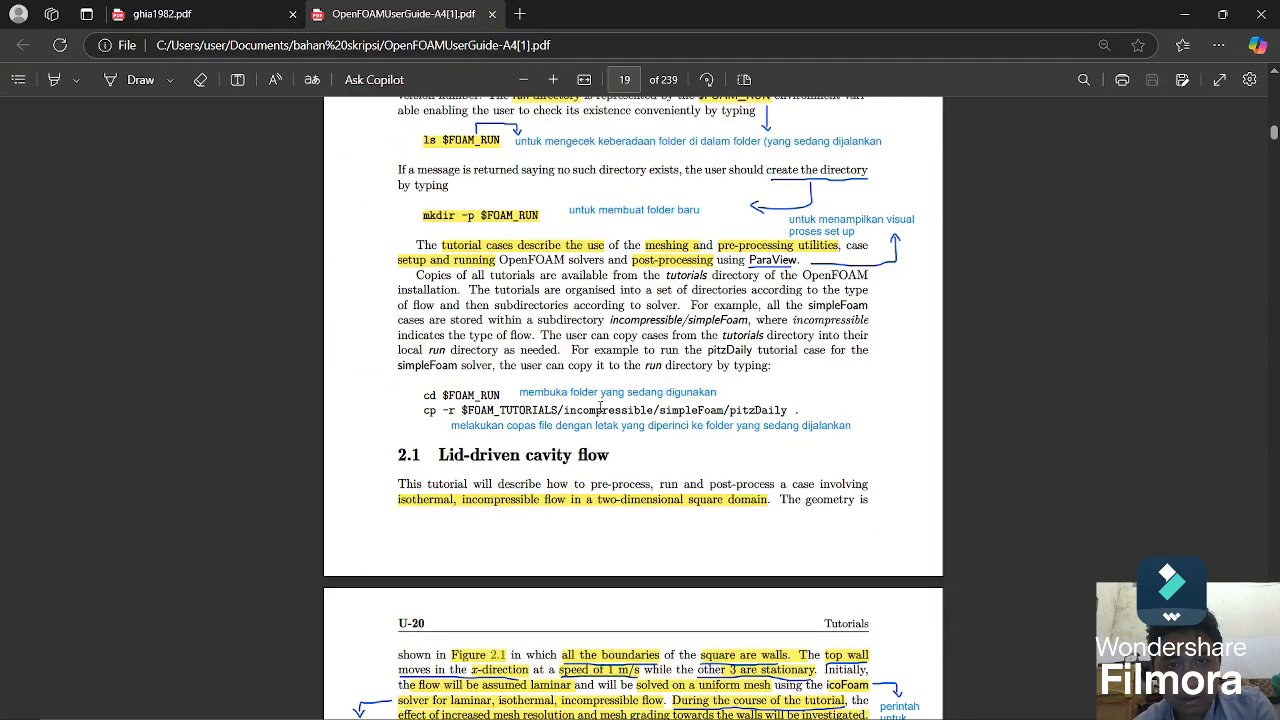
Step: Look back over the Chapter 2 introduction on the run directory and copying the tutorial cases
{"action": "scroll", "coordinate": [601, 407], "scroll_direction": "up", "scroll_amount": 10}
{"action": "scroll", "coordinate": [601, 407], "scroll_direction": "down", "scroll_amount": 7}
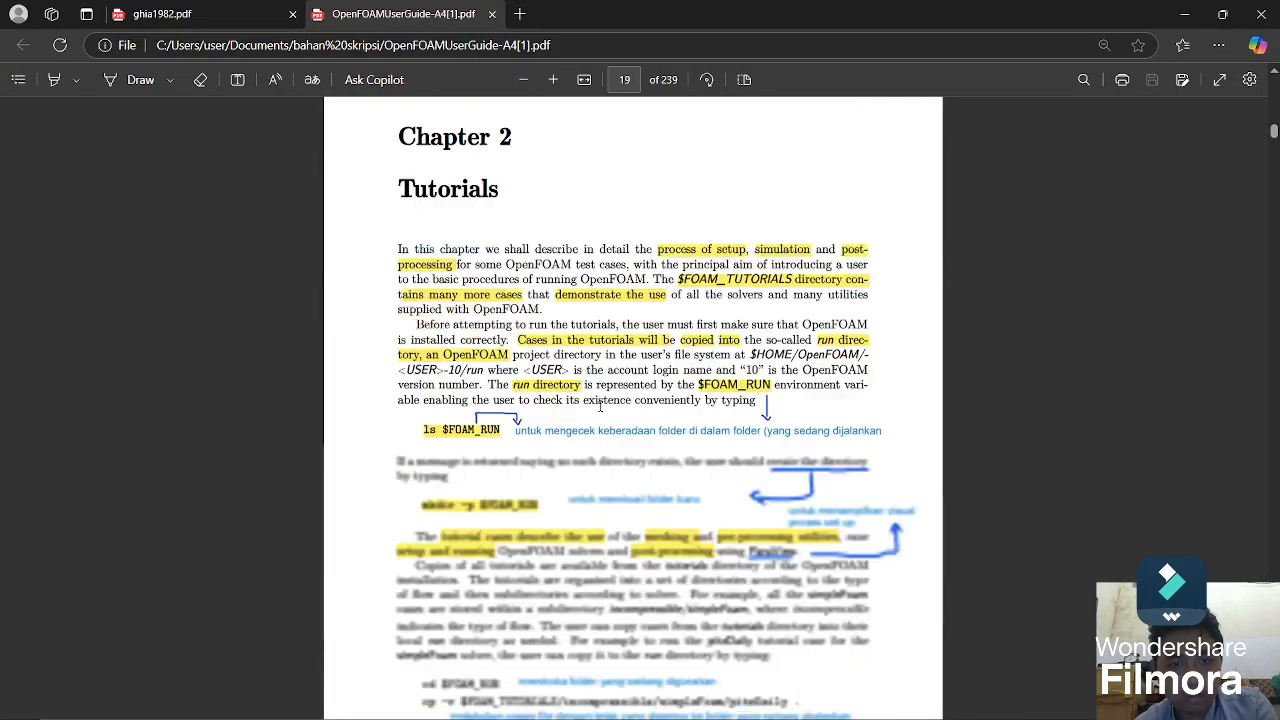
{"action": "scroll", "coordinate": [601, 407], "scroll_direction": "down", "scroll_amount": 3}
{"action": "scroll", "coordinate": [601, 407], "scroll_direction": "up", "scroll_amount": 6}
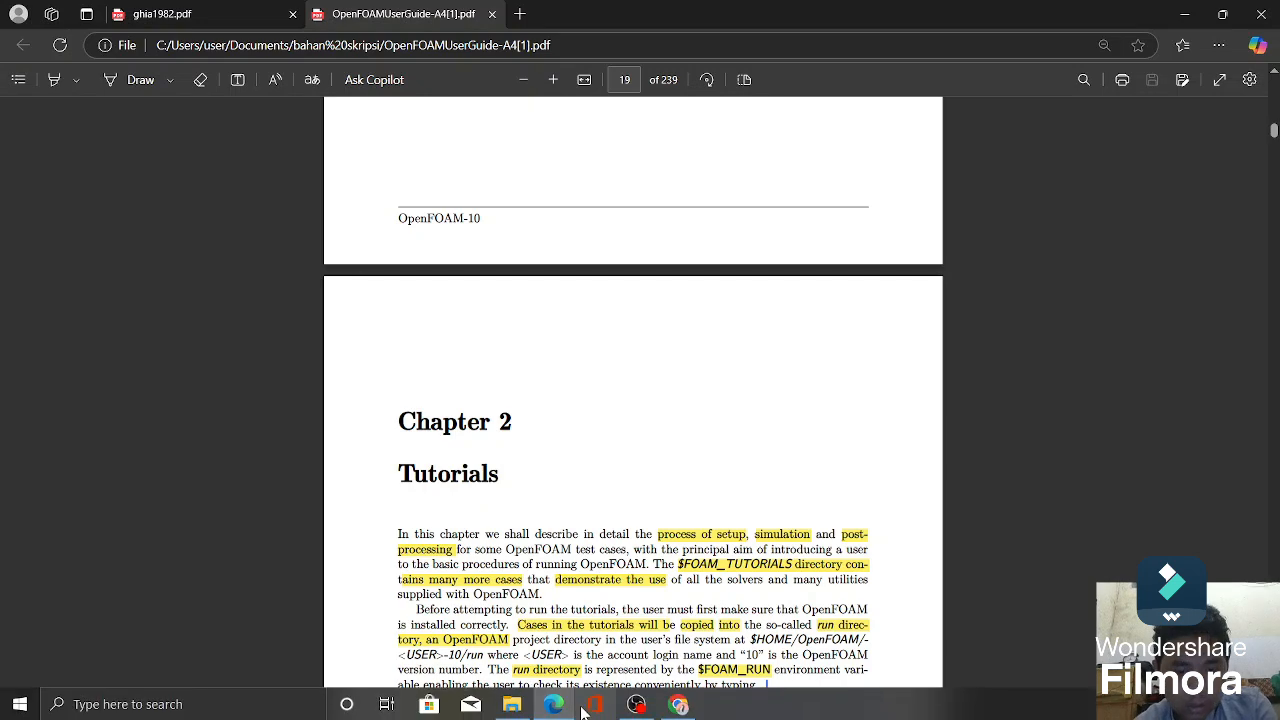
Step: Switch to File Explorer and view the case folders in OpenFOAM\20.09\user-dev\run on the C: drive
{"action": "left_click", "coordinate": [511, 704]}
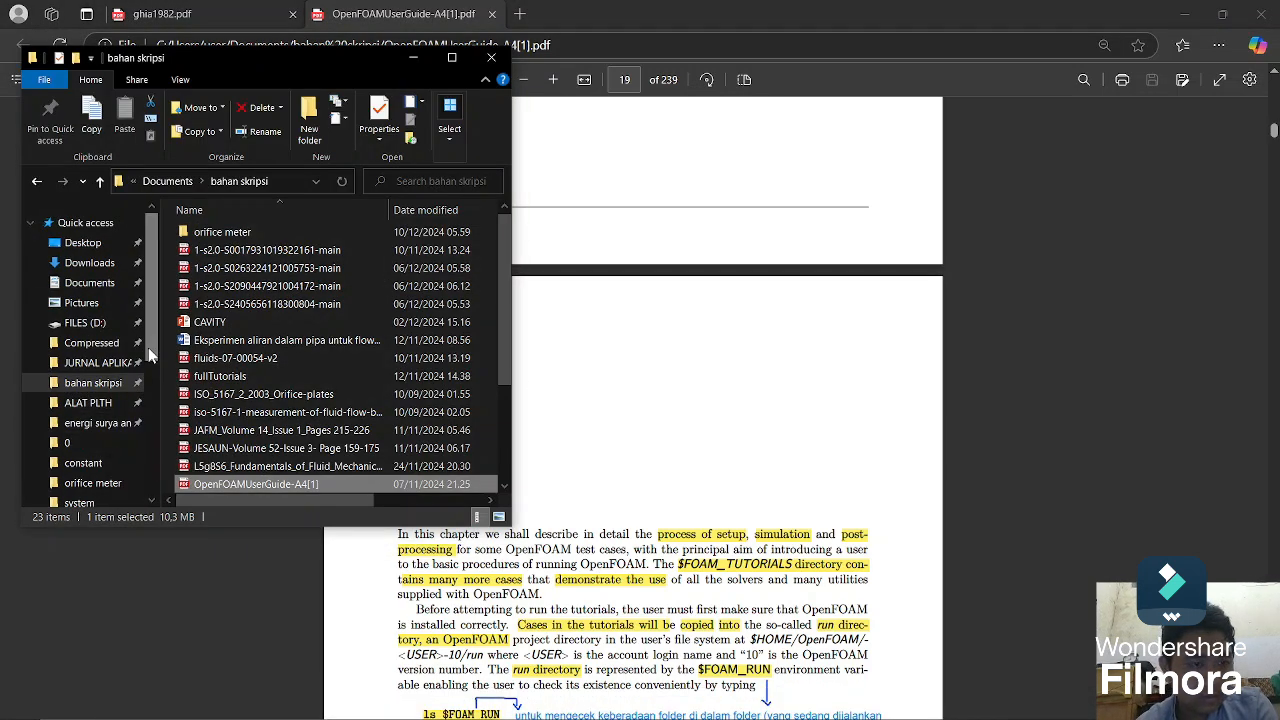
{"action": "scroll", "coordinate": [148, 347], "scroll_direction": "down", "scroll_amount": 2}
{"action": "left_click", "coordinate": [107, 420]}
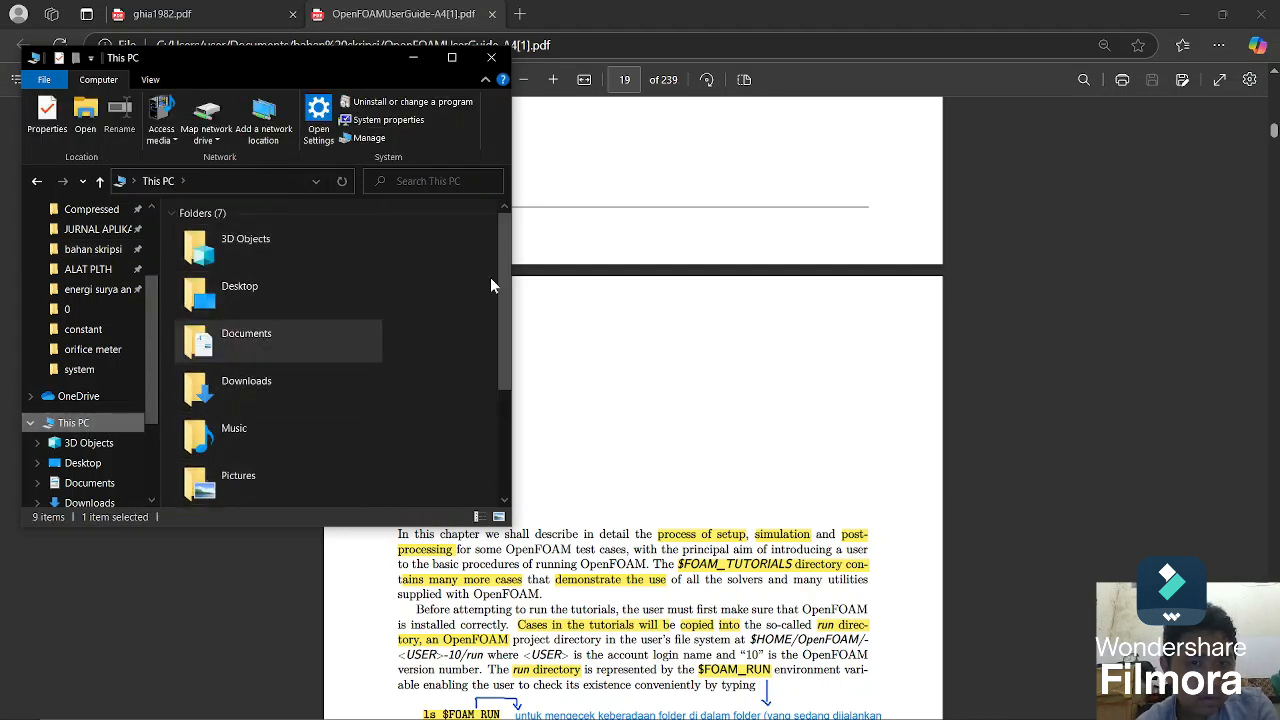
{"action": "scroll", "coordinate": [501, 283], "scroll_direction": "down", "scroll_amount": 3}
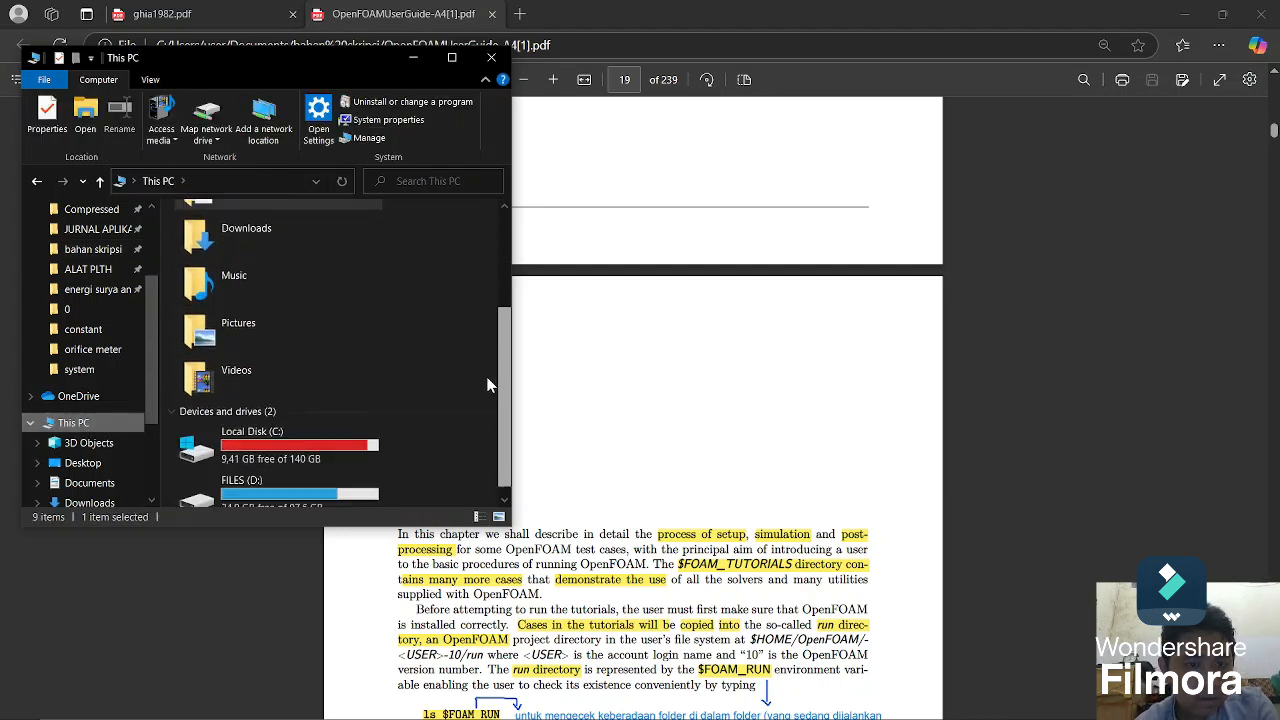
{"action": "double_click", "coordinate": [356, 447]}
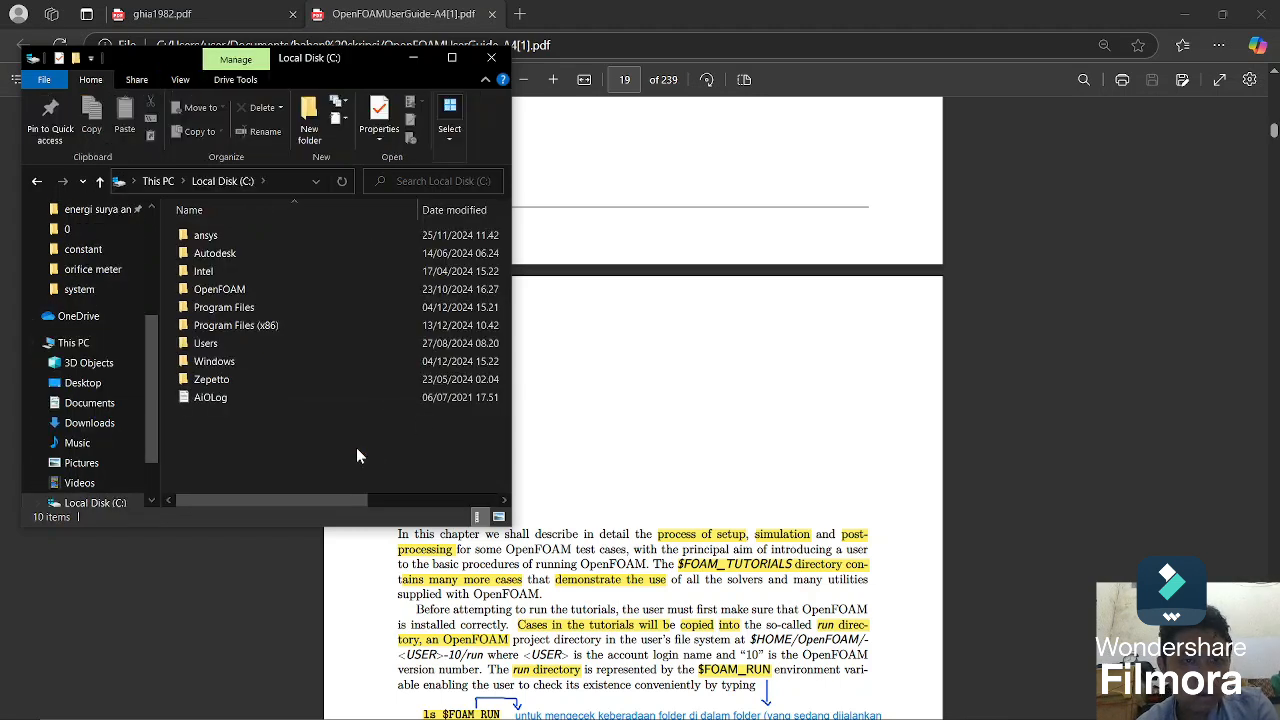
{"action": "double_click", "coordinate": [391, 290]}
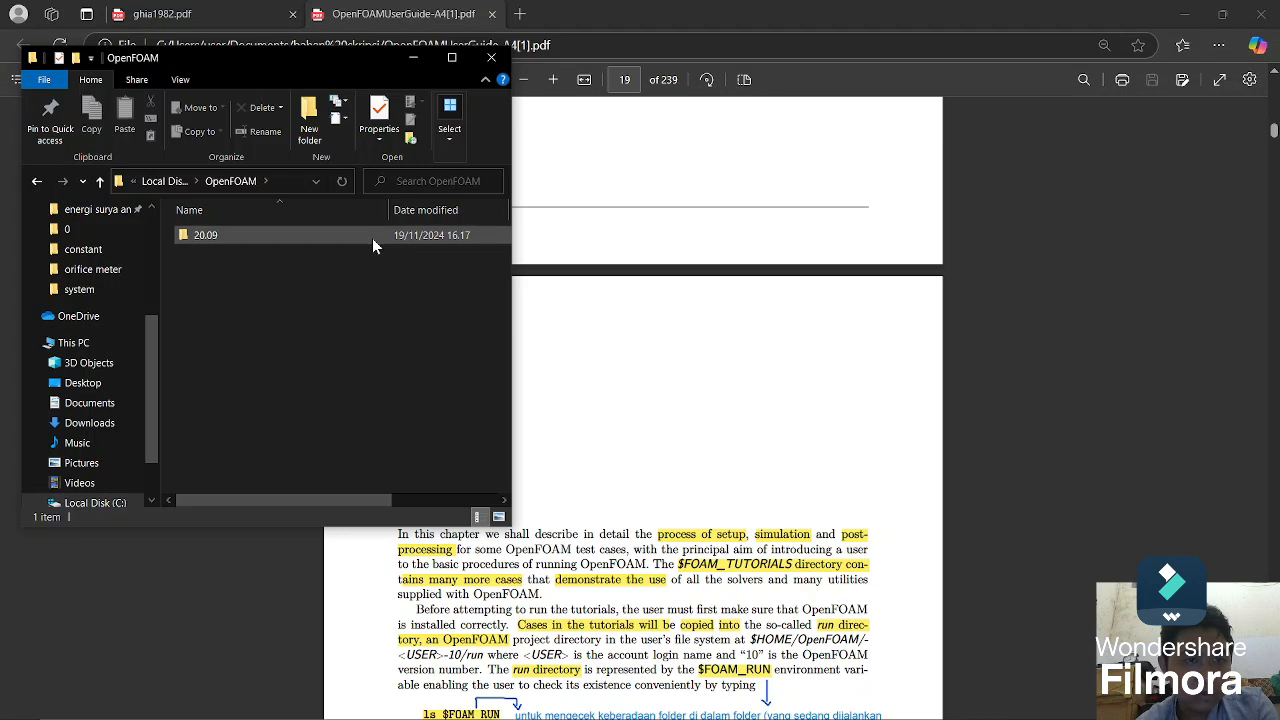
{"action": "double_click", "coordinate": [372, 238]}
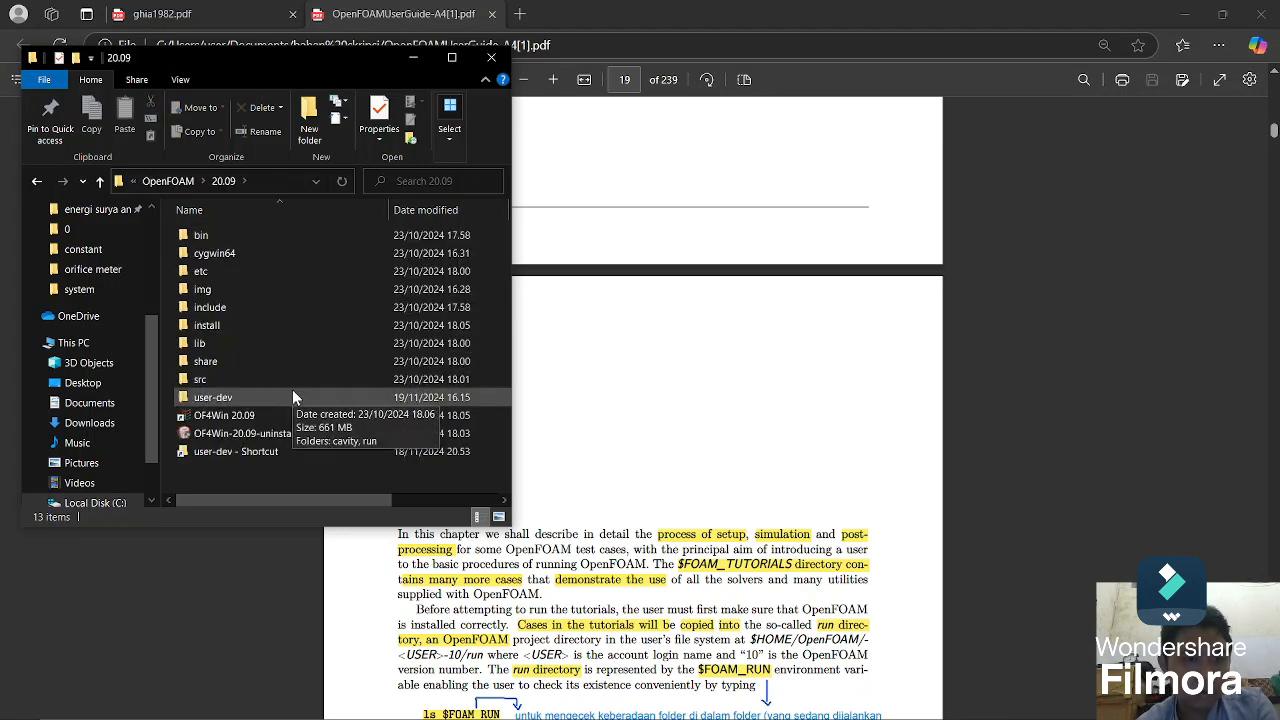
{"action": "double_click", "coordinate": [293, 397]}
{"action": "double_click", "coordinate": [334, 260]}
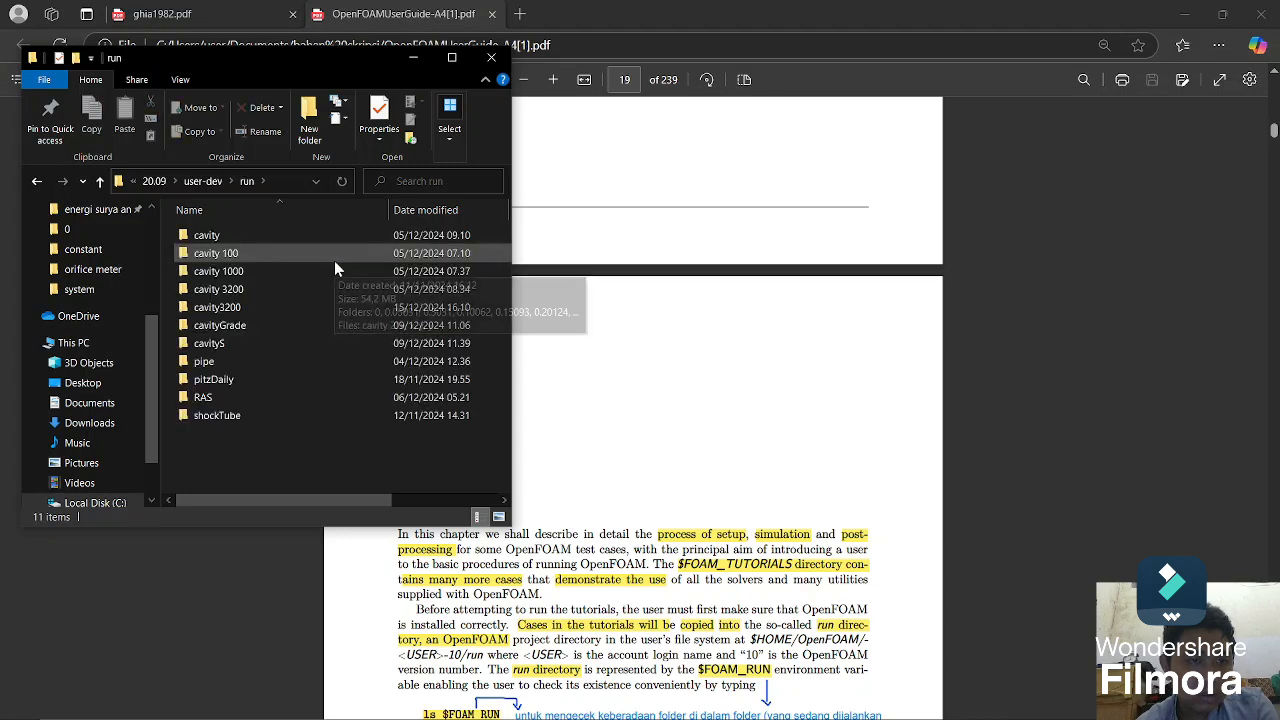
Step: Look inside the cavity folder directly under user-dev, and return to the 20.09 installation folder
{"action": "left_click", "coordinate": [36, 181]}
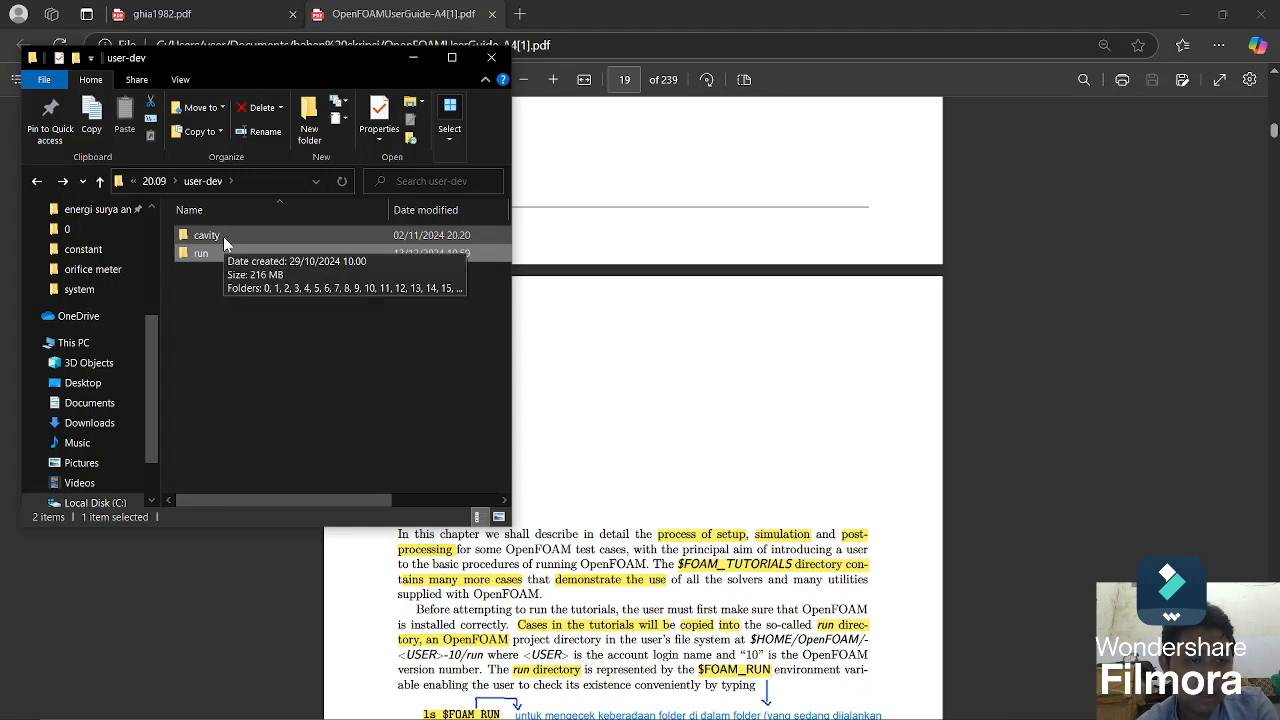
{"action": "double_click", "coordinate": [223, 236]}
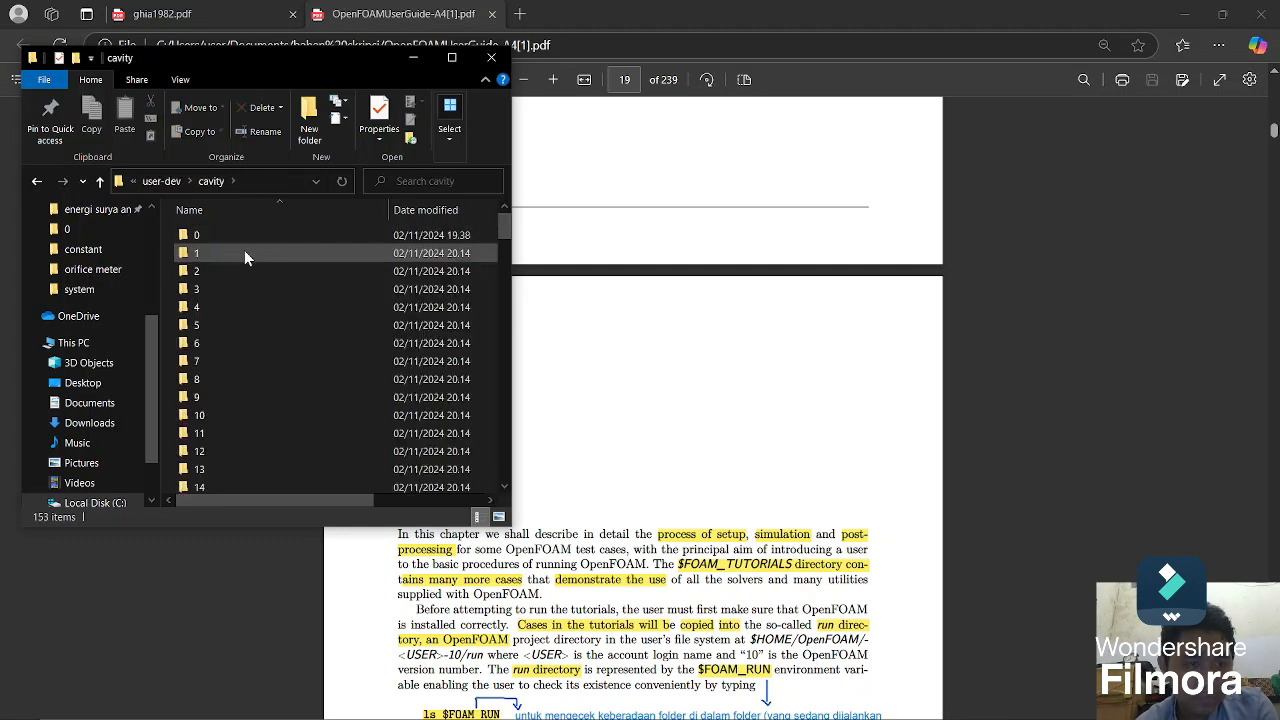
{"action": "left_click", "coordinate": [36, 184]}
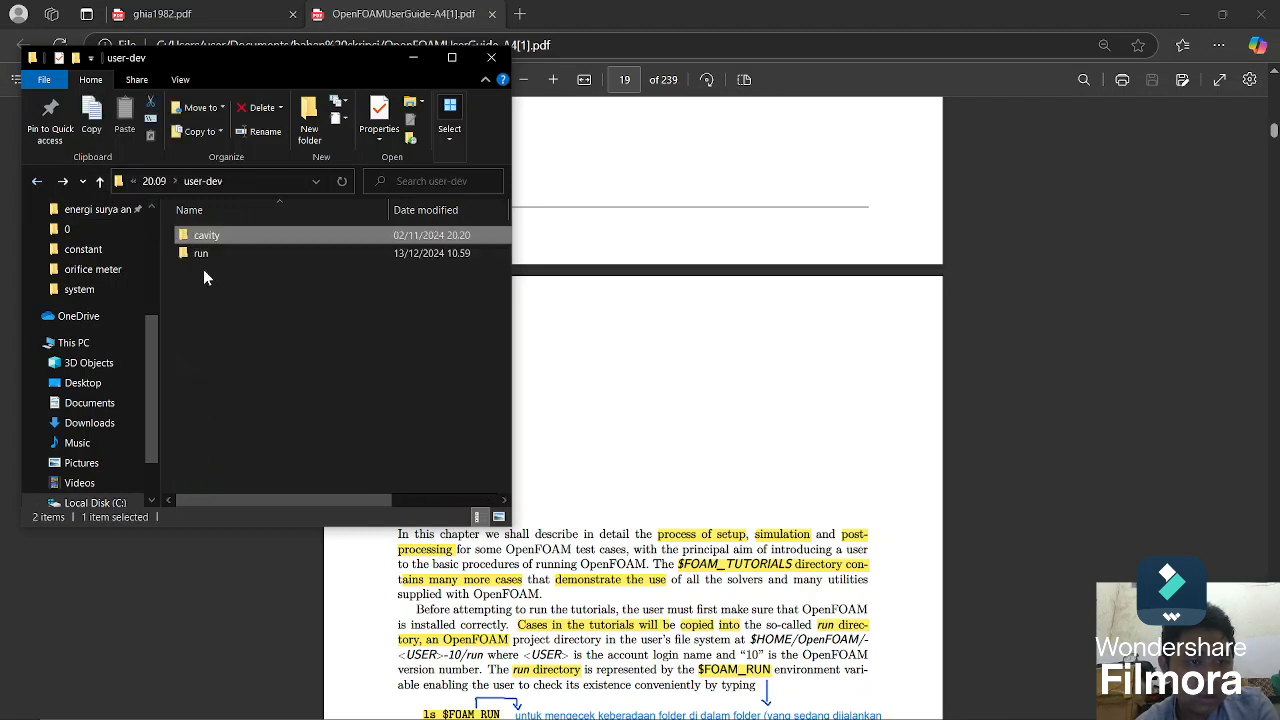
{"action": "left_click", "coordinate": [152, 183]}
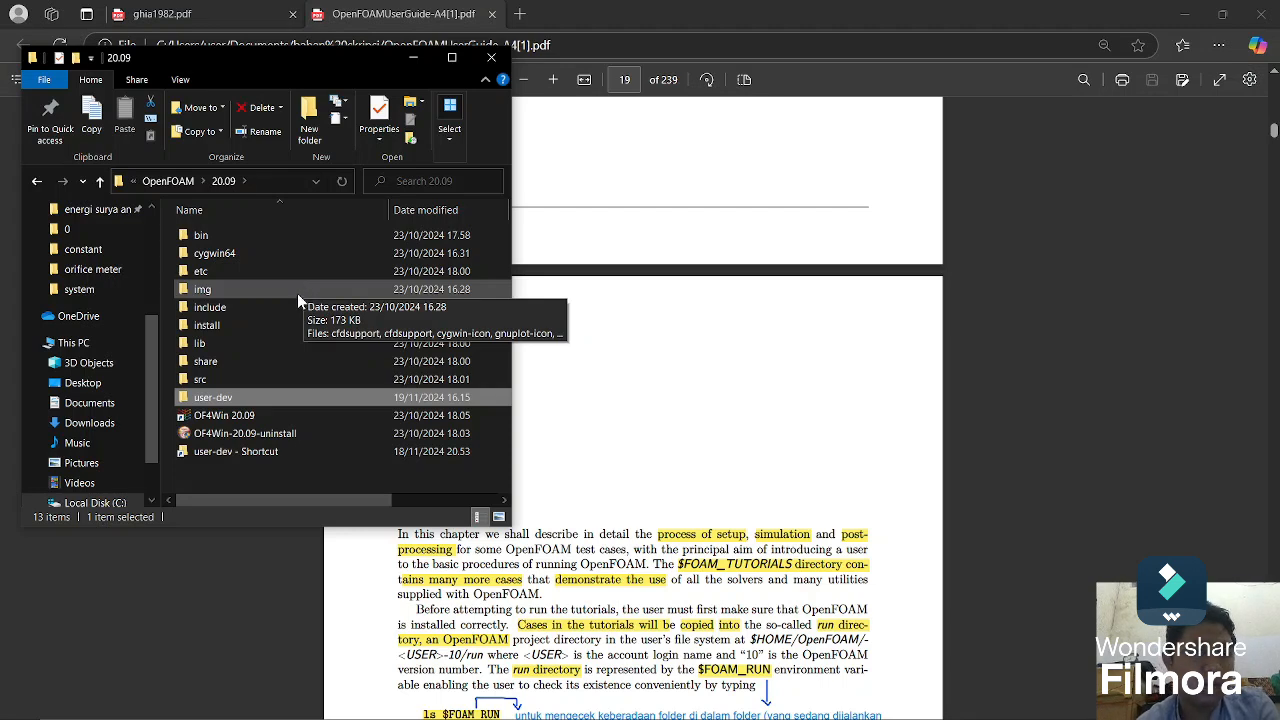
Step: Open the tutorials folder of OpenFOAM-dev, located inside cygwin64\opt\OpenFOAM
{"action": "double_click", "coordinate": [262, 256]}
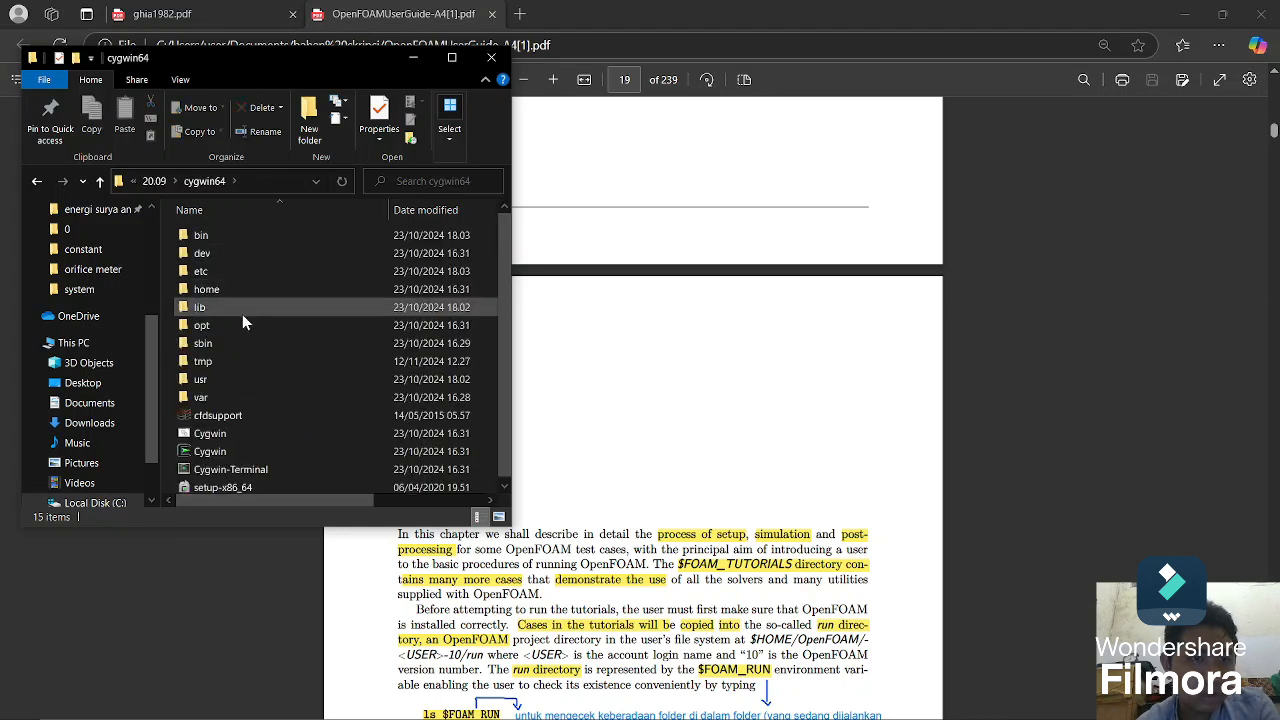
{"action": "double_click", "coordinate": [241, 325]}
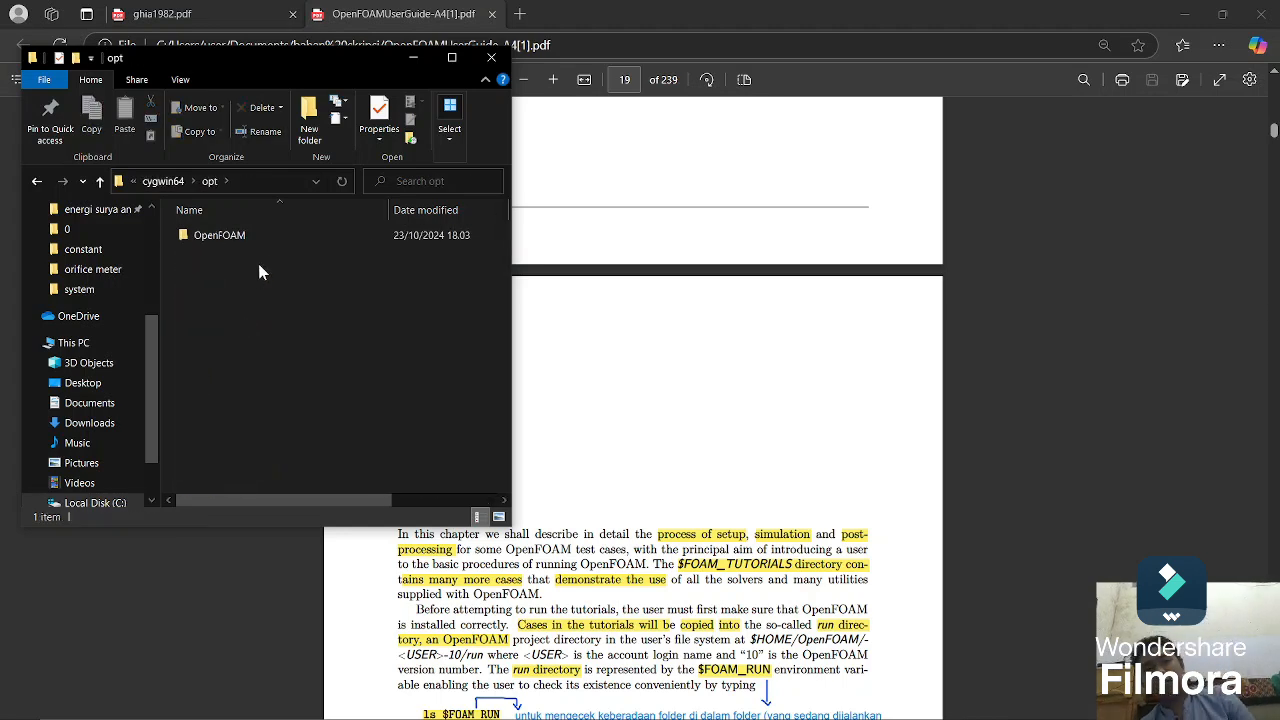
{"action": "double_click", "coordinate": [277, 240]}
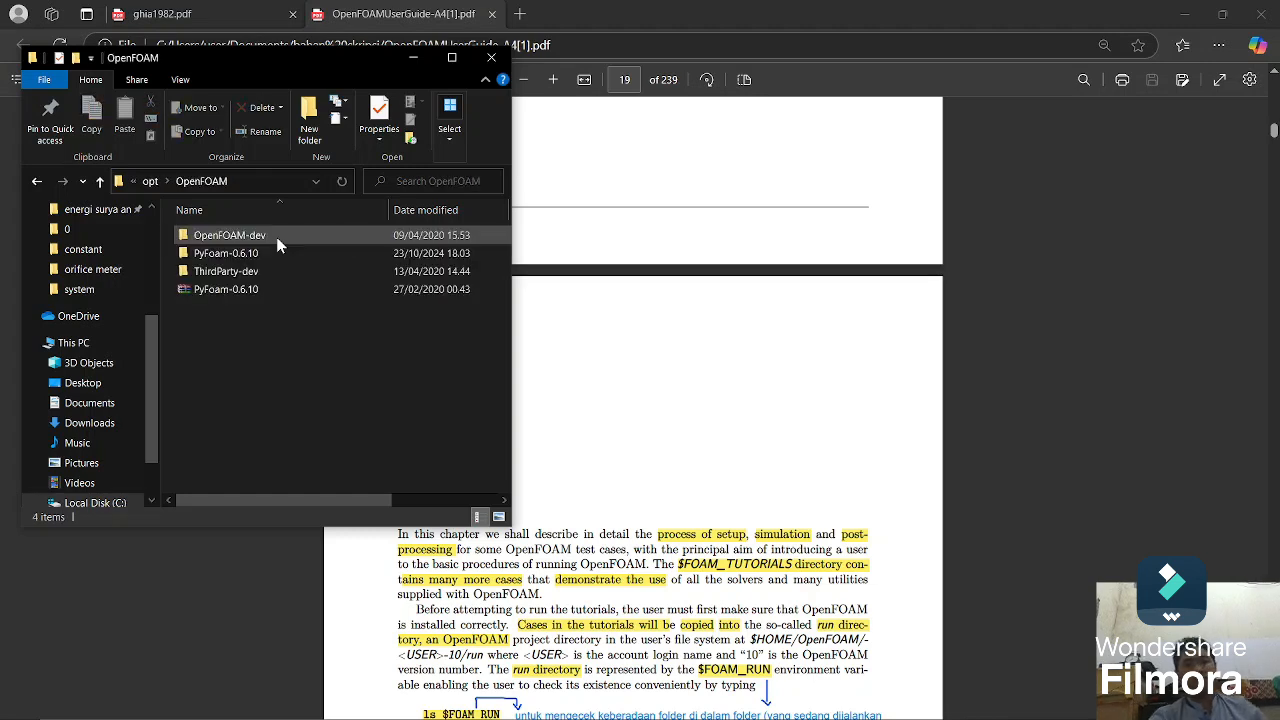
{"action": "double_click", "coordinate": [277, 240]}
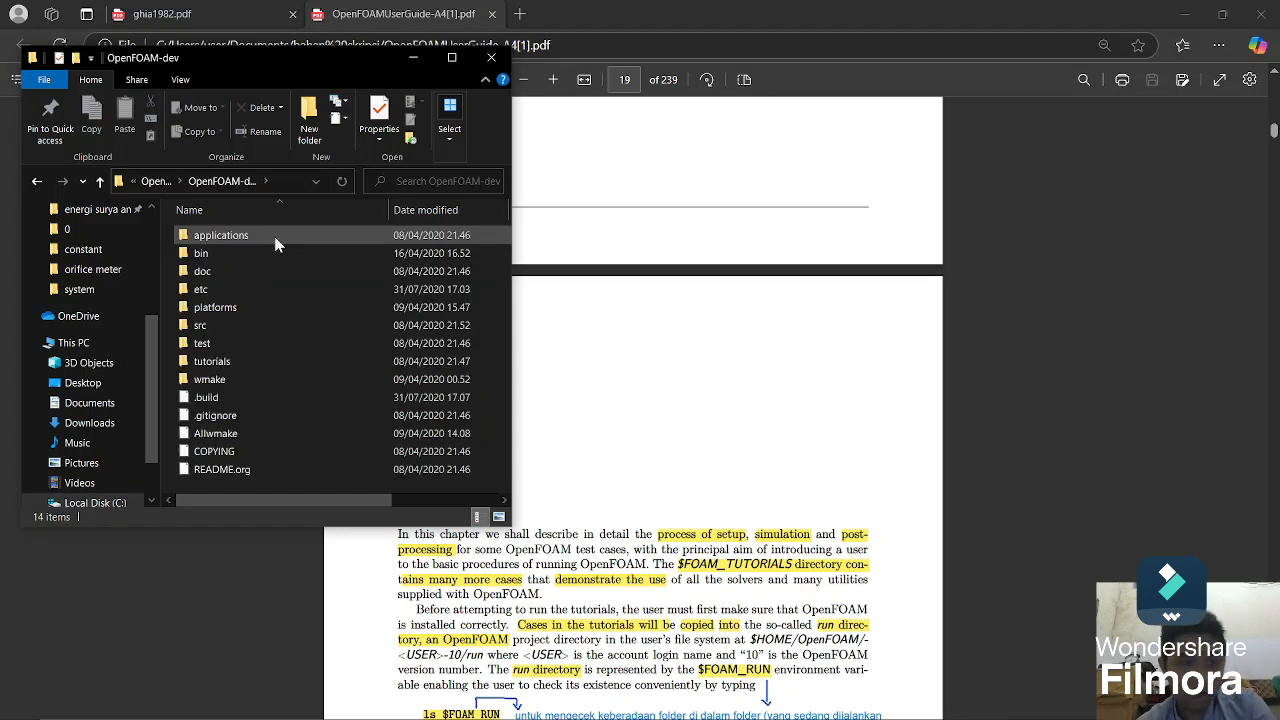
{"action": "left_click", "coordinate": [226, 362]}
{"action": "double_click", "coordinate": [226, 362]}
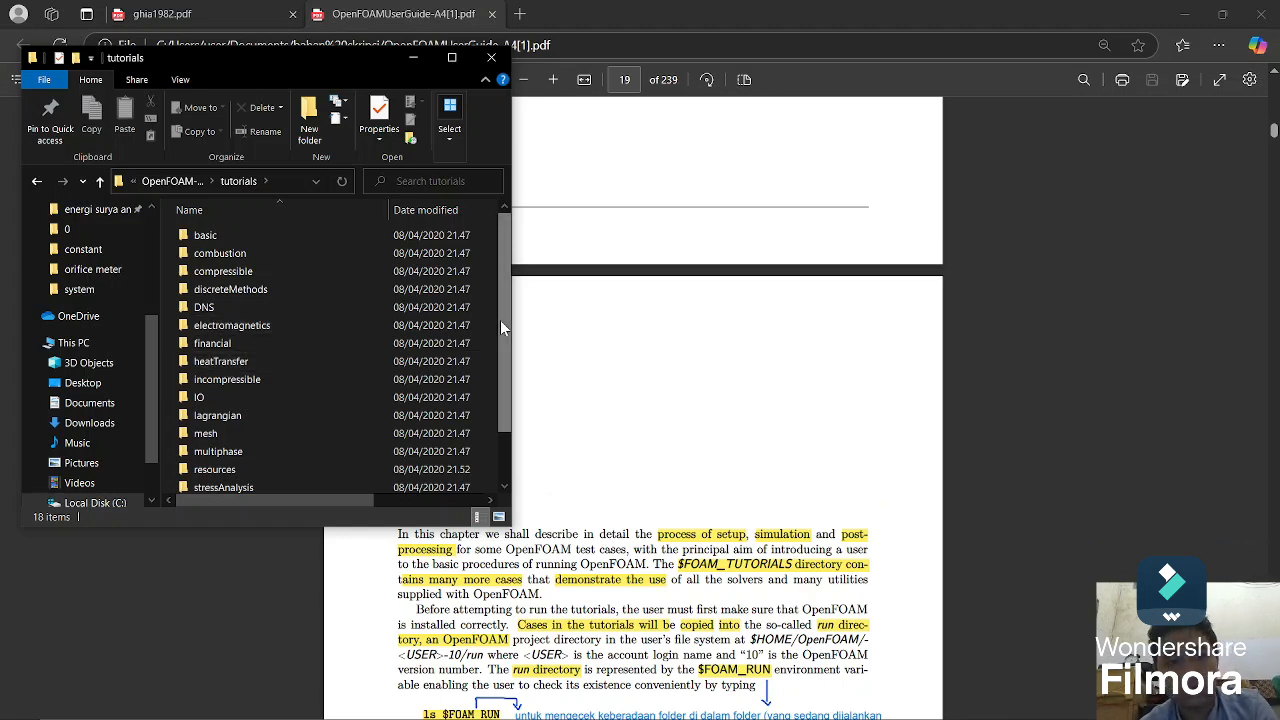
Step: Open the innermost cavity case folder under incompressible\icoFoam\cavity, containing the 0, constant and system folders
{"action": "left_click_drag", "start_coordinate": [500, 320], "coordinate": [499, 332]}
{"action": "double_click", "coordinate": [371, 363]}
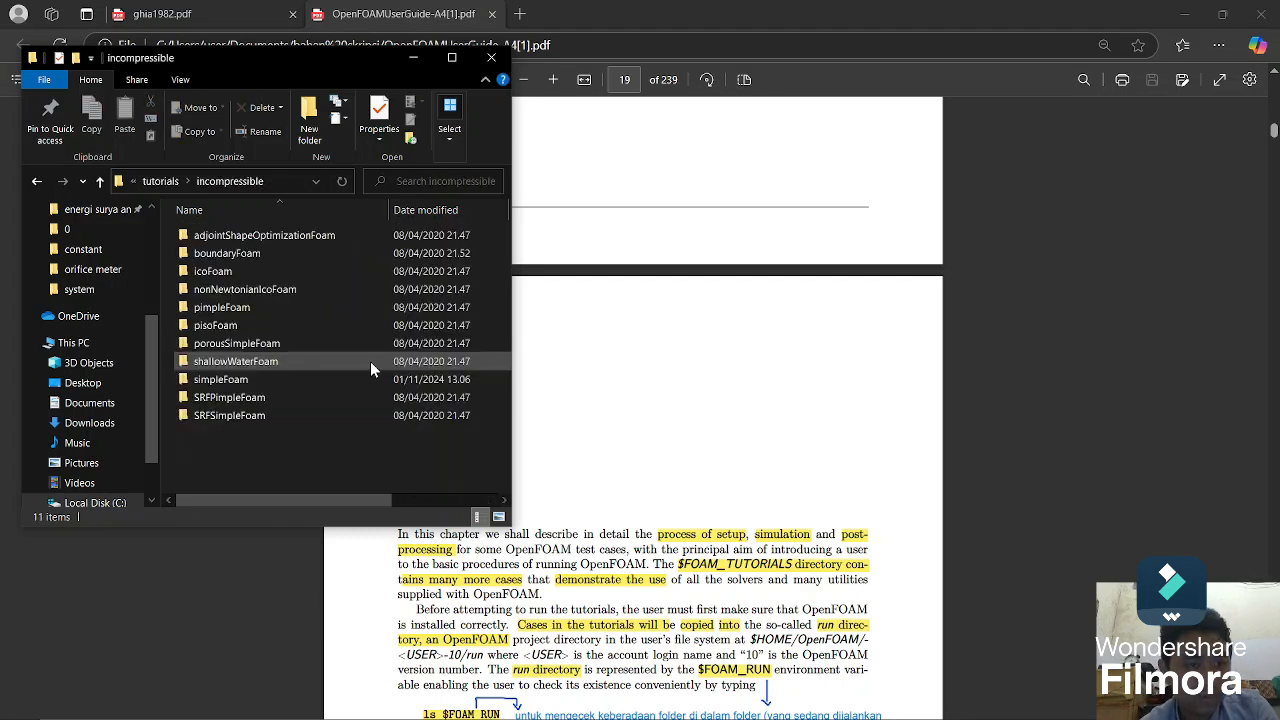
{"action": "double_click", "coordinate": [362, 272]}
{"action": "double_click", "coordinate": [367, 236]}
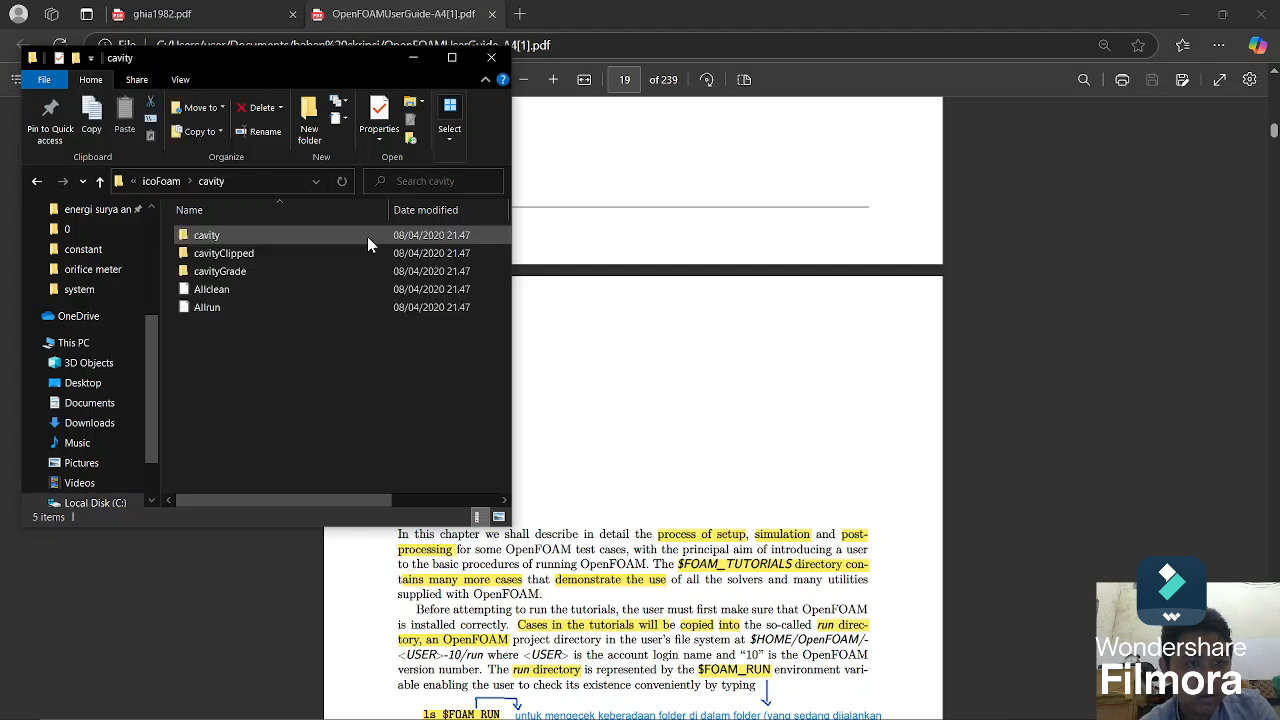
{"action": "double_click", "coordinate": [367, 236]}
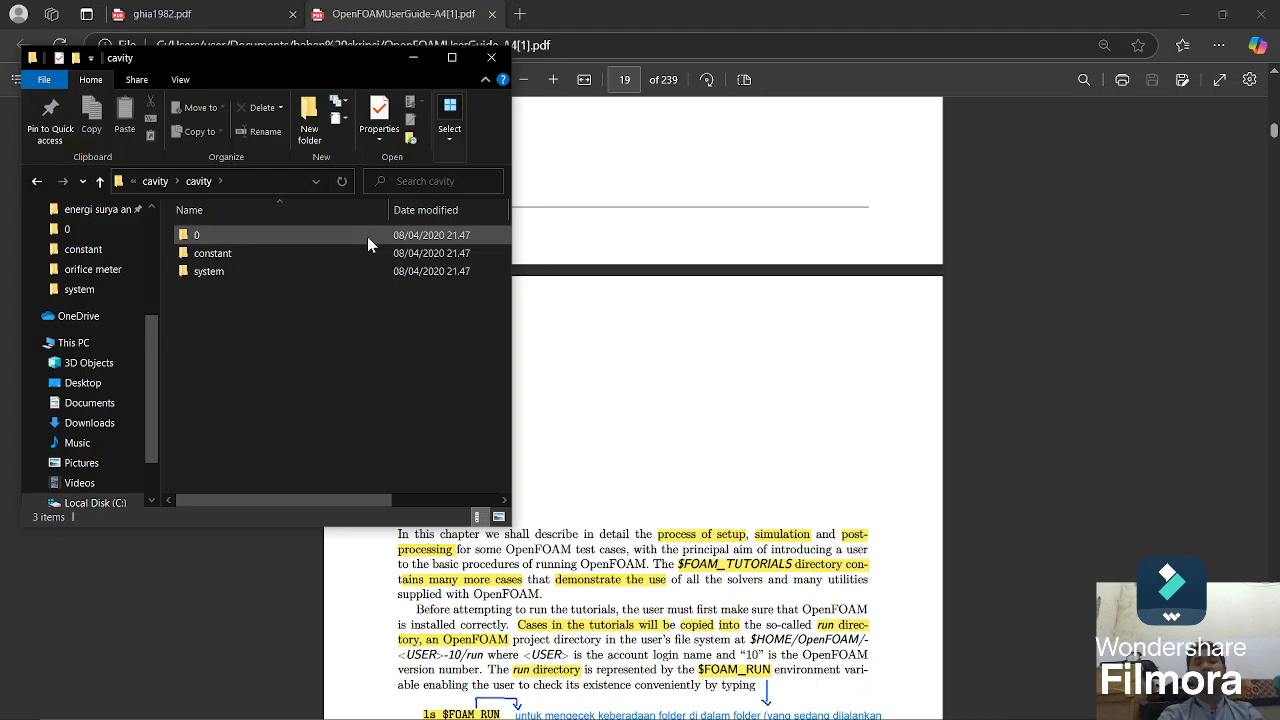
Step: Open transportProperties from the case's constant folder in Notepad, examine the nu entry, and put the file window away
{"action": "key", "text": "Down"}
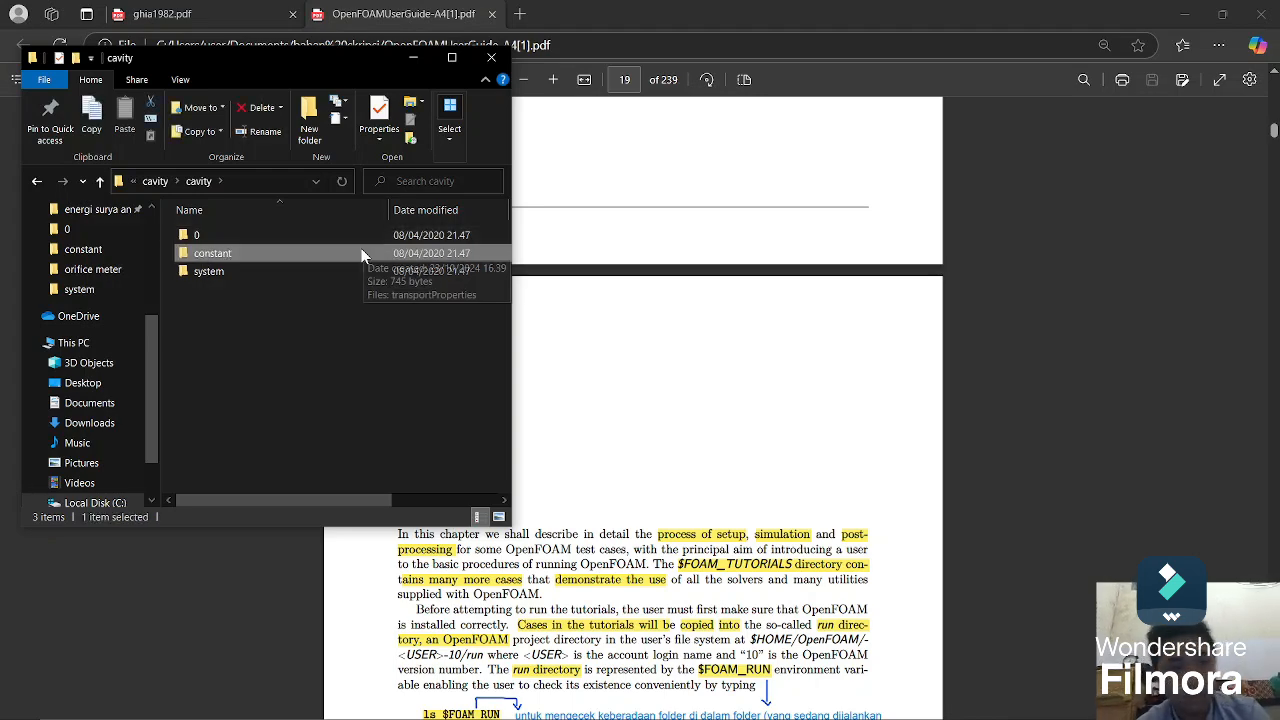
{"action": "double_click", "coordinate": [363, 252]}
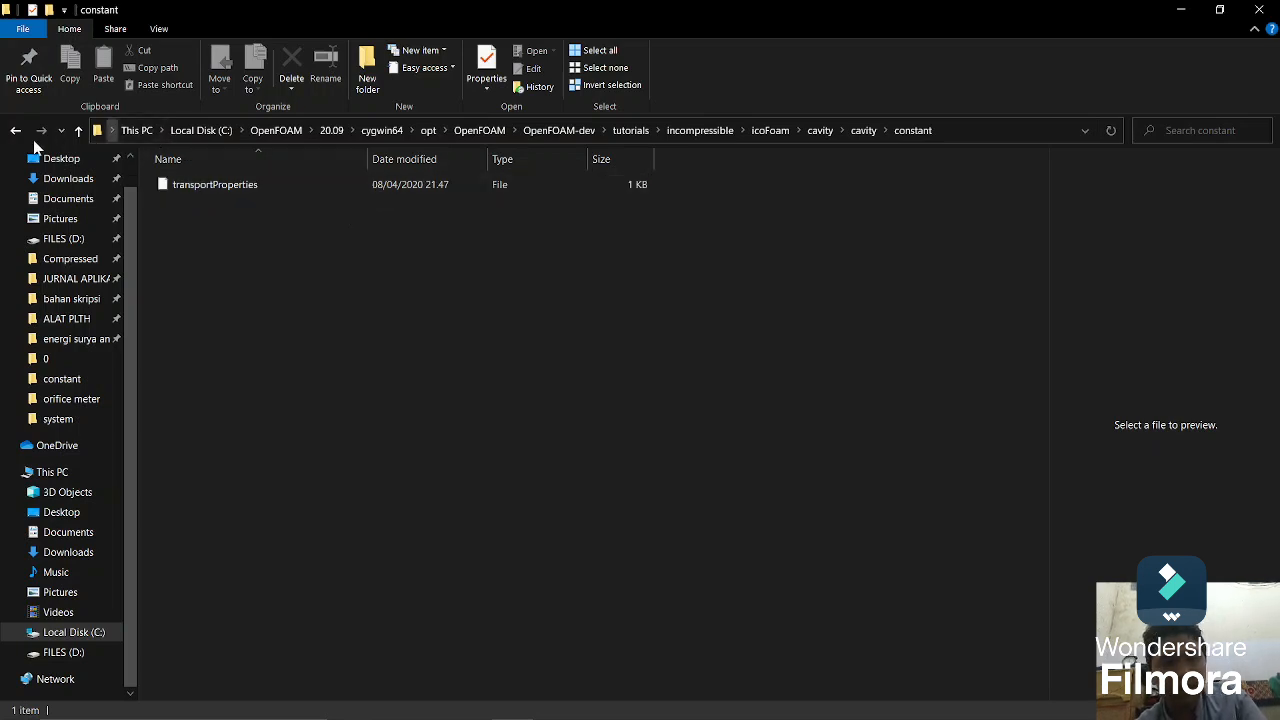
{"action": "double_click", "coordinate": [263, 180]}
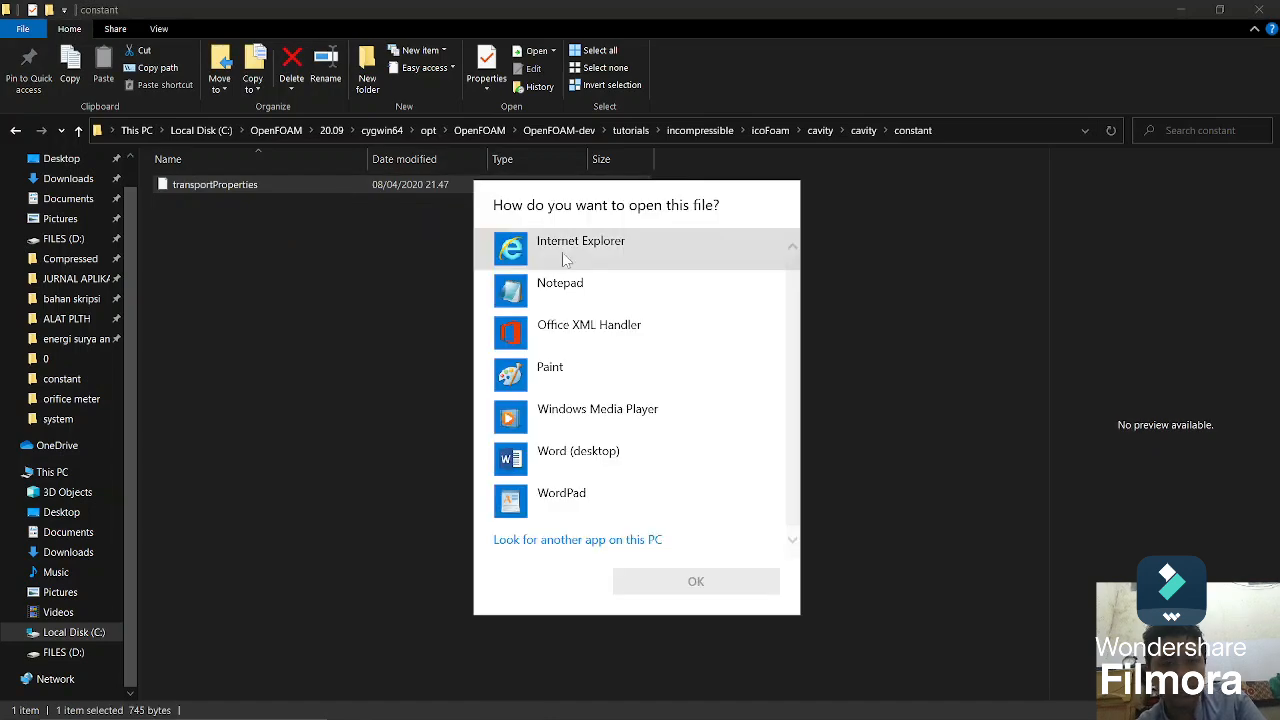
{"action": "left_click", "coordinate": [566, 288]}
{"action": "left_click", "coordinate": [651, 582]}
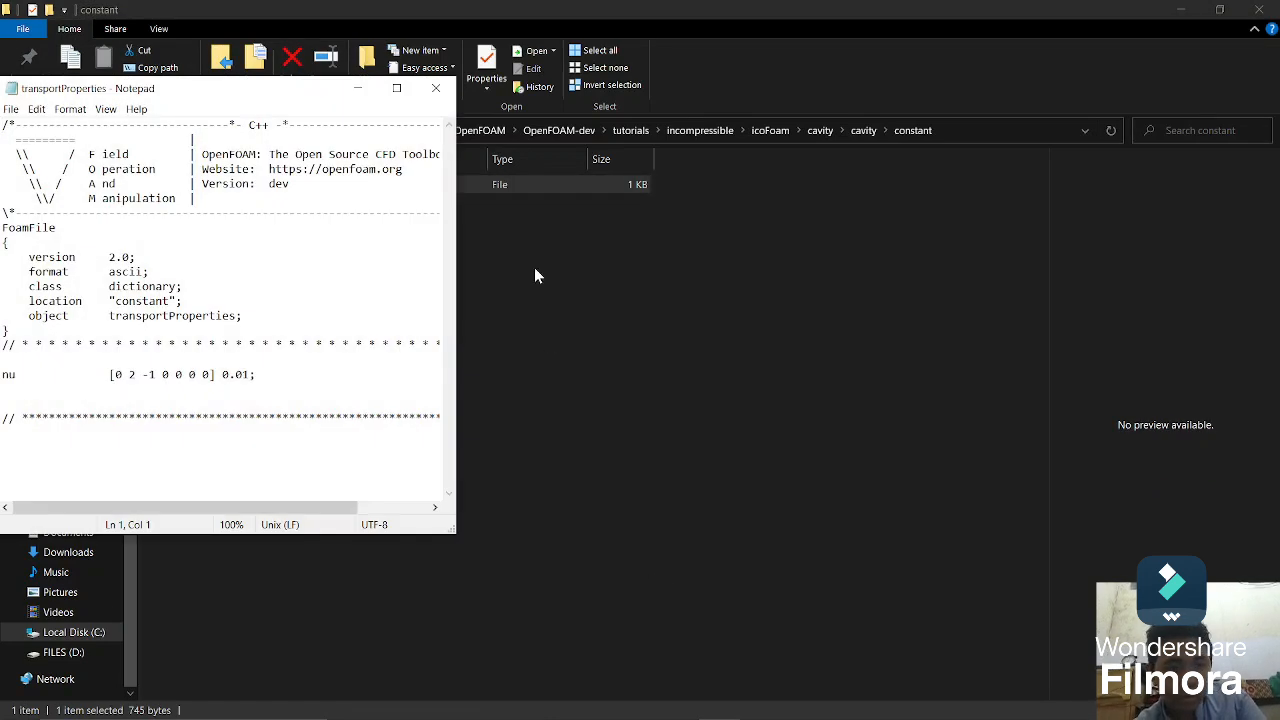
{"action": "left_click", "coordinate": [396, 88]}
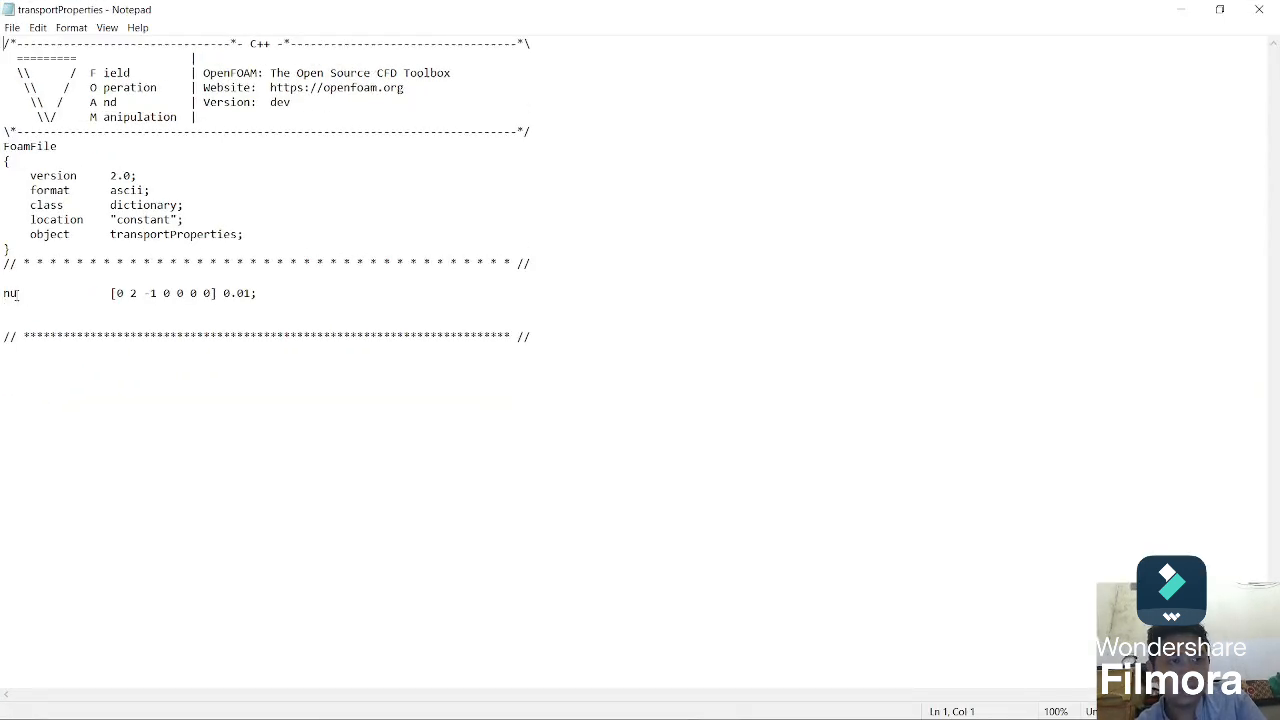
{"action": "left_click_drag", "start_coordinate": [17, 293], "coordinate": [2, 293]}
{"action": "left_click", "coordinate": [163, 446]}
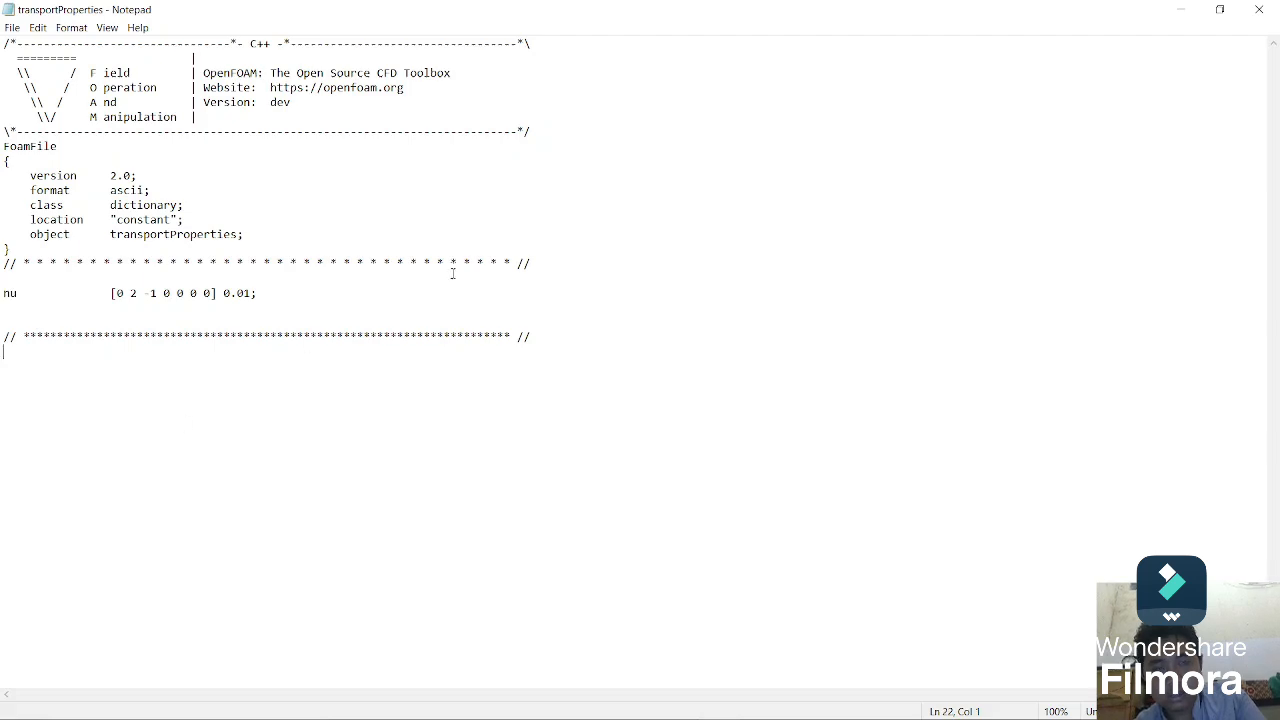
{"action": "left_click", "coordinate": [1192, 12]}
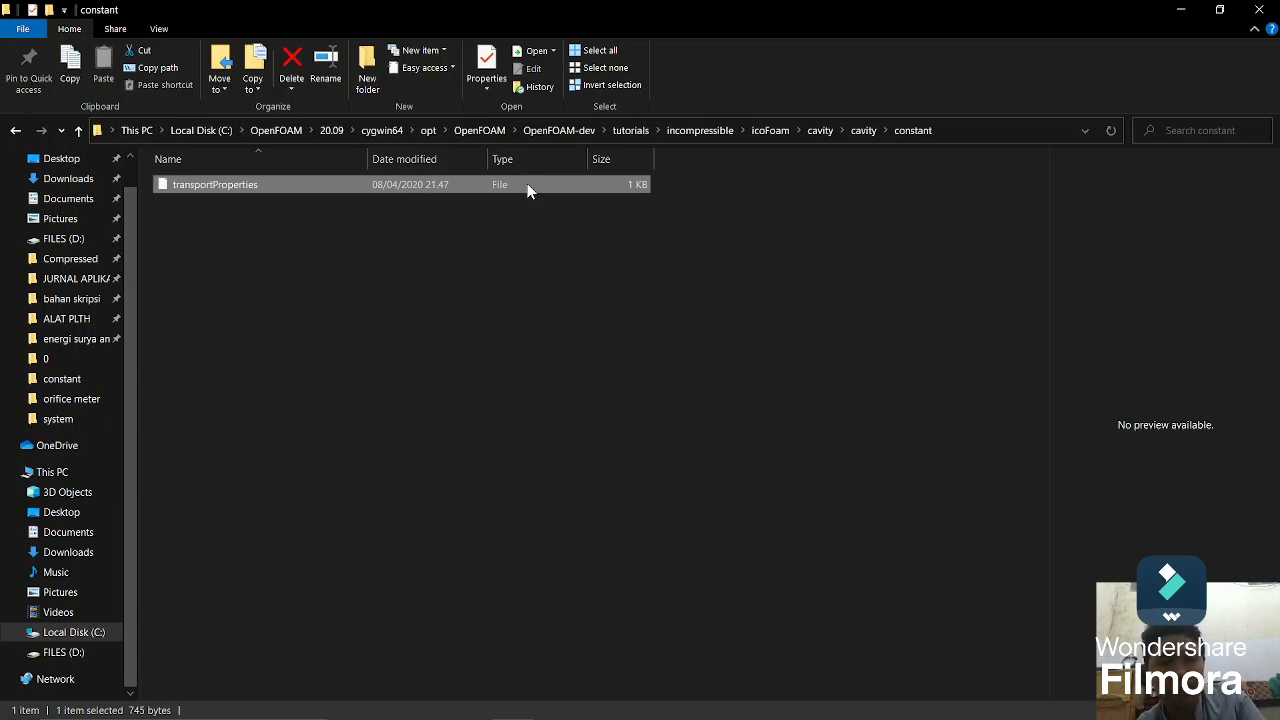
Step: Go to the cavity case's system folder and open controlDict in Notepad to view it
{"action": "left_click", "coordinate": [862, 131]}
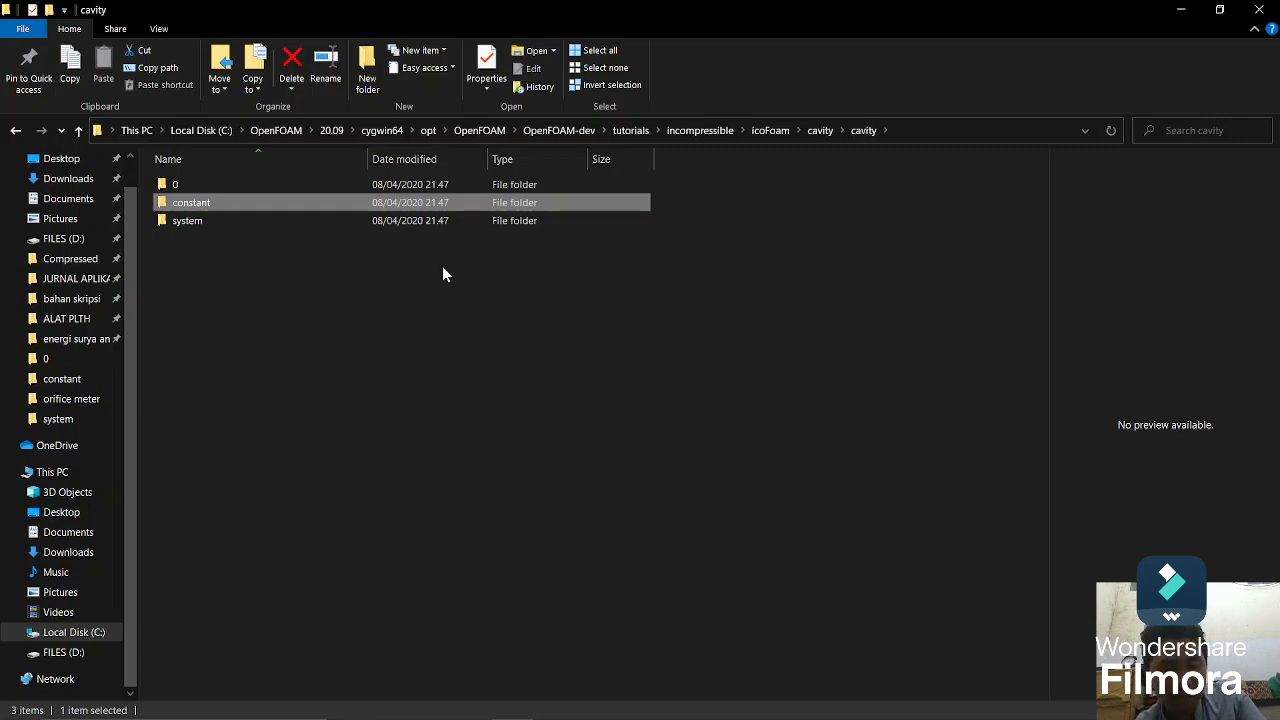
{"action": "double_click", "coordinate": [461, 226]}
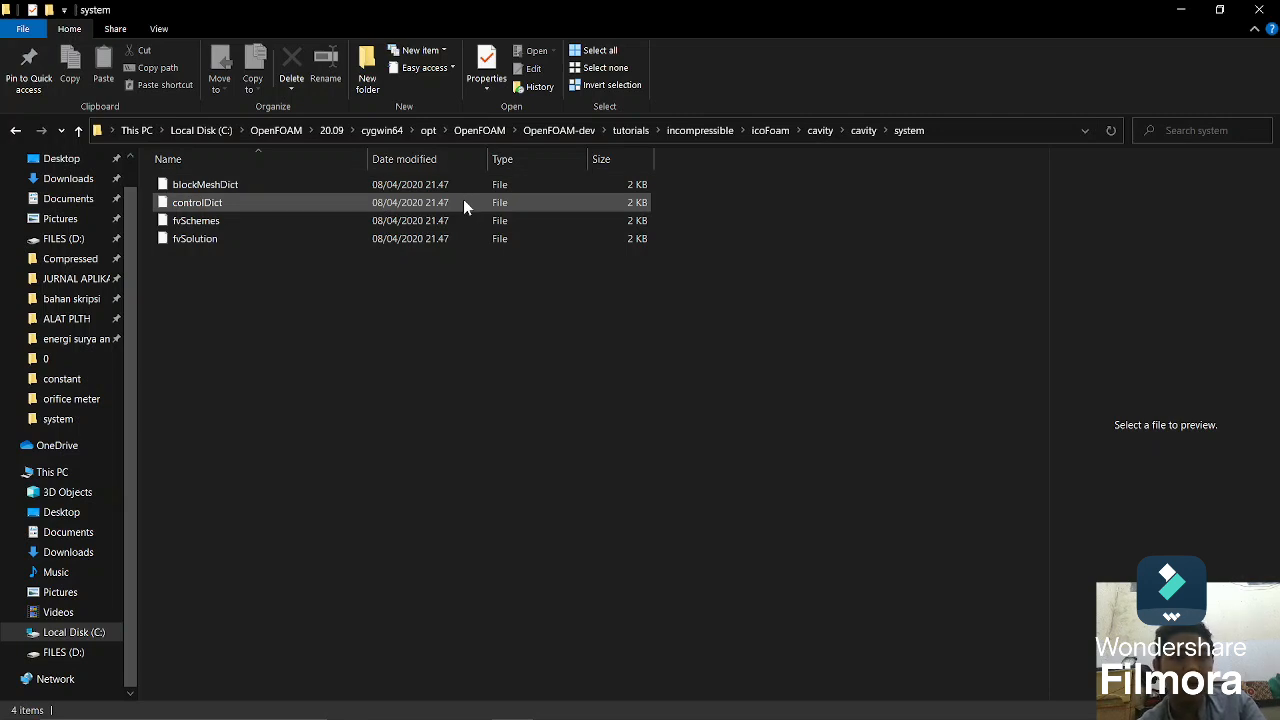
{"action": "double_click", "coordinate": [463, 202]}
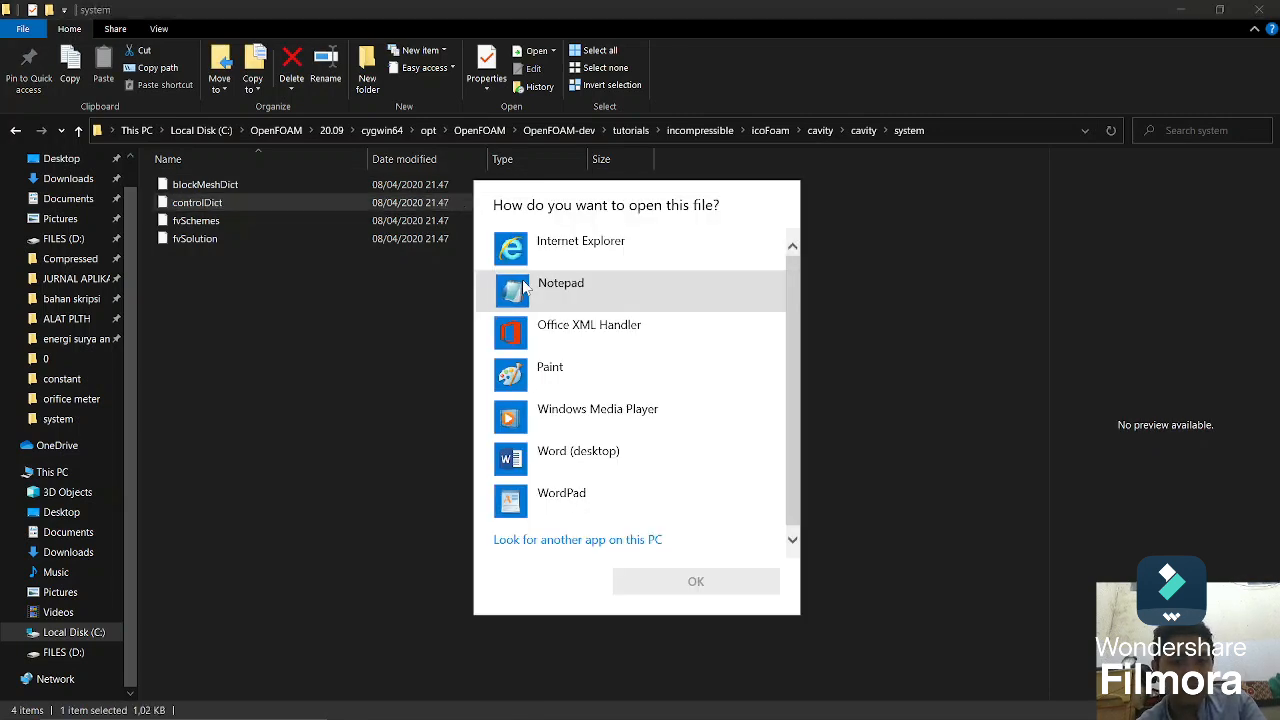
{"action": "left_click", "coordinate": [527, 287]}
{"action": "key", "text": "Return"}
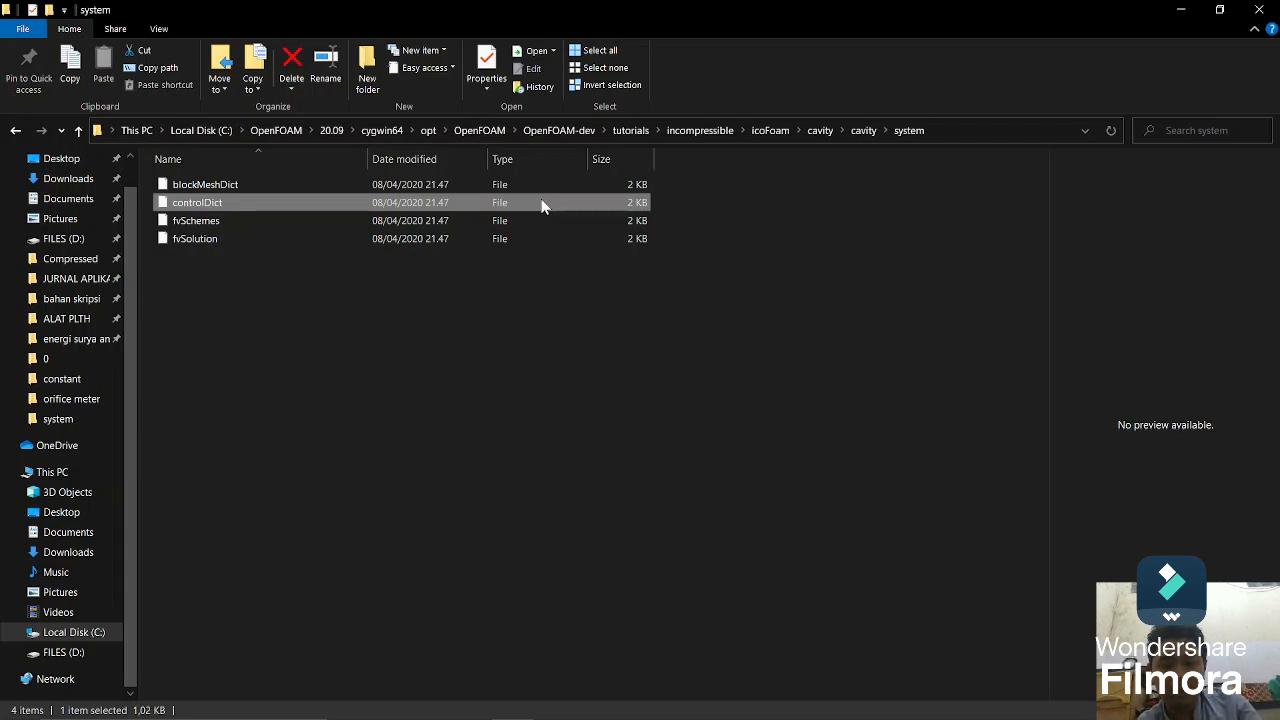
Step: Go through the fvSchemes and fvSolution entries in the system folder
{"action": "key", "text": "Down"}
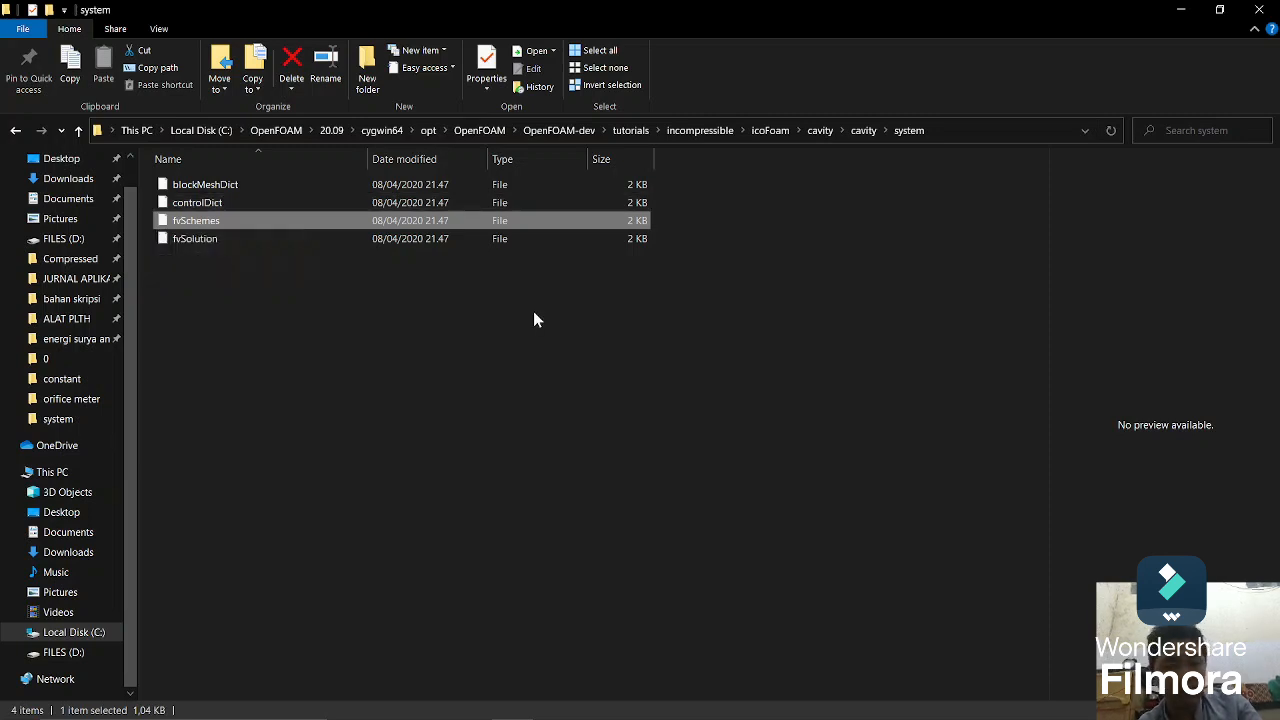
{"action": "key", "text": "Up"}
{"action": "key", "text": "Down"}
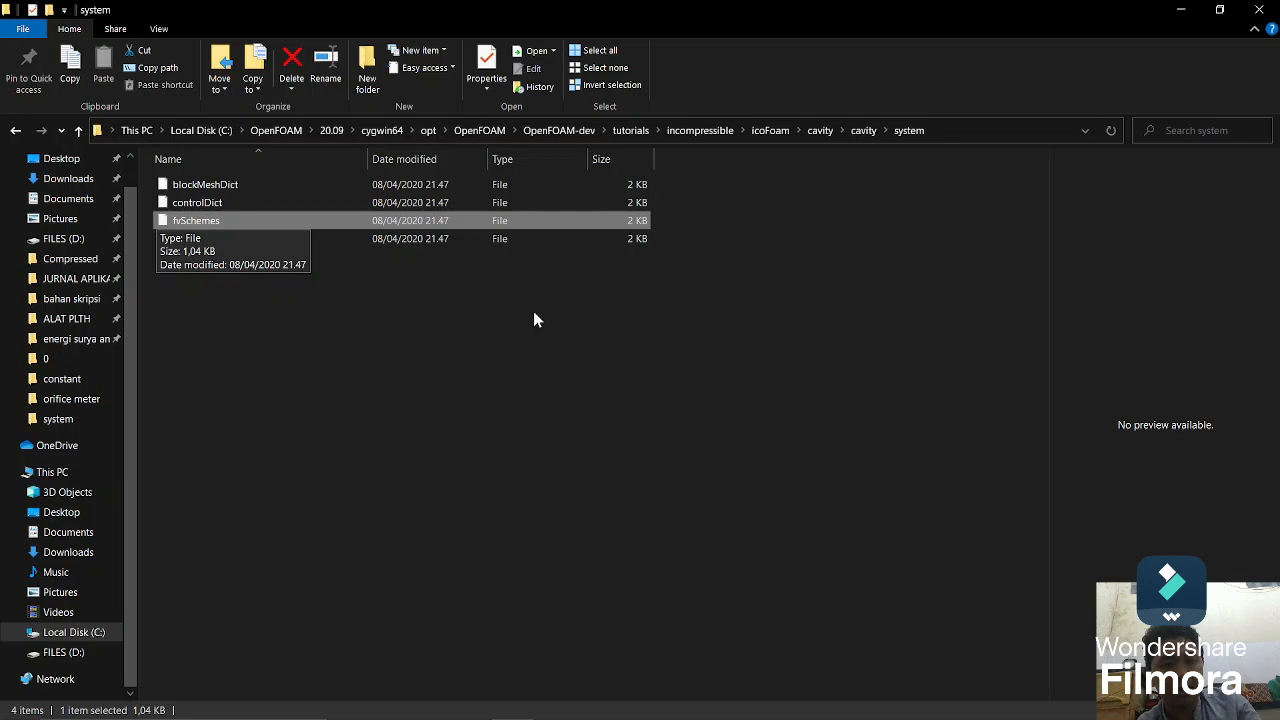
{"action": "key", "text": "Down"}
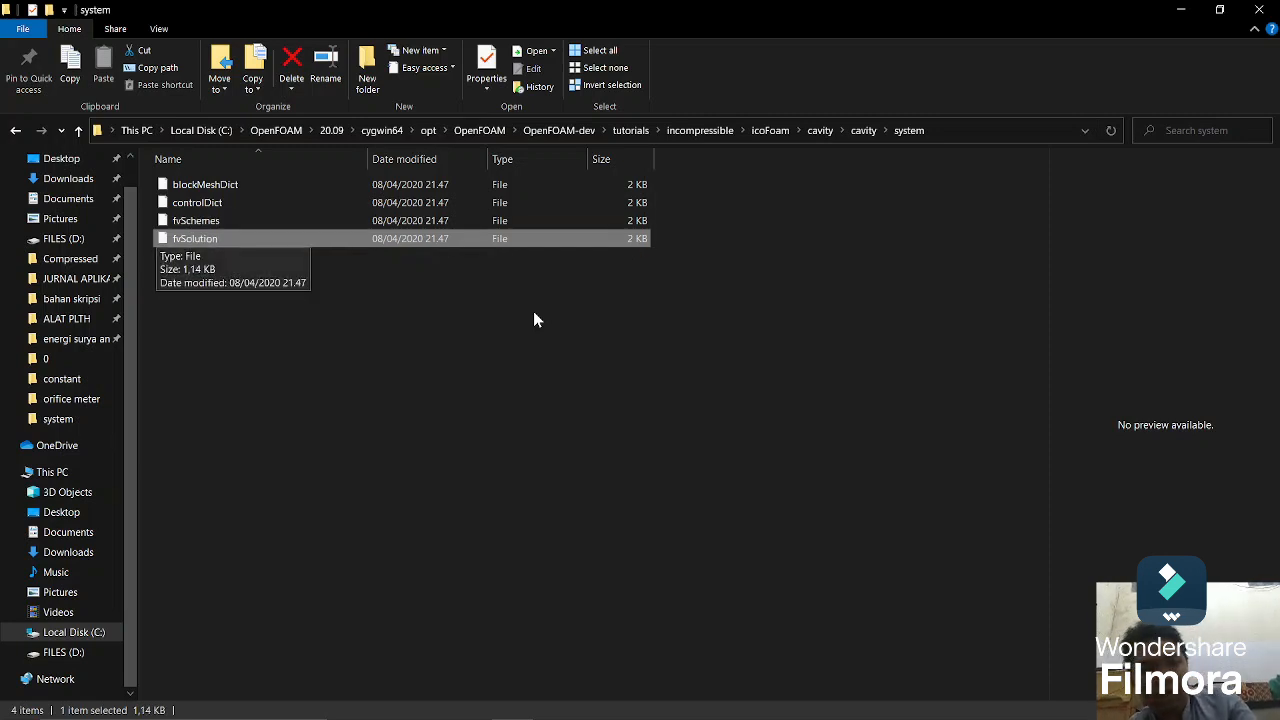
Step: Go back through the file entries of the system folder, from fvSolution up to blockMeshDict
{"action": "key", "text": "Up"}
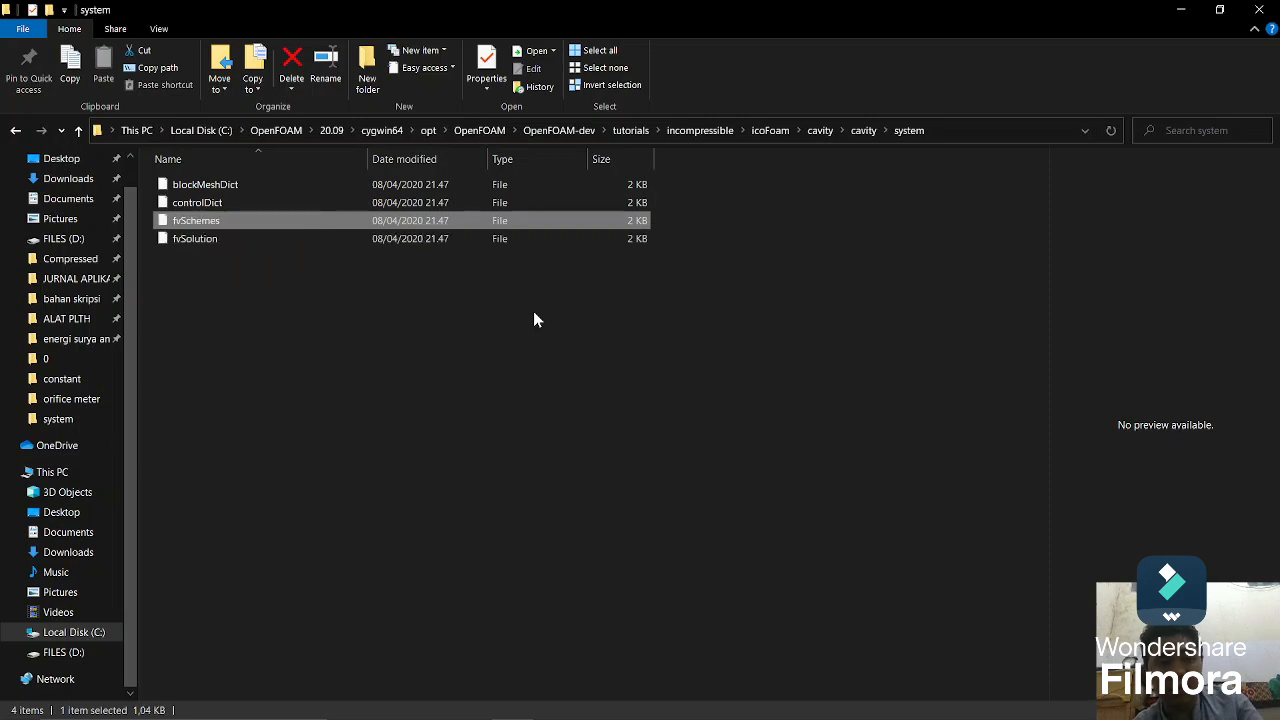
{"action": "key", "text": "Down"}
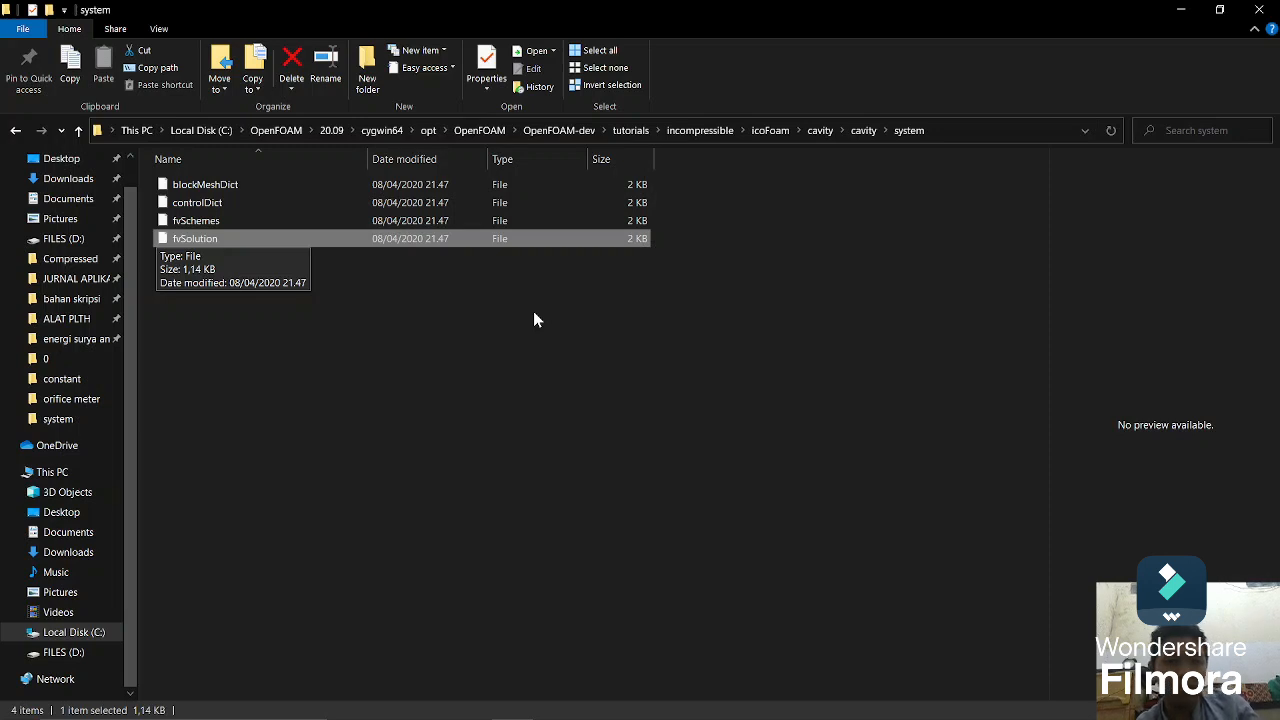
{"action": "key", "text": "Up"}
{"action": "key", "text": "Down"}
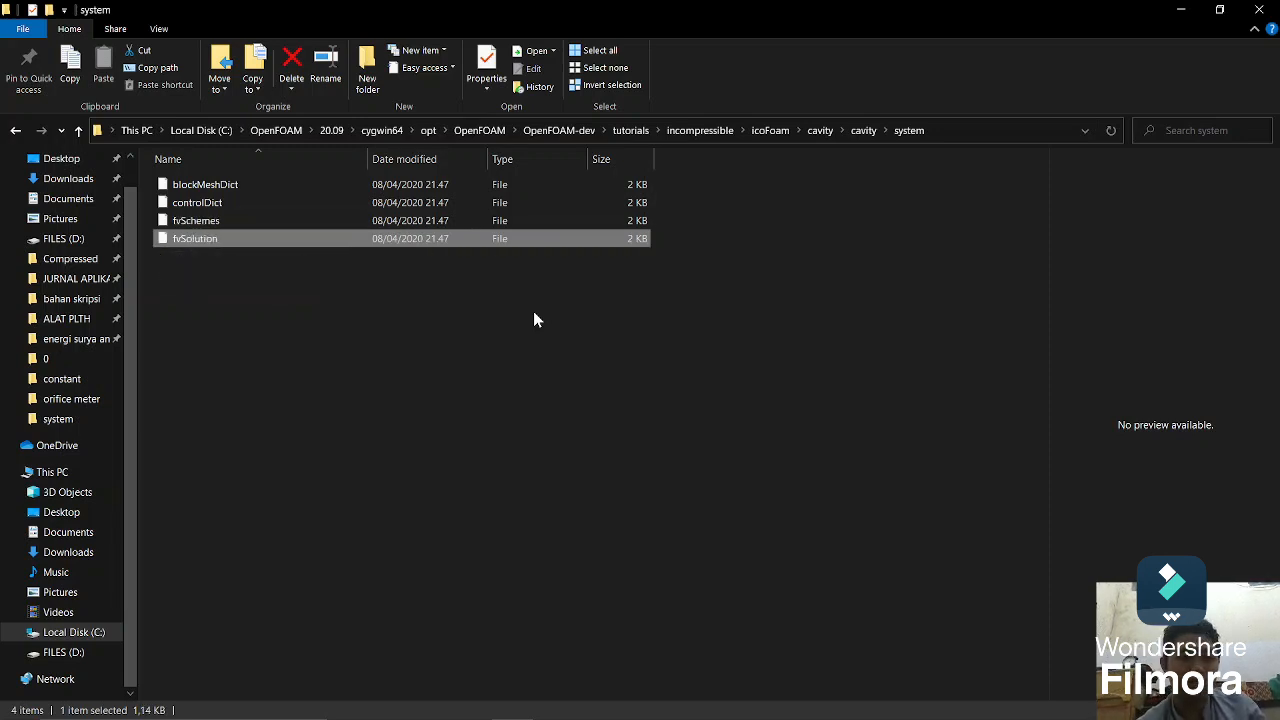
{"action": "key", "text": "Up"}
{"action": "key", "text": "Up"}
{"action": "key", "text": "Up"}
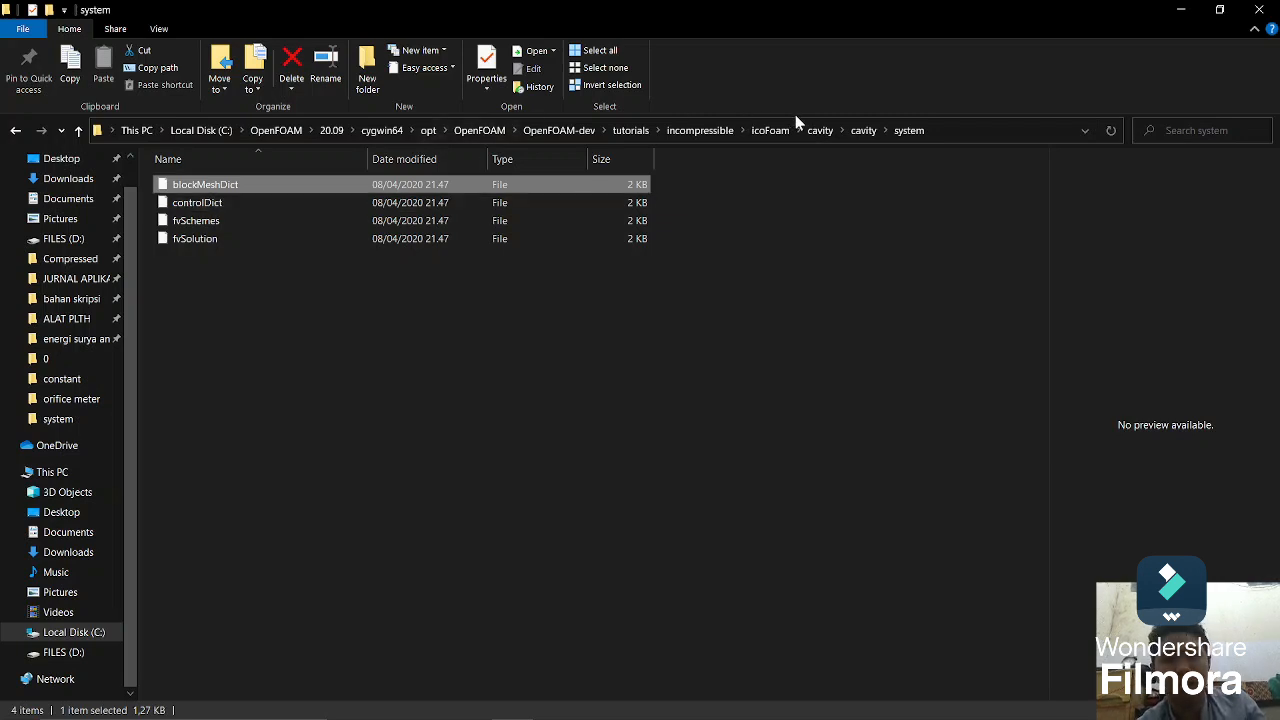
Step: View the contents of the cavity case's 0 and constant folders and return to the case folder
{"action": "left_click", "coordinate": [861, 137]}
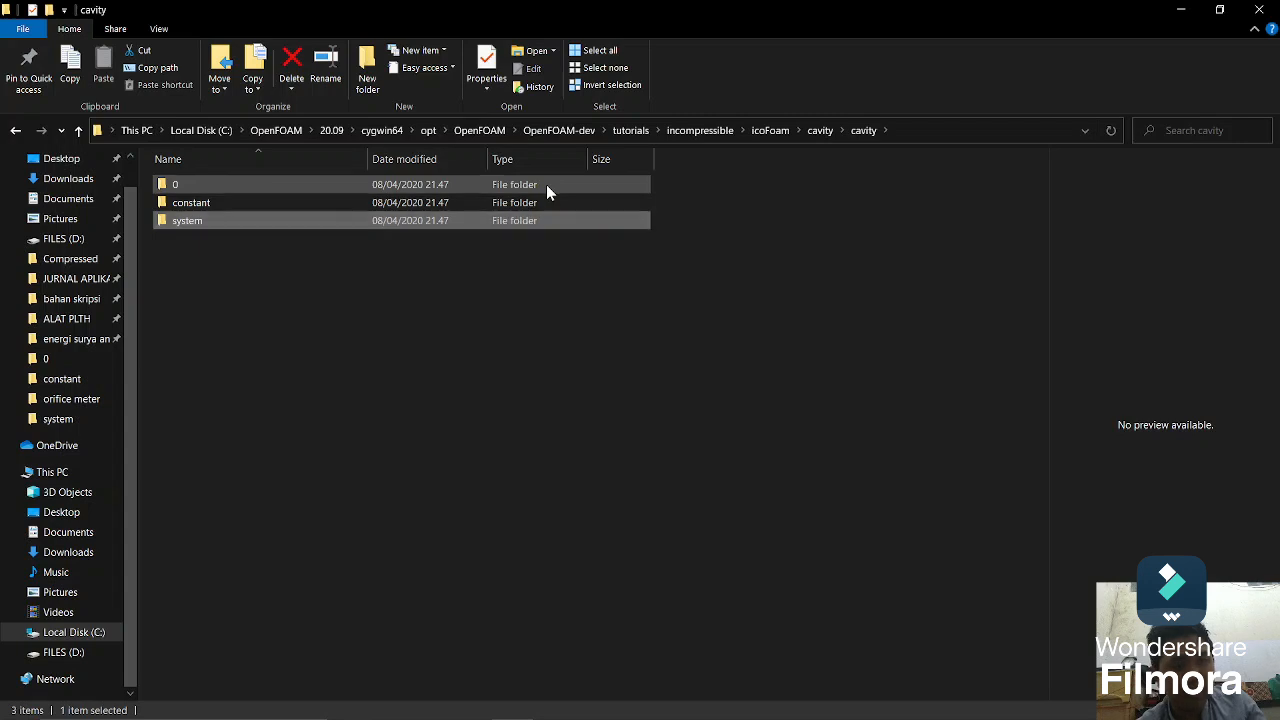
{"action": "double_click", "coordinate": [546, 186]}
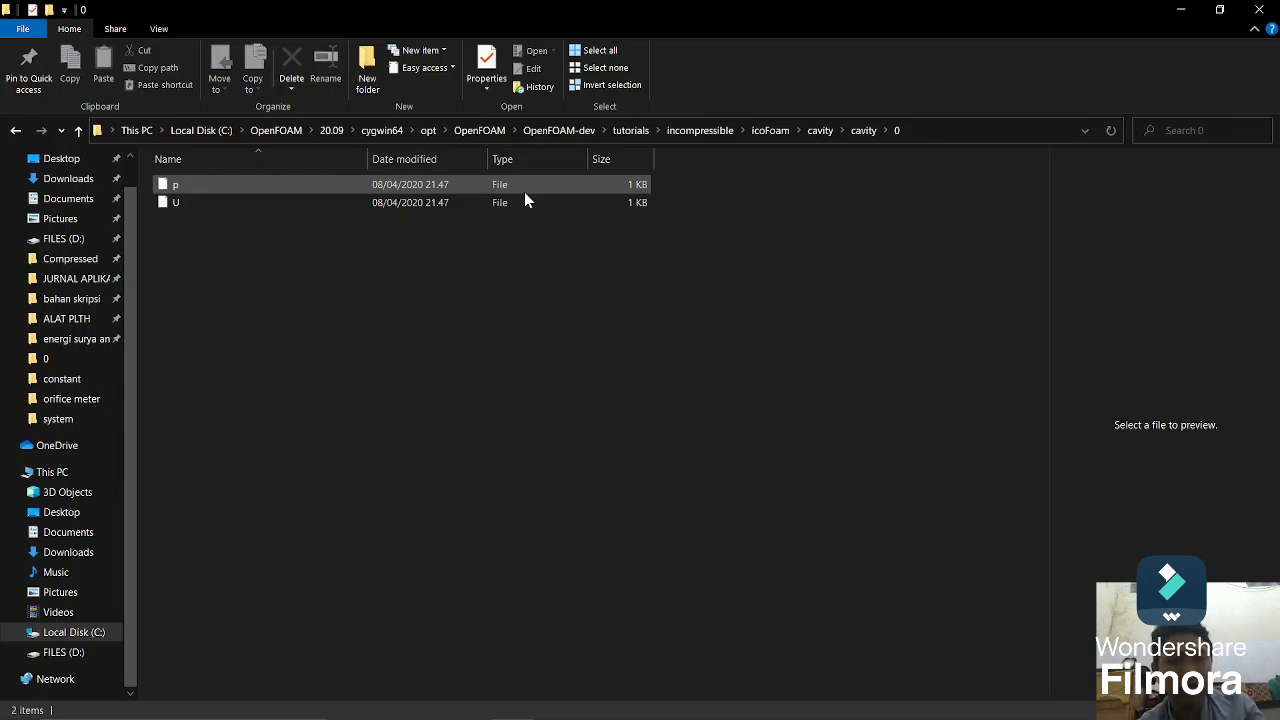
{"action": "left_click", "coordinate": [863, 132]}
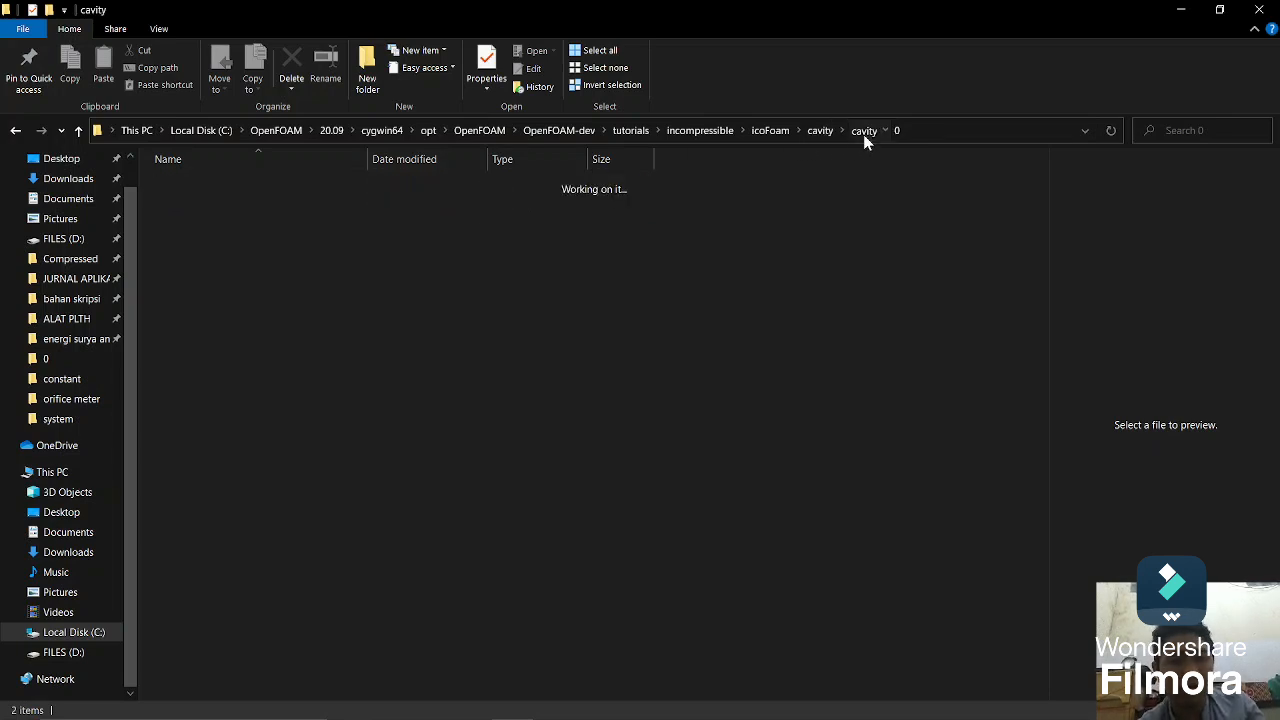
{"action": "left_click", "coordinate": [518, 205]}
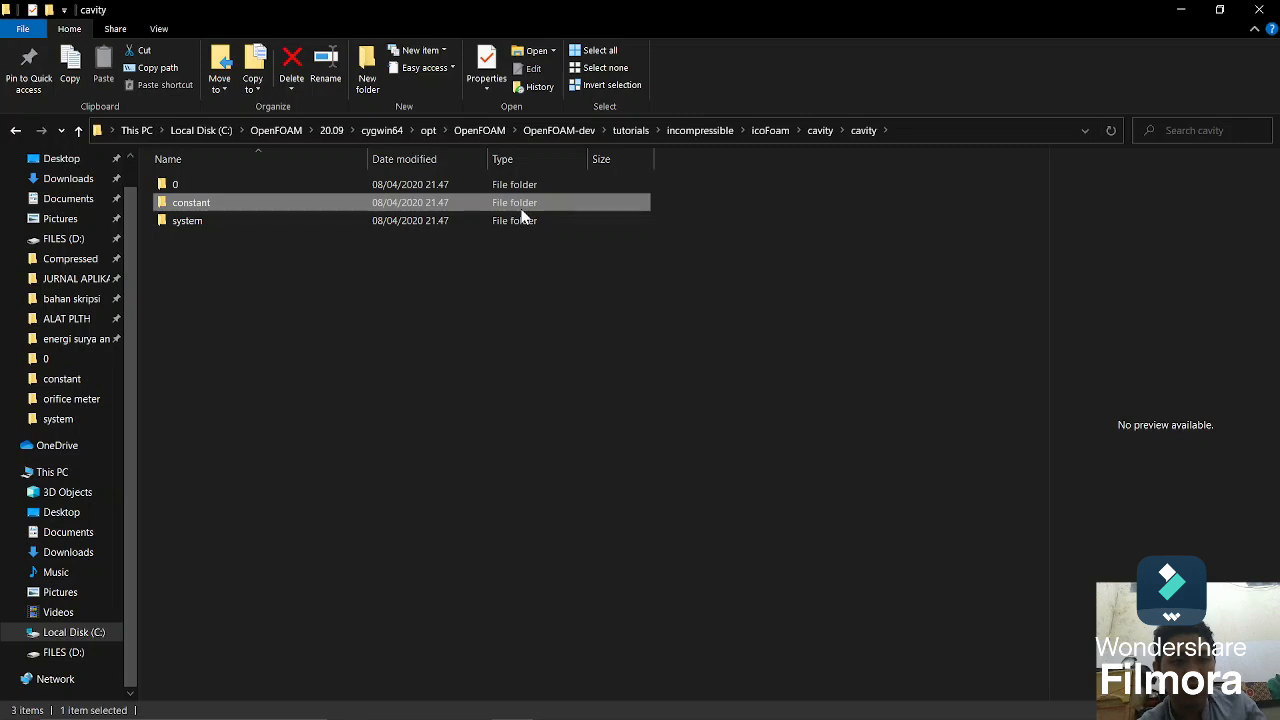
{"action": "double_click", "coordinate": [520, 209]}
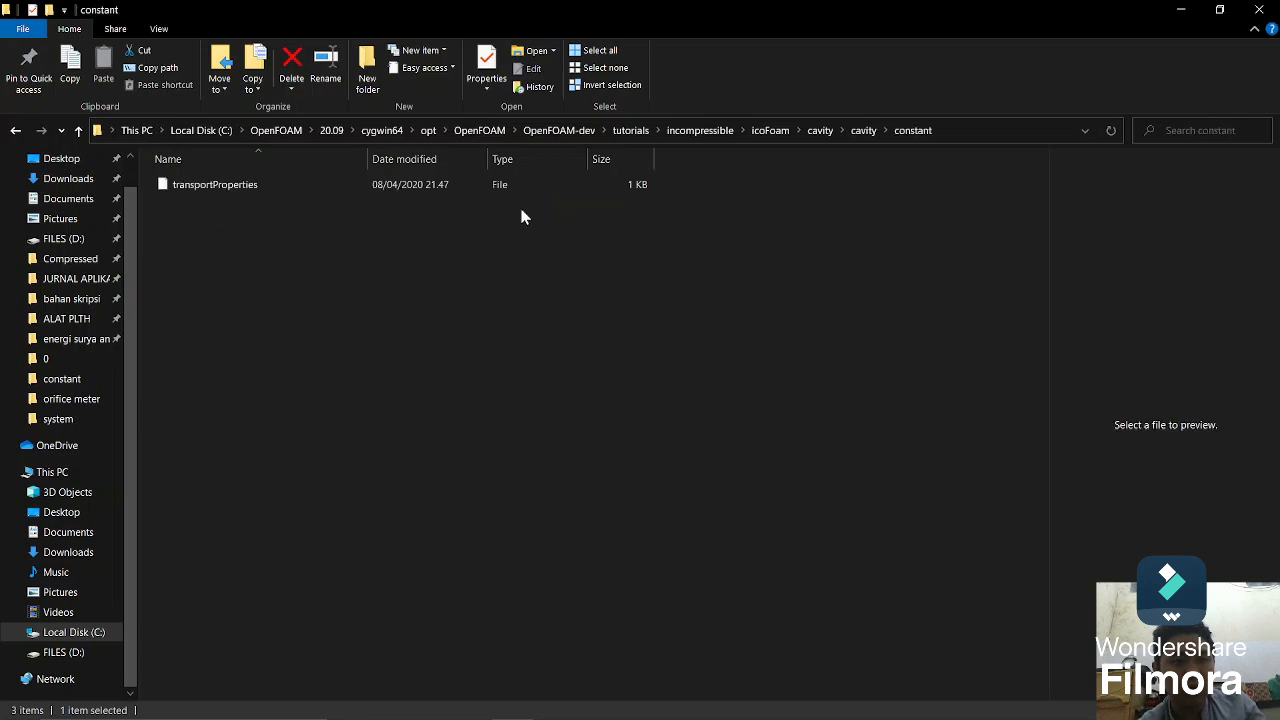
{"action": "left_click", "coordinate": [872, 140]}
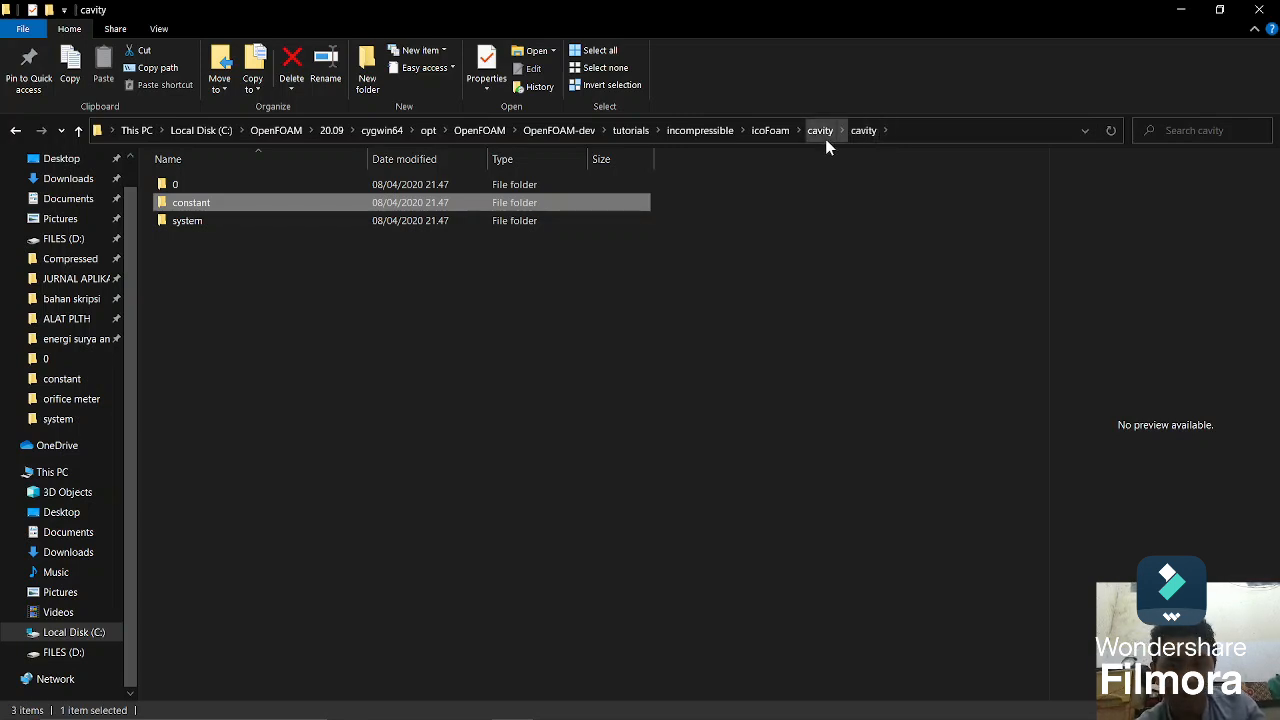
Step: Switch to Edge and find Fig. 1, the cavity flow configuration with its boundary conditions, in ghia1982.pdf
{"action": "left_click", "coordinate": [1180, 12]}
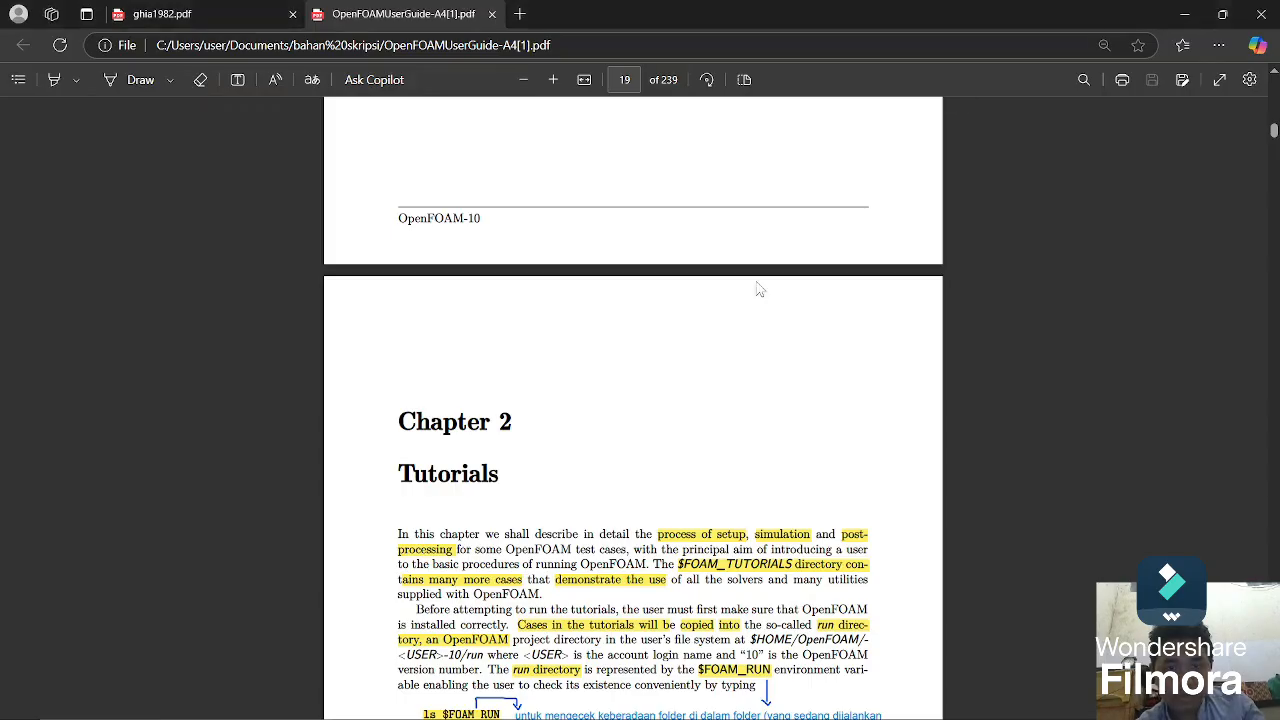
{"action": "left_click", "coordinate": [220, 14]}
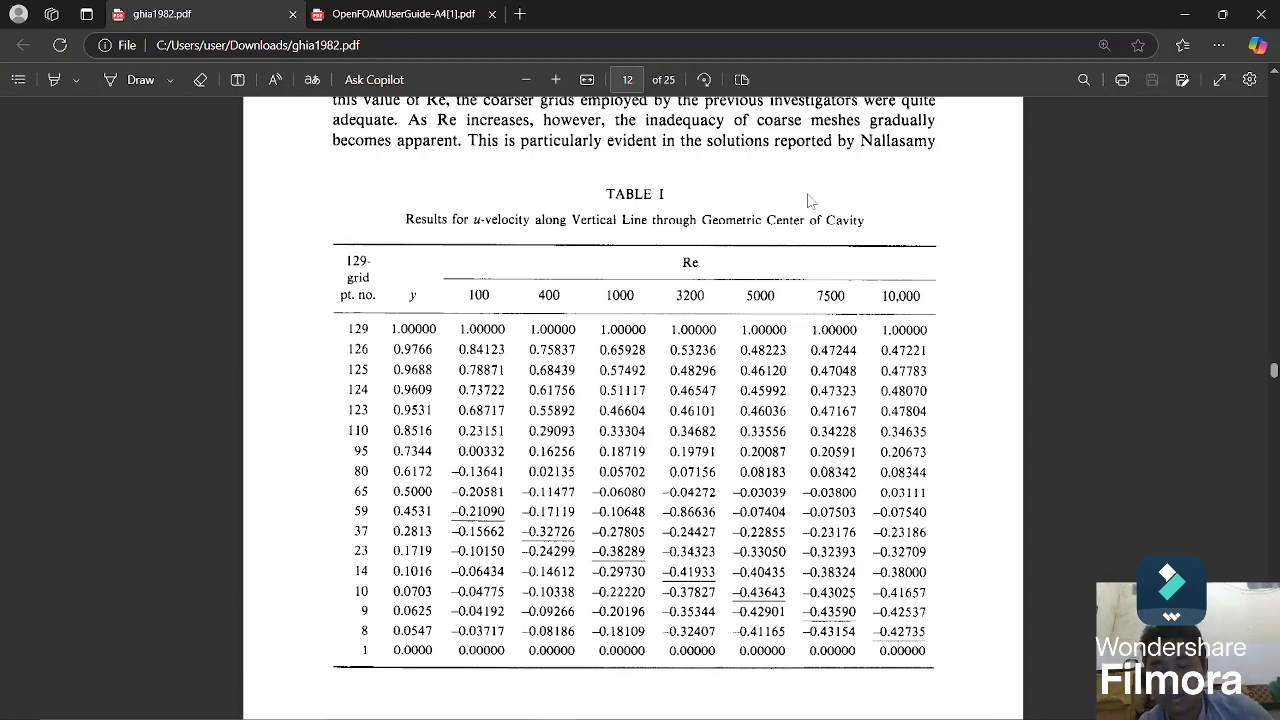
{"action": "scroll", "coordinate": [810, 201], "scroll_direction": "up", "scroll_amount": 10}
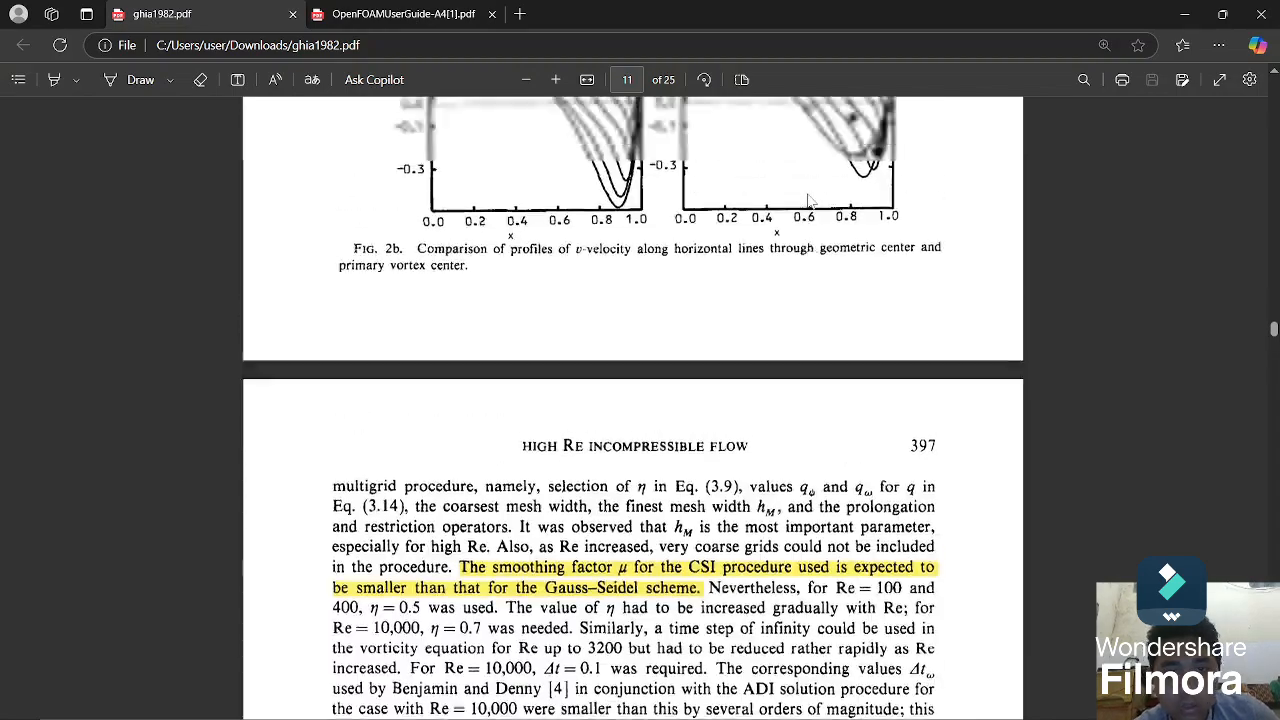
{"action": "scroll", "coordinate": [810, 201], "scroll_direction": "up", "scroll_amount": 20}
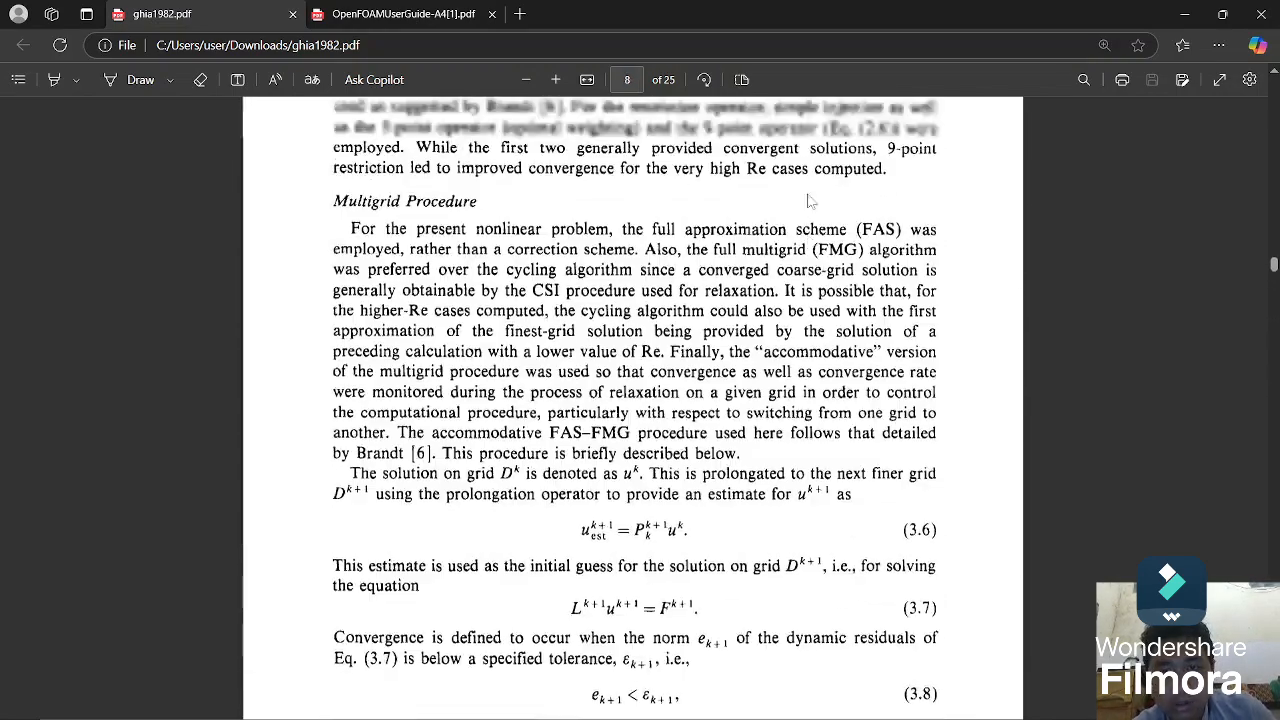
{"action": "scroll", "coordinate": [810, 201], "scroll_direction": "up", "scroll_amount": 20}
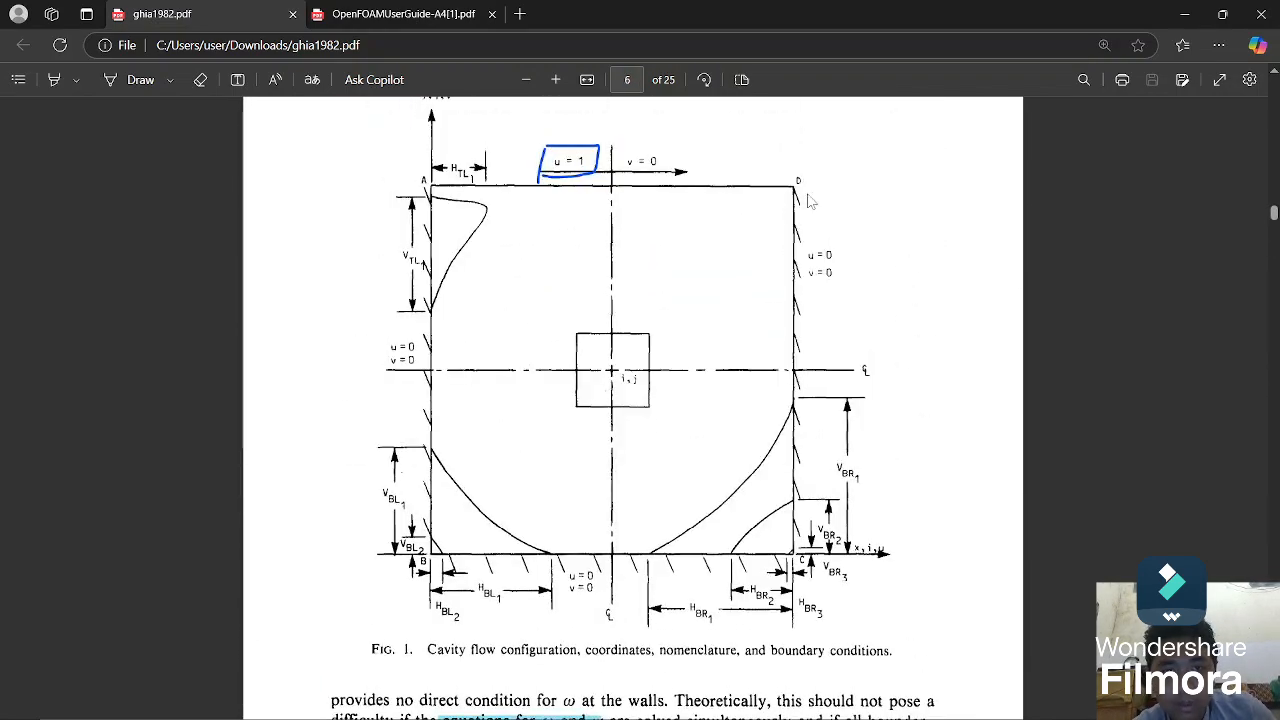
{"action": "scroll", "coordinate": [810, 201], "scroll_direction": "up", "scroll_amount": 1}
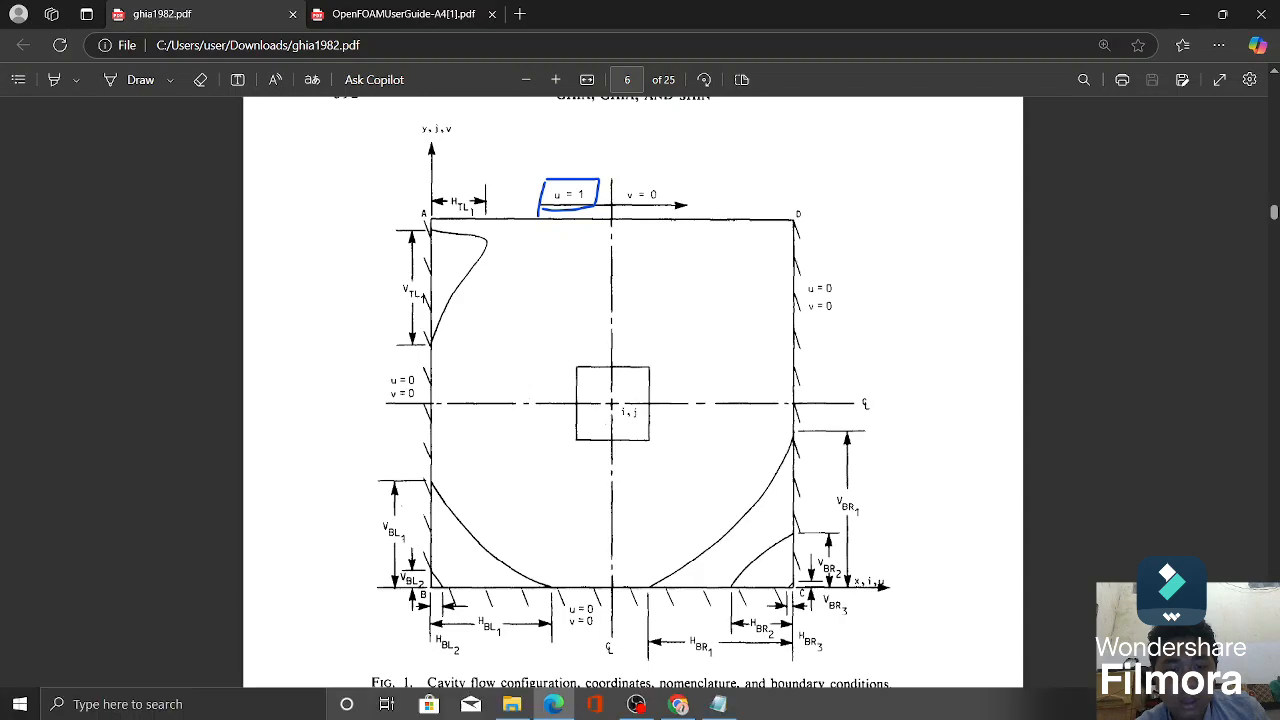
Step: Switch to File Explorer, open blockMeshDict from the cavity case's system folder in a maximized Notepad window, and examine the convertToMeters entry
{"action": "left_click", "coordinate": [511, 704]}
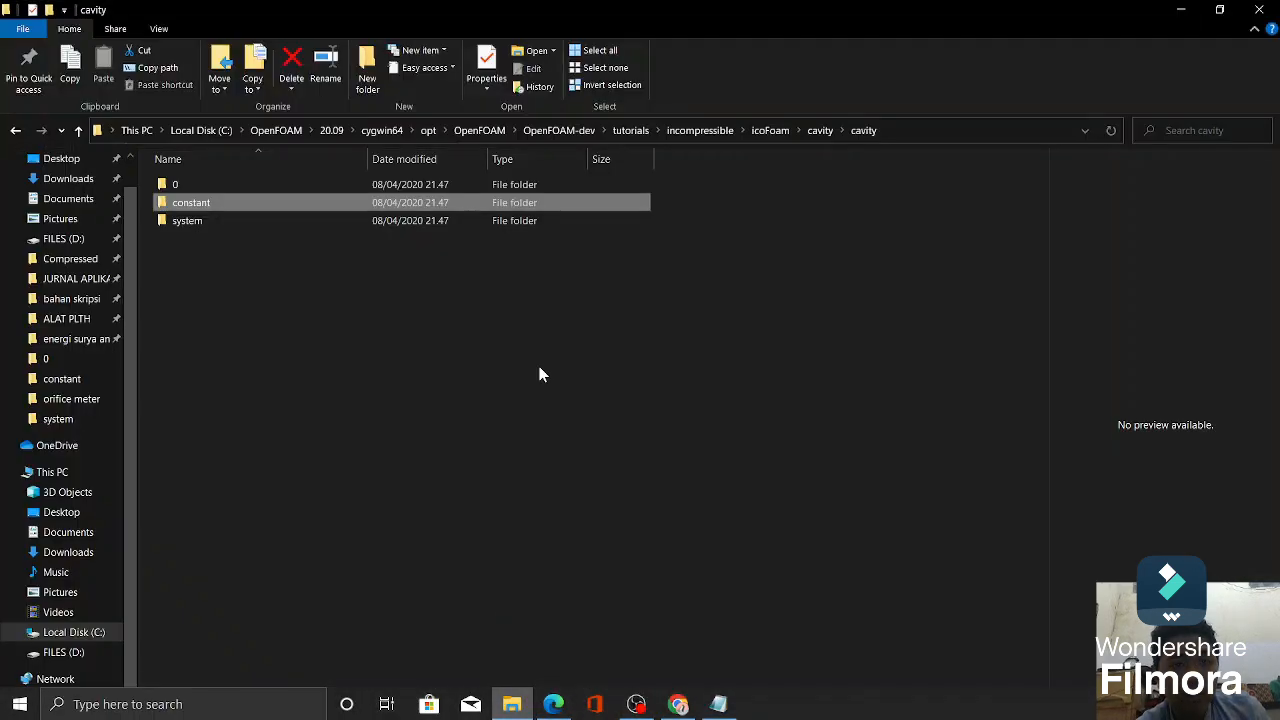
{"action": "double_click", "coordinate": [383, 229]}
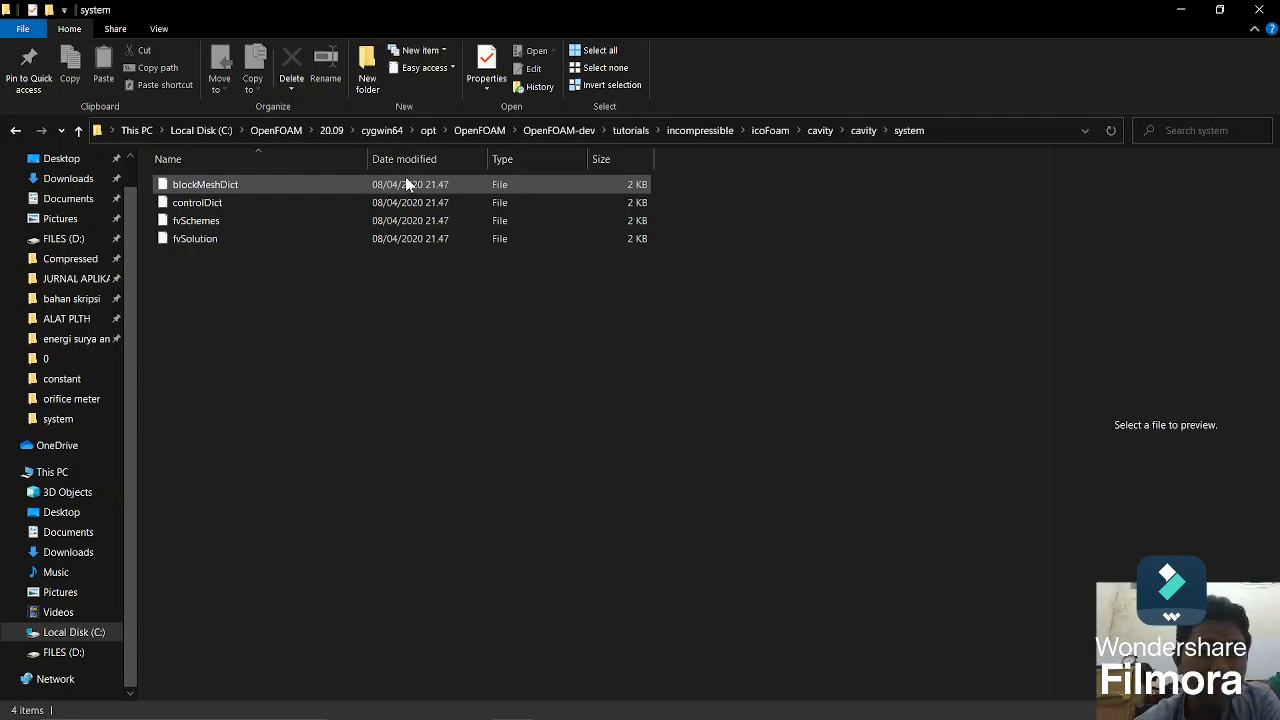
{"action": "double_click", "coordinate": [405, 184]}
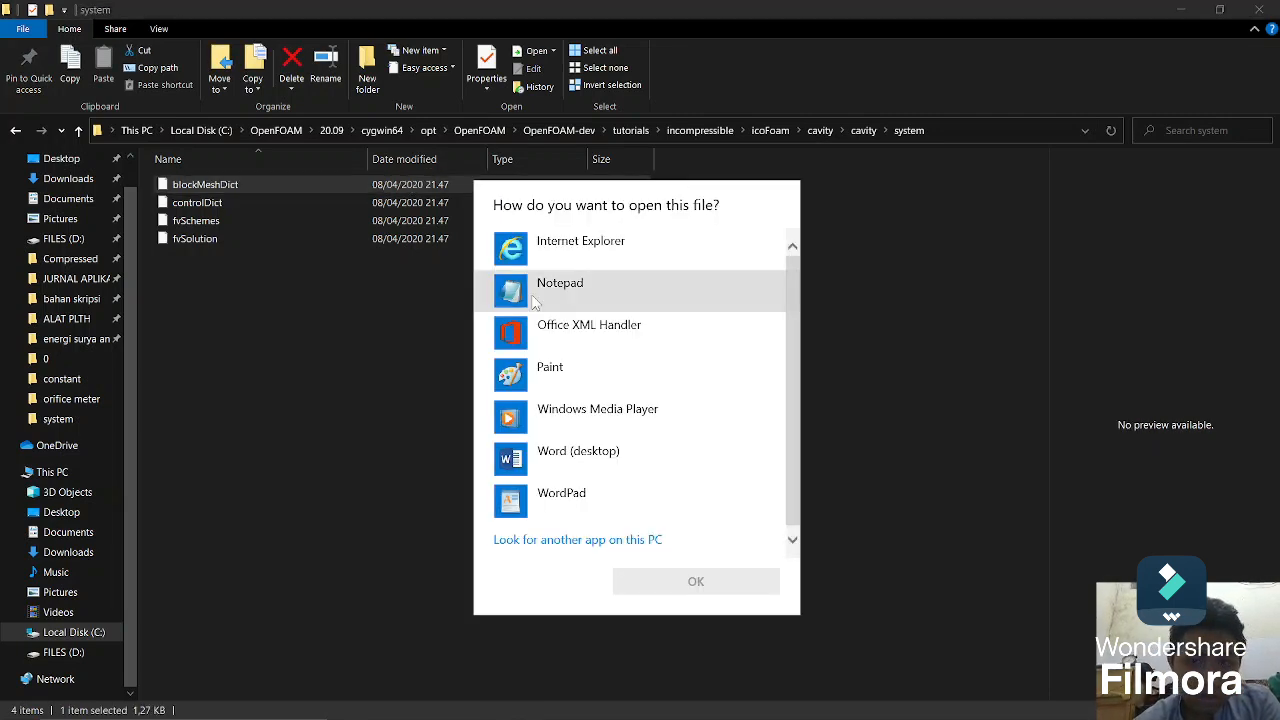
{"action": "left_click", "coordinate": [531, 294]}
{"action": "left_click", "coordinate": [695, 581]}
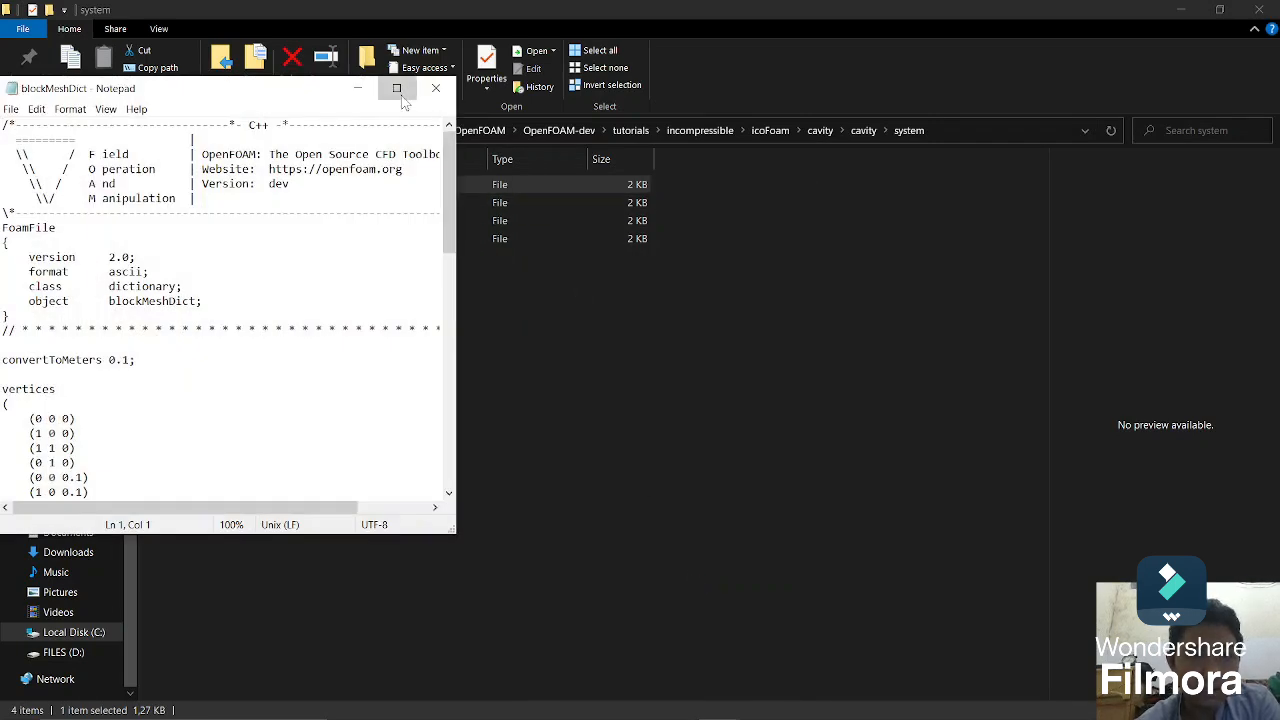
{"action": "left_click", "coordinate": [396, 88]}
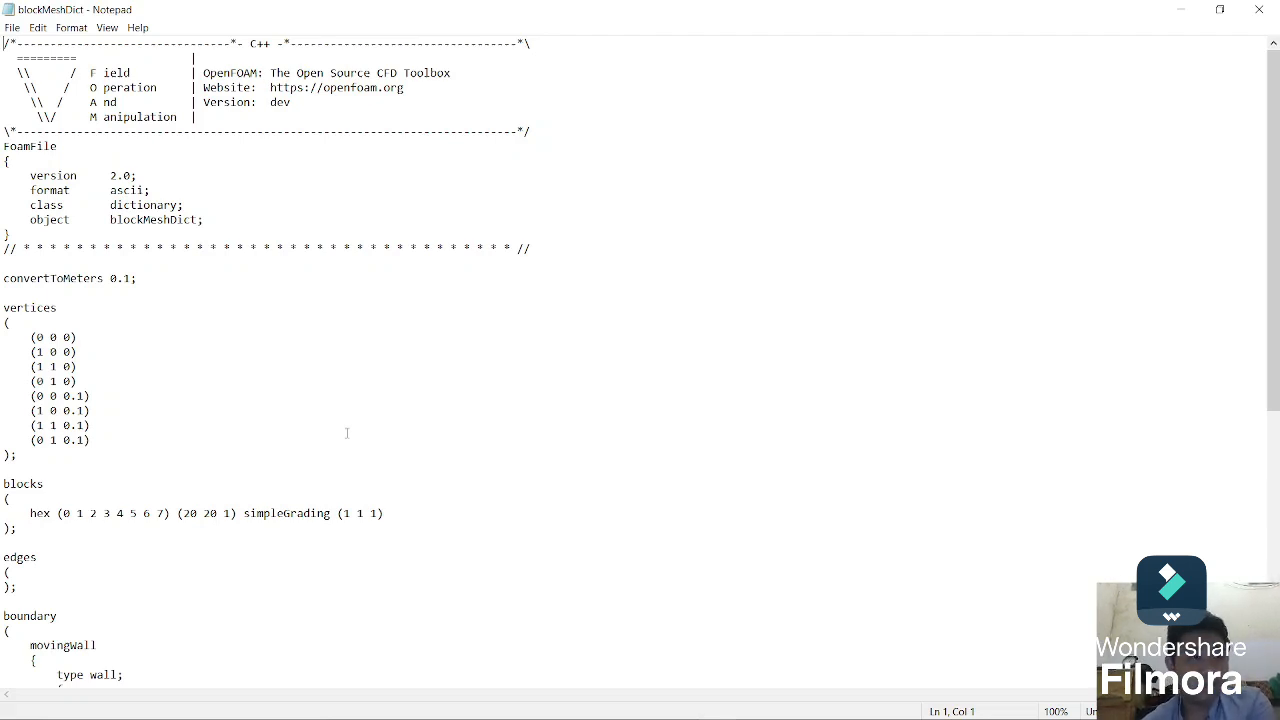
{"action": "left_click", "coordinate": [133, 279]}
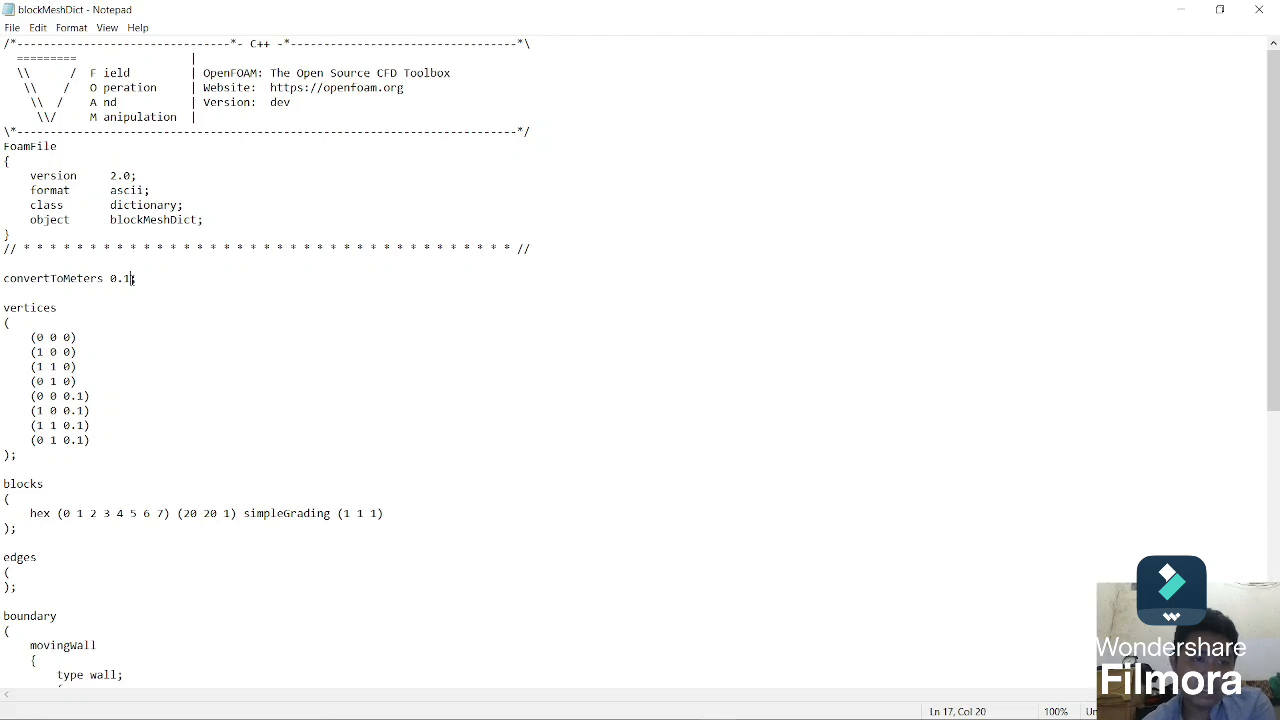
{"action": "key", "text": "Down"}
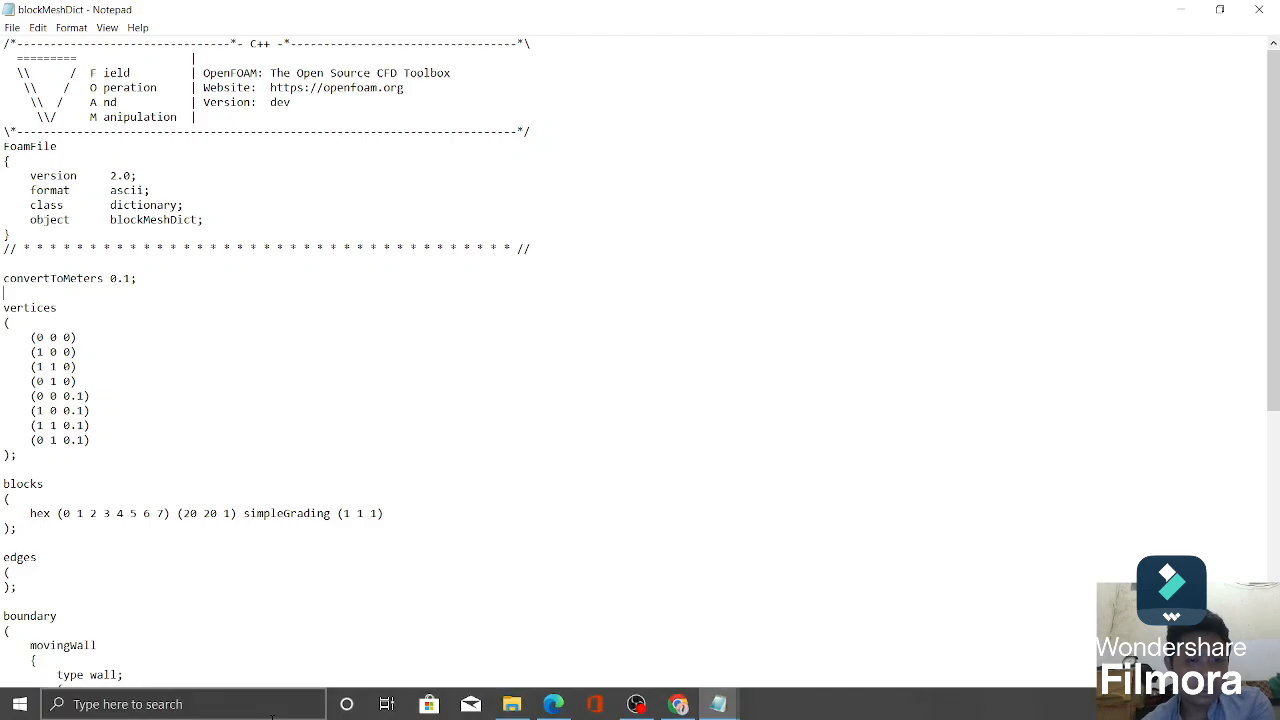
Step: Compare with the cavity figure in ghia1982.pdf in Edge, then return to blockMeshDict in Notepad and examine the first vertices entries
{"action": "left_click", "coordinate": [530, 708]}
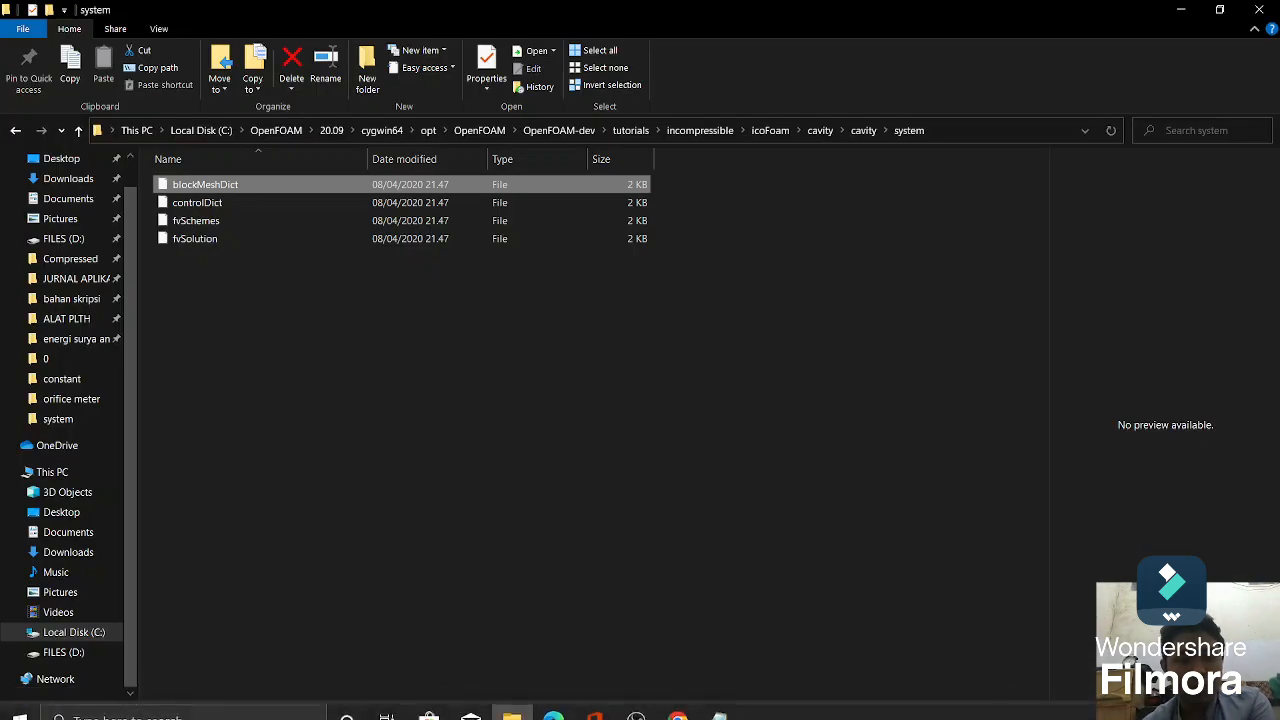
{"action": "left_click", "coordinate": [553, 704]}
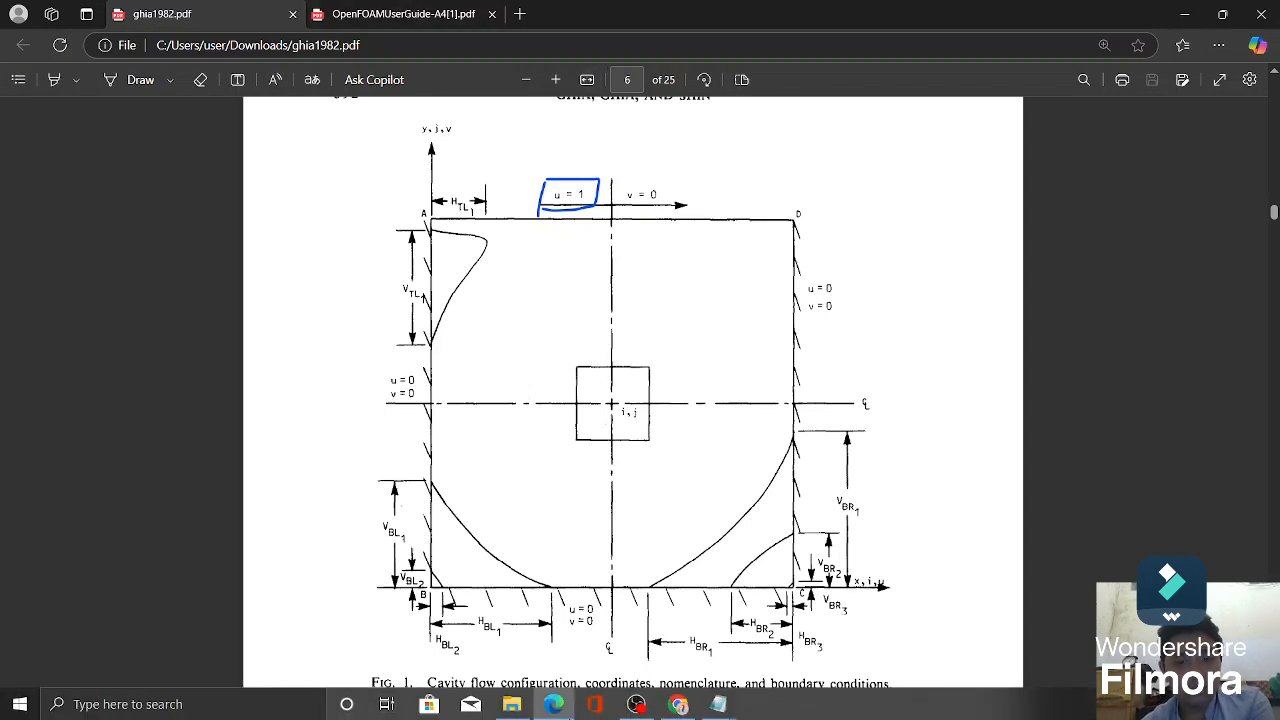
{"action": "left_click", "coordinate": [507, 704]}
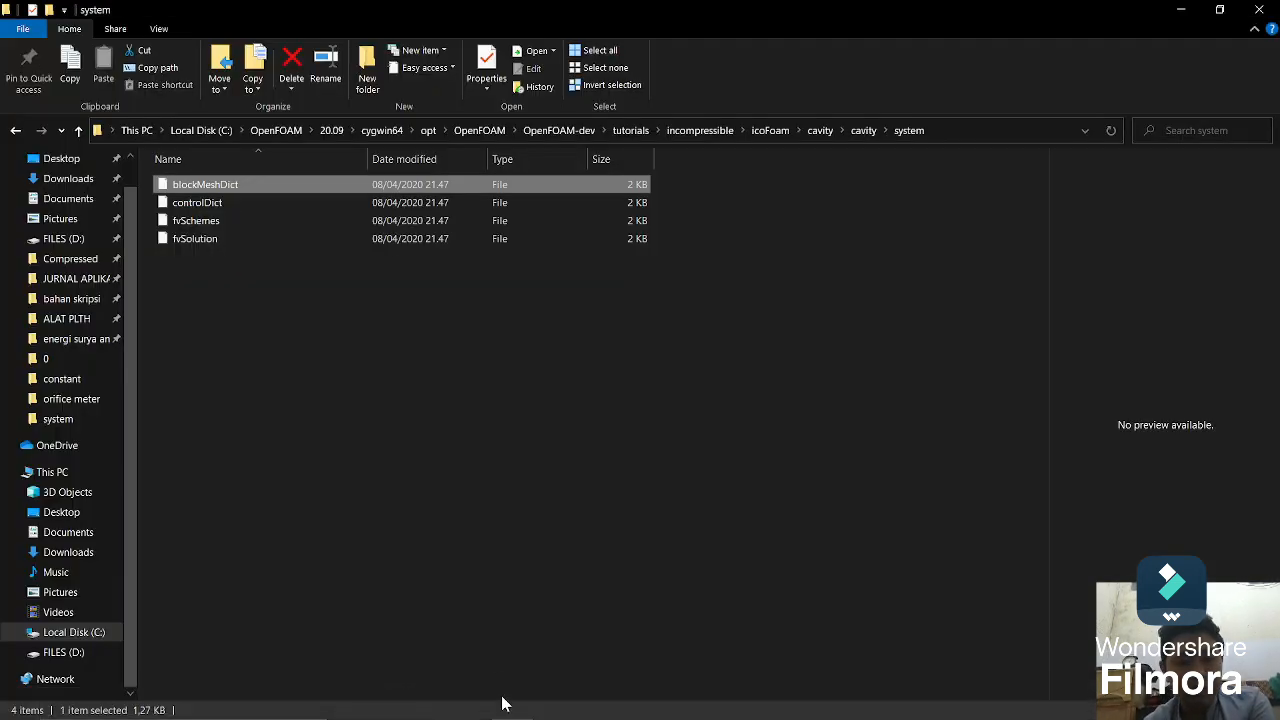
{"action": "mouse_move", "coordinate": [718, 704]}
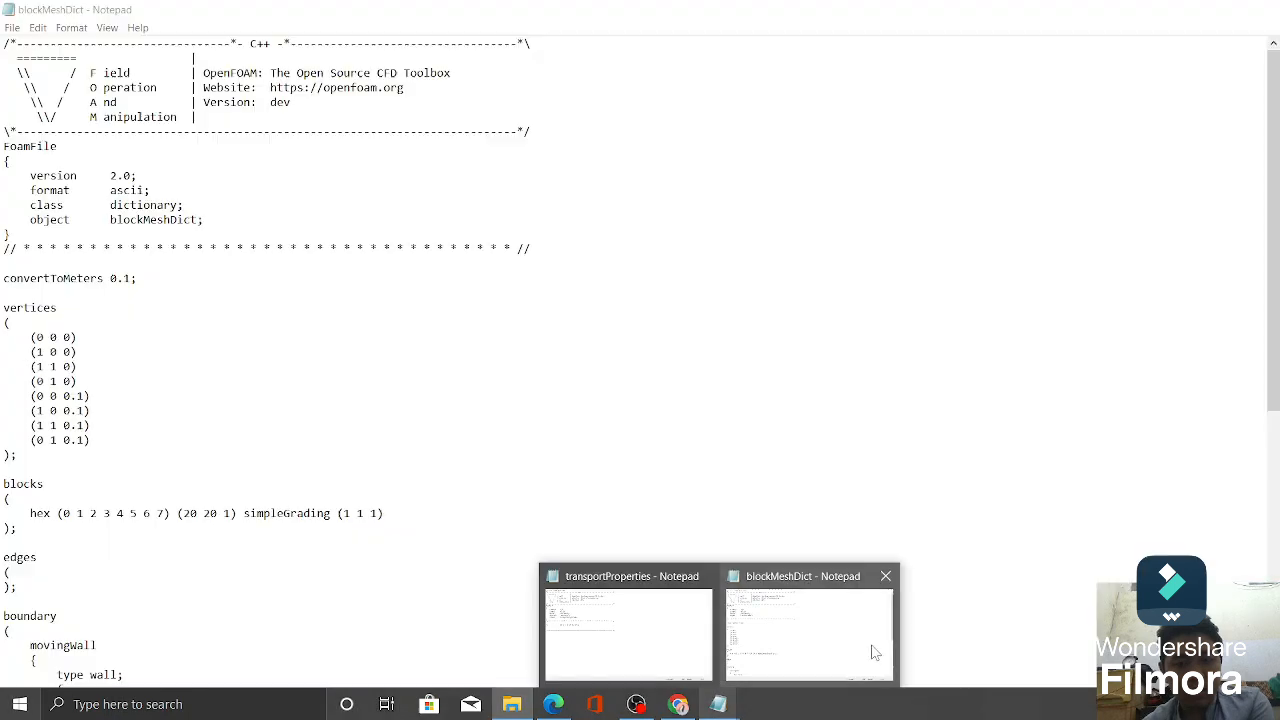
{"action": "left_click", "coordinate": [872, 652]}
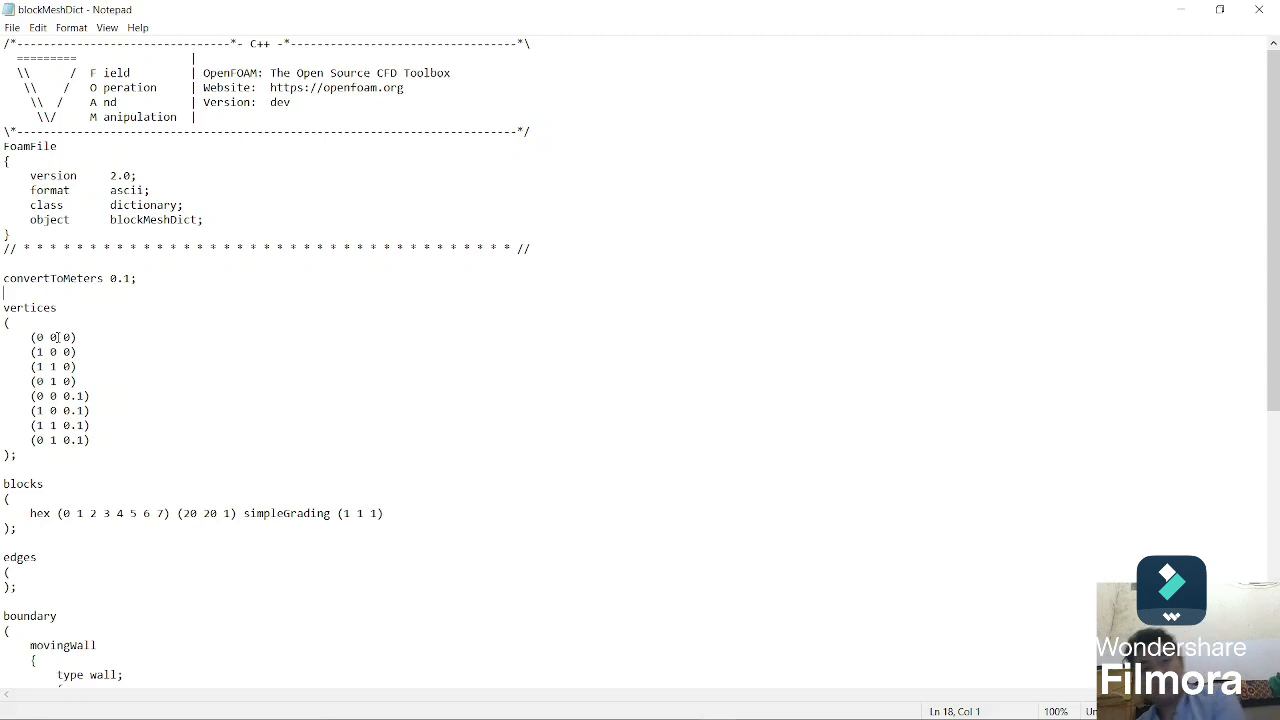
{"action": "left_click", "coordinate": [58, 337]}
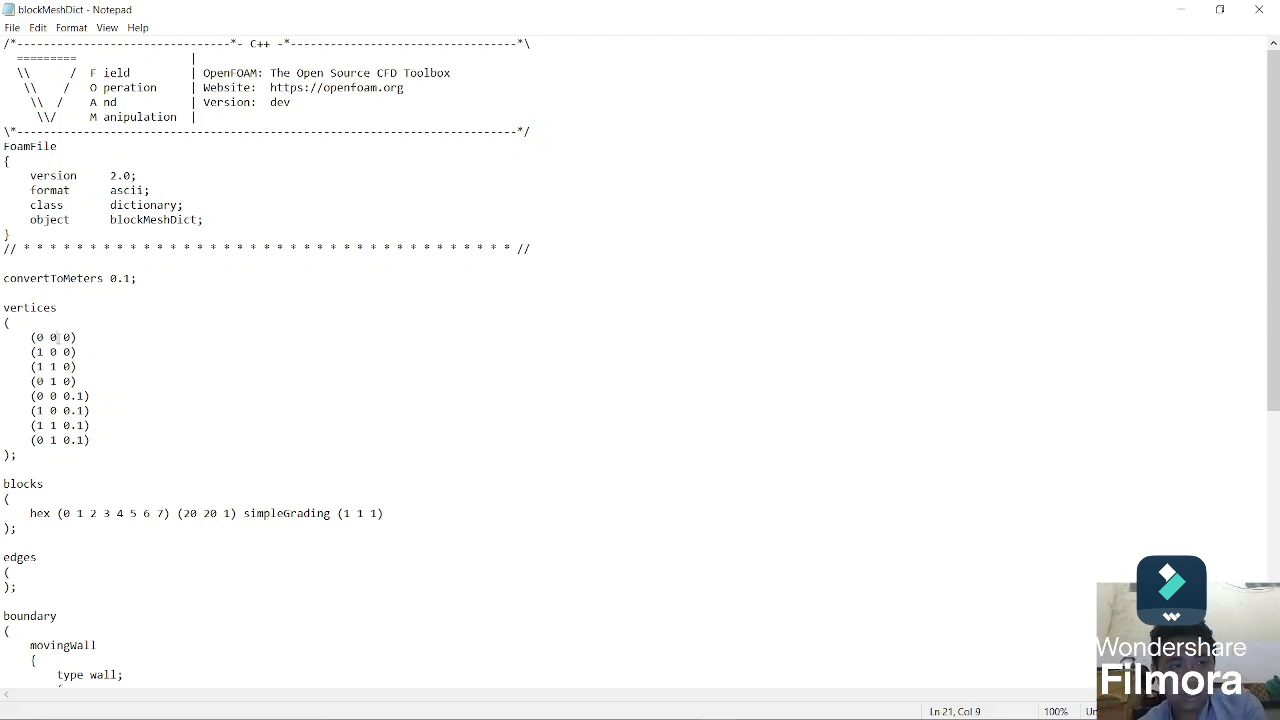
{"action": "left_click", "coordinate": [72, 337]}
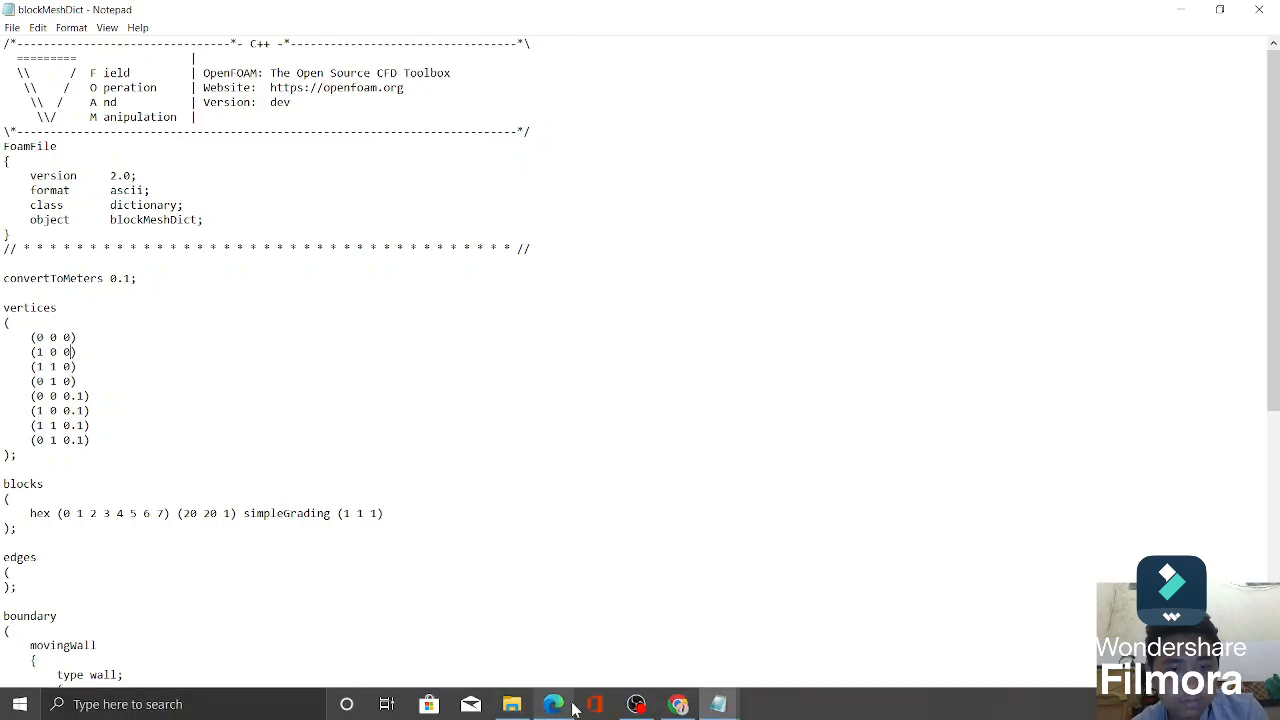
Step: Switch to OpenFOAMUserGuide-A4[1].pdf in Edge and find Figure 2.2, the block structure of the mesh for the cavity
{"action": "left_click", "coordinate": [571, 706]}
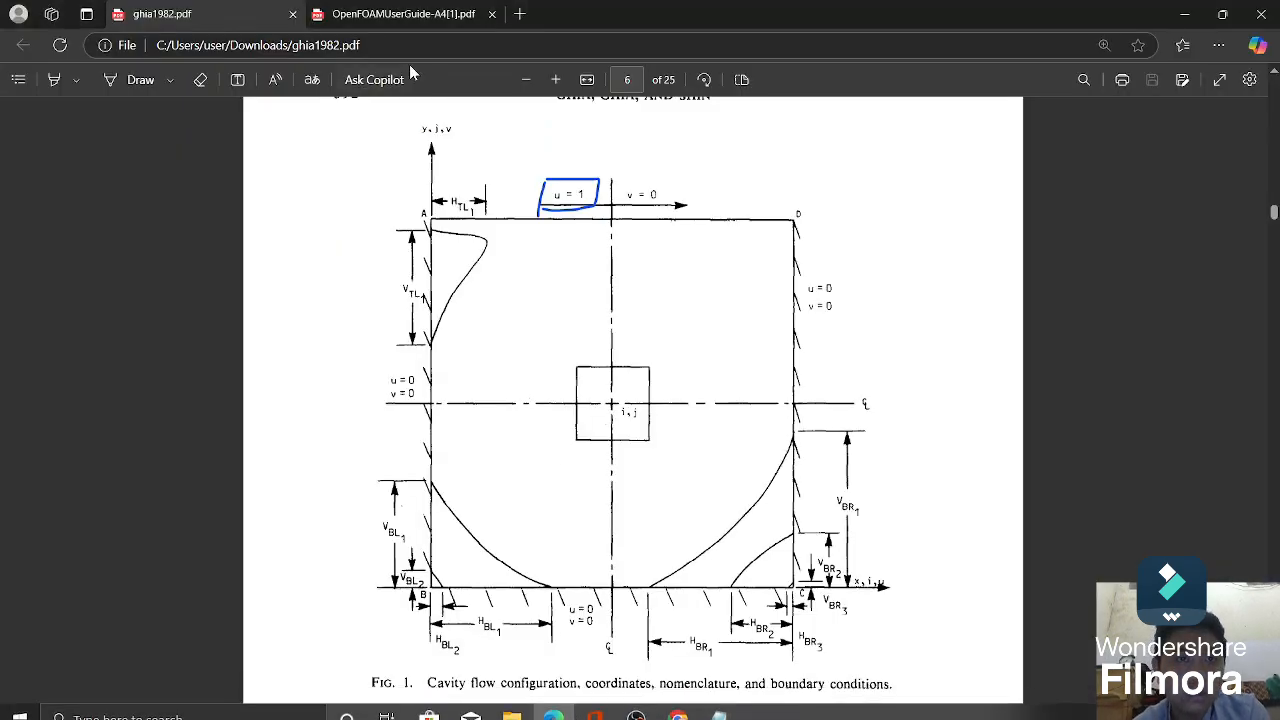
{"action": "left_click", "coordinate": [430, 20]}
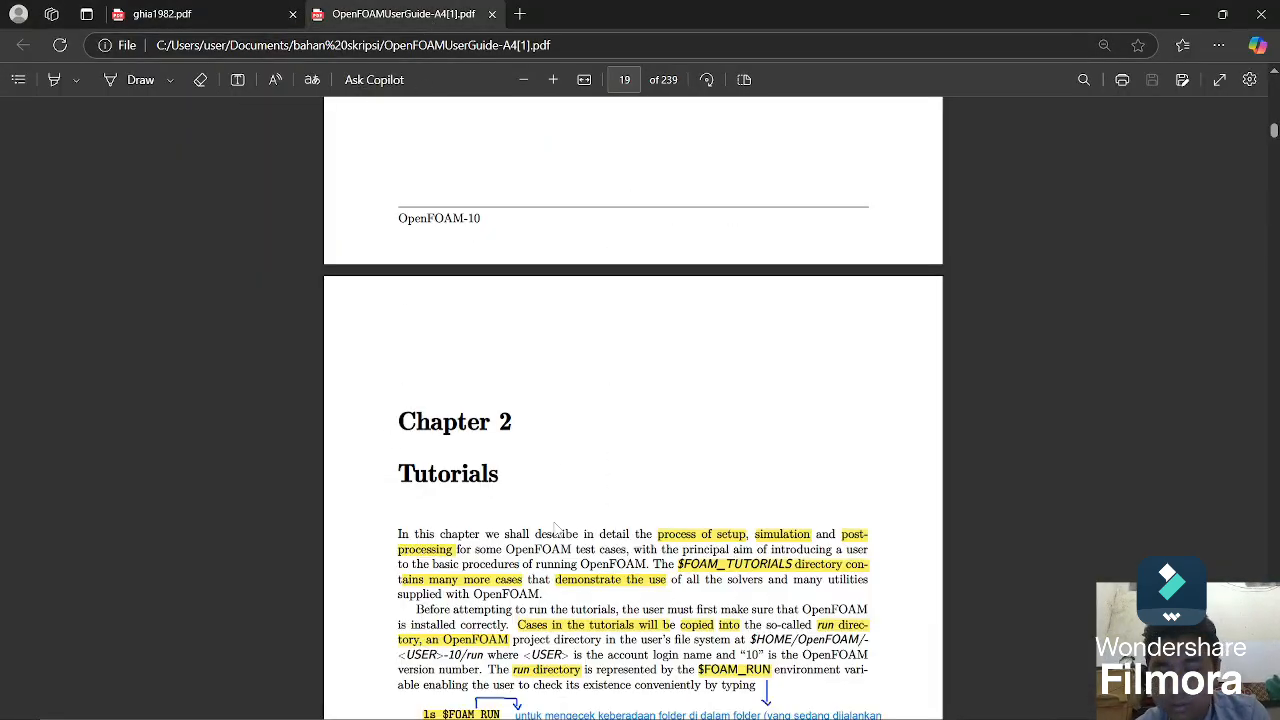
{"action": "scroll", "coordinate": [556, 527], "scroll_direction": "down", "scroll_amount": 10}
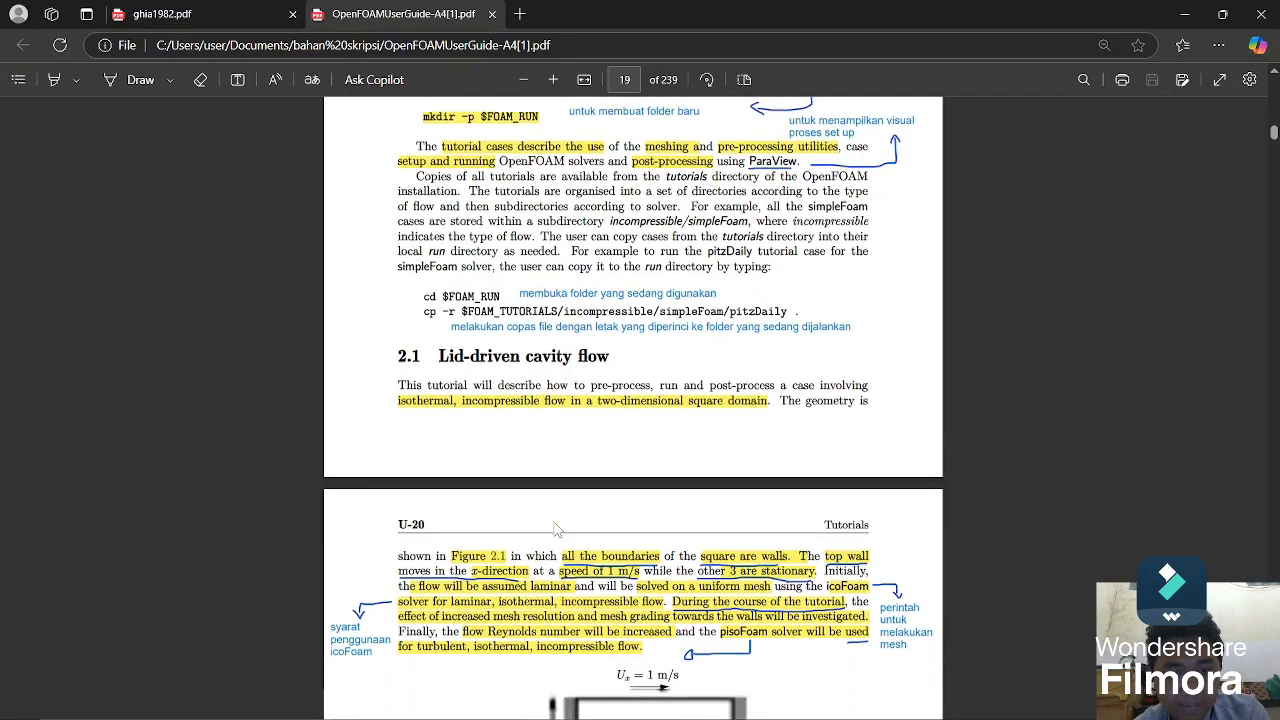
{"action": "scroll", "coordinate": [556, 527], "scroll_direction": "down", "scroll_amount": 10}
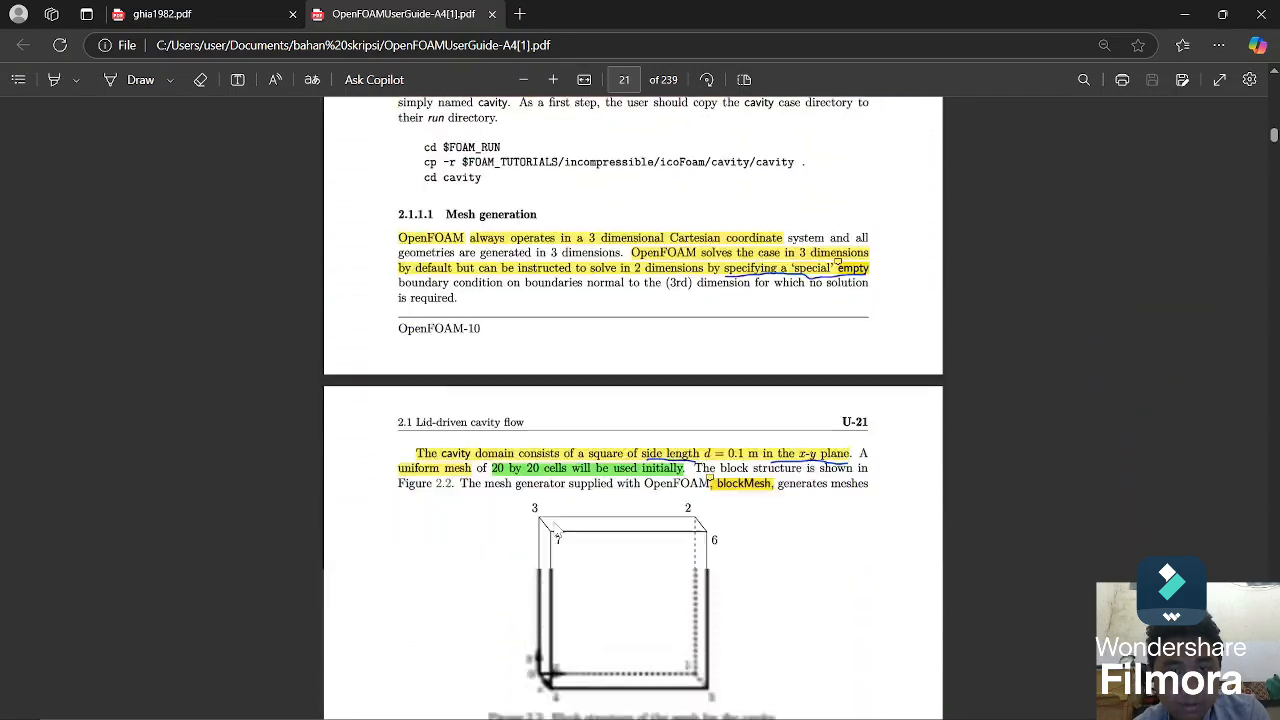
{"action": "scroll", "coordinate": [557, 535], "scroll_direction": "down", "scroll_amount": 4}
{"action": "scroll", "coordinate": [557, 532], "scroll_direction": "up", "scroll_amount": 1}
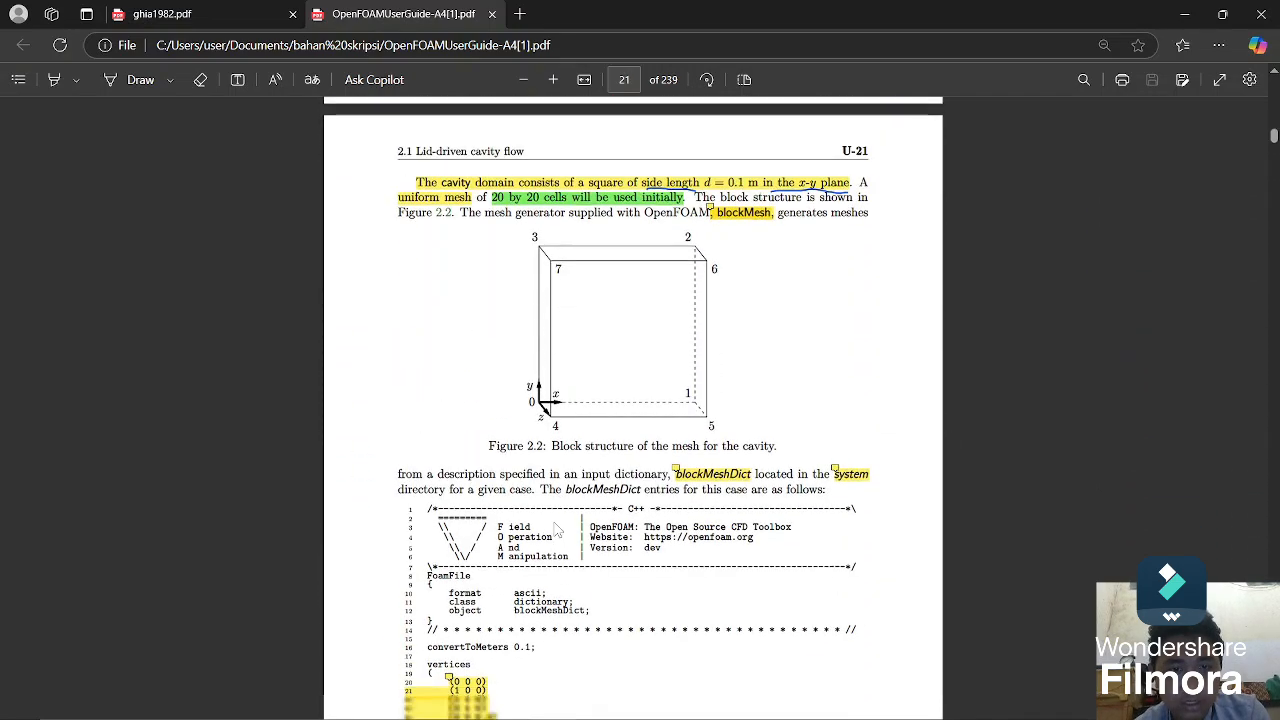
Step: Switch to blockMeshDict in Notepad, place it side by side with Figure 2.2 of the user guide, and examine the first vertices entry
{"action": "scroll", "coordinate": [557, 530], "scroll_direction": "down", "scroll_amount": 3}
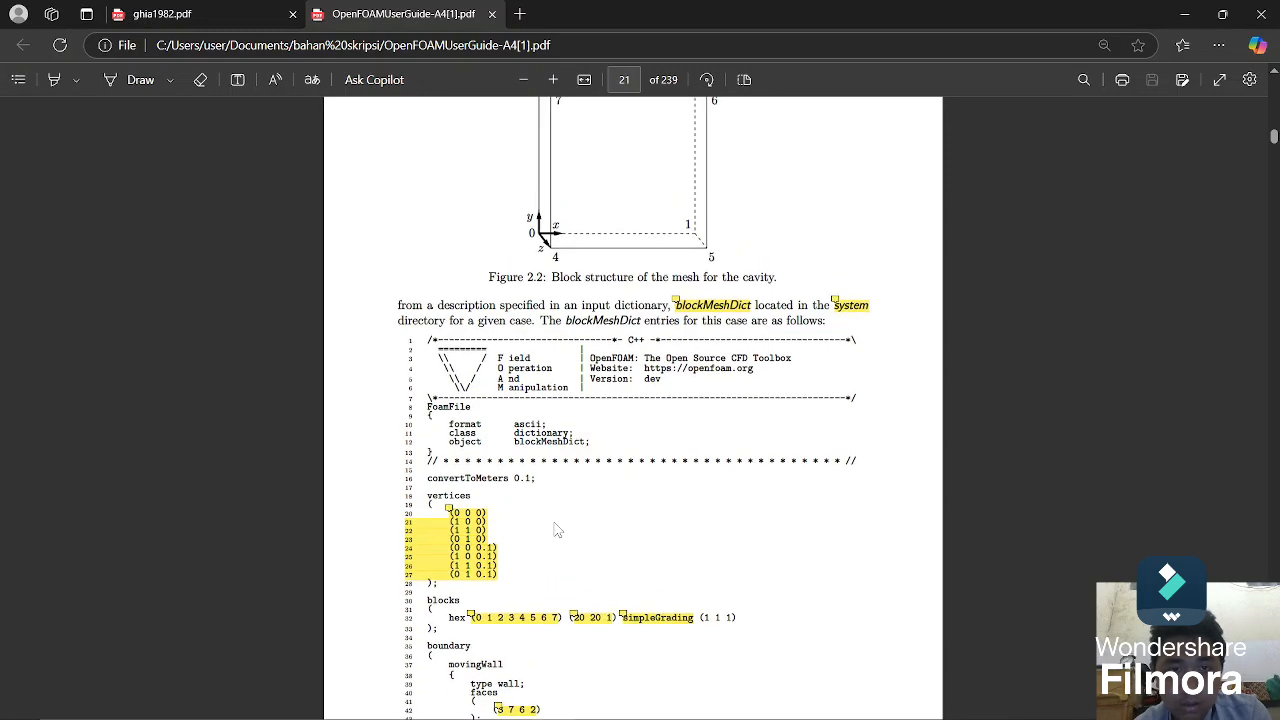
{"action": "scroll", "coordinate": [557, 531], "scroll_direction": "up", "scroll_amount": 3}
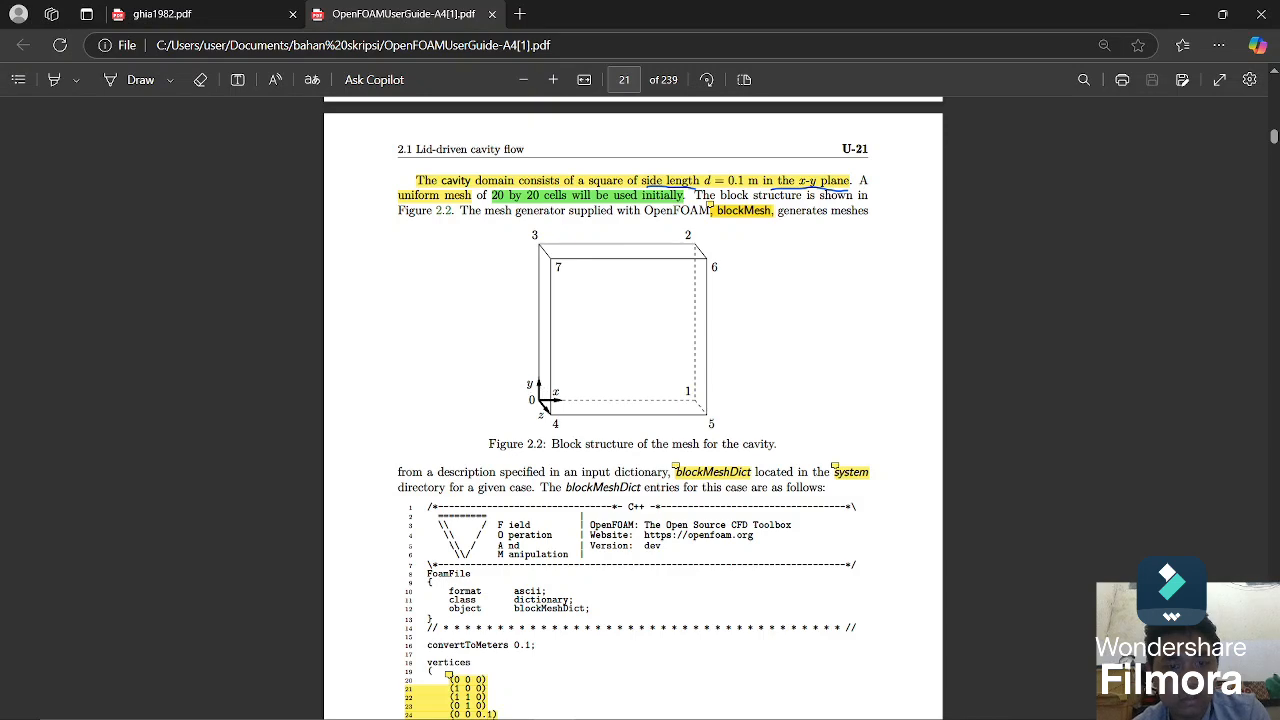
{"action": "mouse_move", "coordinate": [718, 704]}
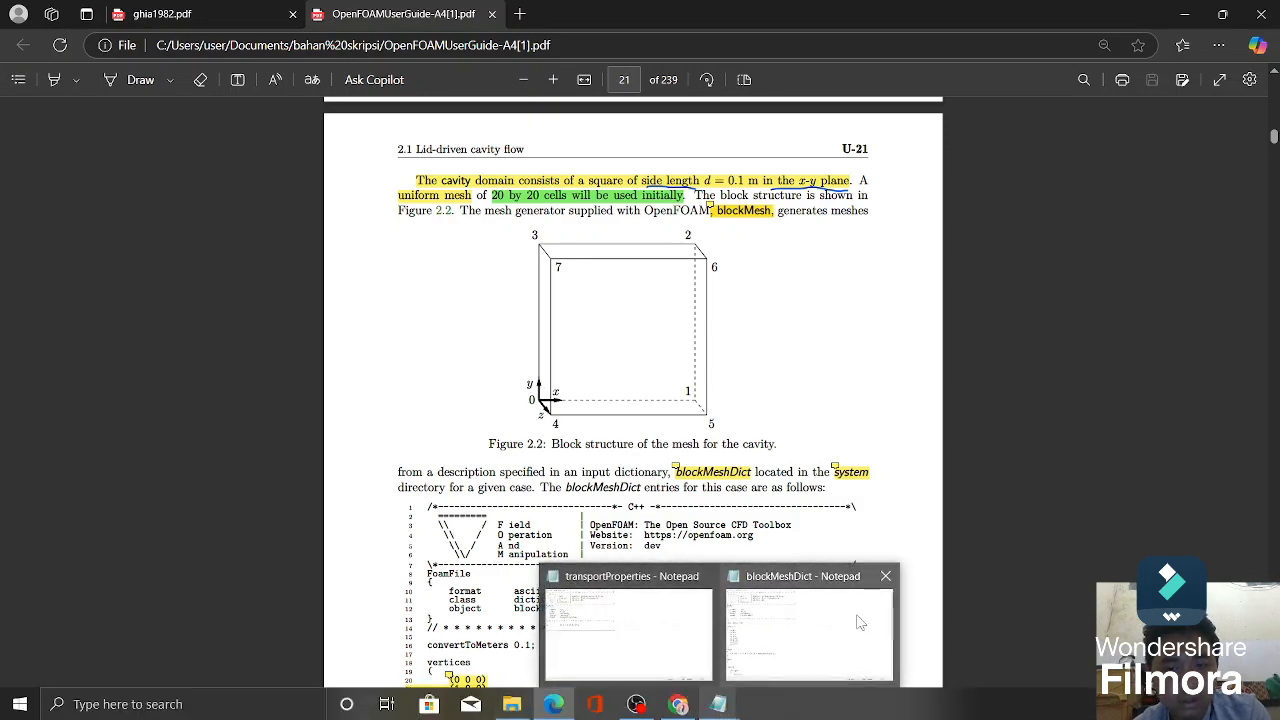
{"action": "left_click", "coordinate": [810, 630]}
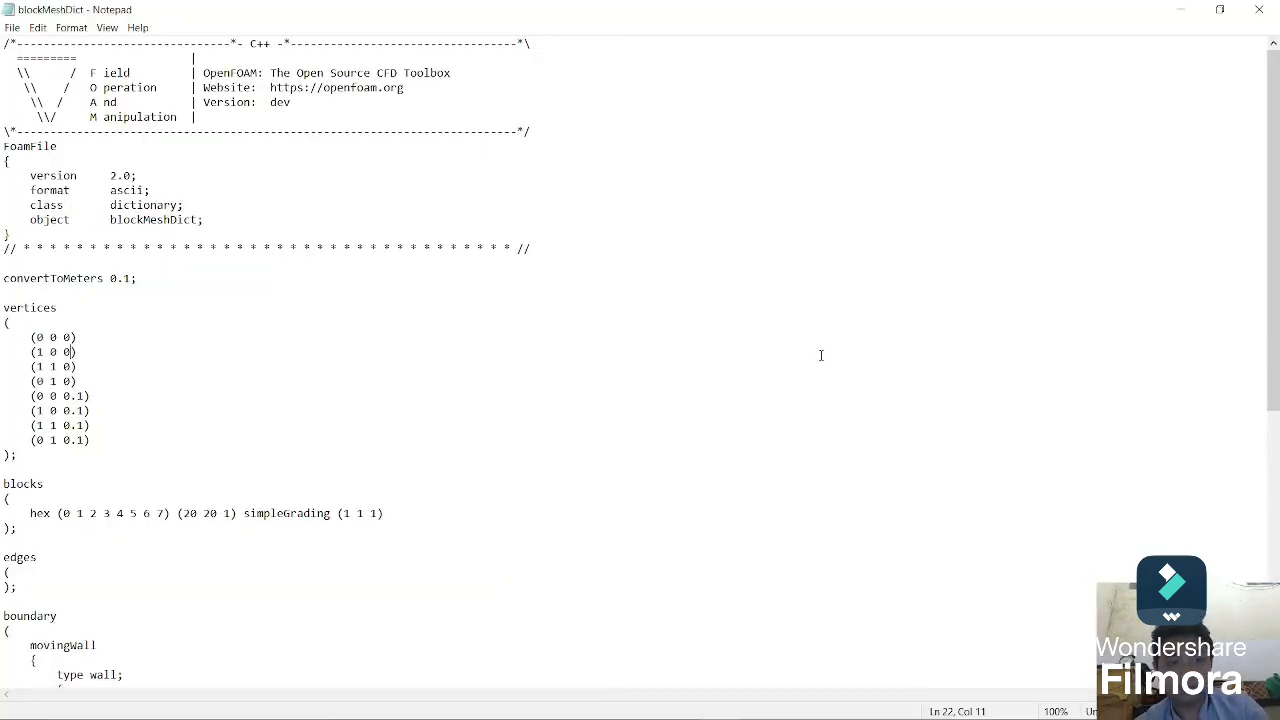
{"action": "key", "text": "super+Left"}
{"action": "left_click", "coordinate": [901, 380]}
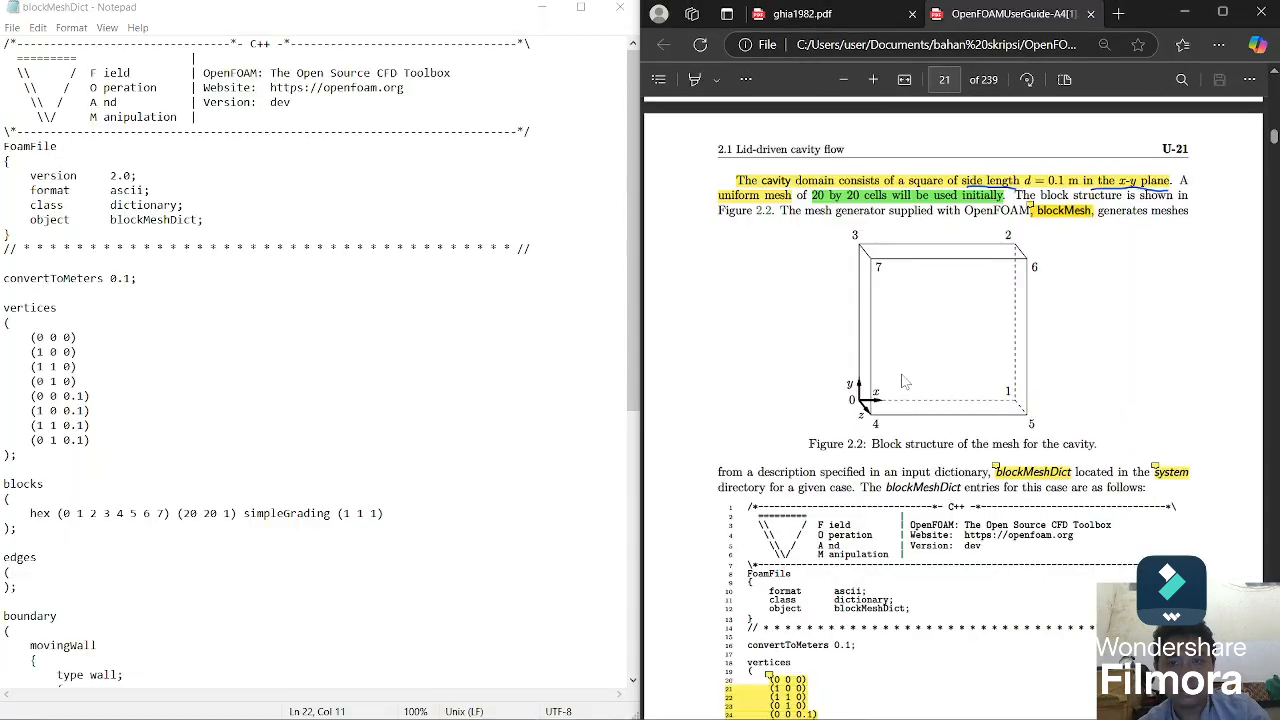
{"action": "left_click", "coordinate": [64, 337]}
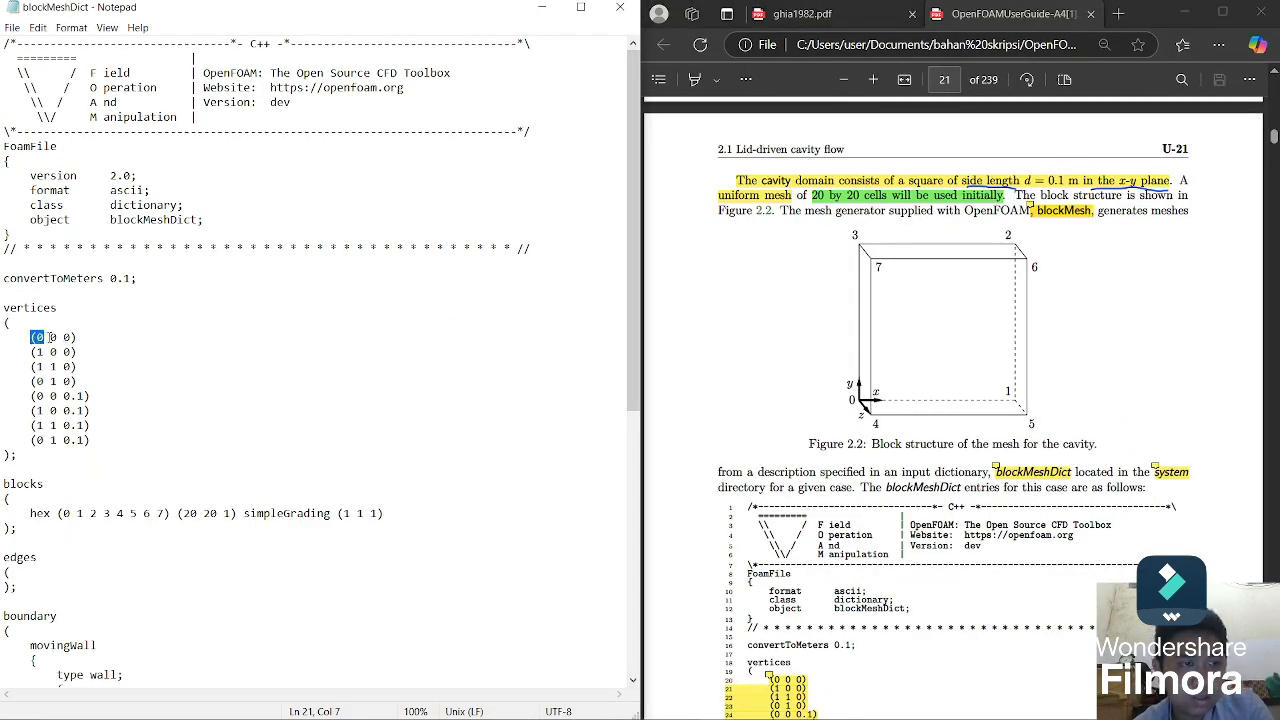
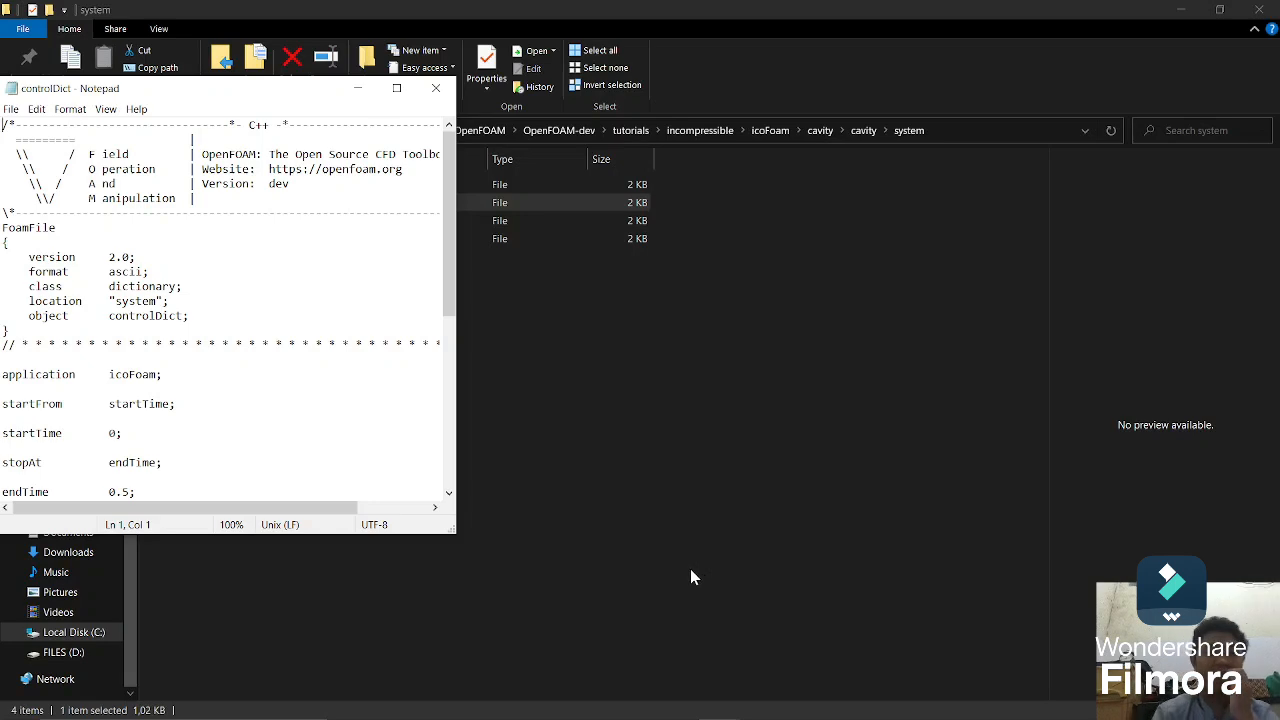
Step: Maximize the controlDict window and set endTime to 10
{"action": "left_click", "coordinate": [396, 88]}
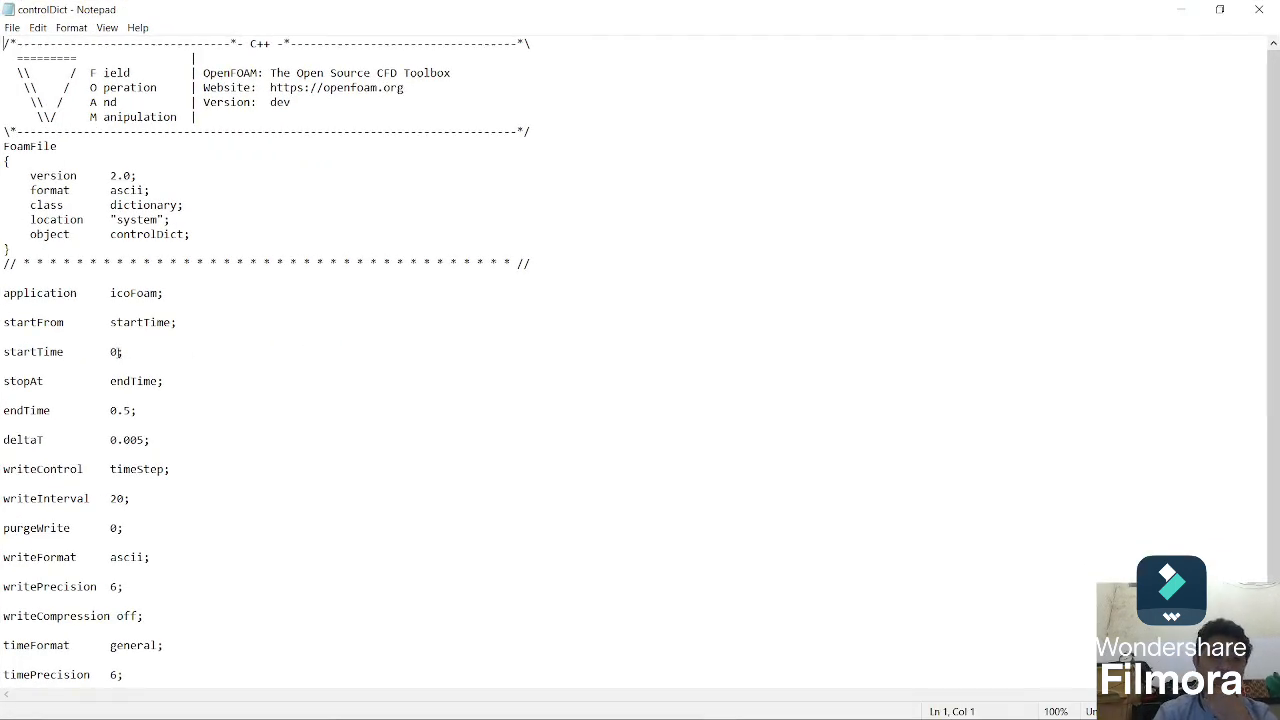
{"action": "left_click", "coordinate": [116, 352]}
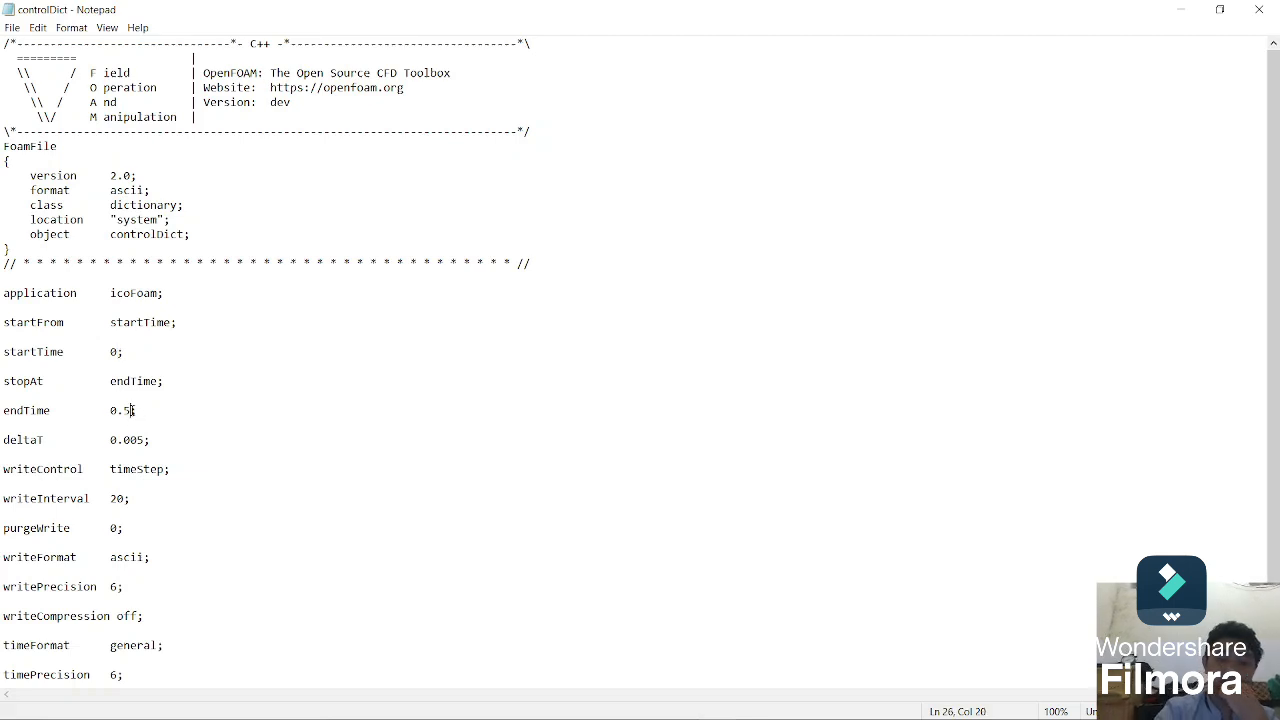
{"action": "key", "text": "BackSpace"}
{"action": "key", "text": "BackSpace"}
{"action": "key", "text": "BackSpace"}
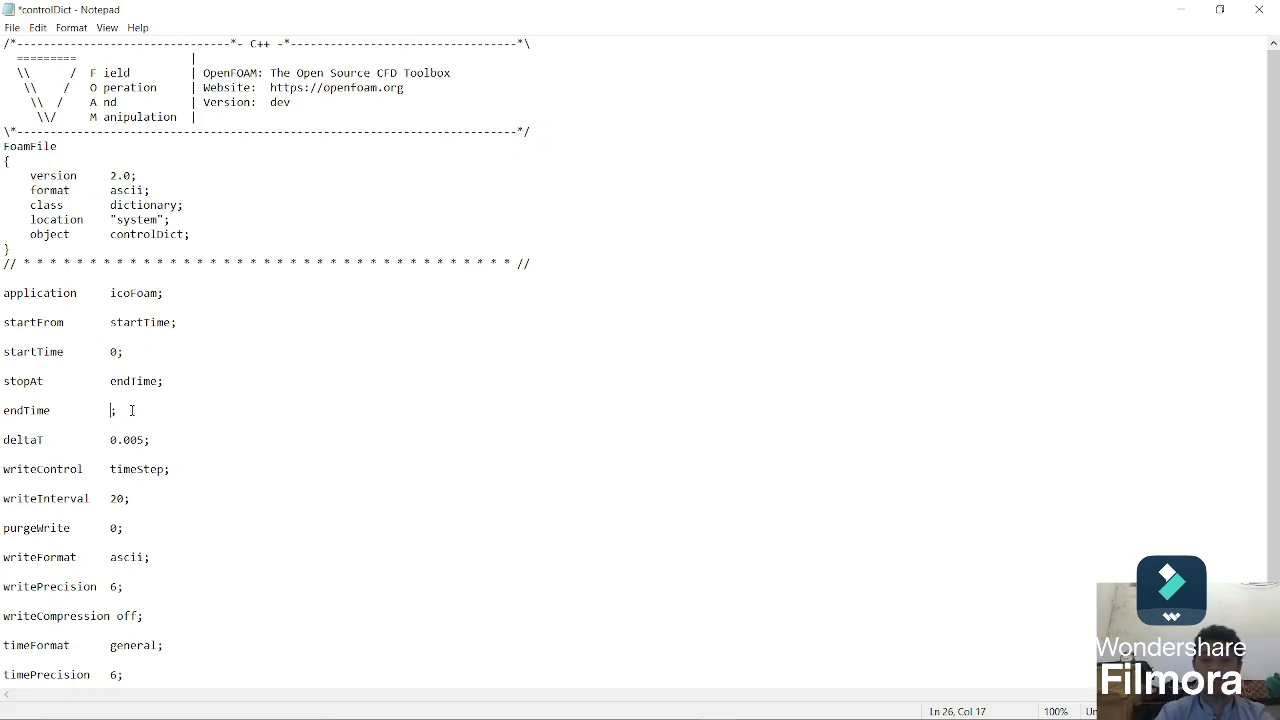
{"action": "type", "text": "10"}
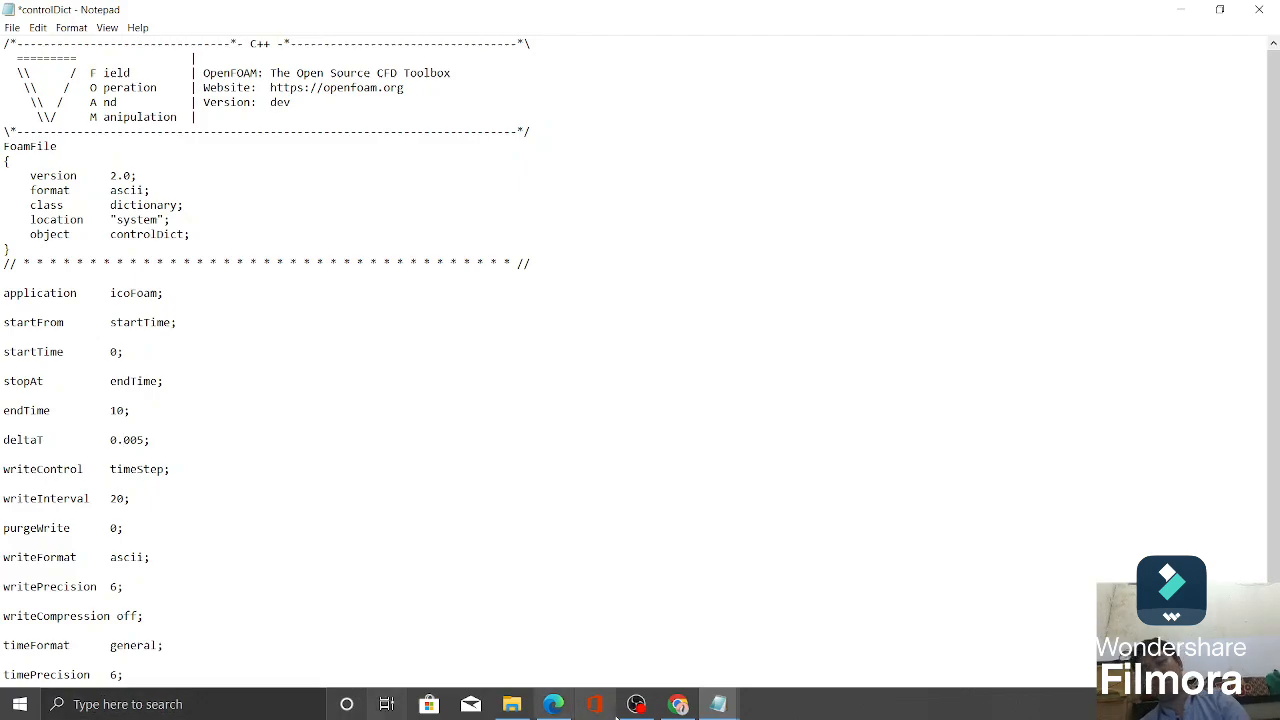
Step: Switch to OpenFOAMUserGuide-A4[1].pdf in Edge, examine the Courant number, cell size and time step equations 2.2 to 2.4, and return to controlDict
{"action": "left_click", "coordinate": [556, 705]}
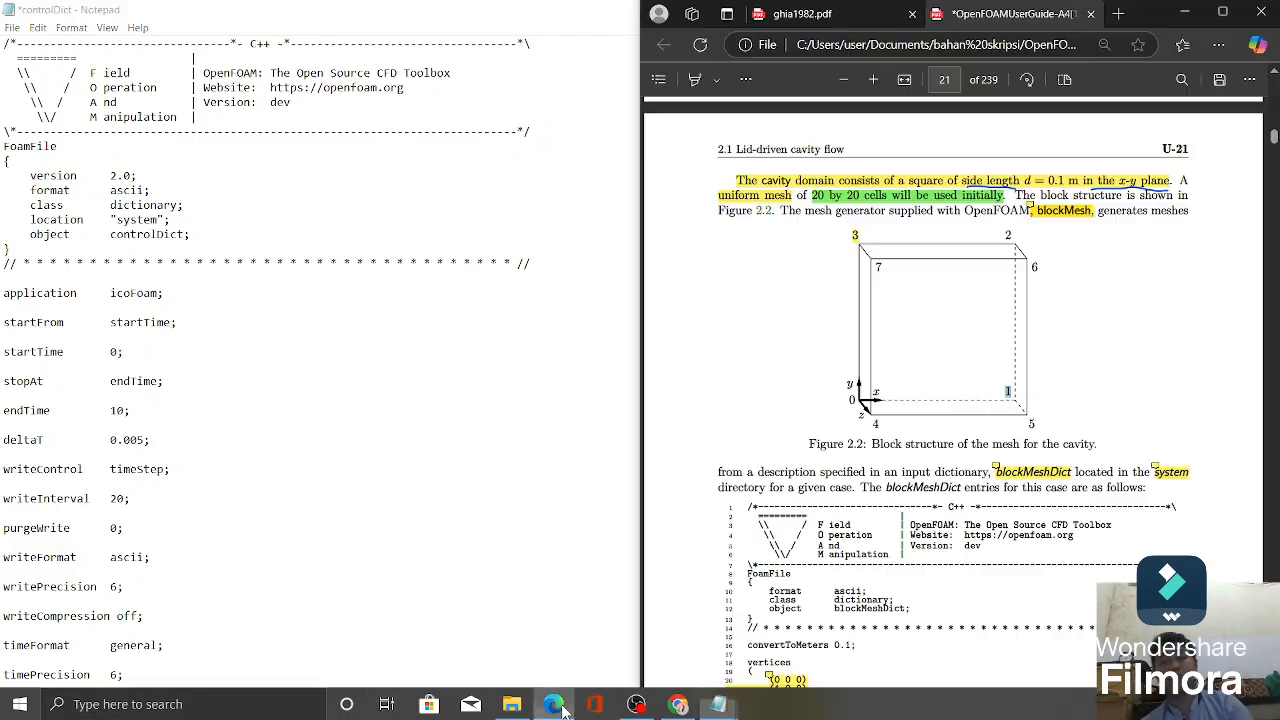
{"action": "left_click", "coordinate": [858, 18]}
{"action": "left_click", "coordinate": [944, 14]}
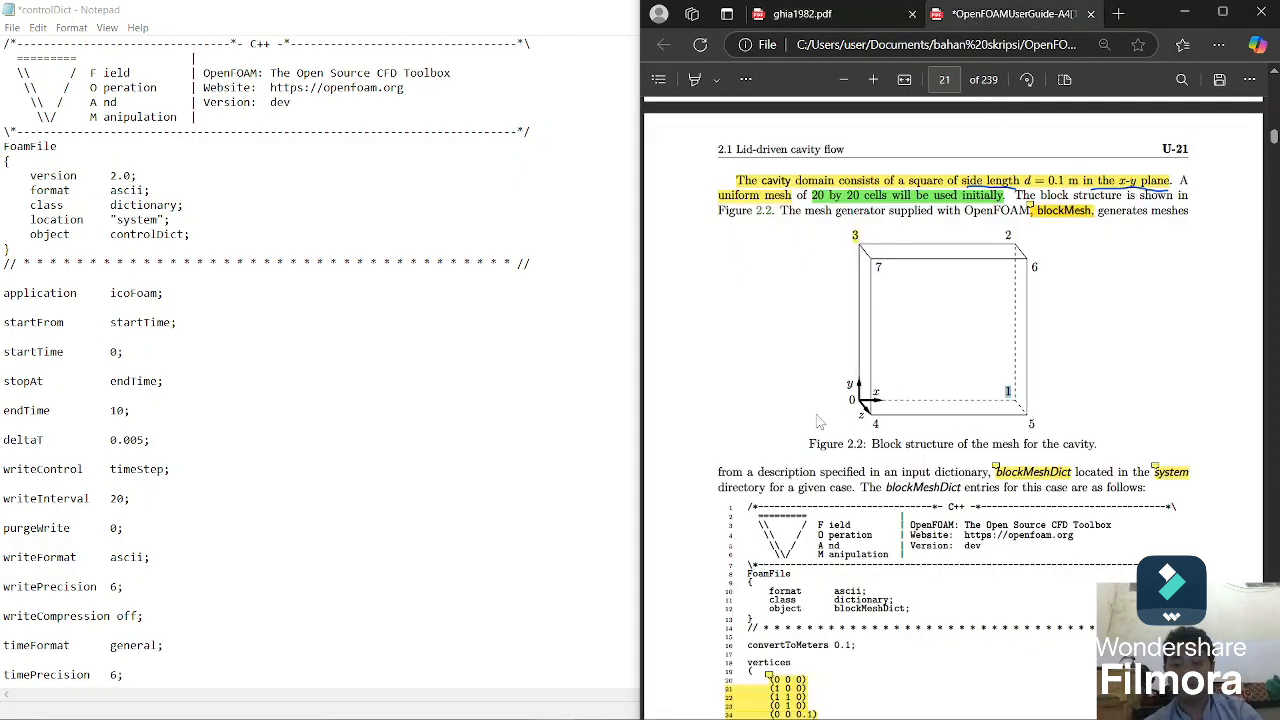
{"action": "scroll", "coordinate": [817, 421], "scroll_direction": "down", "scroll_amount": 15}
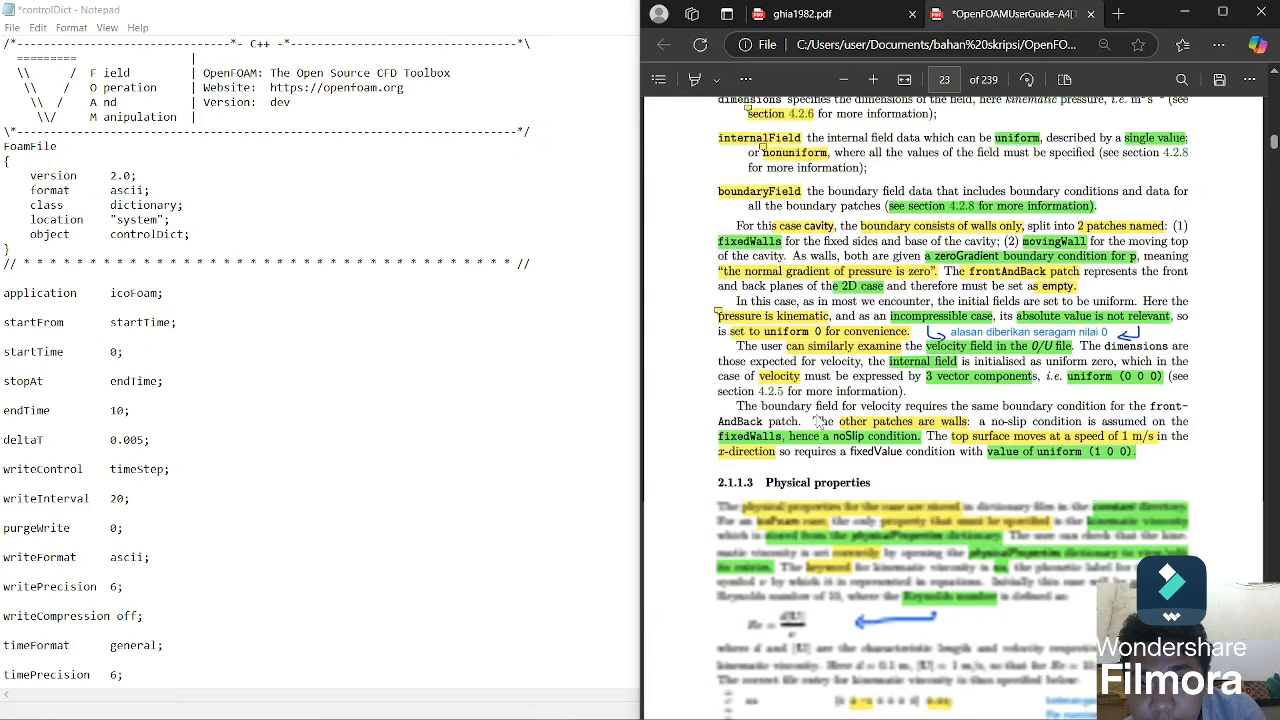
{"action": "scroll", "coordinate": [817, 421], "scroll_direction": "down", "scroll_amount": 4}
{"action": "scroll", "coordinate": [817, 421], "scroll_direction": "down", "scroll_amount": 5}
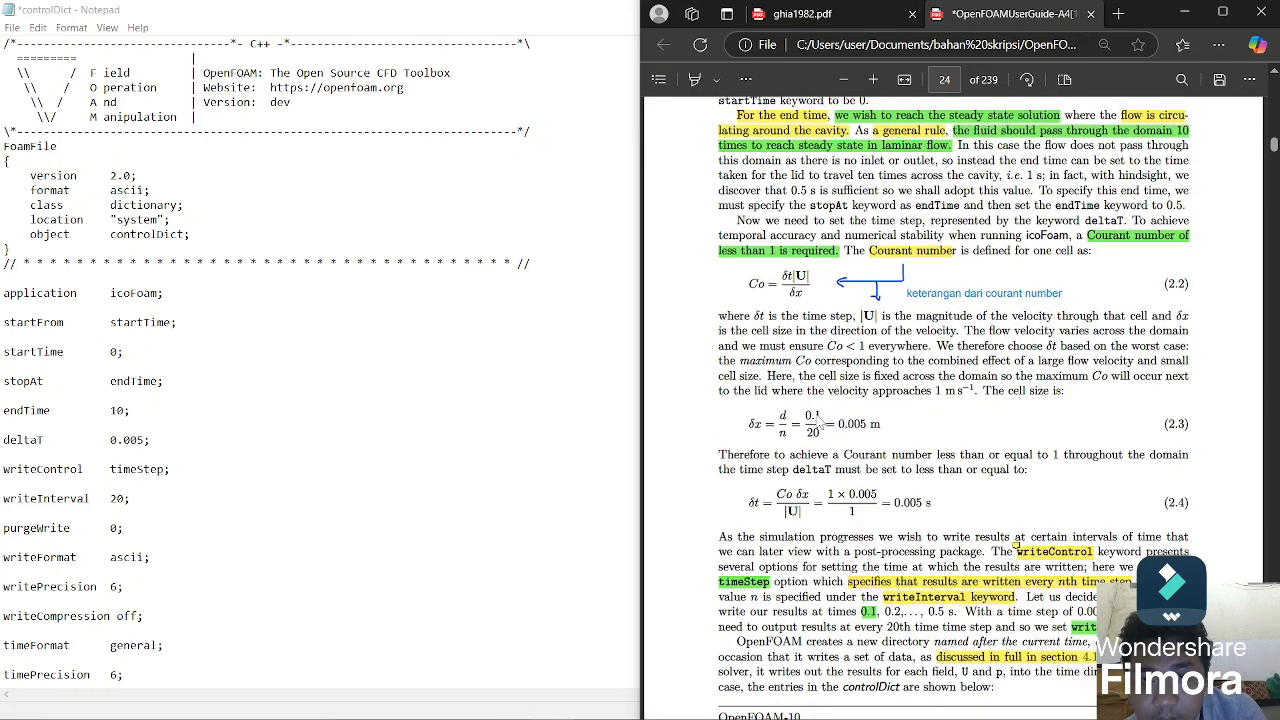
{"action": "scroll", "coordinate": [817, 421], "scroll_direction": "down", "scroll_amount": 1}
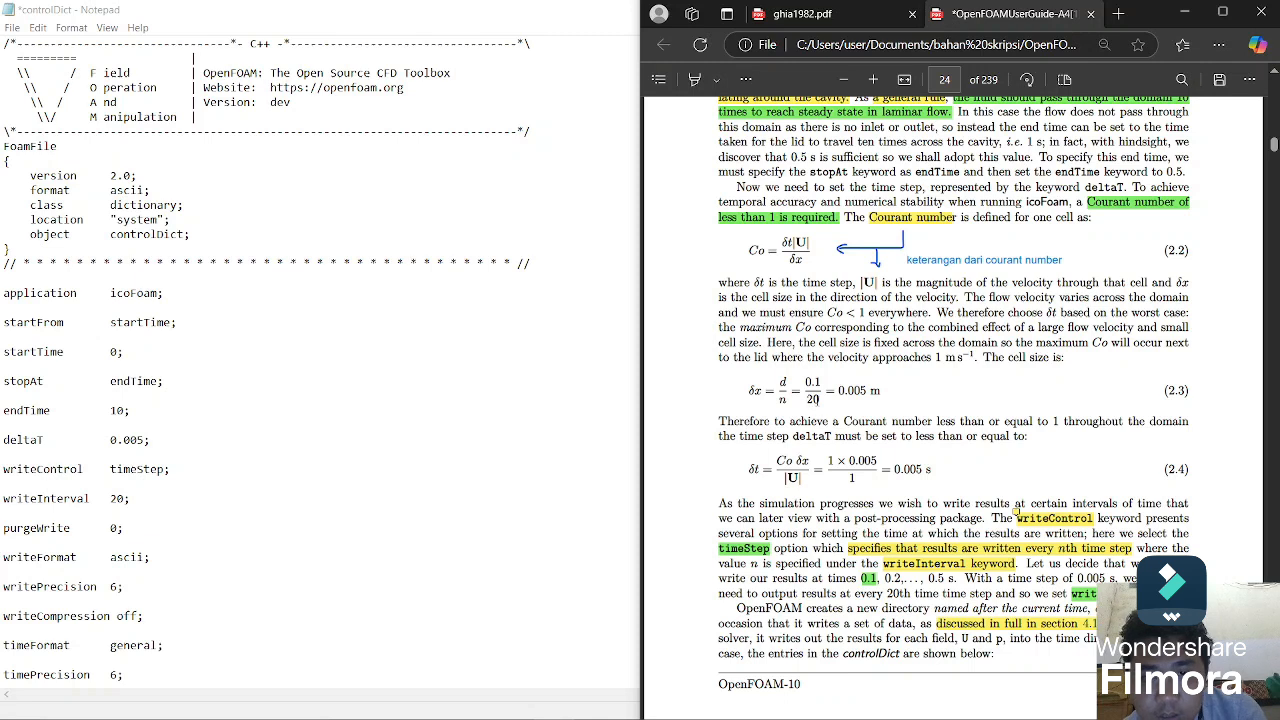
{"action": "double_click", "coordinate": [815, 400]}
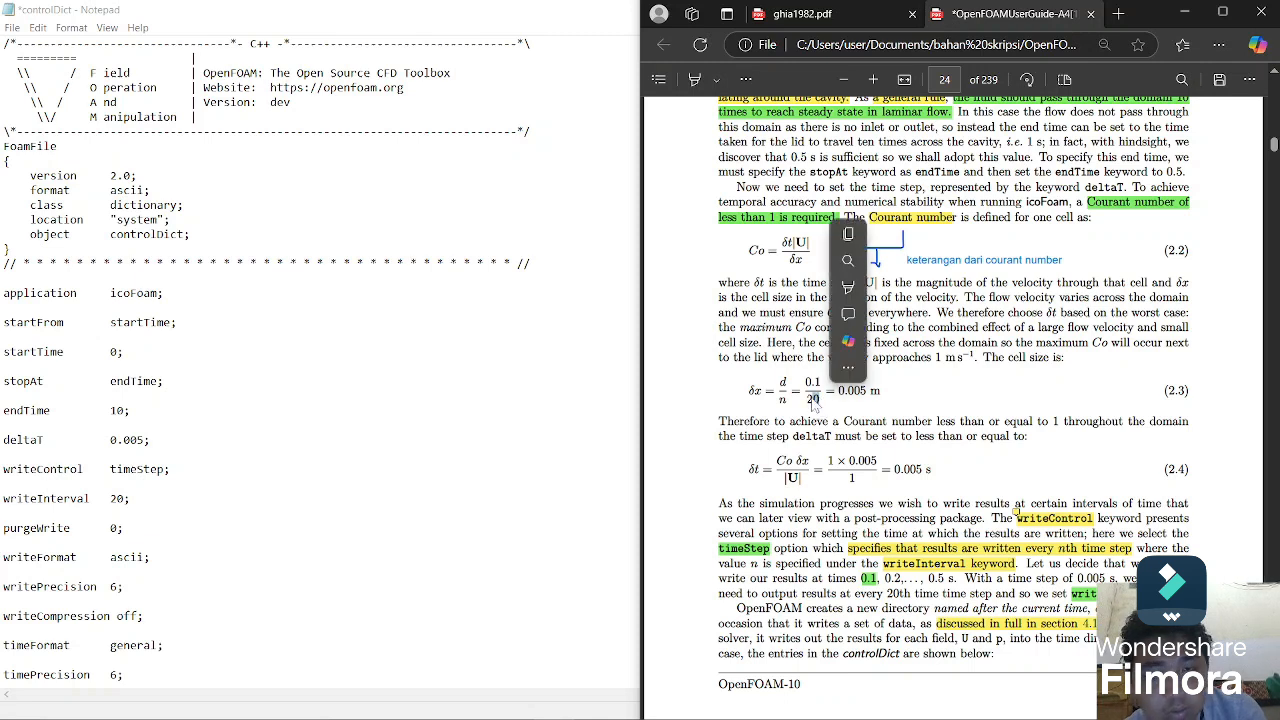
{"action": "left_click", "coordinate": [598, 343]}
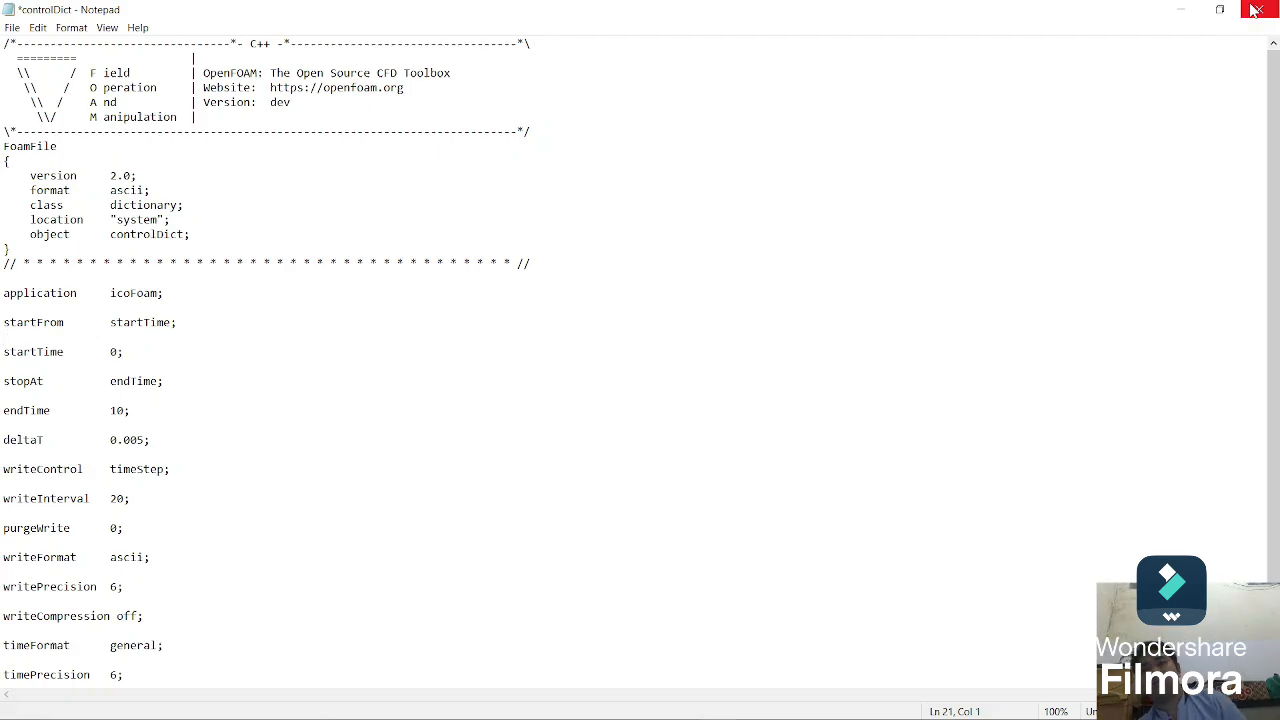
Step: Minimize controlDict and open the cavity 1000 case folder under 20.09, user-dev, run in File Explorer
{"action": "left_click", "coordinate": [1182, 12]}
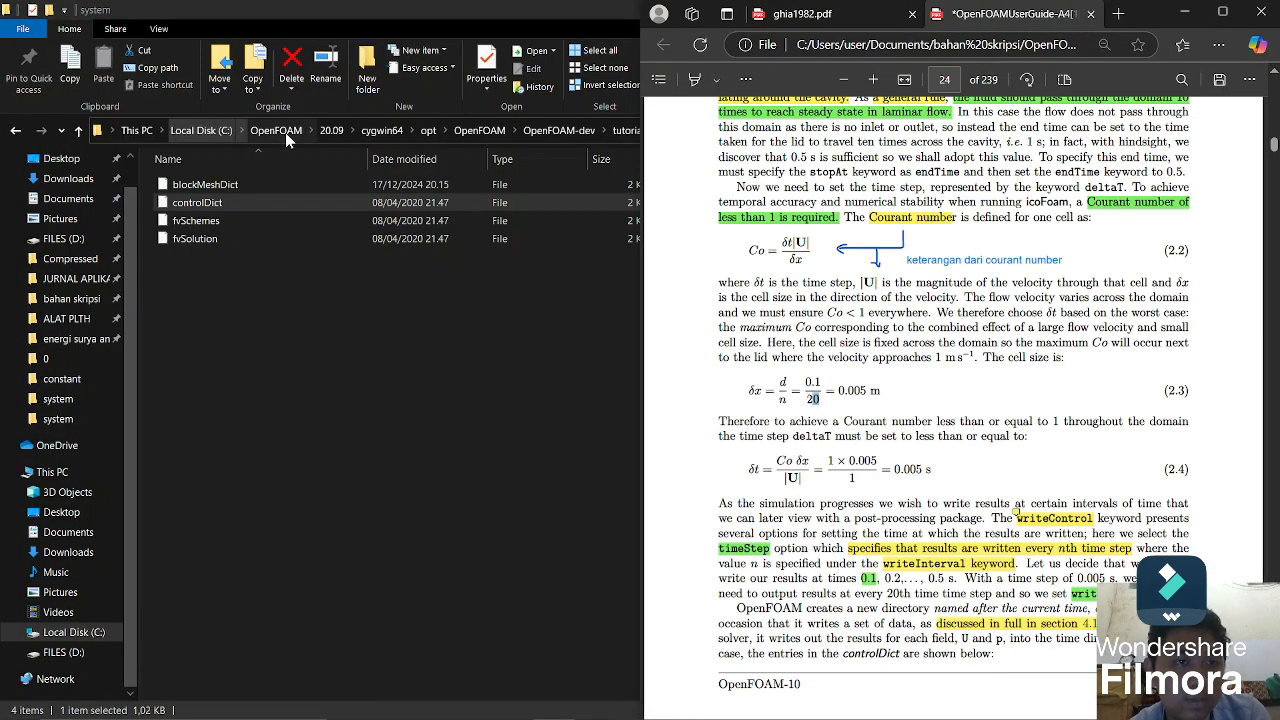
{"action": "left_click", "coordinate": [331, 130]}
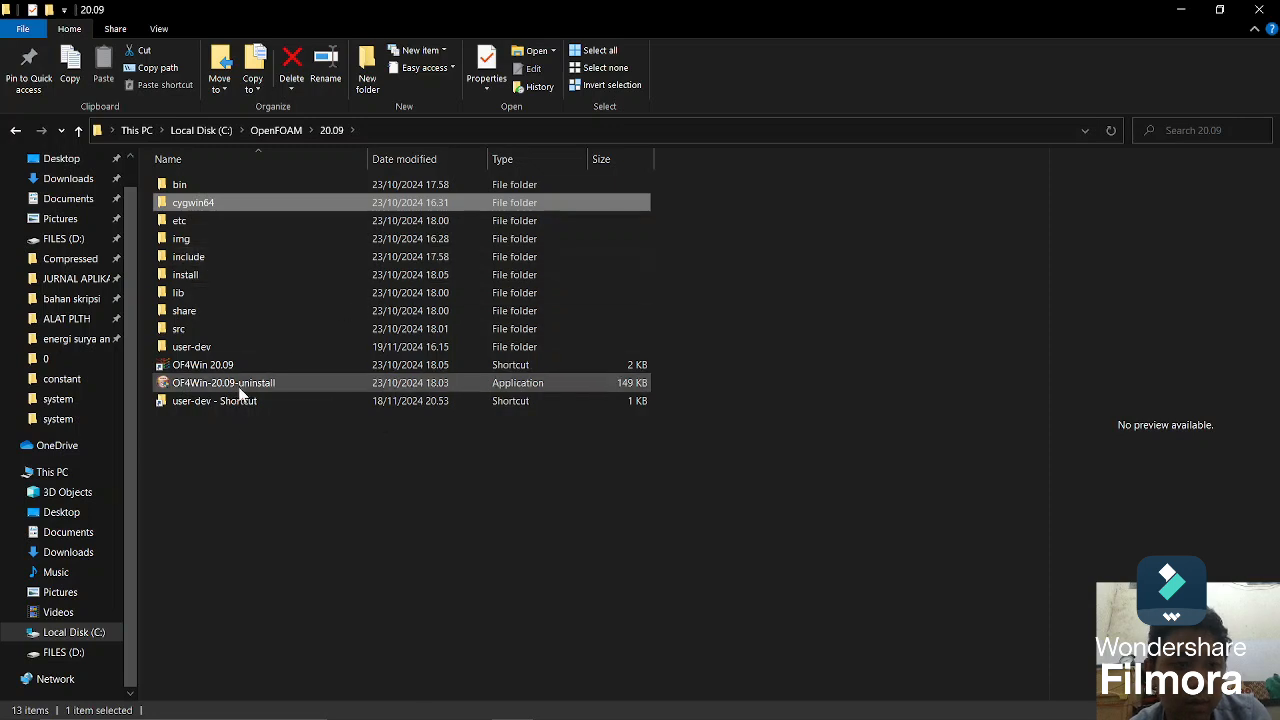
{"action": "left_click", "coordinate": [246, 350]}
{"action": "double_click", "coordinate": [246, 347]}
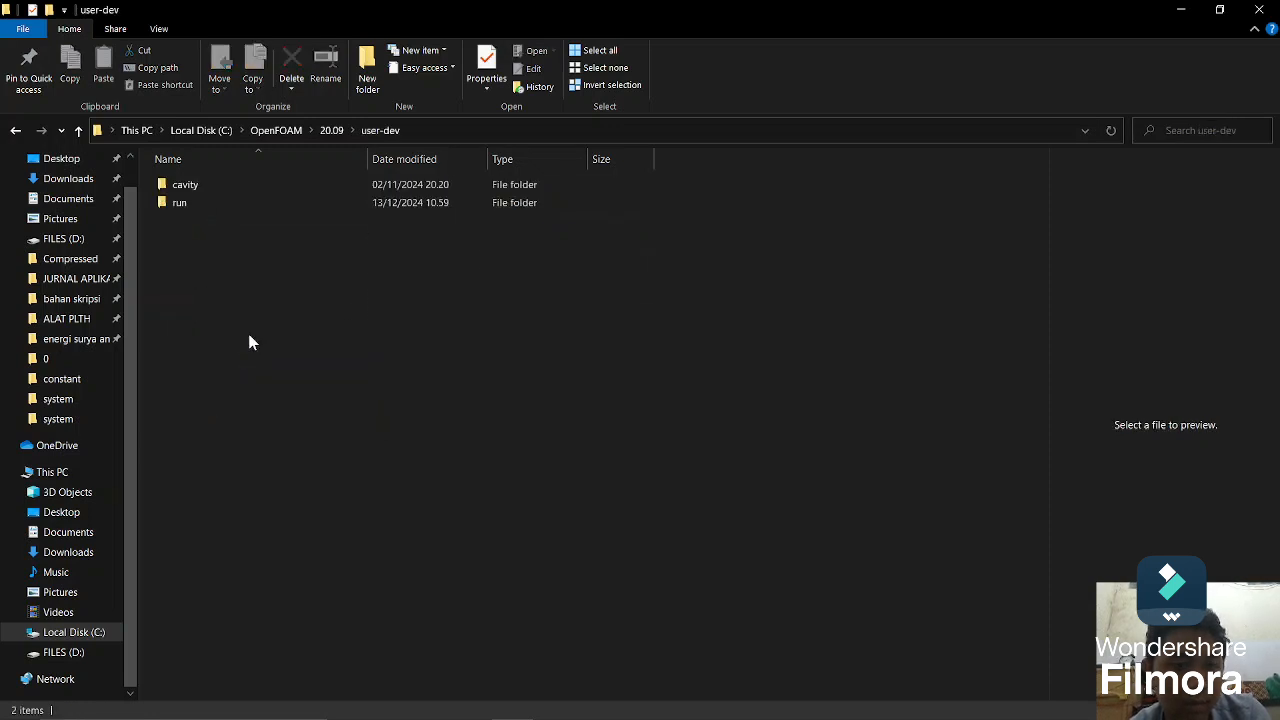
{"action": "double_click", "coordinate": [320, 202]}
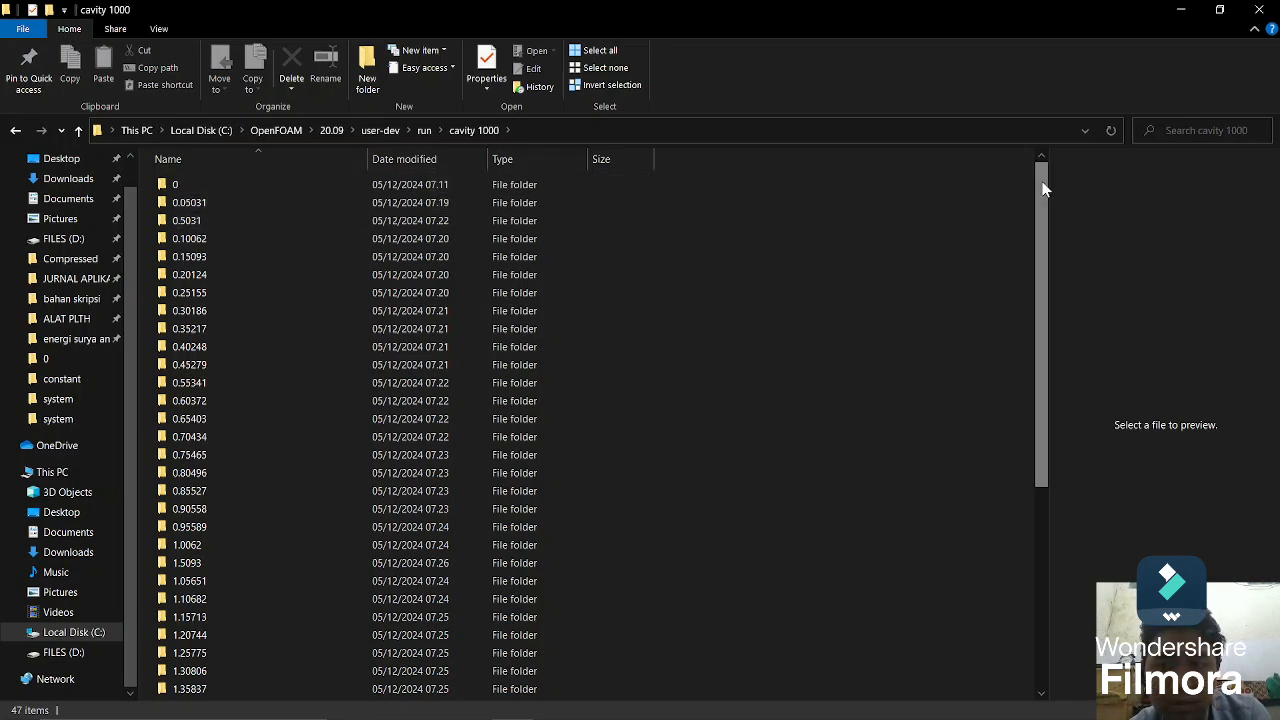
{"action": "left_click_drag", "start_coordinate": [1040, 185], "coordinate": [1022, 391]}
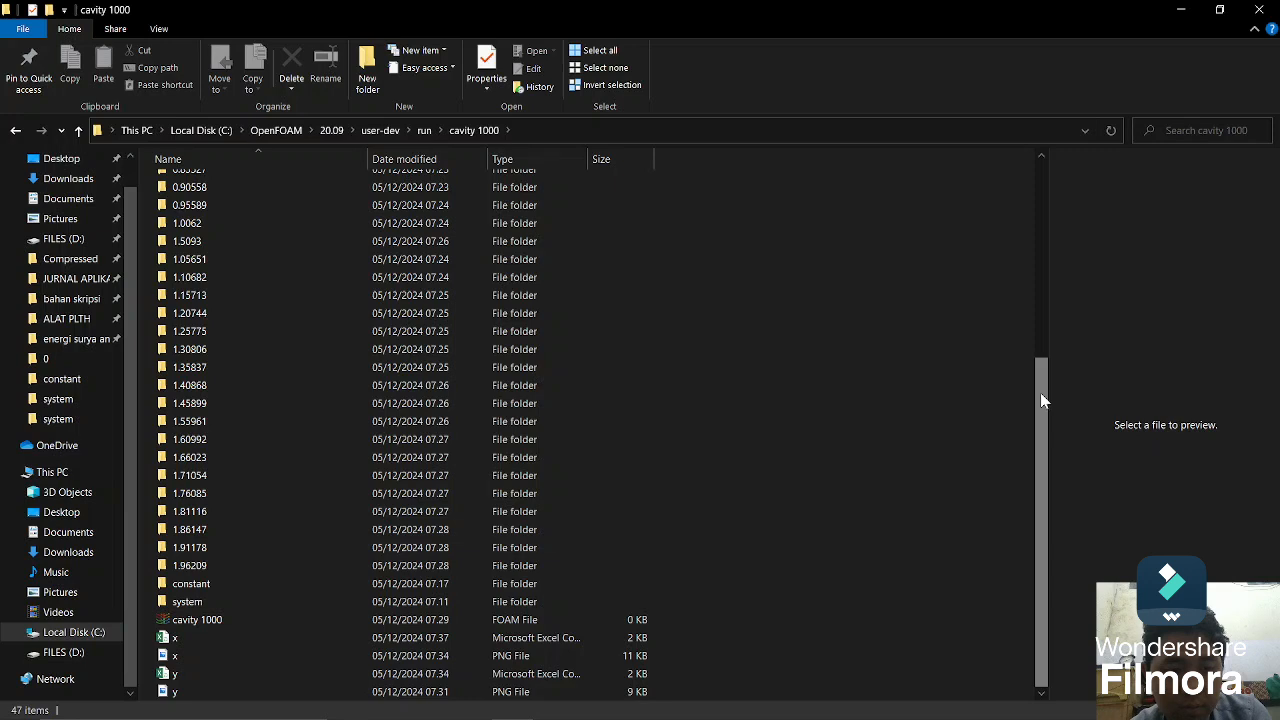
{"action": "left_click", "coordinate": [496, 588]}
{"action": "double_click", "coordinate": [497, 588]}
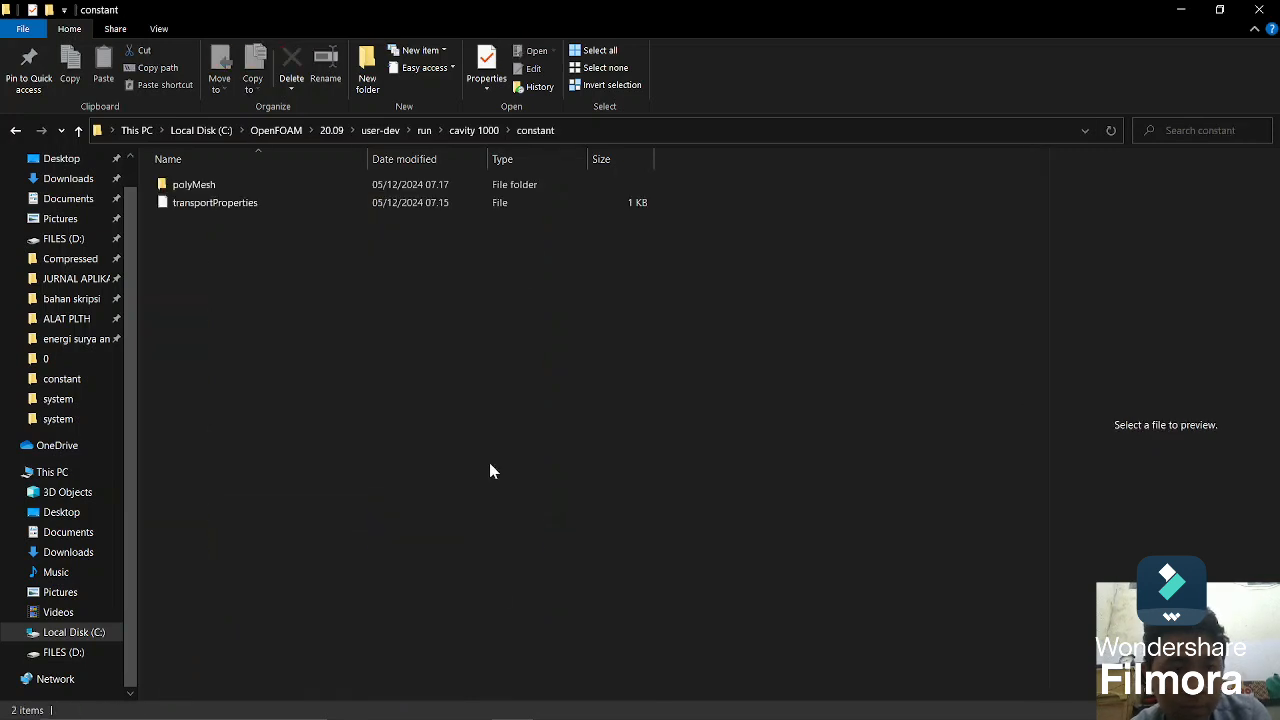
{"action": "left_click", "coordinate": [15, 130]}
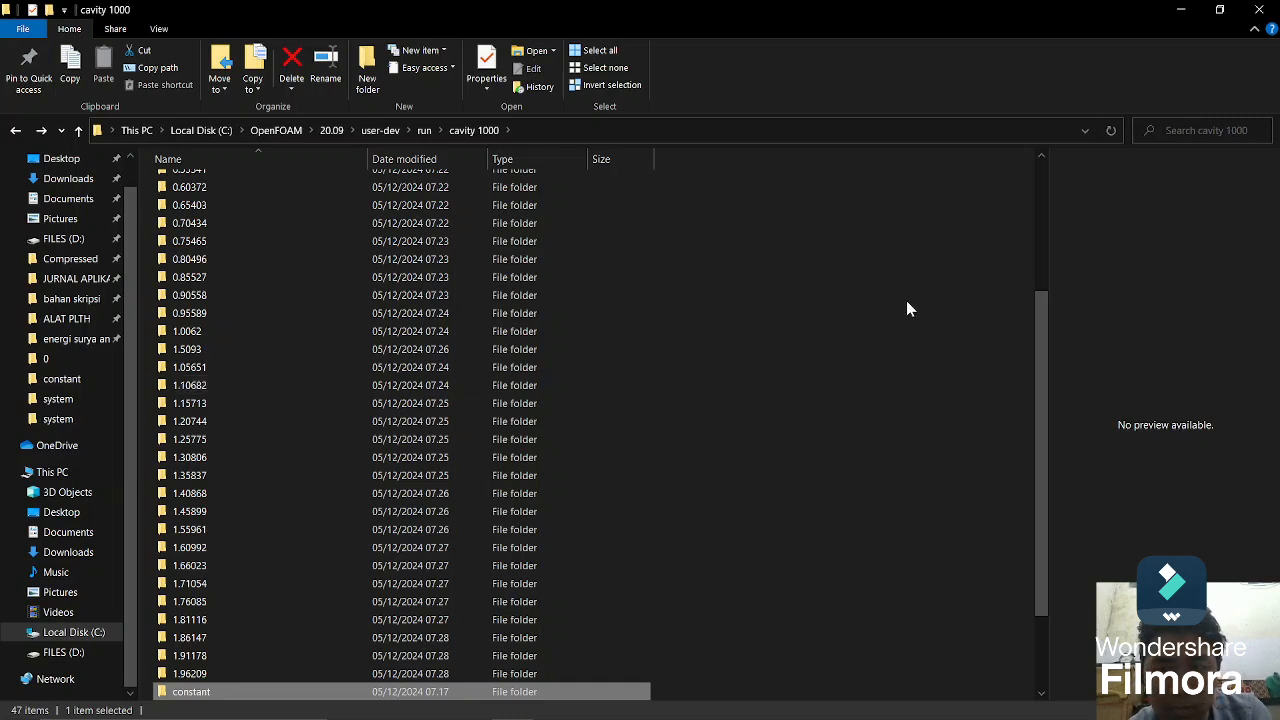
Step: Open controlDict from the cavity 1000 case's system folder in Notepad
{"action": "left_click_drag", "start_coordinate": [1043, 318], "coordinate": [1043, 508]}
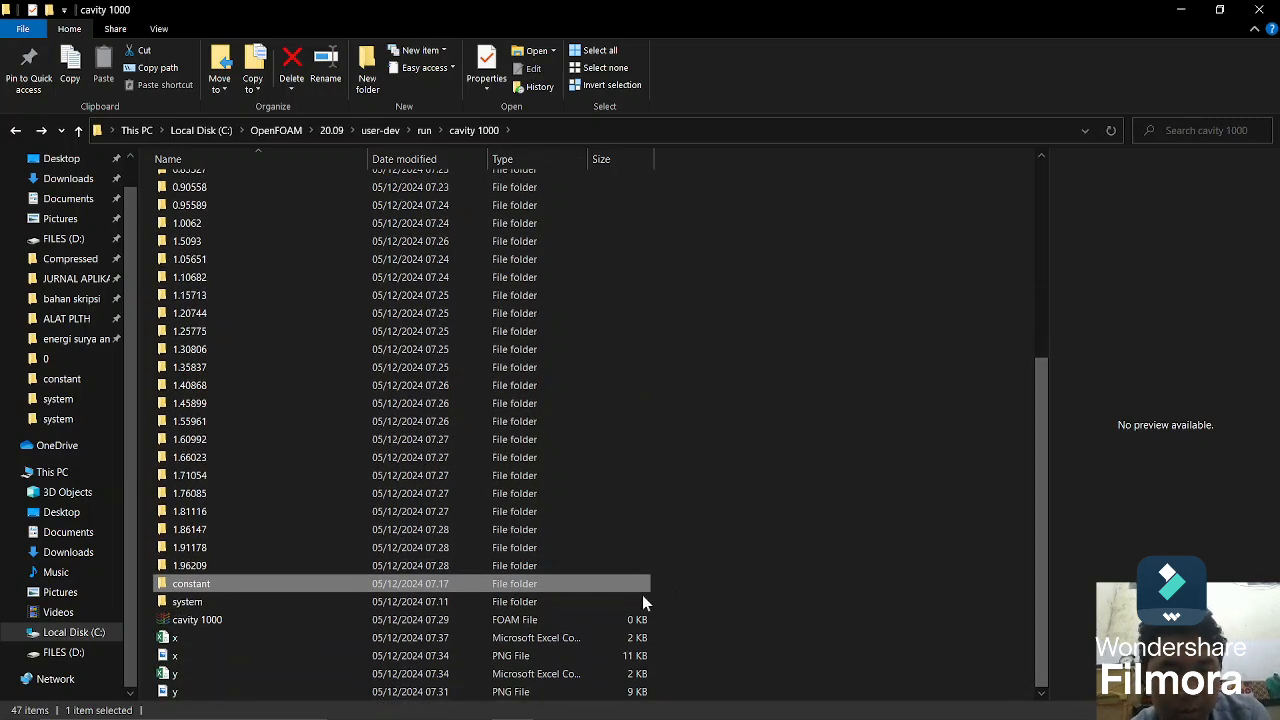
{"action": "double_click", "coordinate": [587, 594]}
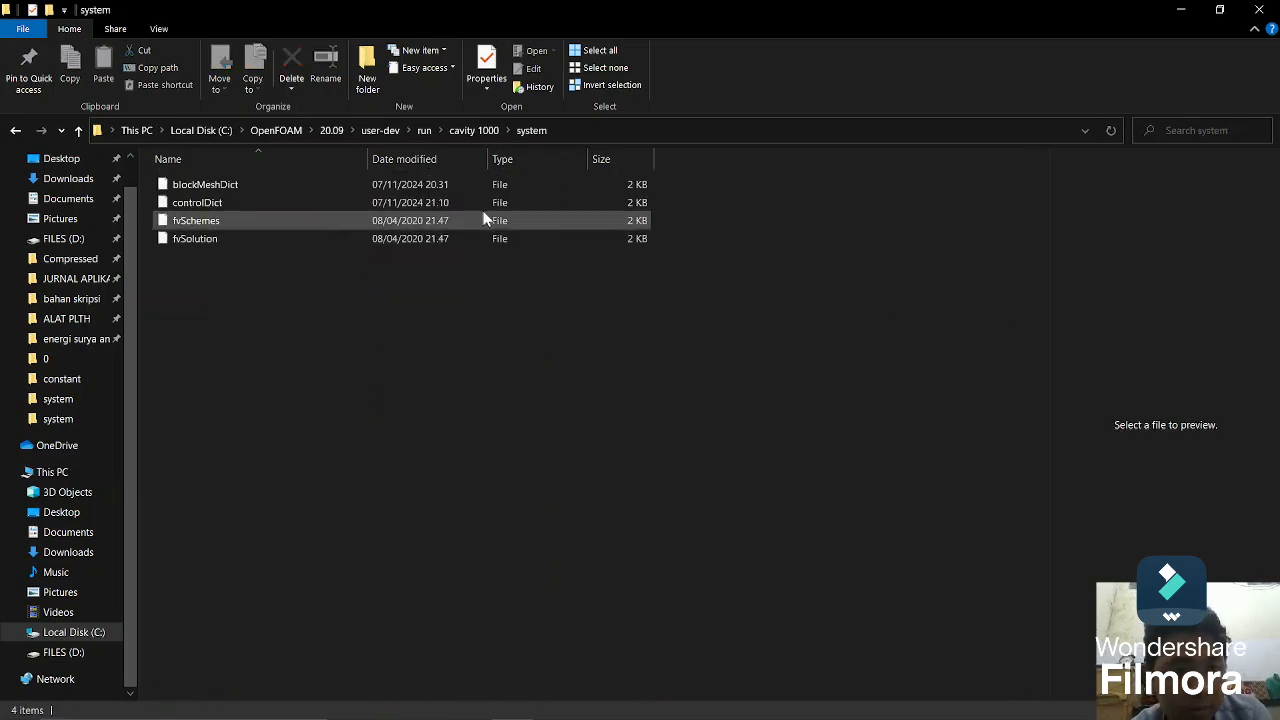
{"action": "double_click", "coordinate": [487, 202]}
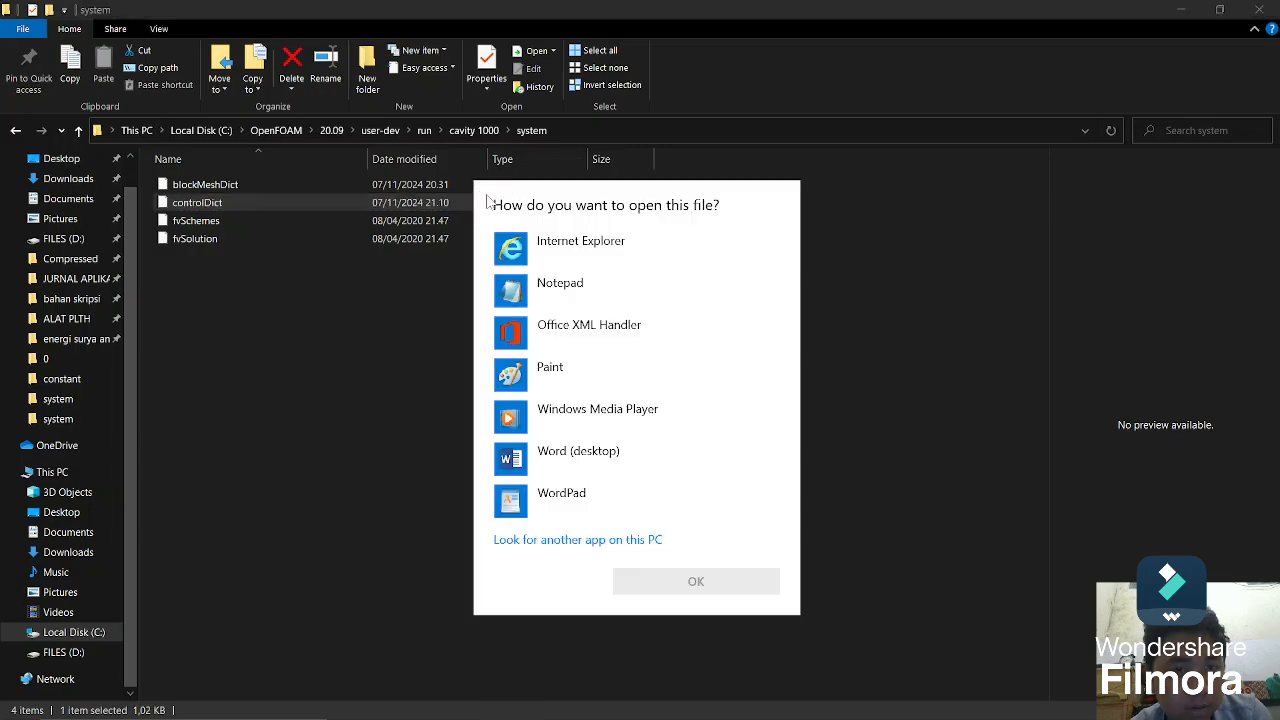
{"action": "double_click", "coordinate": [591, 290]}
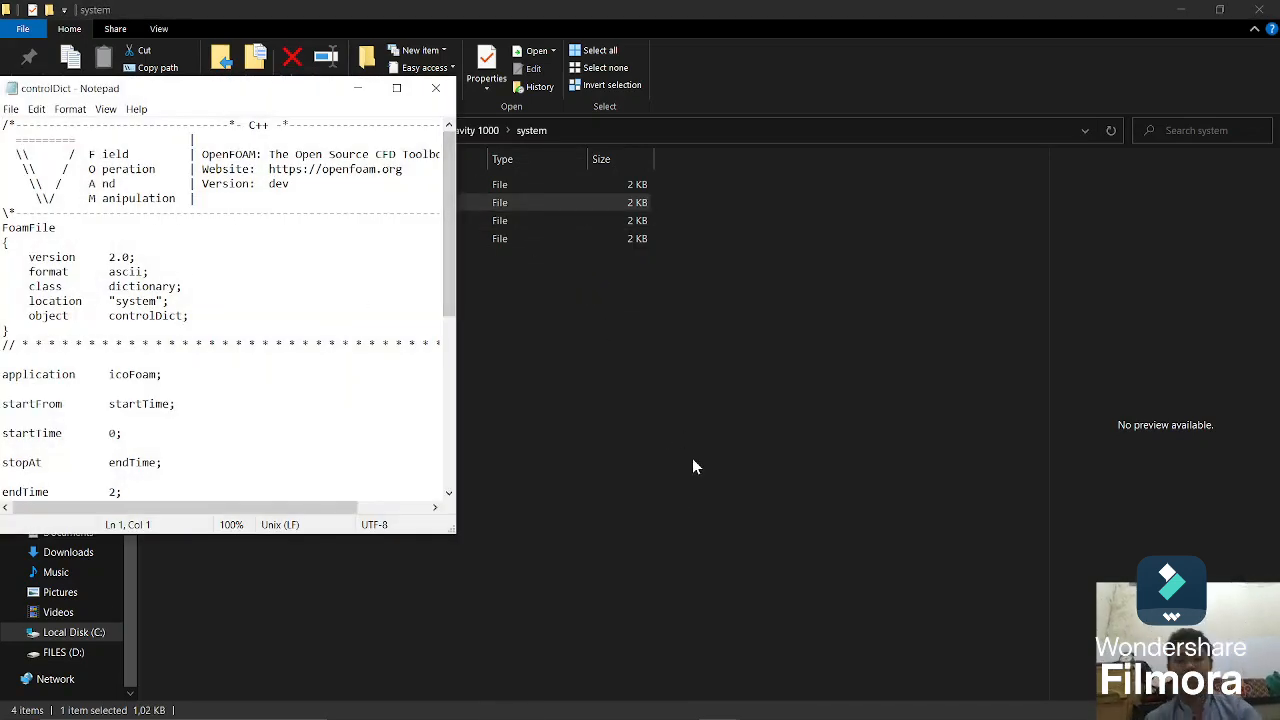
Step: Place the cavity 1000 controlDict side by side with the user guide and examine its deltaT, writeControl and writeInterval entries
{"action": "key", "text": "super+Right"}
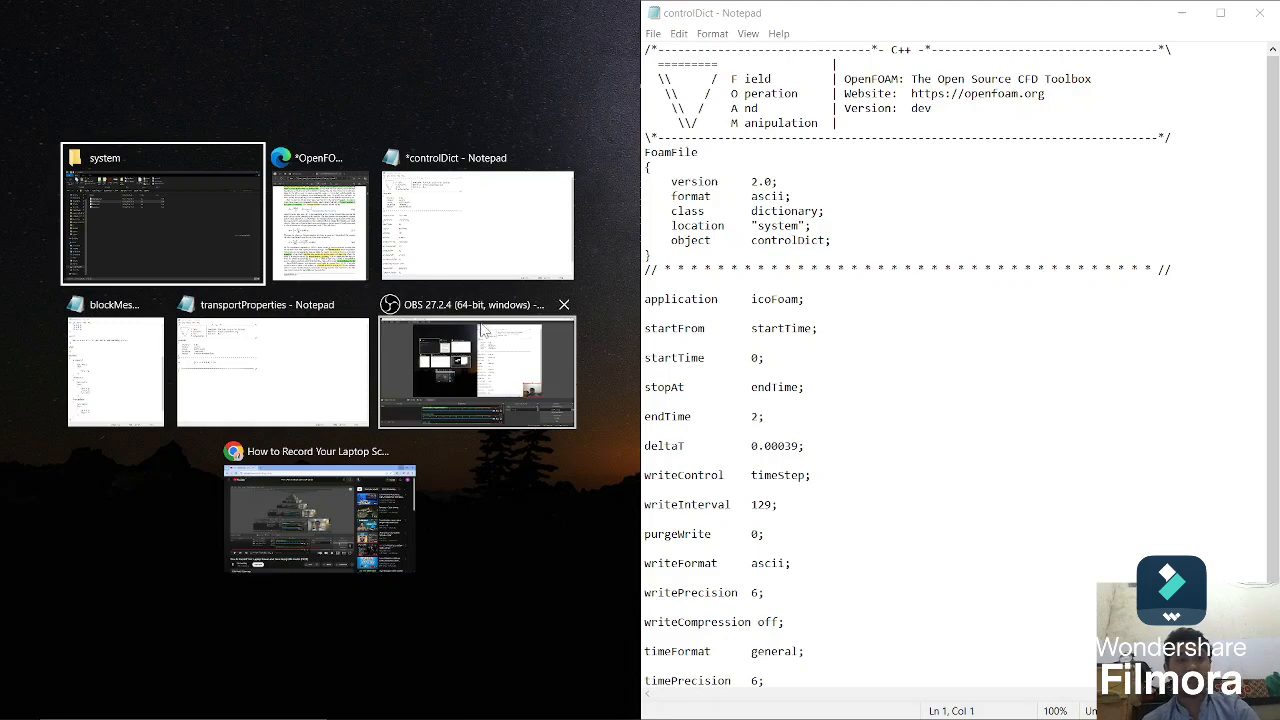
{"action": "left_click", "coordinate": [322, 262]}
{"action": "left_click", "coordinate": [826, 452]}
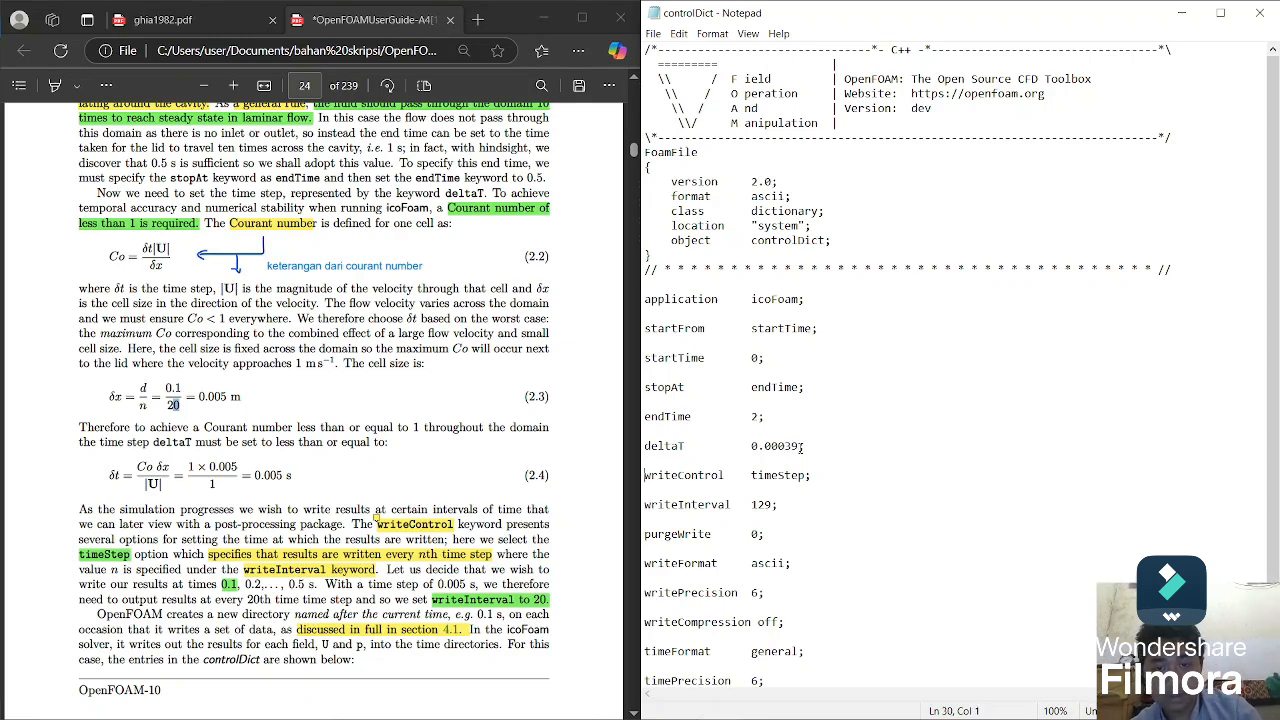
{"action": "key", "text": "Right"}
{"action": "key", "text": "Right"}
{"action": "key", "text": "Right"}
{"action": "key", "text": "Right"}
{"action": "key", "text": "Right"}
{"action": "key", "text": "Right"}
{"action": "key", "text": "Right"}
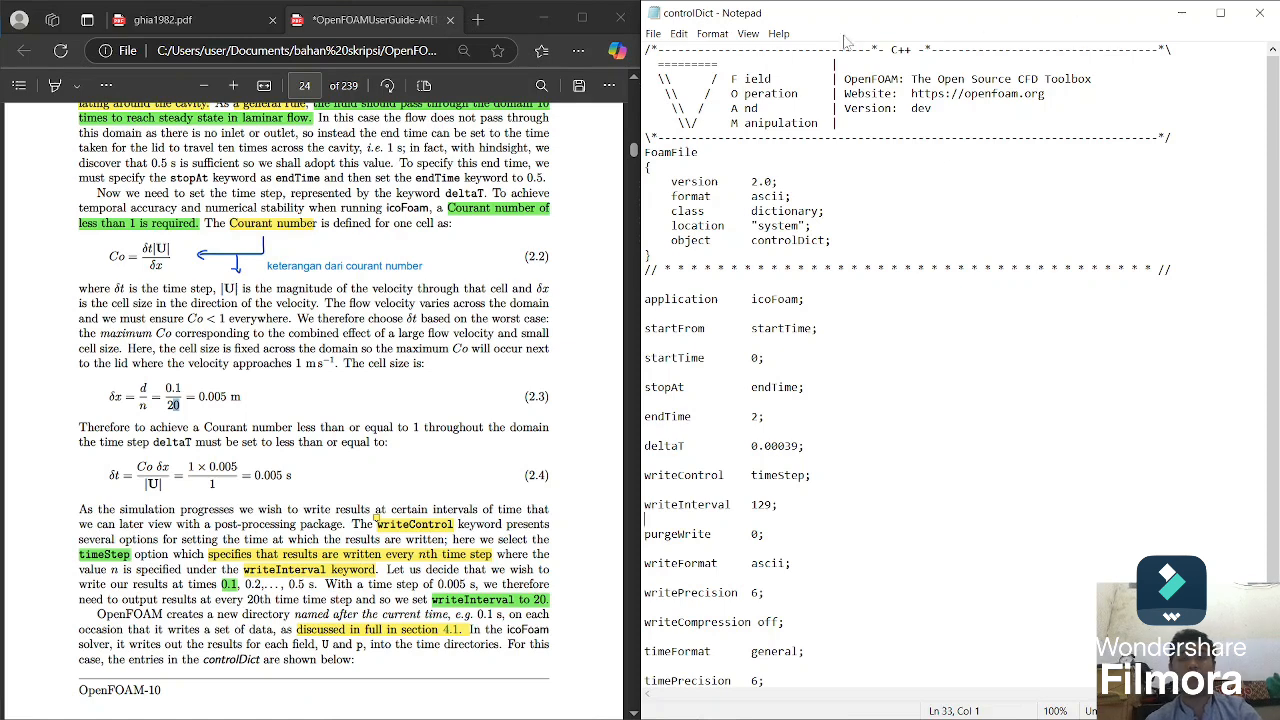
Step: Save the cavity 1000 controlDict and switch to File Explorer
{"action": "left_click", "coordinate": [653, 33]}
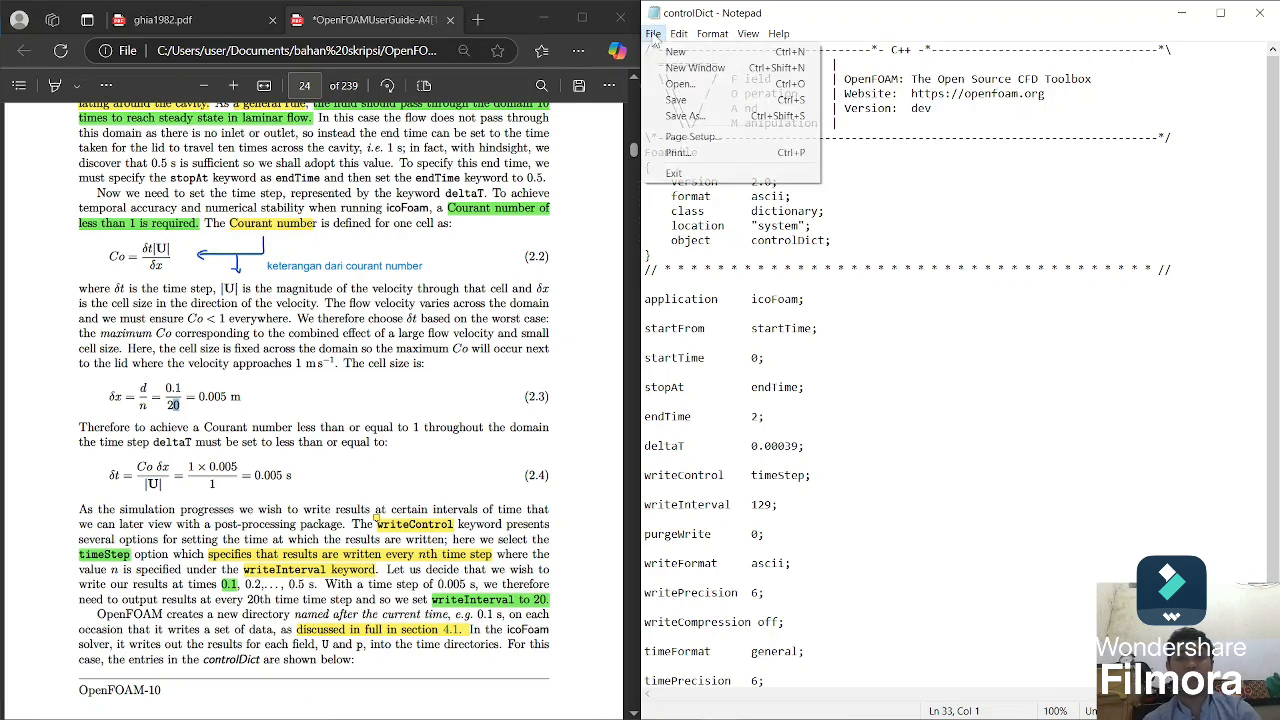
{"action": "left_click", "coordinate": [702, 104]}
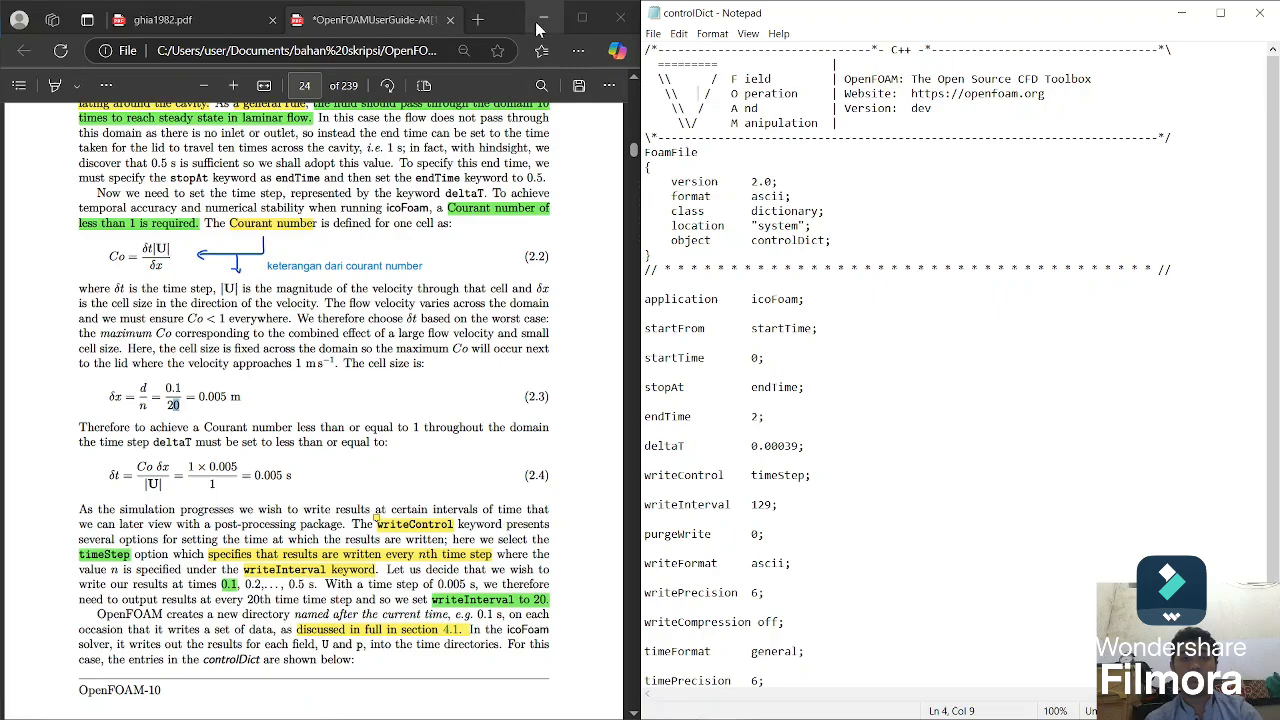
{"action": "left_click", "coordinate": [511, 714]}
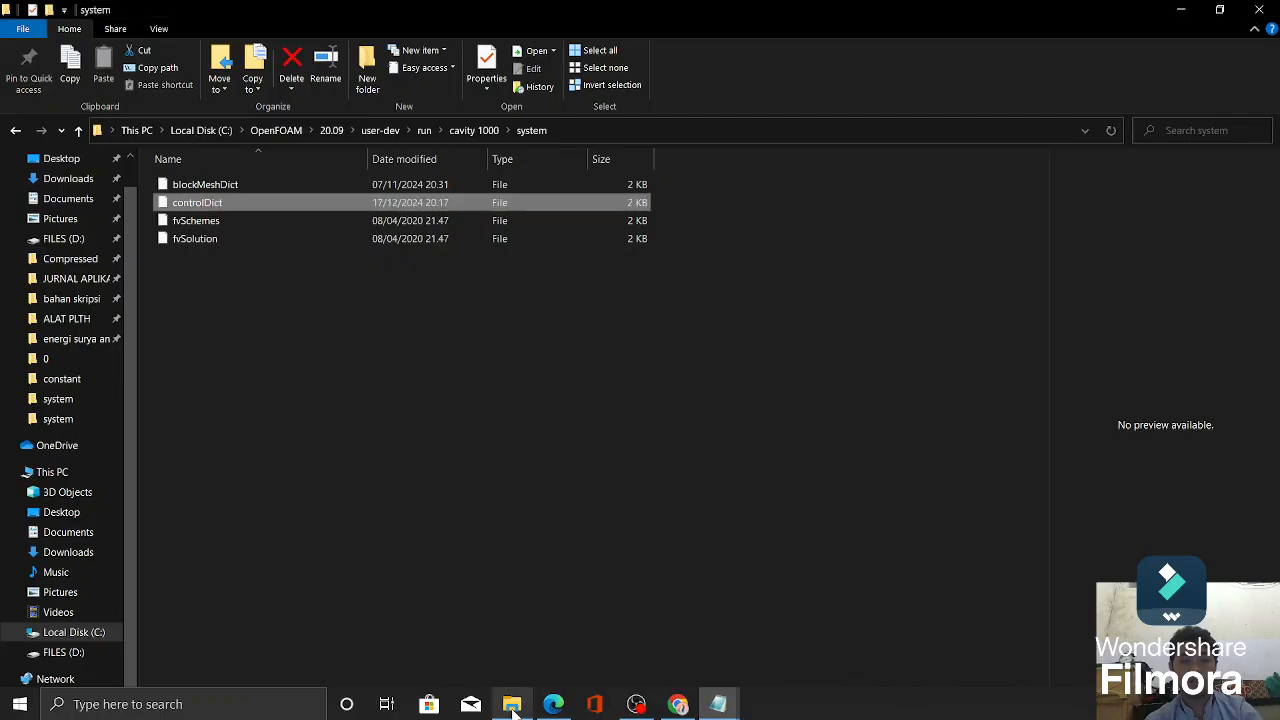
Step: Delete the time result folders 0.05031 through 1.96209 from the cavity 1000 case folder
{"action": "left_click", "coordinate": [468, 135]}
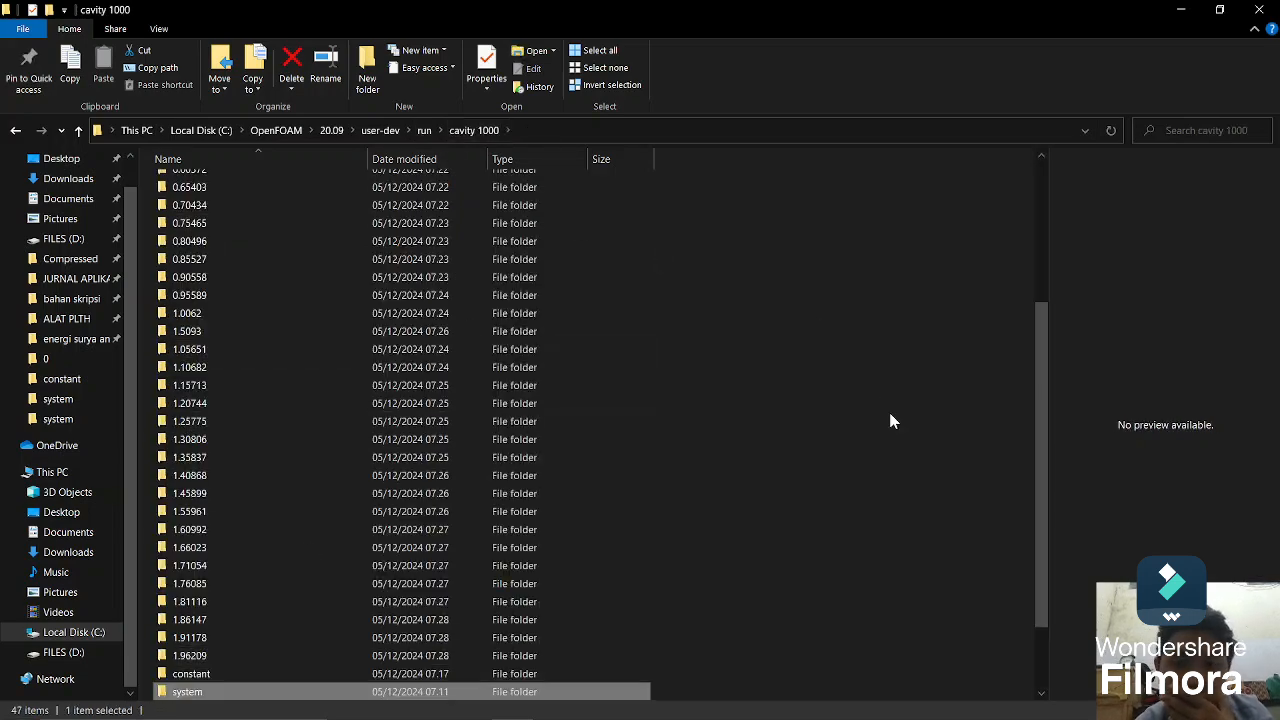
{"action": "left_click_drag", "start_coordinate": [1045, 419], "coordinate": [1043, 231]}
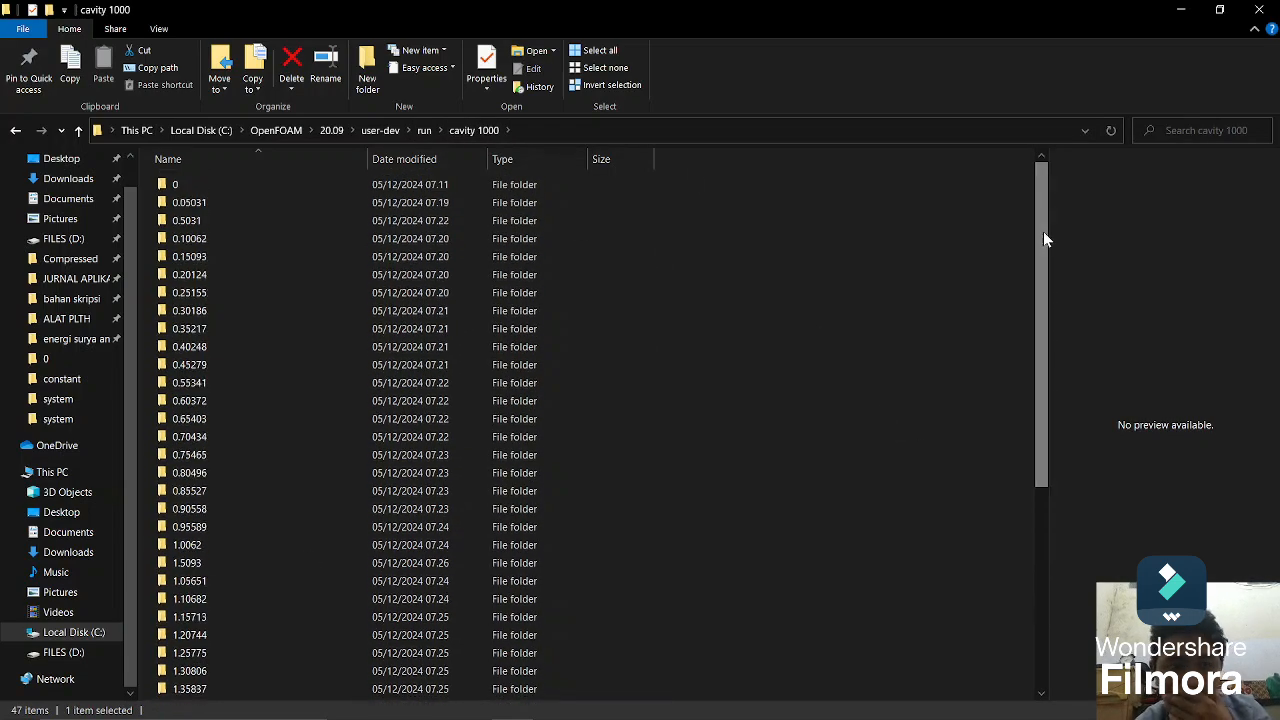
{"action": "left_click", "coordinate": [474, 207]}
{"action": "left_click_drag", "start_coordinate": [1046, 234], "coordinate": [1046, 440]}
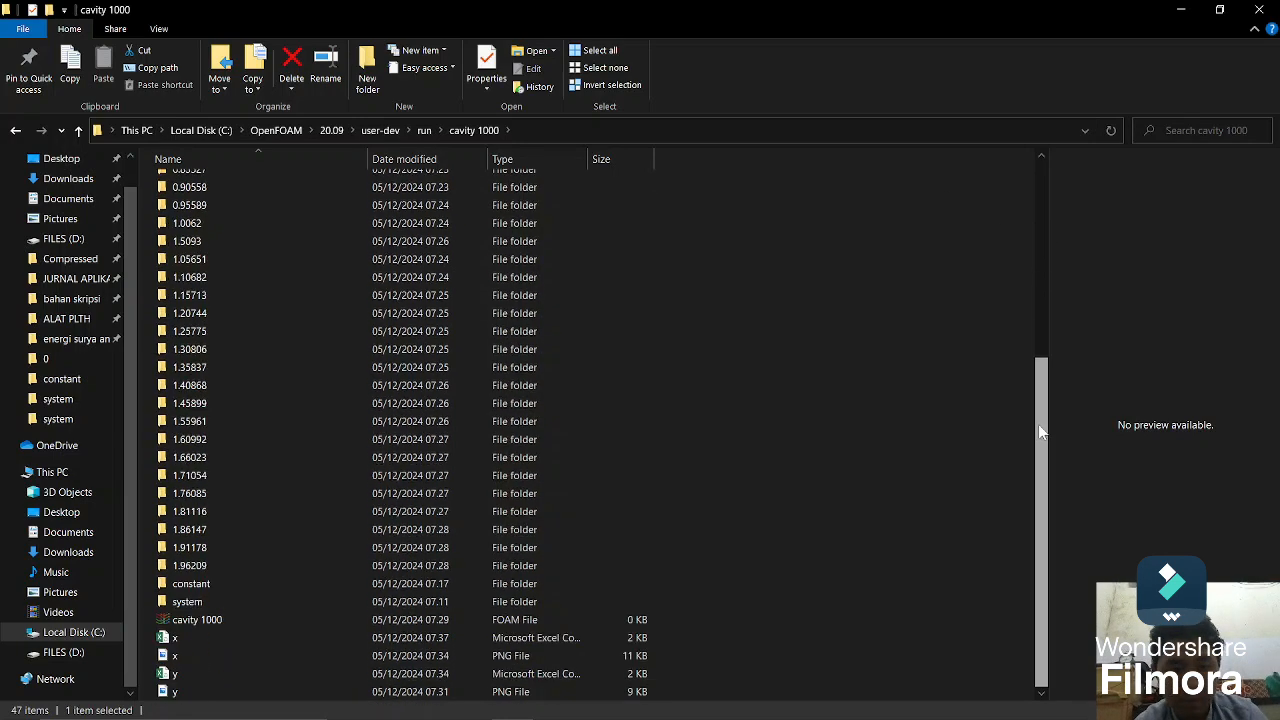
{"action": "left_click", "coordinate": [498, 564], "text": "shift"}
{"action": "right_click", "coordinate": [497, 556]}
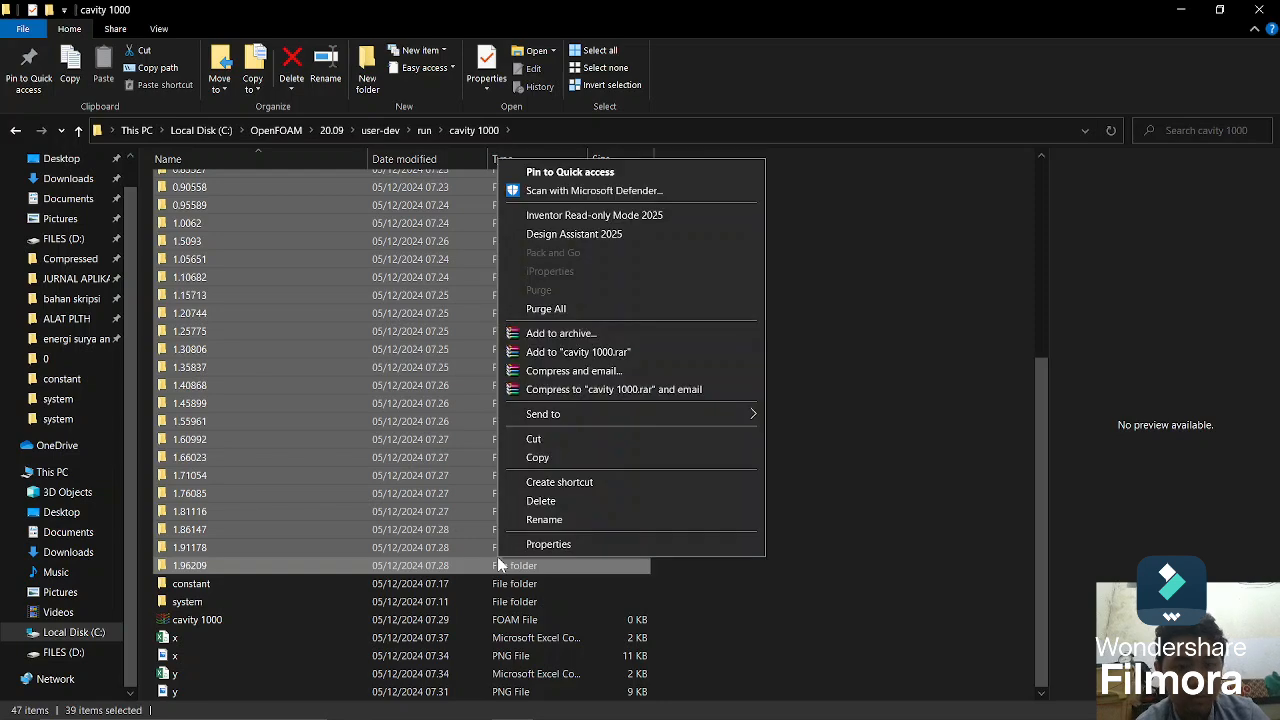
{"action": "left_click", "coordinate": [550, 502]}
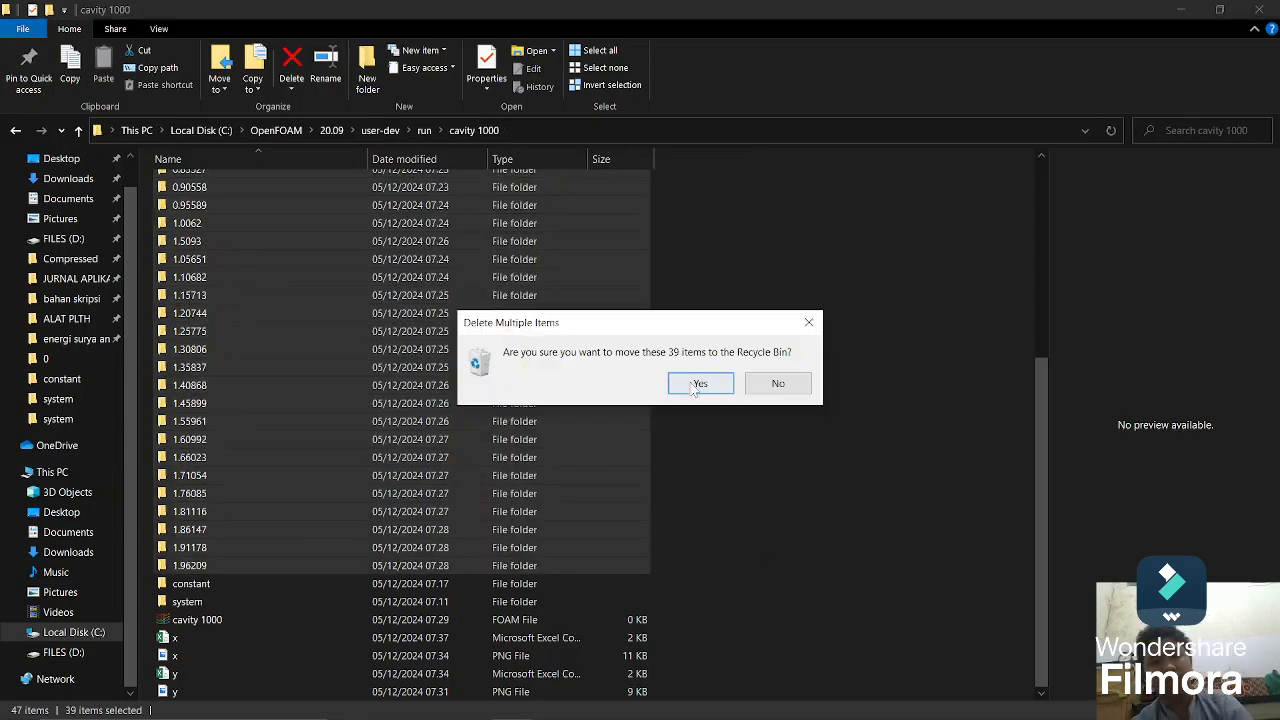
{"action": "left_click", "coordinate": [690, 382]}
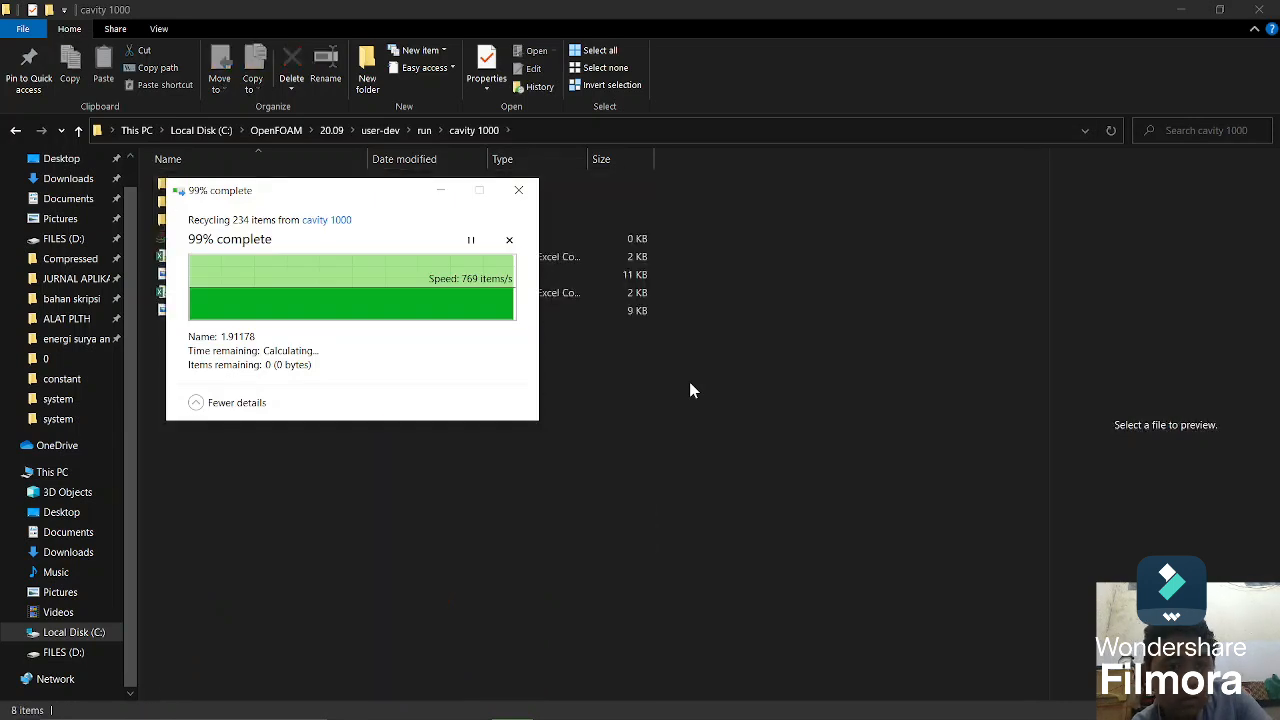
{"action": "mouse_move", "coordinate": [1180, 718]}
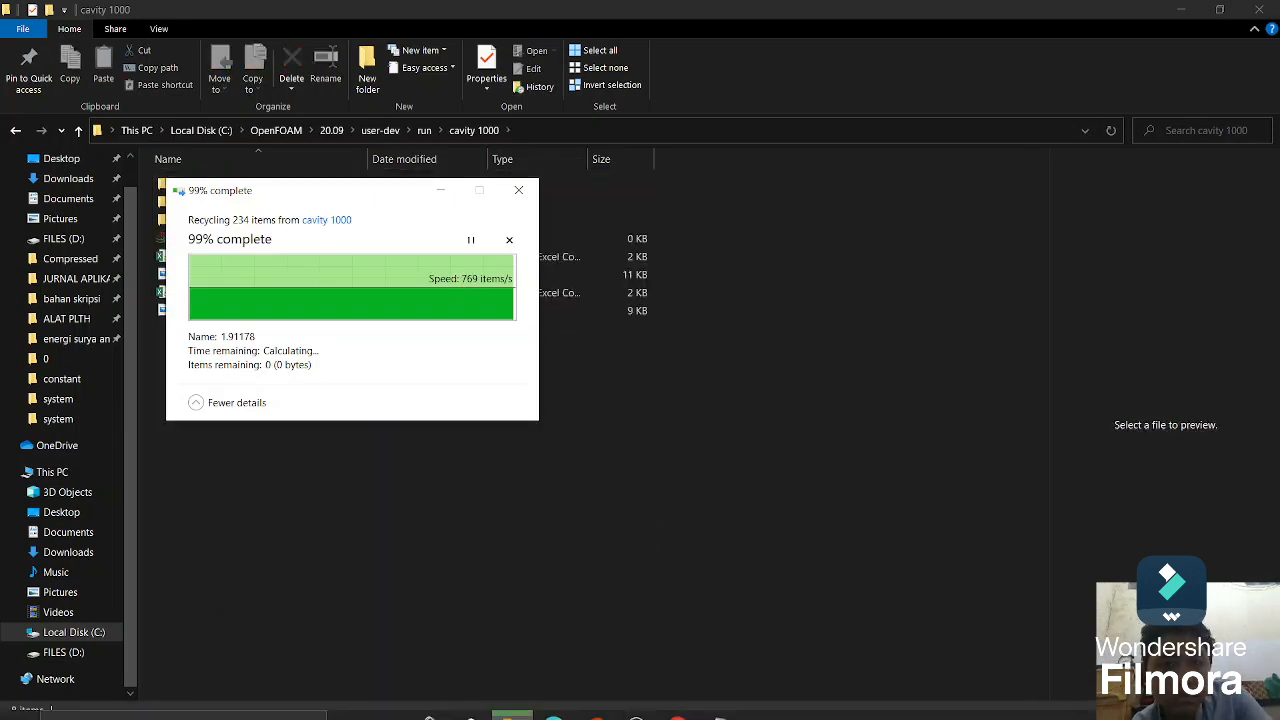
{"action": "mouse_move", "coordinate": [636, 704]}
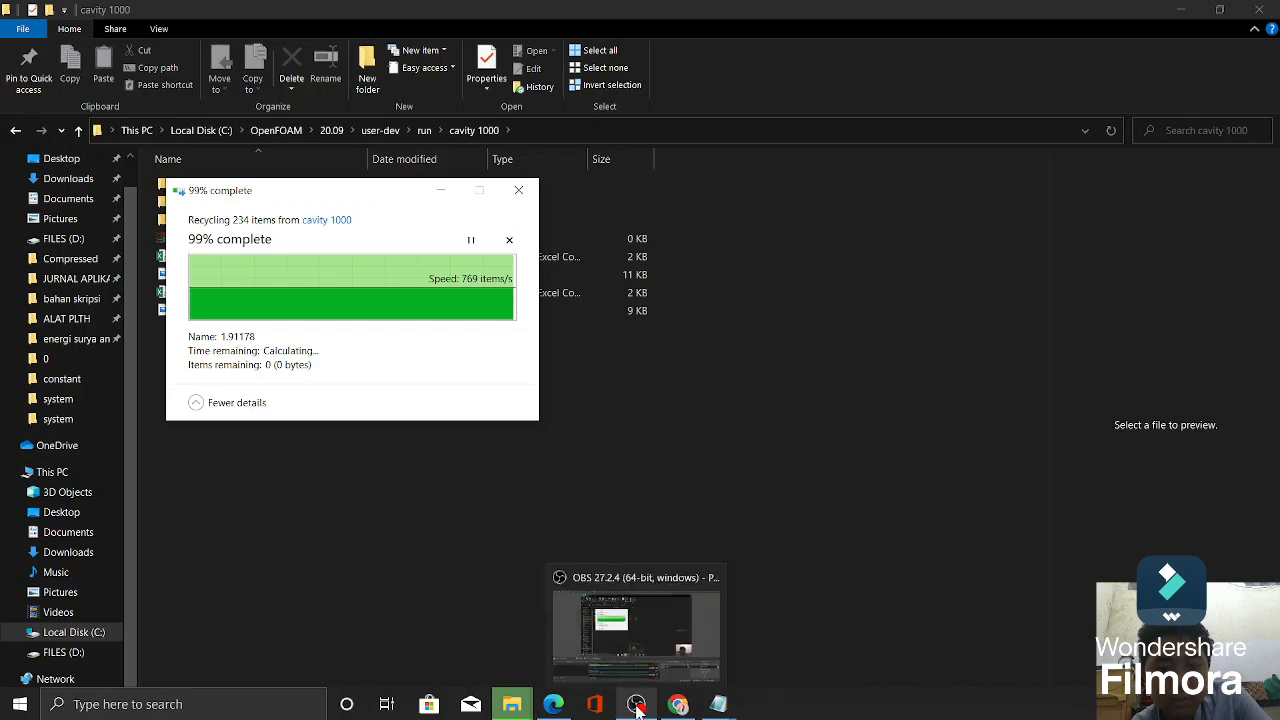
{"action": "left_click", "coordinate": [687, 657]}
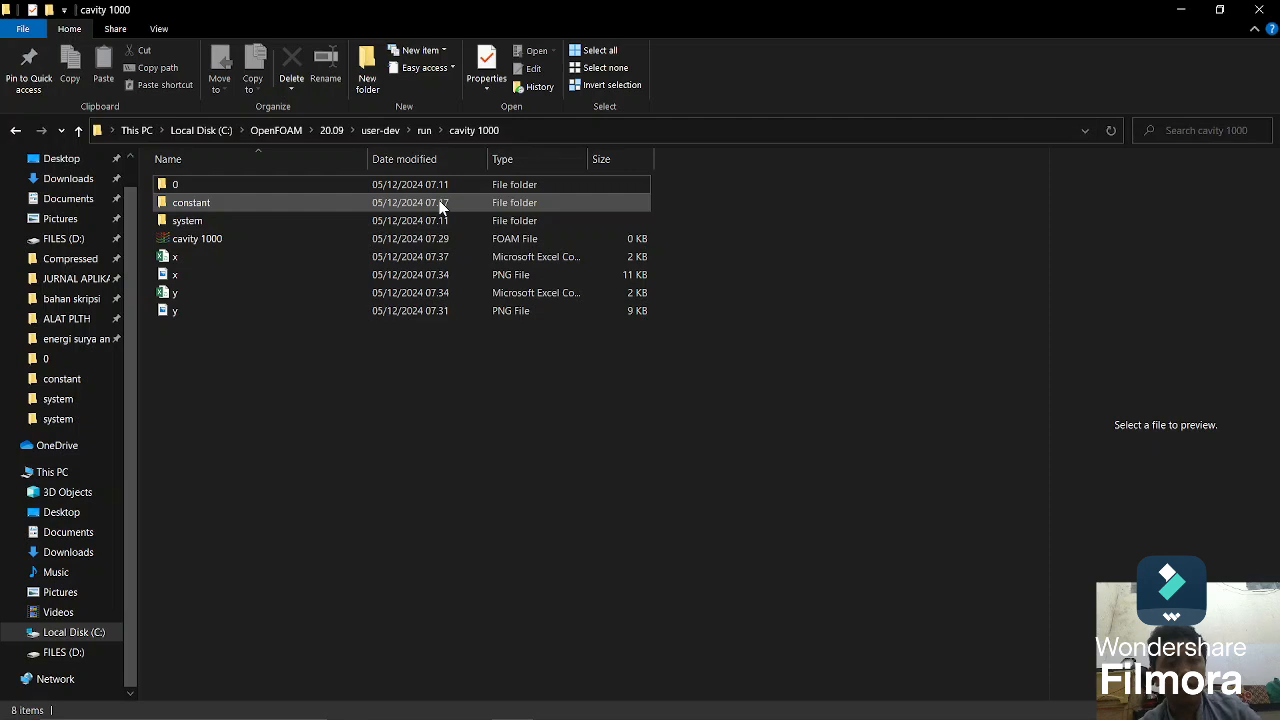
Step: Delete the polyMesh folder from the cavity 1000 case's constant folder
{"action": "double_click", "coordinate": [424, 220]}
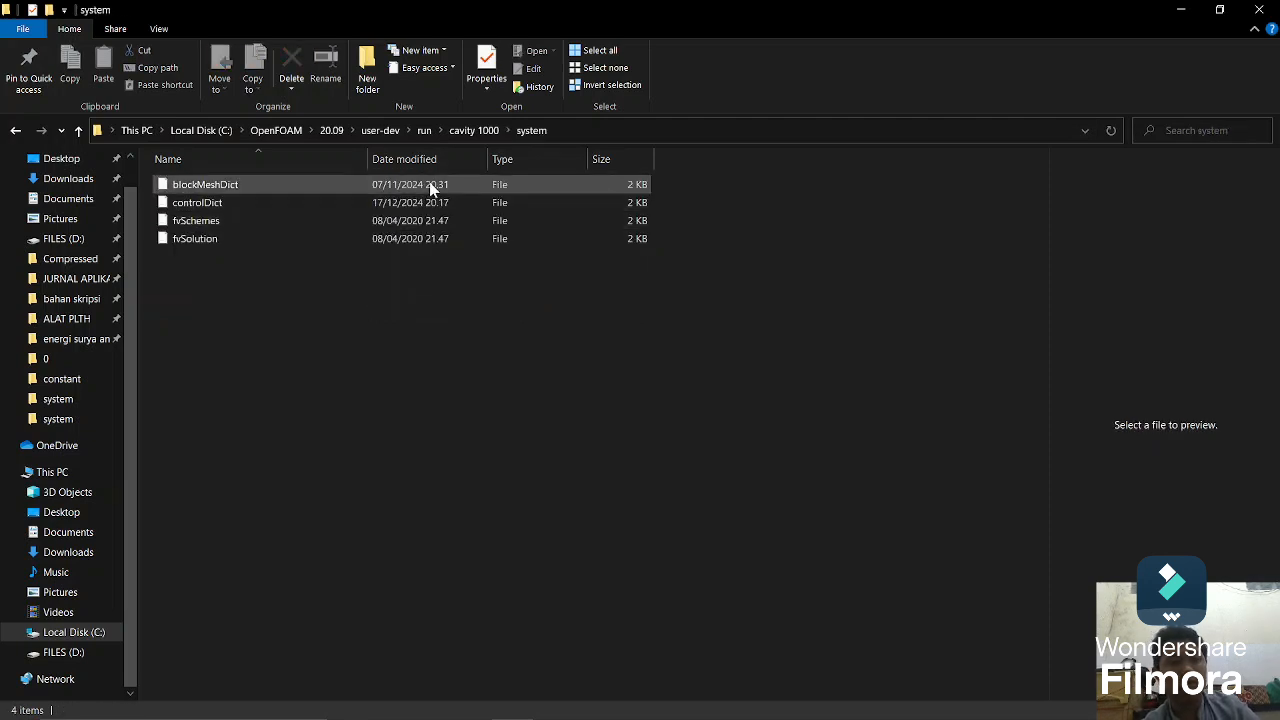
{"action": "left_click", "coordinate": [478, 130]}
{"action": "double_click", "coordinate": [310, 204]}
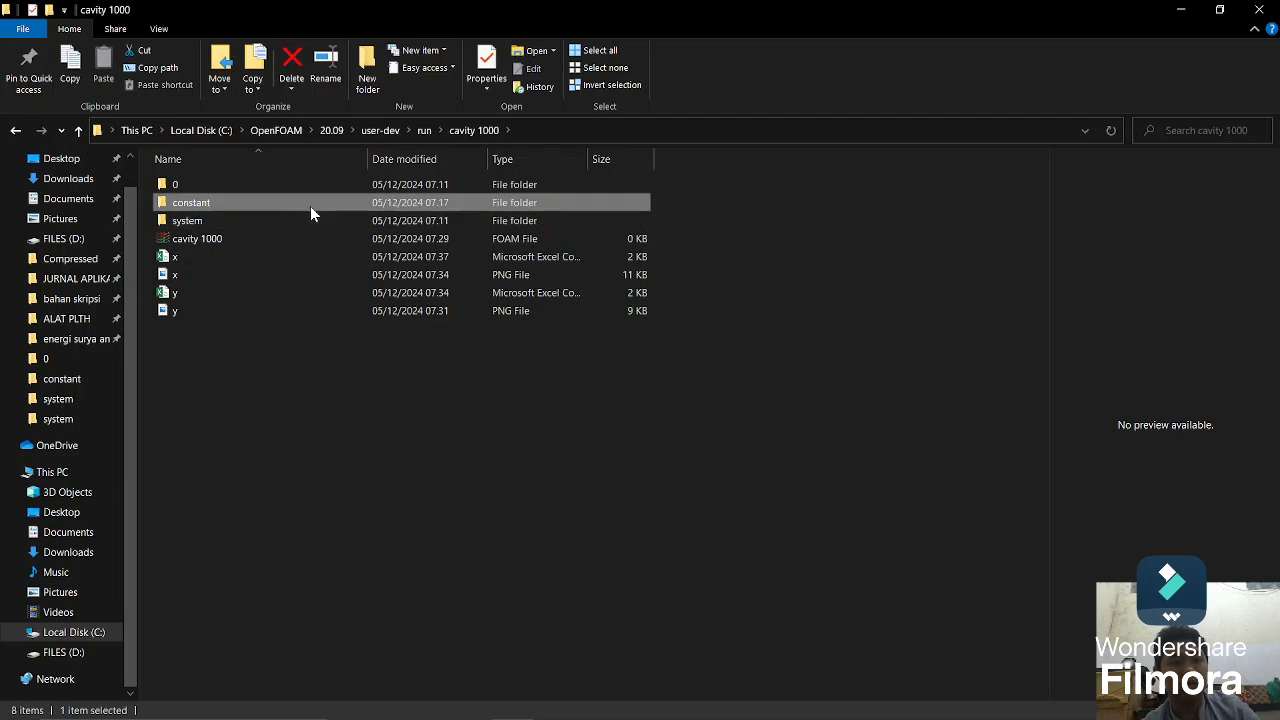
{"action": "right_click", "coordinate": [328, 186]}
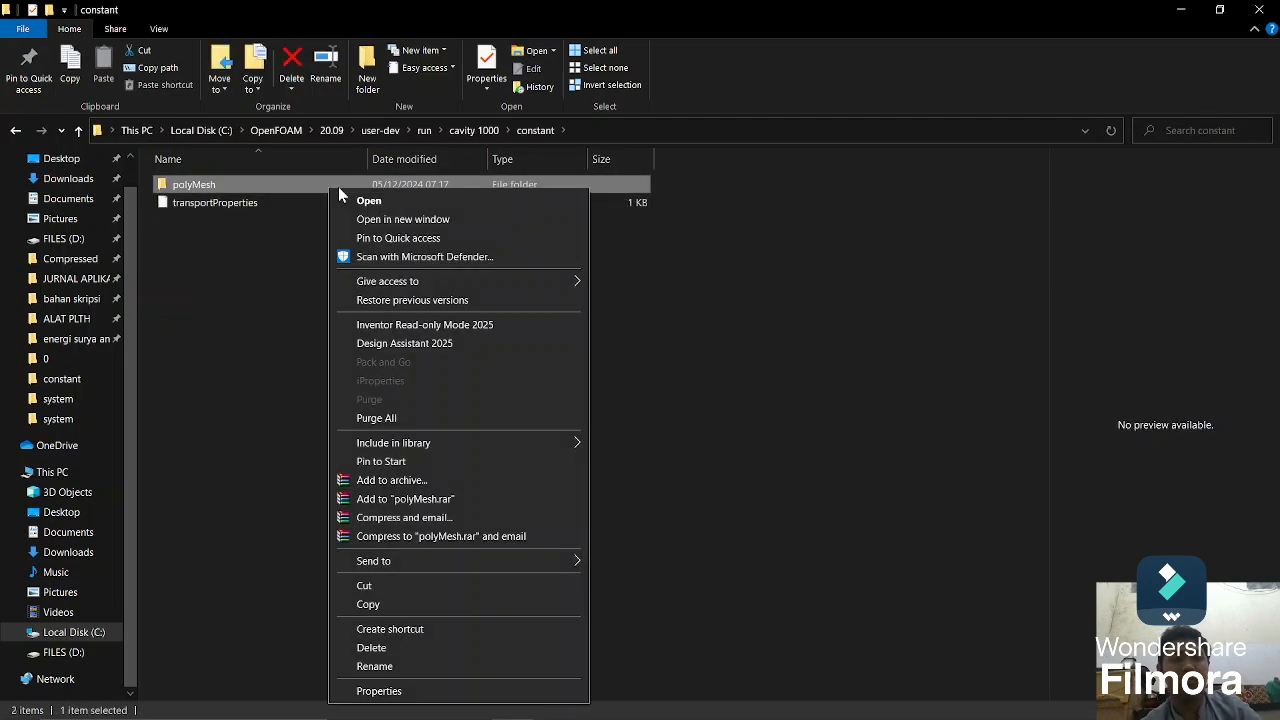
{"action": "left_click", "coordinate": [368, 648]}
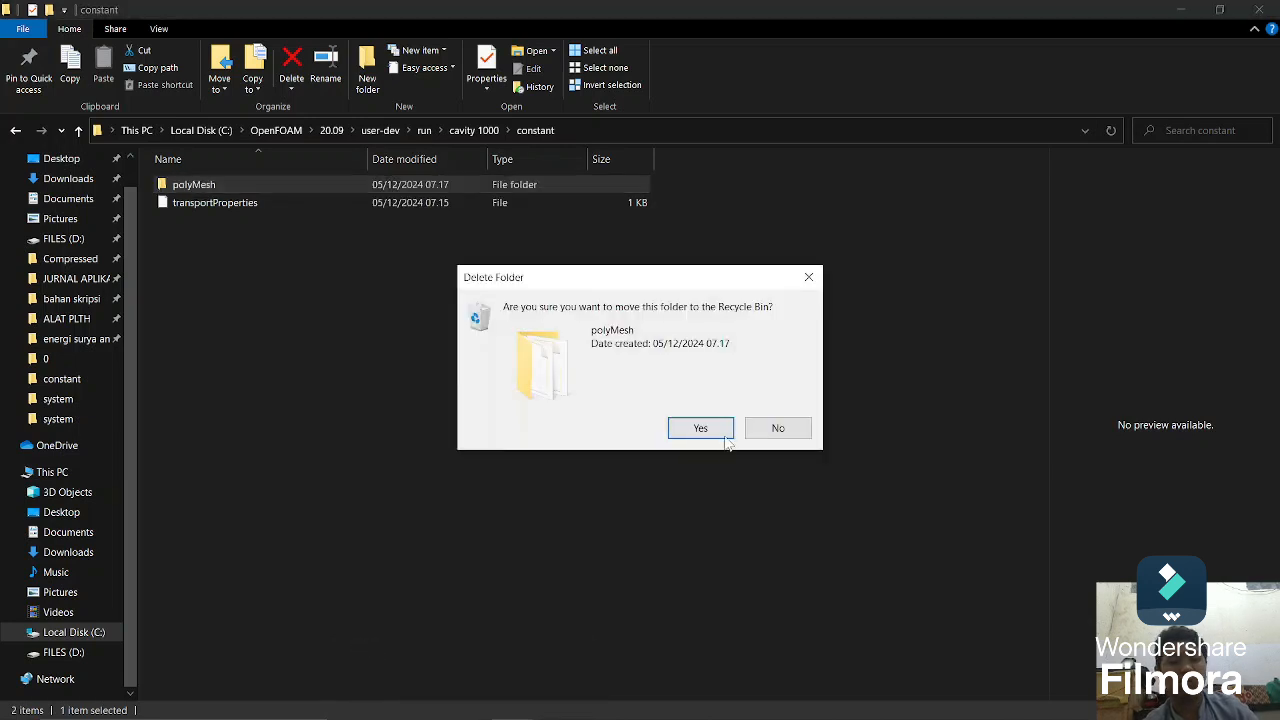
{"action": "left_click", "coordinate": [700, 428]}
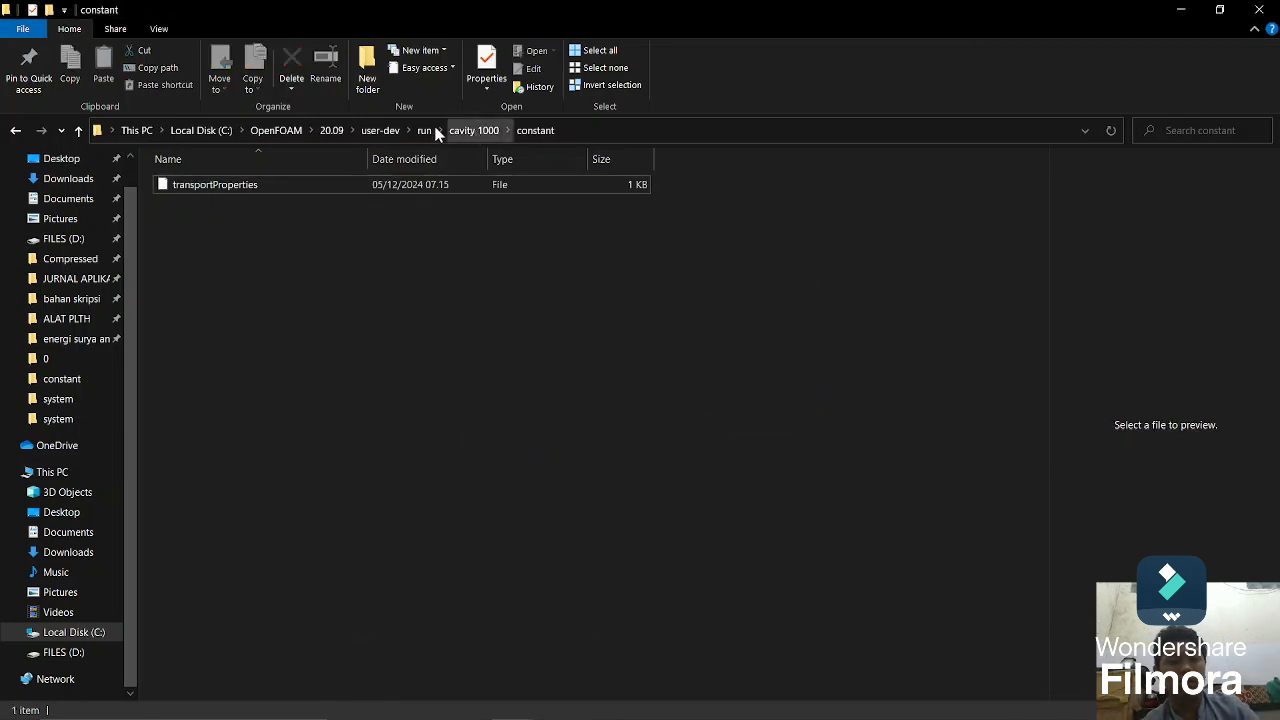
Step: Open blockMeshDict from the cavity 1000 case's system folder in Notepad
{"action": "left_click", "coordinate": [474, 131]}
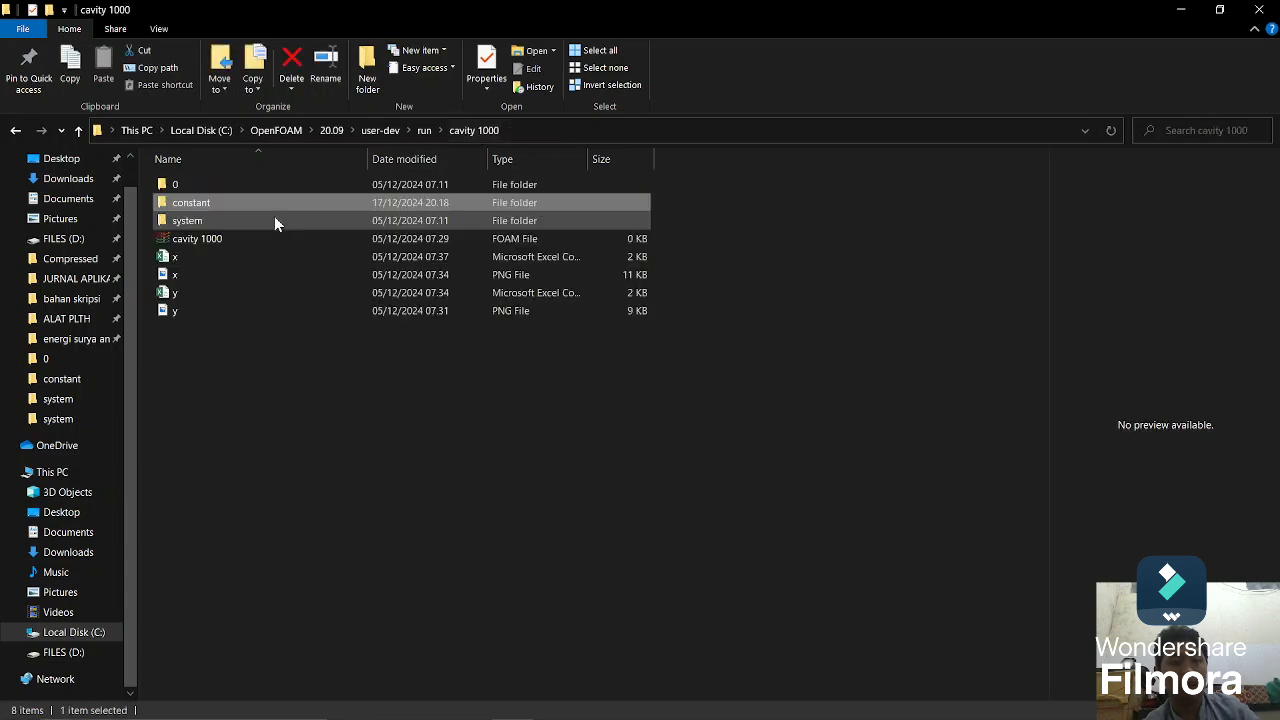
{"action": "double_click", "coordinate": [260, 224]}
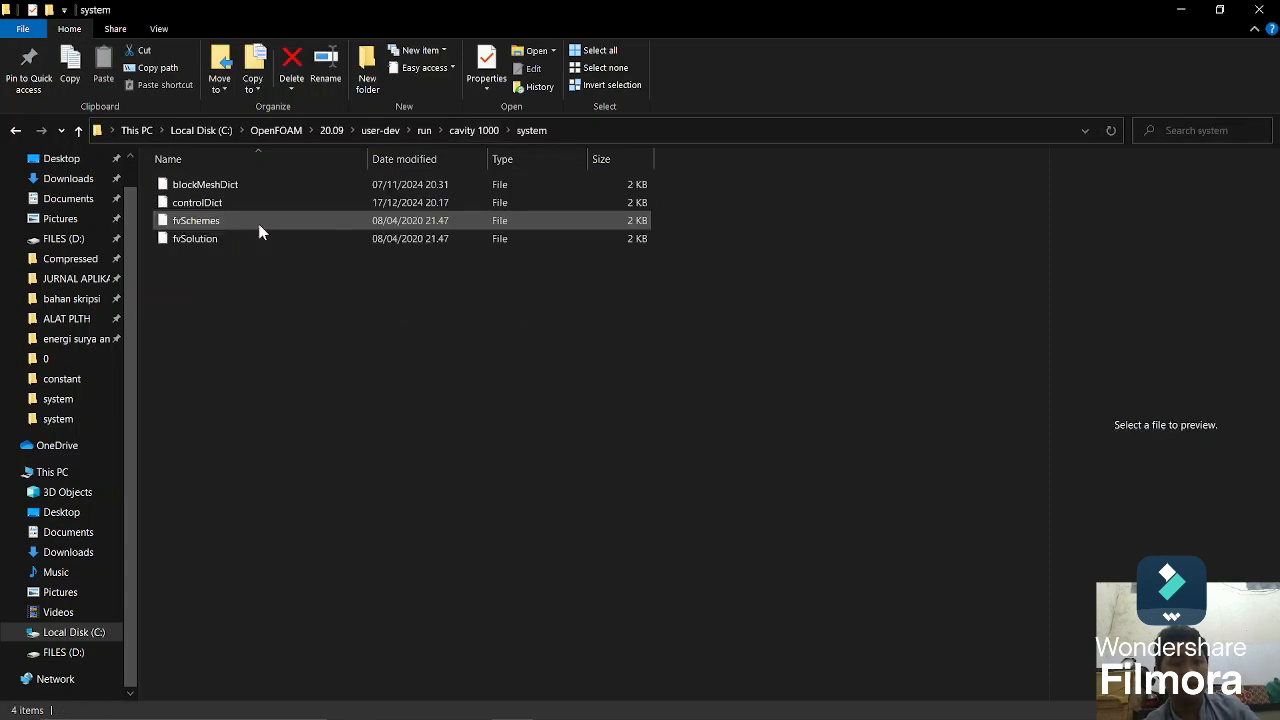
{"action": "double_click", "coordinate": [281, 190]}
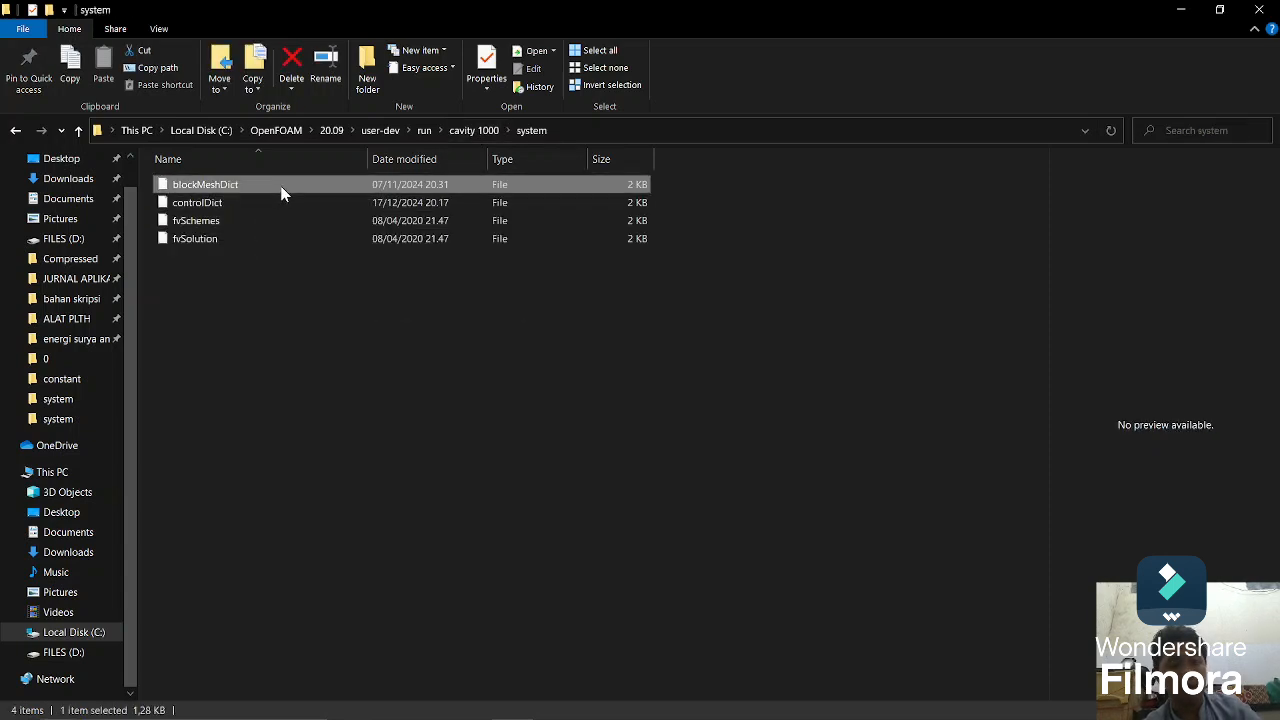
{"action": "left_click", "coordinate": [580, 290]}
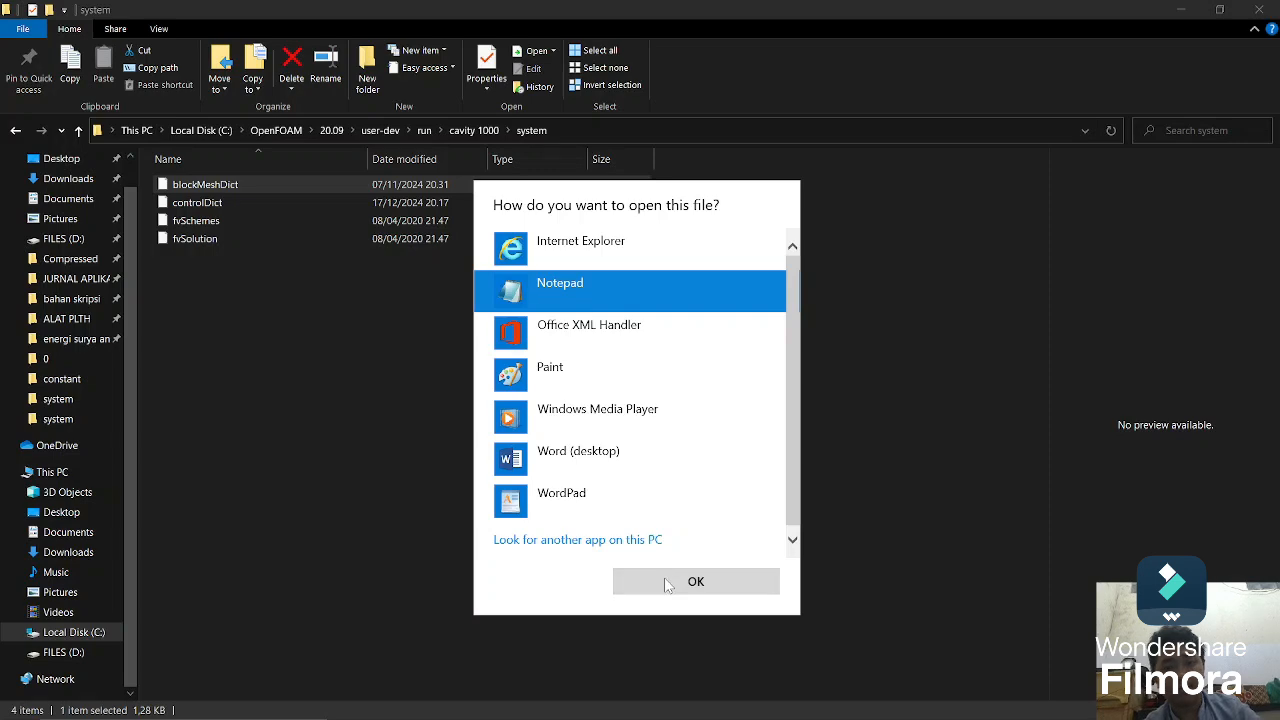
{"action": "left_click", "coordinate": [650, 578]}
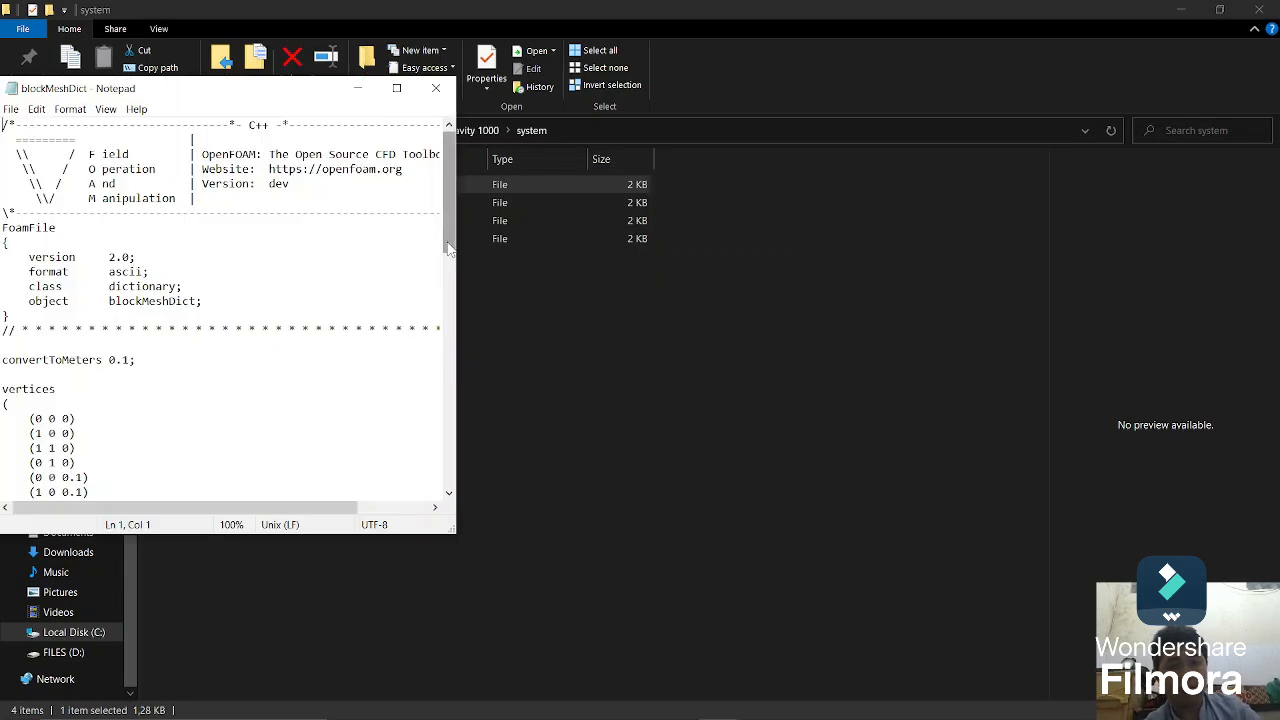
Step: Set the hex block's cell counts to (128 128 1) in blockMeshDict, then save and close the file
{"action": "left_click_drag", "start_coordinate": [449, 245], "coordinate": [446, 447]}
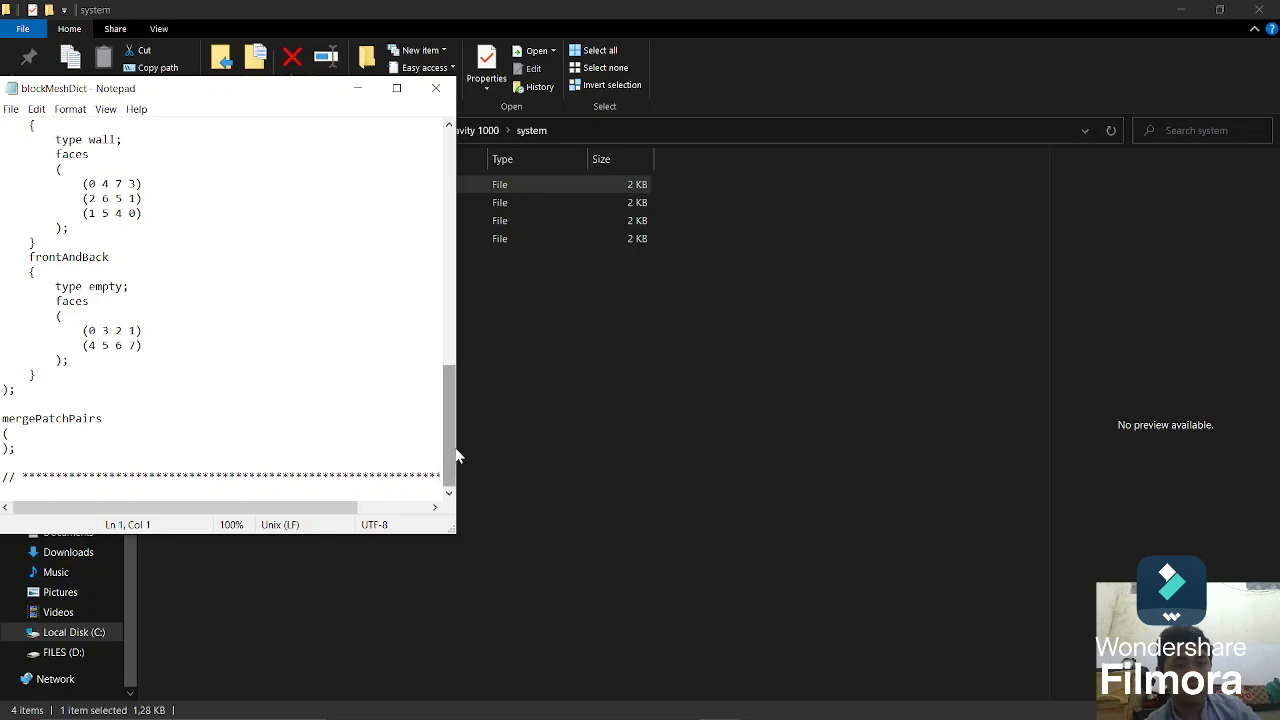
{"action": "left_click_drag", "start_coordinate": [456, 457], "coordinate": [442, 298]}
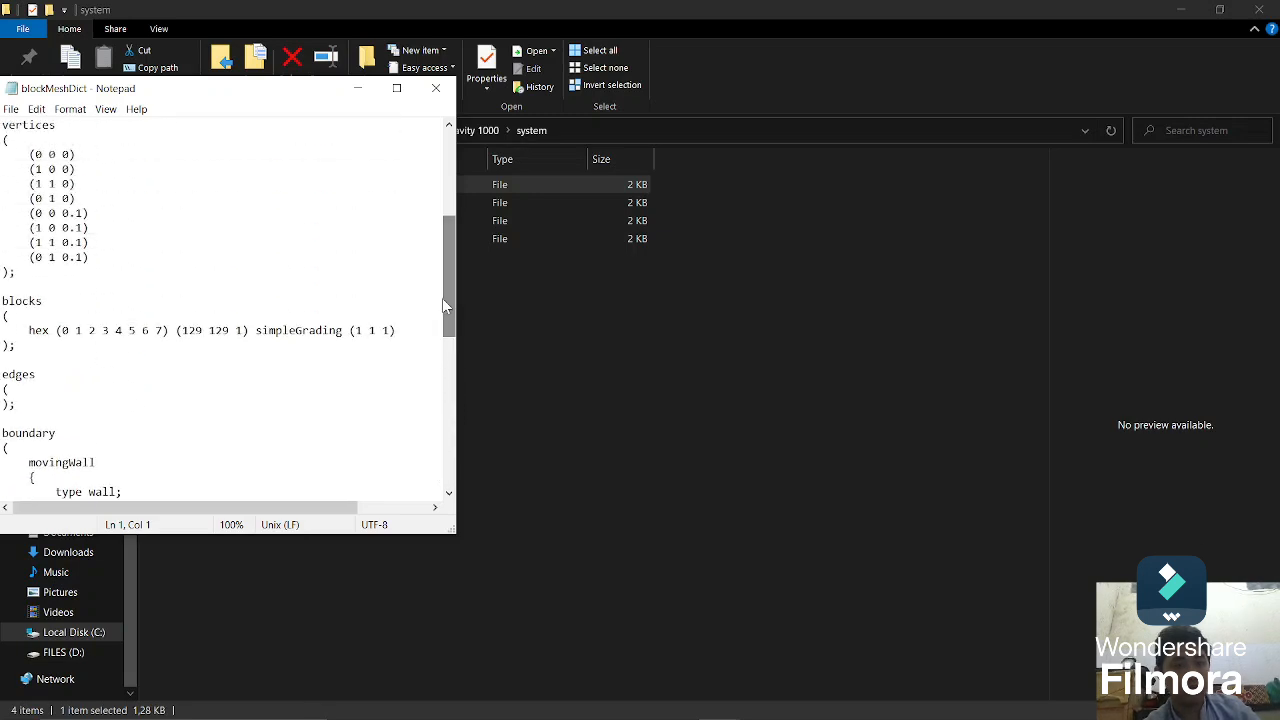
{"action": "left_click", "coordinate": [229, 330]}
{"action": "key", "text": "BackSpace"}
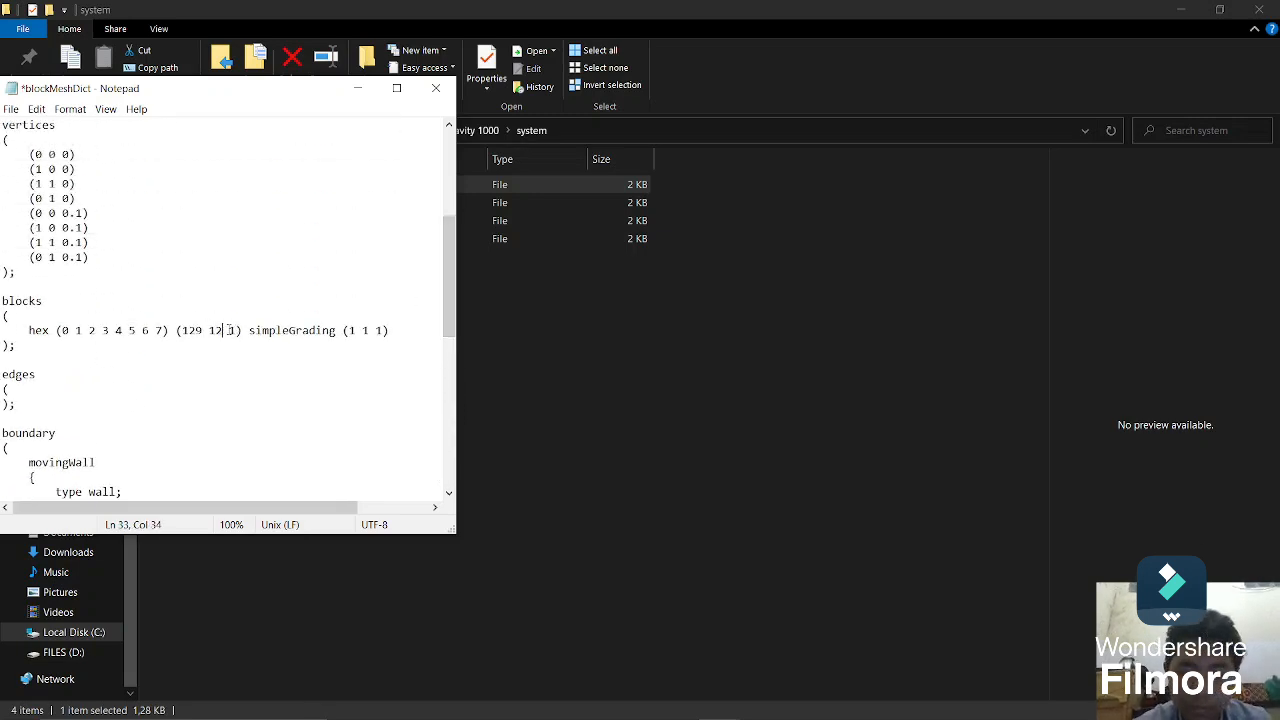
{"action": "type", "text": "8"}
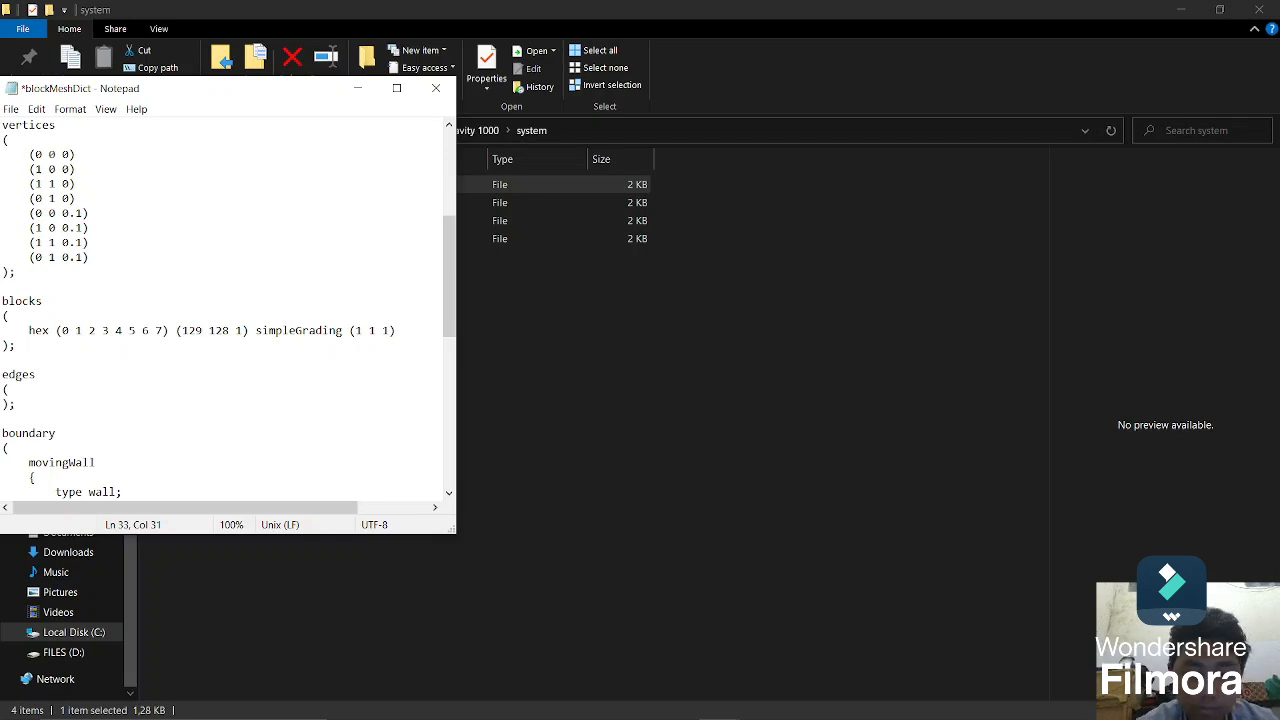
{"action": "left_click", "coordinate": [203, 330]}
{"action": "key", "text": "BackSpace"}
{"action": "type", "text": "8"}
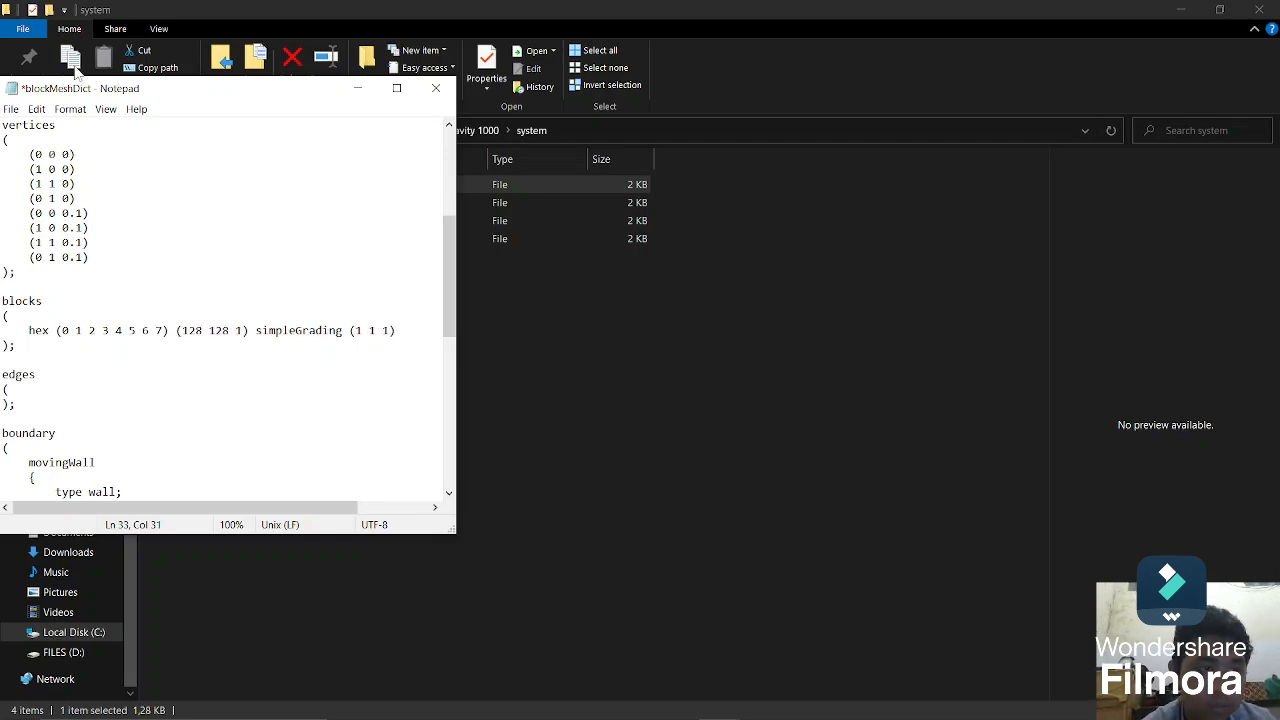
{"action": "left_click", "coordinate": [10, 108]}
{"action": "left_click", "coordinate": [45, 176]}
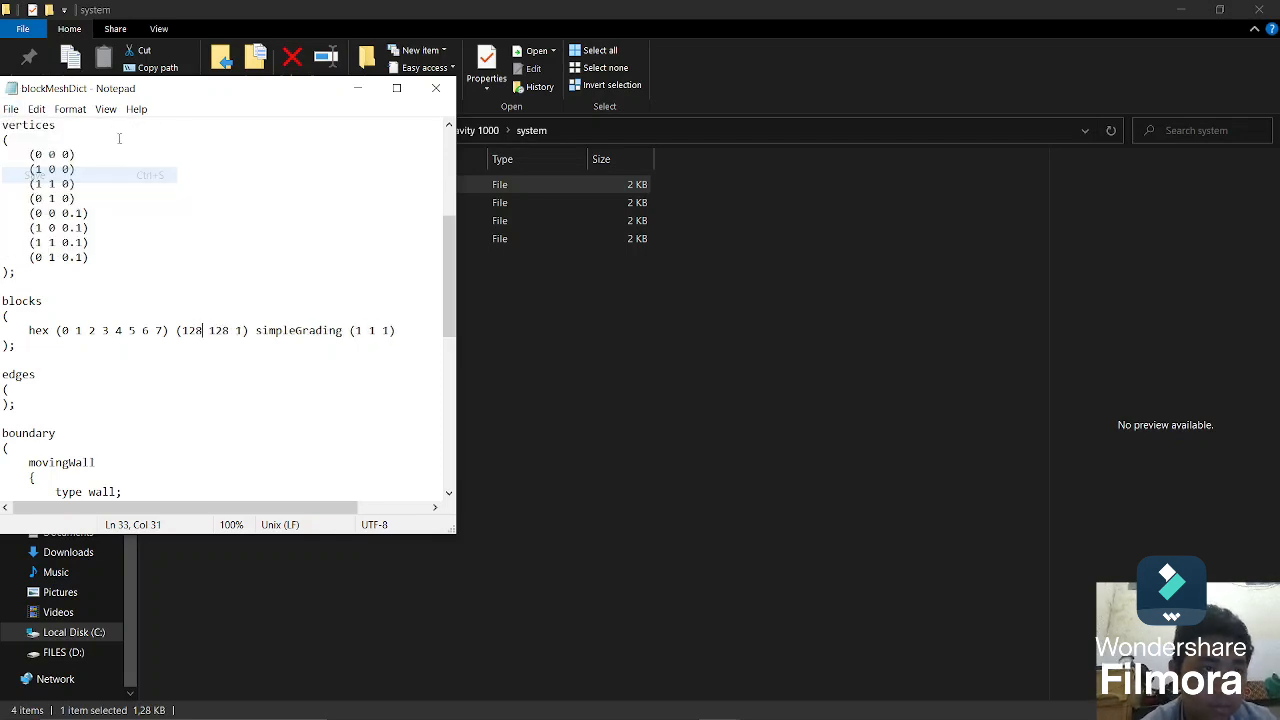
{"action": "left_click", "coordinate": [436, 88]}
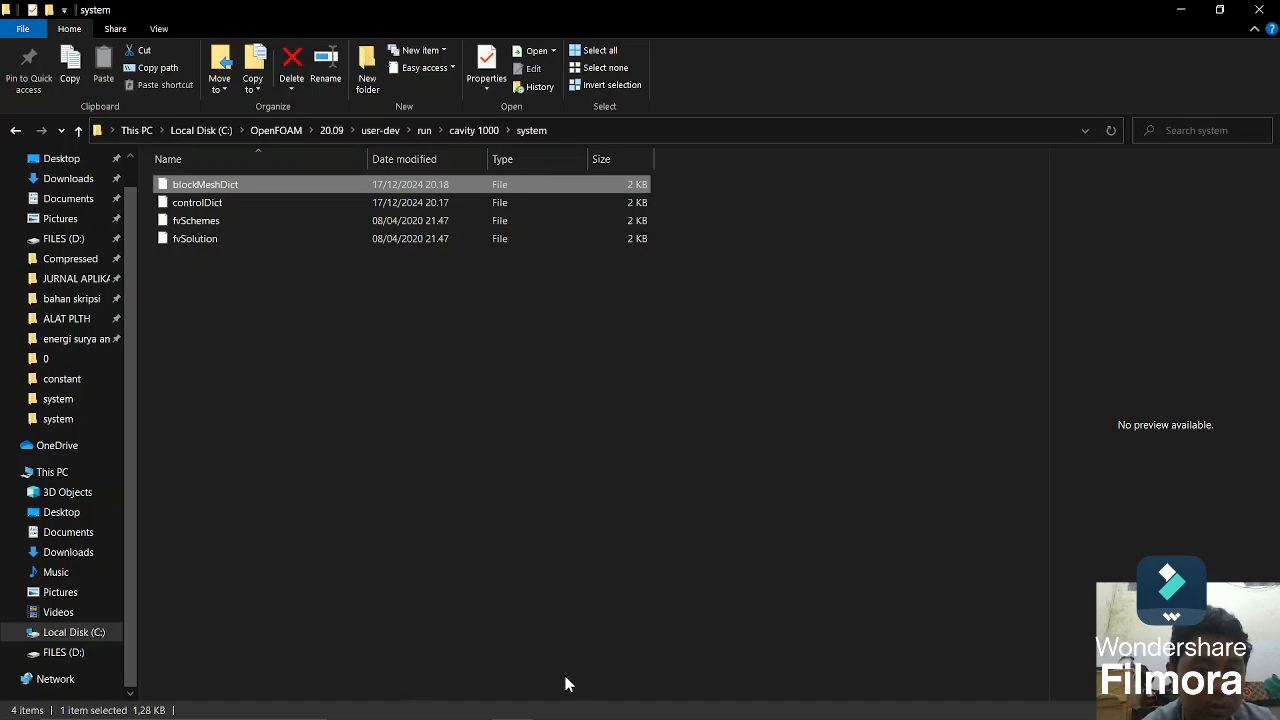
Step: Close all remaining Notepad windows, discarding the unsaved changes to the cygwin64 controlDict
{"action": "mouse_move", "coordinate": [720, 705]}
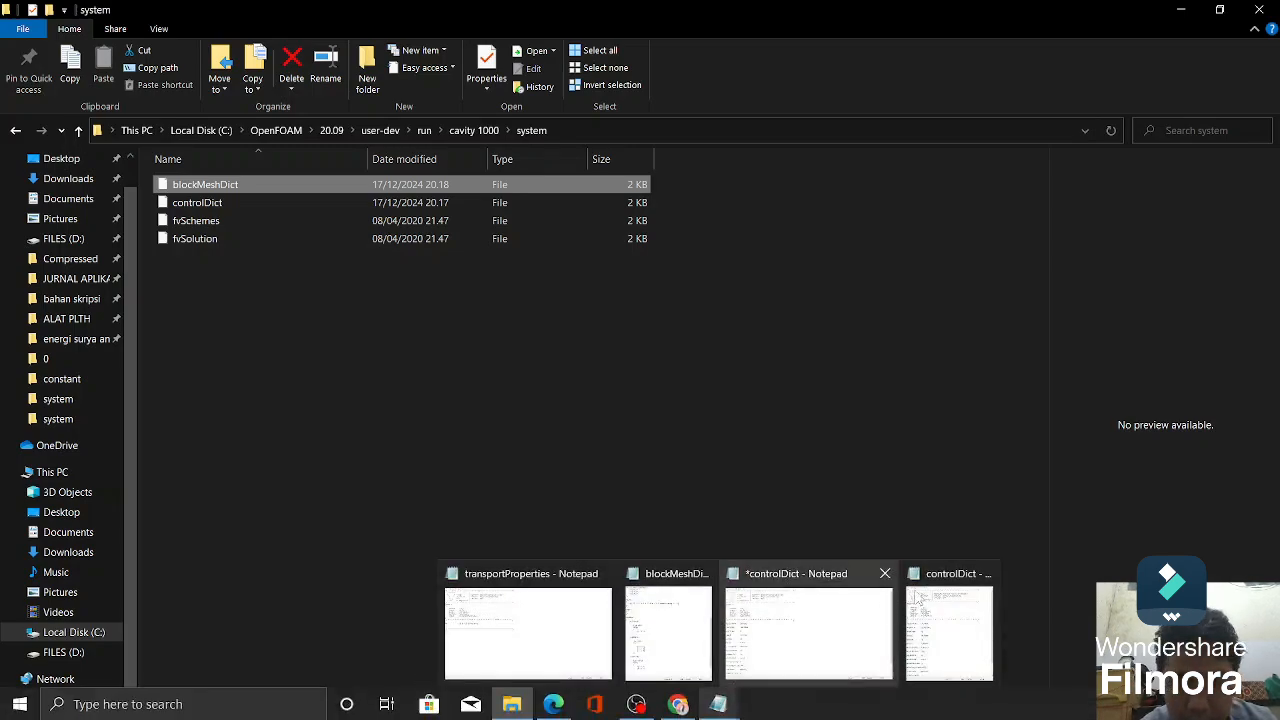
{"action": "left_click", "coordinate": [983, 575]}
{"action": "left_click", "coordinate": [936, 576]}
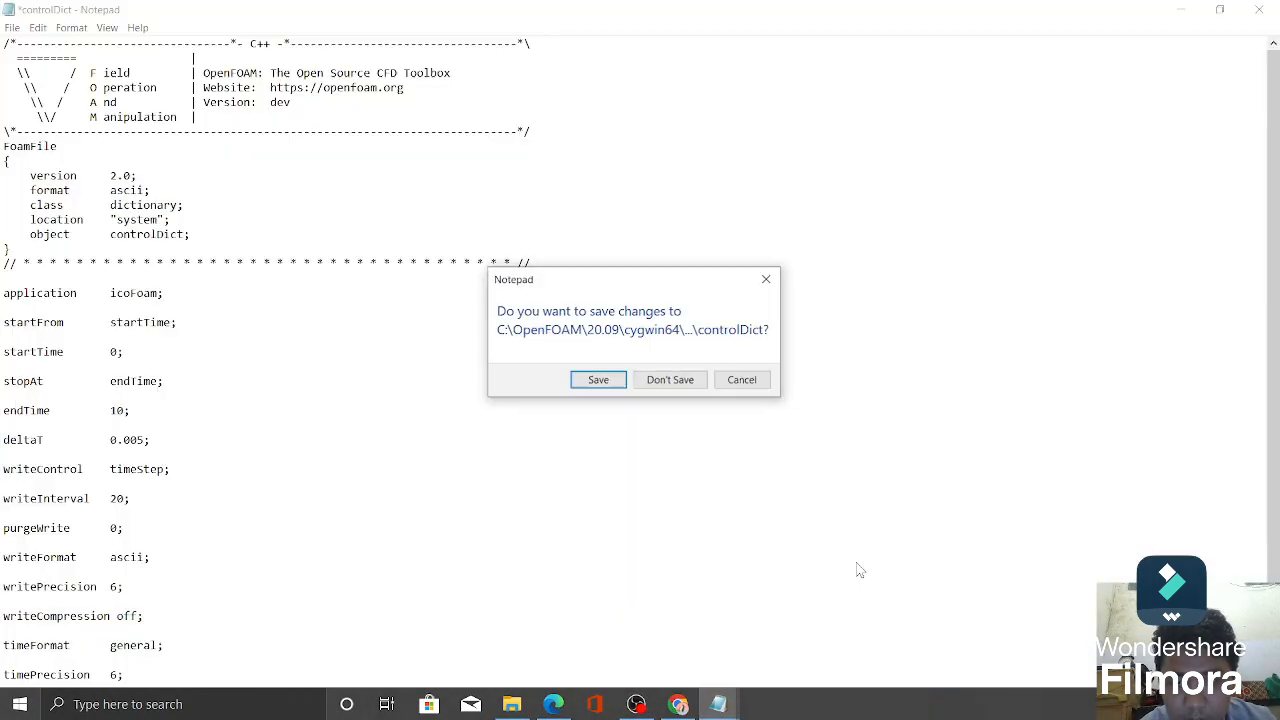
{"action": "left_click", "coordinate": [670, 380]}
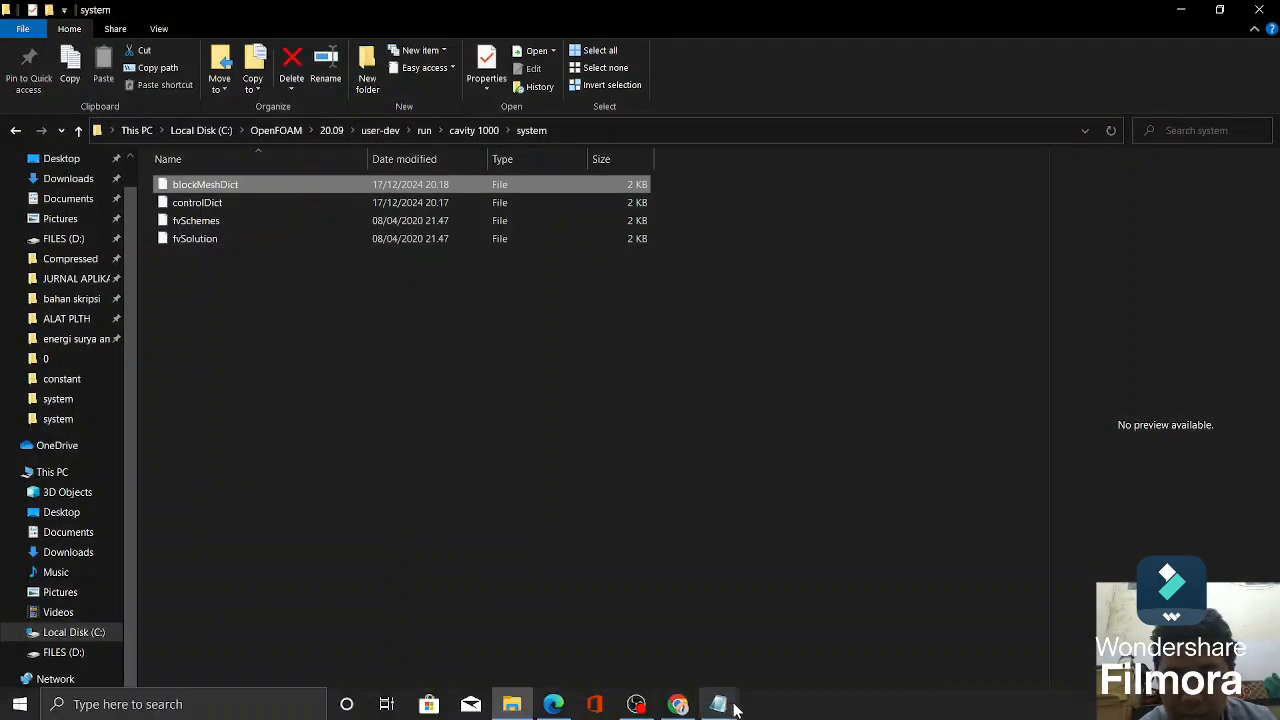
{"action": "mouse_move", "coordinate": [718, 704]}
{"action": "left_click", "coordinate": [853, 576]}
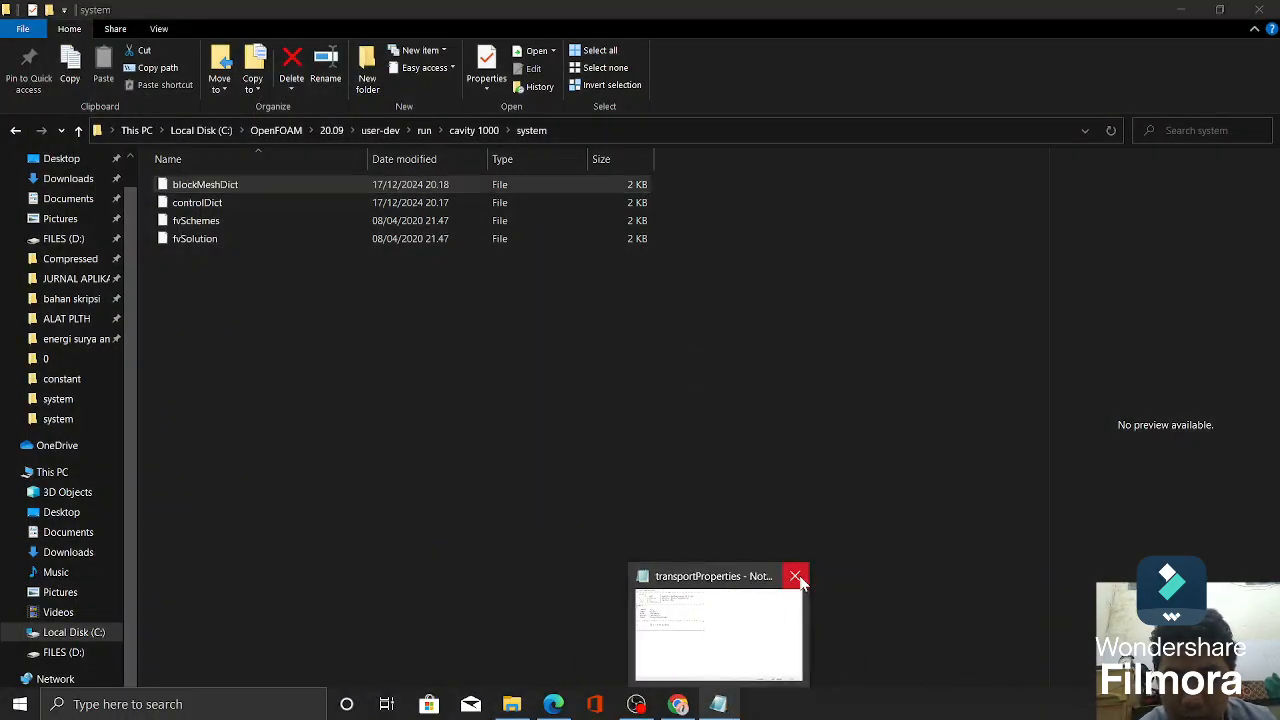
{"action": "left_click", "coordinate": [812, 576]}
{"action": "left_click", "coordinate": [405, 204]}
{"action": "double_click", "coordinate": [407, 204]}
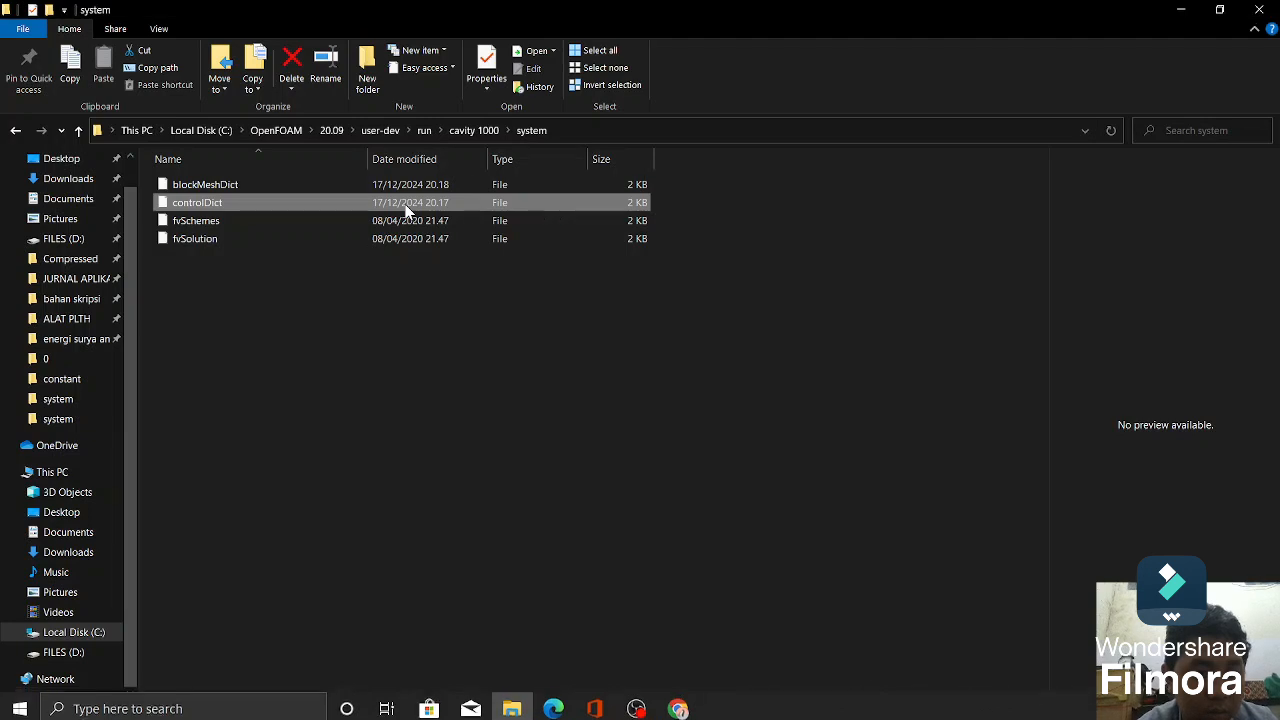
{"action": "left_click", "coordinate": [613, 302]}
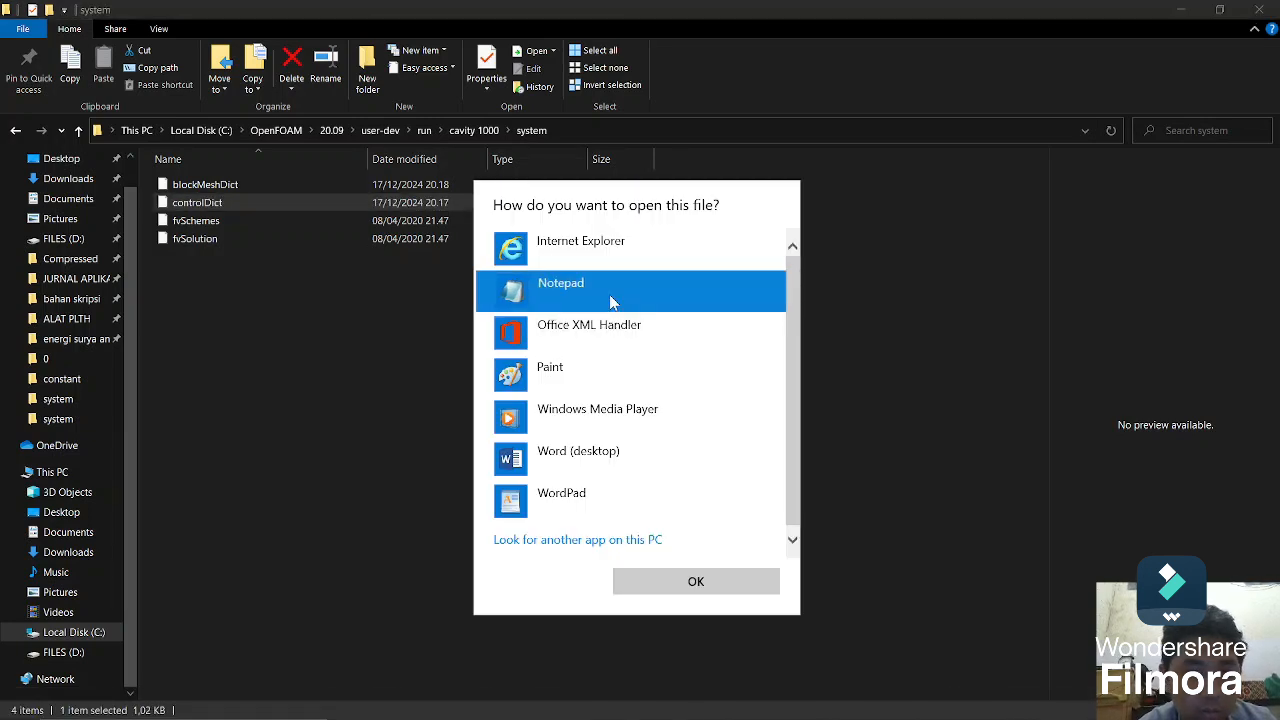
{"action": "left_click", "coordinate": [945, 277]}
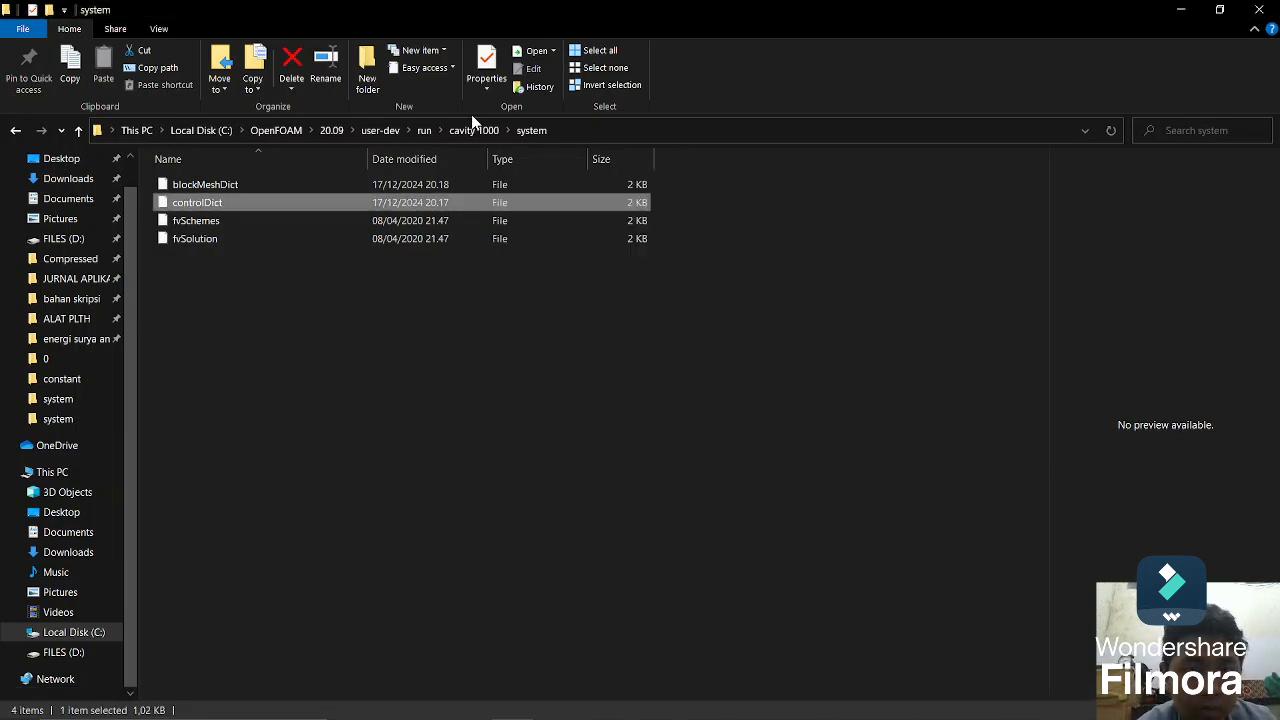
Step: Open controlDict from the cavity3200 case's system folder in Notepad
{"action": "left_click", "coordinate": [424, 130]}
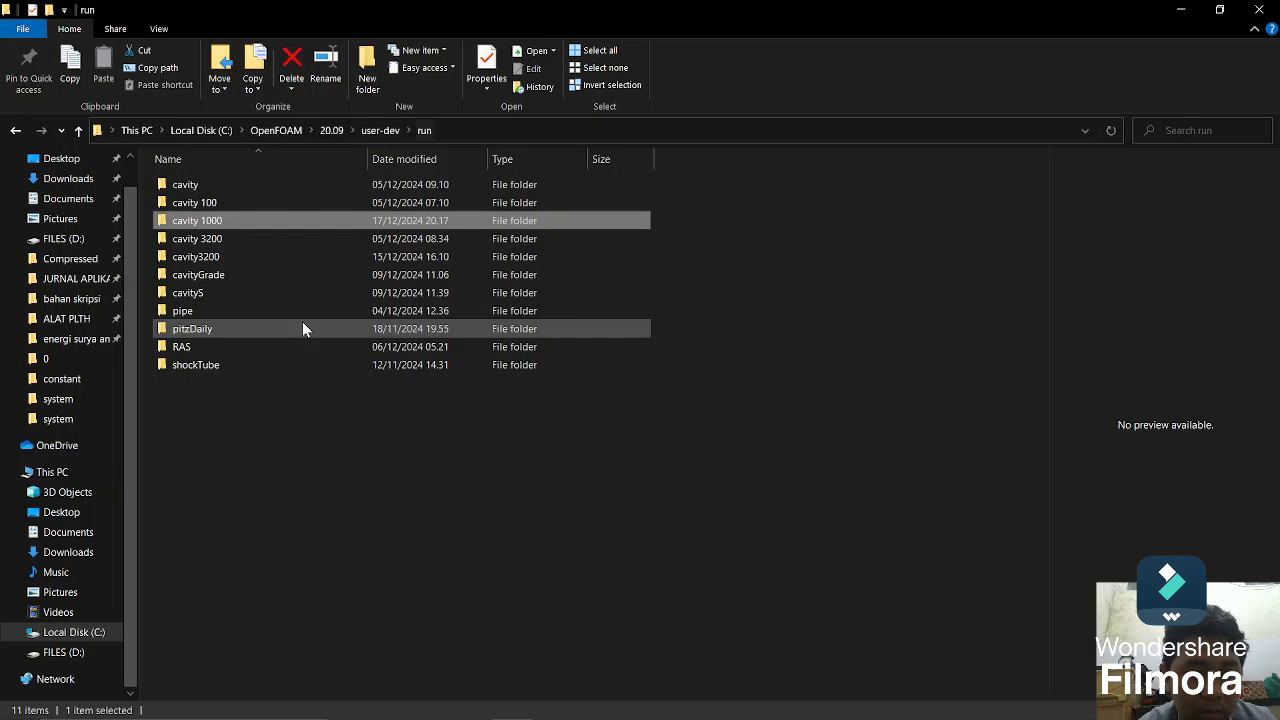
{"action": "double_click", "coordinate": [329, 258]}
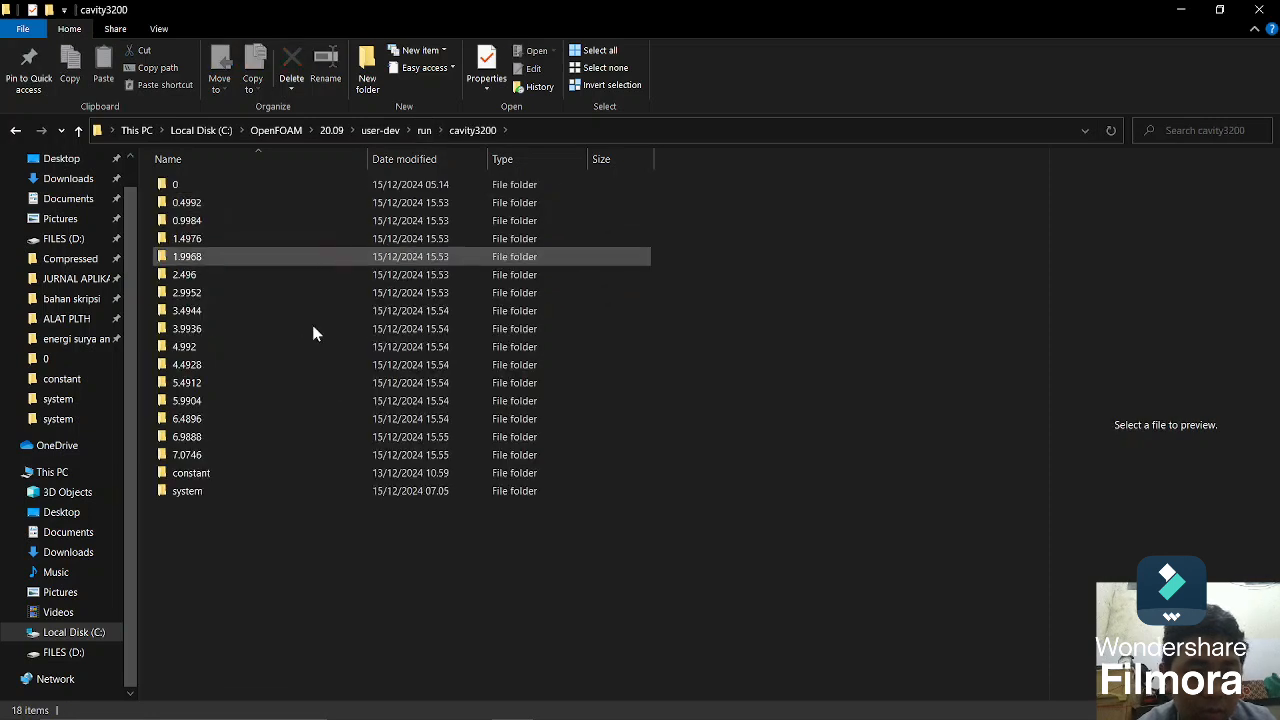
{"action": "double_click", "coordinate": [285, 493]}
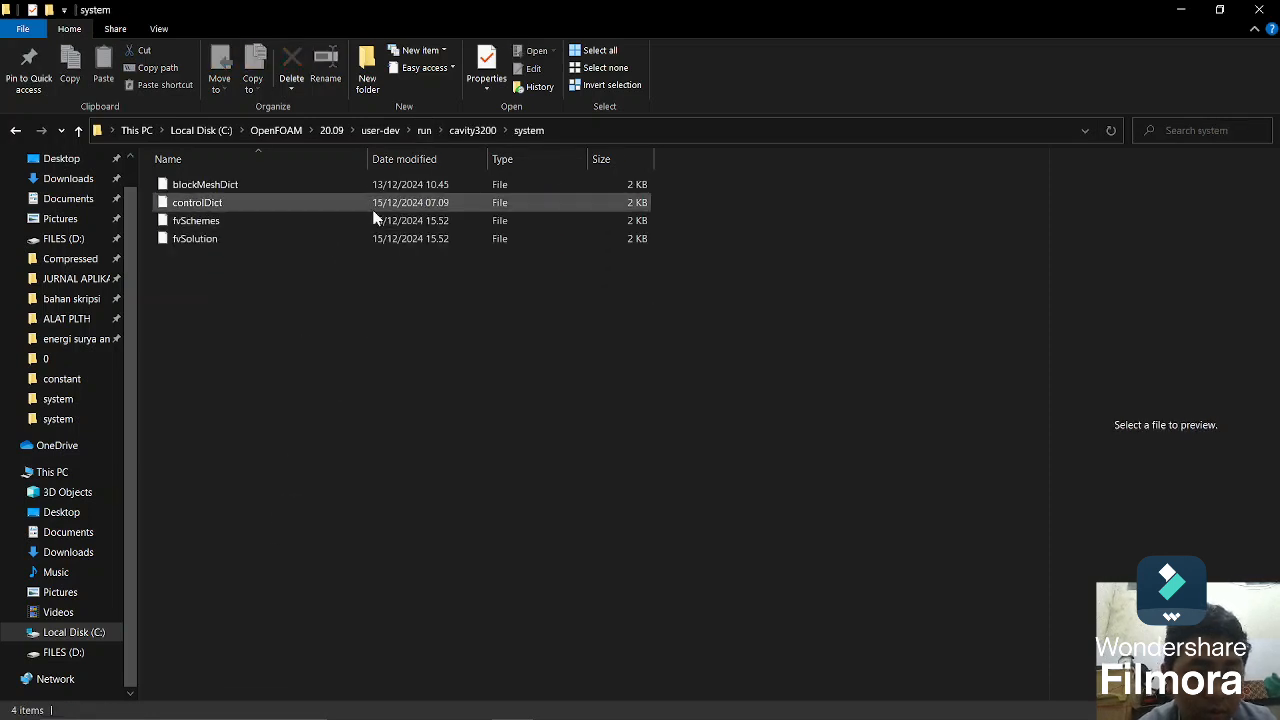
{"action": "double_click", "coordinate": [200, 202]}
{"action": "left_click", "coordinate": [531, 290]}
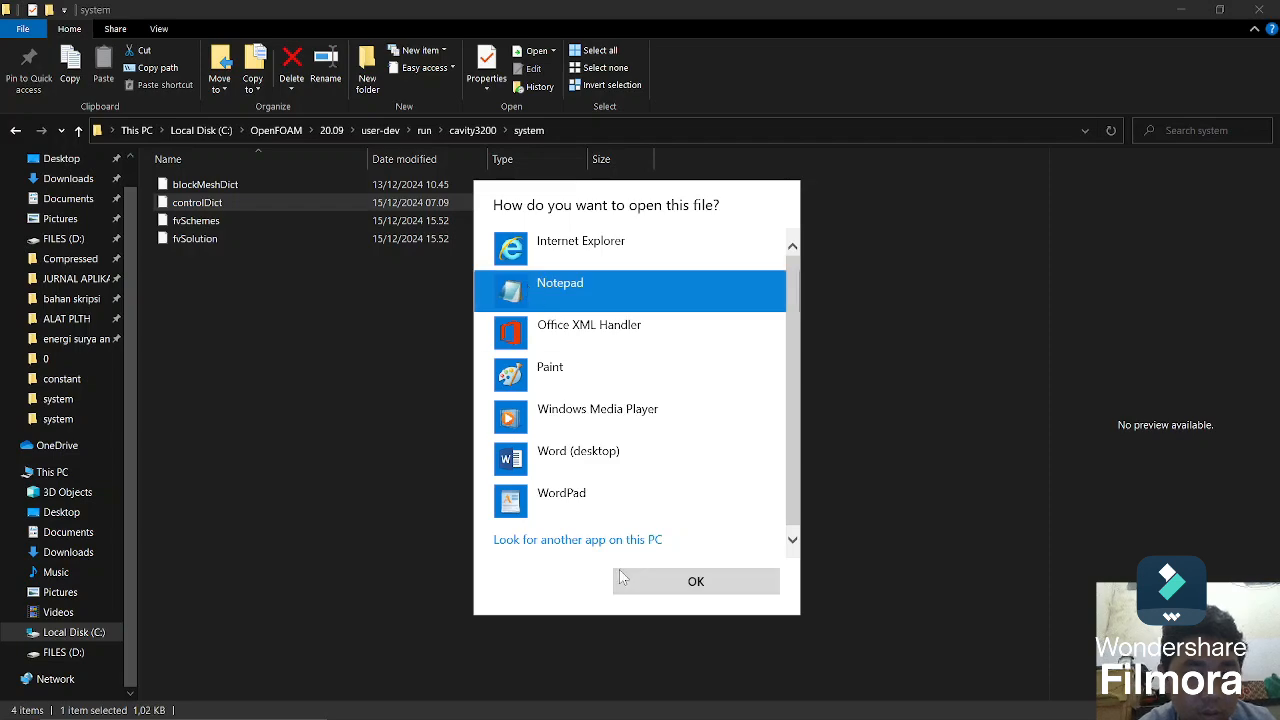
{"action": "left_click", "coordinate": [629, 578]}
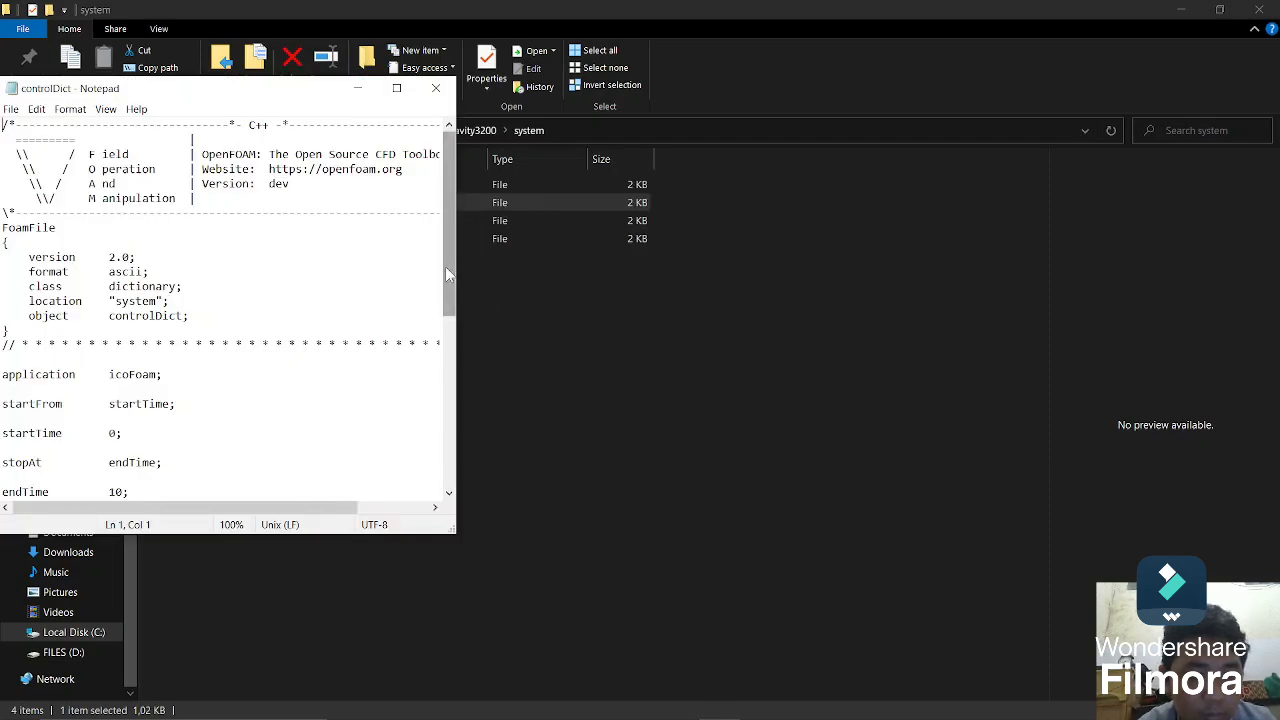
Step: Check the deltaT and writeInterval entries in the cavity3200 controlDict, then close the file
{"action": "left_click_drag", "start_coordinate": [445, 266], "coordinate": [445, 369]}
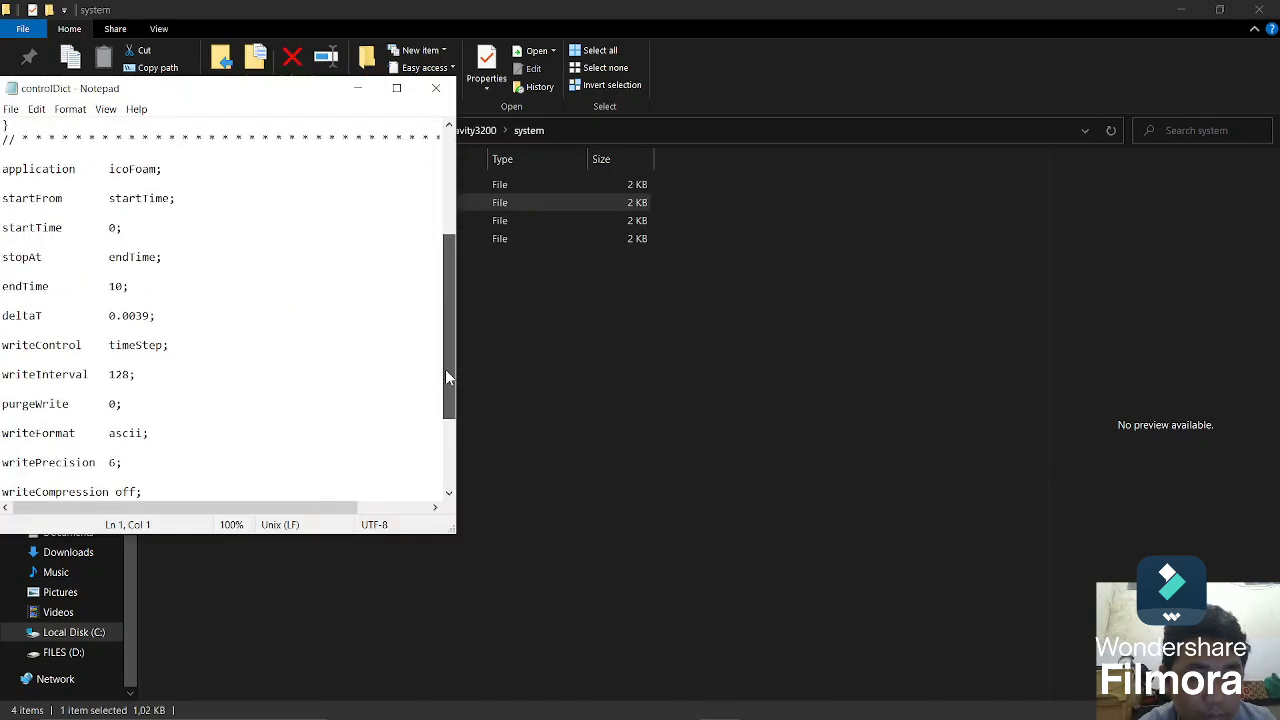
{"action": "left_click", "coordinate": [150, 318]}
{"action": "key", "text": "shift+Left"}
{"action": "key", "text": "shift+Left"}
{"action": "key", "text": "shift+Left"}
{"action": "key", "text": "shift+Left"}
{"action": "key", "text": "shift+Left"}
{"action": "key", "text": "shift+Left"}
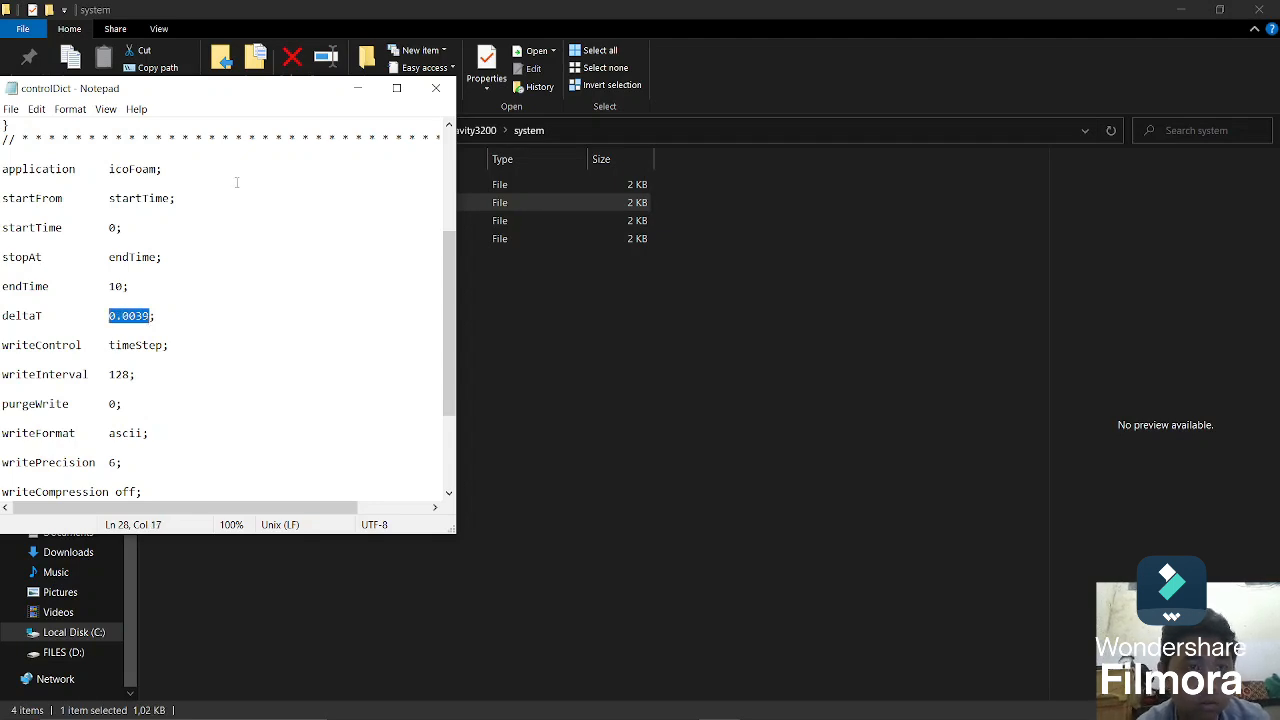
{"action": "left_click", "coordinate": [436, 88]}
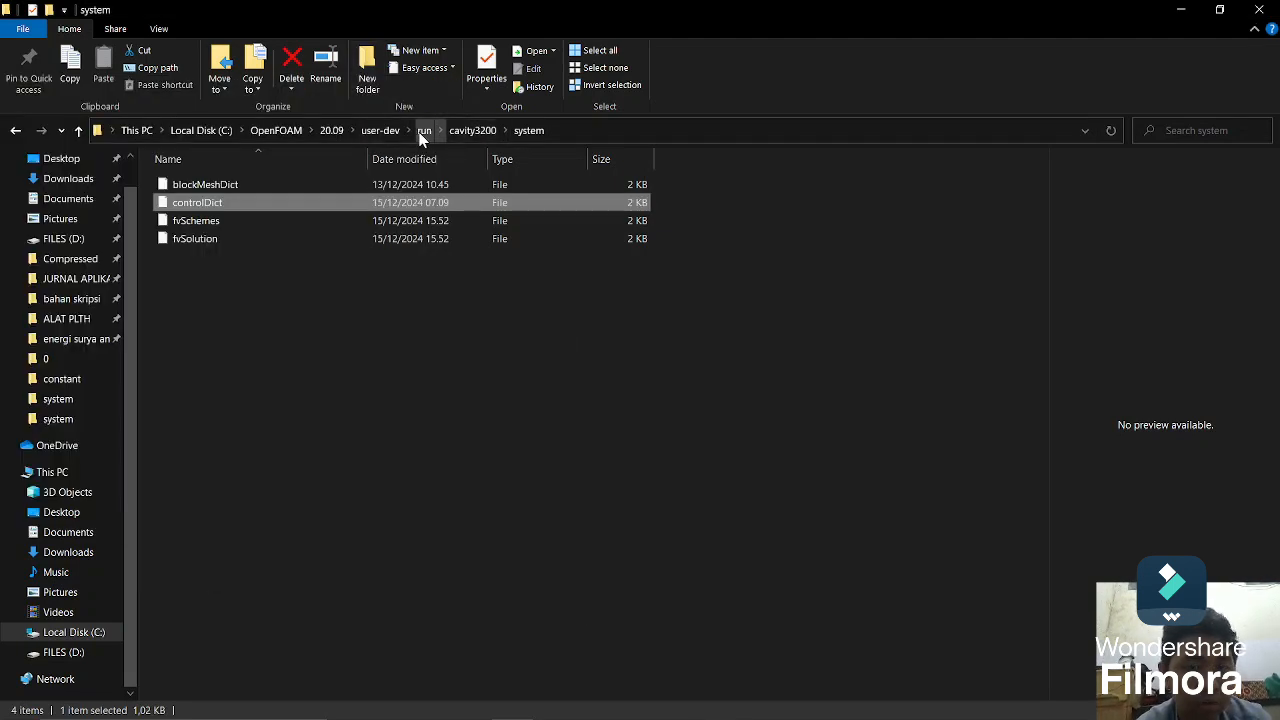
Step: Open controlDict from the cavity 1000 case's system folder in Notepad
{"action": "left_click", "coordinate": [424, 130]}
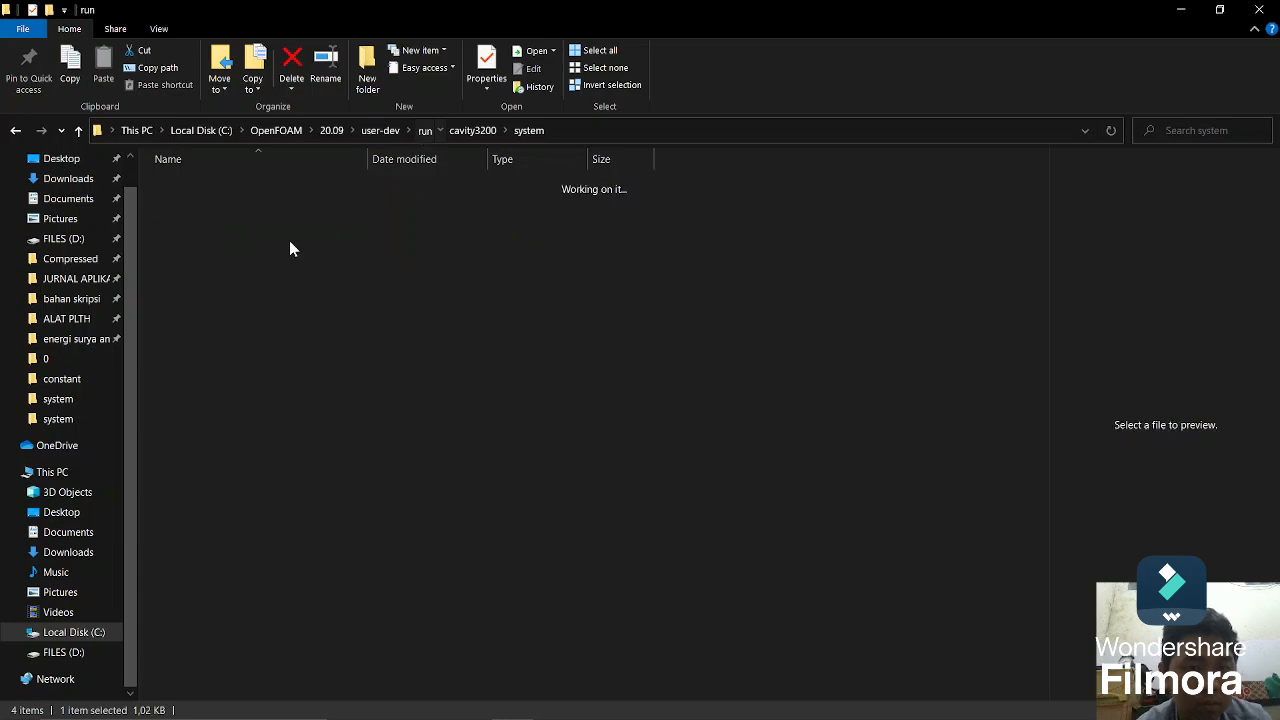
{"action": "double_click", "coordinate": [298, 222]}
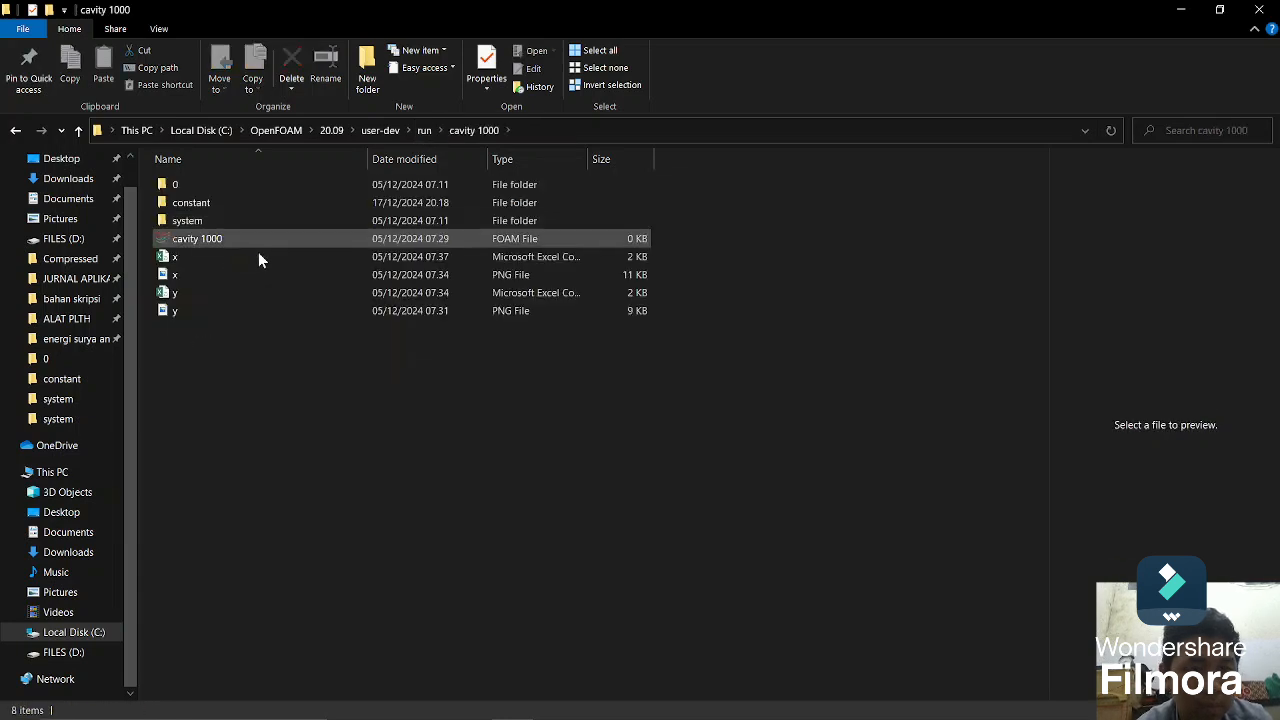
{"action": "double_click", "coordinate": [290, 216]}
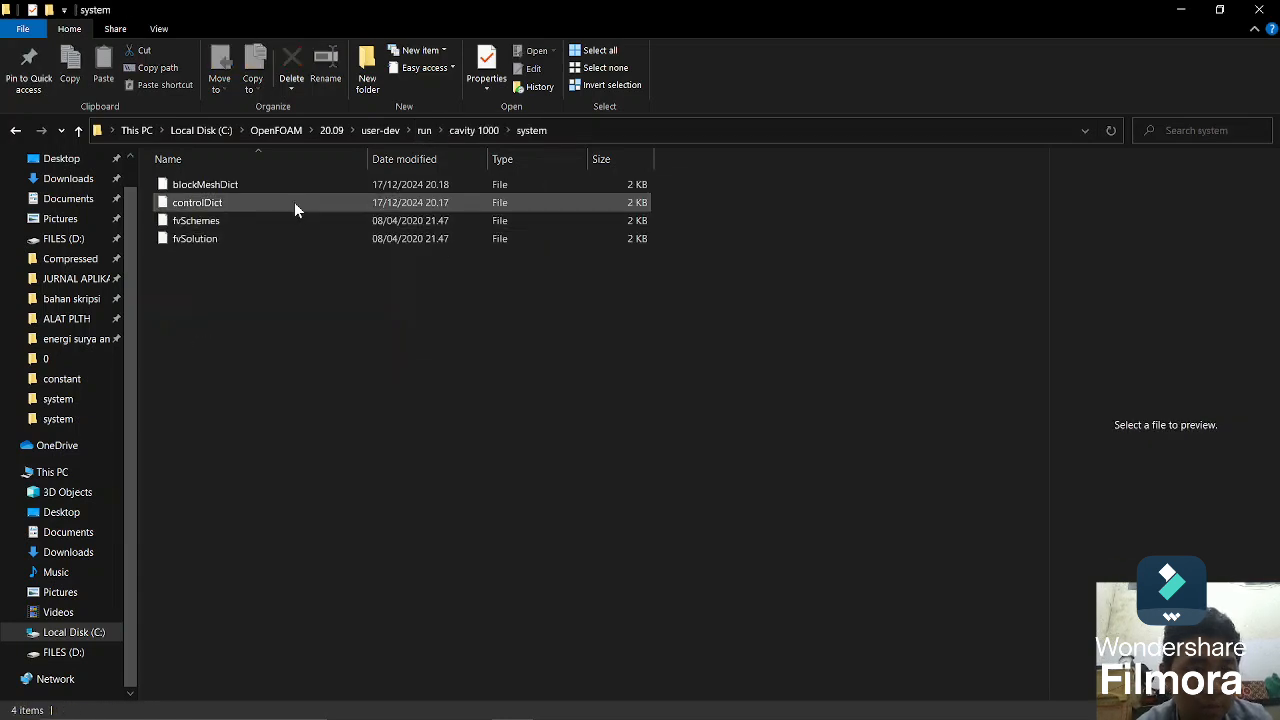
{"action": "left_click", "coordinate": [294, 202]}
{"action": "double_click", "coordinate": [294, 202]}
{"action": "left_click", "coordinate": [623, 293]}
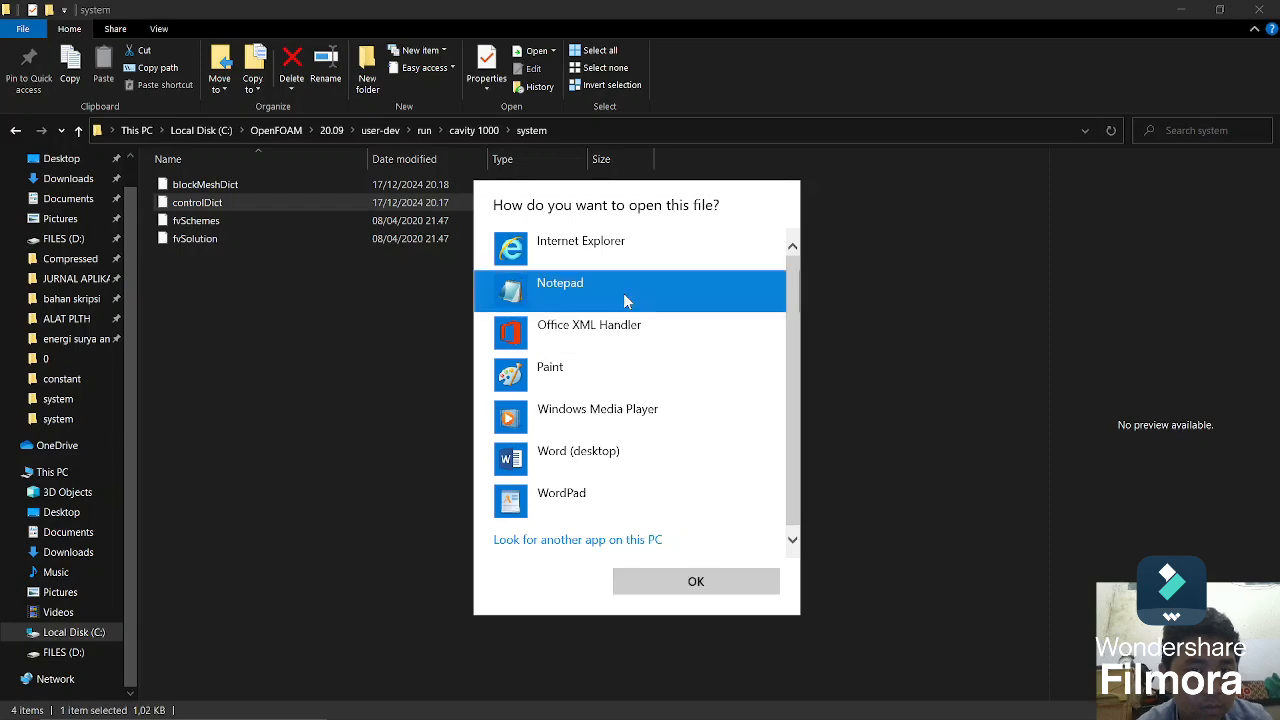
{"action": "double_click", "coordinate": [623, 293]}
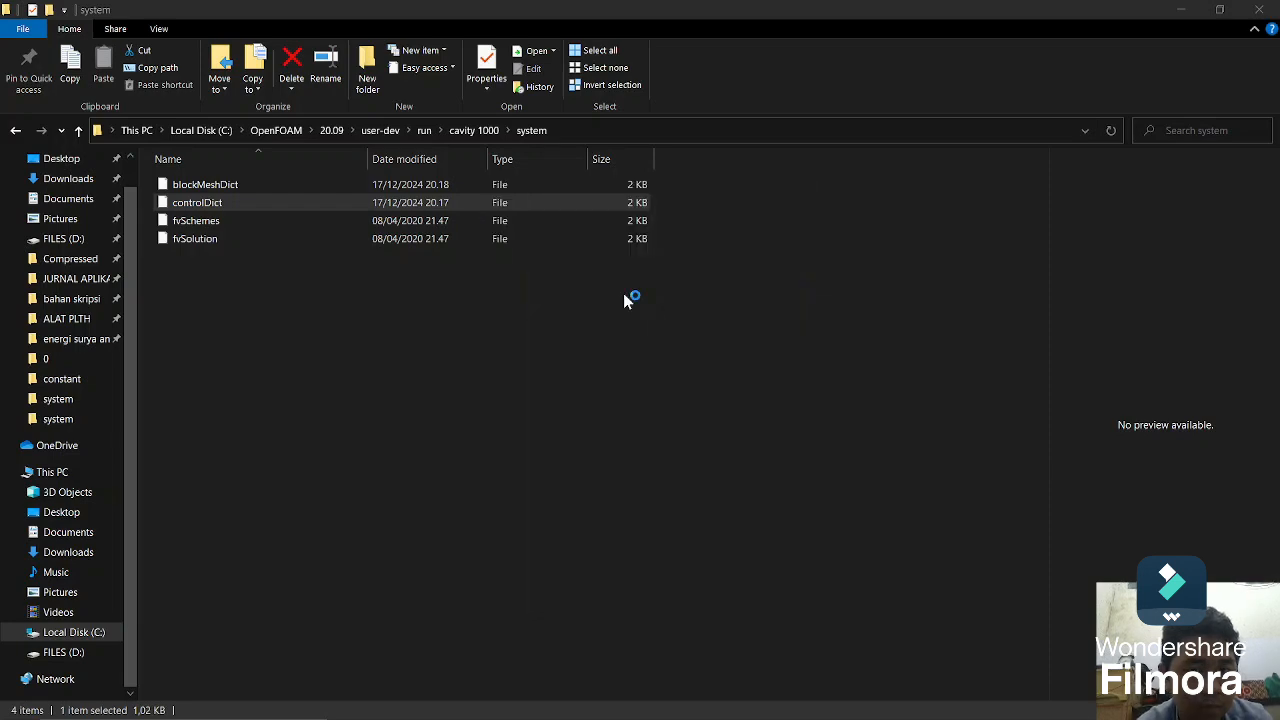
Step: Set deltaT to 0.0039 in the cavity 1000 controlDict
{"action": "left_click_drag", "start_coordinate": [452, 278], "coordinate": [452, 383]}
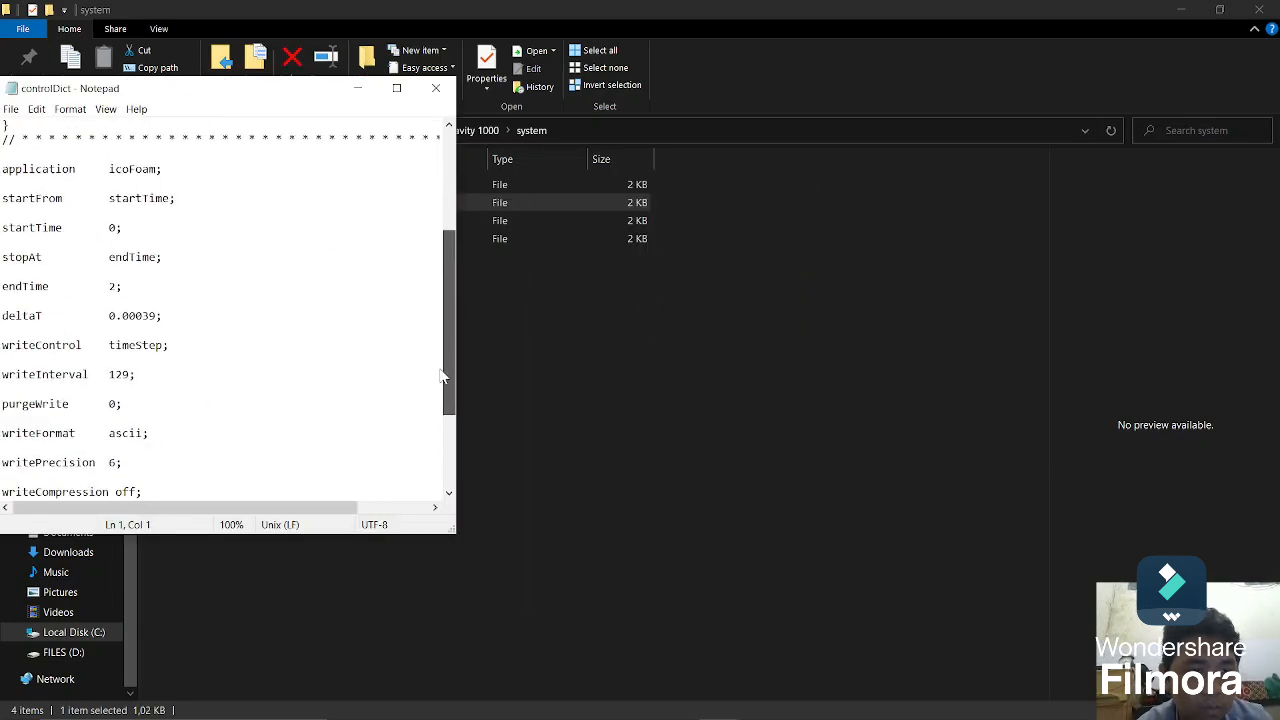
{"action": "left_click", "coordinate": [158, 304]}
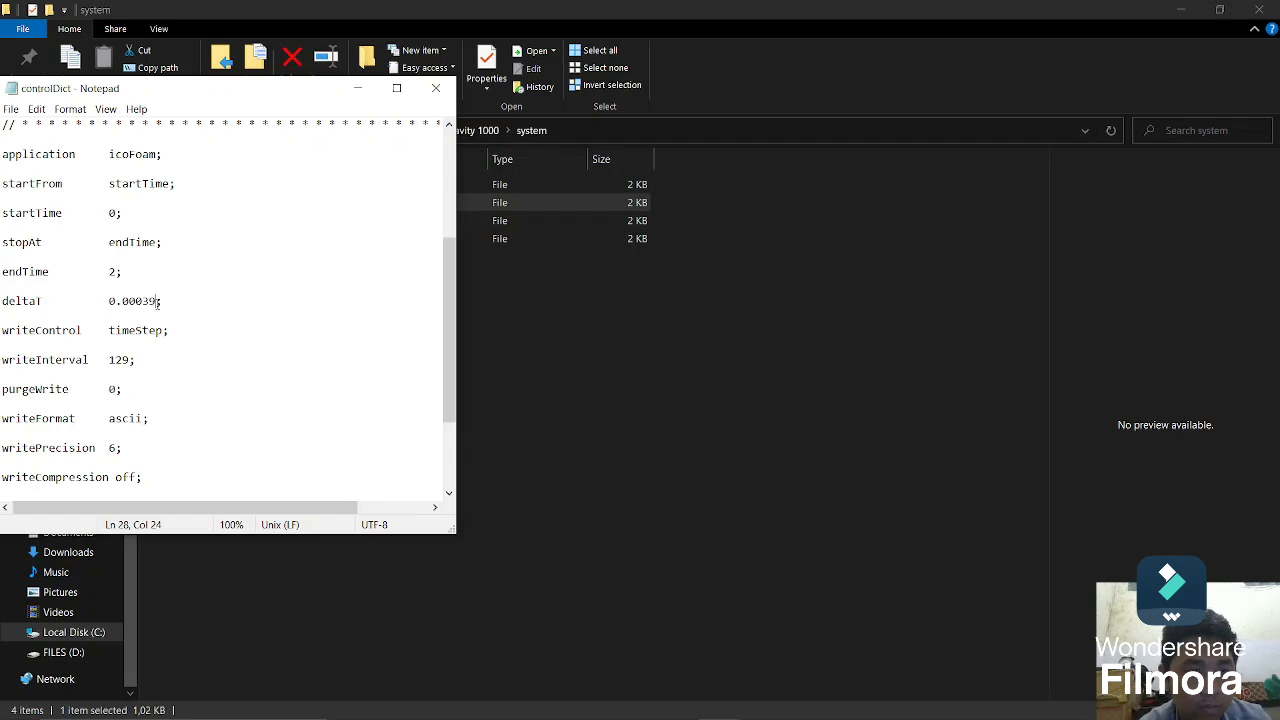
{"action": "key", "text": "shift+Left"}
{"action": "key", "text": "shift+Left"}
{"action": "key", "text": "shift+Left"}
{"action": "key", "text": "shift+Left"}
{"action": "key", "text": "shift+Left"}
{"action": "key", "text": "shift+Left"}
{"action": "key", "text": "shift+Left"}
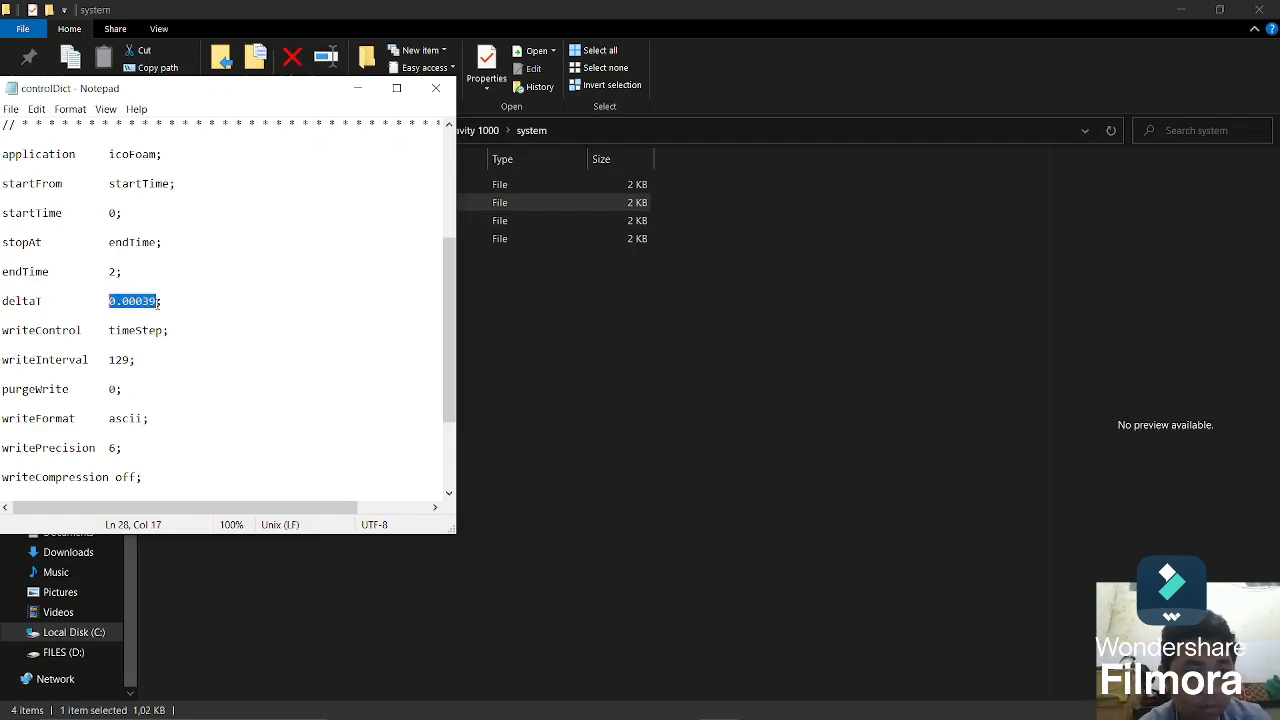
{"action": "type", "text": "0.0039"}
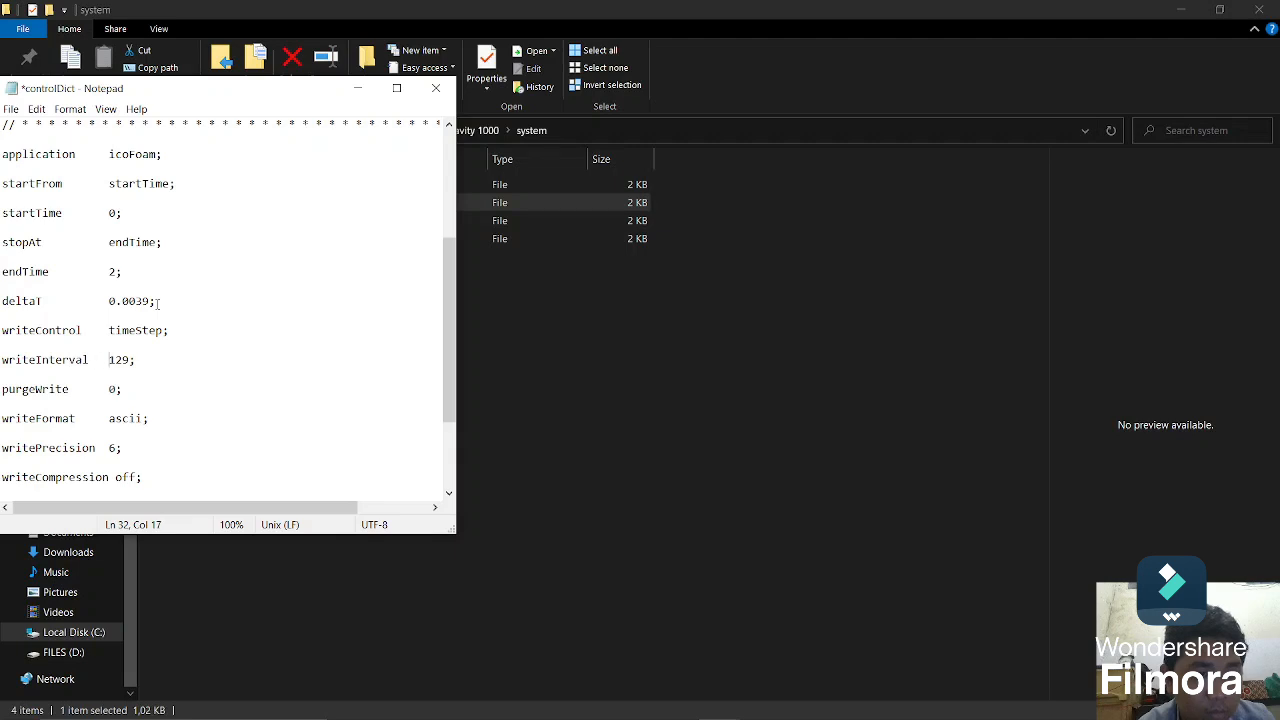
Step: Set writeInterval to 128 in controlDict, then save the file and close the remaining Notepad windows
{"action": "key", "text": "BackSpace"}
{"action": "type", "text": "8"}
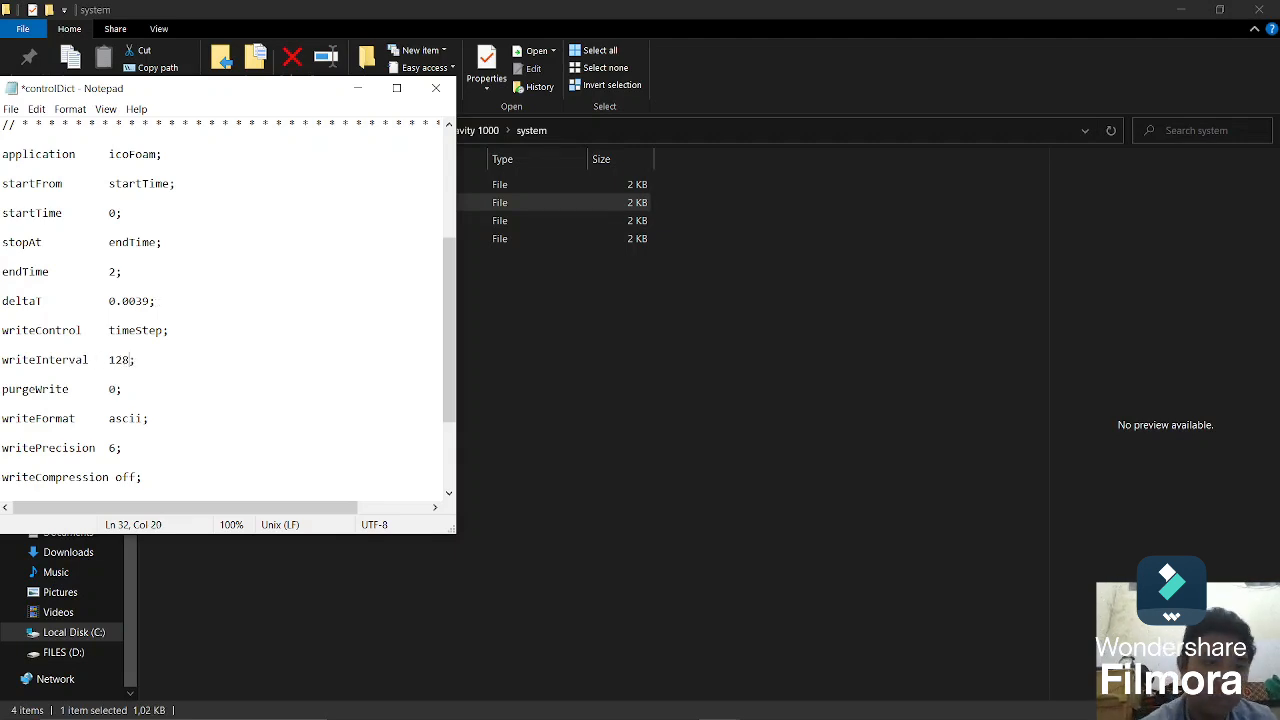
{"action": "left_click", "coordinate": [10, 108]}
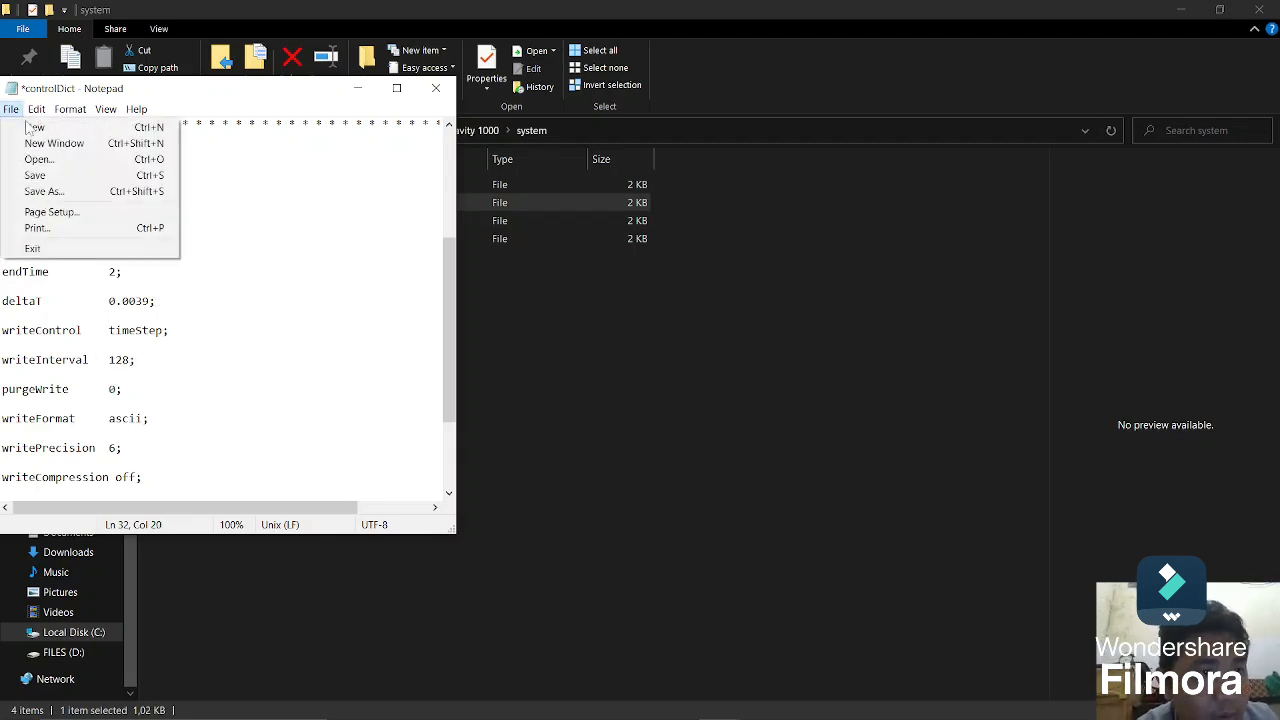
{"action": "left_click", "coordinate": [40, 172]}
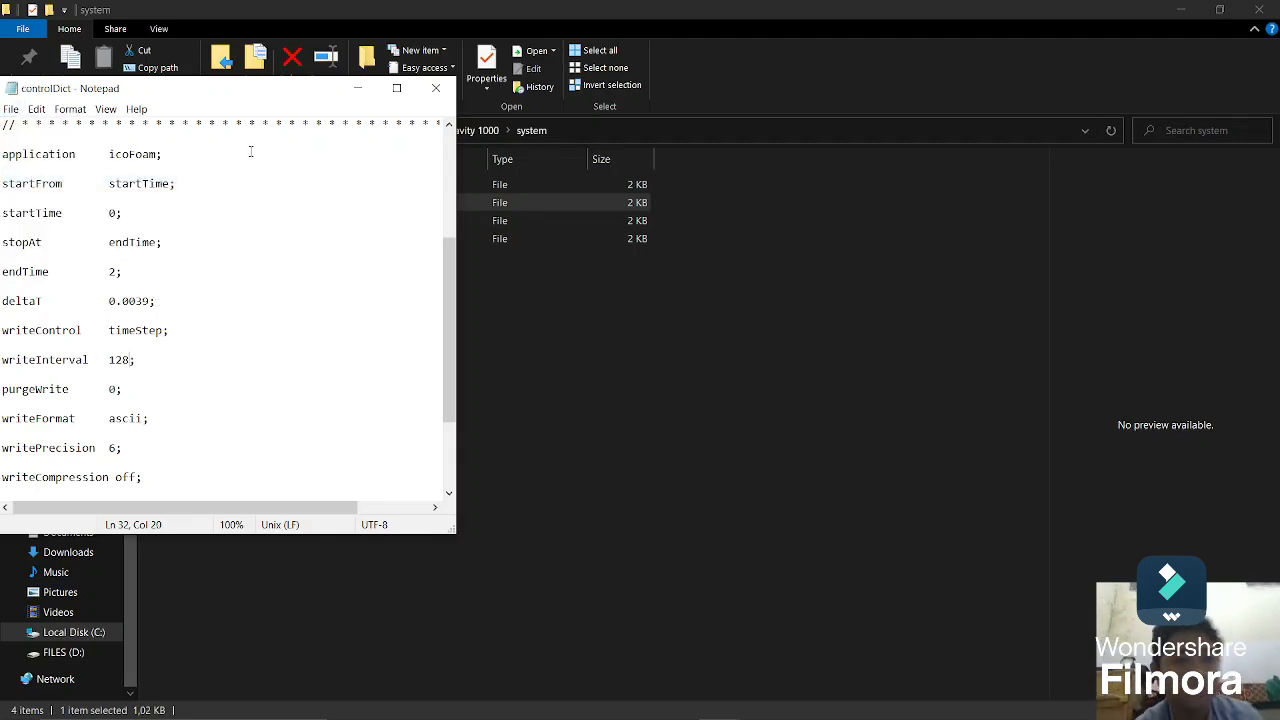
{"action": "left_click", "coordinate": [436, 88]}
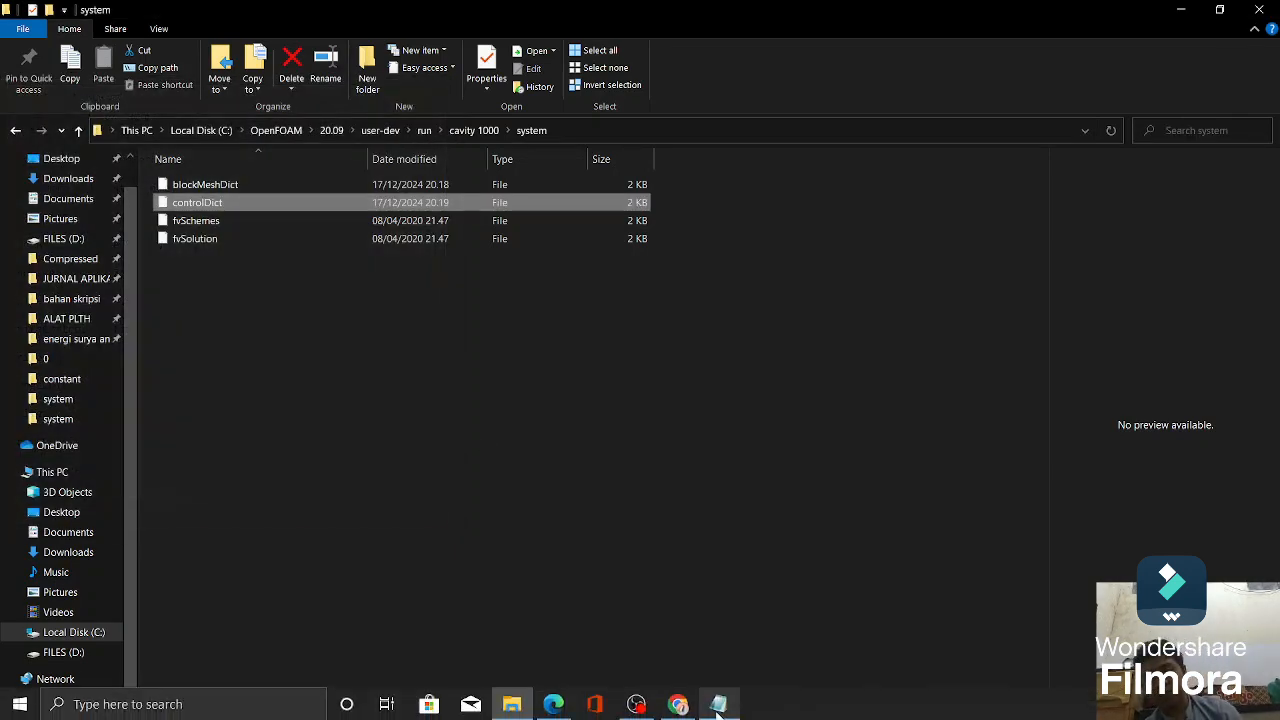
{"action": "mouse_move", "coordinate": [718, 704]}
{"action": "left_click", "coordinate": [761, 573]}
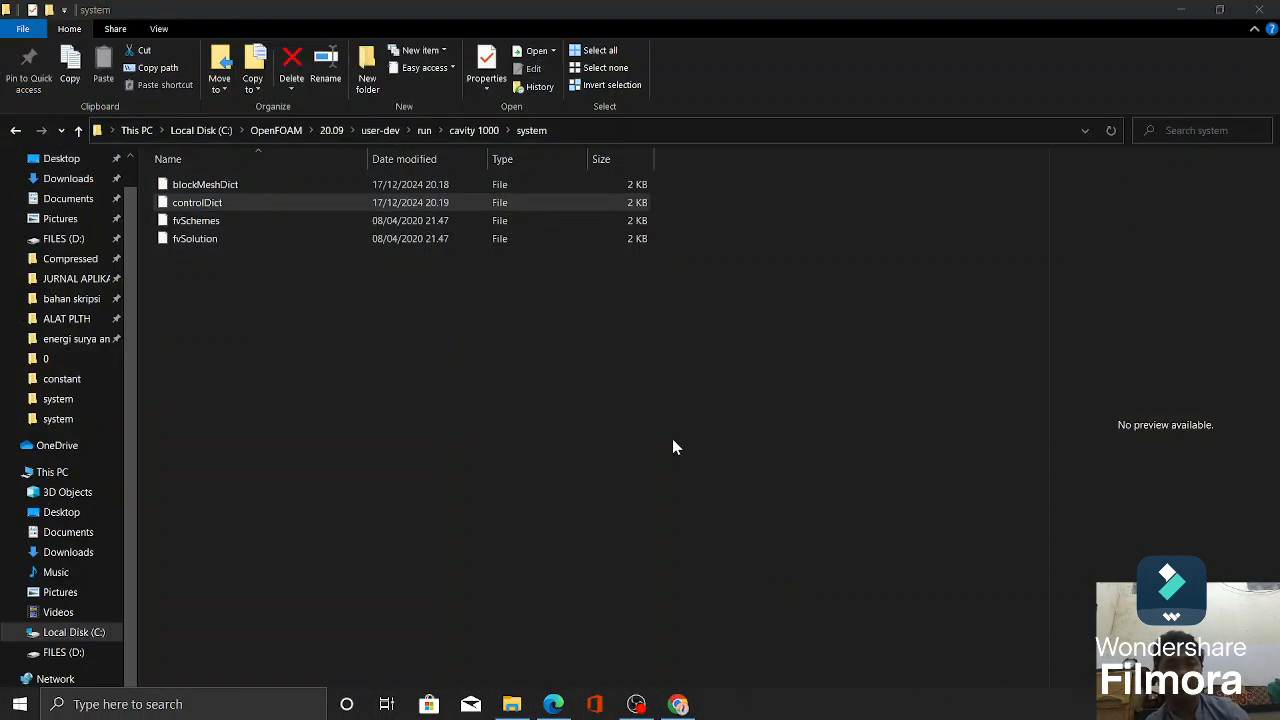
Step: Open the cavity 1000 case's fvSchemes in Notepad, review the discretisation schemes, and close it
{"action": "double_click", "coordinate": [497, 226]}
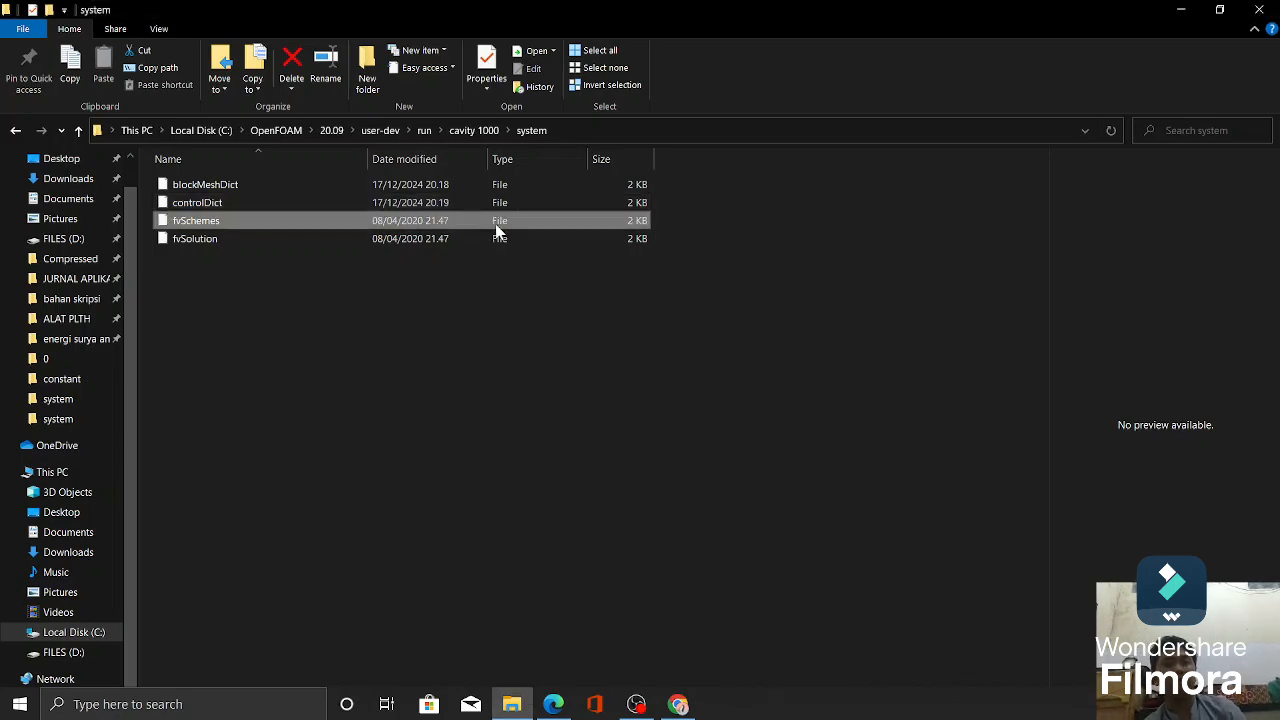
{"action": "left_click", "coordinate": [523, 285]}
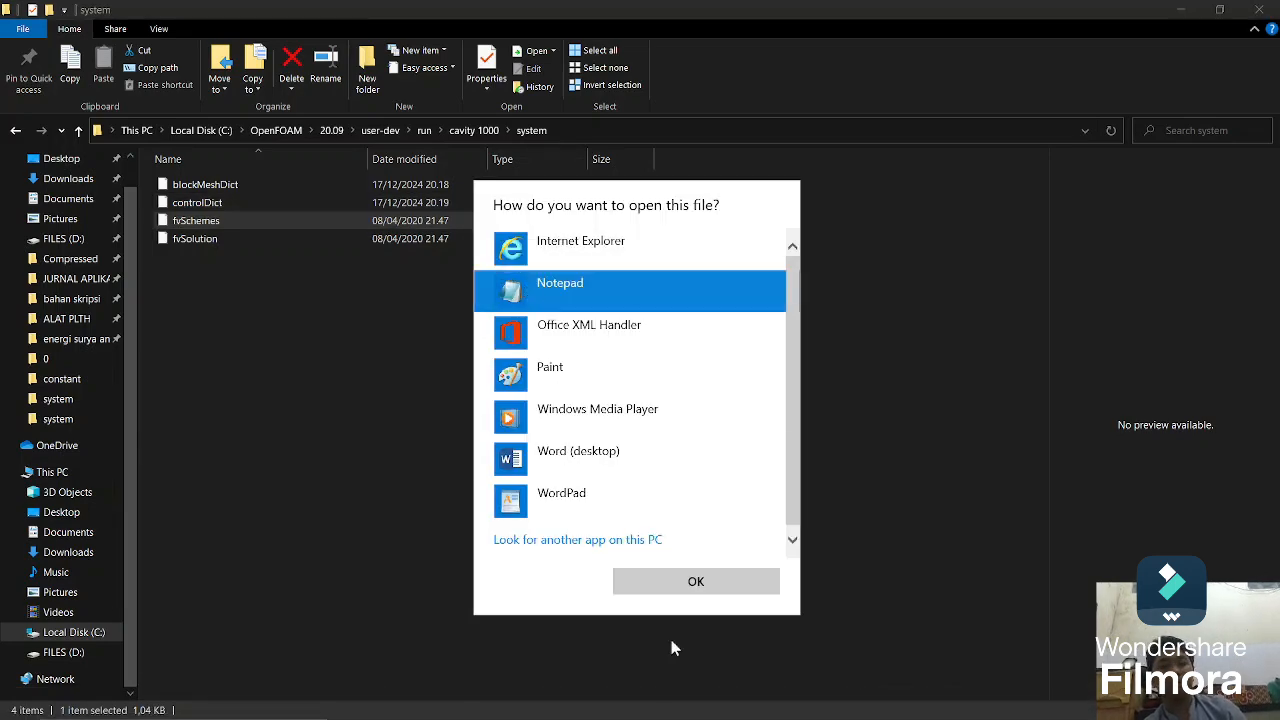
{"action": "left_click", "coordinate": [686, 584]}
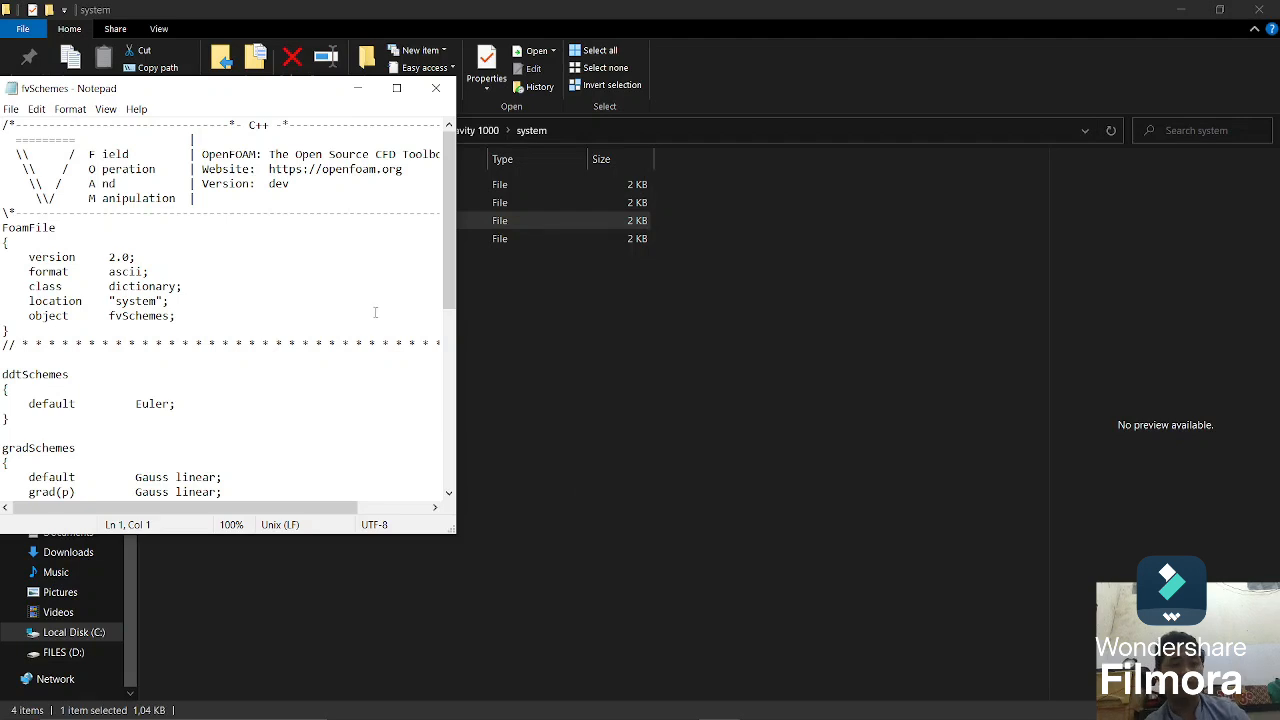
{"action": "left_click_drag", "start_coordinate": [441, 244], "coordinate": [455, 112]}
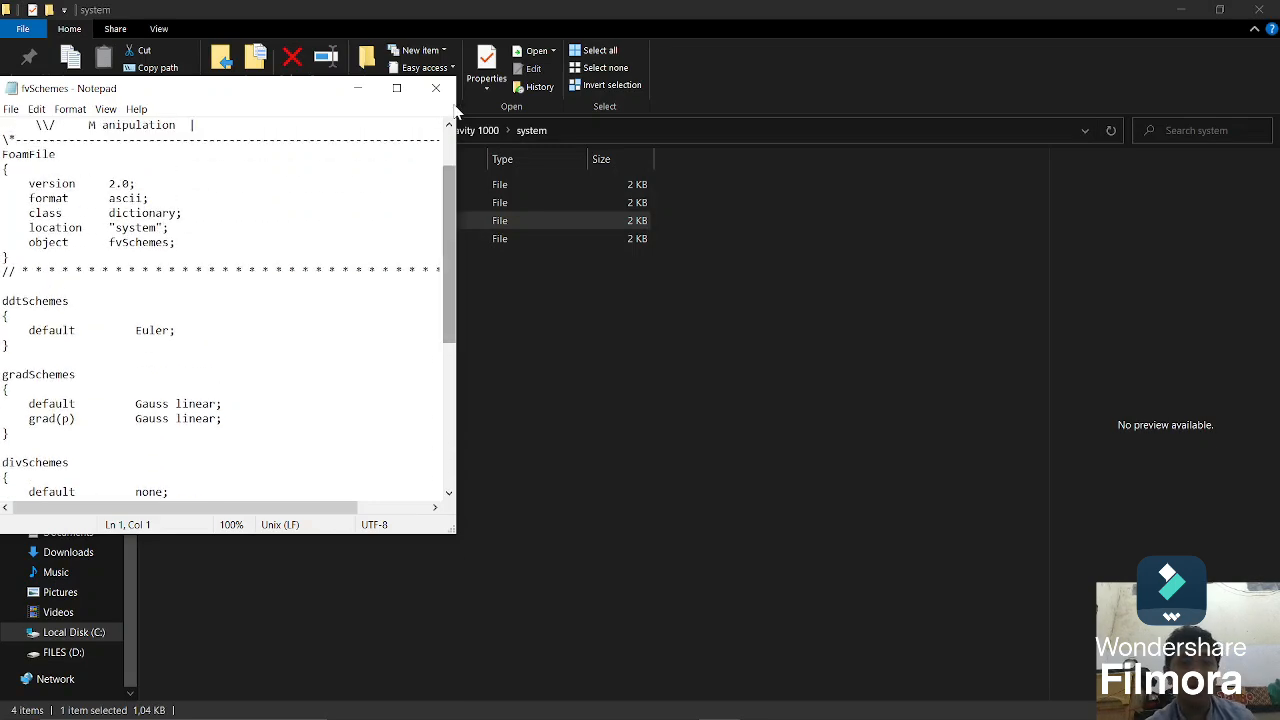
{"action": "left_click", "coordinate": [436, 88]}
Step: Open the cavity 1000 case's fvSolution in Notepad, review the p, pFinal and U solver settings, and close it
{"action": "double_click", "coordinate": [411, 238]}
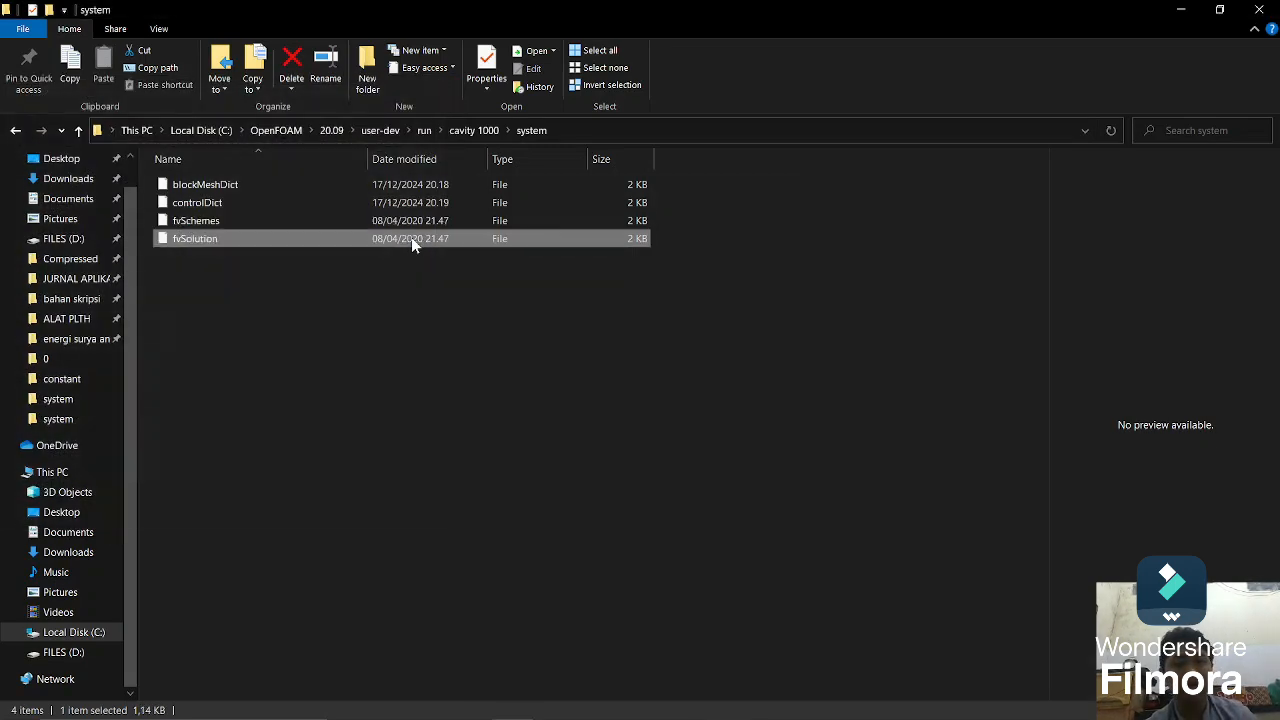
{"action": "double_click", "coordinate": [515, 283]}
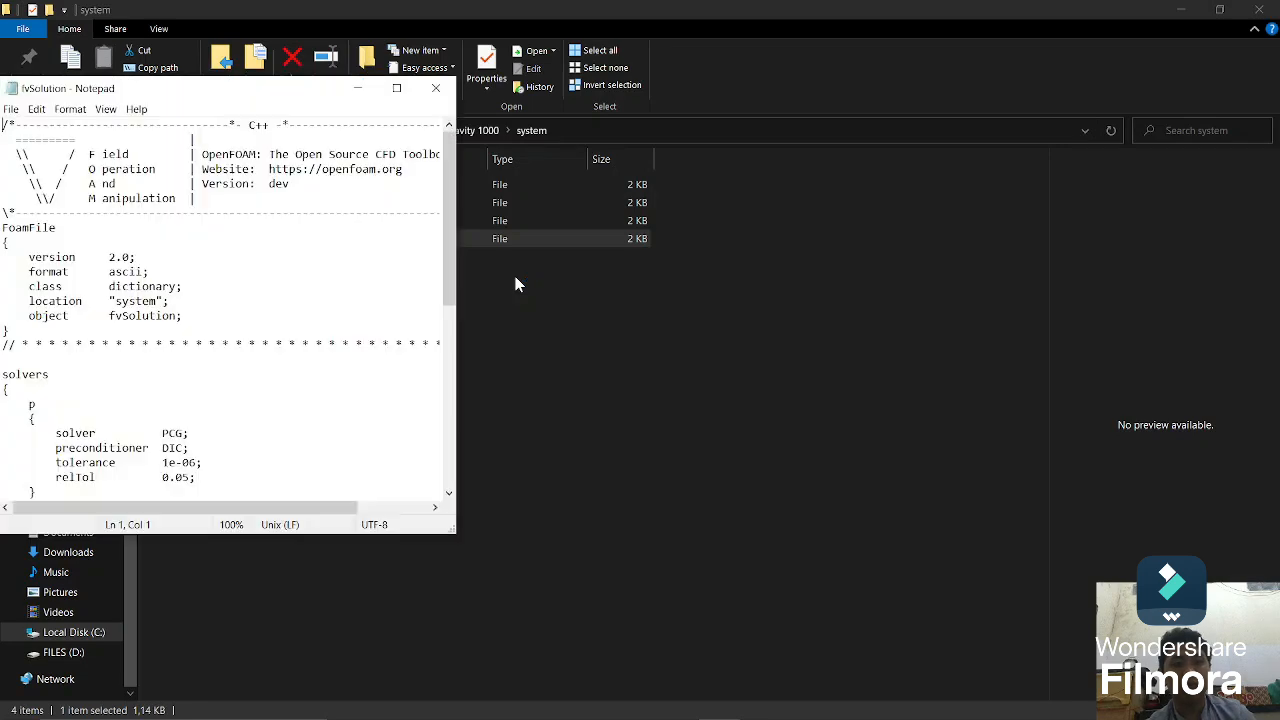
{"action": "left_click_drag", "start_coordinate": [445, 248], "coordinate": [449, 344]}
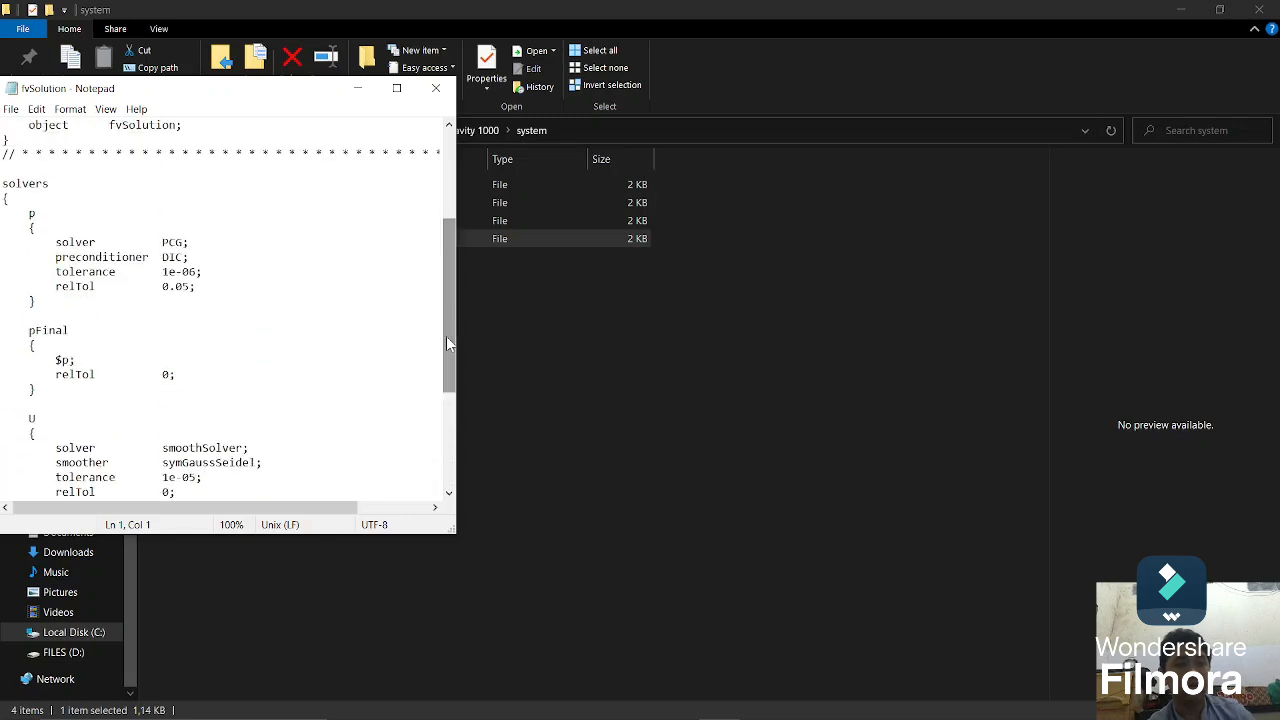
{"action": "left_click", "coordinate": [436, 88]}
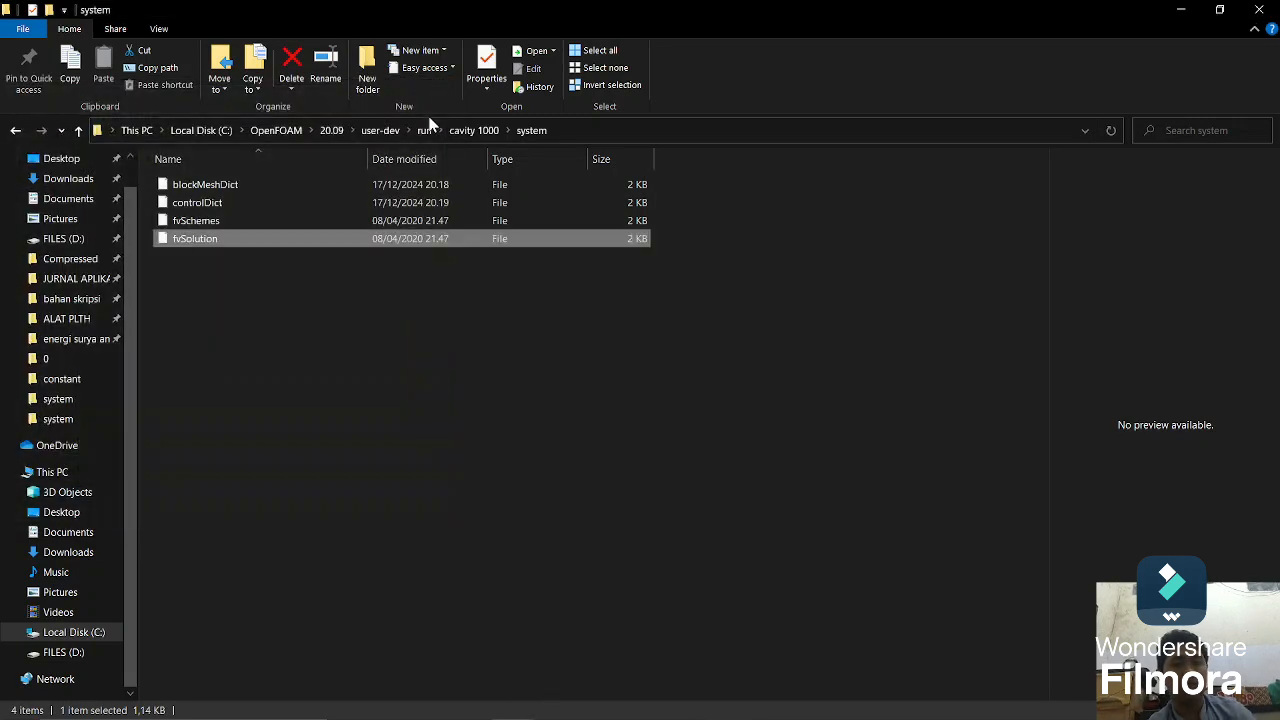
Step: Open transportProperties from the cavity 1000 case's constant folder in Notepad to check the nu value
{"action": "left_click", "coordinate": [425, 131]}
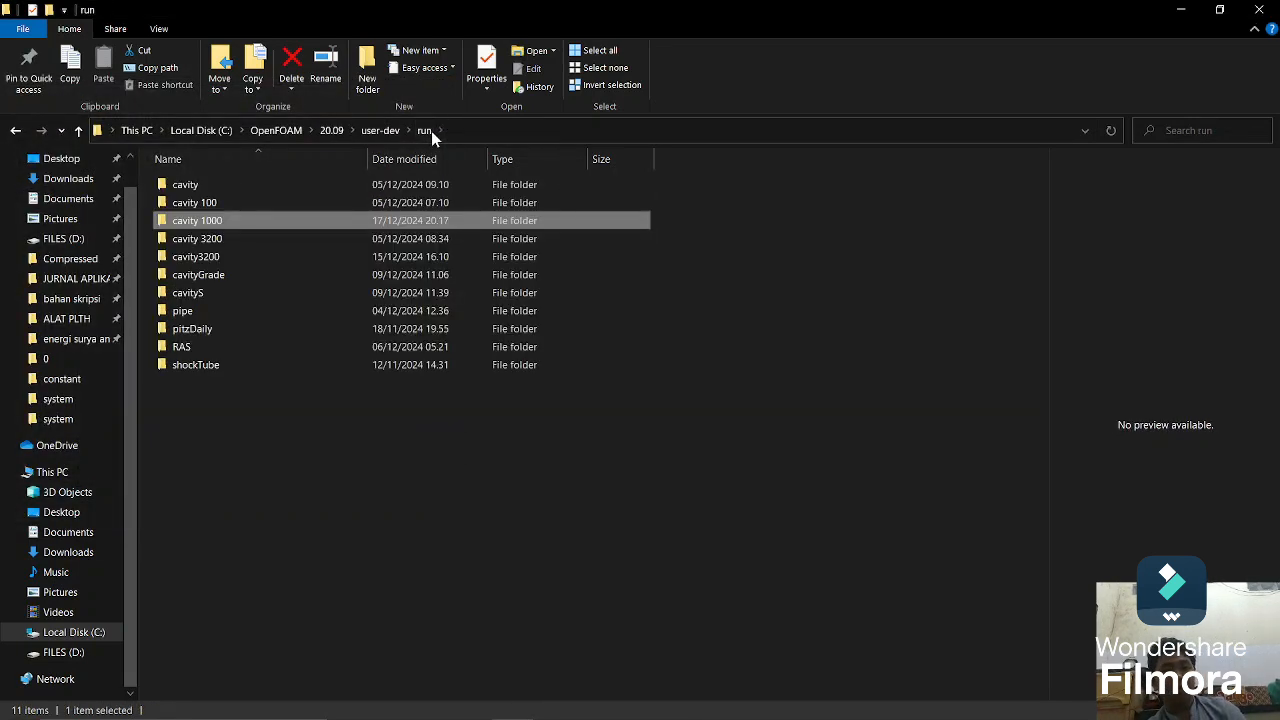
{"action": "double_click", "coordinate": [348, 220]}
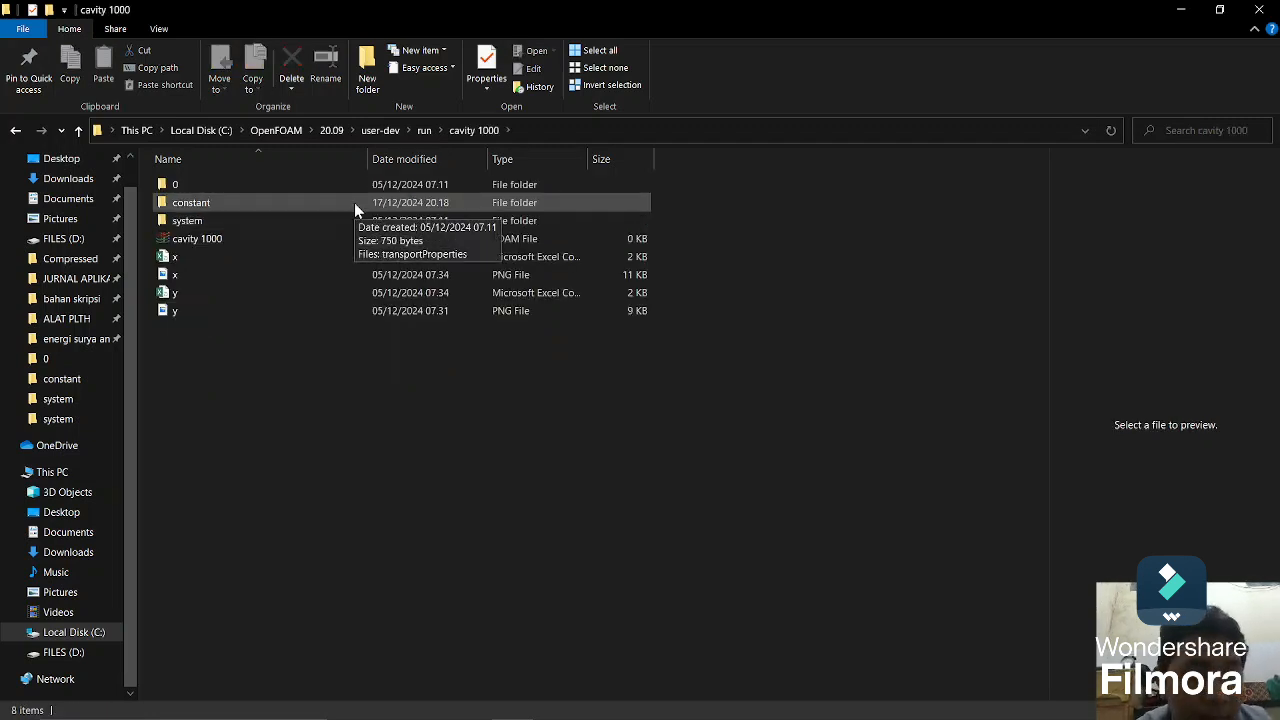
{"action": "double_click", "coordinate": [354, 202]}
{"action": "double_click", "coordinate": [363, 188]}
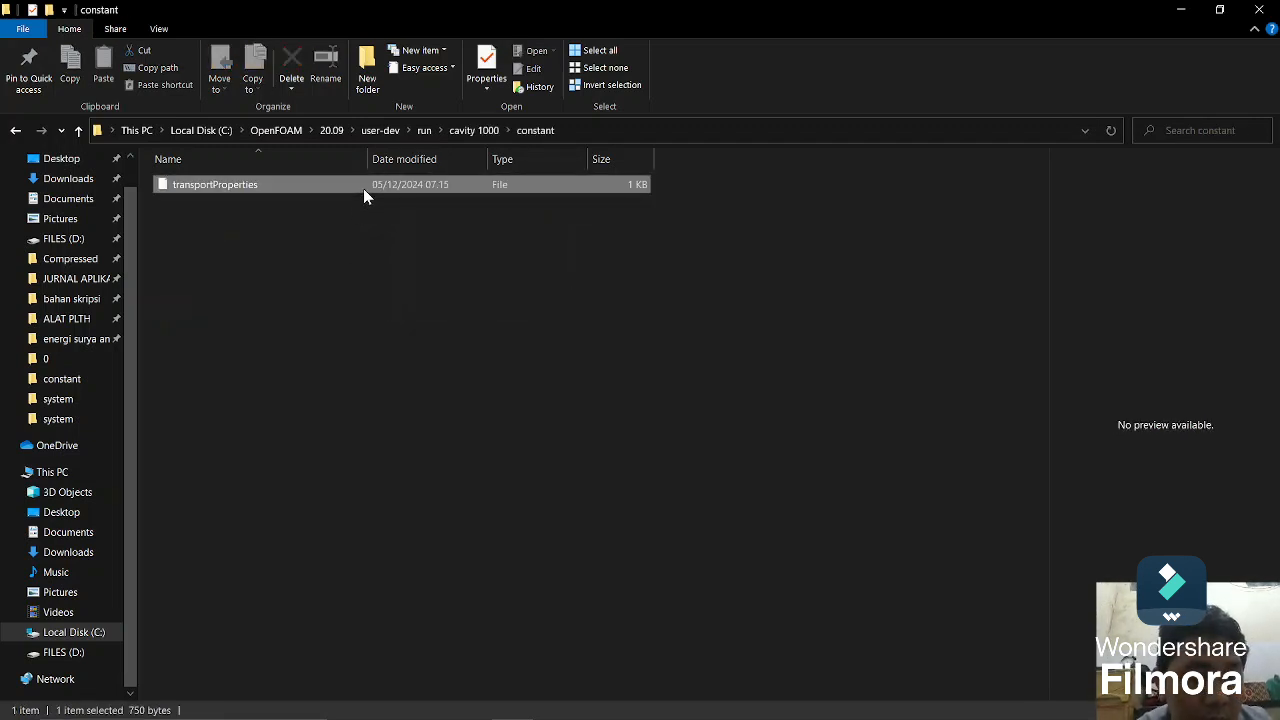
{"action": "left_click", "coordinate": [591, 287]}
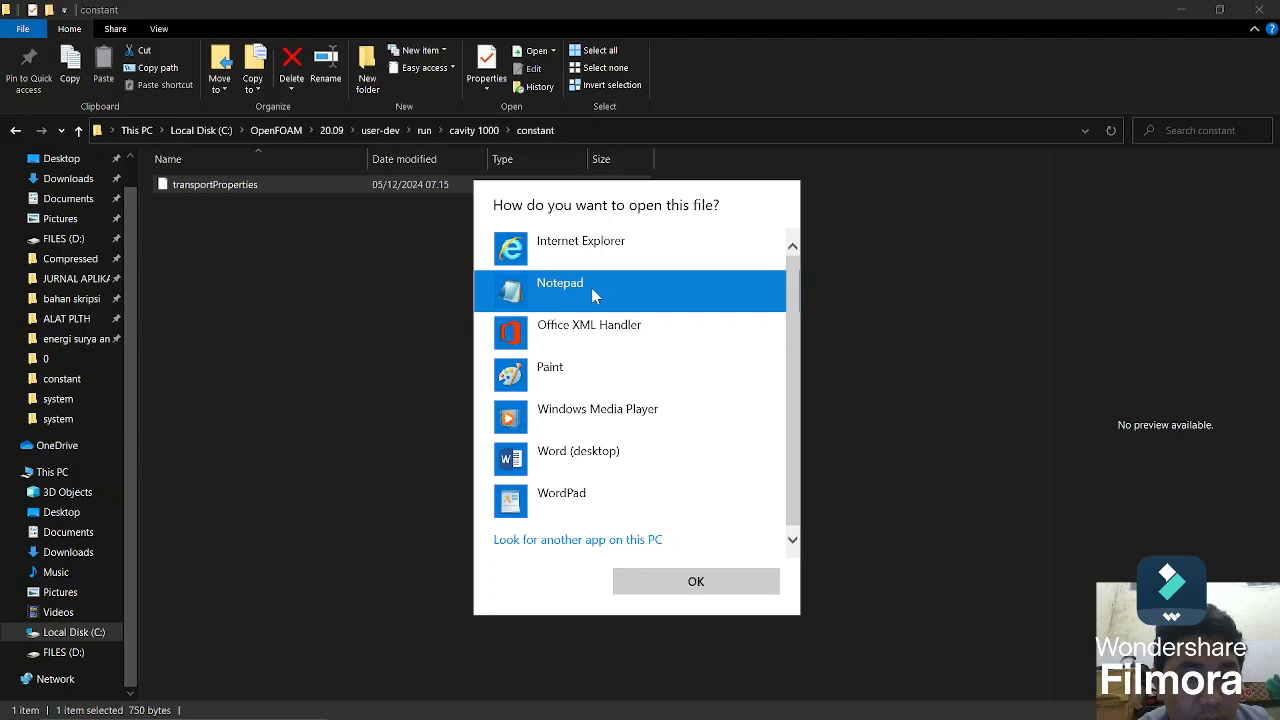
{"action": "left_click", "coordinate": [648, 582]}
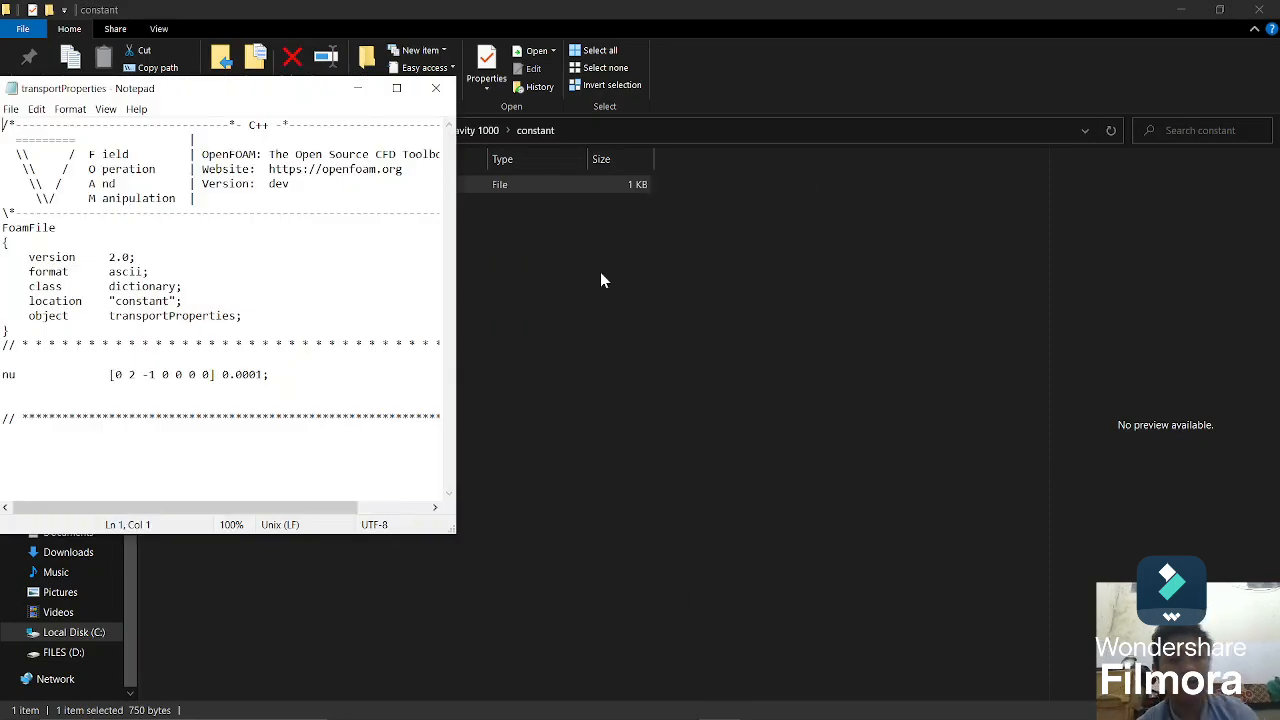
Step: Switch to the OpenFOAM User Guide PDF in Edge, arrange it side by side with transportProperties, and place the text cursor at the nu value
{"action": "mouse_move", "coordinate": [540, 715]}
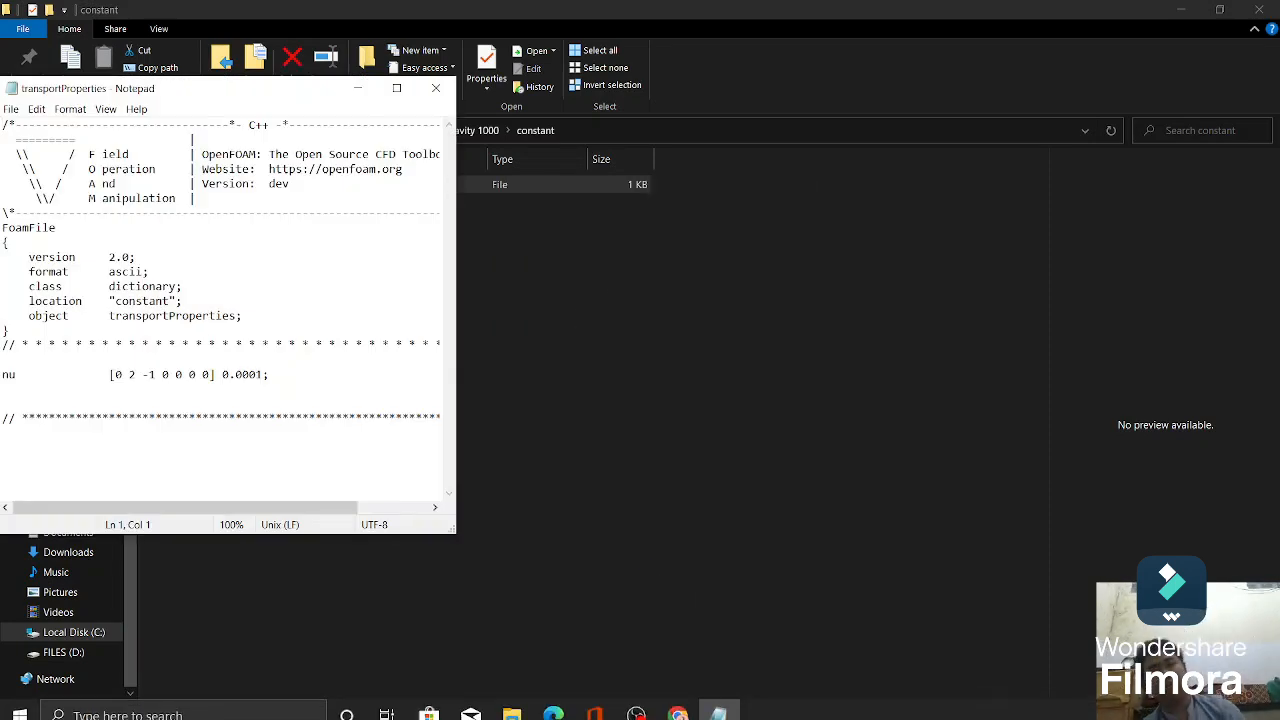
{"action": "left_click", "coordinate": [553, 705]}
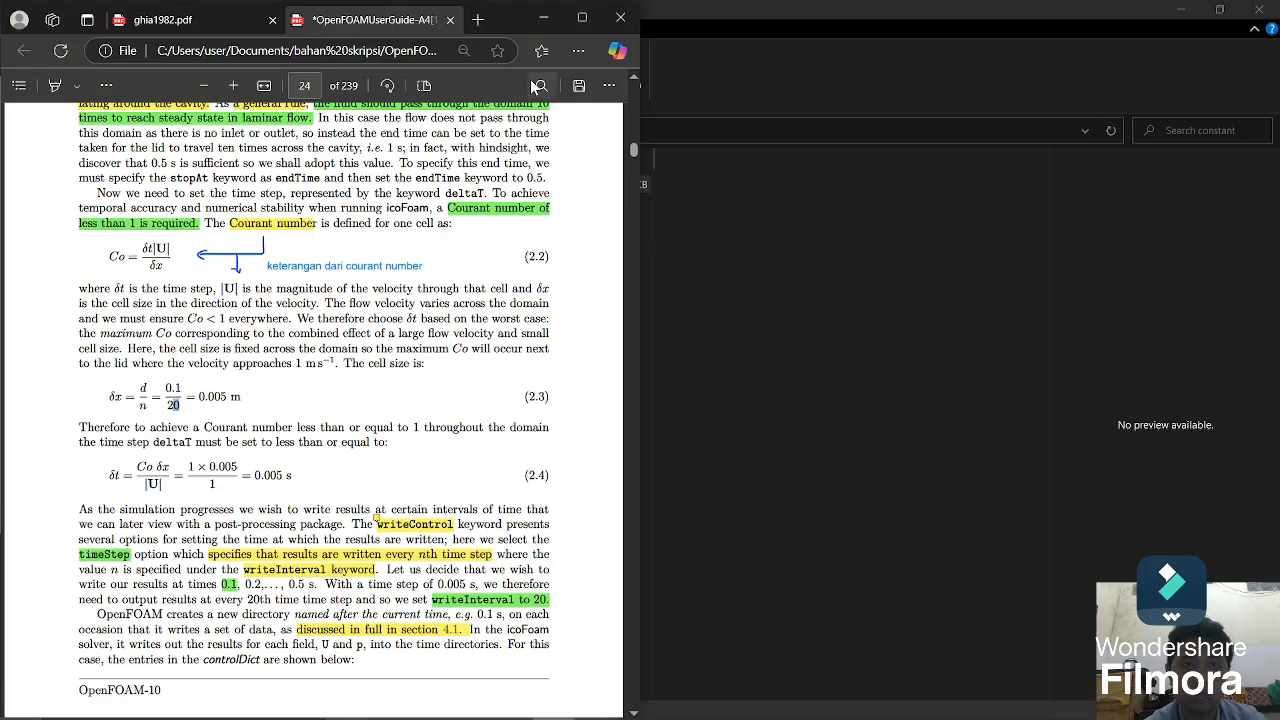
{"action": "key", "text": "super+Right"}
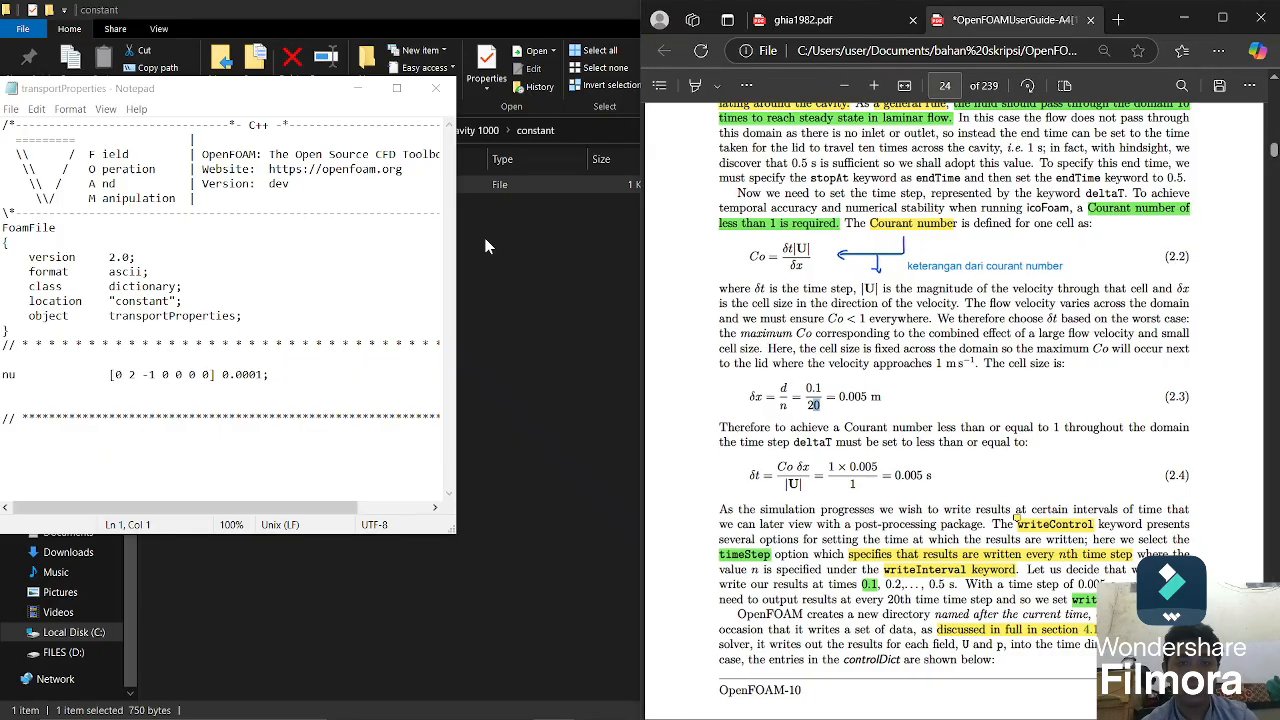
{"action": "left_click", "coordinate": [165, 258]}
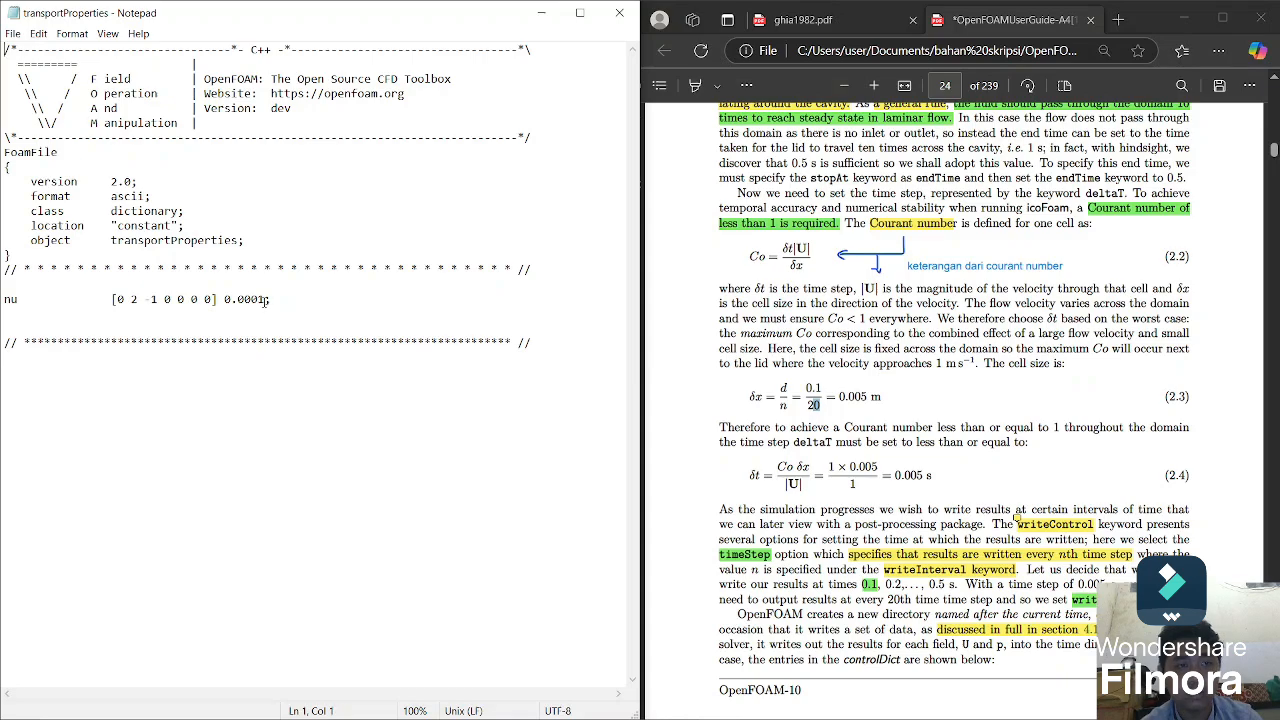
{"action": "left_click", "coordinate": [265, 300]}
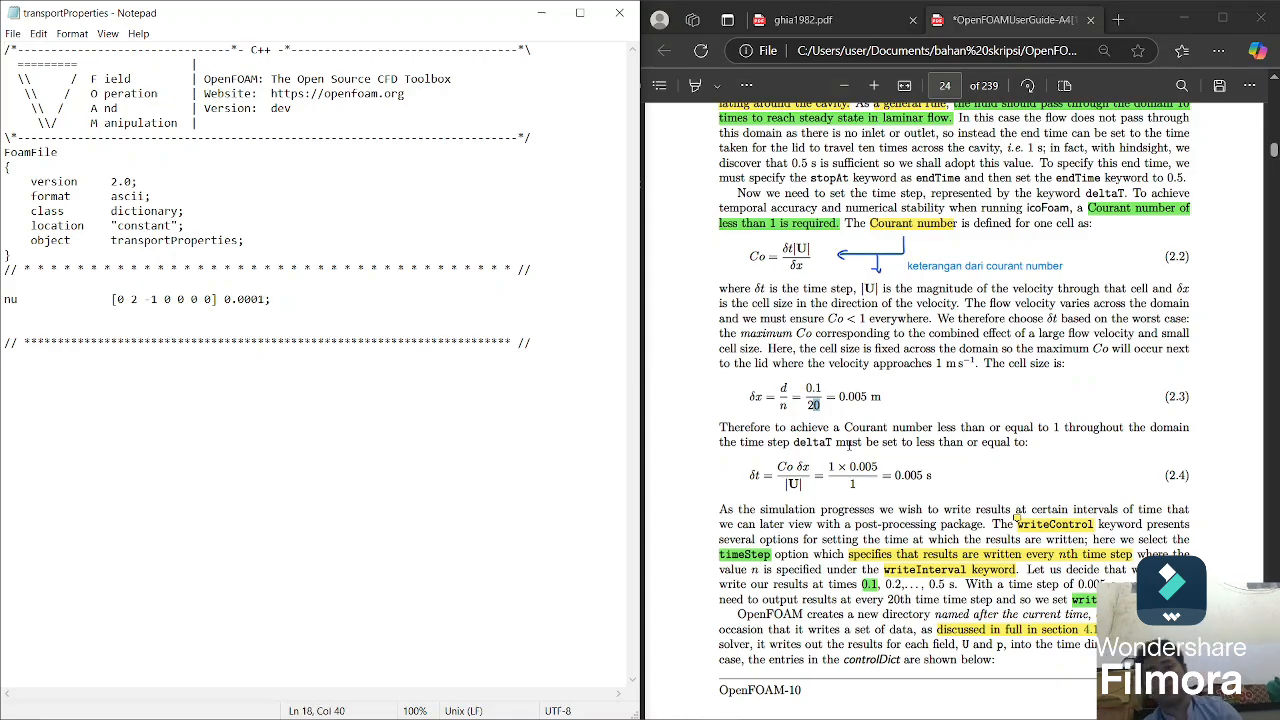
Step: Look through the user guide's lid-driven cavity tutorial for the section on kinematic viscosity nu and the Reynolds number equation
{"action": "left_click", "coordinate": [724, 376]}
{"action": "scroll", "coordinate": [850, 446], "scroll_direction": "down", "scroll_amount": 12}
{"action": "scroll", "coordinate": [850, 446], "scroll_direction": "up", "scroll_amount": 4}
{"action": "scroll", "coordinate": [849, 446], "scroll_direction": "down", "scroll_amount": 20}
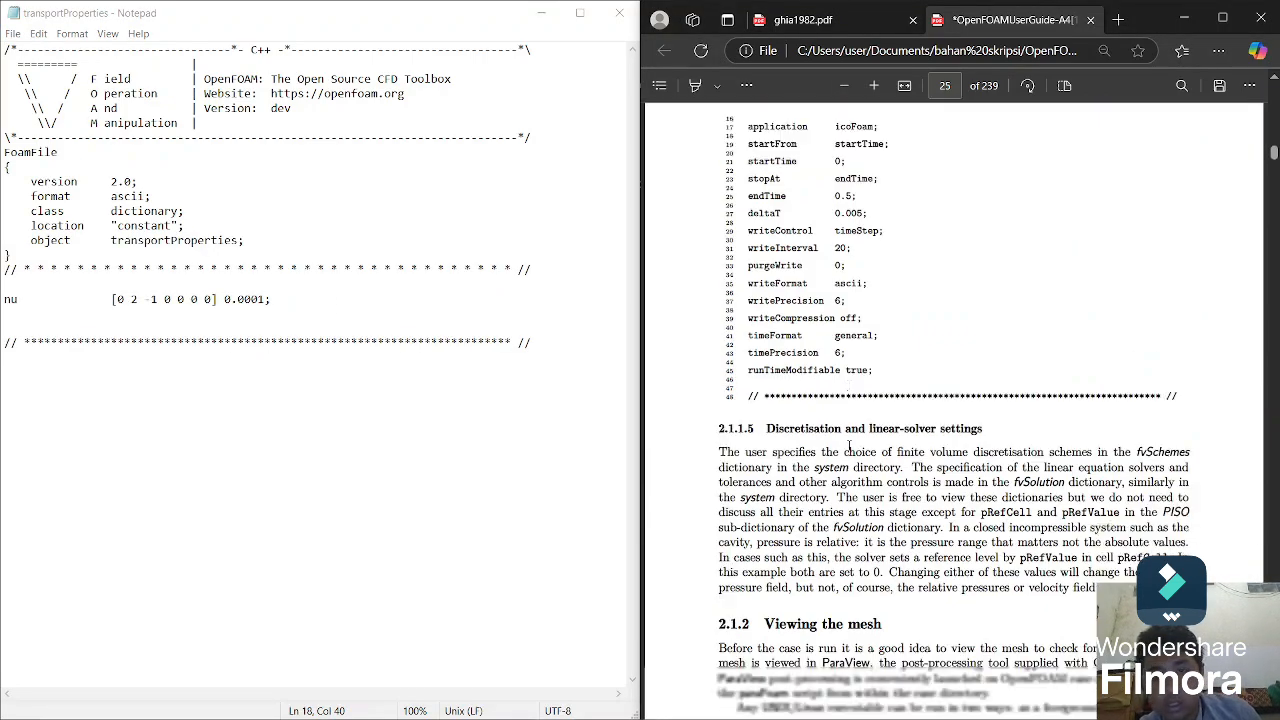
{"action": "scroll", "coordinate": [849, 446], "scroll_direction": "down", "scroll_amount": 20}
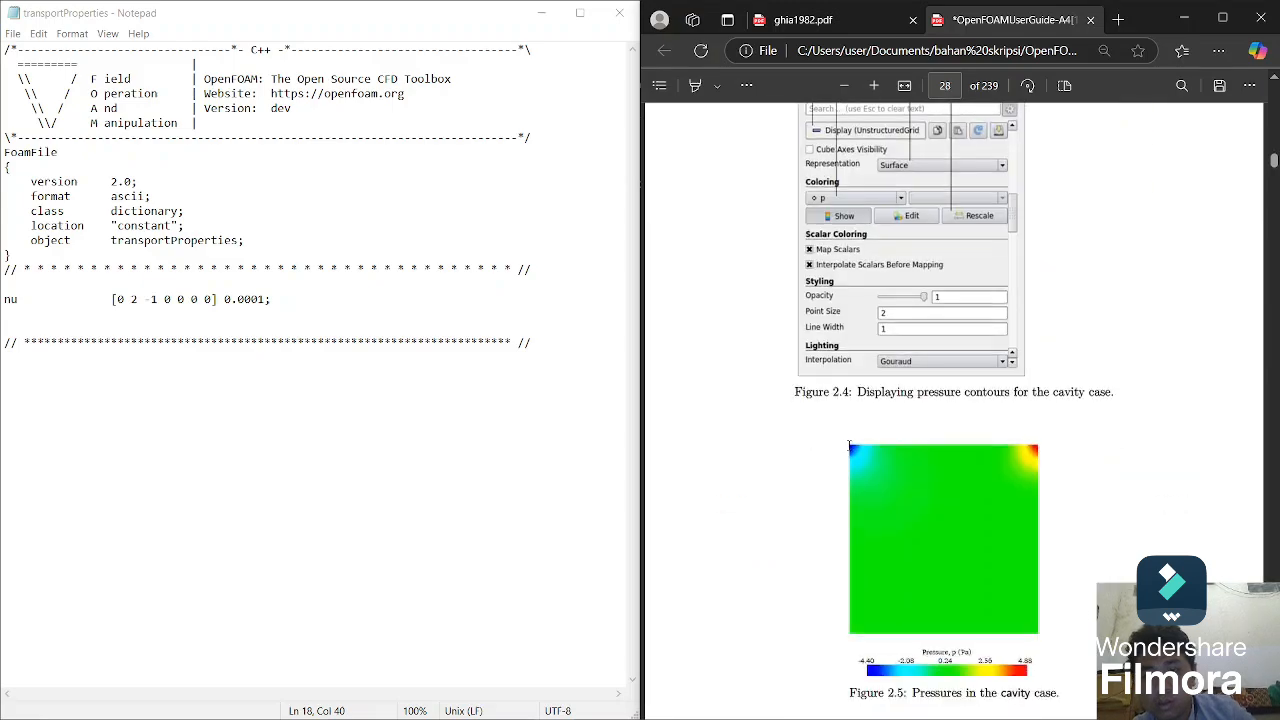
{"action": "scroll", "coordinate": [849, 446], "scroll_direction": "down", "scroll_amount": 12}
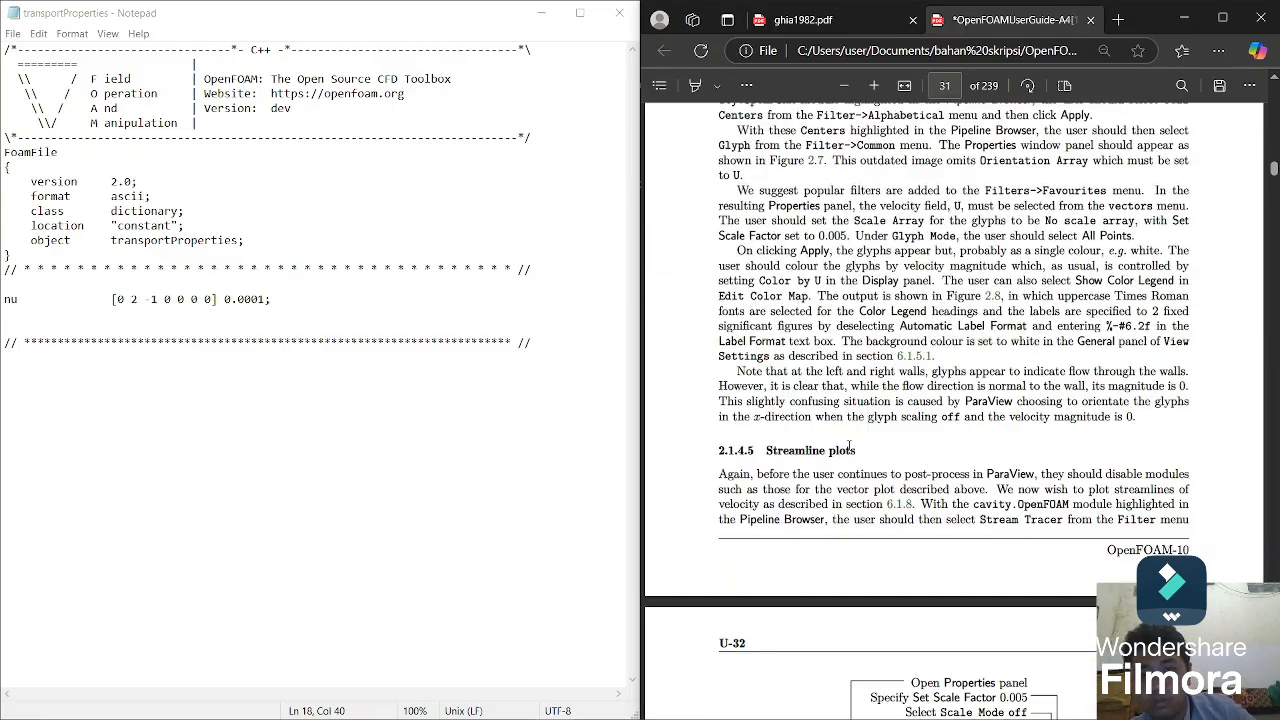
{"action": "scroll", "coordinate": [849, 446], "scroll_direction": "down", "scroll_amount": 10}
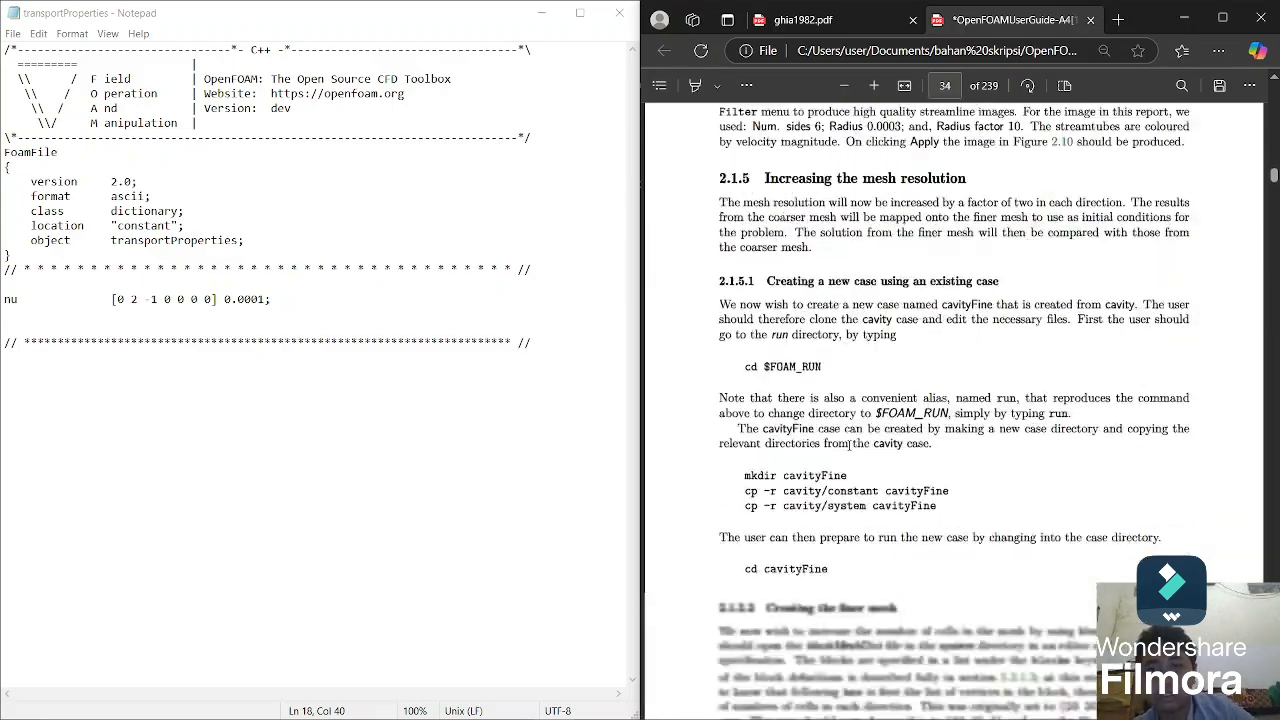
{"action": "scroll", "coordinate": [849, 446], "scroll_direction": "up", "scroll_amount": 6}
{"action": "scroll", "coordinate": [849, 446], "scroll_direction": "down", "scroll_amount": 4}
{"action": "scroll", "coordinate": [849, 446], "scroll_direction": "down", "scroll_amount": 12}
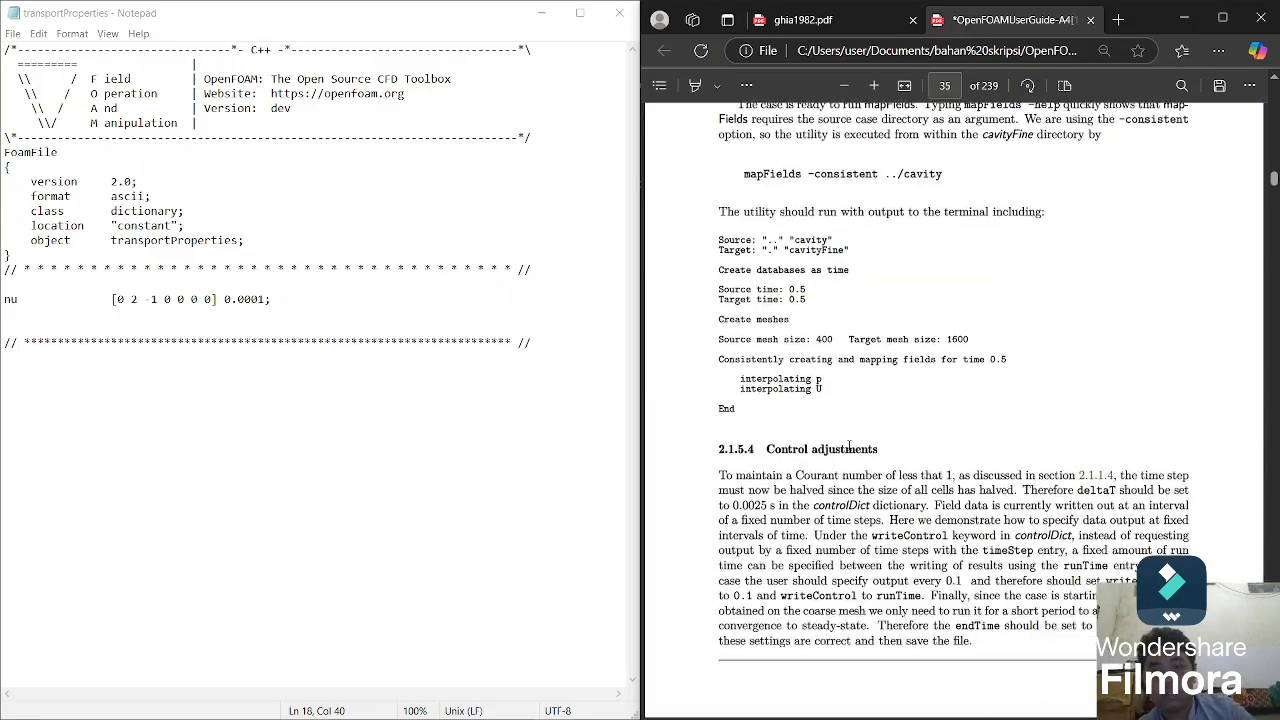
{"action": "scroll", "coordinate": [849, 446], "scroll_direction": "down", "scroll_amount": 20}
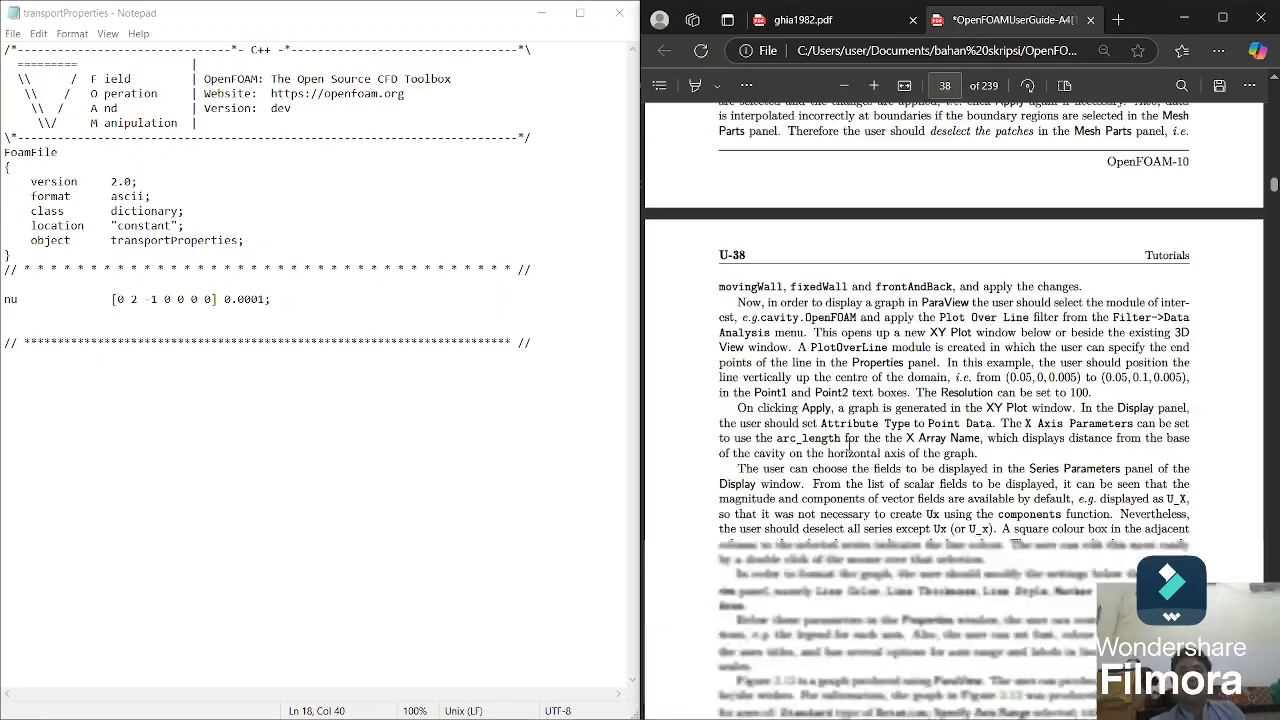
{"action": "scroll", "coordinate": [849, 446], "scroll_direction": "down", "scroll_amount": 12}
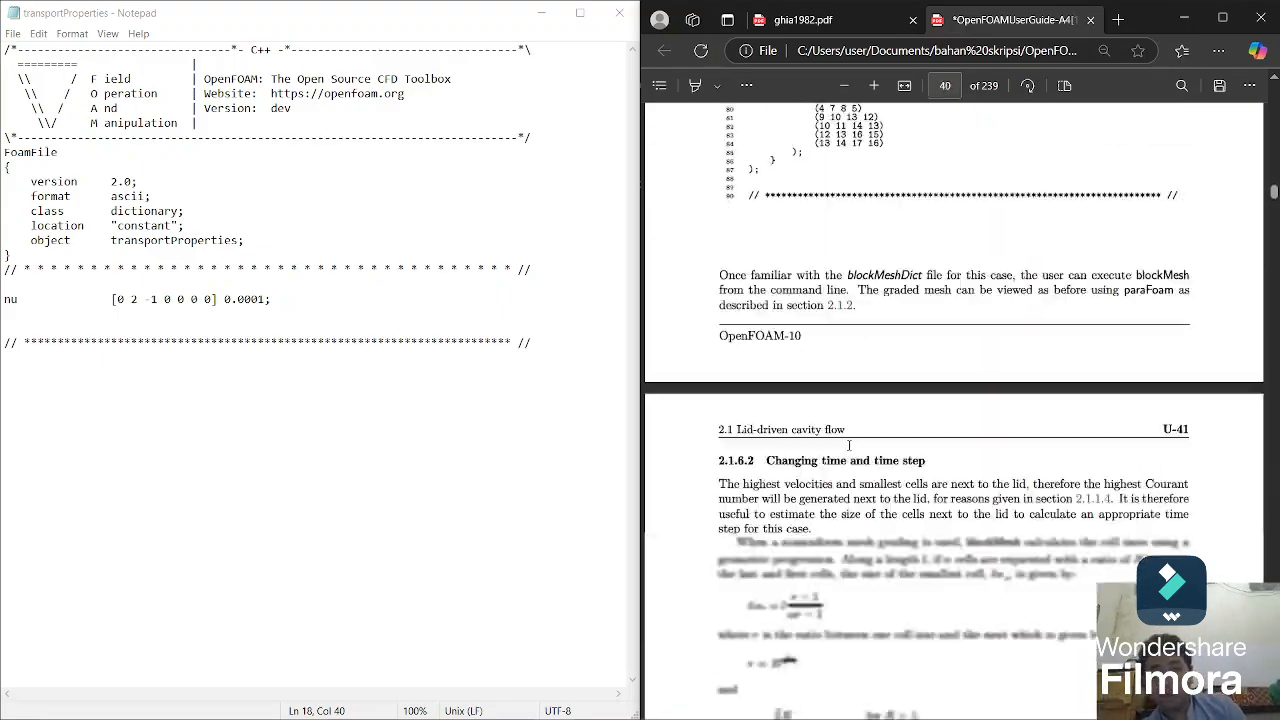
{"action": "scroll", "coordinate": [849, 446], "scroll_direction": "down", "scroll_amount": 10}
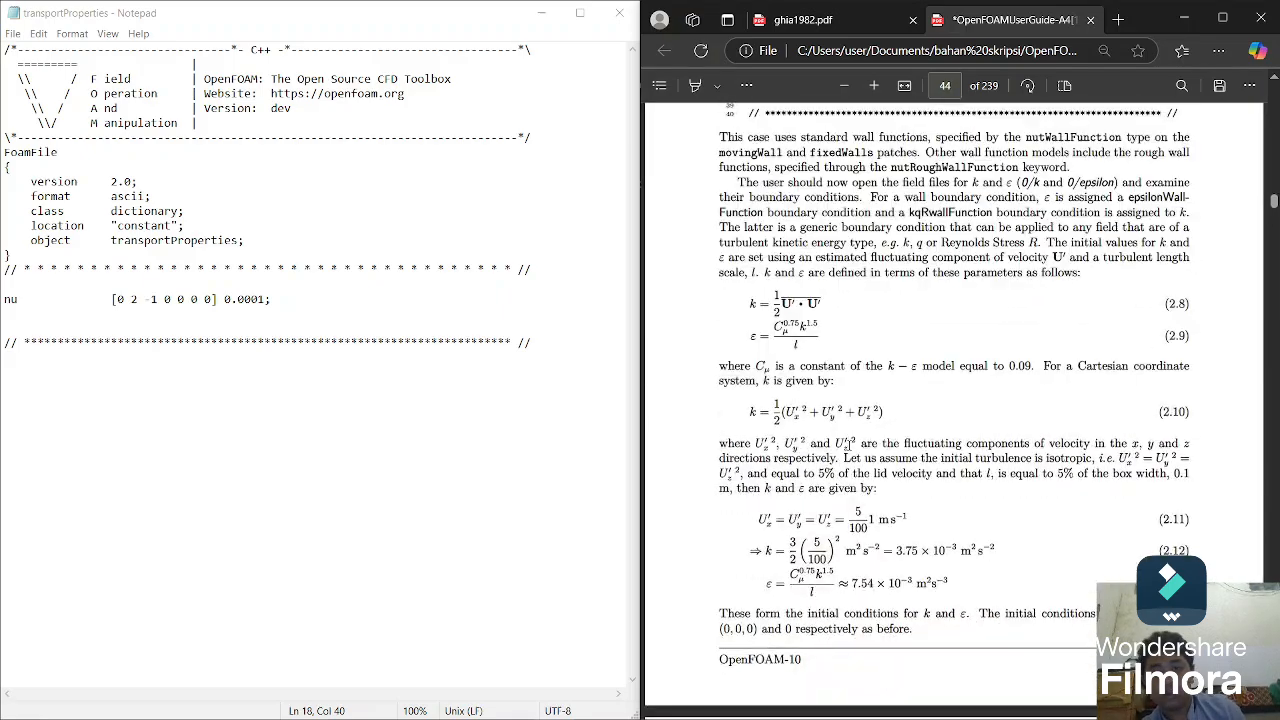
{"action": "scroll", "coordinate": [849, 446], "scroll_direction": "up", "scroll_amount": 20}
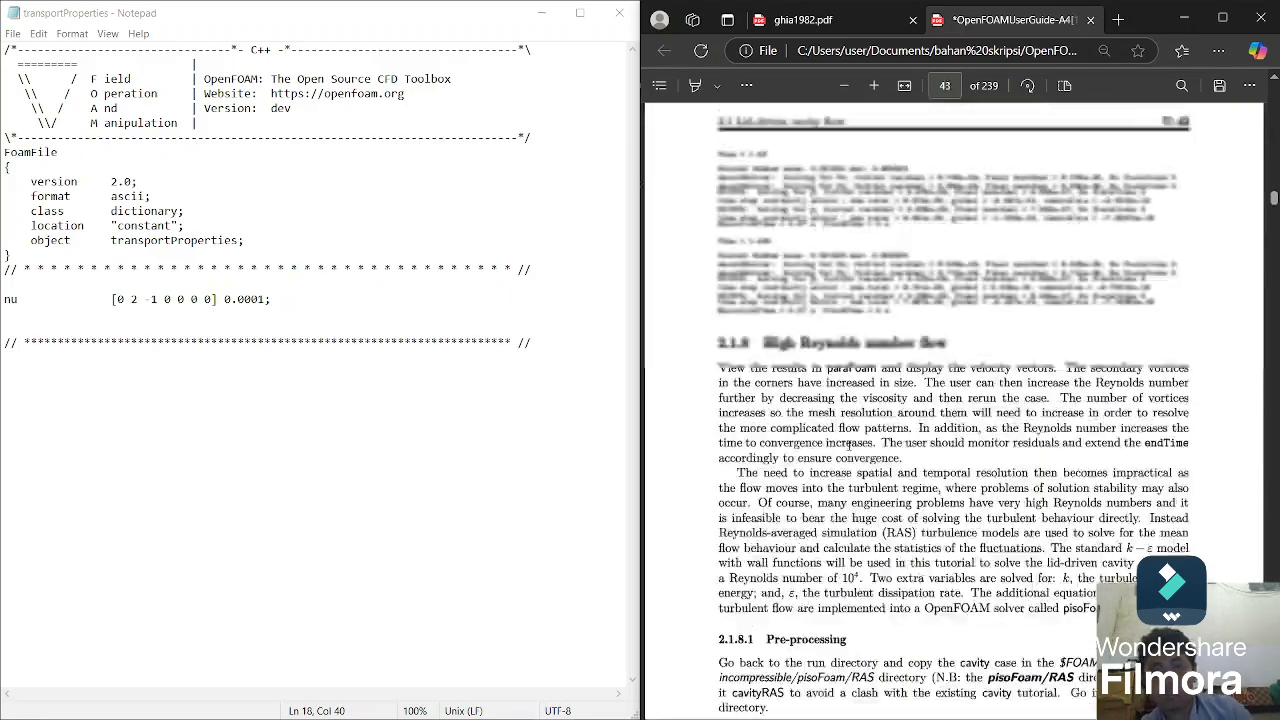
{"action": "scroll", "coordinate": [849, 446], "scroll_direction": "up", "scroll_amount": 20}
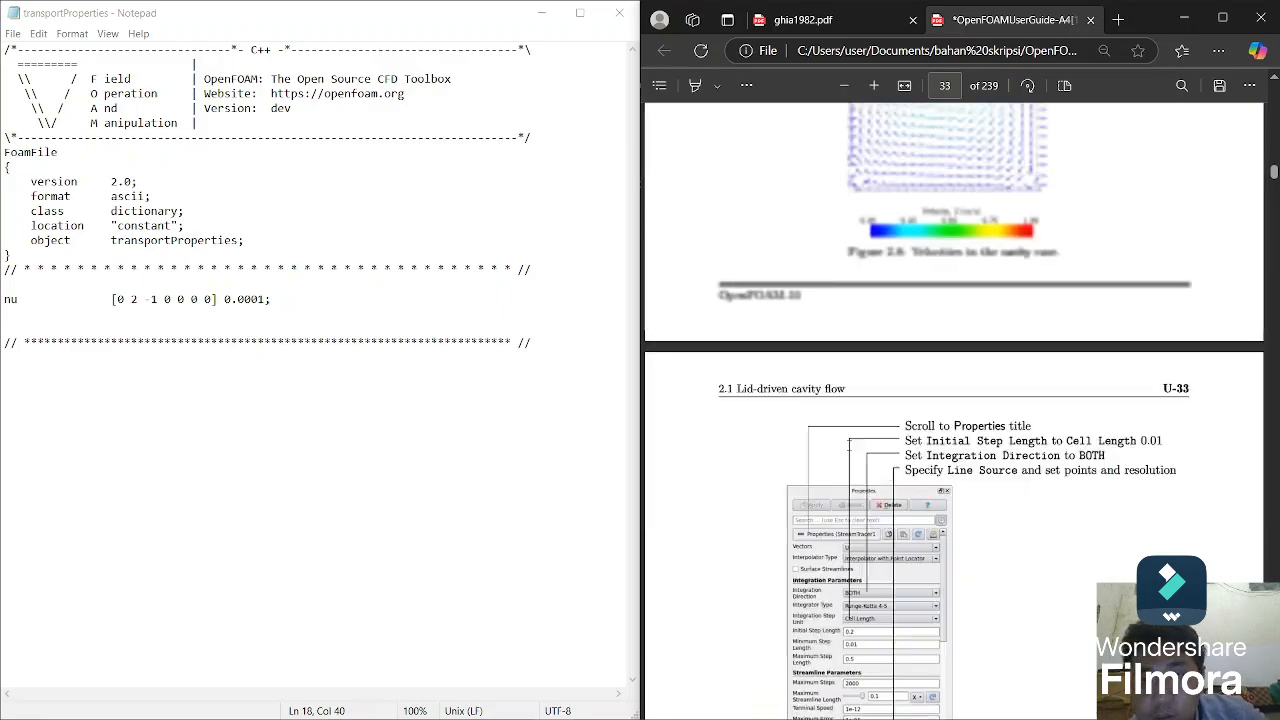
{"action": "scroll", "coordinate": [849, 446], "scroll_direction": "up", "scroll_amount": 15}
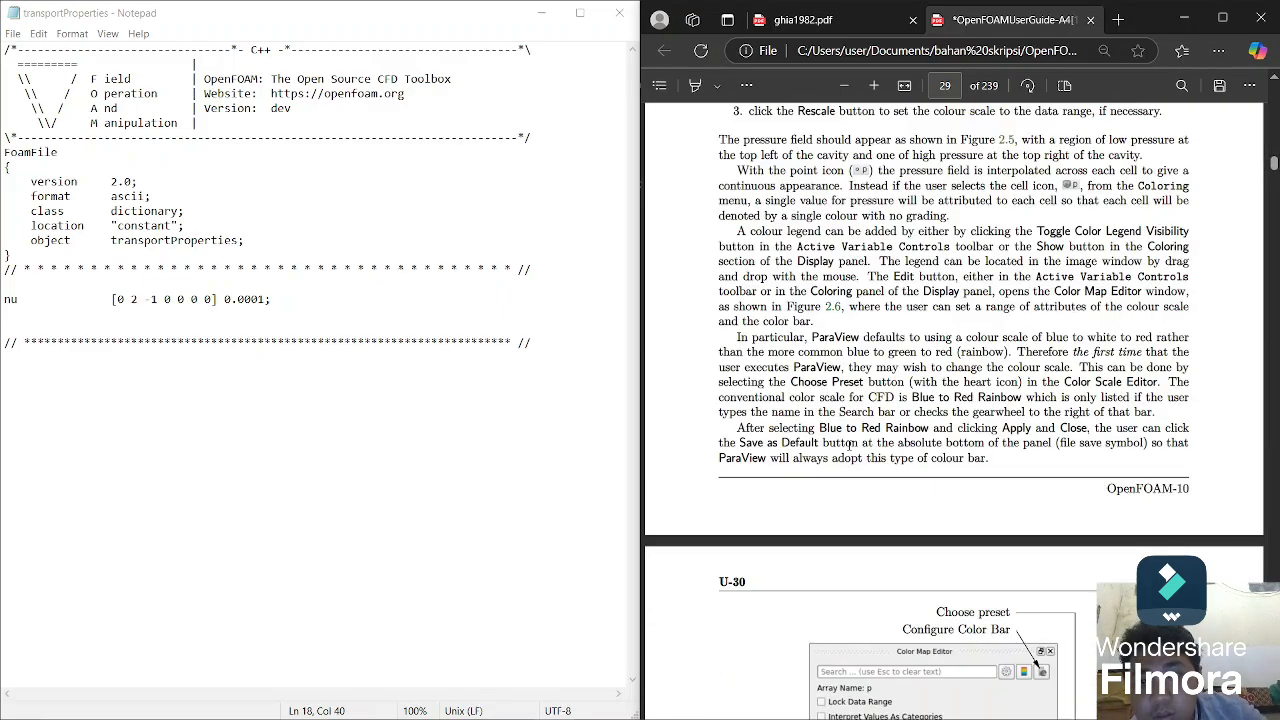
{"action": "scroll", "coordinate": [849, 446], "scroll_direction": "up", "scroll_amount": 15}
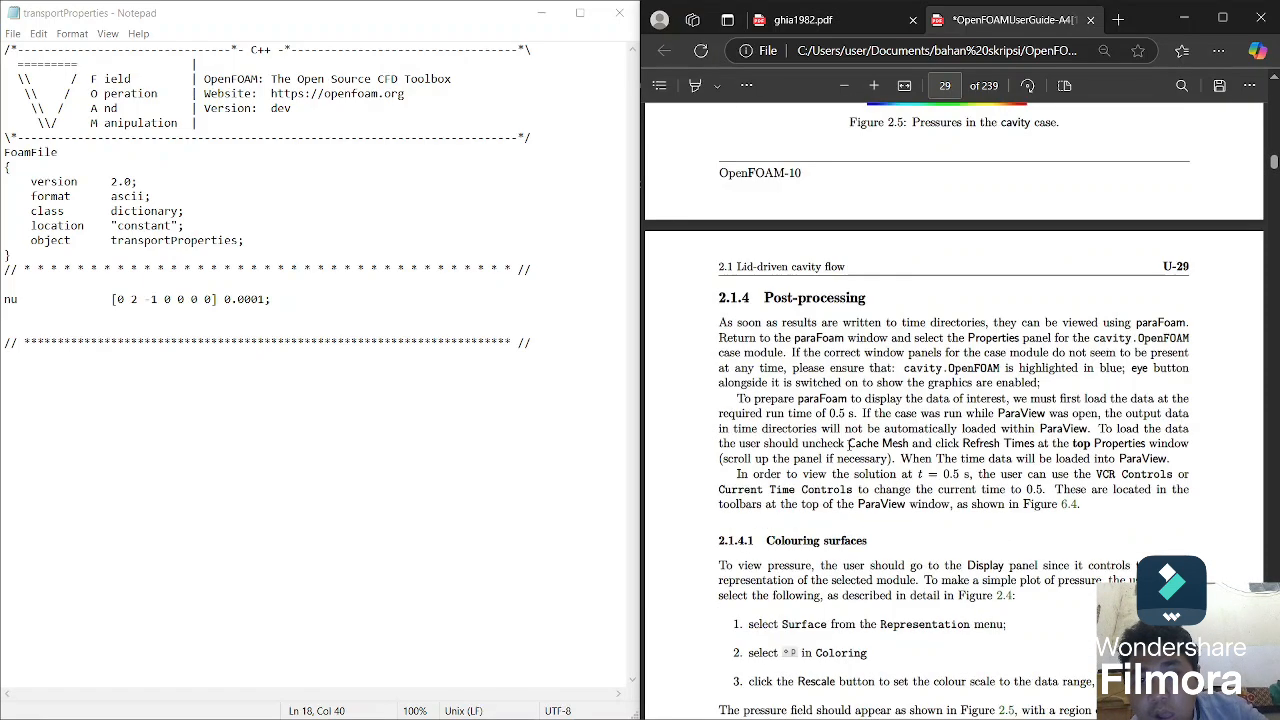
{"action": "scroll", "coordinate": [849, 446], "scroll_direction": "up", "scroll_amount": 20}
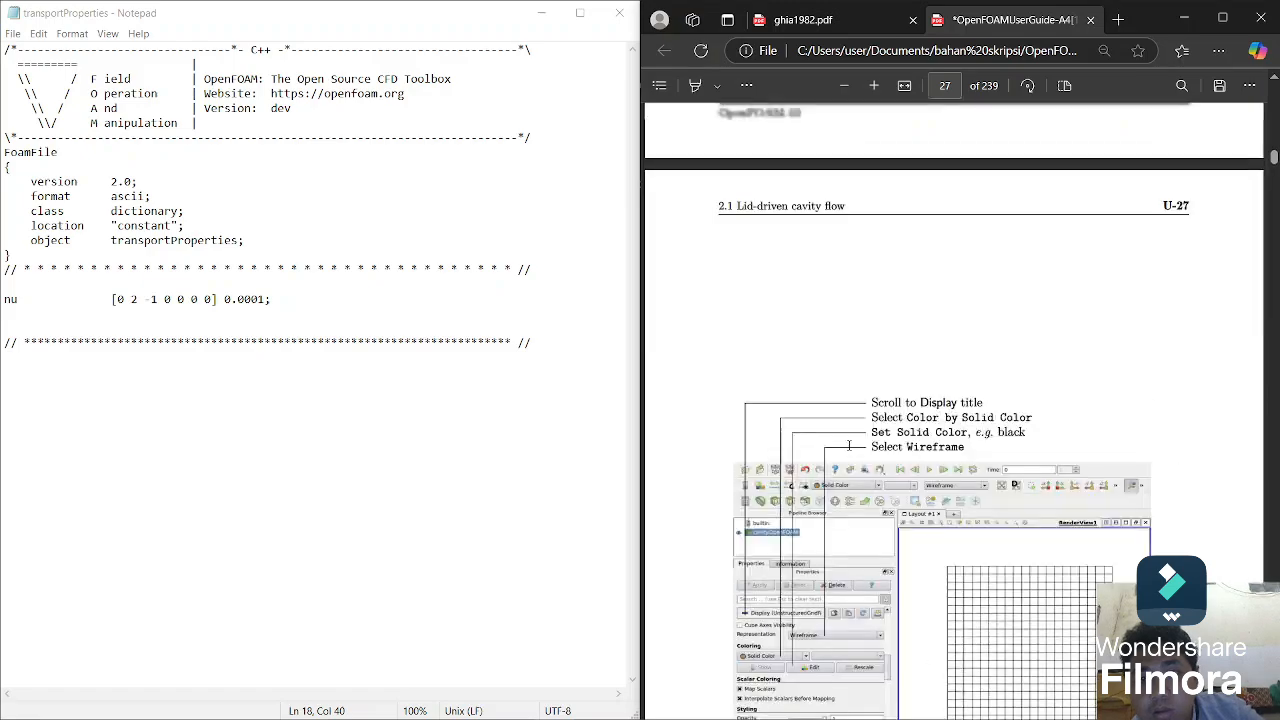
{"action": "scroll", "coordinate": [849, 446], "scroll_direction": "up", "scroll_amount": 20}
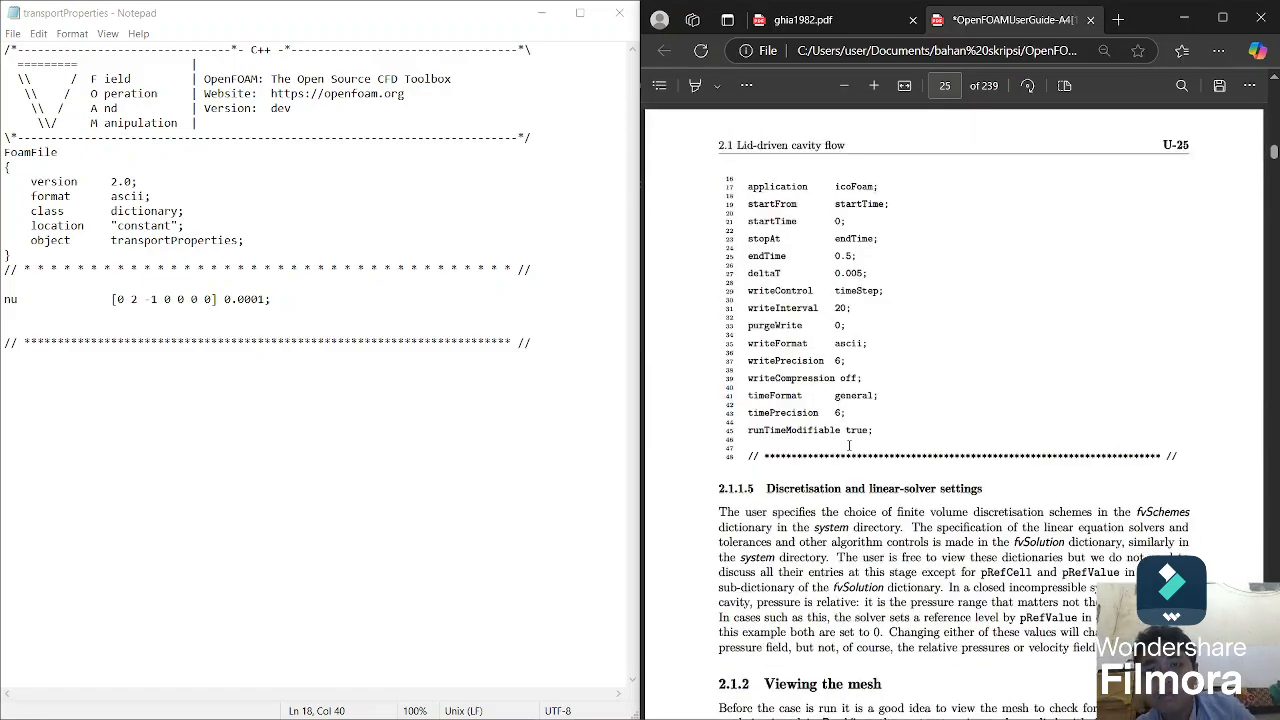
{"action": "scroll", "coordinate": [849, 446], "scroll_direction": "up", "scroll_amount": 5}
{"action": "scroll", "coordinate": [849, 446], "scroll_direction": "down", "scroll_amount": 5}
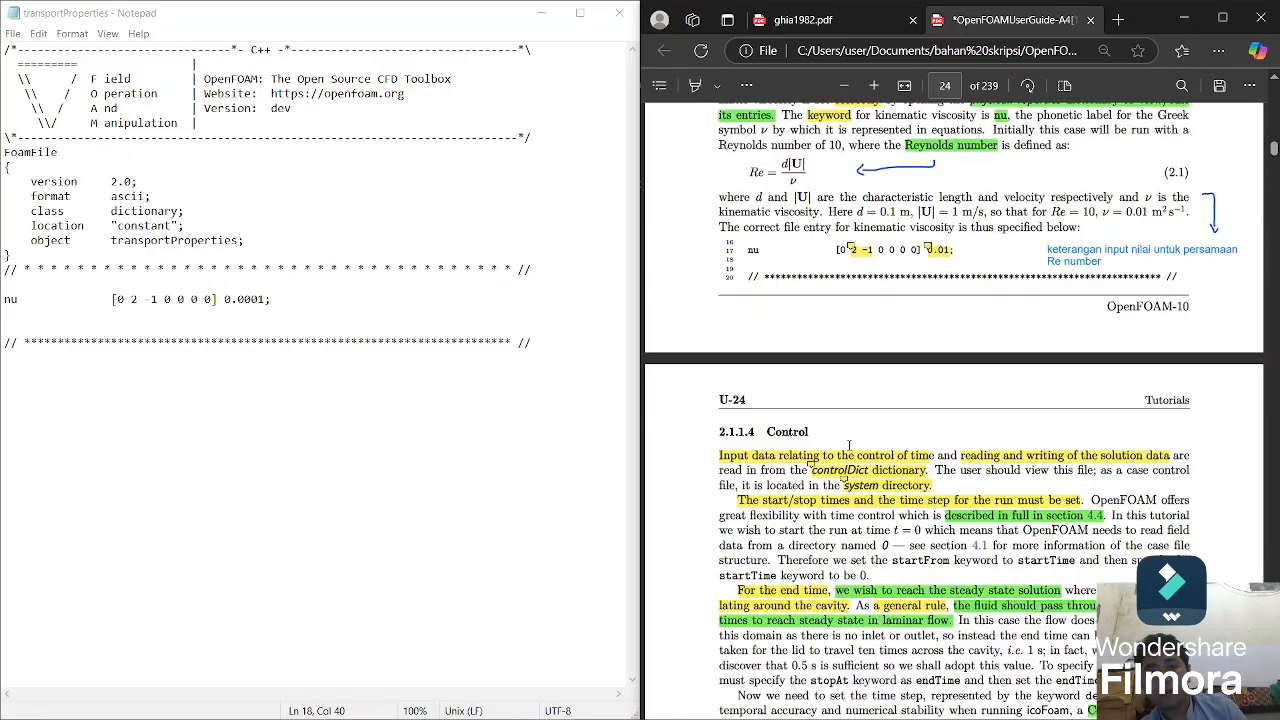
Step: Review the Reynolds number and kinematic viscosity explanation in the user guide against the nu entry in transportProperties, and close that file
{"action": "scroll", "coordinate": [849, 446], "scroll_direction": "up", "scroll_amount": 3}
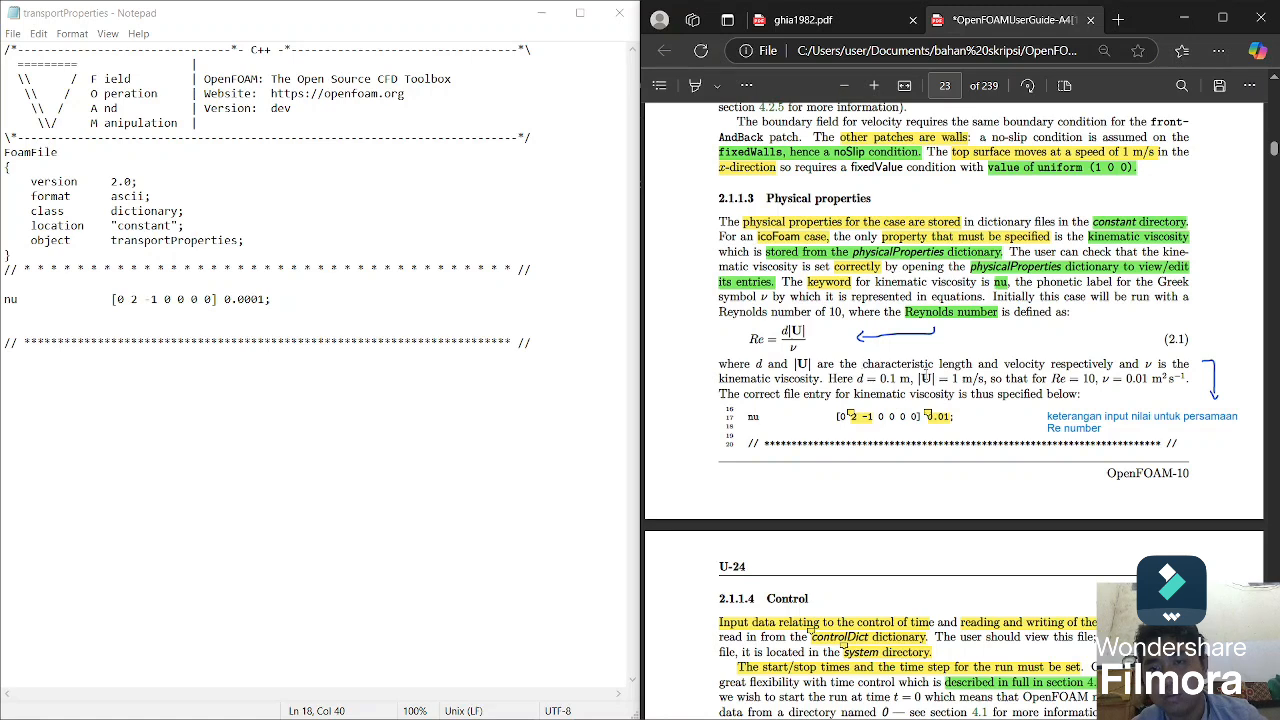
{"action": "left_click_drag", "start_coordinate": [914, 378], "coordinate": [934, 379]}
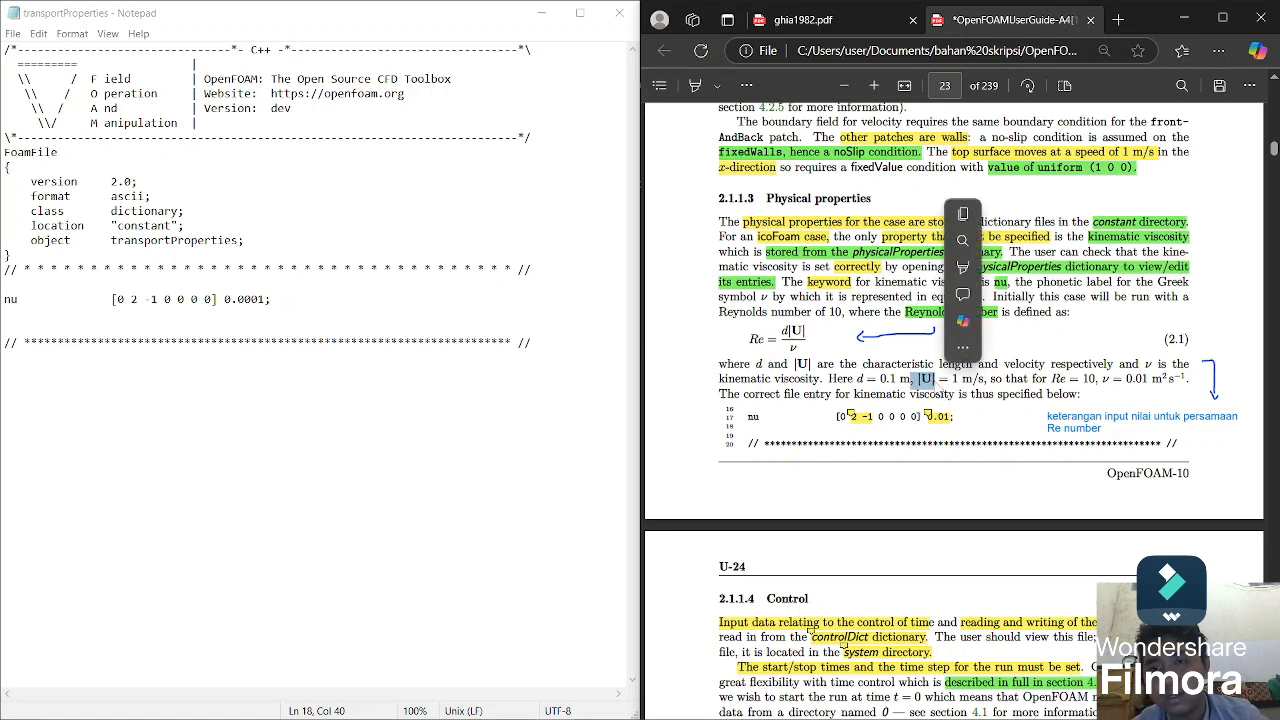
{"action": "left_click", "coordinate": [1080, 360]}
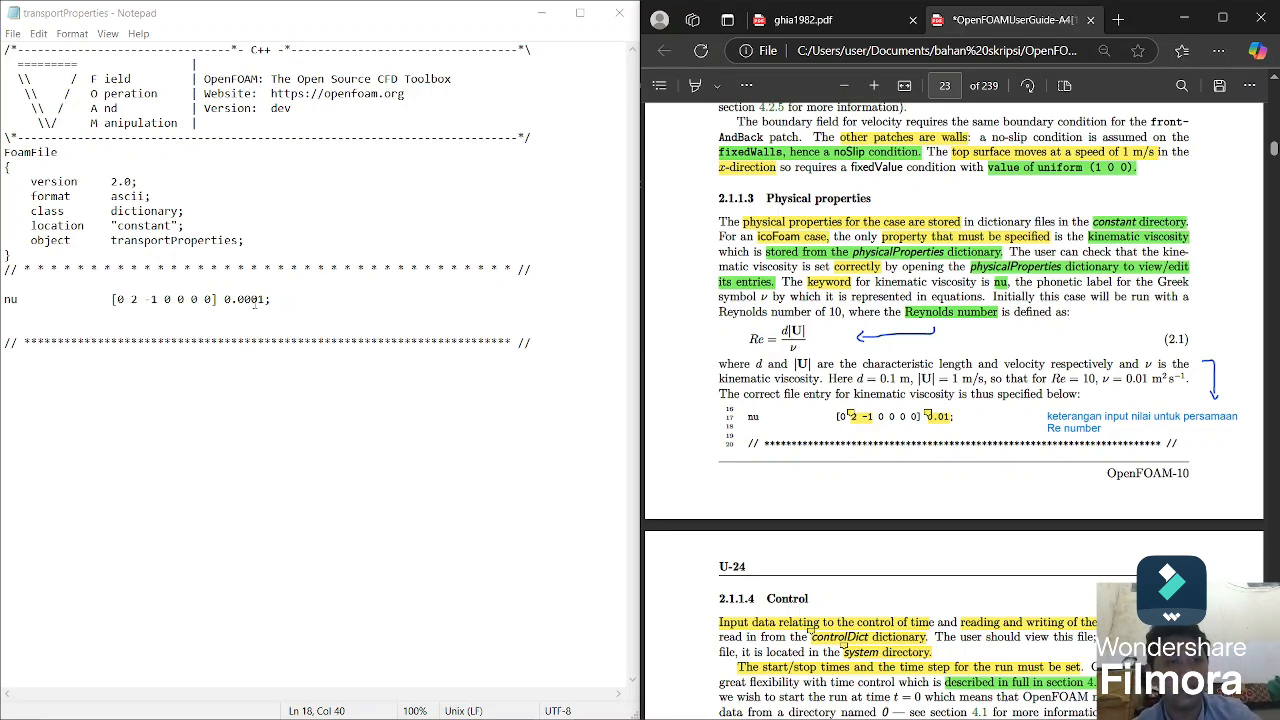
{"action": "left_click", "coordinate": [266, 299]}
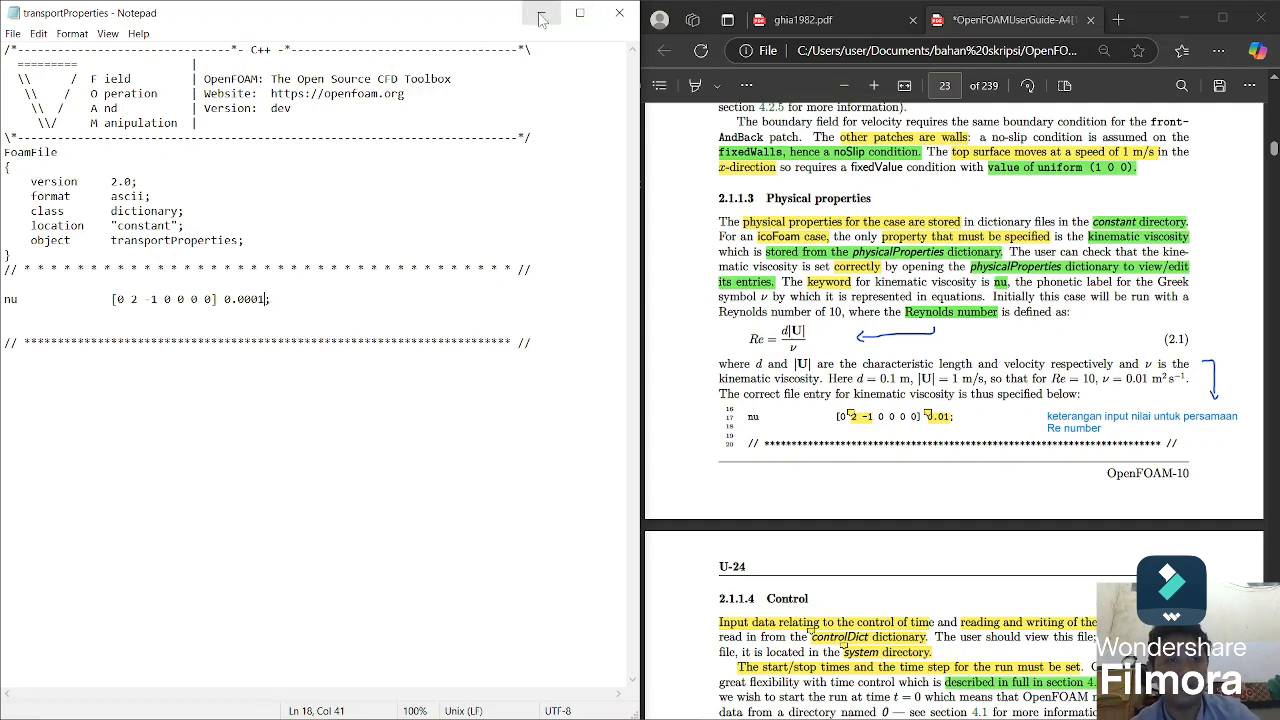
{"action": "left_click", "coordinate": [627, 17]}
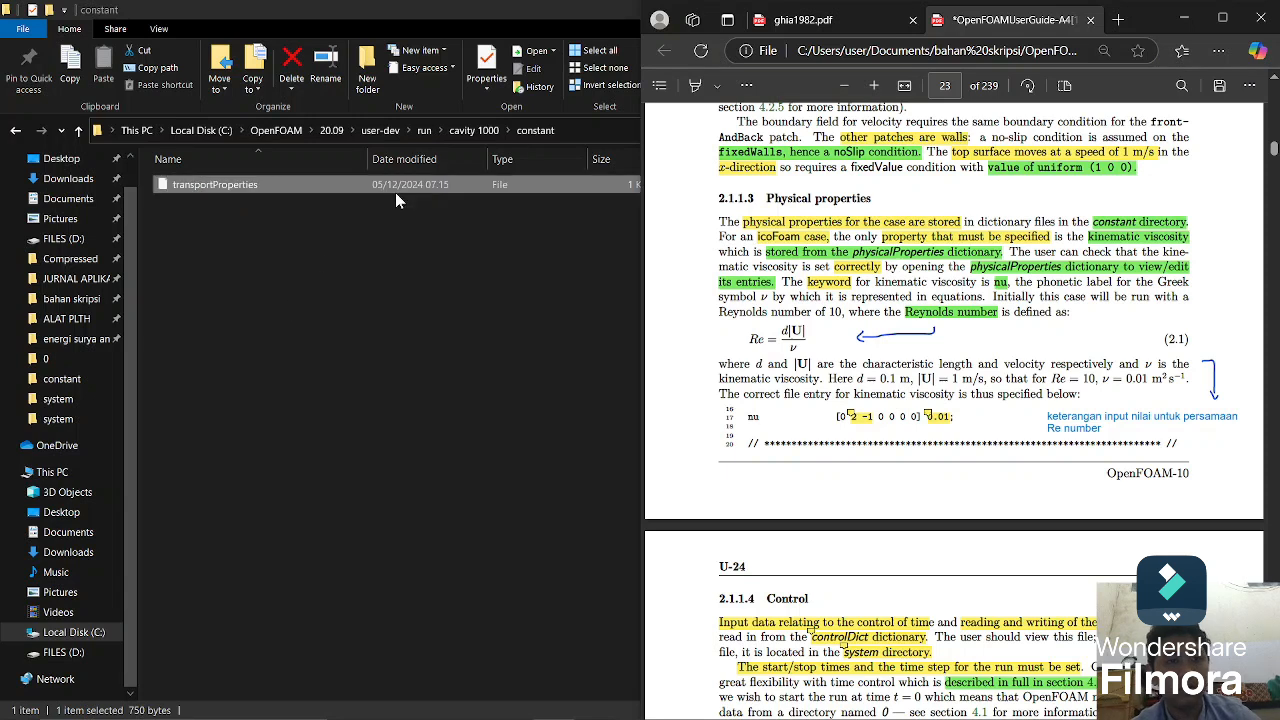
Step: Open the p file from the cavity 1000 case's 0 folder in a maximized Notepad window
{"action": "left_click", "coordinate": [478, 131]}
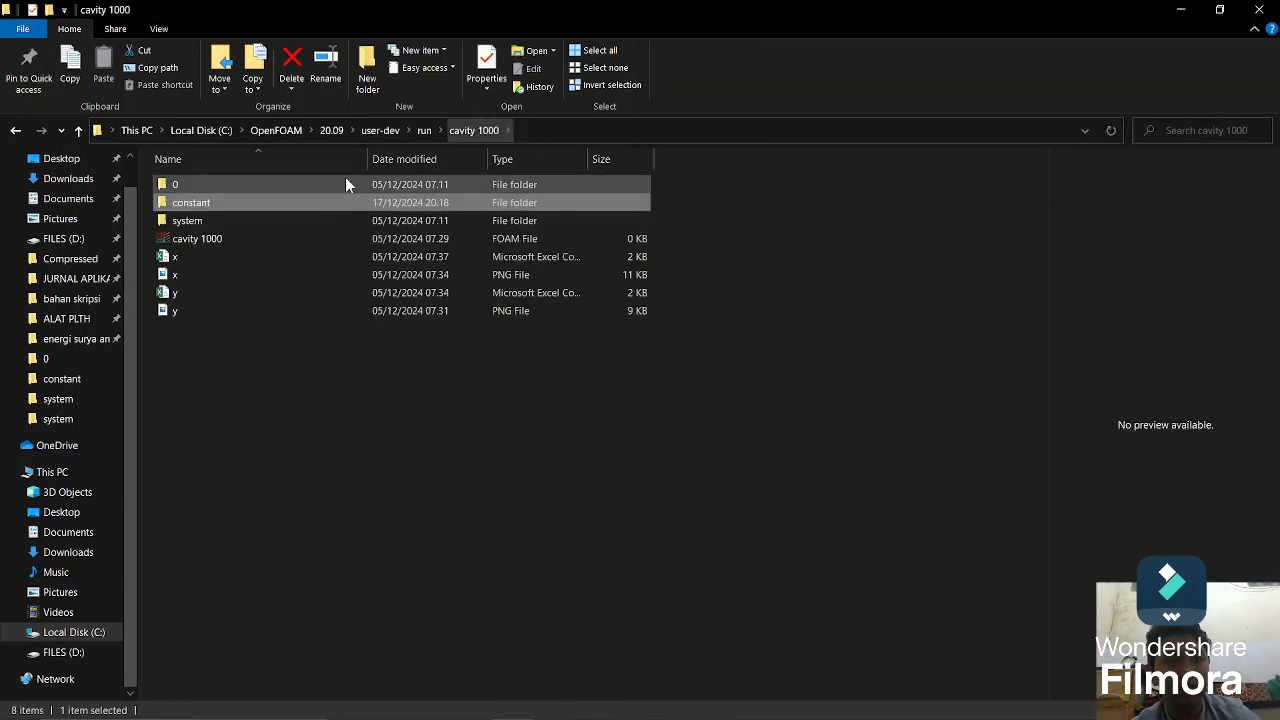
{"action": "left_click", "coordinate": [349, 183]}
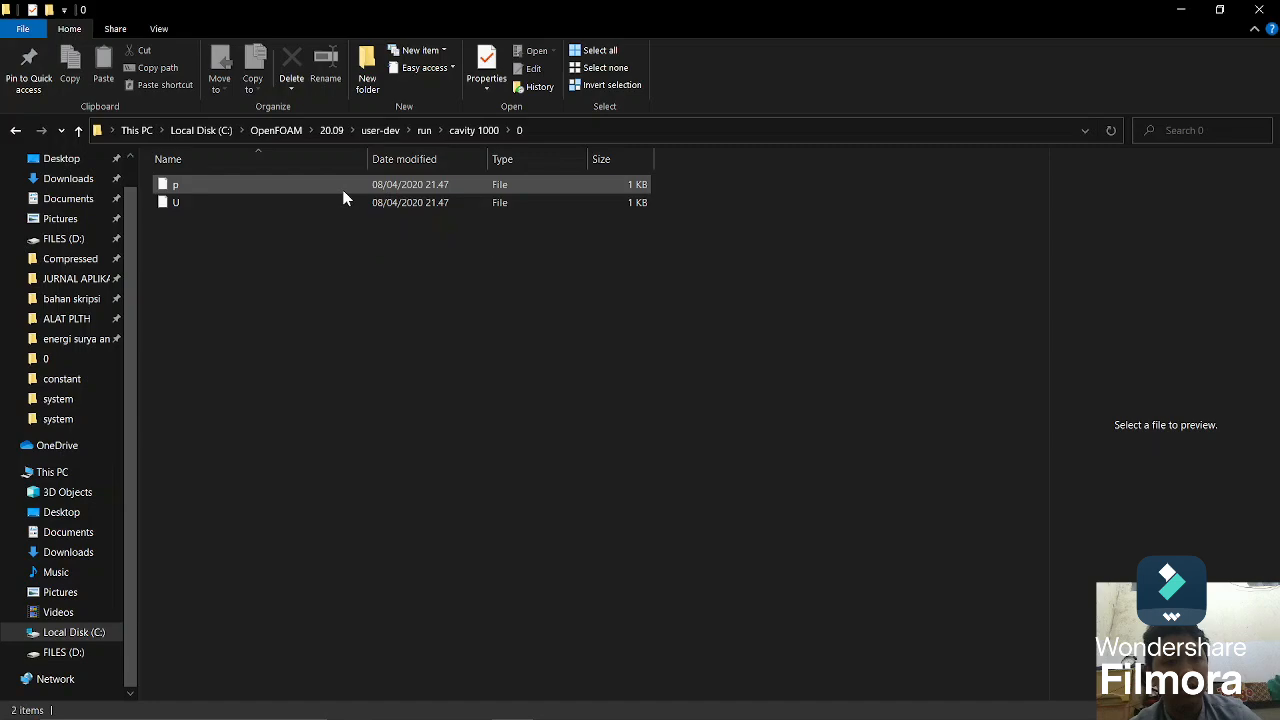
{"action": "double_click", "coordinate": [342, 188]}
{"action": "left_click", "coordinate": [522, 290]}
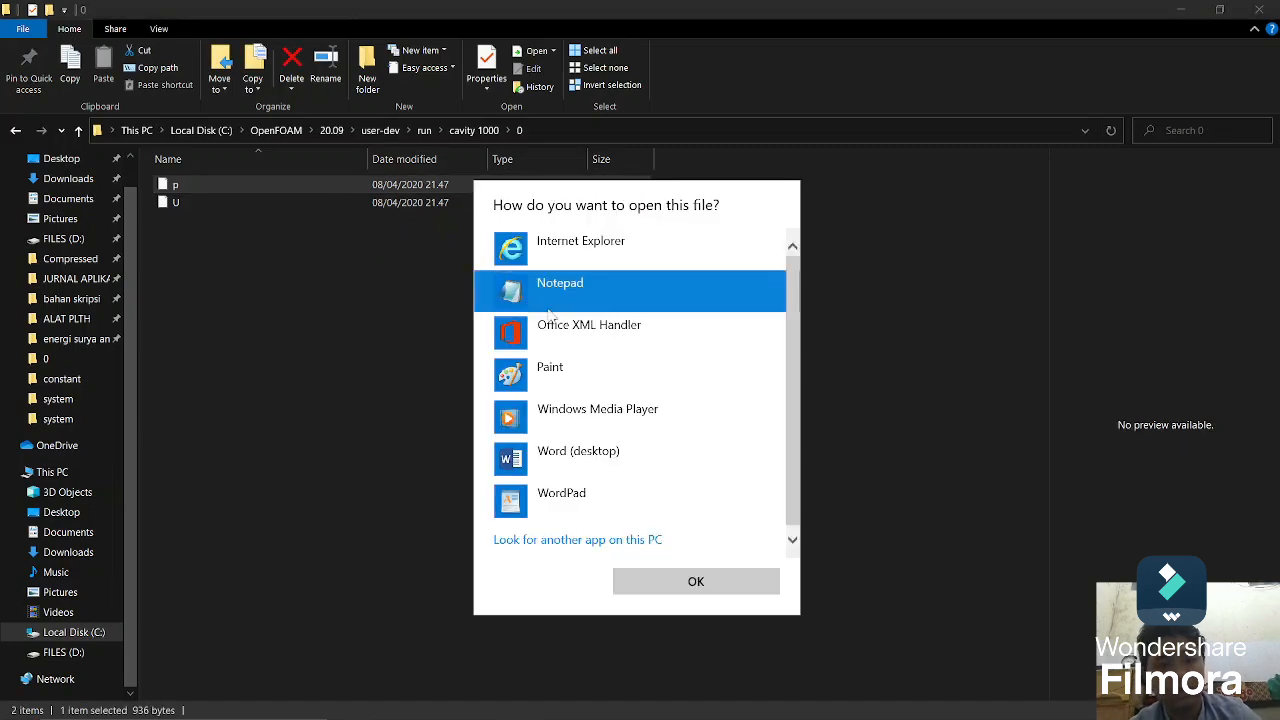
{"action": "left_click", "coordinate": [686, 583]}
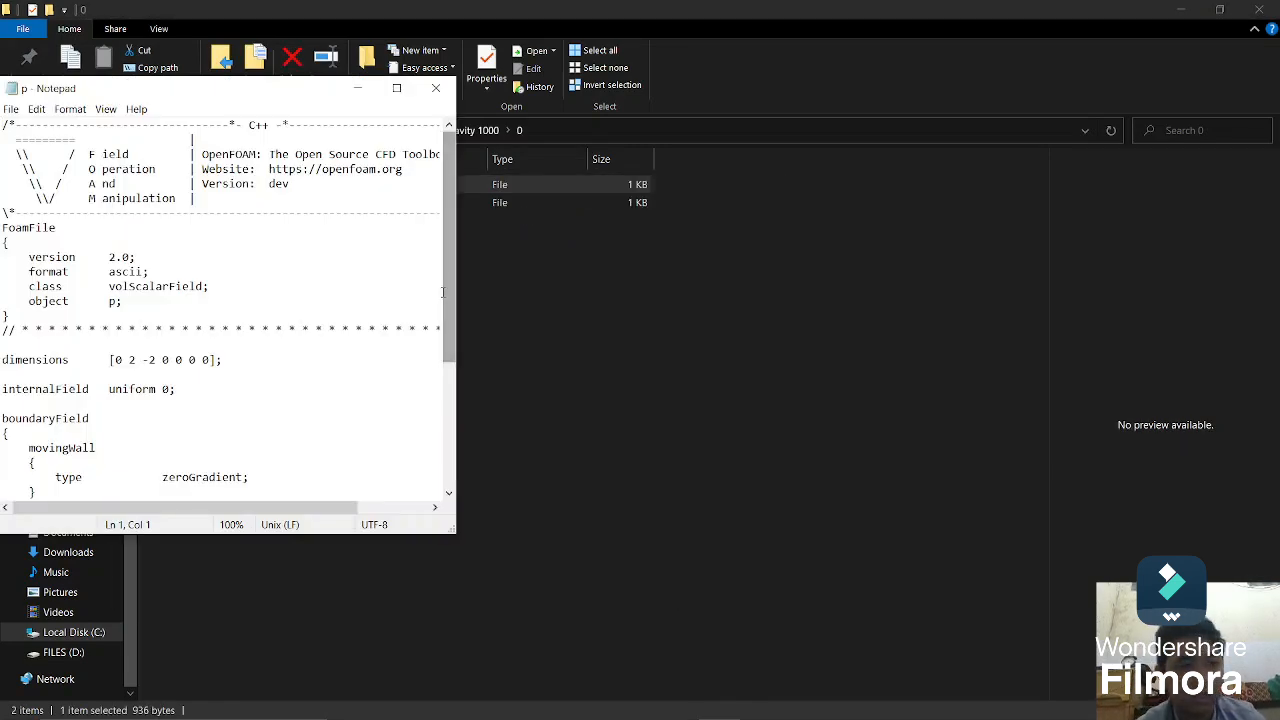
{"action": "left_click", "coordinate": [396, 89]}
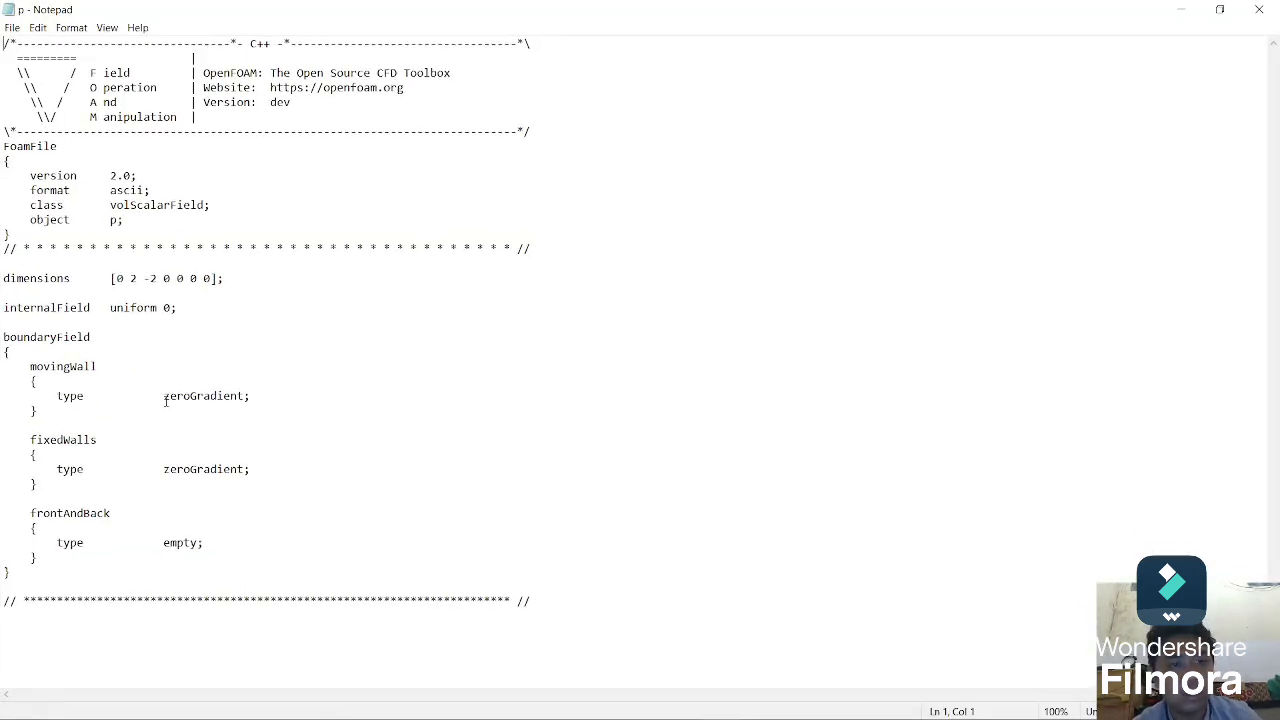
Step: Examine the movingWall type and the internalField entry in the pressure file, and close it
{"action": "left_click", "coordinate": [164, 397]}
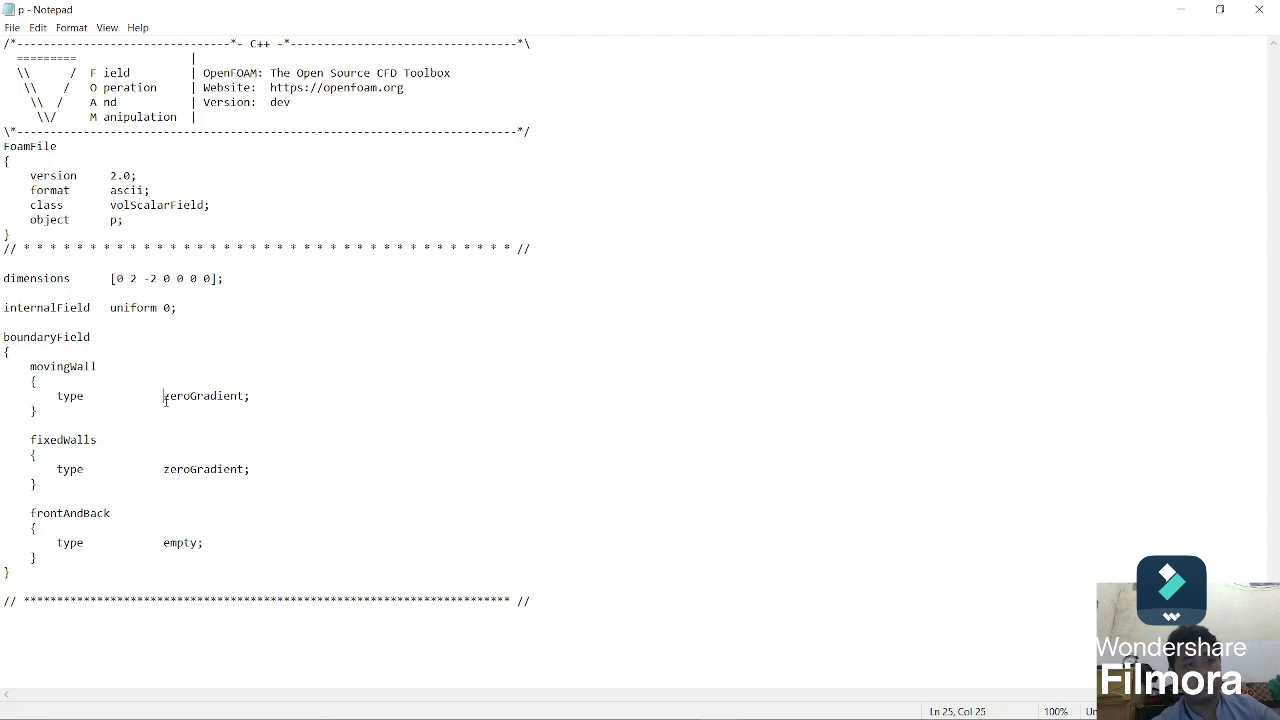
{"action": "key", "text": "Up"}
{"action": "key", "text": "Up"}
{"action": "key", "text": "Up"}
{"action": "key", "text": "Up"}
{"action": "key", "text": "Up"}
{"action": "key", "text": "Up"}
{"action": "key", "text": "ctrl+Right"}
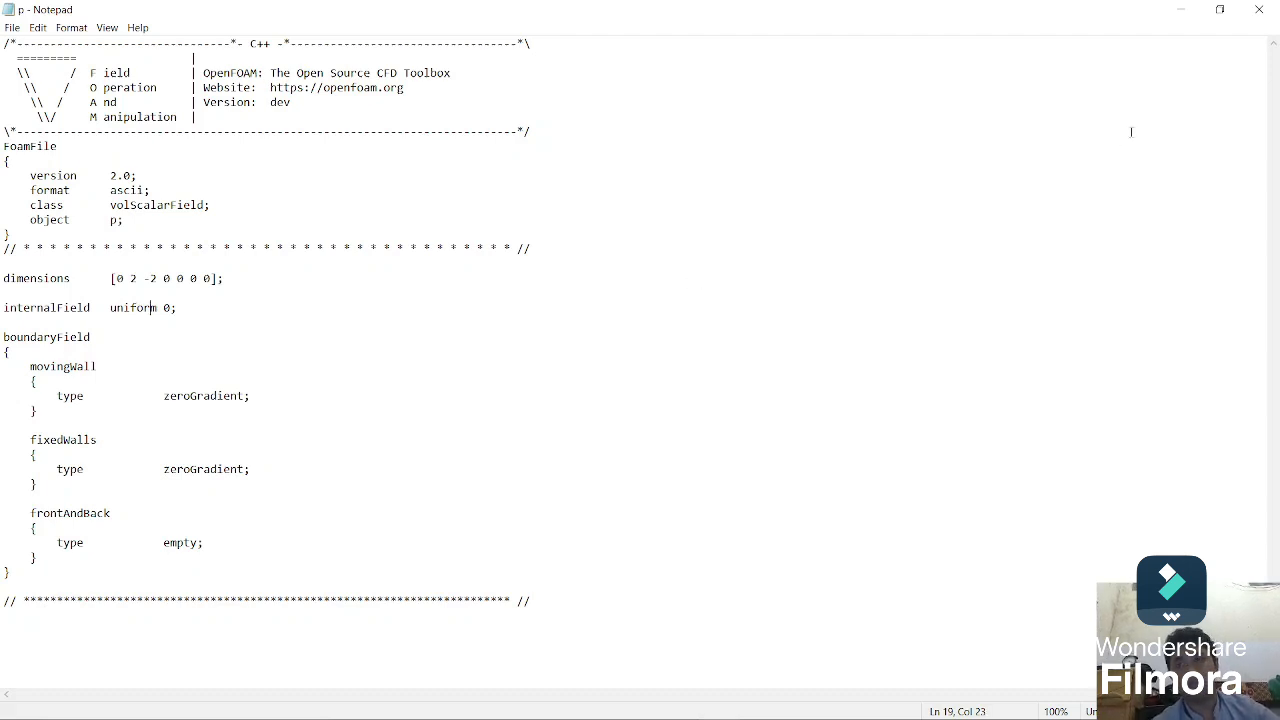
{"action": "left_click", "coordinate": [1266, 11]}
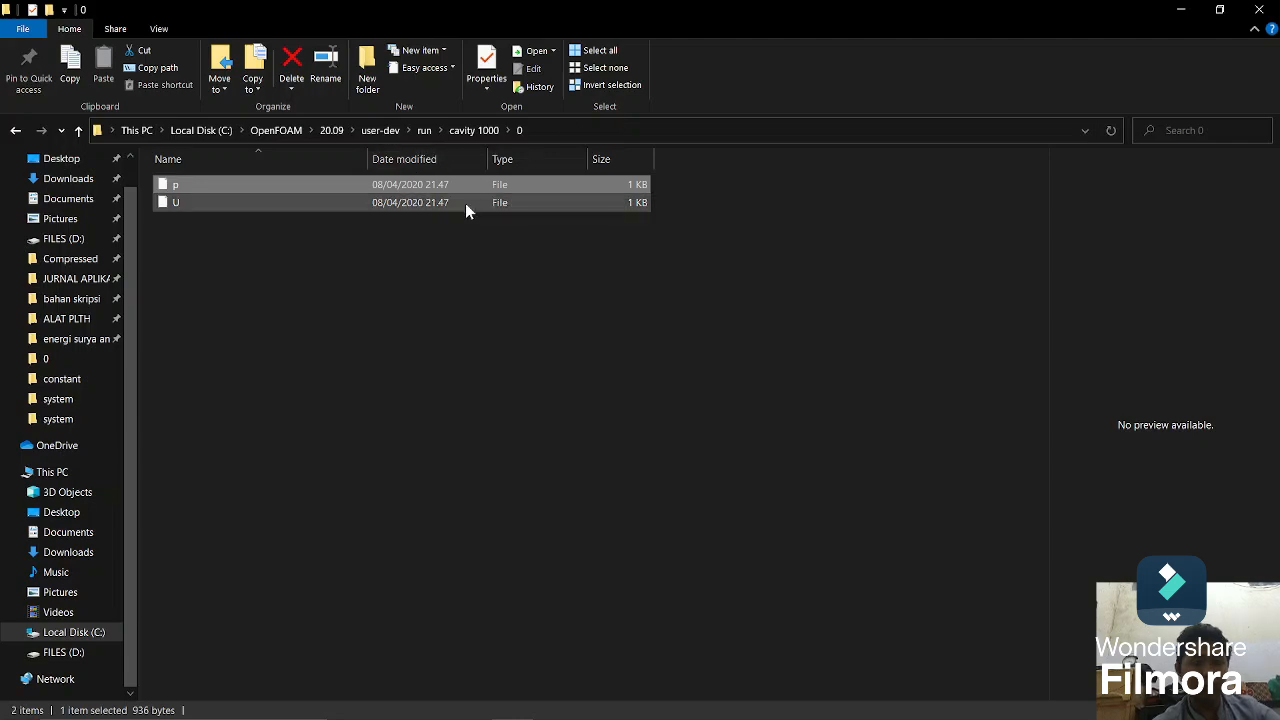
Step: Open the U file from the same 0 folder in a maximized Notepad window
{"action": "double_click", "coordinate": [465, 203]}
{"action": "left_click", "coordinate": [528, 290]}
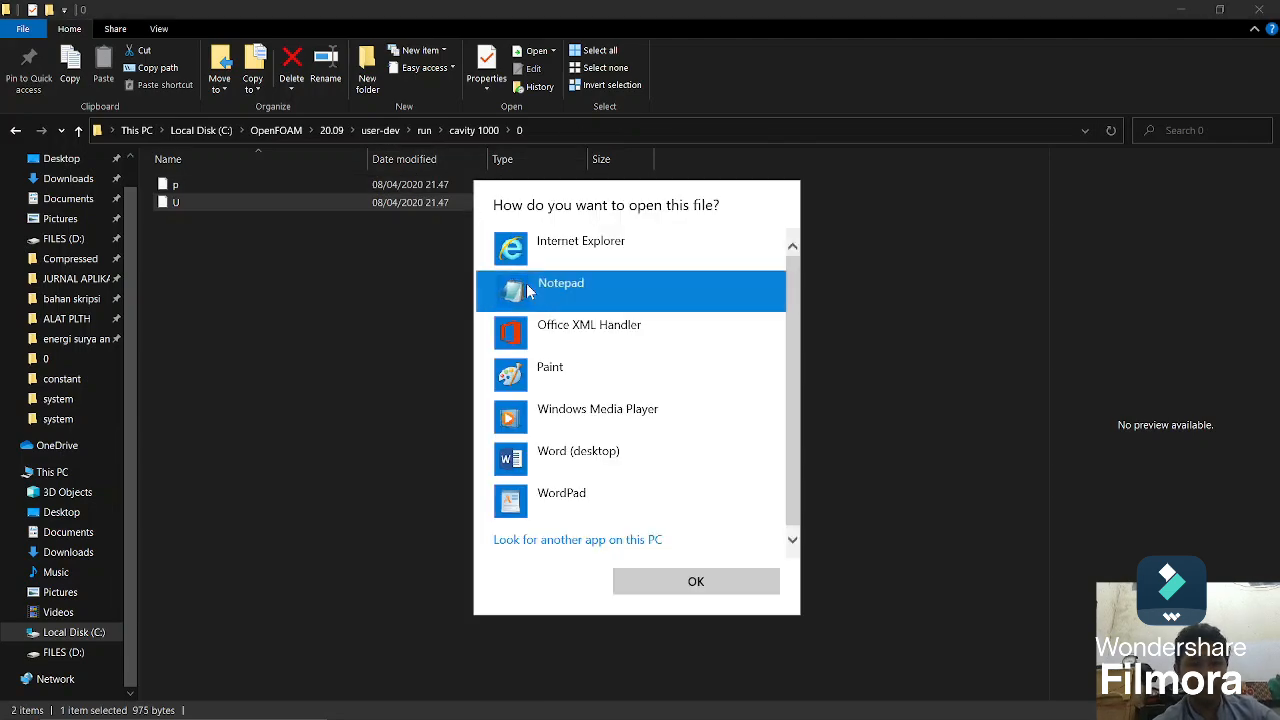
{"action": "left_click", "coordinate": [618, 578]}
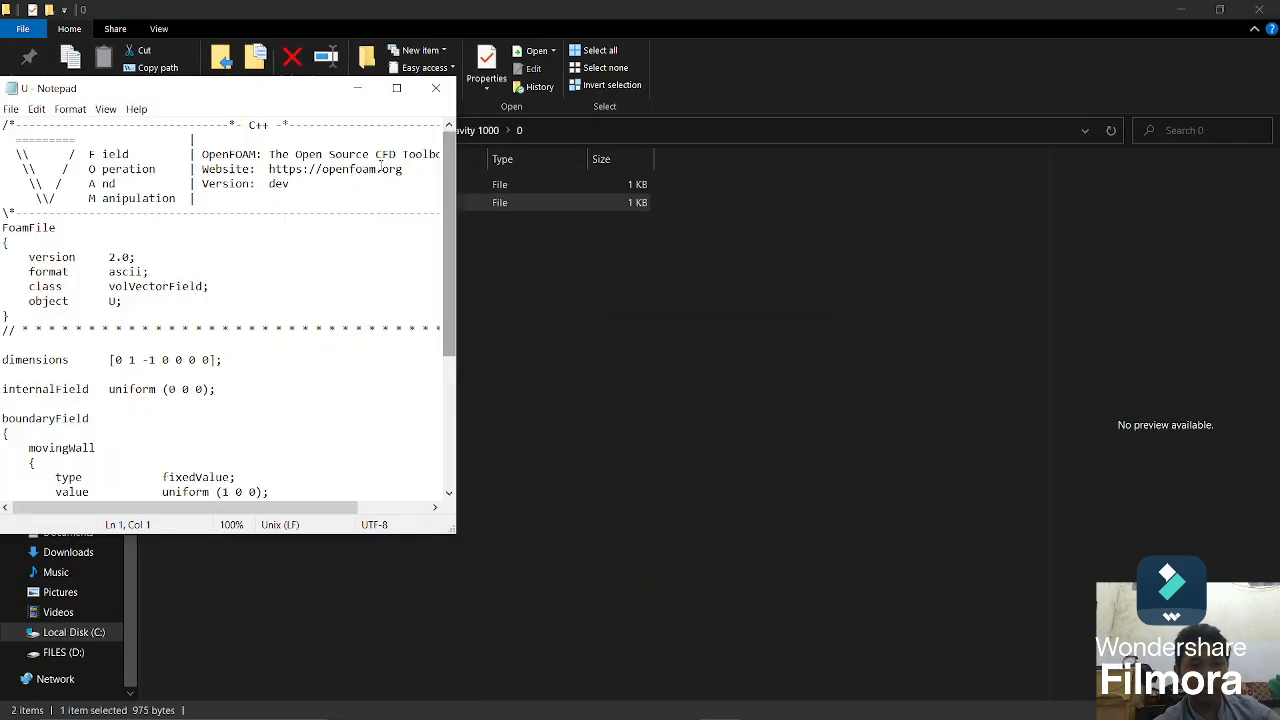
{"action": "left_click", "coordinate": [396, 88]}
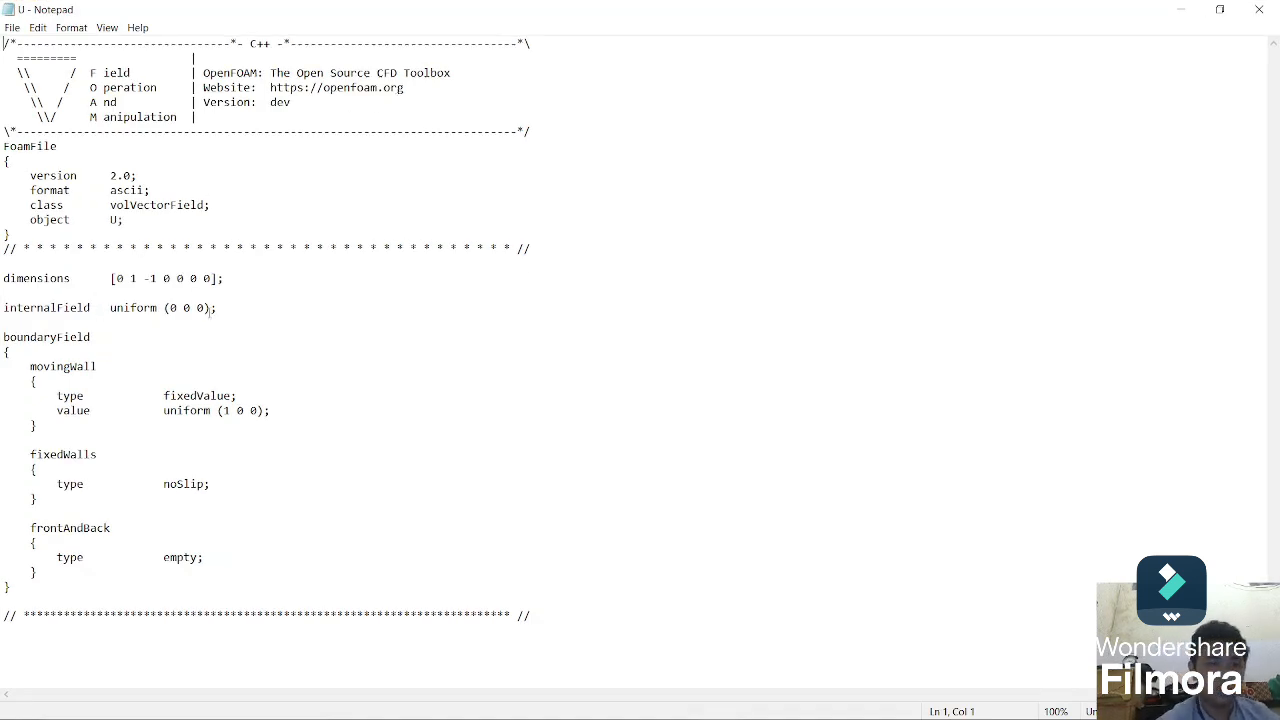
Step: Examine the movingWall value and the fixedWalls noSlip type in the velocity file, and close it
{"action": "left_click", "coordinate": [167, 410]}
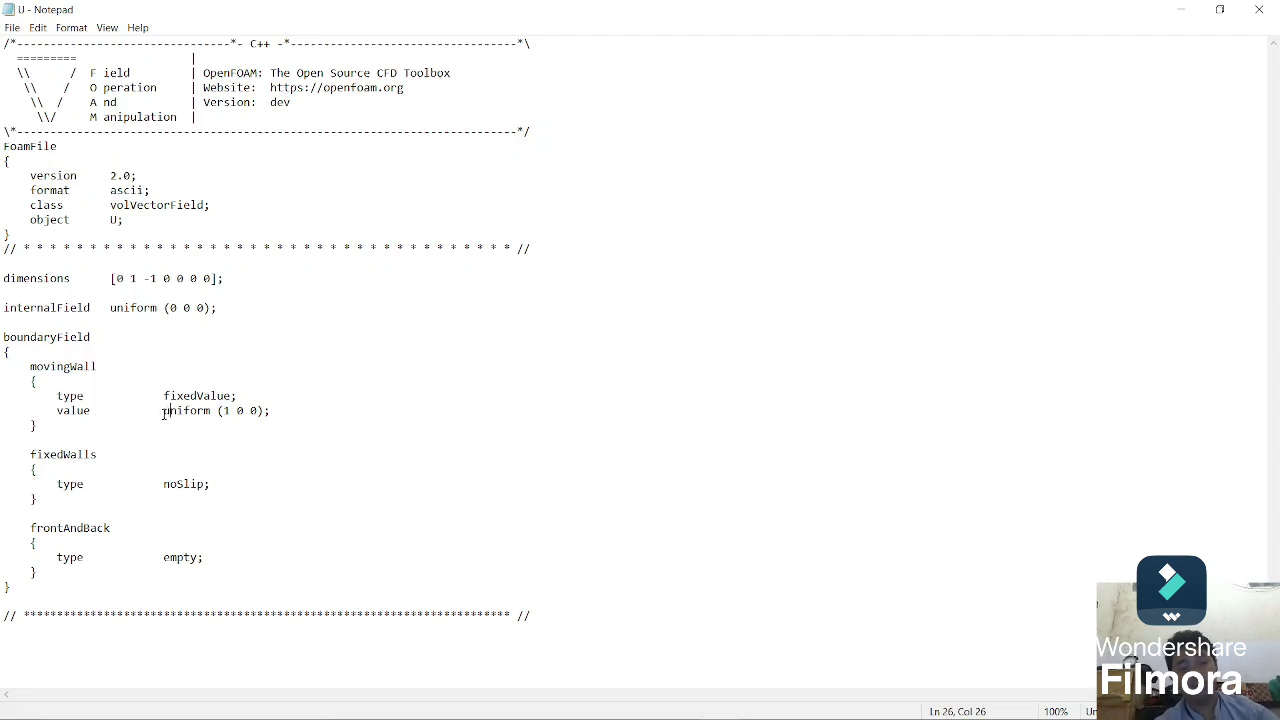
{"action": "key", "text": "ctrl+Right"}
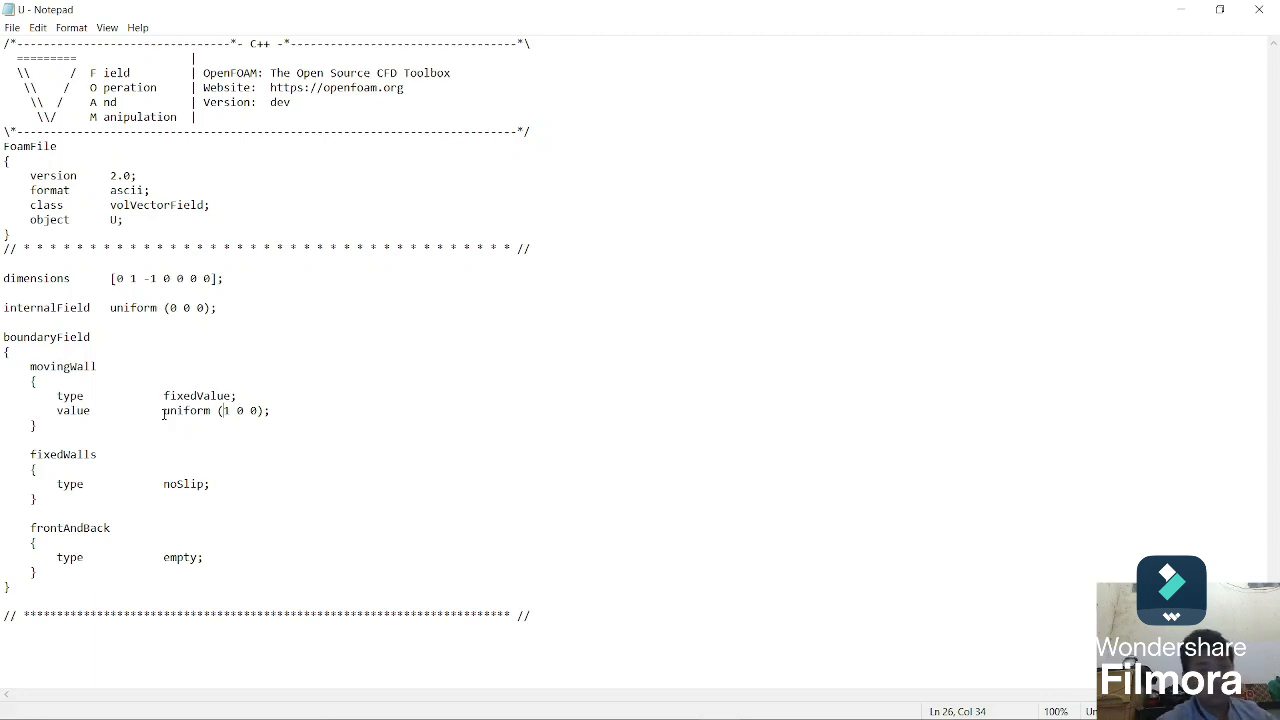
{"action": "key", "text": "Down"}
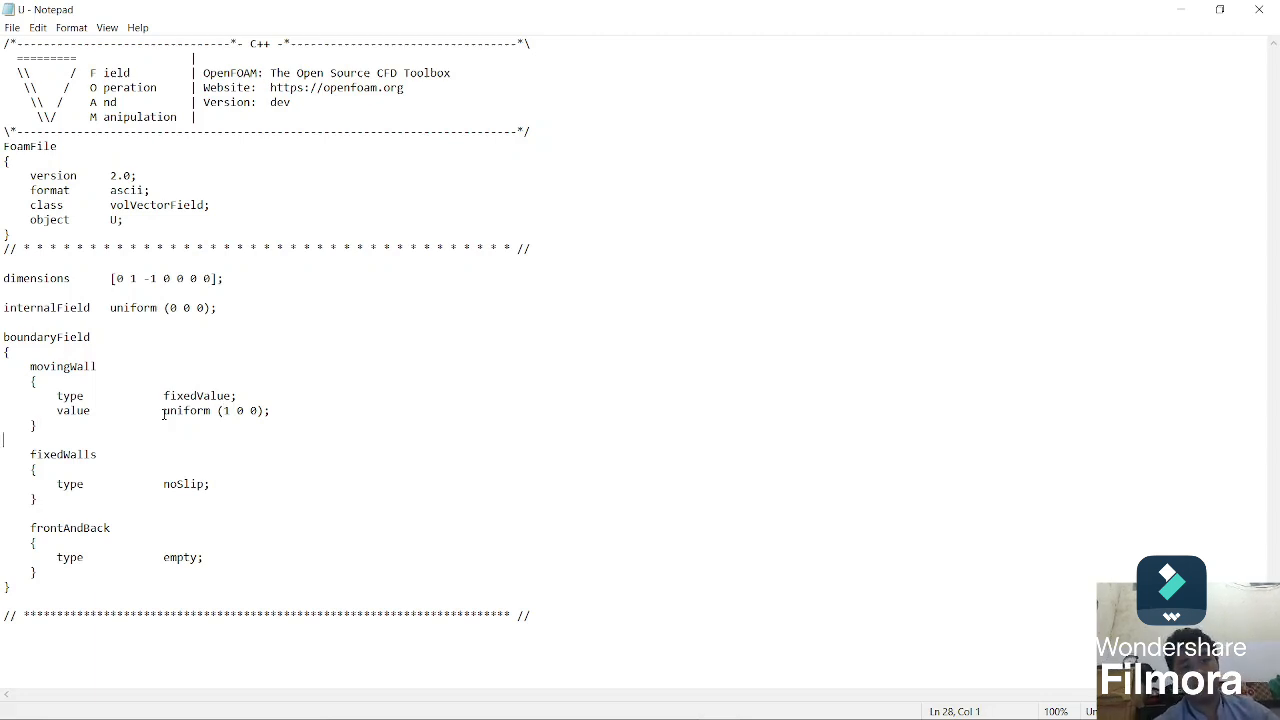
{"action": "key", "text": "Down"}
{"action": "key", "text": "Down"}
{"action": "key", "text": "Down"}
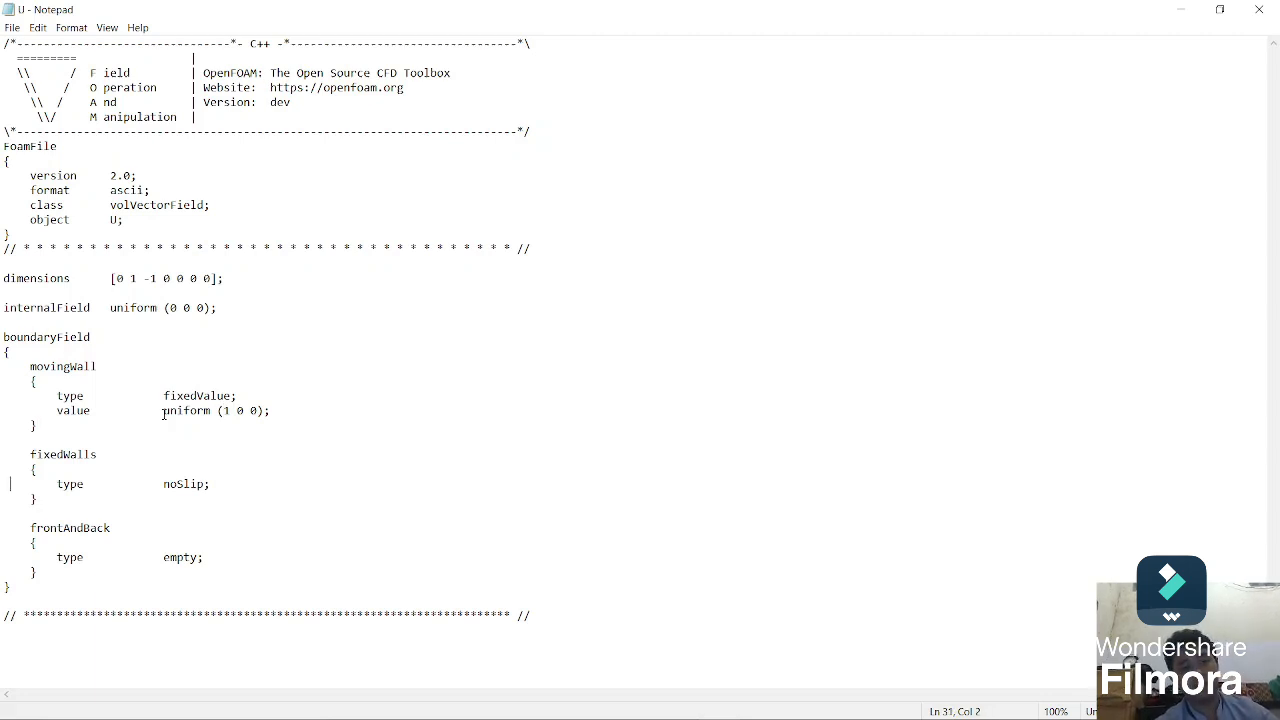
{"action": "key", "text": "Right"}
{"action": "key", "text": "Right"}
{"action": "key", "text": "Right"}
{"action": "key", "text": "Right"}
{"action": "key", "text": "Right"}
{"action": "key", "text": "Right"}
{"action": "key", "text": "Right"}
{"action": "key", "text": "Right"}
{"action": "key", "text": "Right"}
{"action": "key", "text": "Right"}
{"action": "key", "text": "Right"}
{"action": "key", "text": "Right"}
{"action": "key", "text": "Right"}
{"action": "key", "text": "Right"}
{"action": "key", "text": "Right"}
{"action": "key", "text": "Right"}
{"action": "key", "text": "Right"}
{"action": "key", "text": "Right"}
{"action": "key", "text": "Right"}
{"action": "key", "text": "Right"}
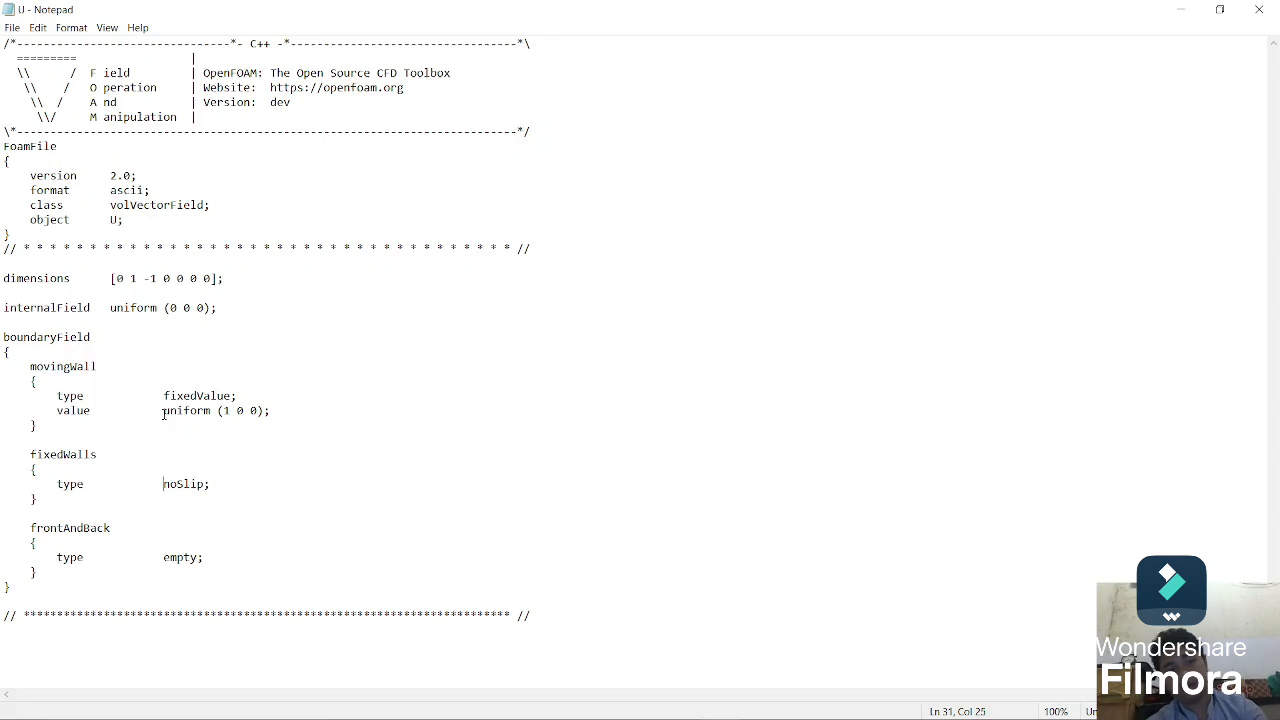
{"action": "key", "text": "shift+Right"}
{"action": "key", "text": "shift+Right"}
{"action": "key", "text": "shift+Right"}
{"action": "key", "text": "shift+Right"}
{"action": "key", "text": "shift+Right"}
{"action": "key", "text": "shift+Right"}
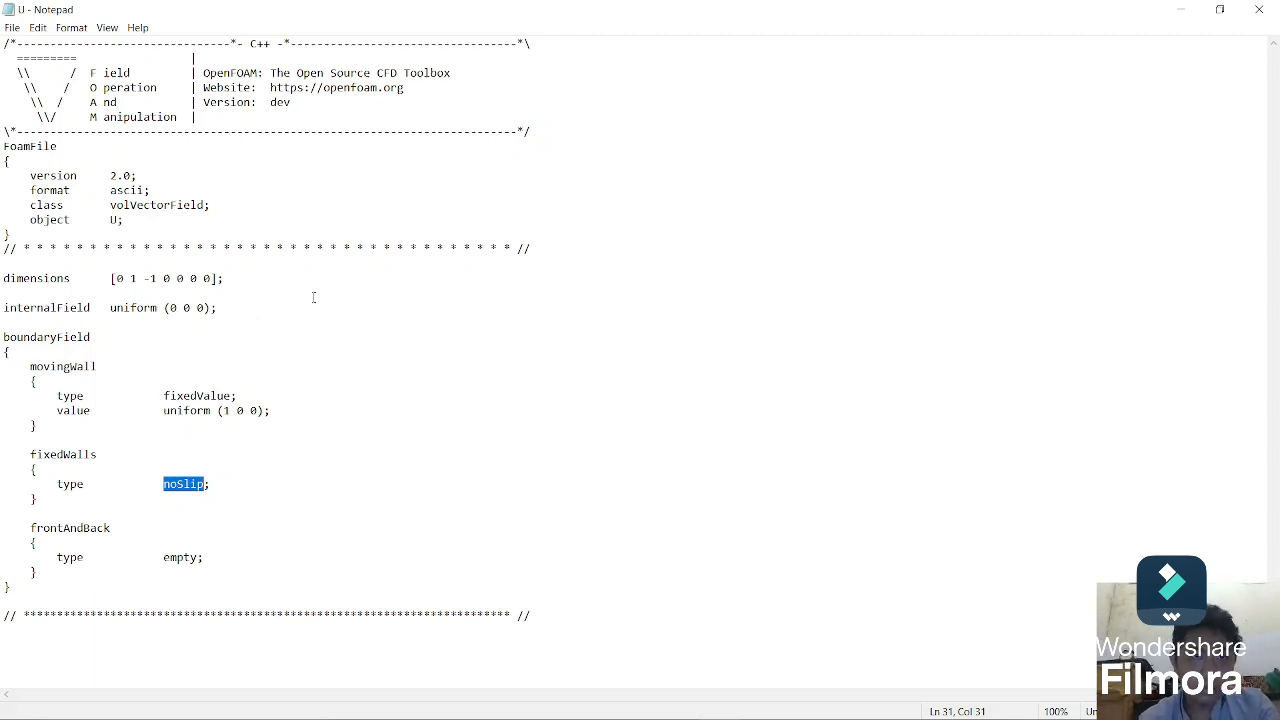
{"action": "left_click", "coordinate": [1255, 9]}
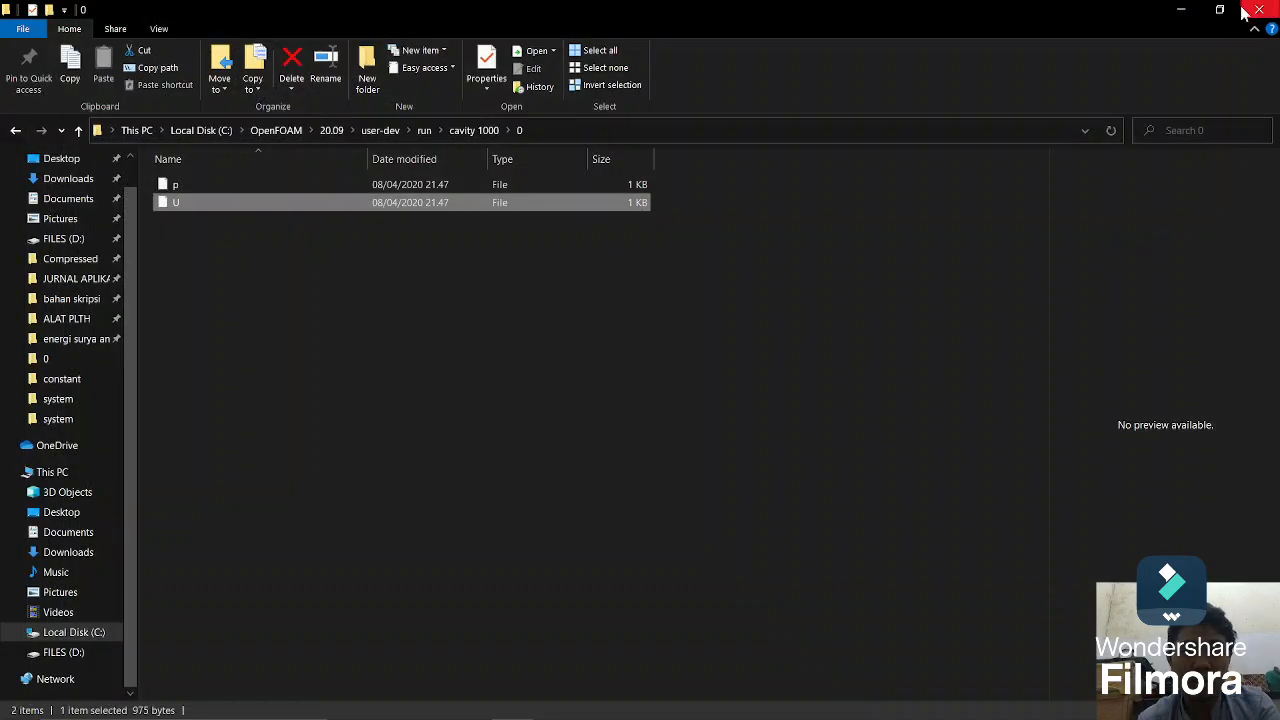
Step: Minimize the open windows to reach the desktop and launch the OF4Win 20.09 terminal
{"action": "left_click", "coordinate": [1181, 9]}
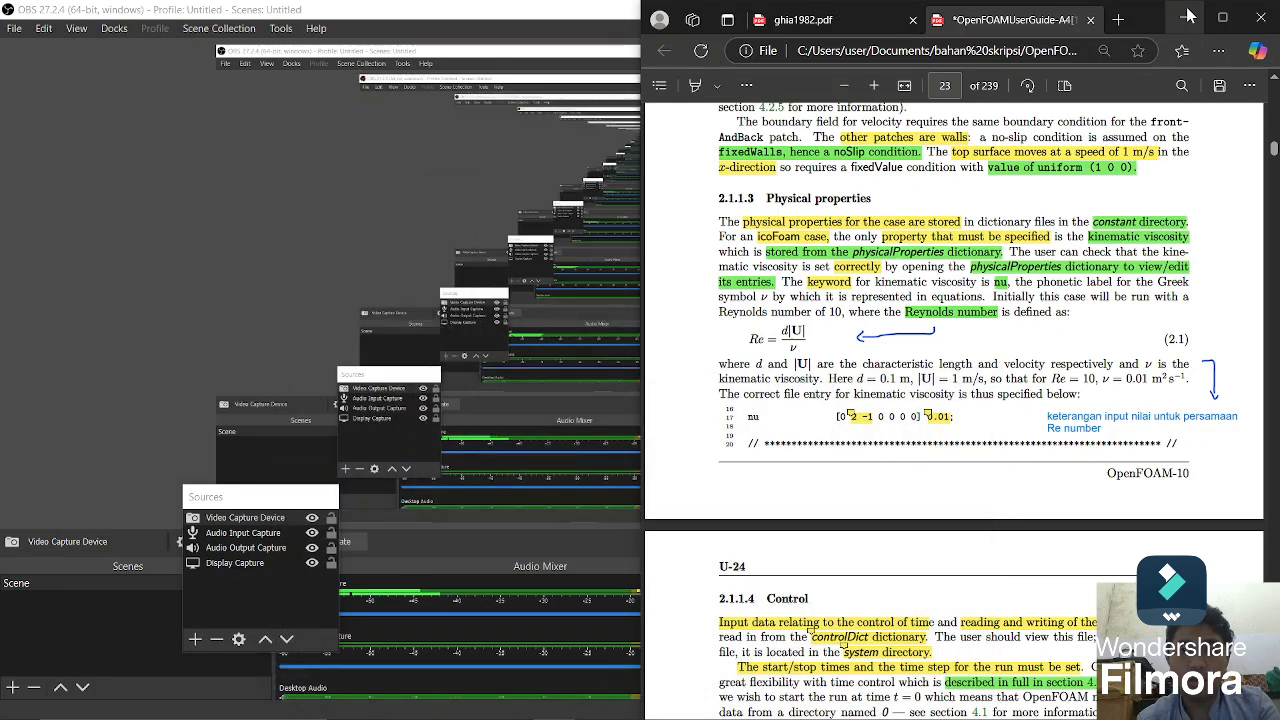
{"action": "left_click", "coordinate": [1186, 17]}
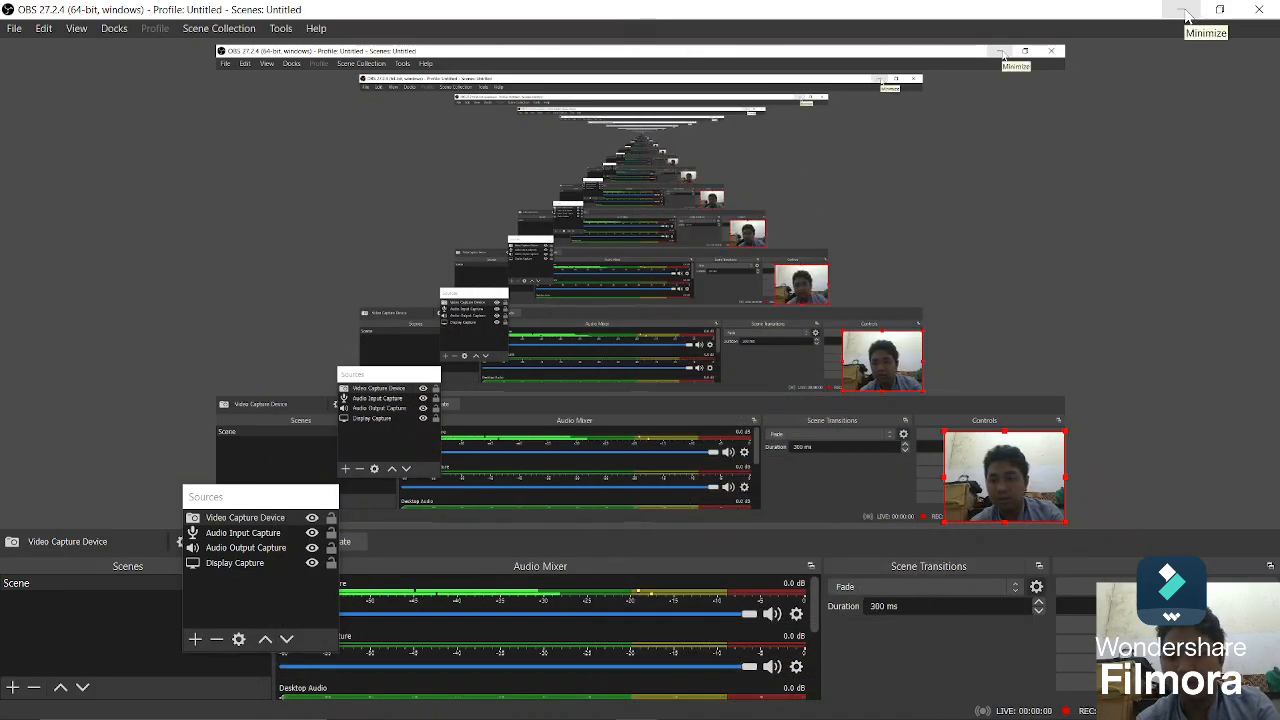
{"action": "left_click", "coordinate": [1186, 15]}
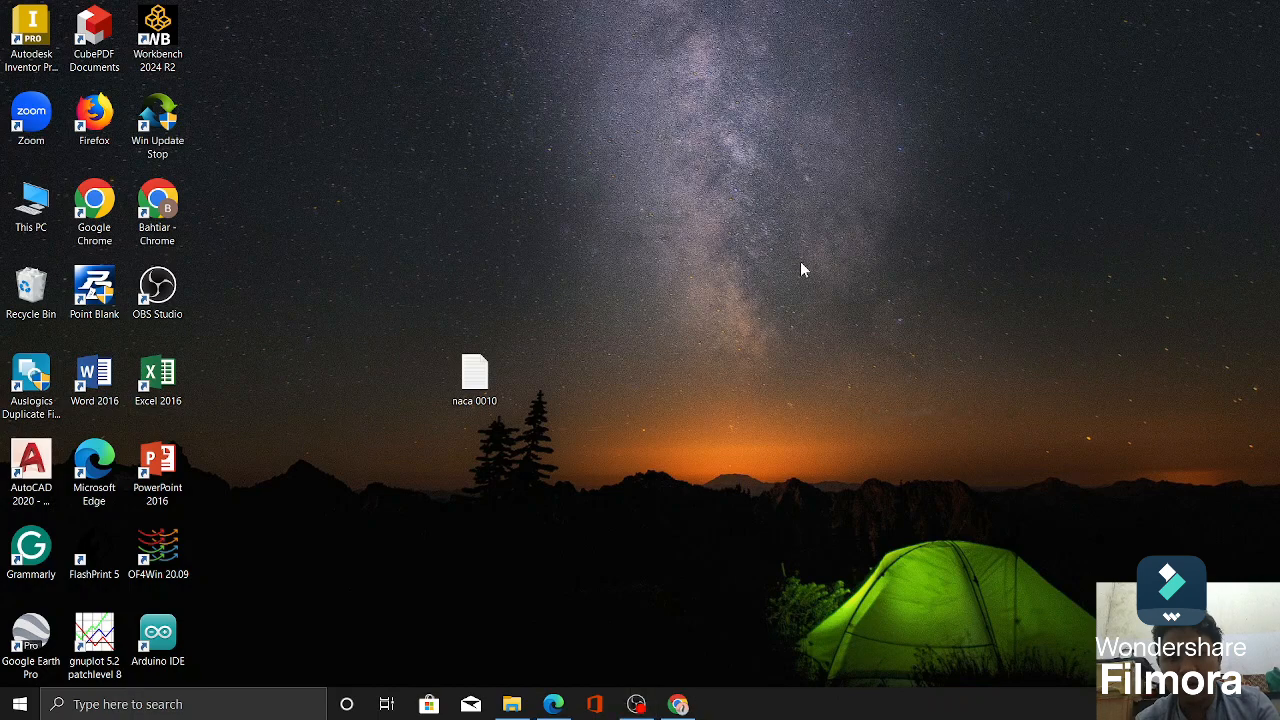
{"action": "double_click", "coordinate": [158, 550]}
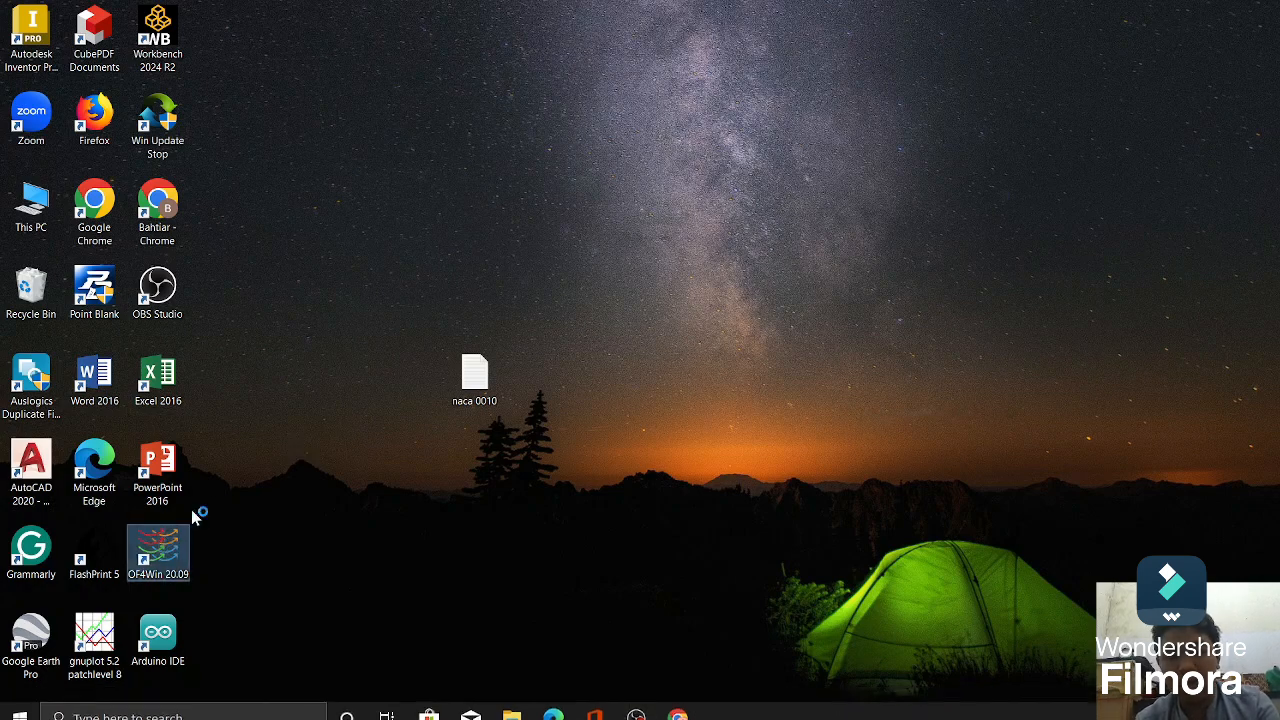
{"action": "left_click", "coordinate": [548, 119]}
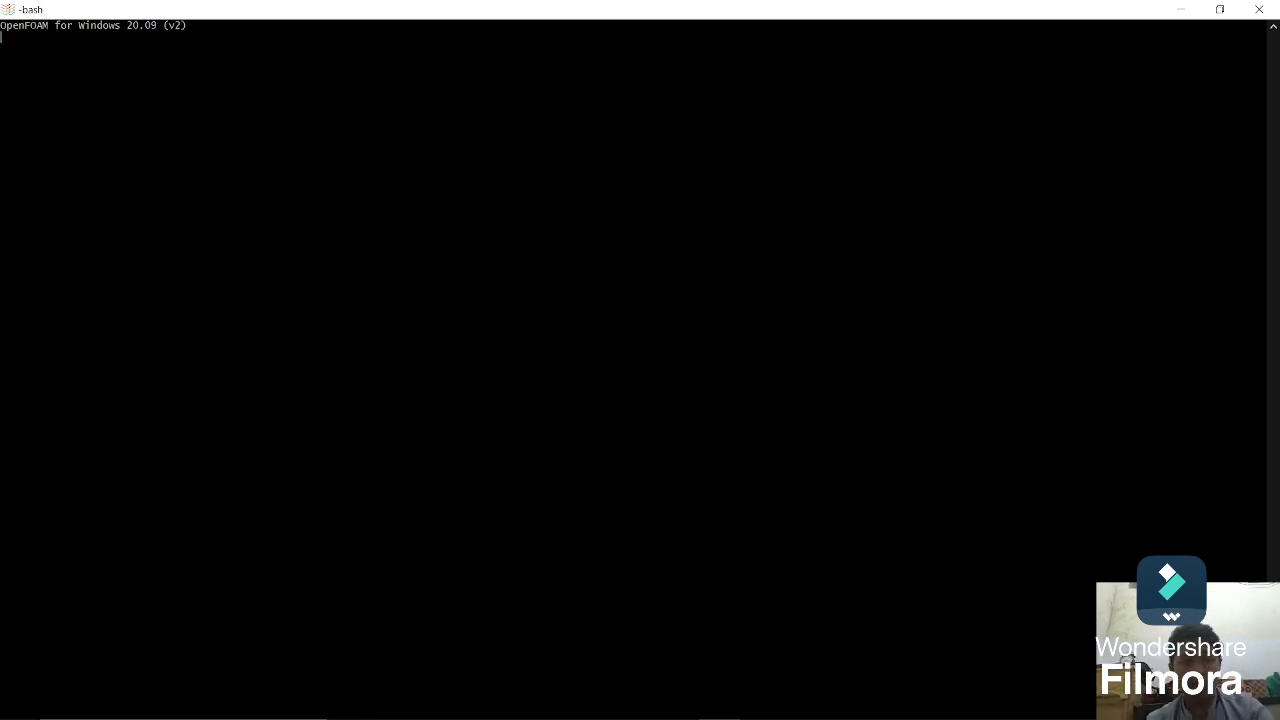
{"action": "left_click", "coordinate": [1180, 10]}
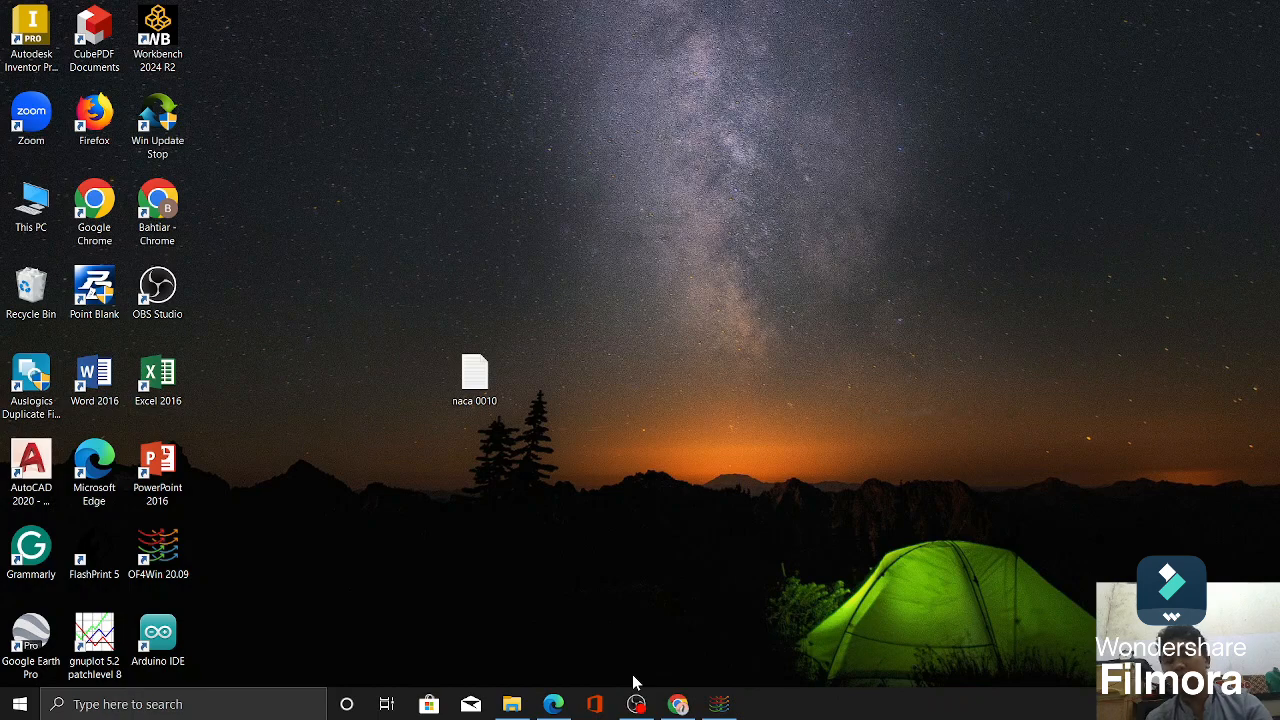
{"action": "left_click", "coordinate": [730, 708]}
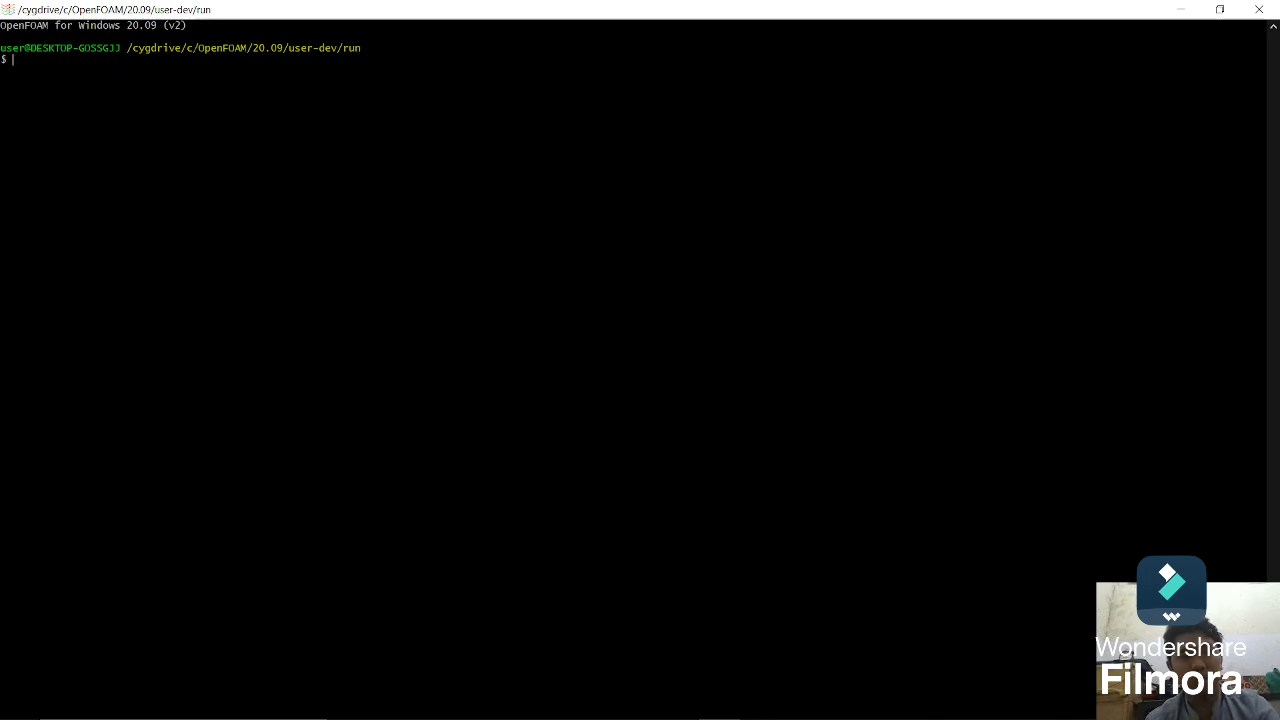
Step: List the contents of the OpenFOAM run directory with ls
{"action": "left_click_drag", "start_coordinate": [187, 48], "coordinate": [199, 48]}
{"action": "left_click", "coordinate": [199, 48]}
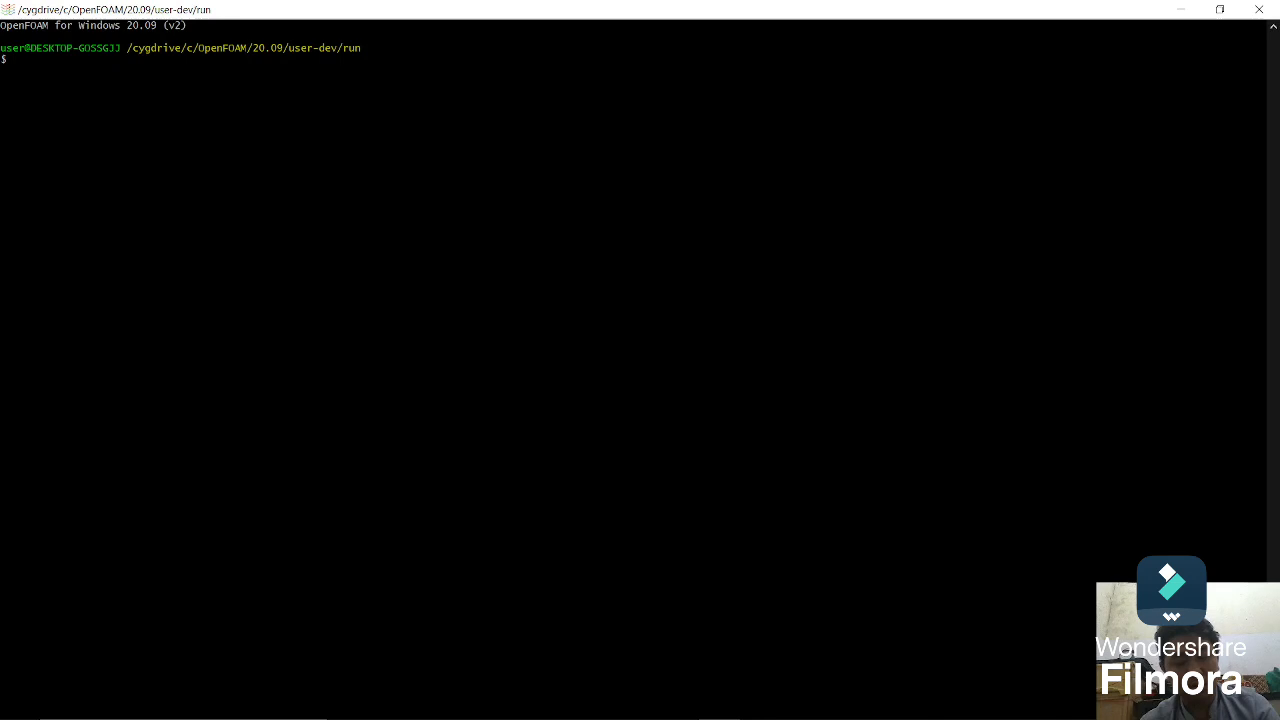
{"action": "type", "text": "ls"}
{"action": "key", "text": "Return"}
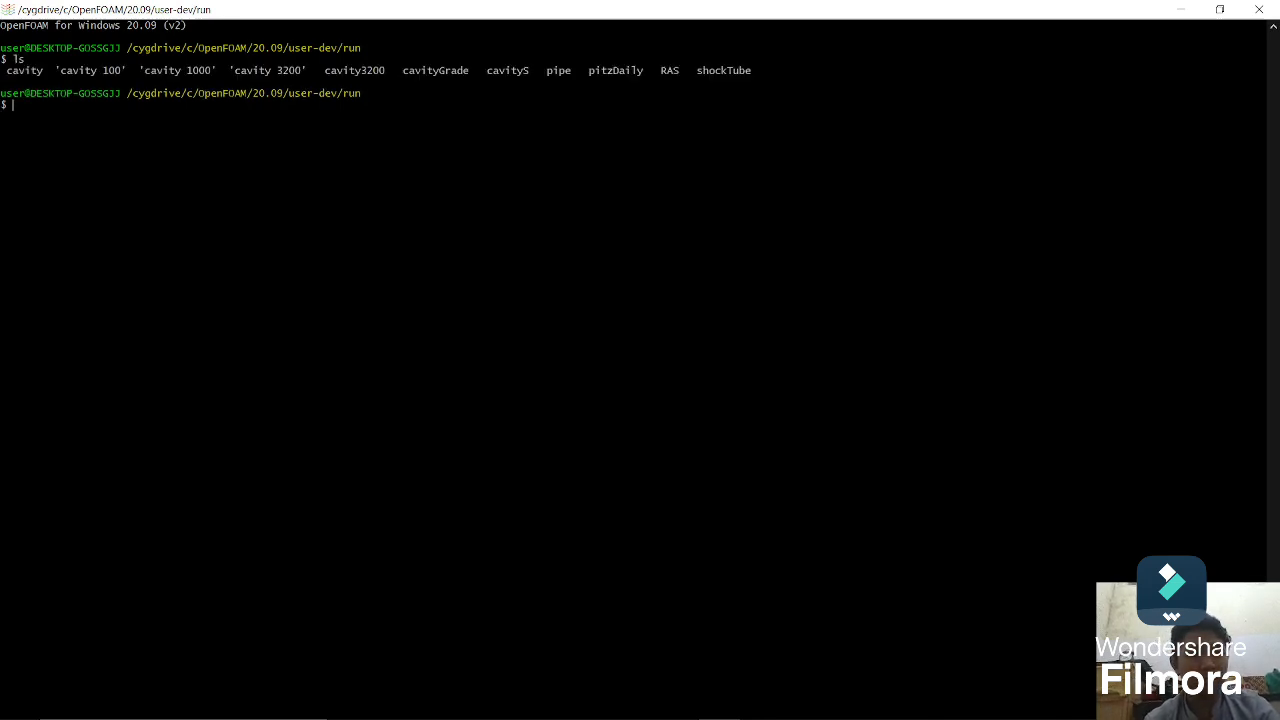
Step: Change the terminal's working directory to 'cavity 1000' with the cd command
{"action": "type", "text": "c"}
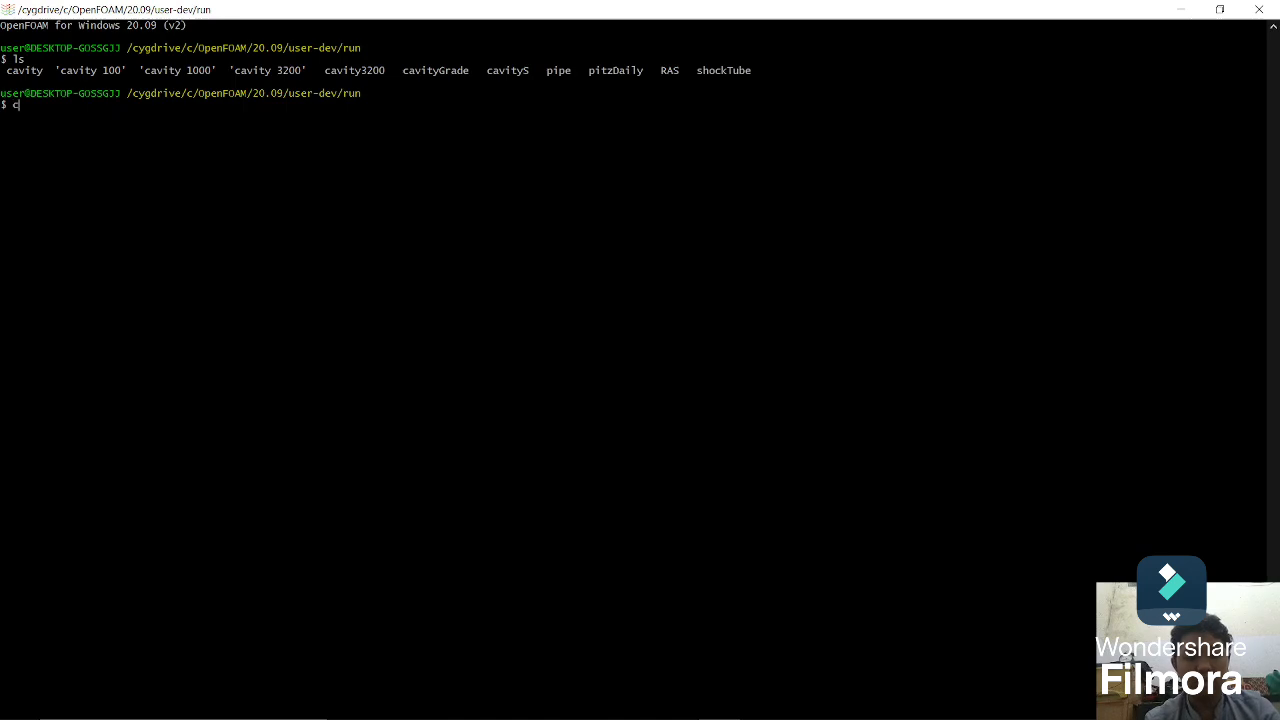
{"action": "type", "text": "d cavity"}
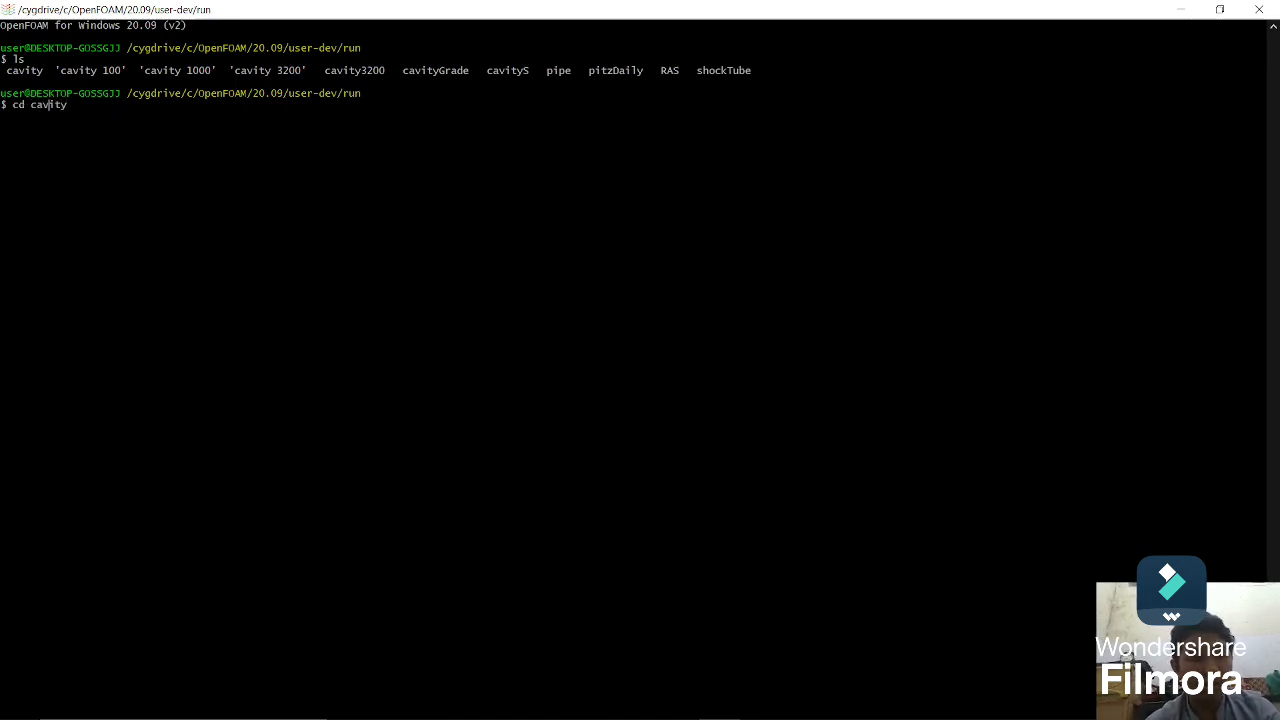
{"action": "type", "text": "'"}
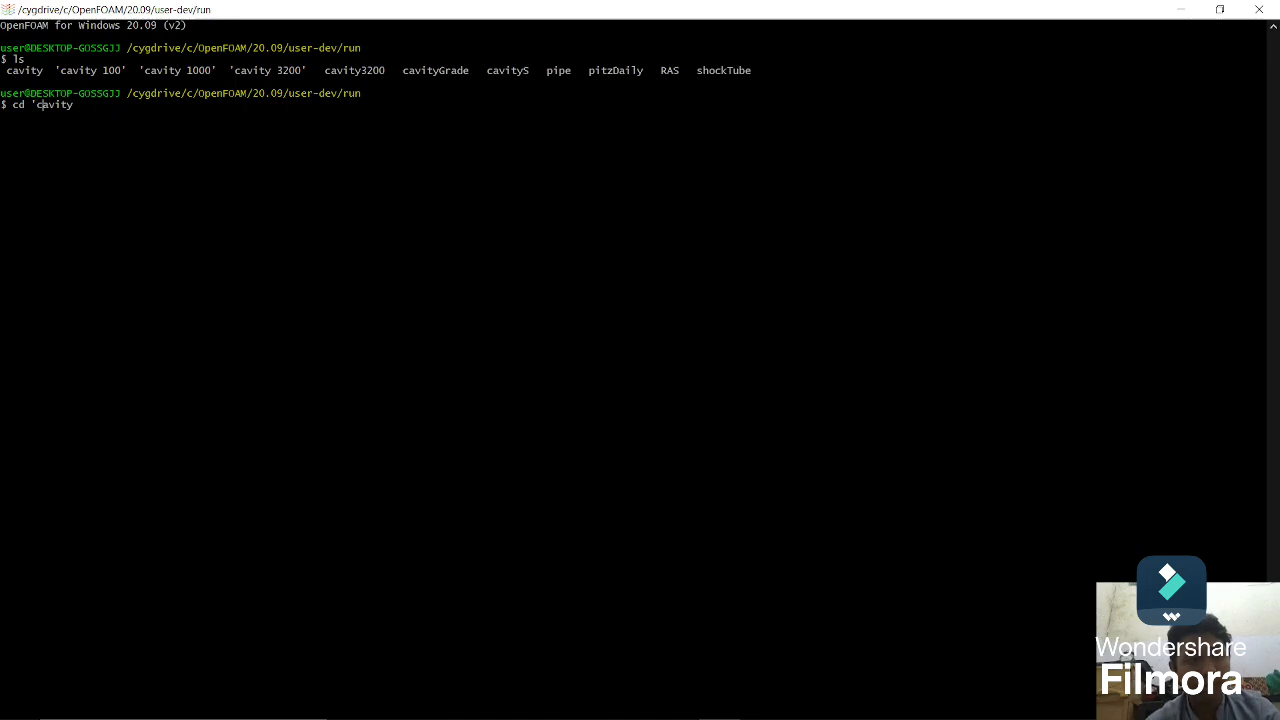
{"action": "type", "text": " 100"}
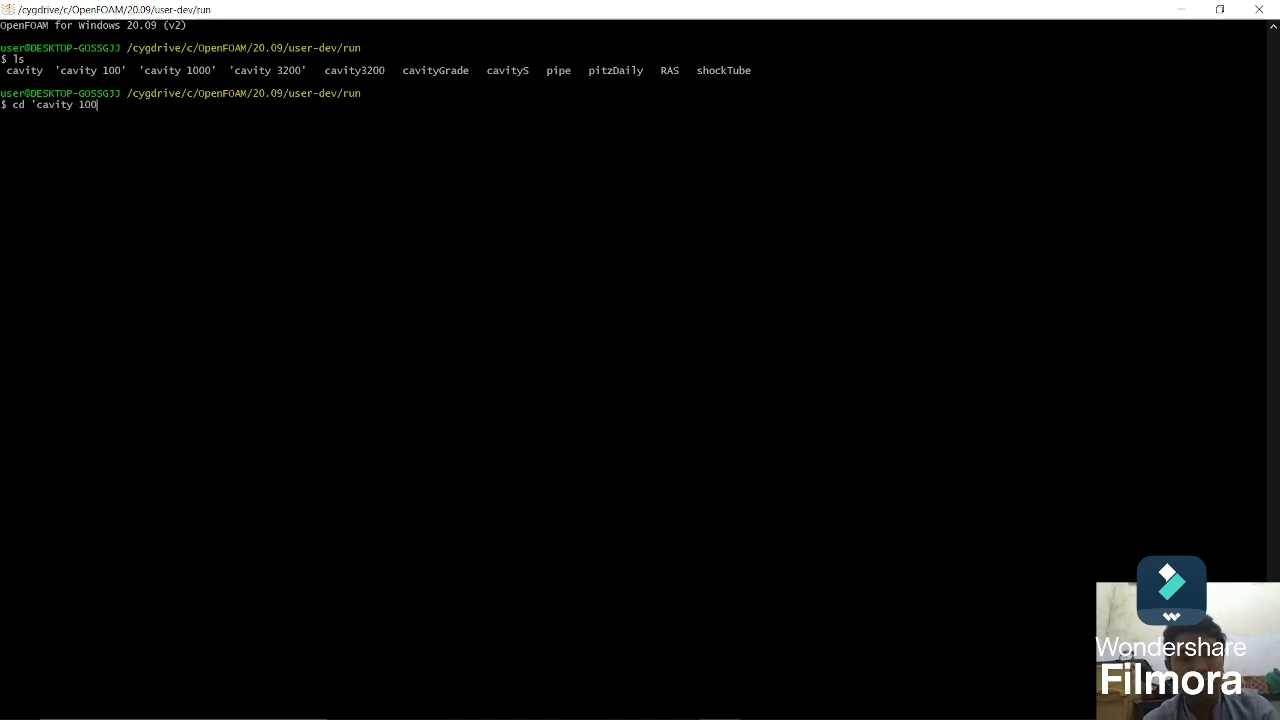
{"action": "type", "text": "0'"}
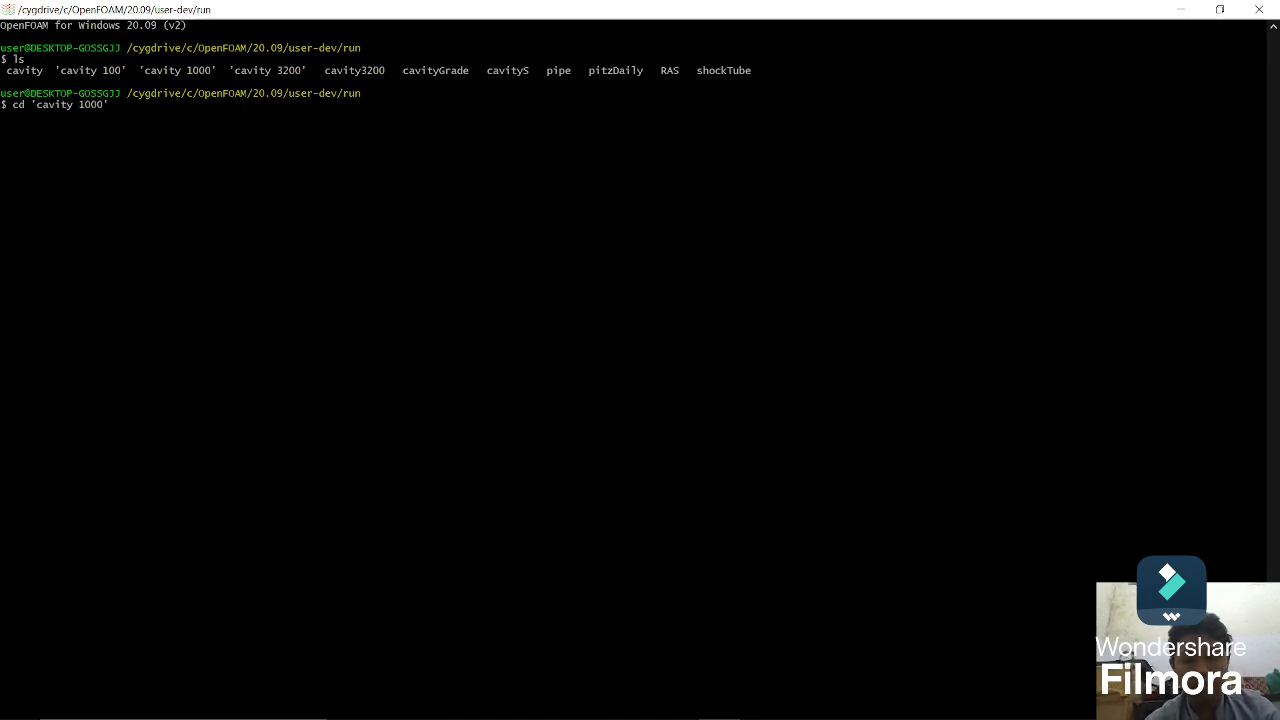
{"action": "key", "text": "Return"}
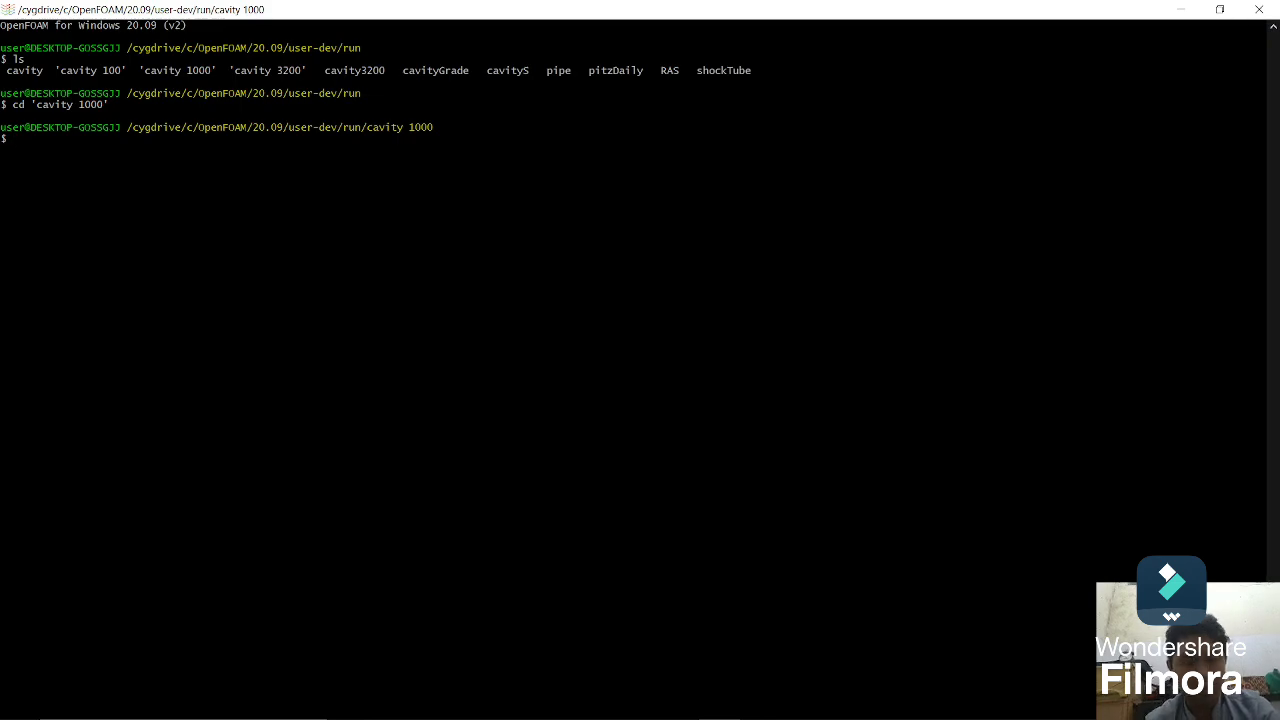
Step: Switch to File Explorer, view the case folders in the run directory, and minimize the window to return to the terminal
{"action": "left_click", "coordinate": [511, 704]}
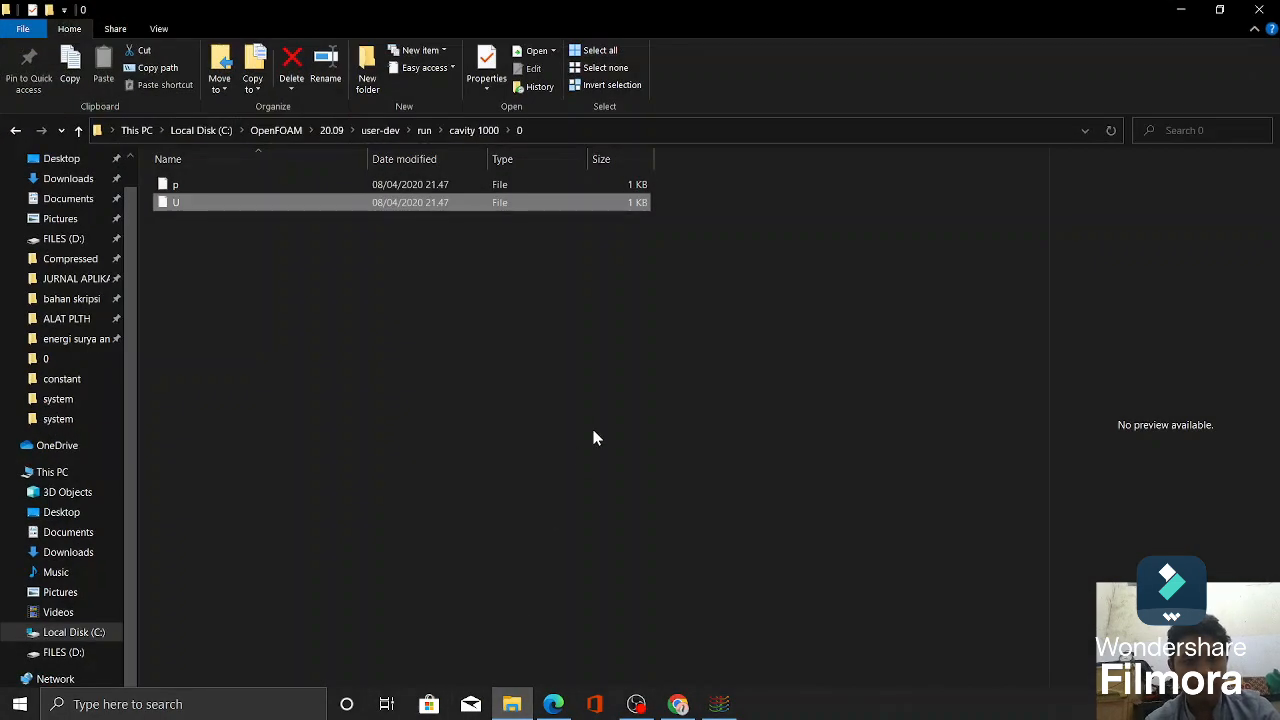
{"action": "left_click", "coordinate": [423, 132]}
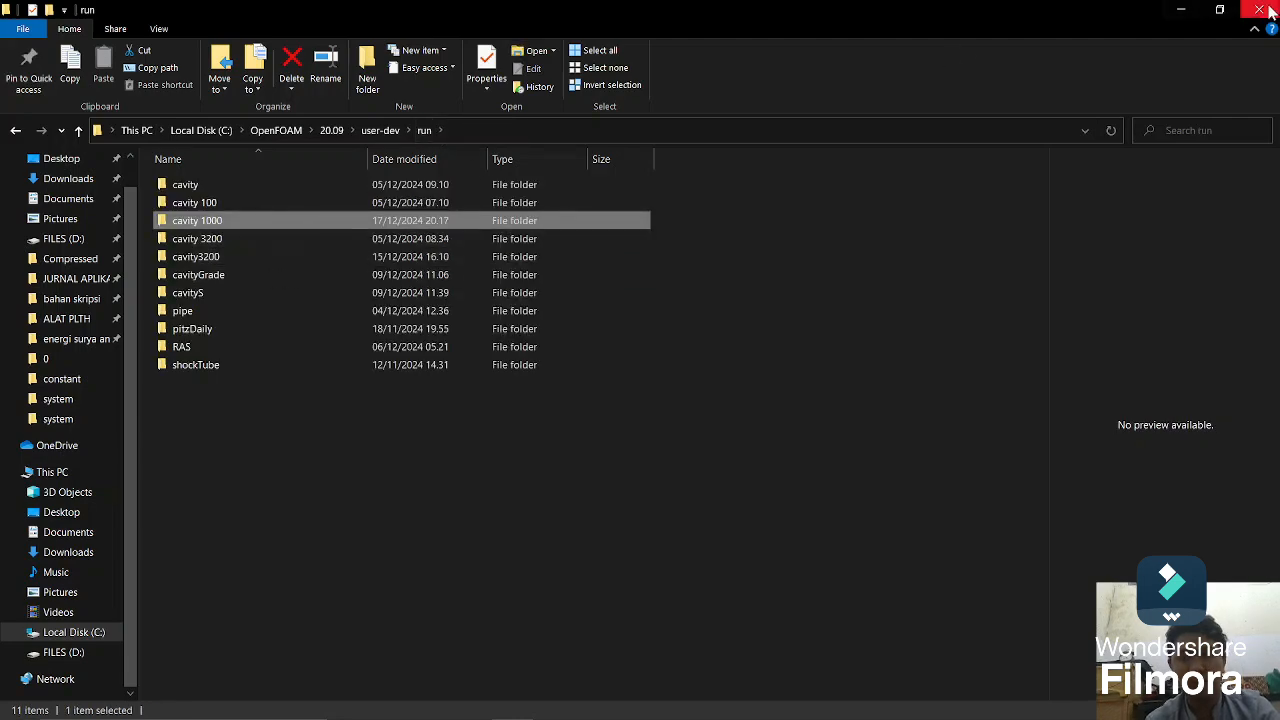
{"action": "left_click", "coordinate": [1219, 9]}
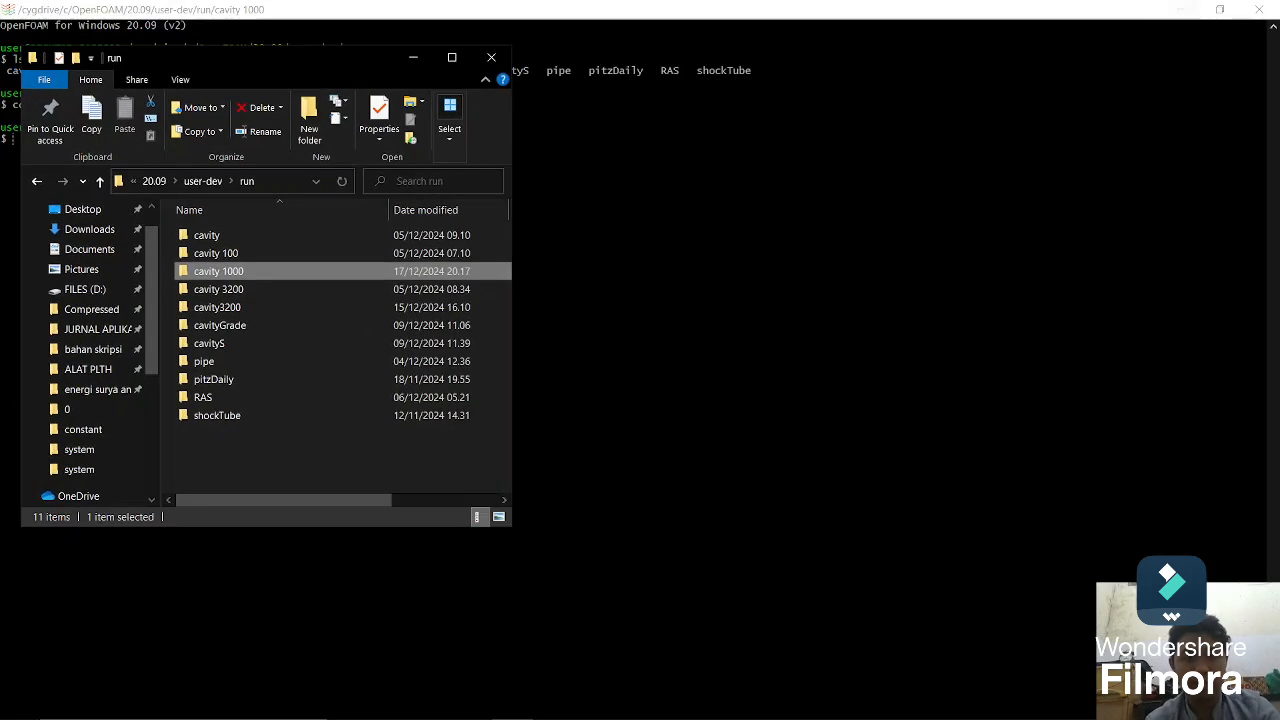
{"action": "left_click", "coordinate": [413, 58]}
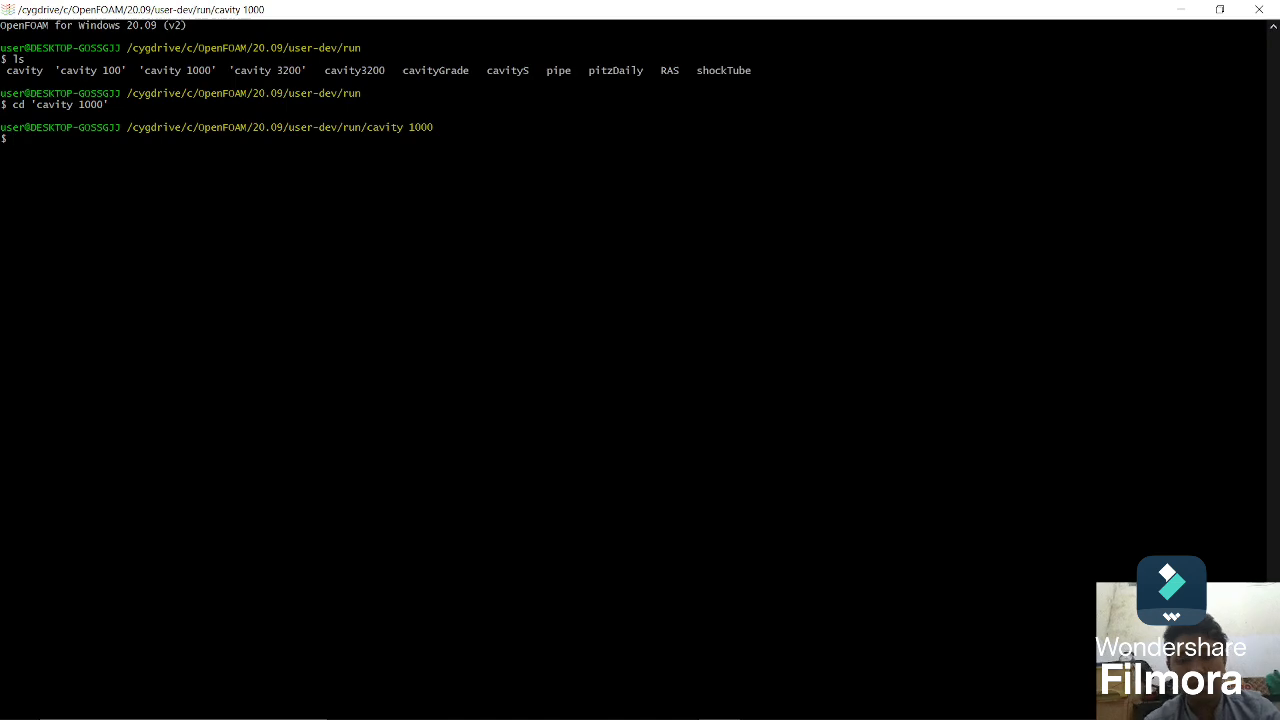
Step: Generate the cavity 1000 mesh with blockMesh and launch the viewer with paraFoam
{"action": "type", "text": "blockMesh"}
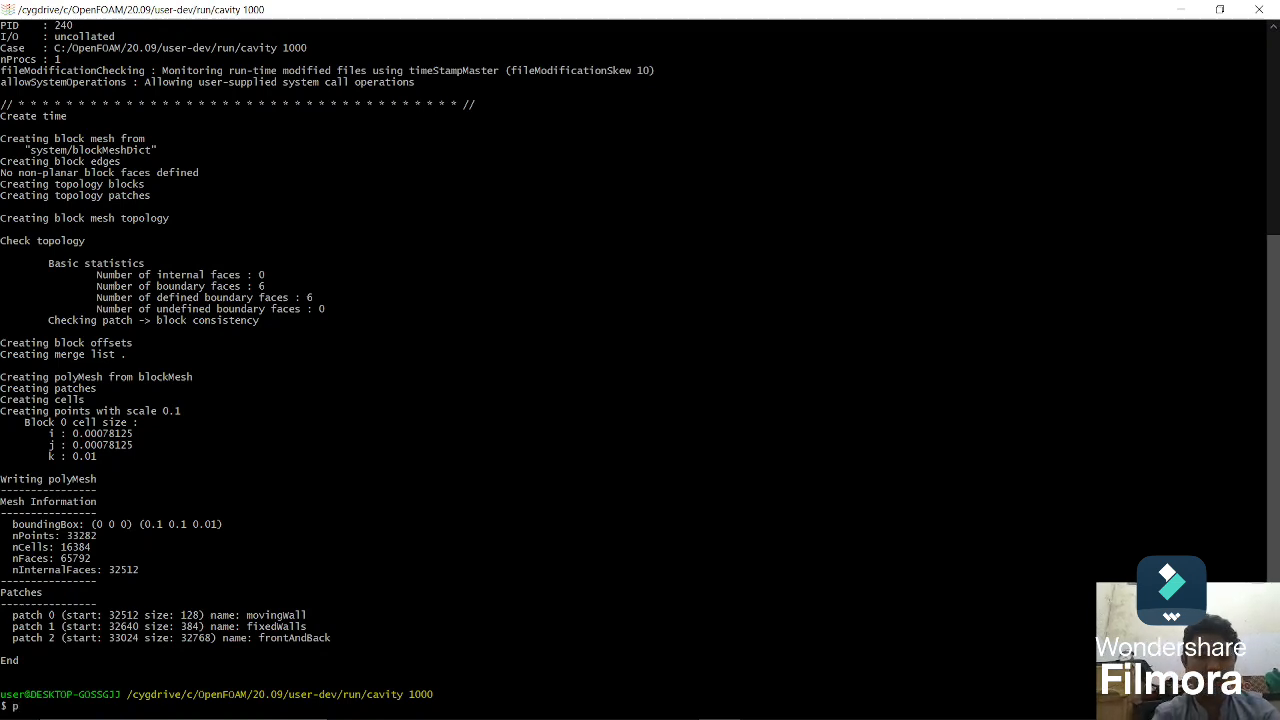
{"action": "type", "text": "ara"}
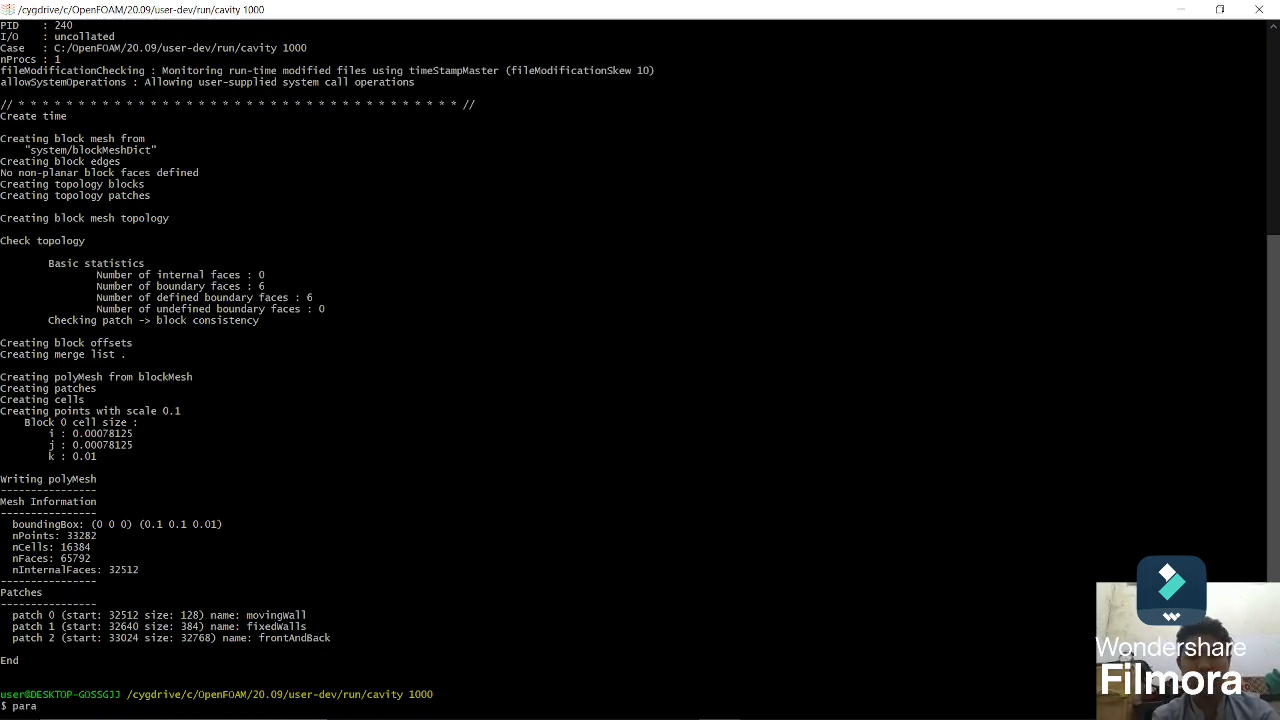
{"action": "type", "text": "Foam"}
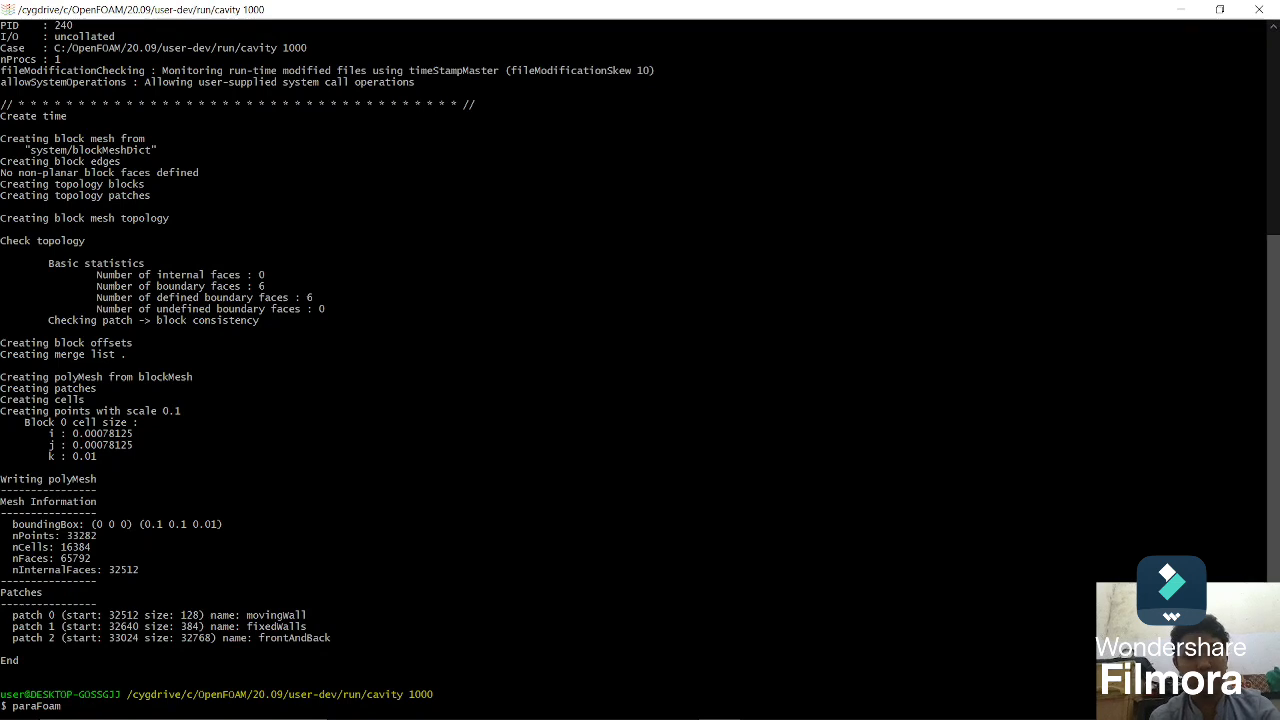
{"action": "key", "text": "Return"}
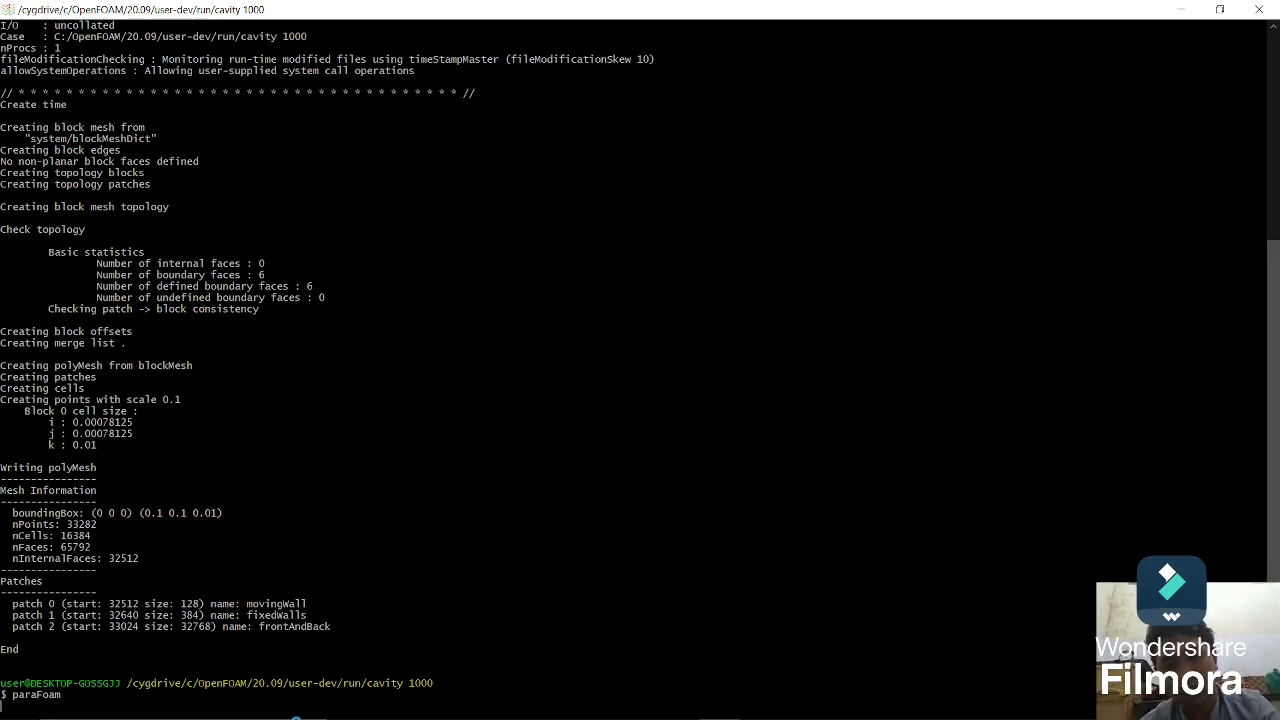
Step: Switch to ParaView and load the internalMesh region of cavity 1000.foam into the render view
{"action": "mouse_move", "coordinate": [636, 704]}
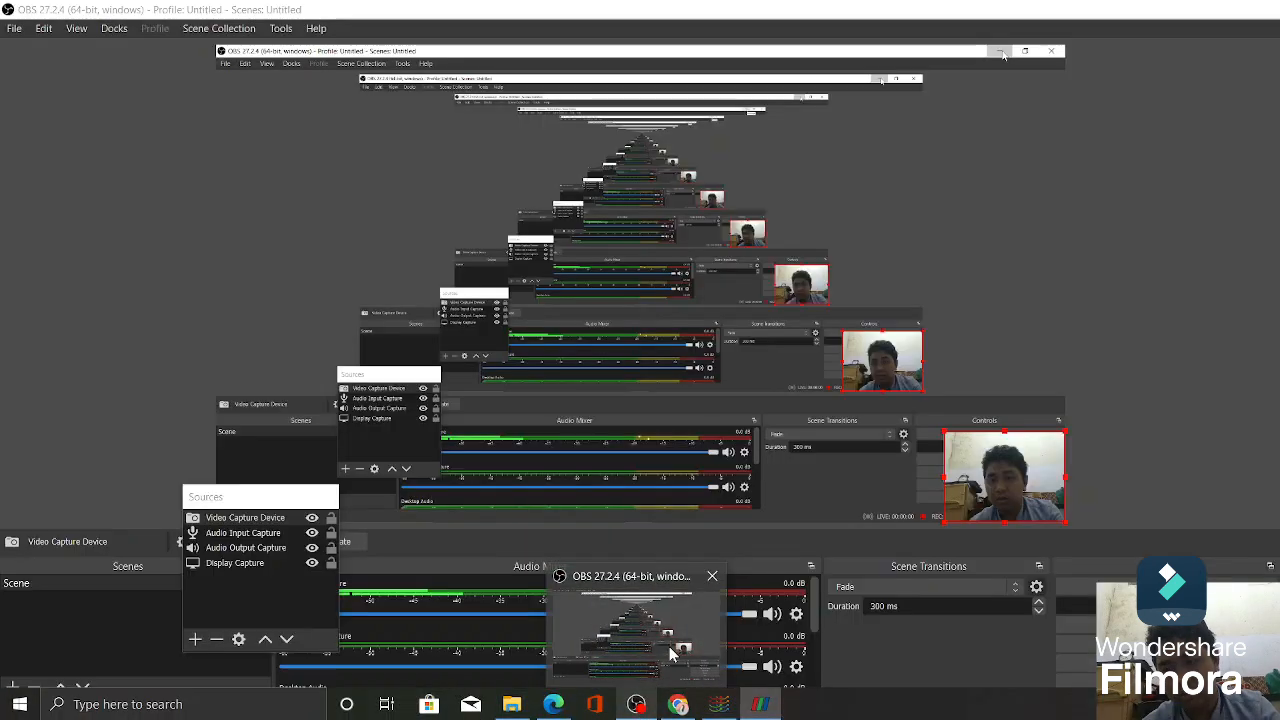
{"action": "left_click", "coordinate": [669, 646]}
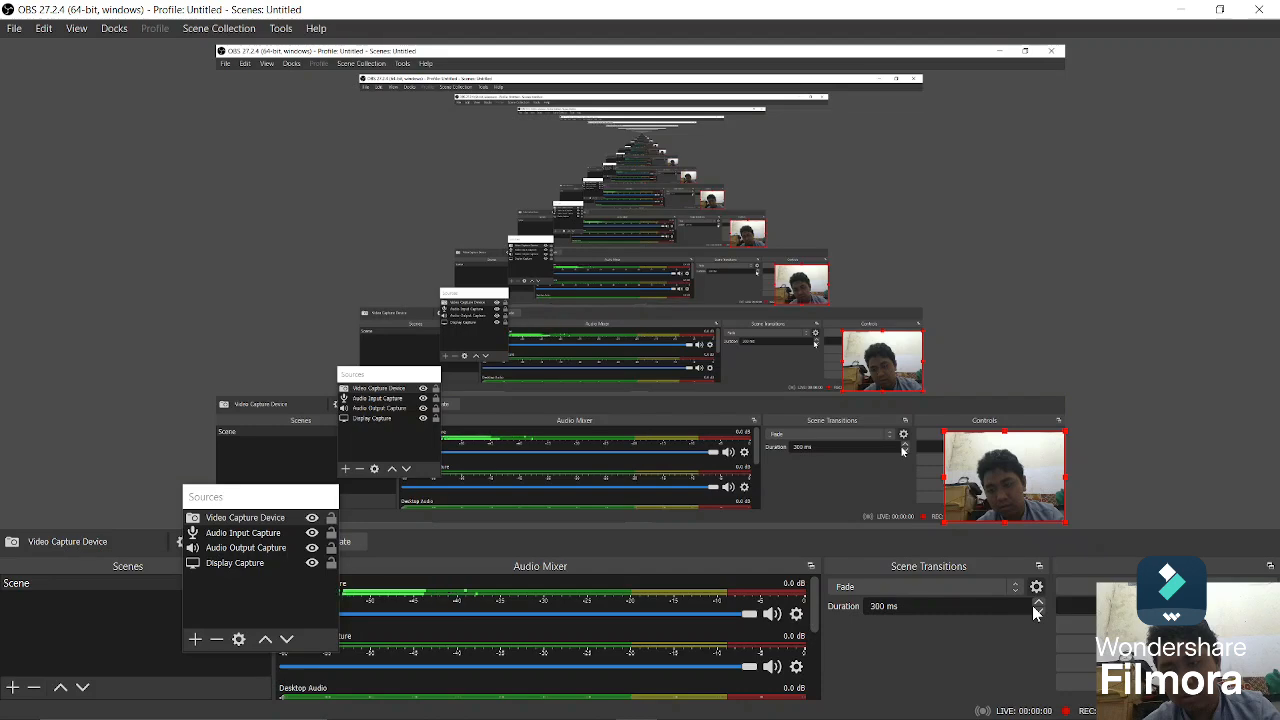
{"action": "mouse_move", "coordinate": [760, 708]}
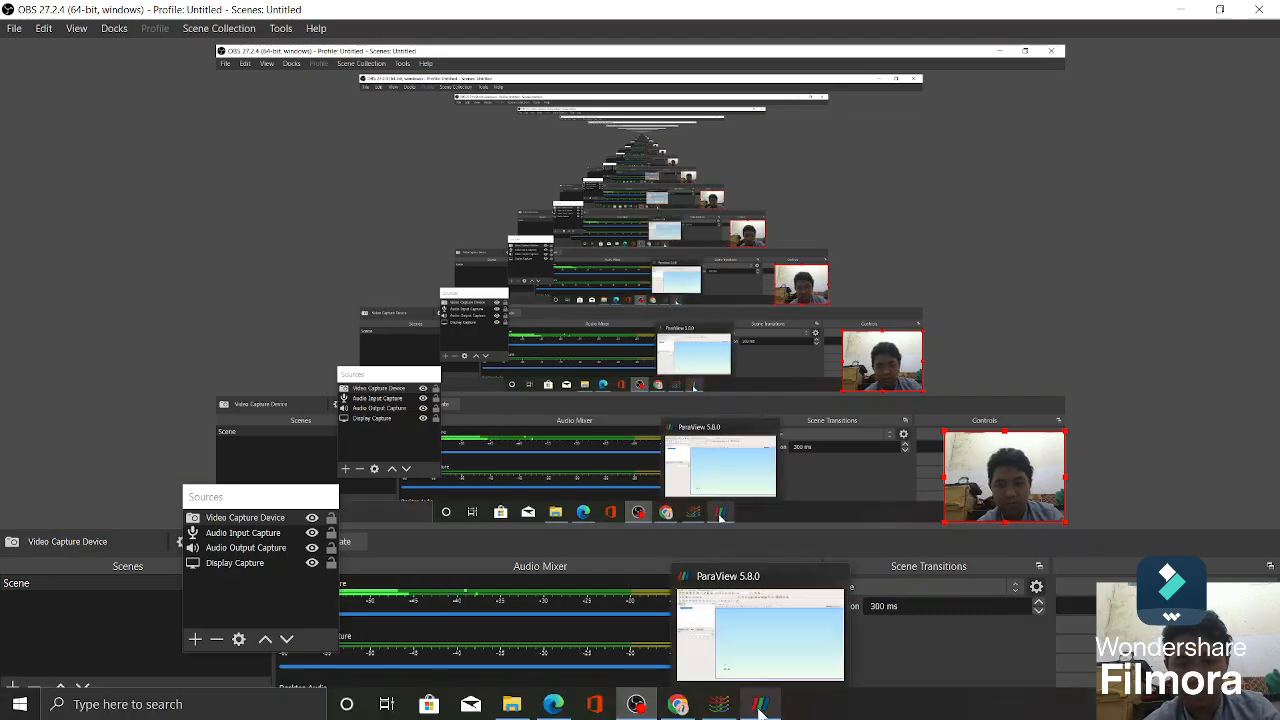
{"action": "left_click", "coordinate": [760, 635]}
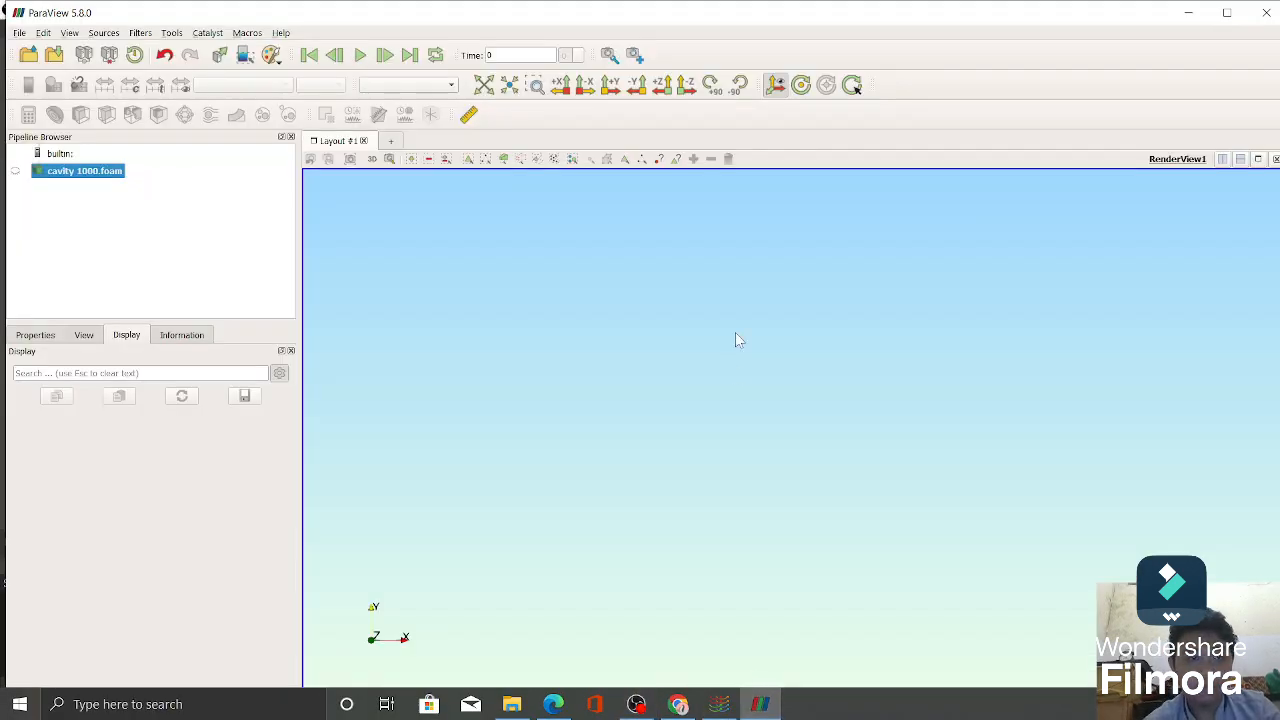
{"action": "left_click", "coordinate": [42, 338]}
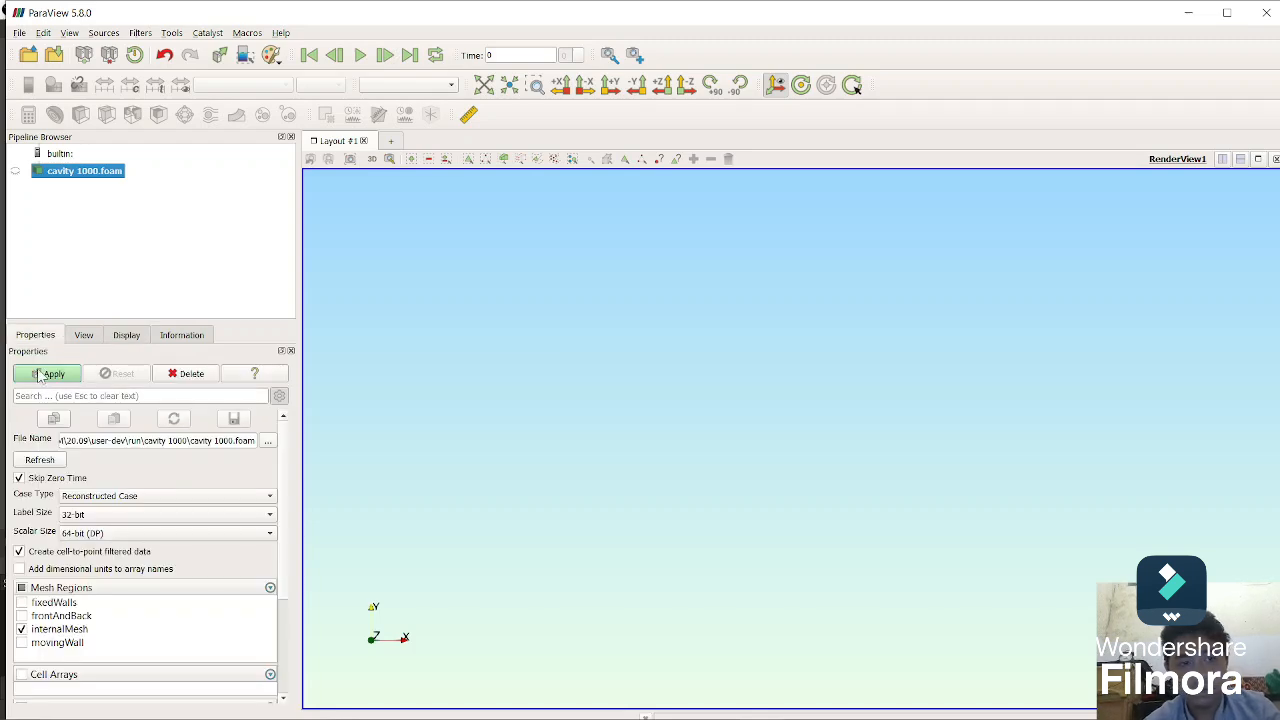
{"action": "left_click", "coordinate": [40, 375]}
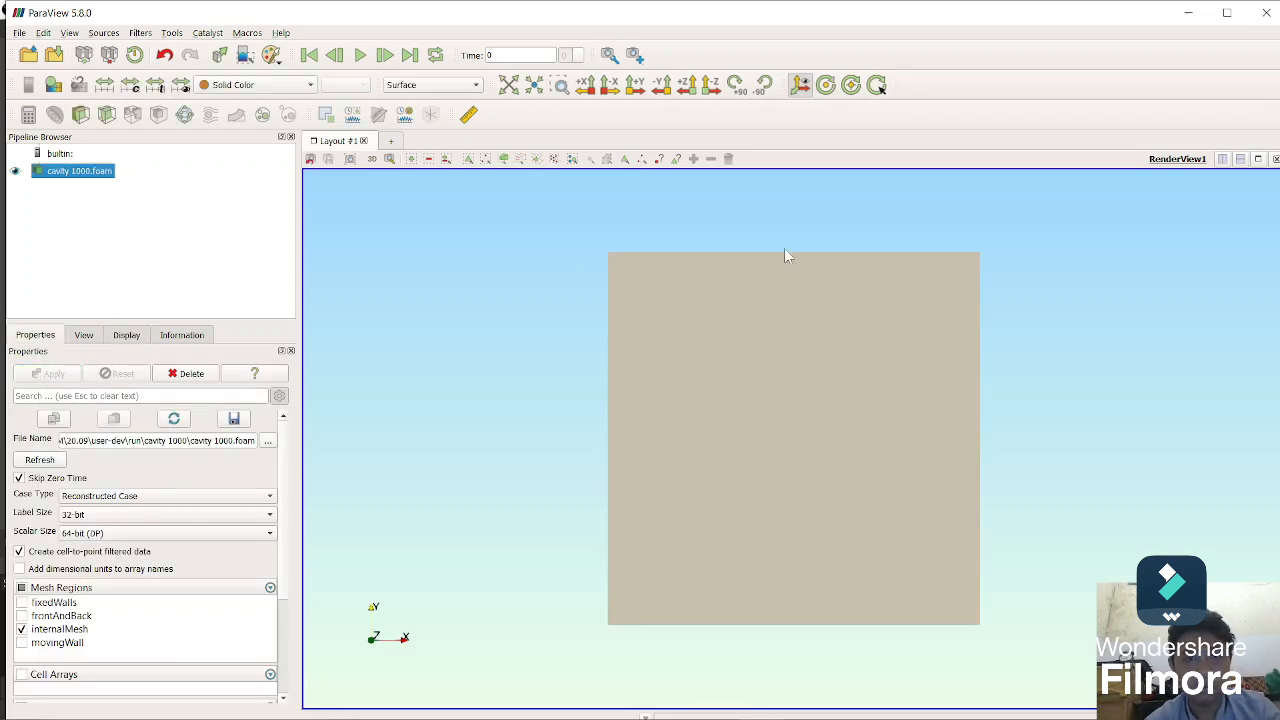
{"action": "left_click", "coordinate": [19, 569]}
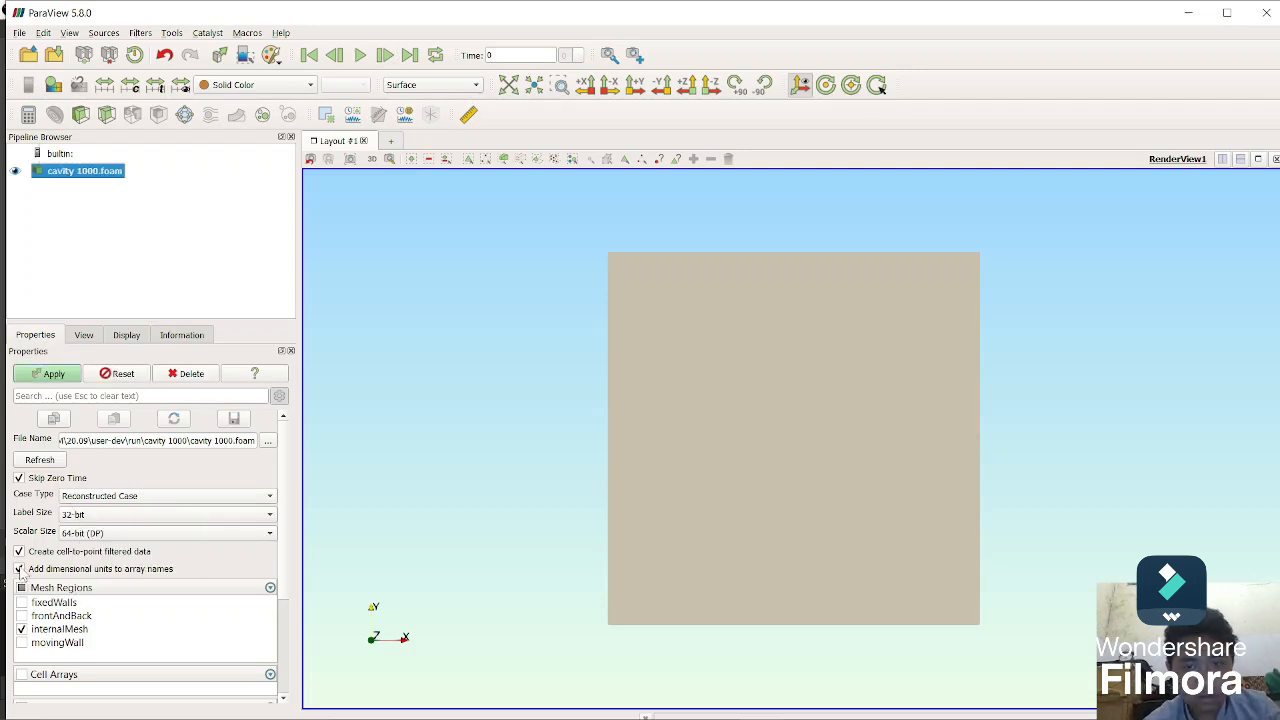
{"action": "left_click", "coordinate": [50, 375]}
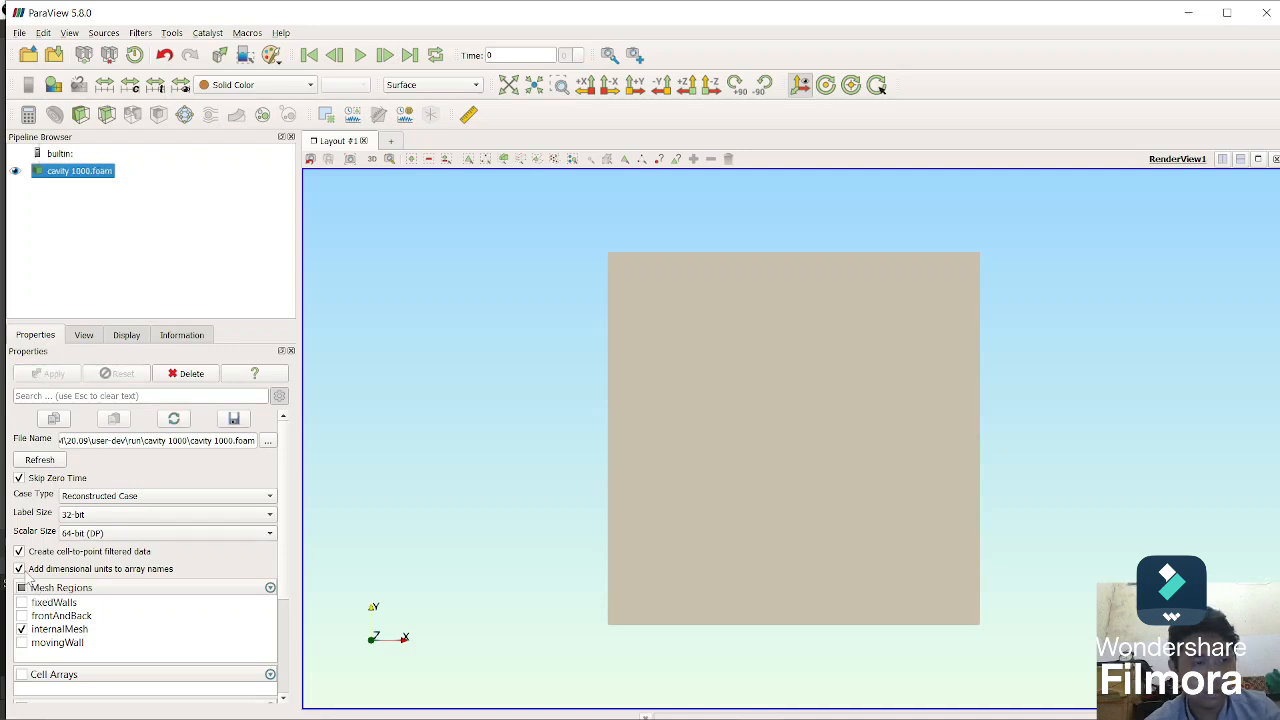
{"action": "left_click", "coordinate": [22, 571]}
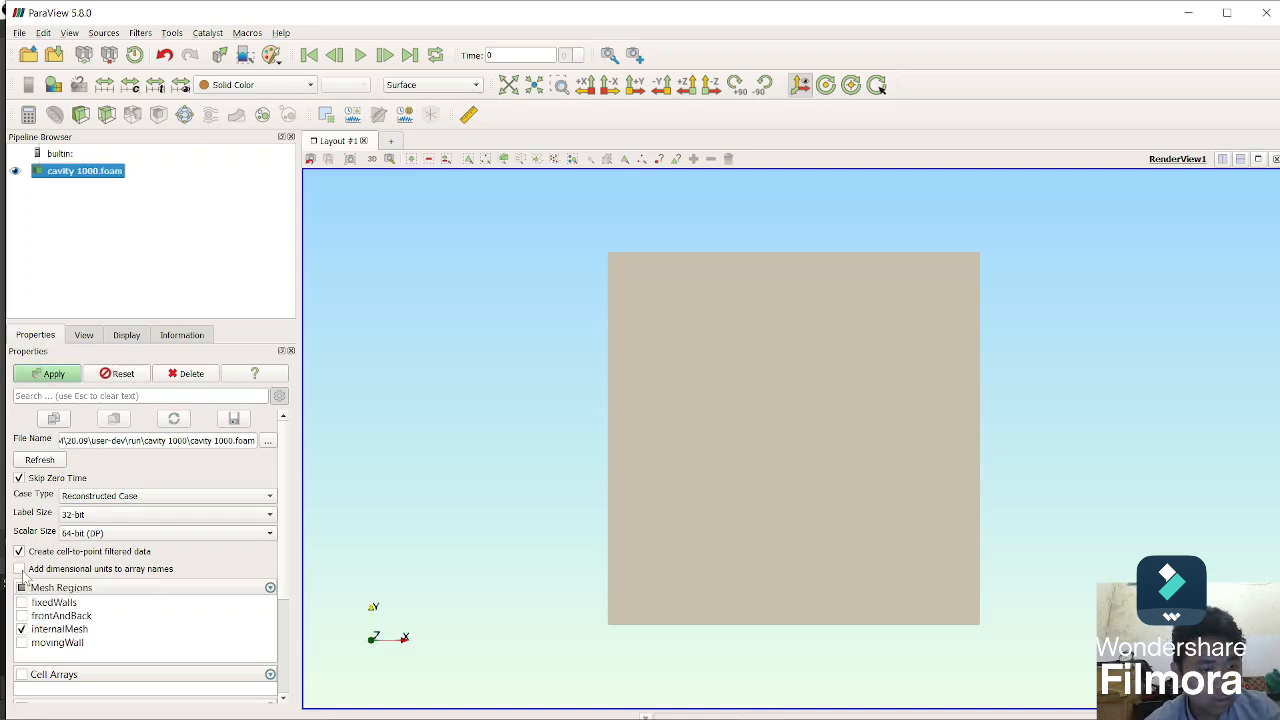
{"action": "left_click", "coordinate": [58, 378]}
Step: Turn on the axes grid and display the cavity mesh as Surface With Edges
{"action": "left_click", "coordinate": [84, 336]}
{"action": "left_click", "coordinate": [20, 419]}
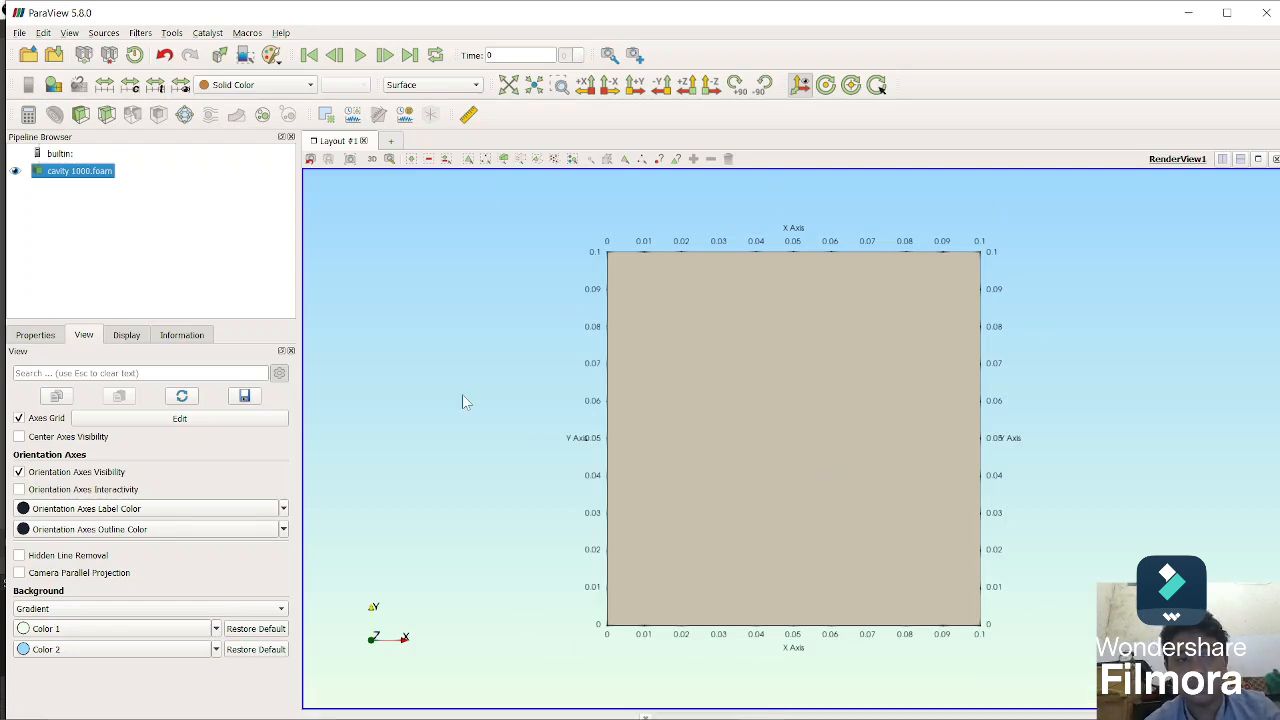
{"action": "left_click", "coordinate": [312, 86]}
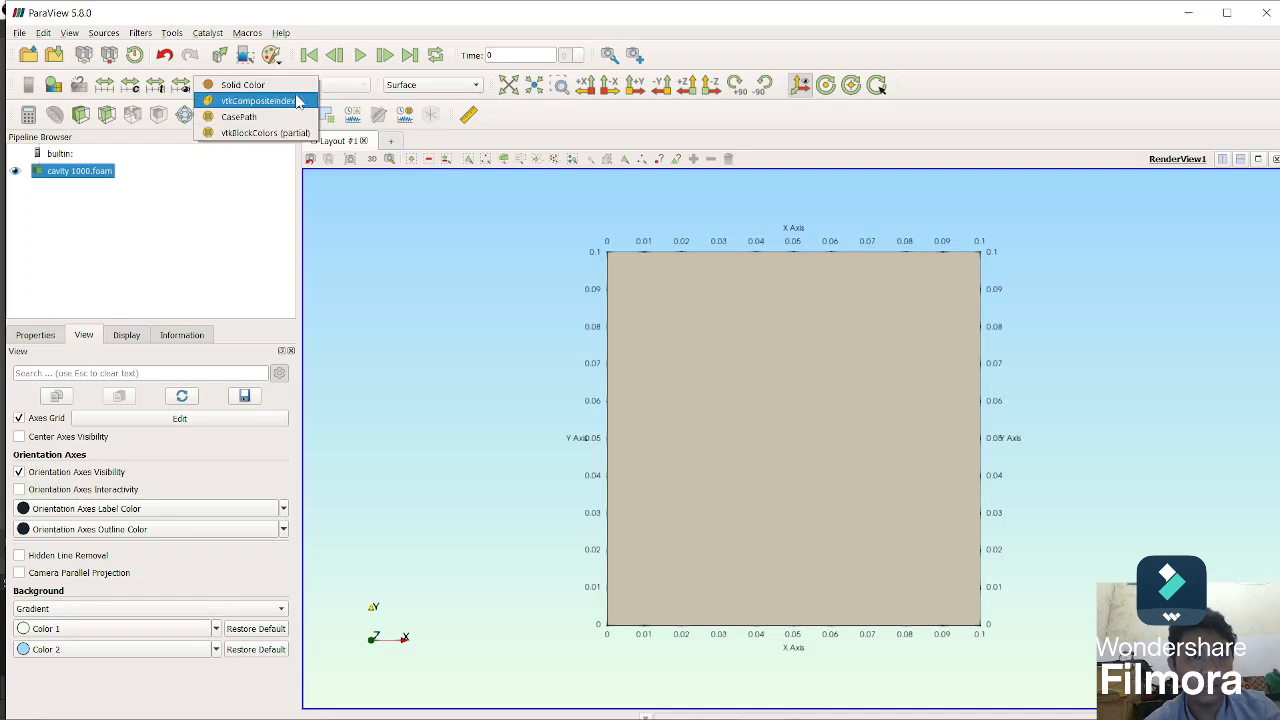
{"action": "left_click", "coordinate": [455, 88]}
{"action": "left_click", "coordinate": [450, 106]}
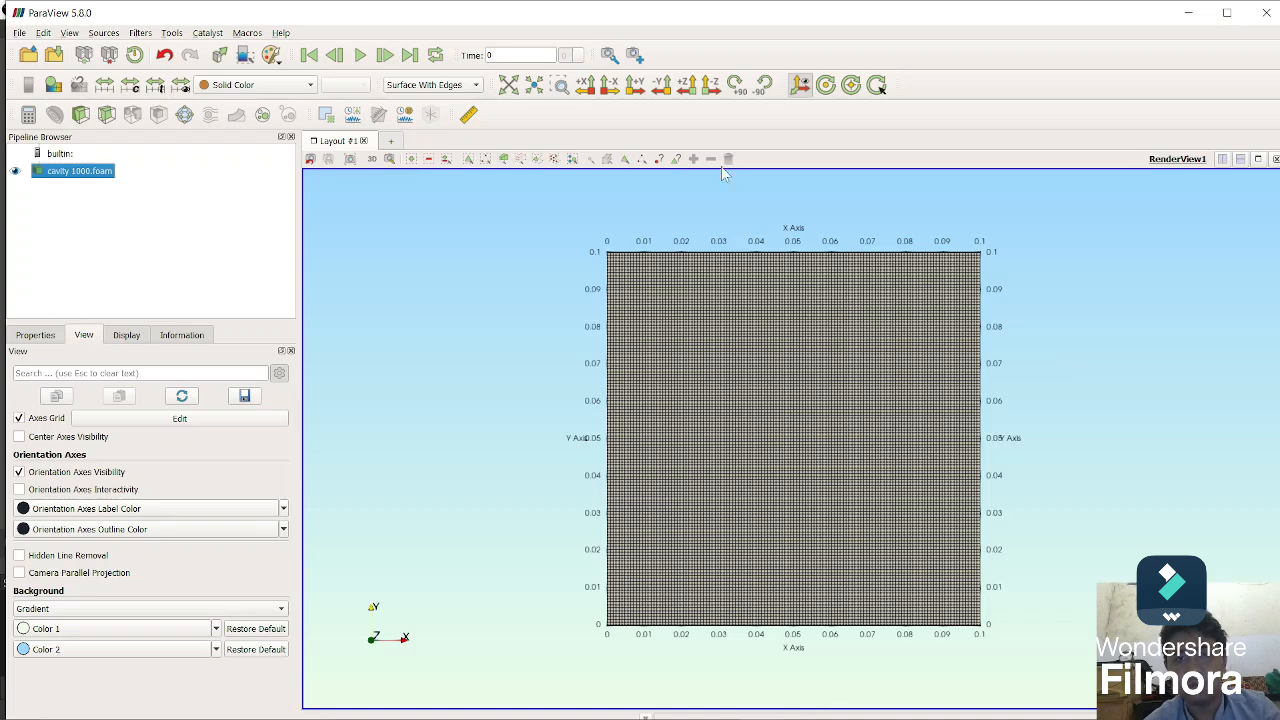
Step: Inspect the upper part of the cavity mesh up close using Zoom to Box, and close ParaView
{"action": "left_click", "coordinate": [560, 85]}
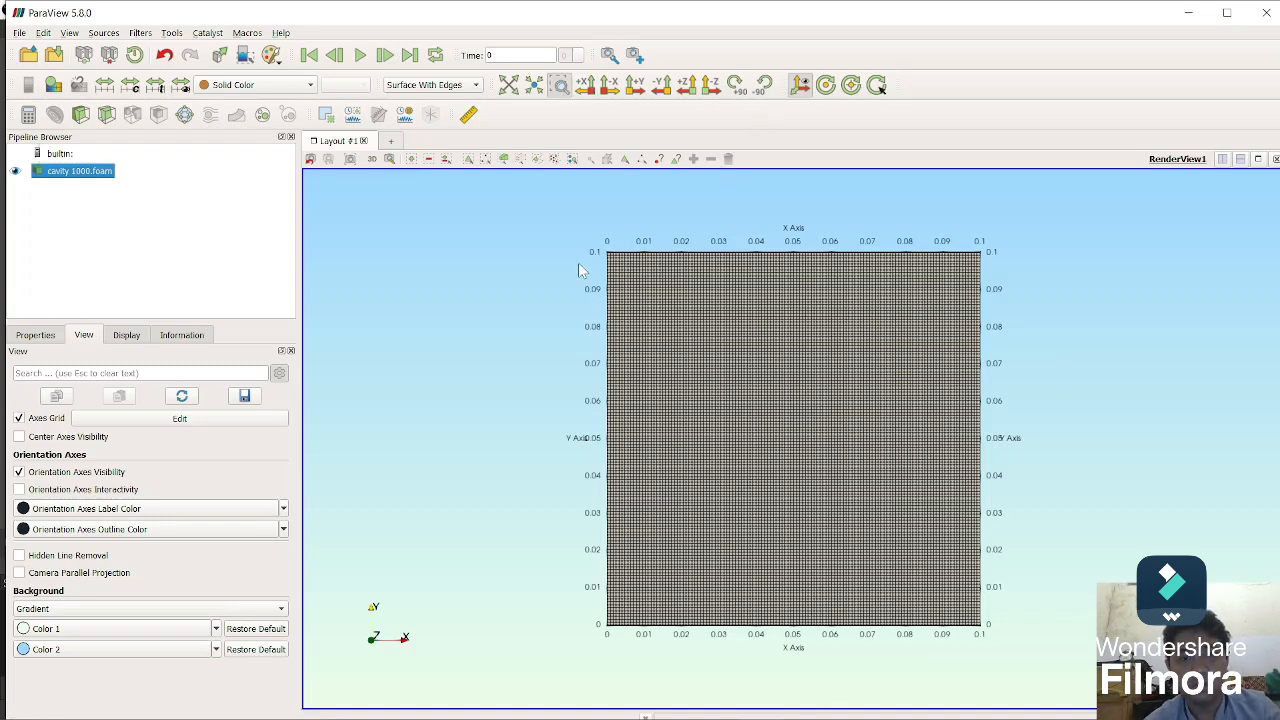
{"action": "left_click_drag", "start_coordinate": [594, 210], "coordinate": [1000, 228]}
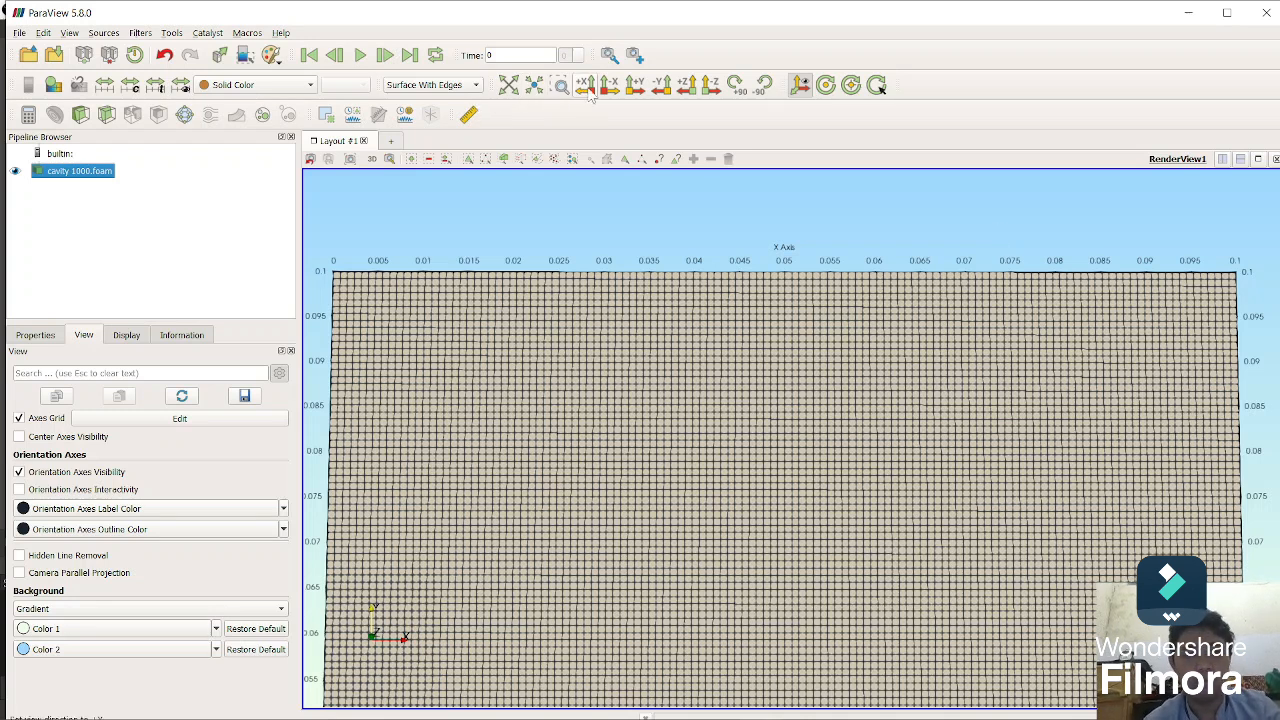
{"action": "left_click", "coordinate": [1268, 11]}
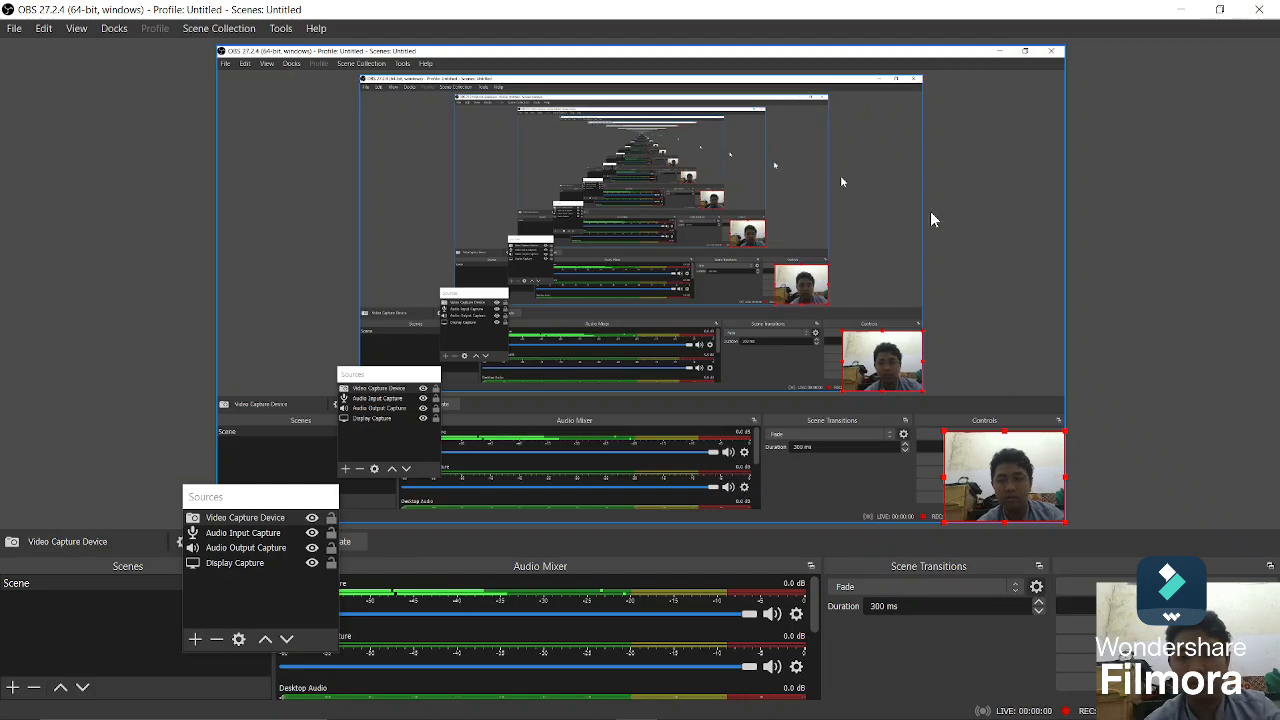
Step: Return to the OpenFOAM terminal and run the icoFoam solver on the cavity 1000 case
{"action": "left_click", "coordinate": [719, 704]}
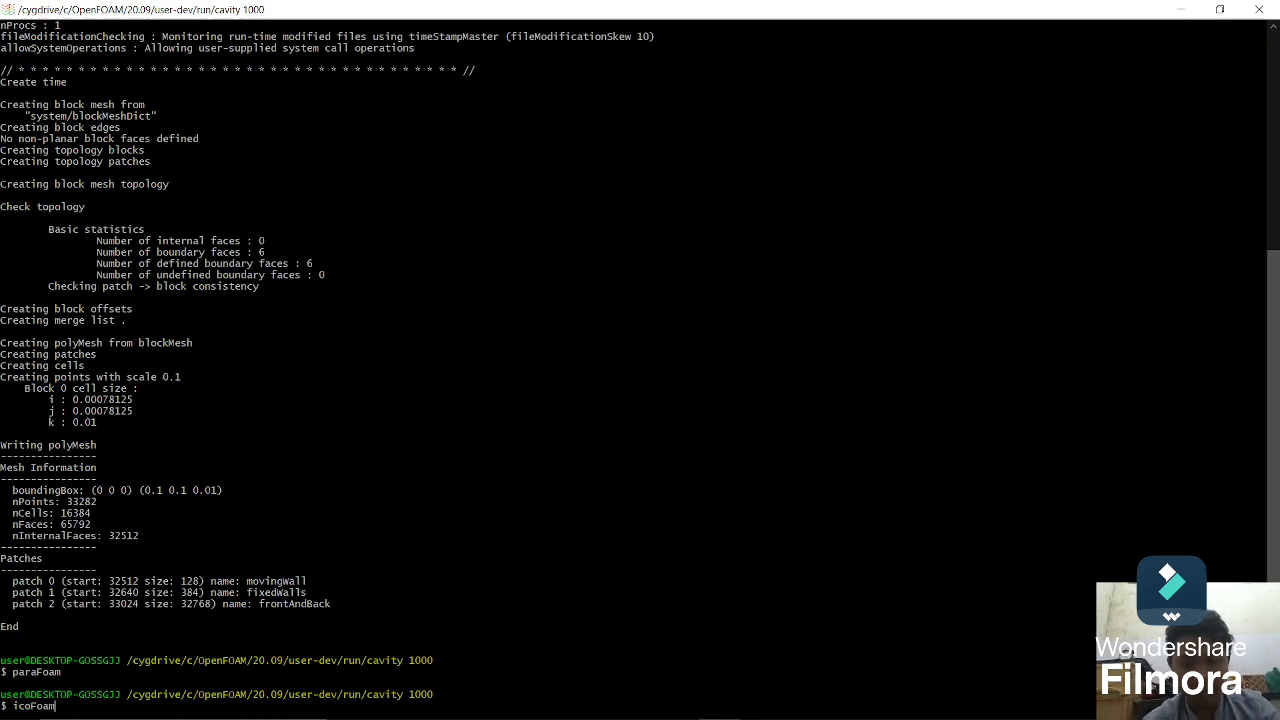
{"action": "key", "text": "Return"}
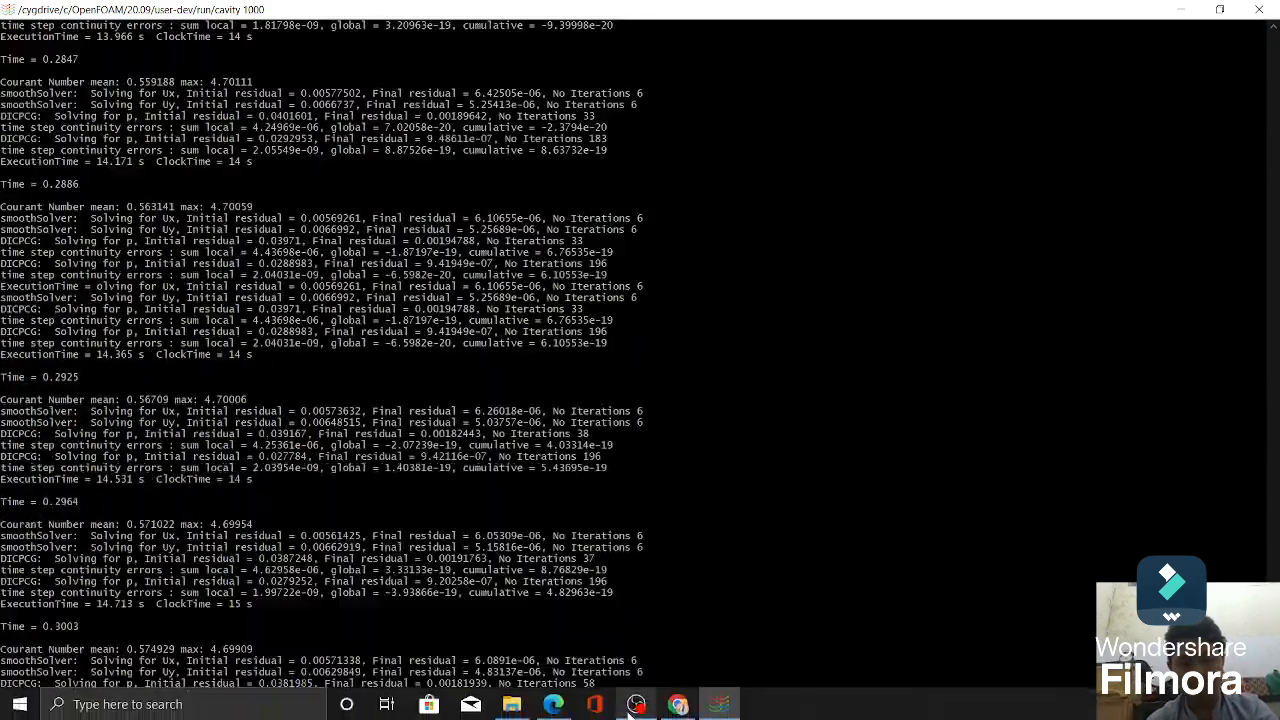
Step: Check the progress of the running icoFoam solver in the terminal, and minimize it to reach the desktop
{"action": "left_click", "coordinate": [634, 706]}
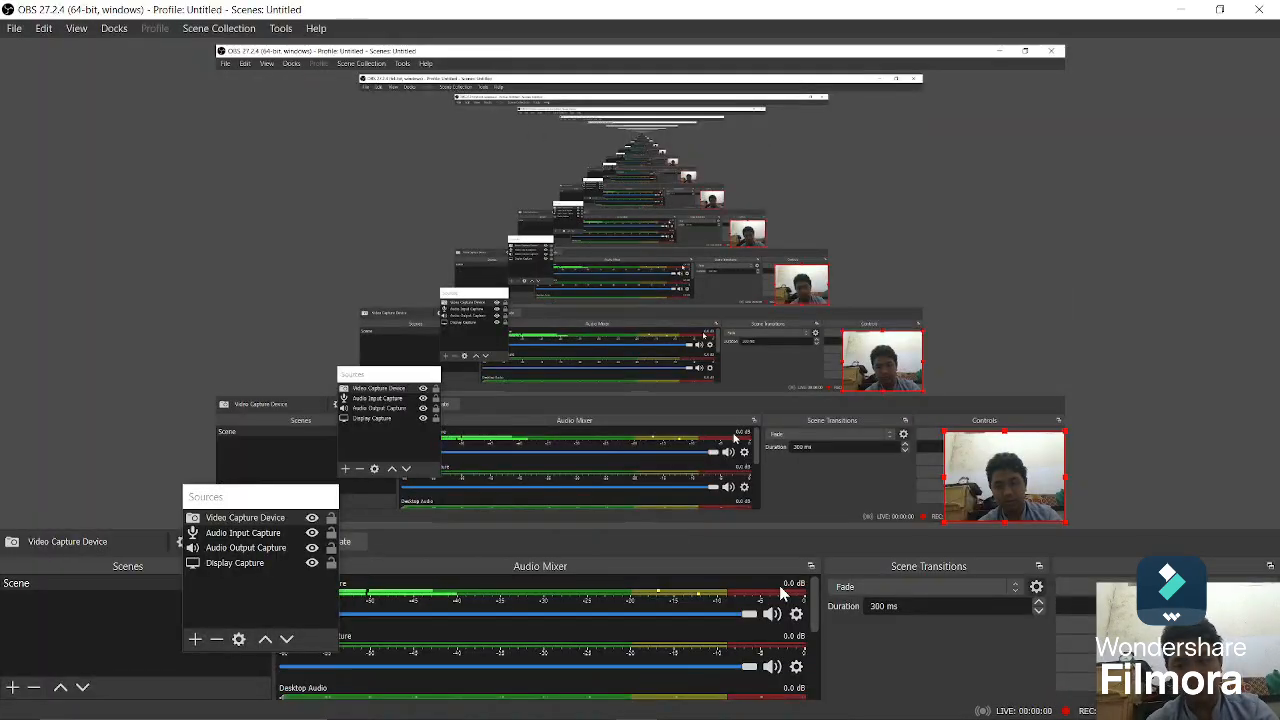
{"action": "left_click", "coordinate": [719, 708]}
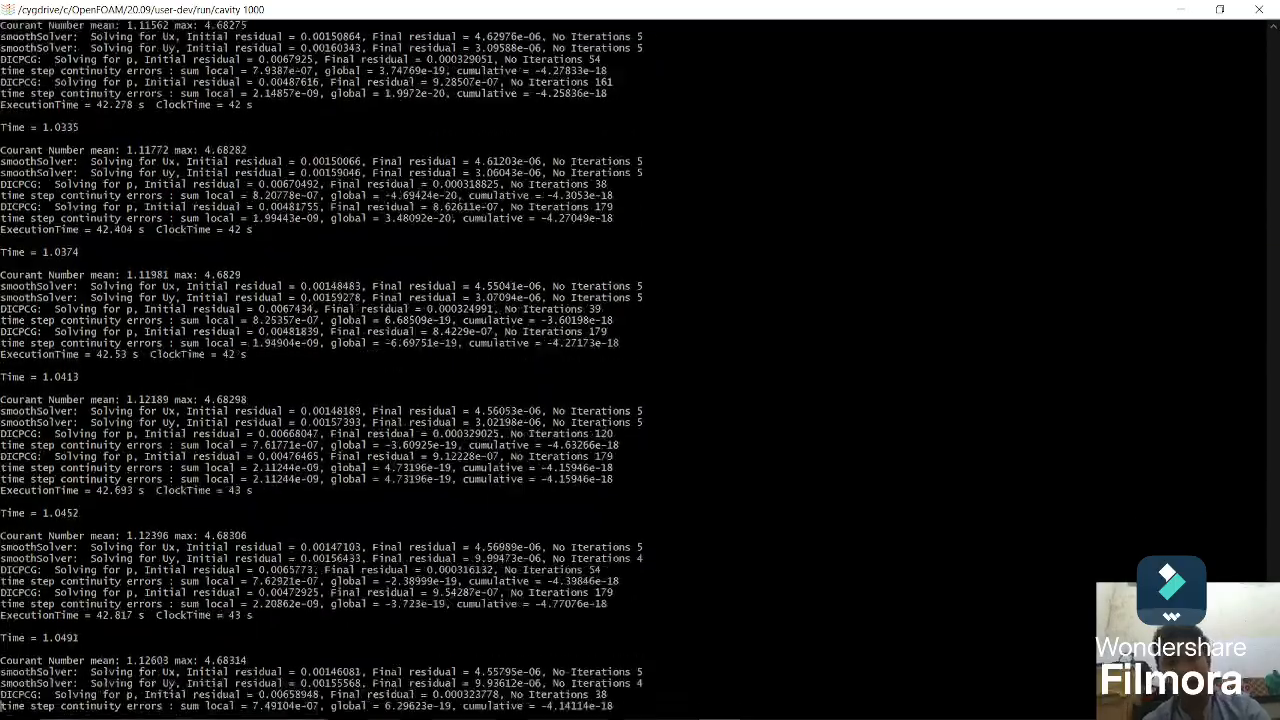
{"action": "mouse_move", "coordinate": [697, 695]}
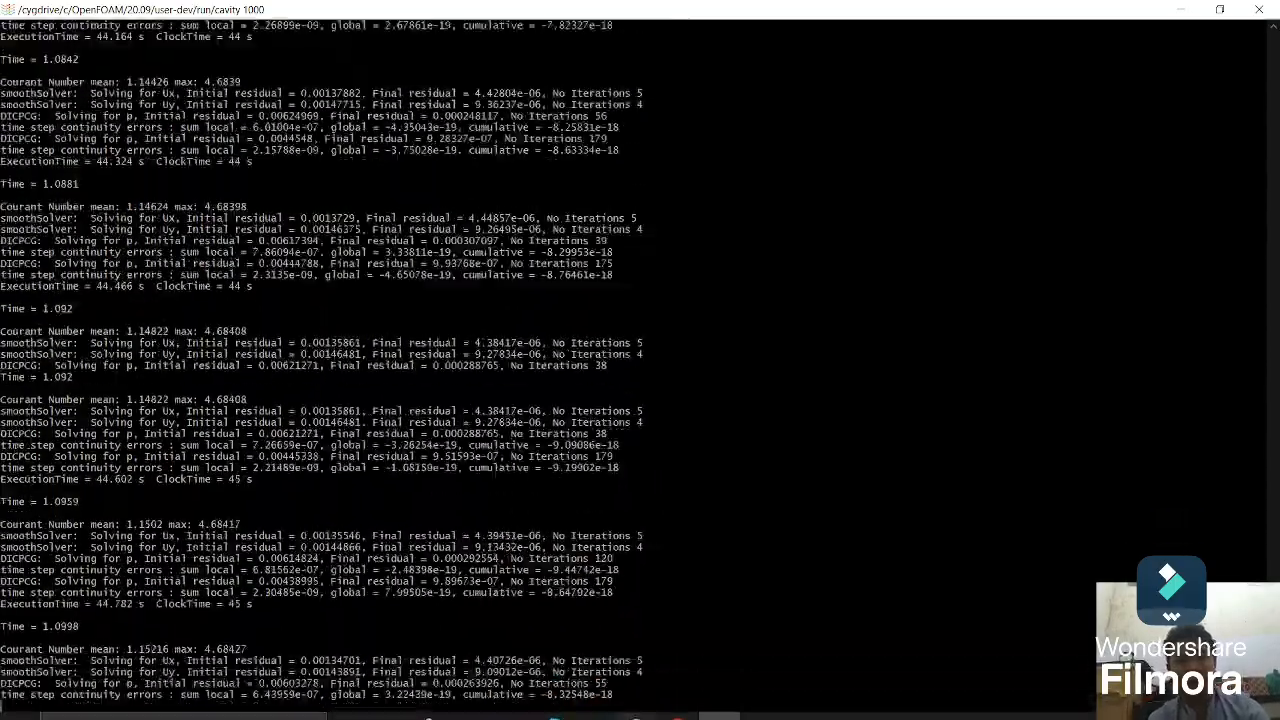
{"action": "left_click", "coordinate": [1186, 12]}
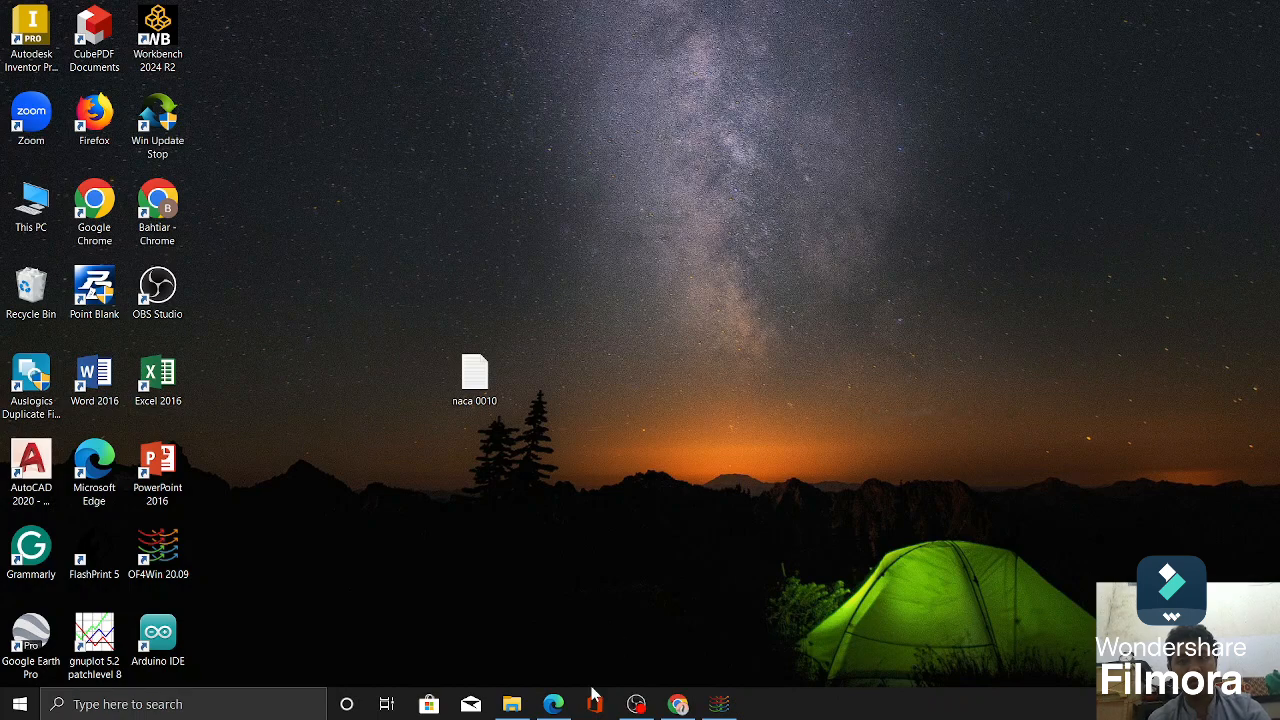
Step: Switch to the ghia1982.pdf paper in Edge and find the Re 1000 column of the u-velocity results in Table I
{"action": "left_click", "coordinate": [515, 612]}
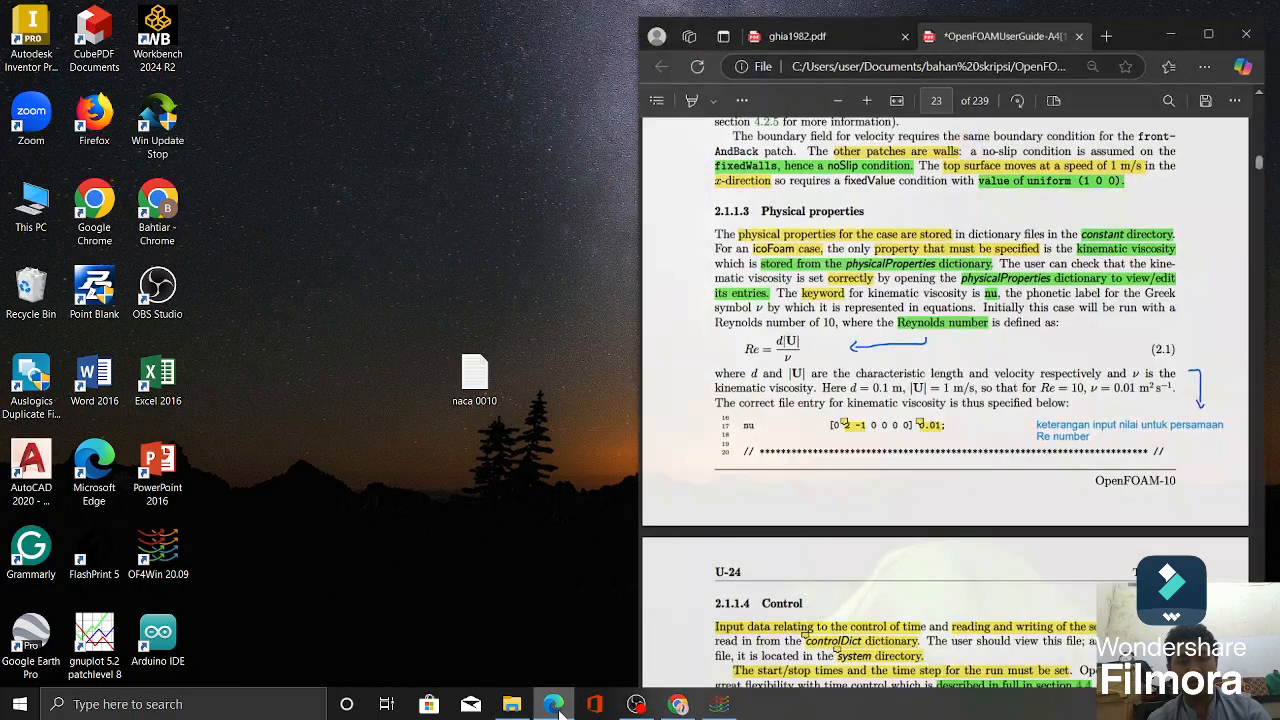
{"action": "left_click", "coordinate": [838, 24]}
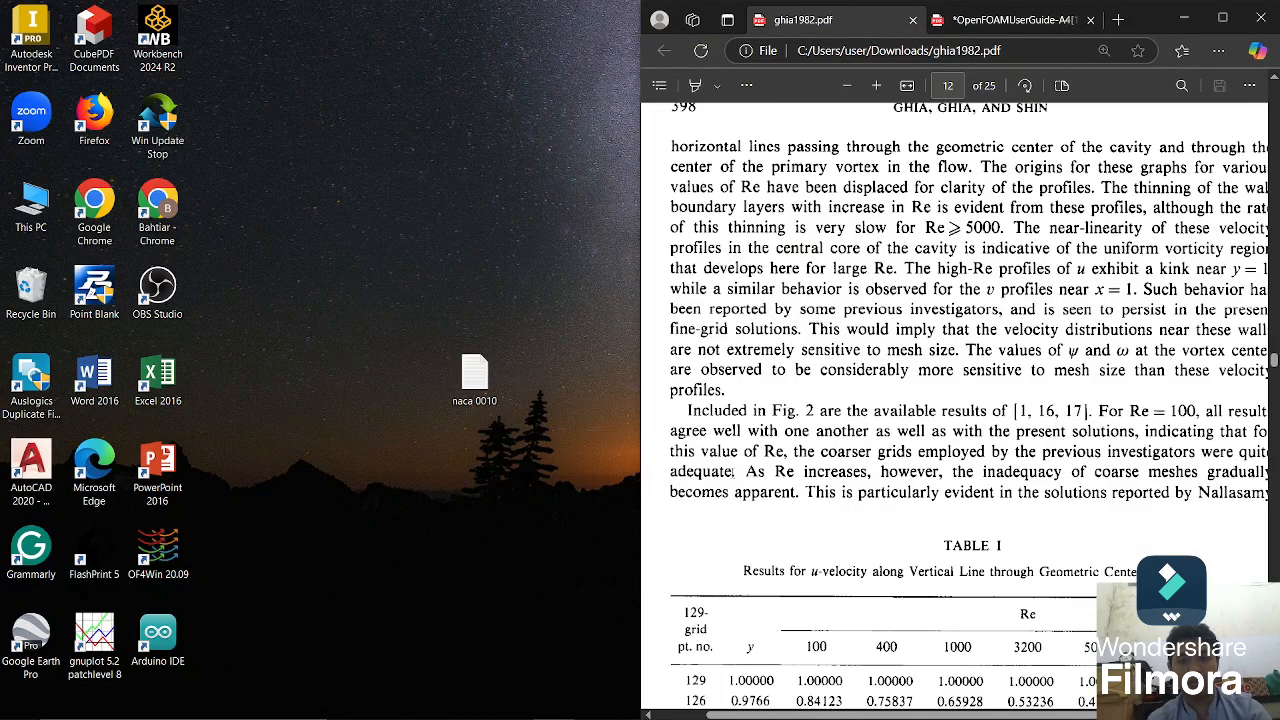
{"action": "scroll", "coordinate": [975, 605], "scroll_direction": "down", "scroll_amount": 5}
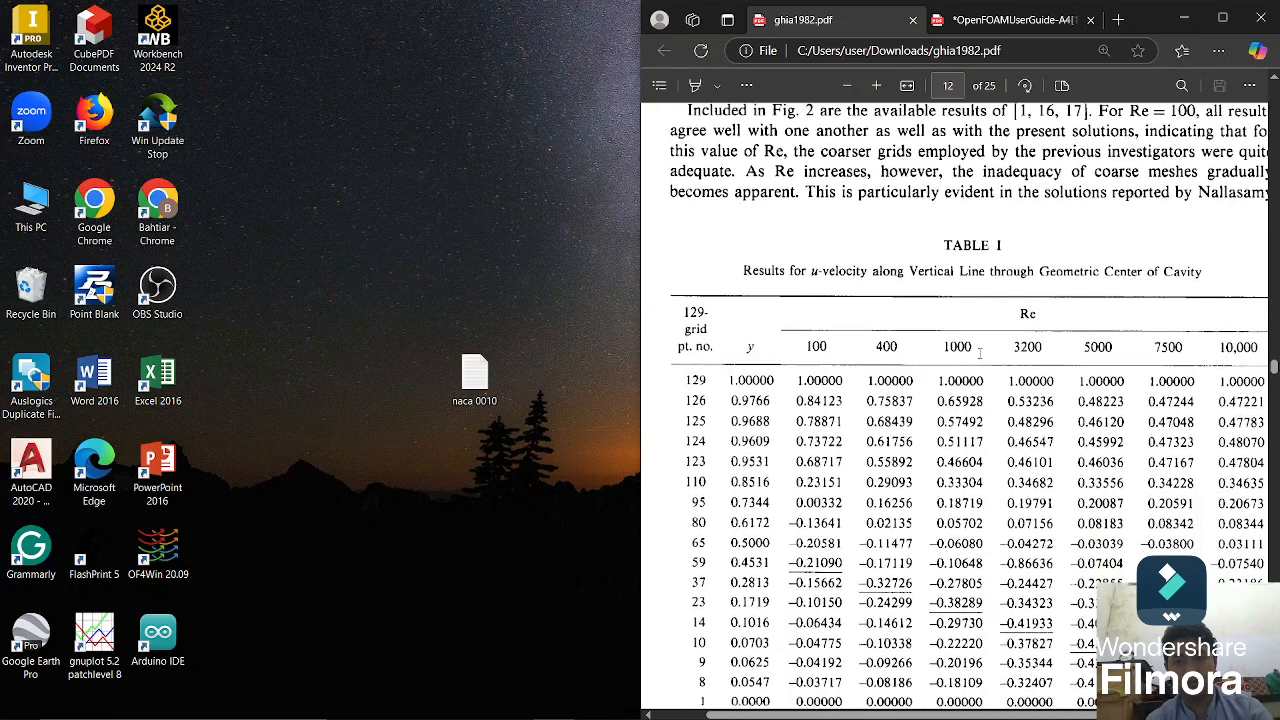
{"action": "left_click_drag", "start_coordinate": [979, 350], "coordinate": [945, 350]}
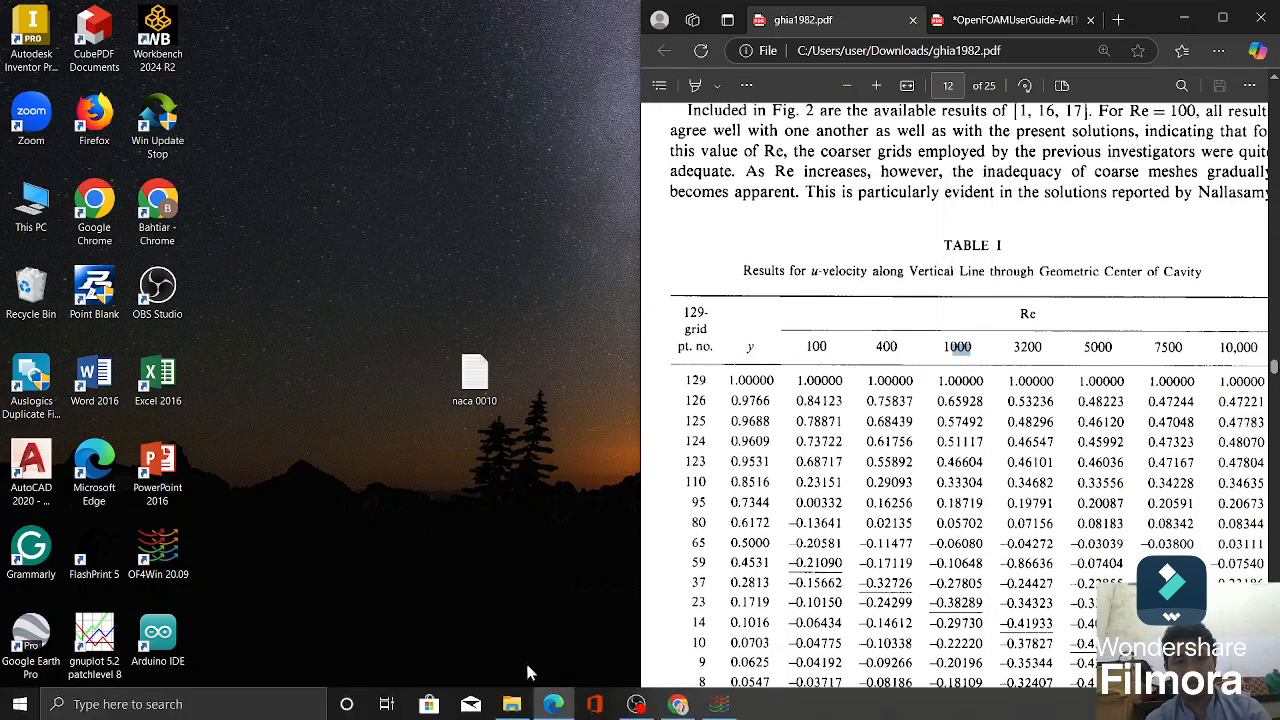
Step: Open the xy 1000 workbook from the bahan skripsi folder in Excel and dismiss the Office activation wizard
{"action": "left_click", "coordinate": [158, 552]}
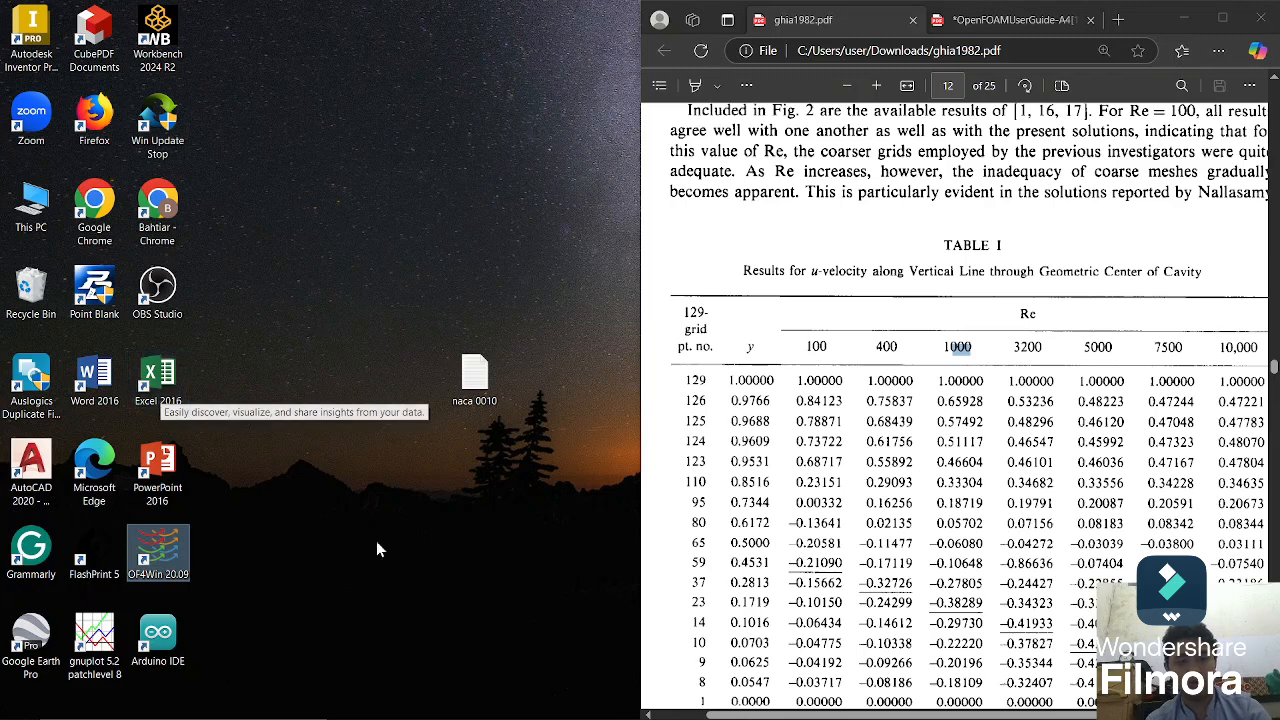
{"action": "double_click", "coordinate": [158, 552]}
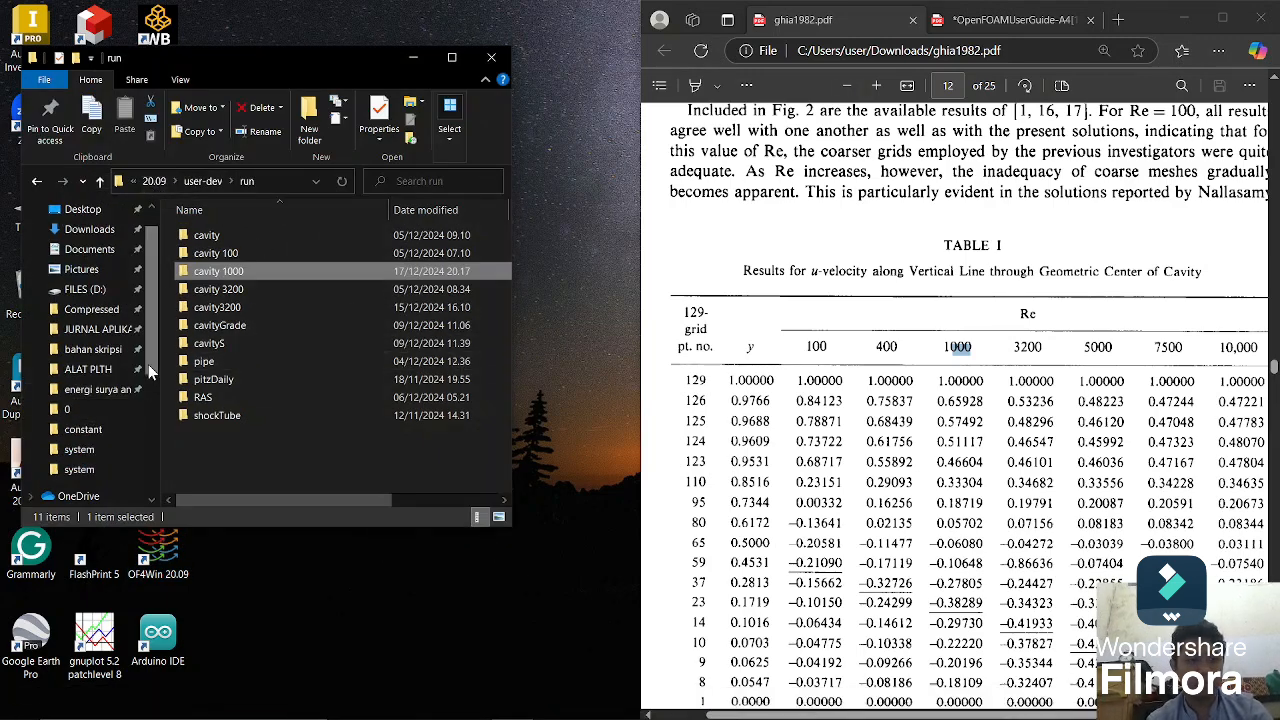
{"action": "left_click", "coordinate": [100, 349]}
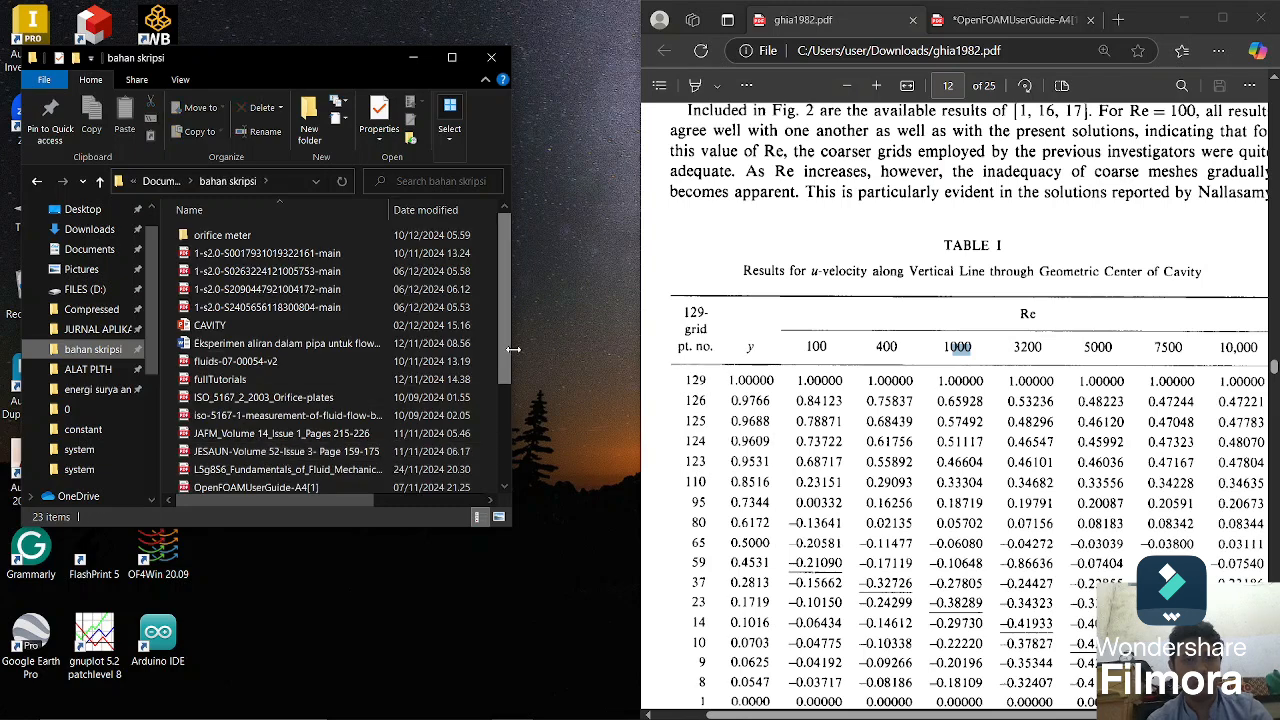
{"action": "scroll", "coordinate": [492, 414], "scroll_direction": "down", "scroll_amount": 3}
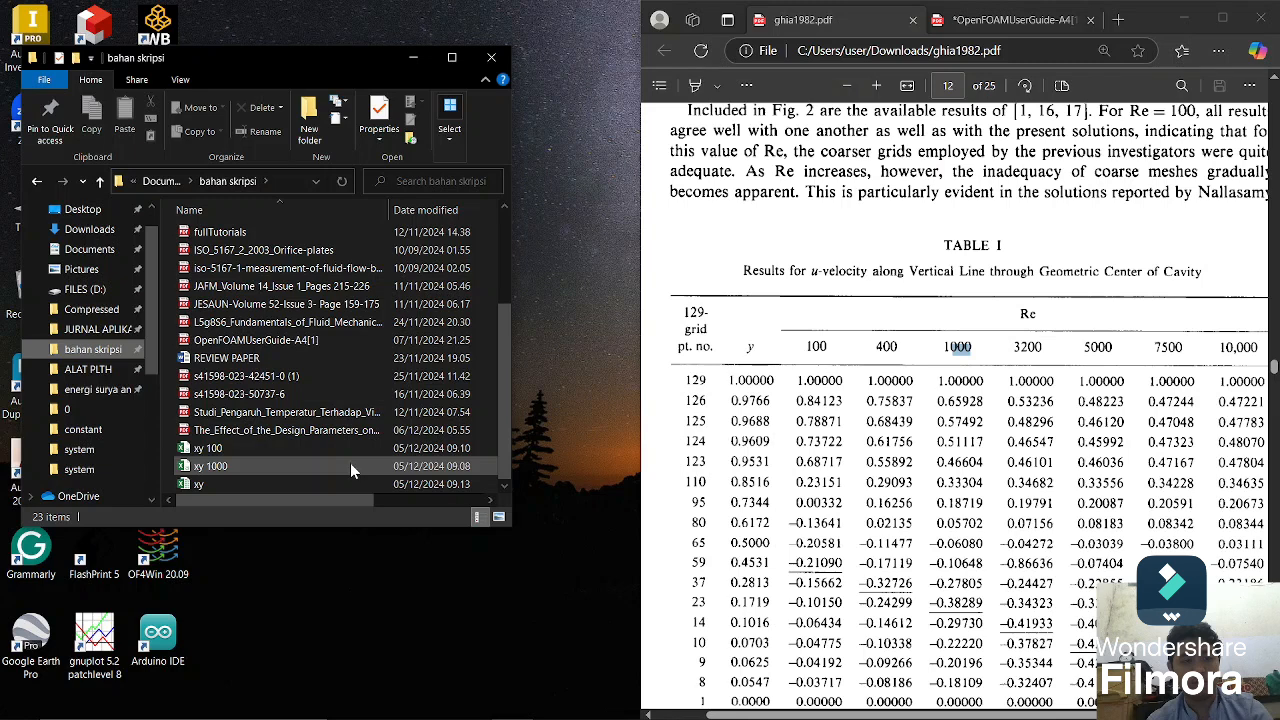
{"action": "left_click", "coordinate": [350, 465]}
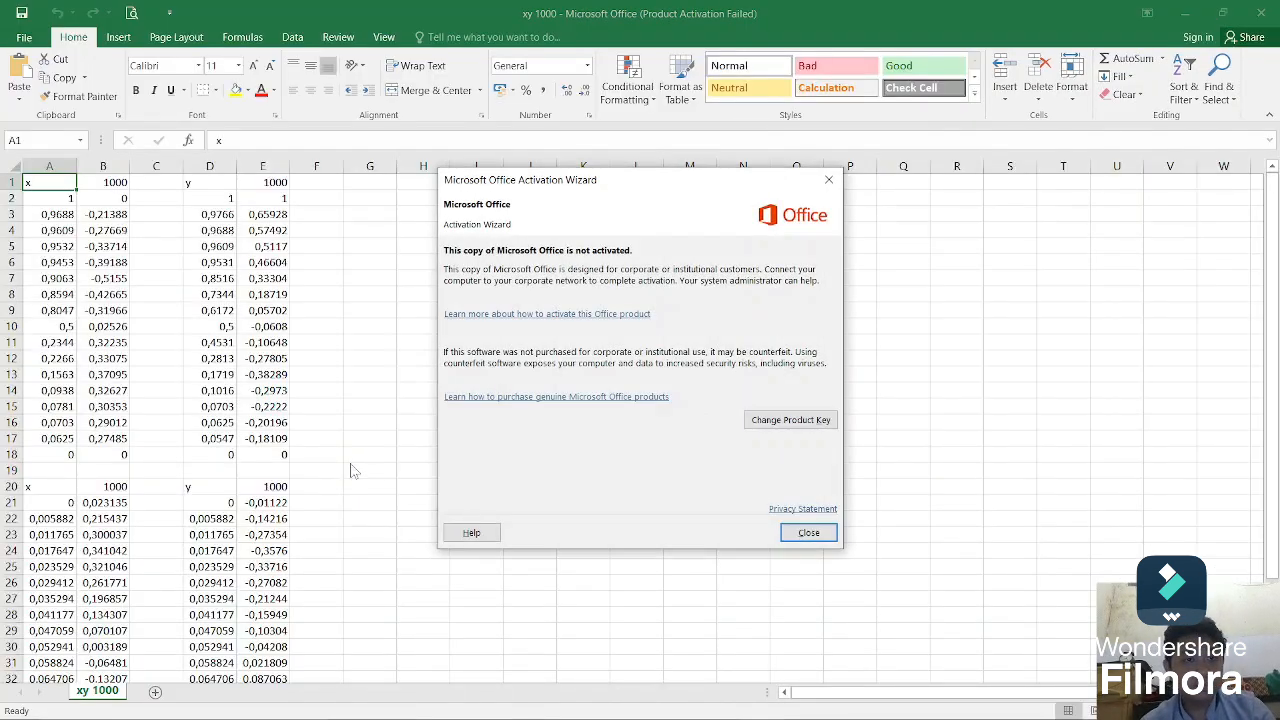
{"action": "left_click", "coordinate": [796, 533]}
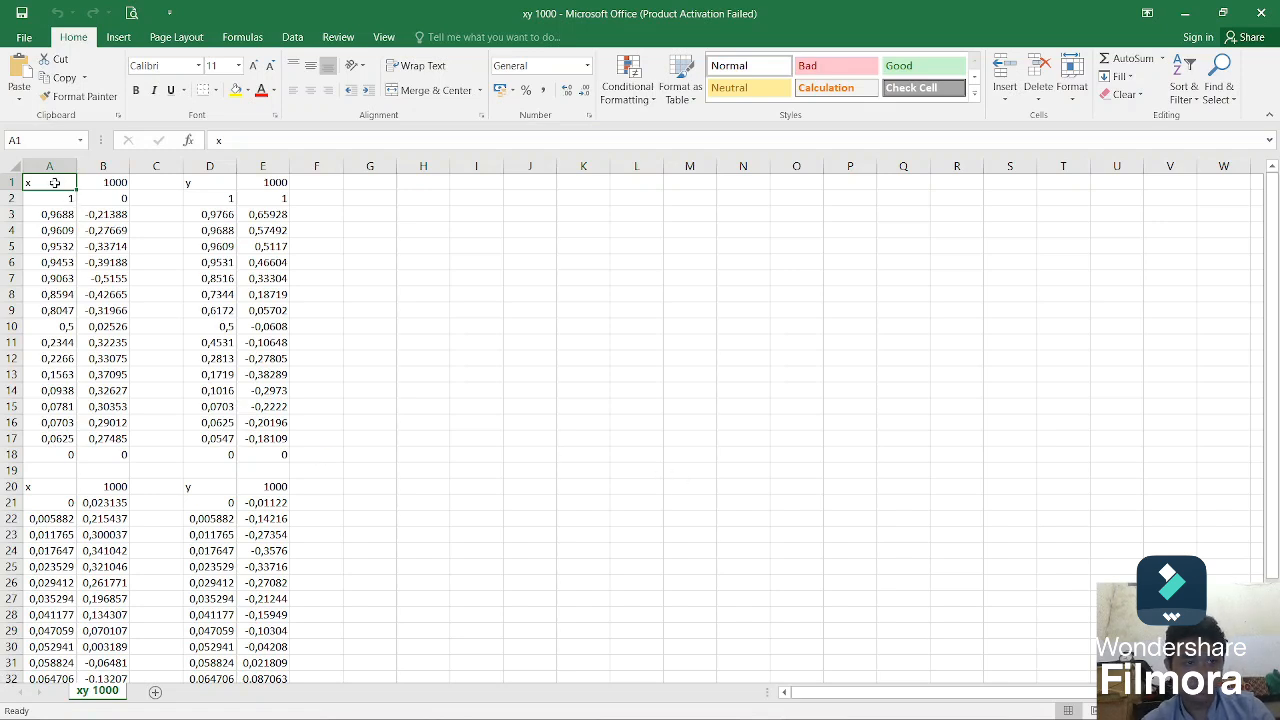
Step: Review the x and y reference data for Re 1000 in cells A1:E18 of the xy 1000 sheet
{"action": "left_click_drag", "start_coordinate": [55, 183], "coordinate": [262, 452]}
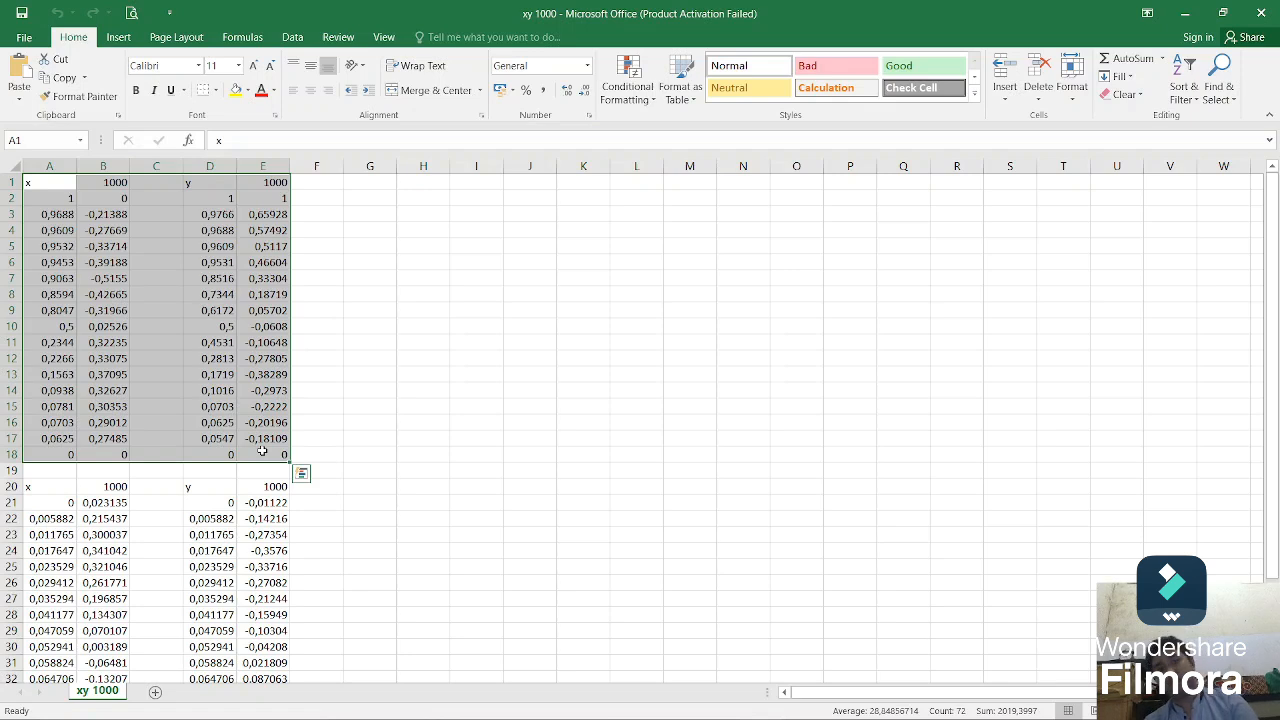
{"action": "left_click", "coordinate": [452, 424]}
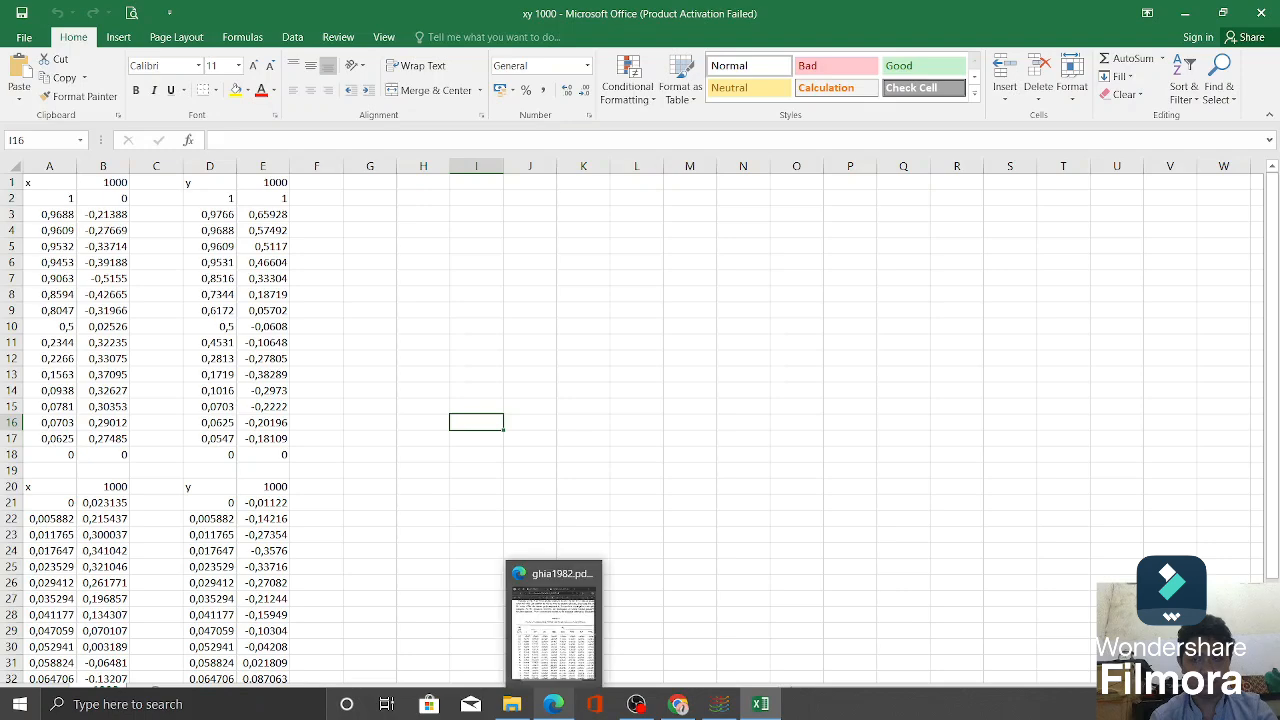
{"action": "left_click_drag", "start_coordinate": [1277, 485], "coordinate": [1273, 459]}
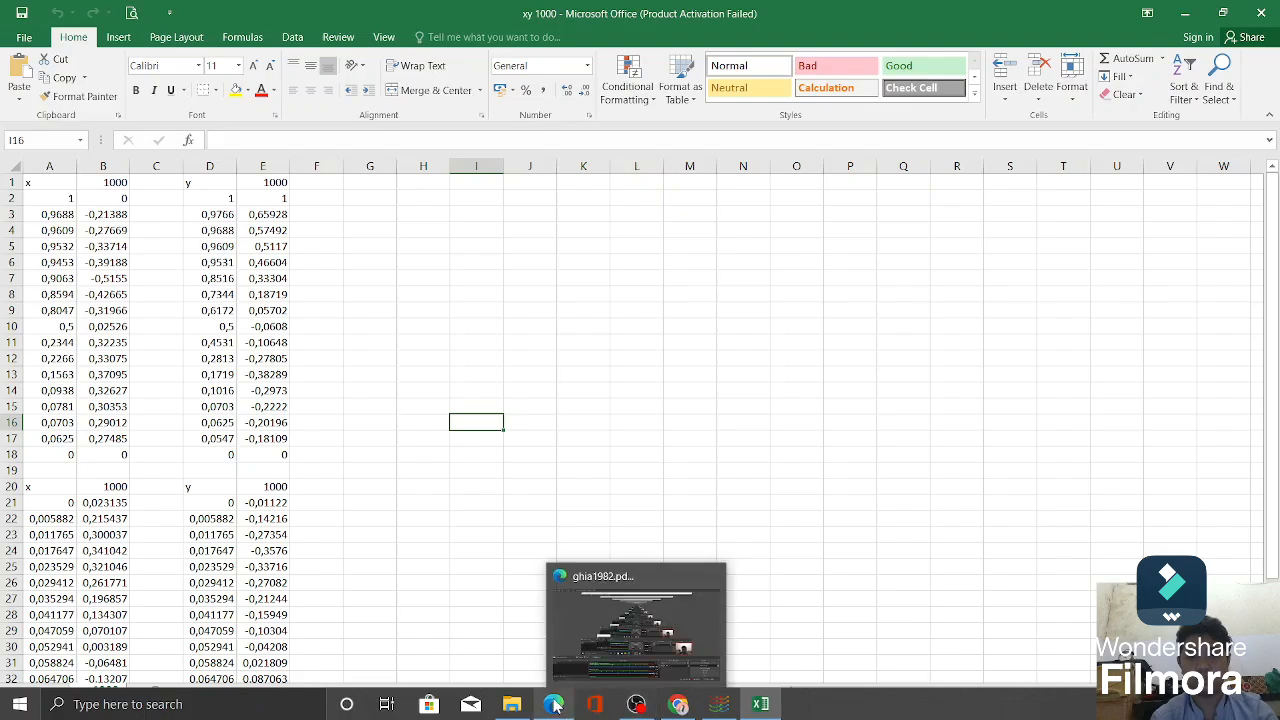
{"action": "mouse_move", "coordinate": [553, 705]}
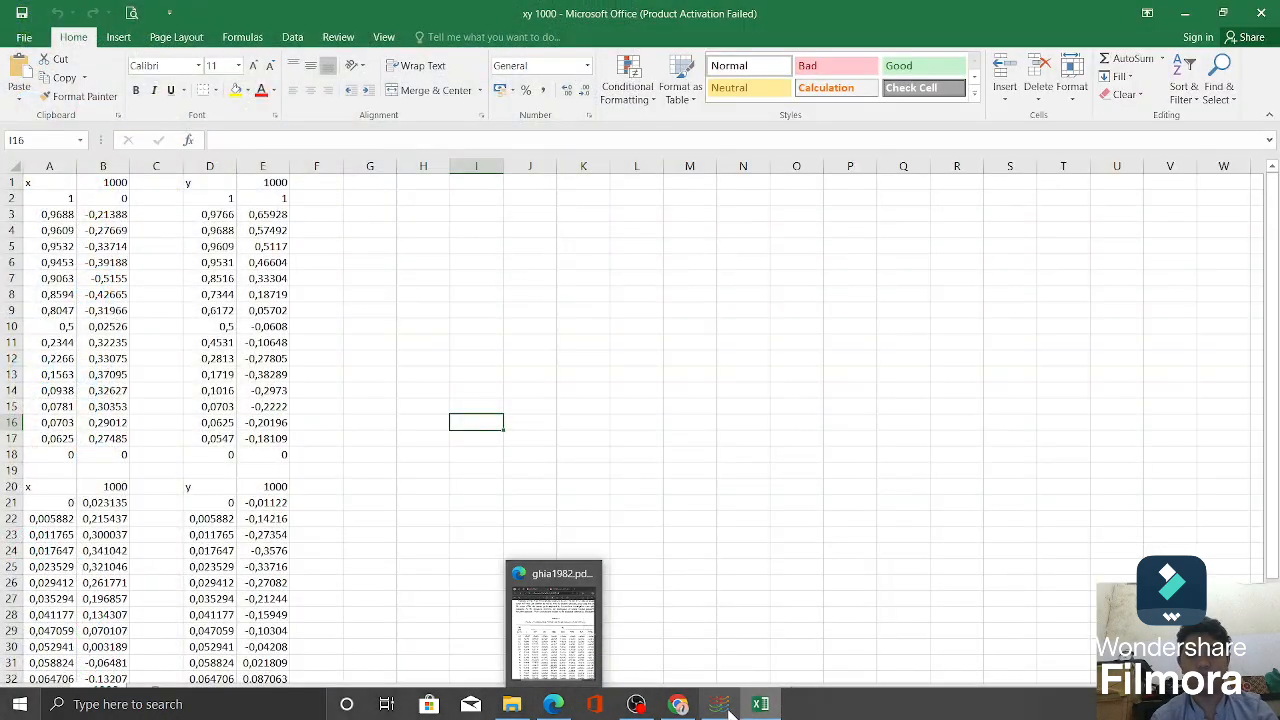
Step: Return to the OpenFOAM terminal and examine the final icoFoam time step, its iterations and the Ux and Uy residual lines
{"action": "left_click", "coordinate": [719, 704]}
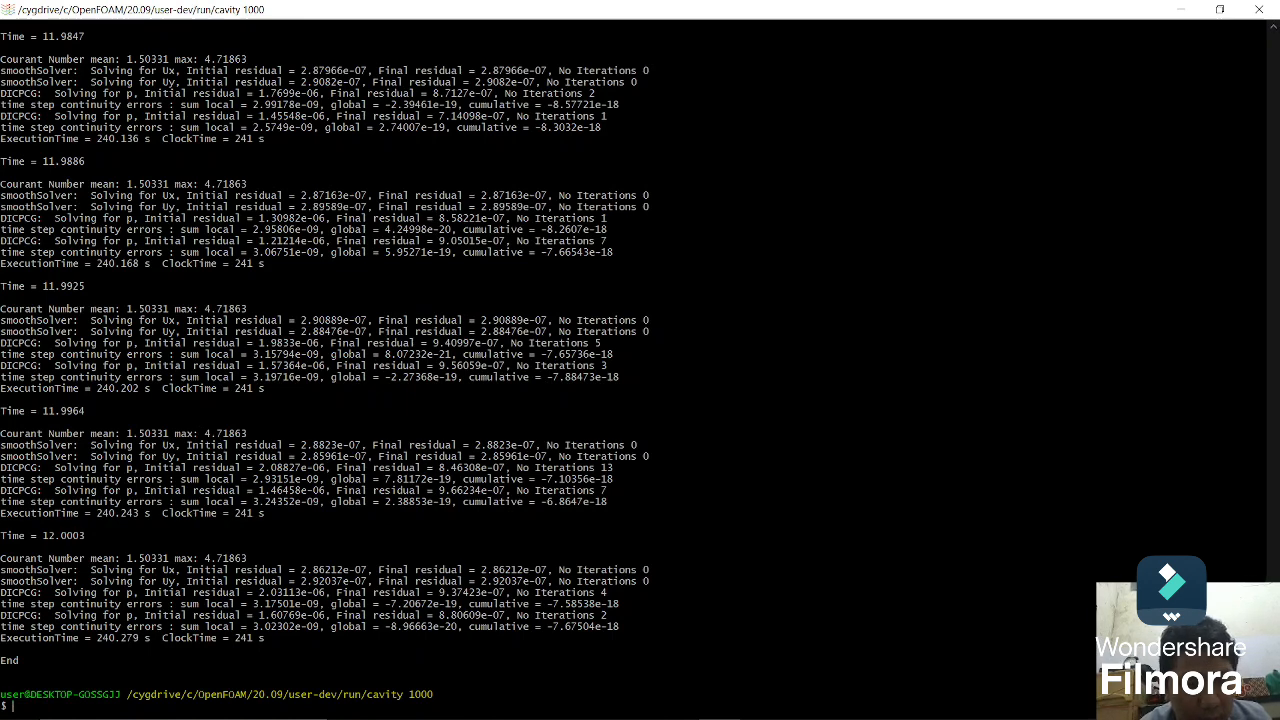
{"action": "left_click_drag", "start_coordinate": [55, 536], "coordinate": [42, 536]}
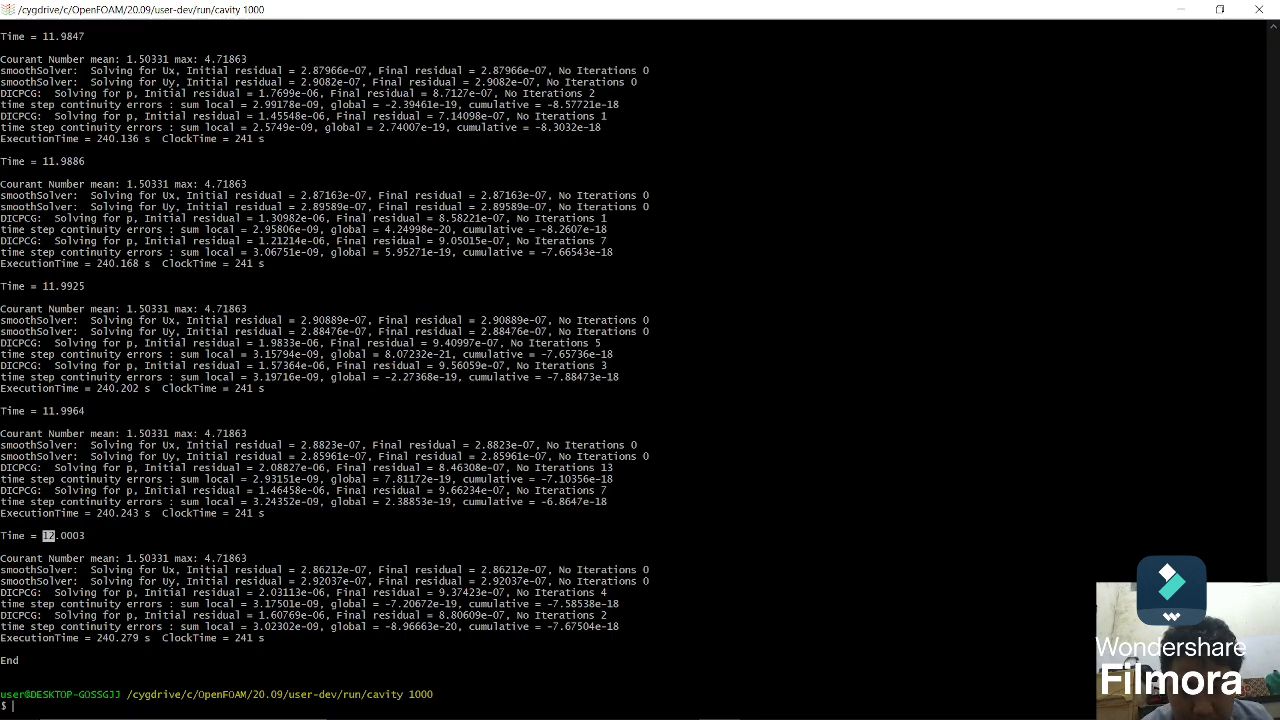
{"action": "key", "text": "Escape"}
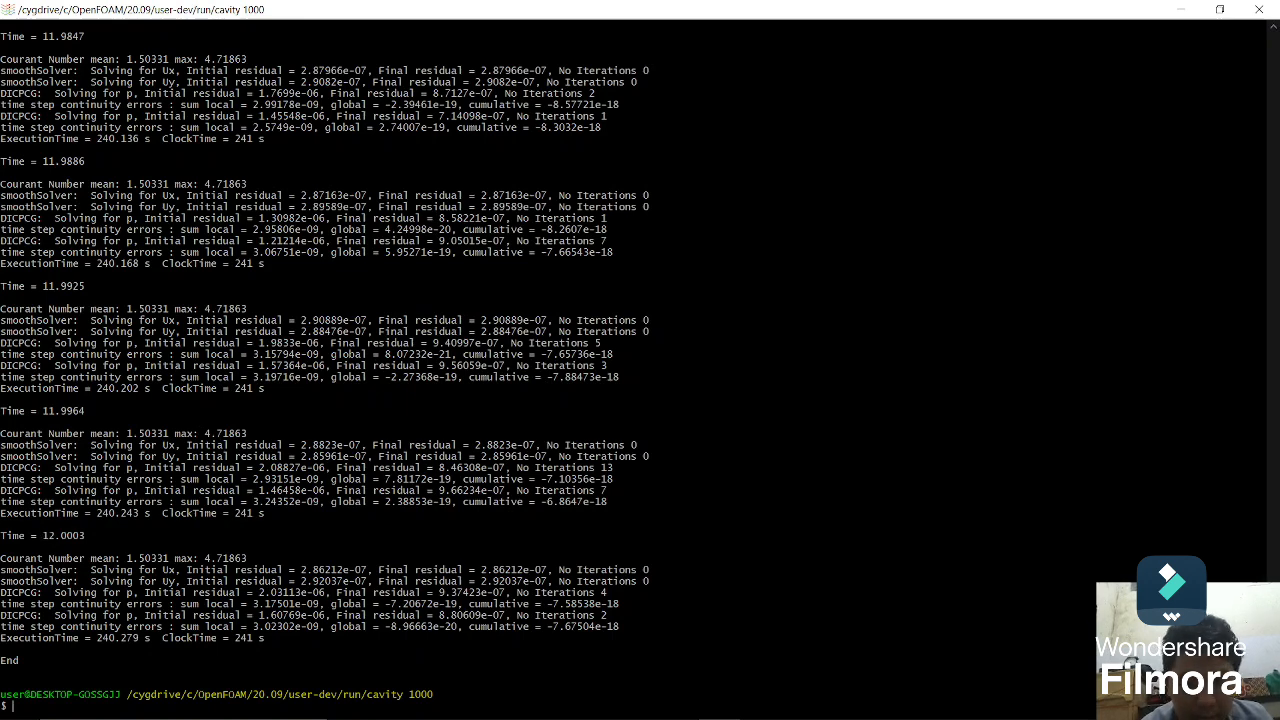
{"action": "left_click_drag", "start_coordinate": [652, 570], "coordinate": [558, 569]}
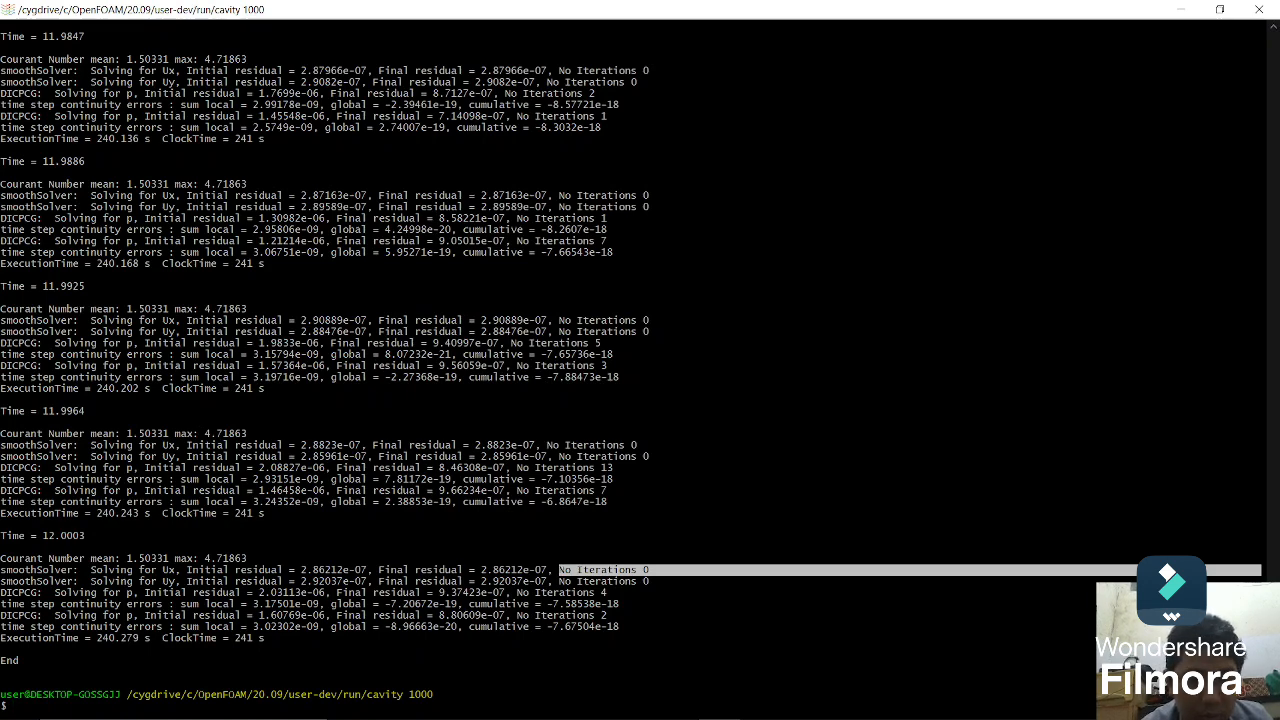
{"action": "double_click", "coordinate": [168, 570]}
{"action": "double_click", "coordinate": [170, 581]}
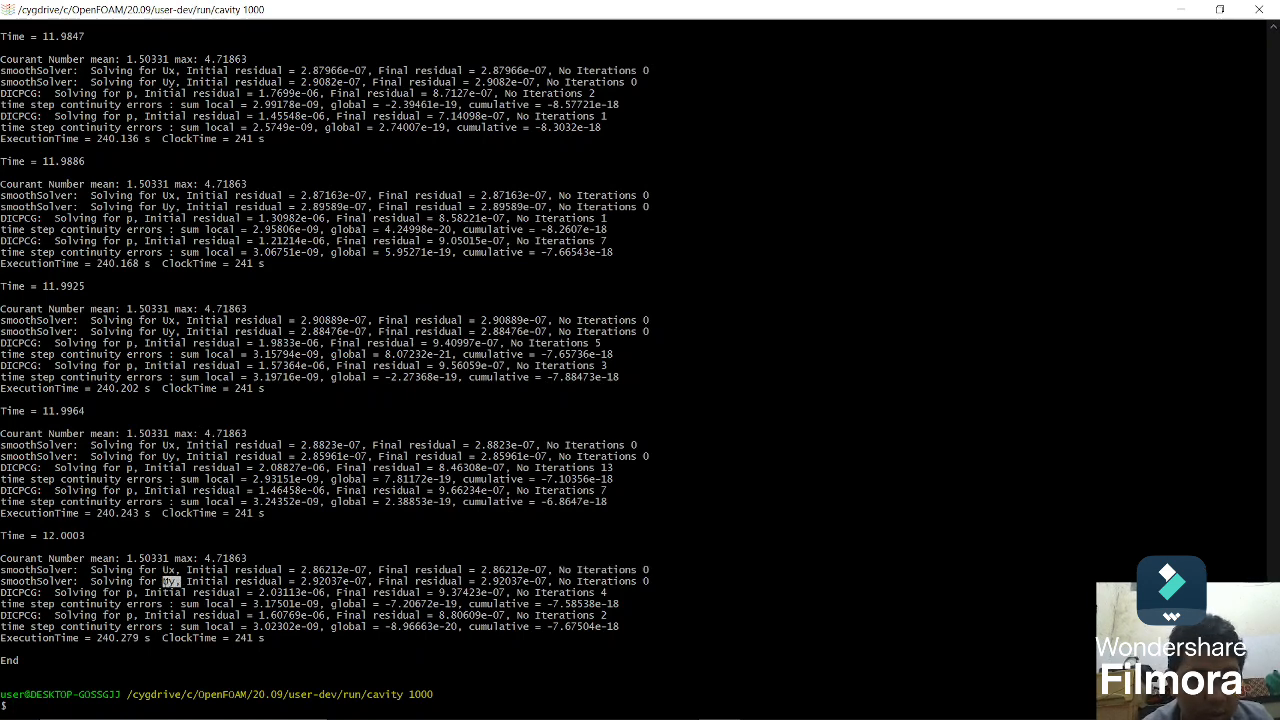
{"action": "left_click", "coordinate": [171, 591]}
Step: Open the cavity 1000 case in ParaView by running paraFoam from the terminal
{"action": "type", "text": "para"}
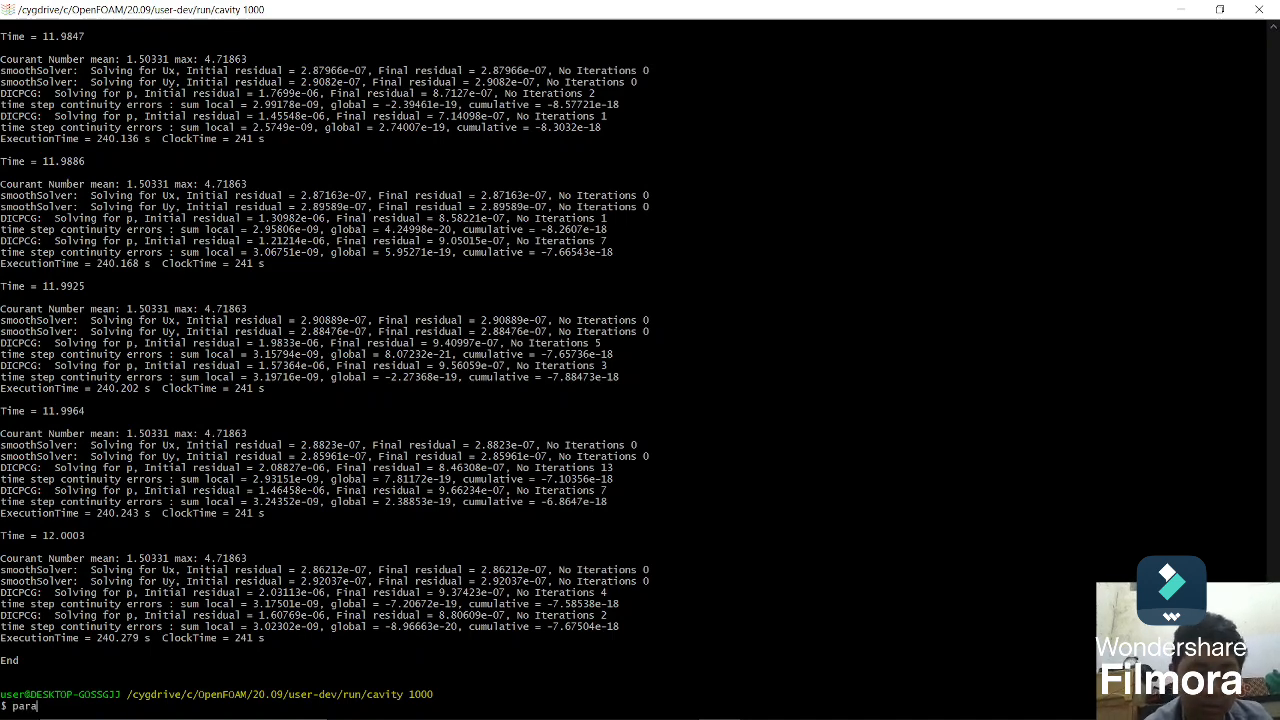
{"action": "type", "text": "Foam"}
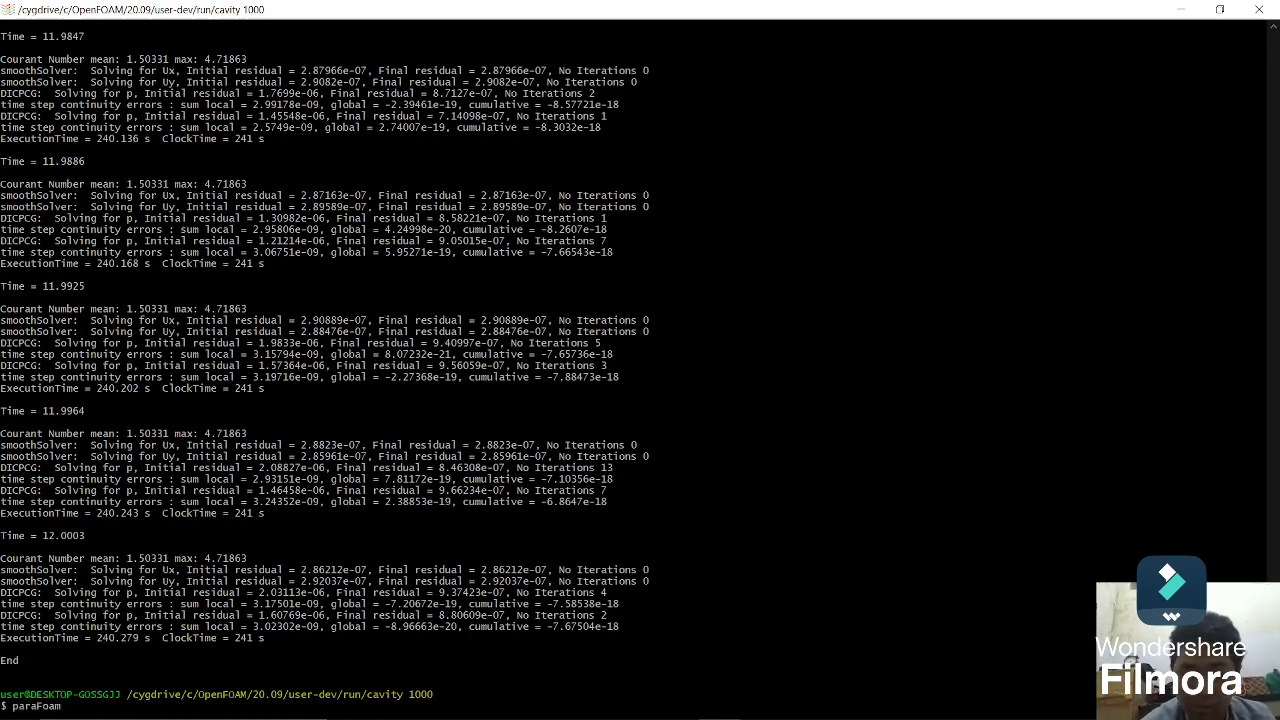
{"action": "key", "text": "Return"}
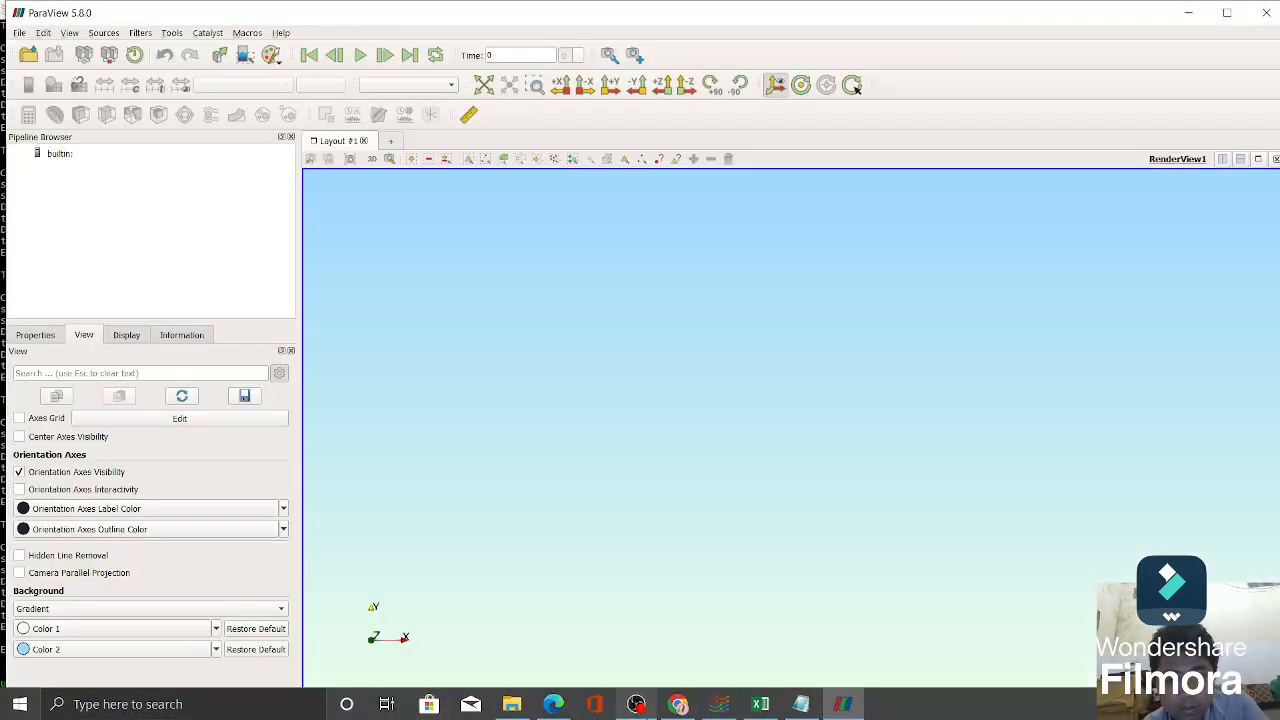
{"action": "mouse_move", "coordinate": [636, 704]}
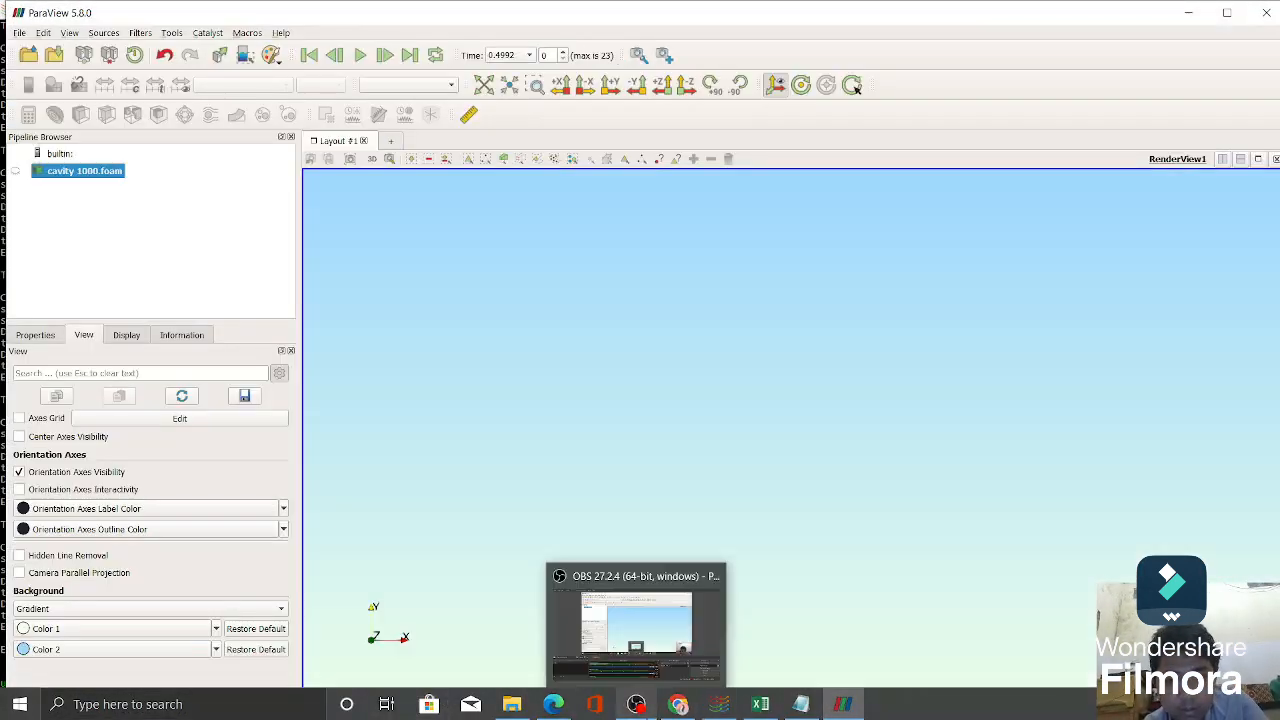
{"action": "left_click", "coordinate": [677, 650]}
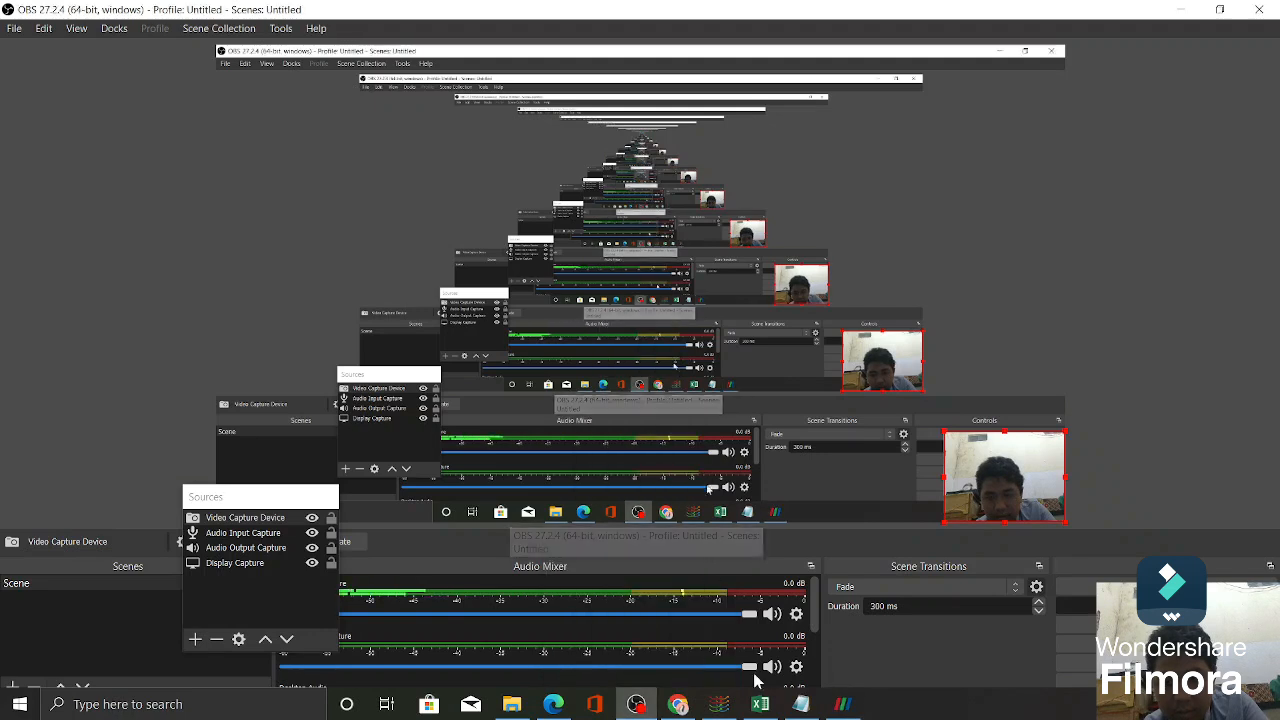
{"action": "mouse_move", "coordinate": [762, 700]}
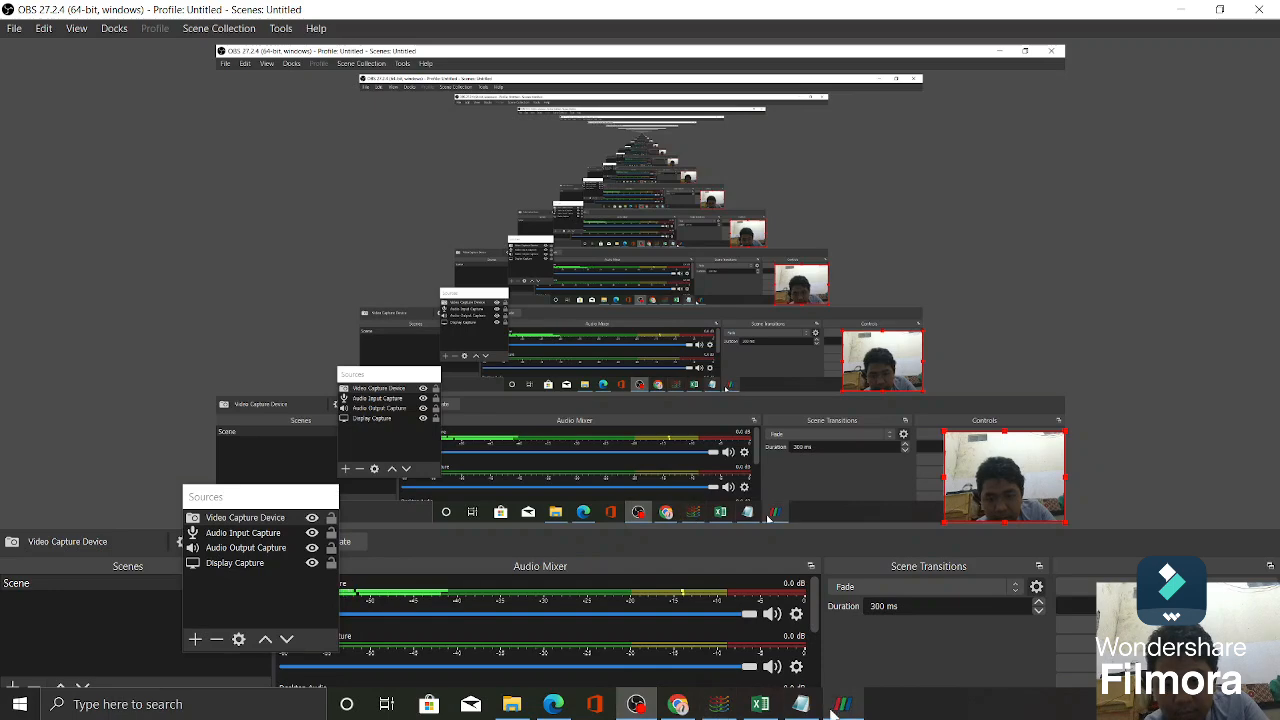
{"action": "left_click", "coordinate": [718, 706]}
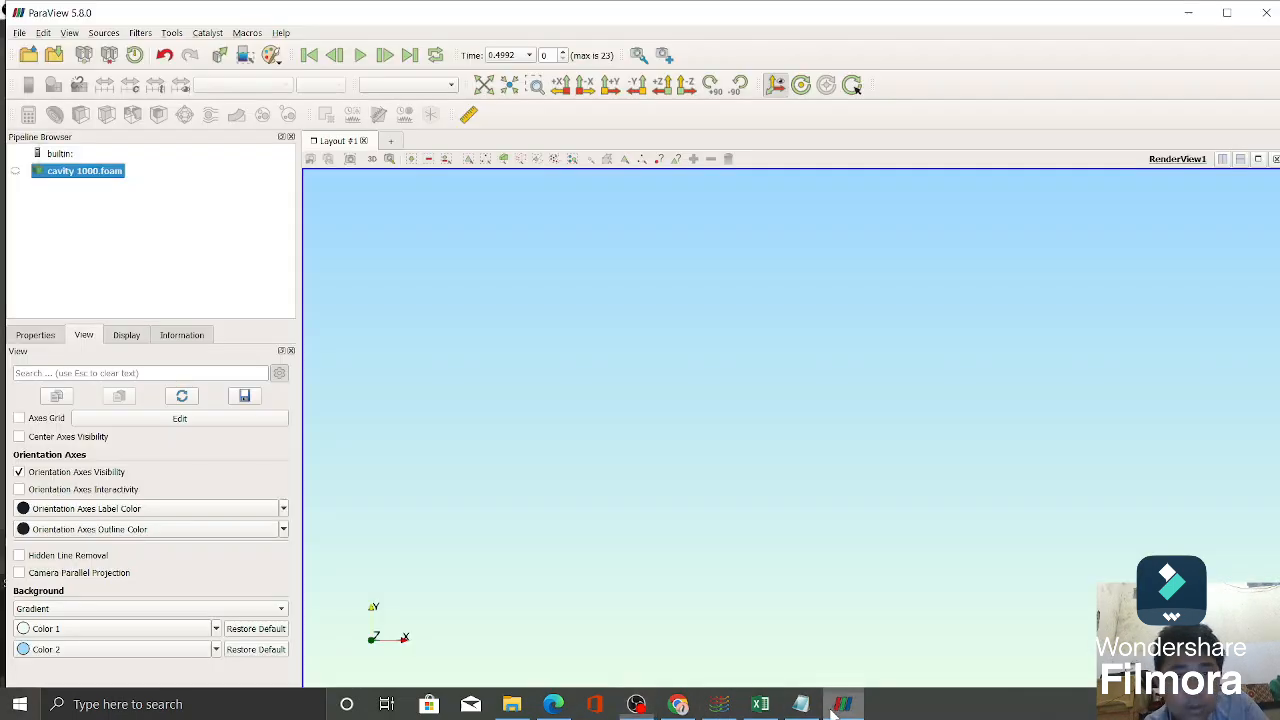
Step: Load the cavity 1000 case data and color it by point velocity U at the last time step
{"action": "left_click", "coordinate": [48, 336]}
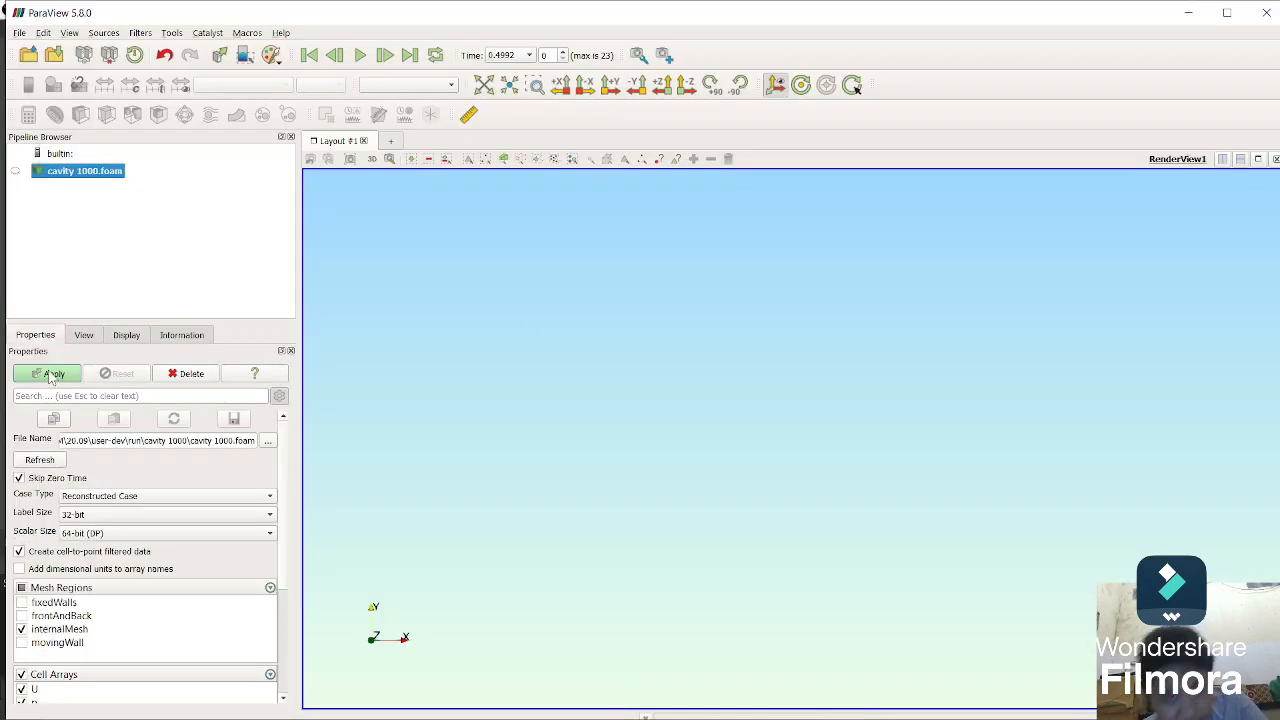
{"action": "left_click", "coordinate": [50, 375]}
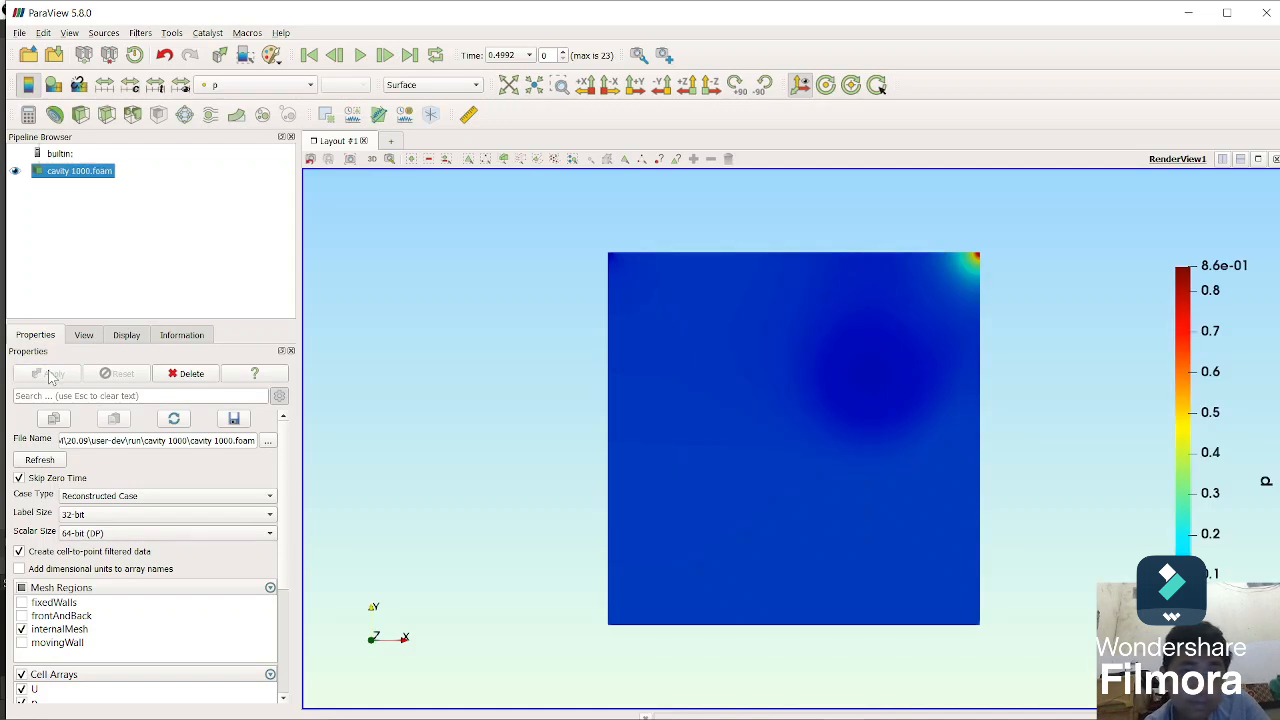
{"action": "left_click", "coordinate": [410, 56]}
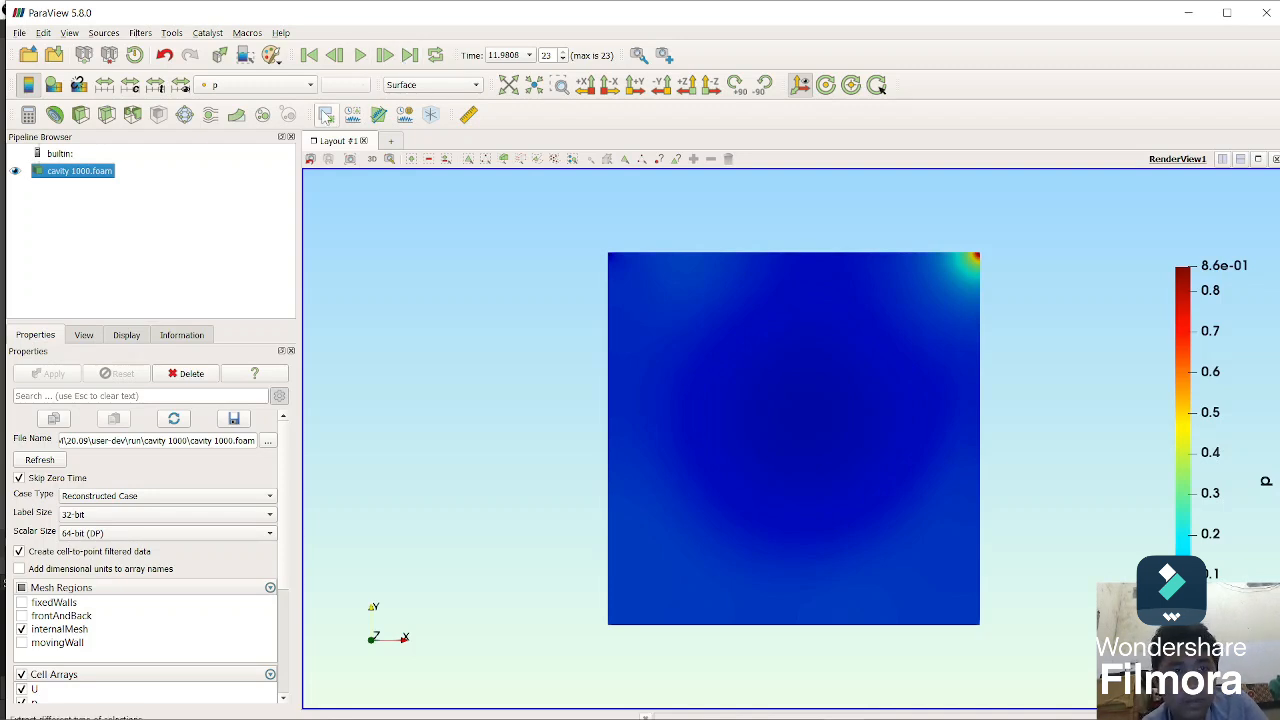
{"action": "left_click", "coordinate": [302, 90]}
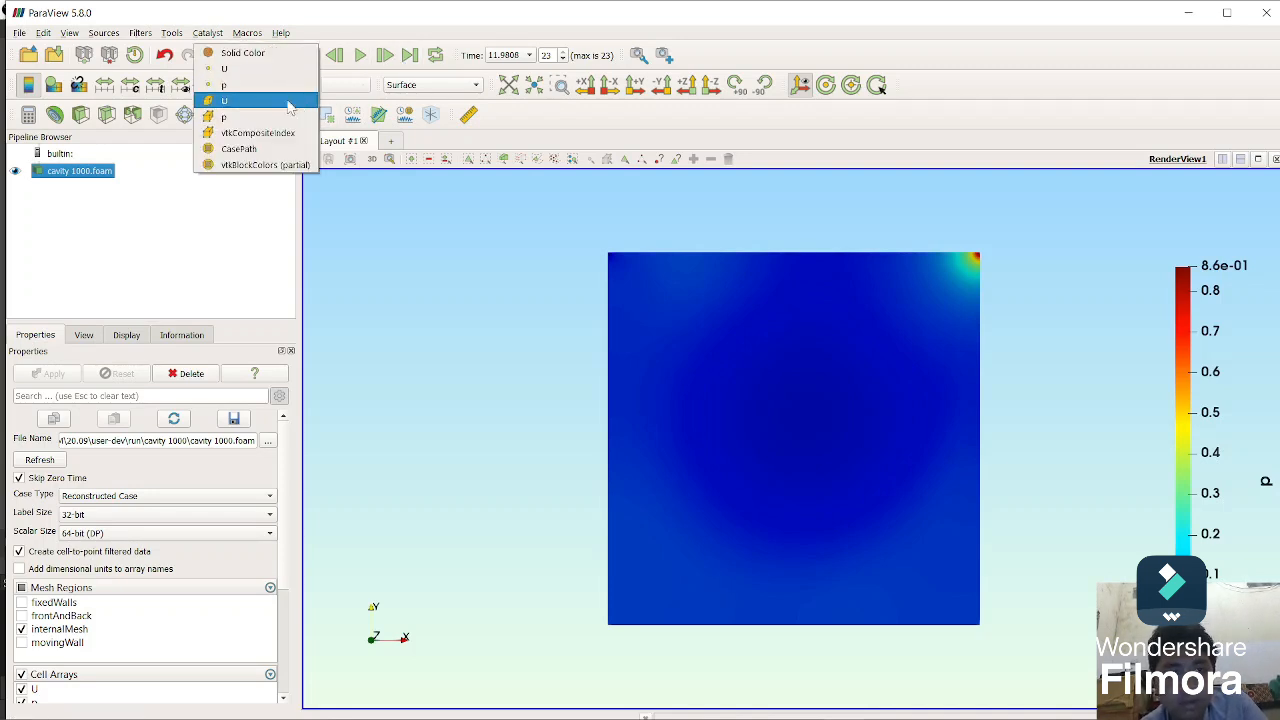
{"action": "left_click", "coordinate": [298, 72]}
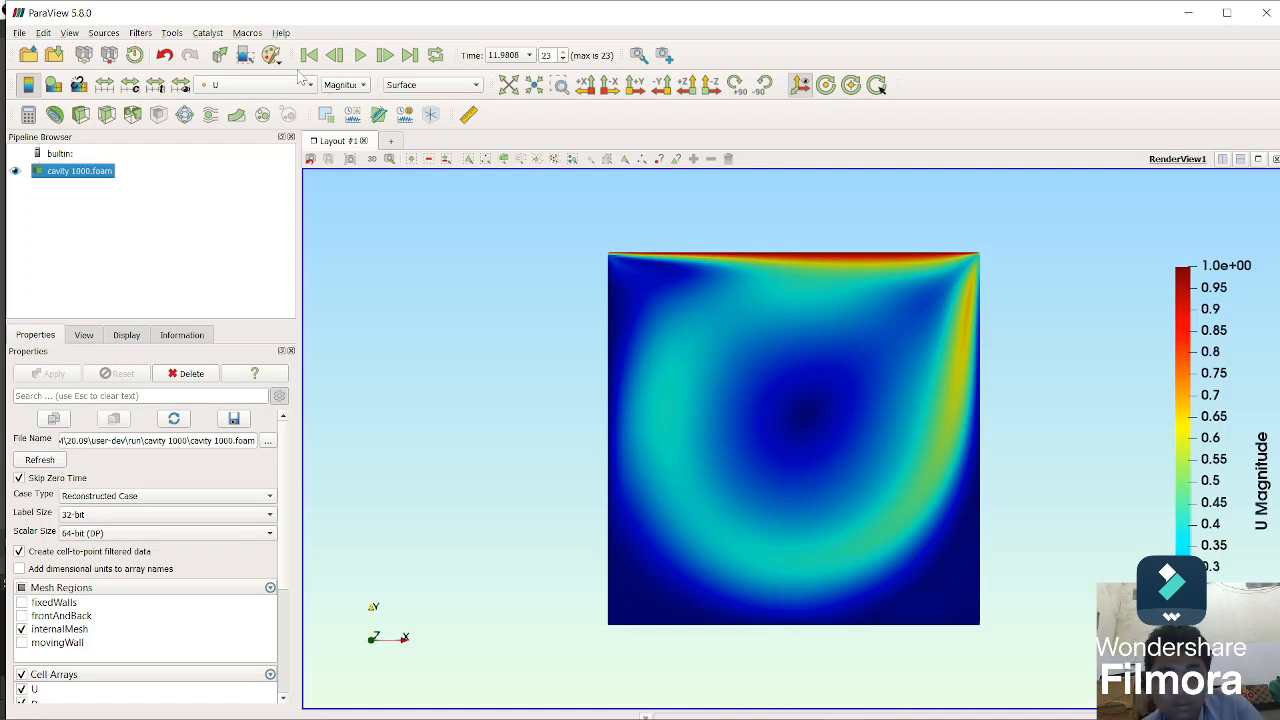
Step: Play the velocity magnitude animation from the first time step to the last, and replay it from the start
{"action": "left_click", "coordinate": [309, 56]}
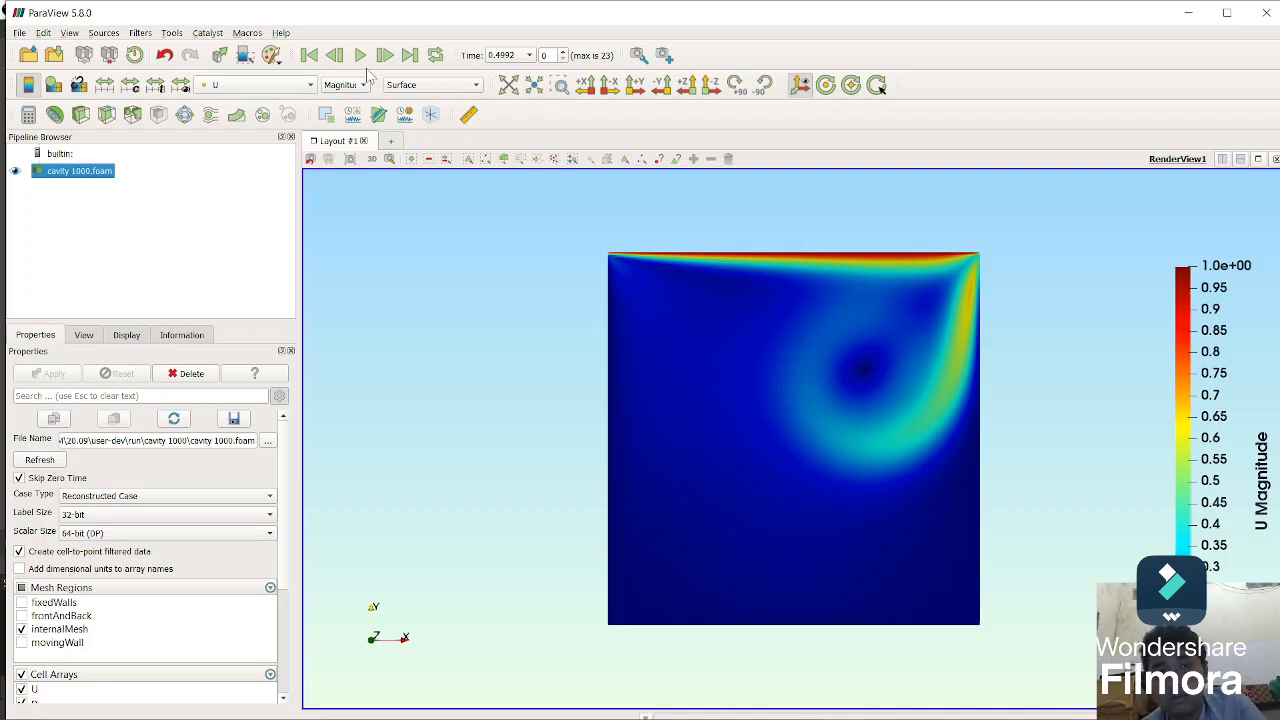
{"action": "left_click", "coordinate": [361, 58]}
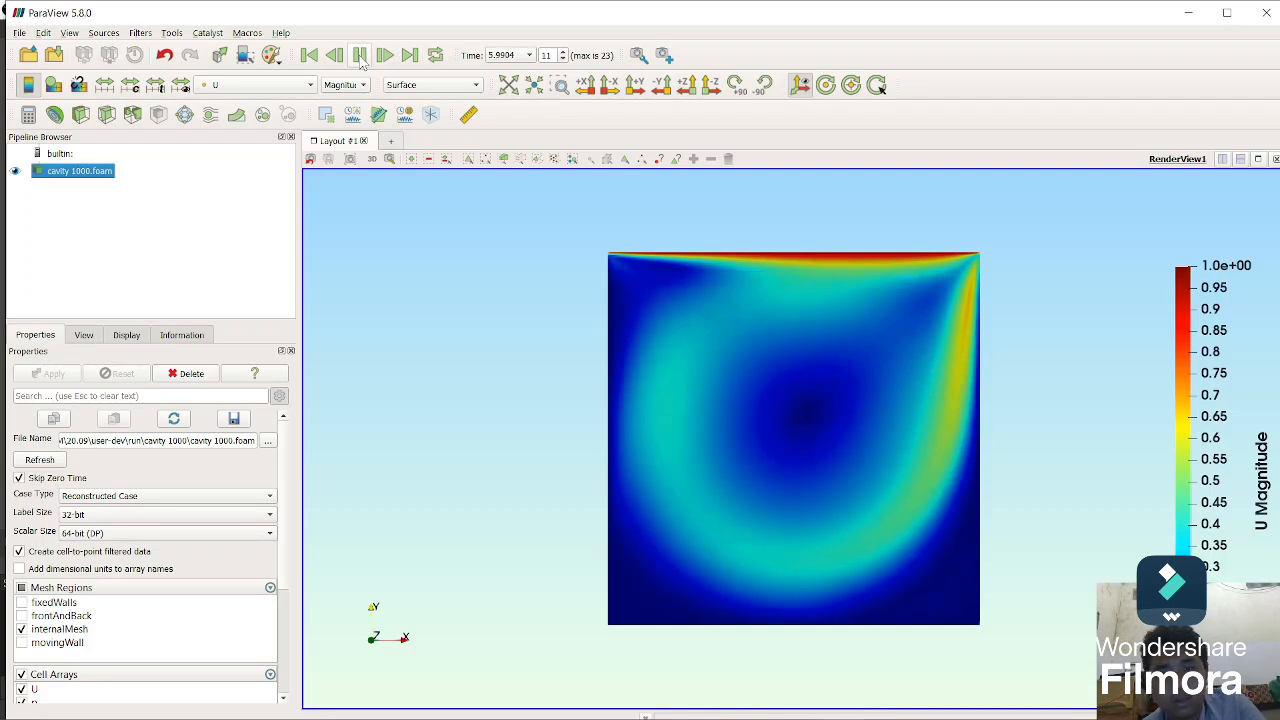
{"action": "left_click", "coordinate": [308, 57]}
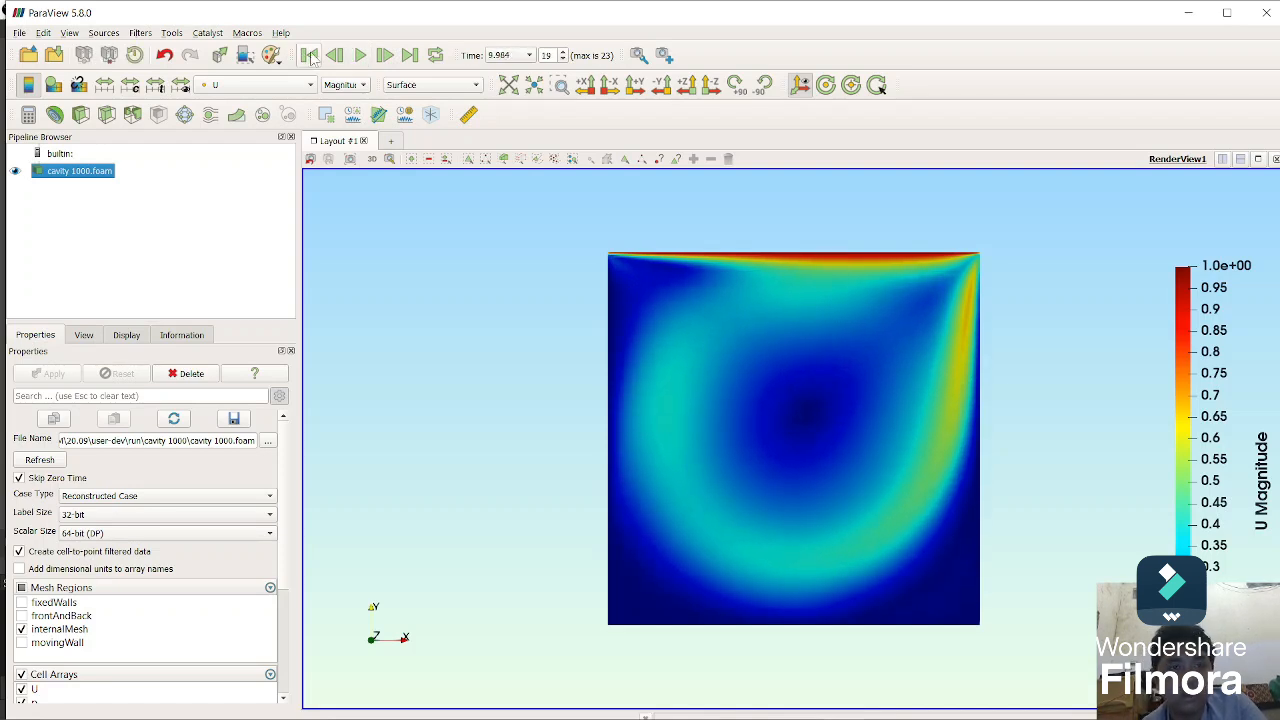
{"action": "left_click", "coordinate": [358, 61]}
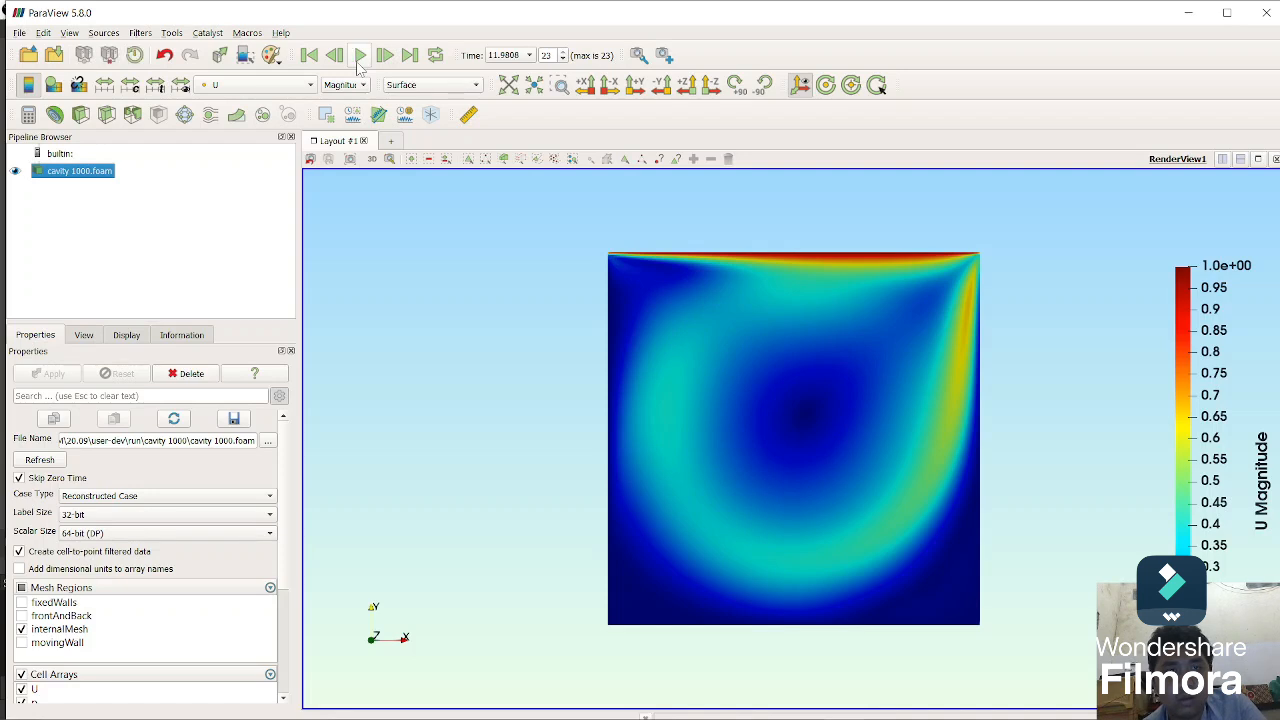
Step: Replay the velocity magnitude animation through to the last time step
{"action": "left_click", "coordinate": [358, 58]}
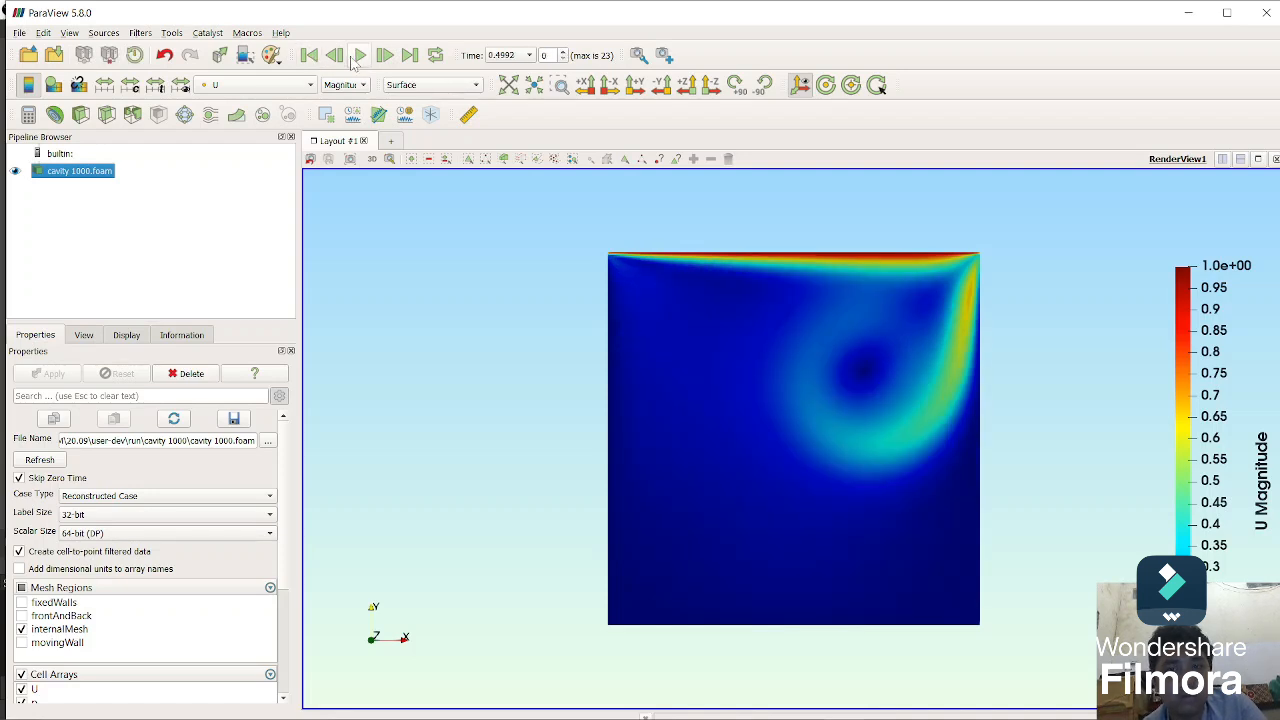
{"action": "left_click", "coordinate": [356, 58]}
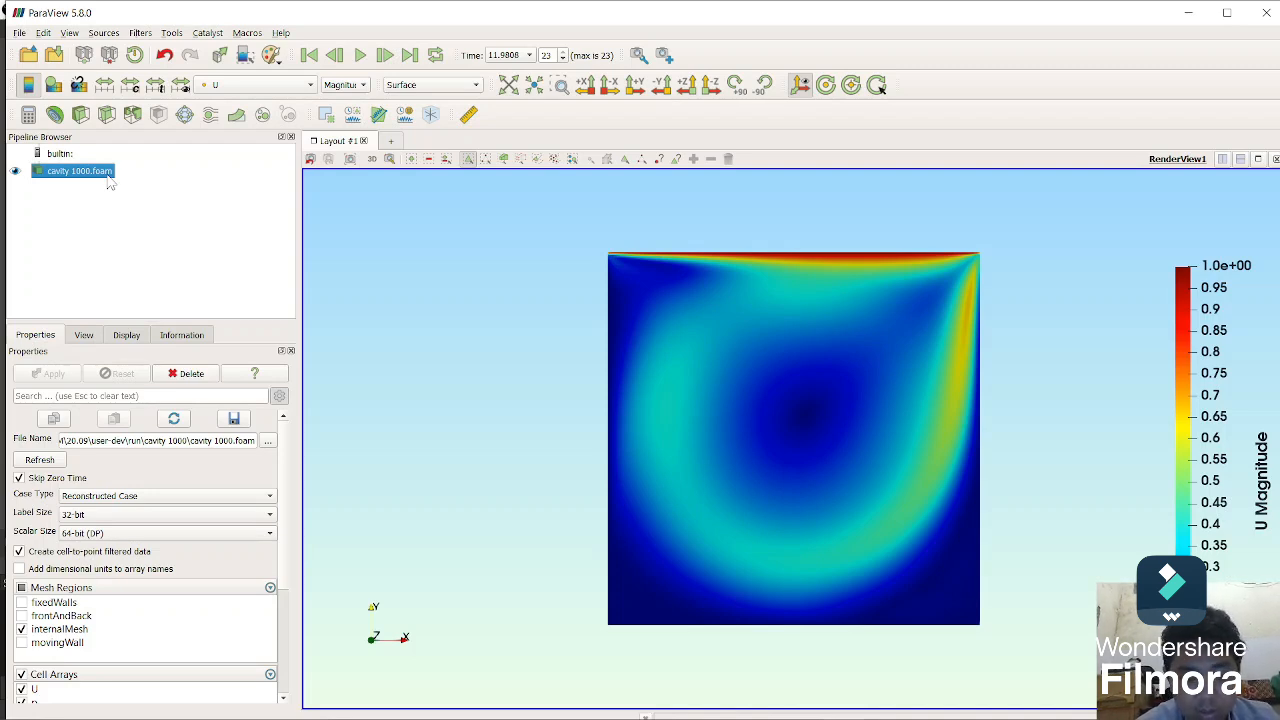
Step: Create a plane slice of the cavity 1000 data with its normal along Z and the plane outline hidden
{"action": "key", "text": "ctrl+space"}
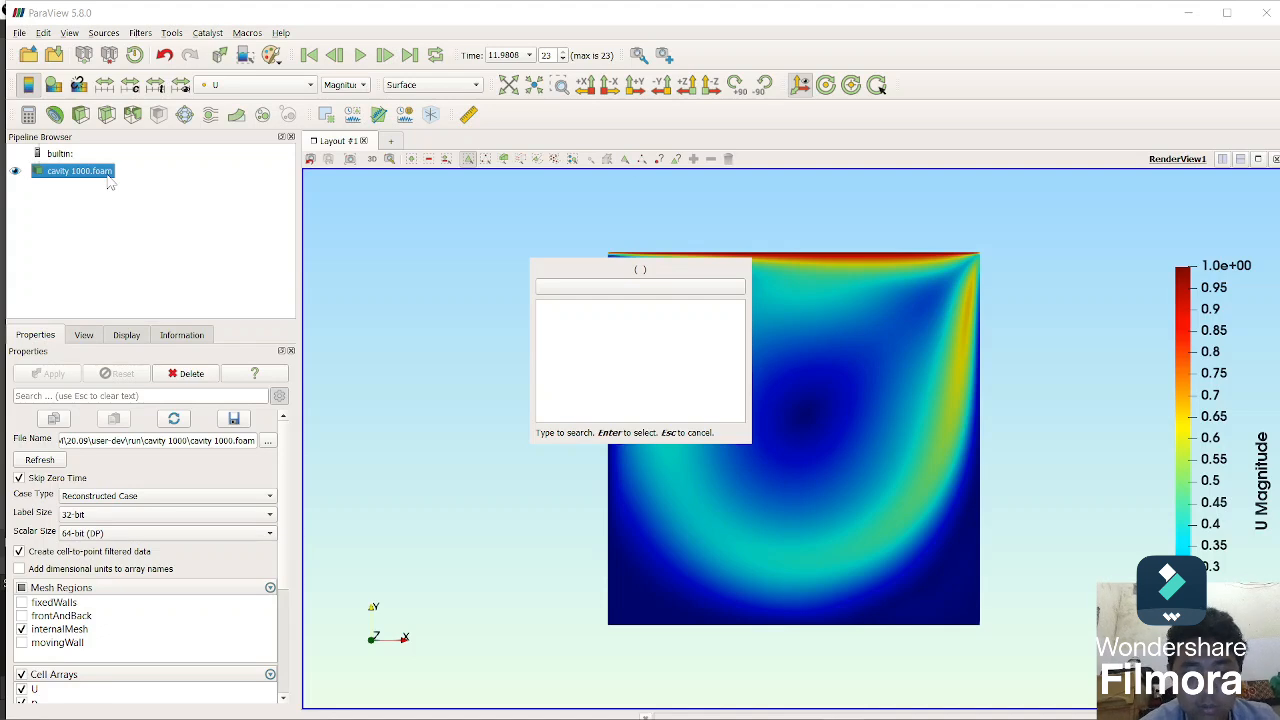
{"action": "type", "text": "slice"}
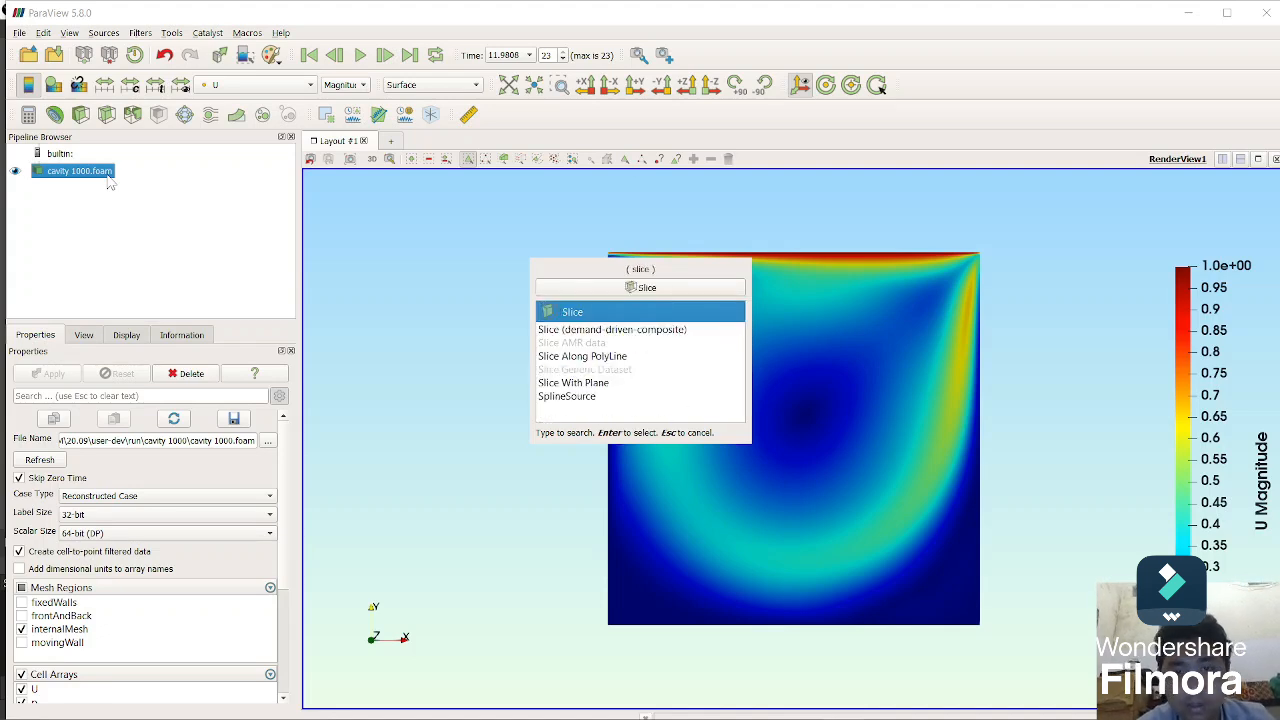
{"action": "key", "text": "Return"}
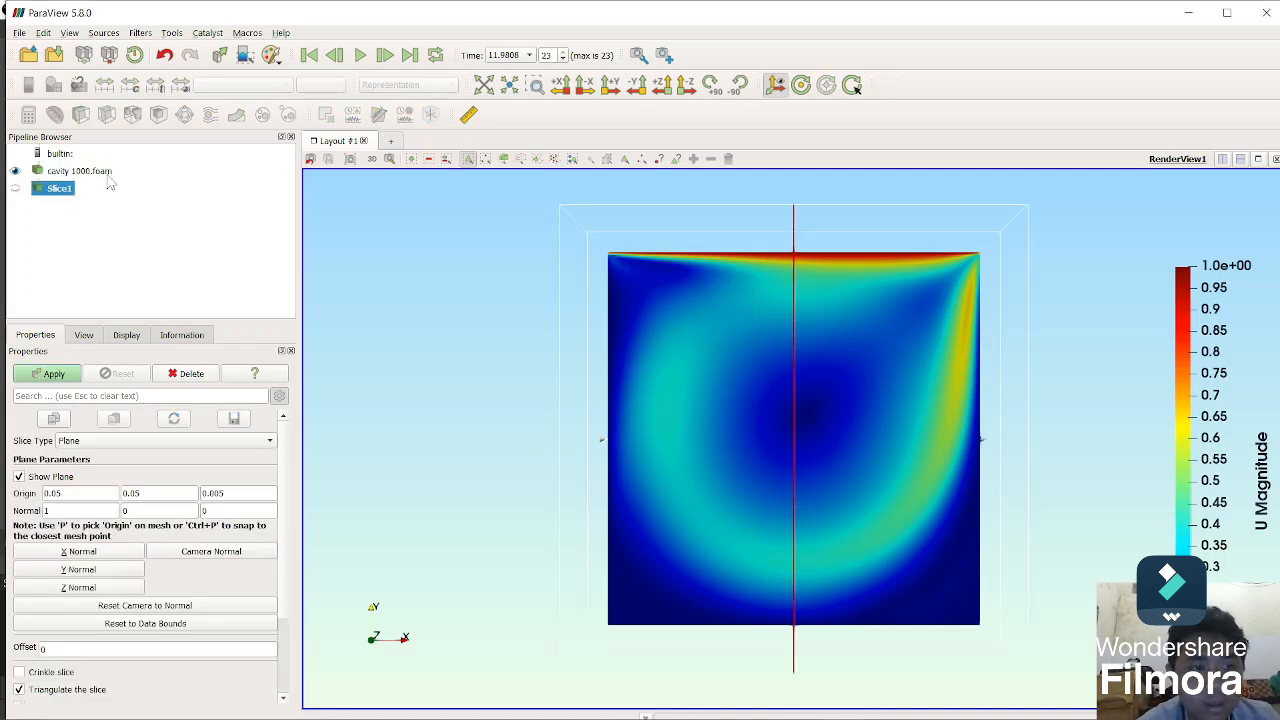
{"action": "left_click", "coordinate": [62, 590]}
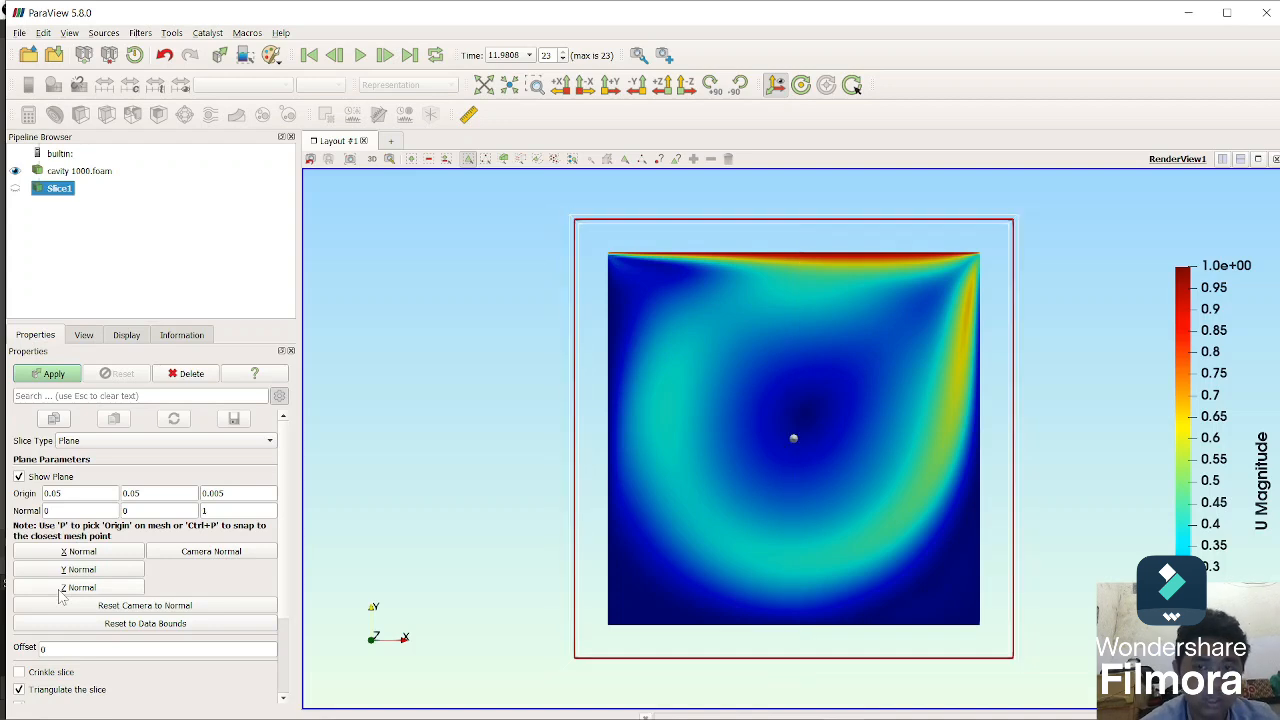
{"action": "left_click", "coordinate": [19, 478]}
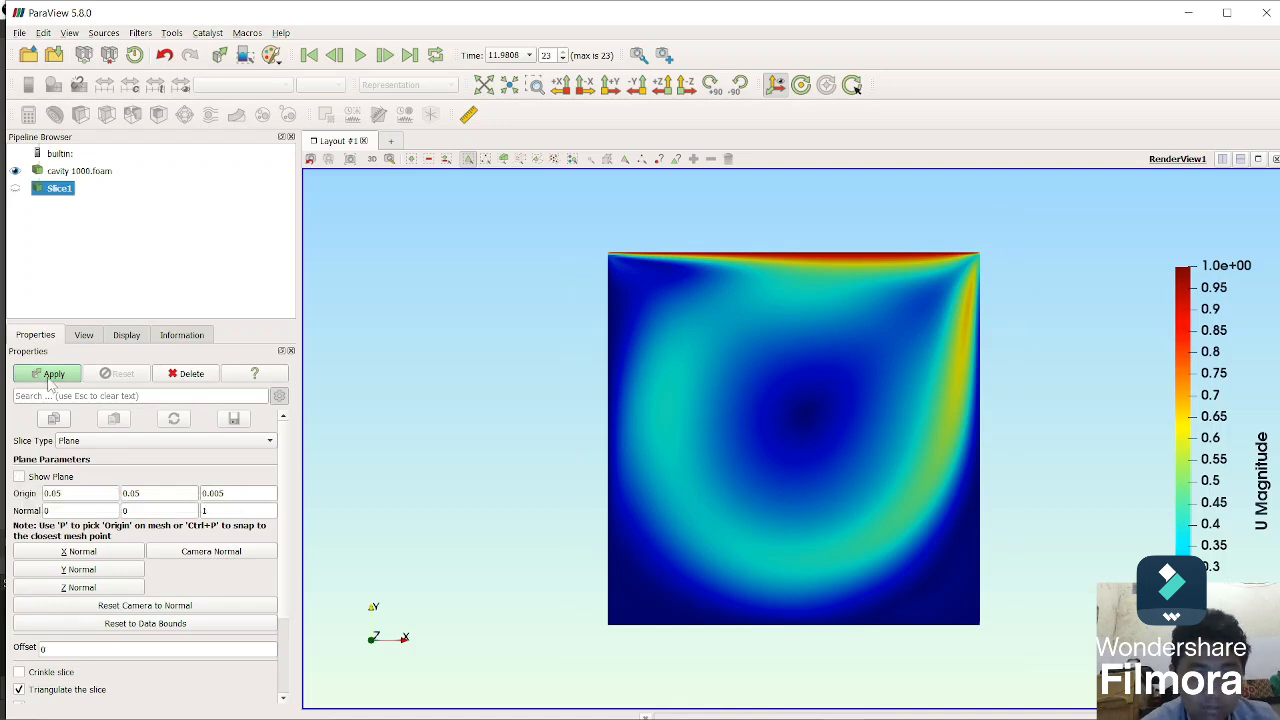
{"action": "left_click", "coordinate": [50, 376]}
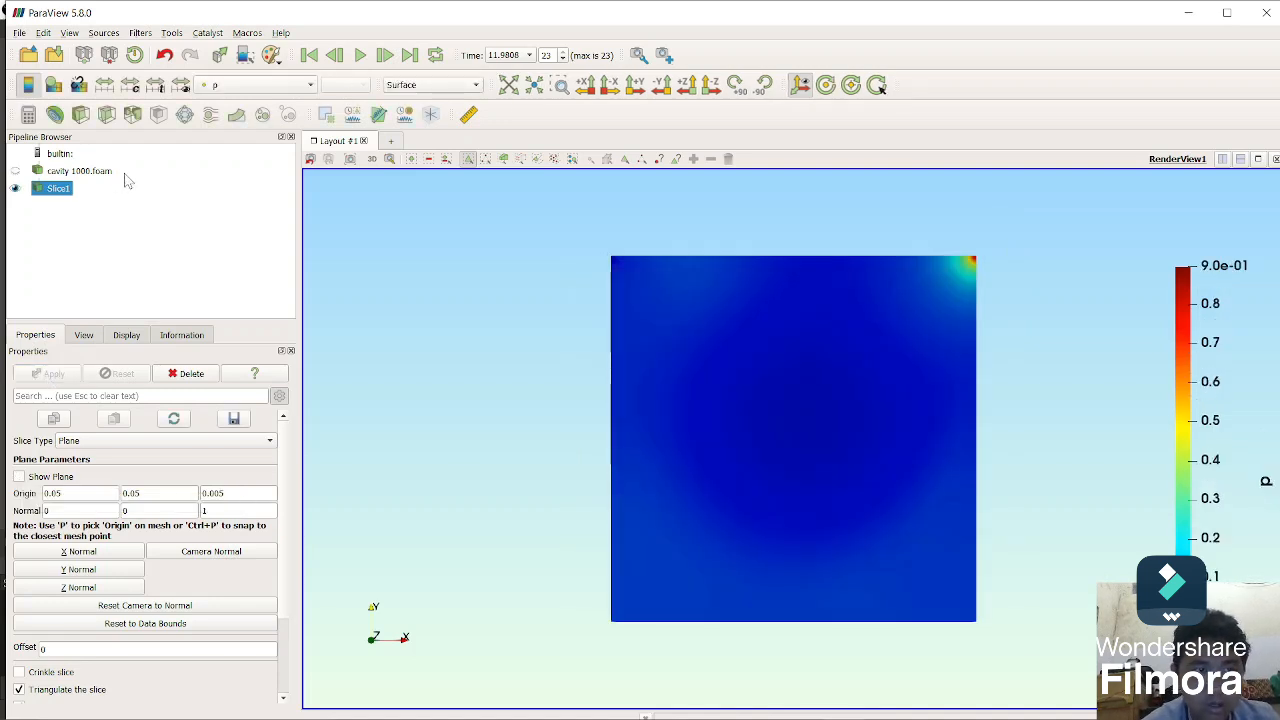
Step: Inspect the slice and the full cavity 1000 volume in turn to compare their thickness, and leave only the slice displayed
{"action": "left_click_drag", "start_coordinate": [484, 329], "coordinate": [600, 368]}
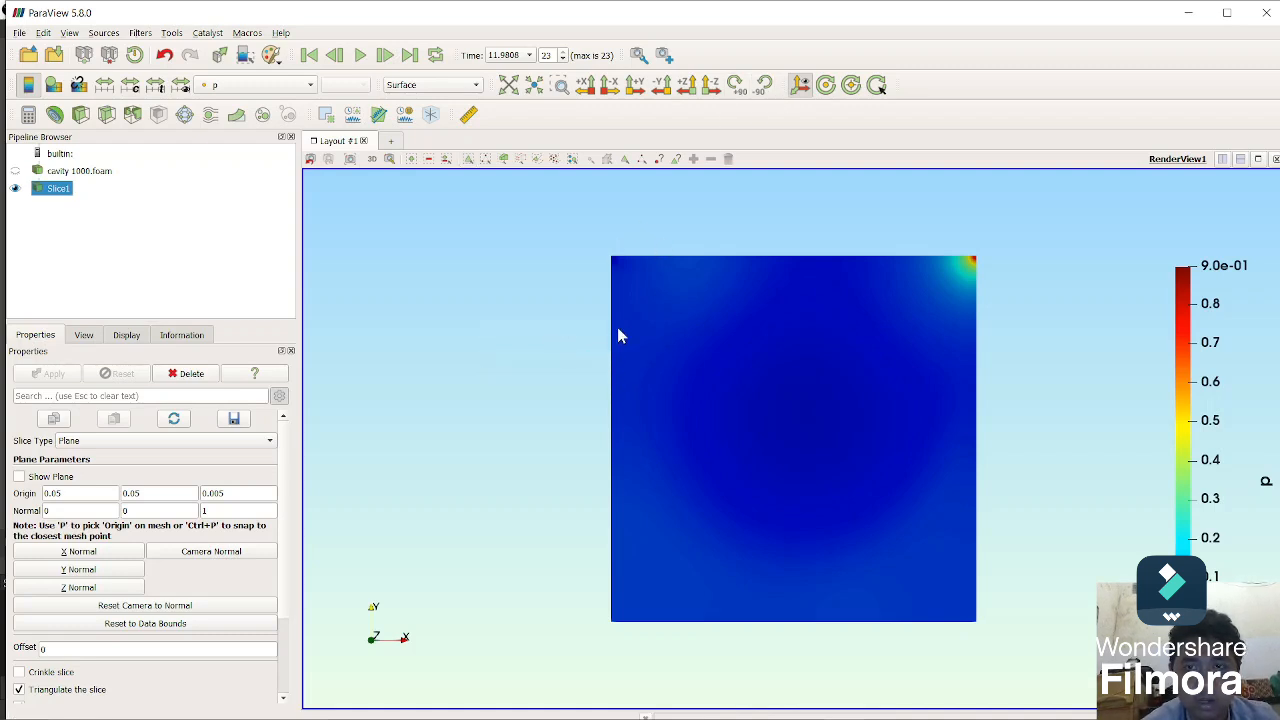
{"action": "left_click_drag", "start_coordinate": [596, 272], "coordinate": [720, 190]}
{"action": "left_click", "coordinate": [710, 86]}
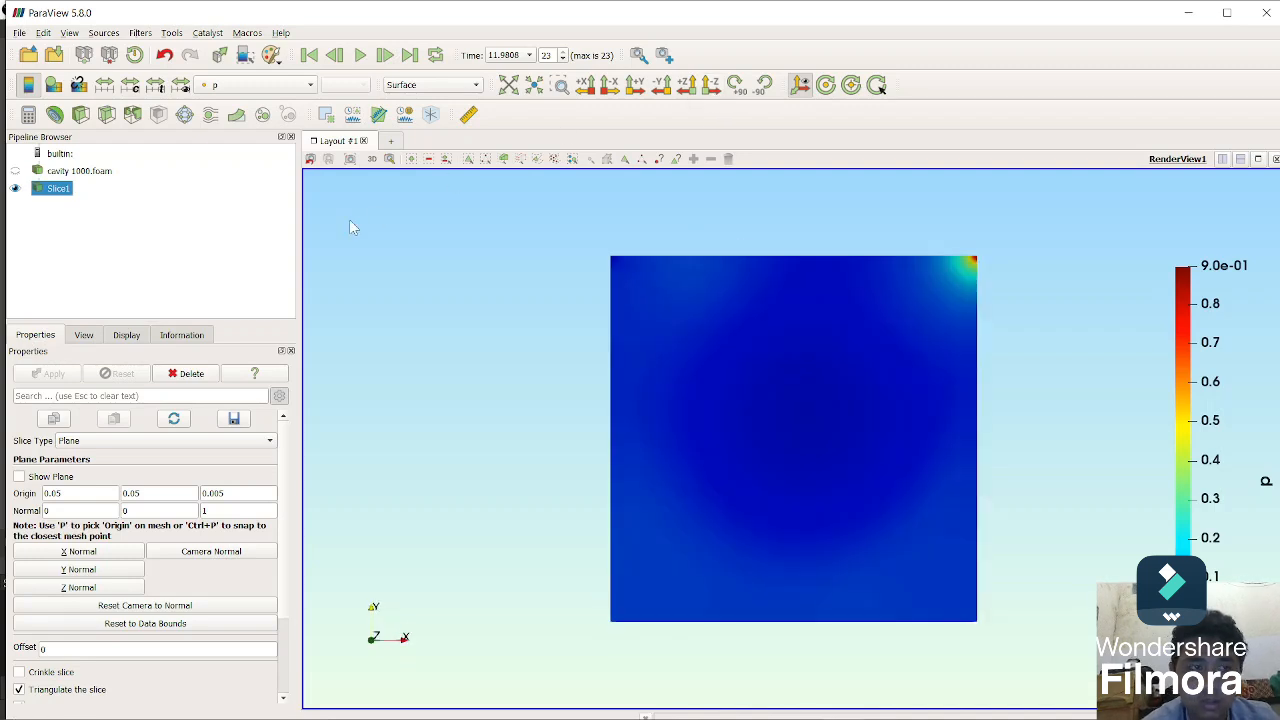
{"action": "left_click", "coordinate": [15, 188]}
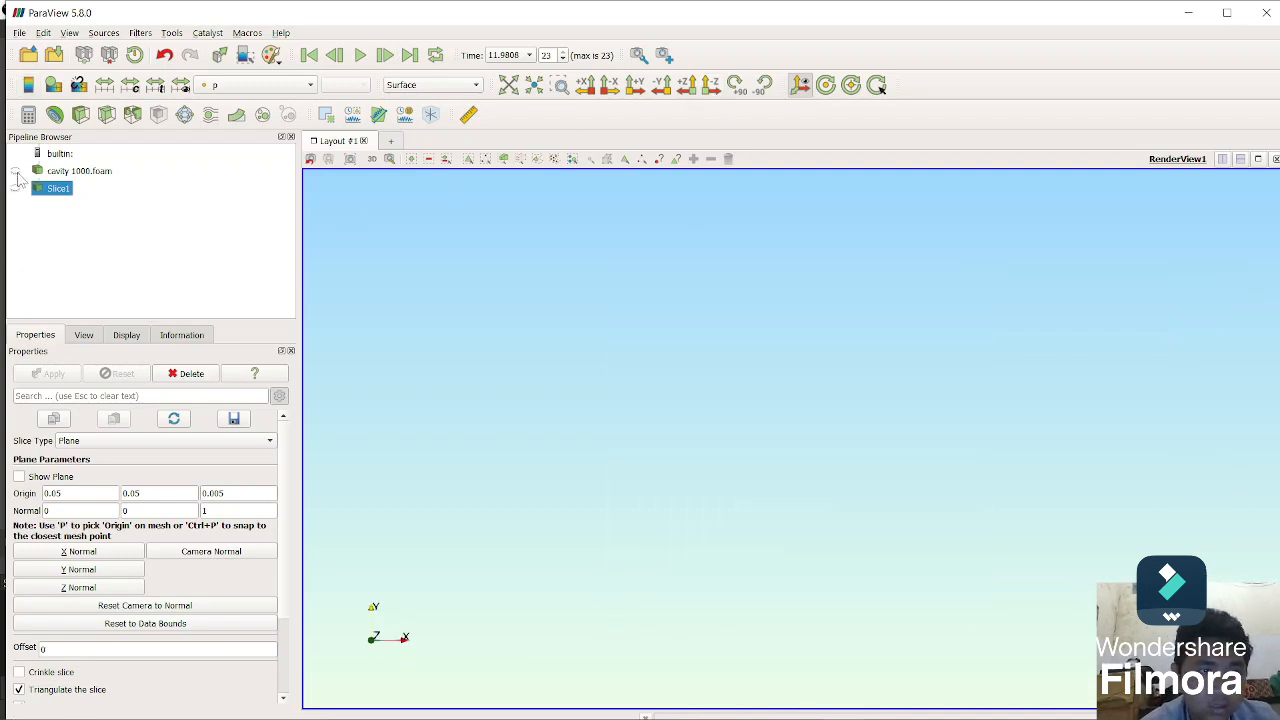
{"action": "left_click", "coordinate": [15, 171]}
{"action": "left_click_drag", "start_coordinate": [576, 337], "coordinate": [654, 349]}
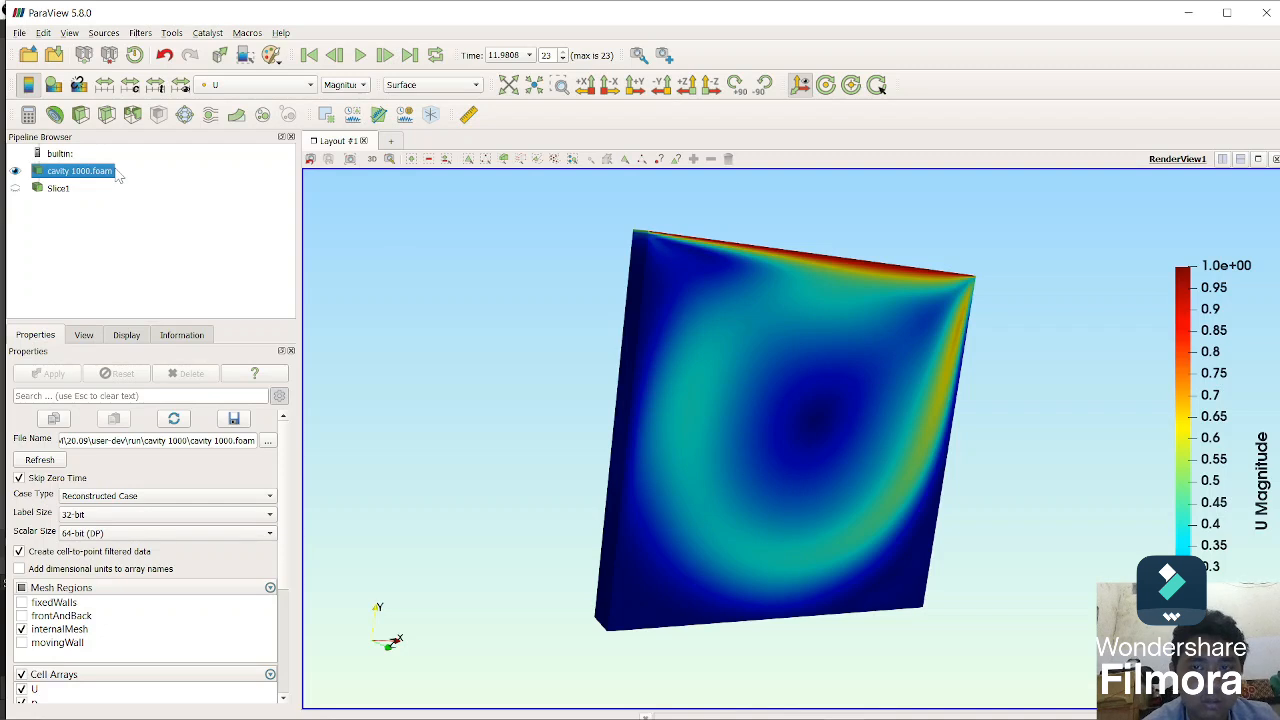
{"action": "left_click", "coordinate": [710, 85]}
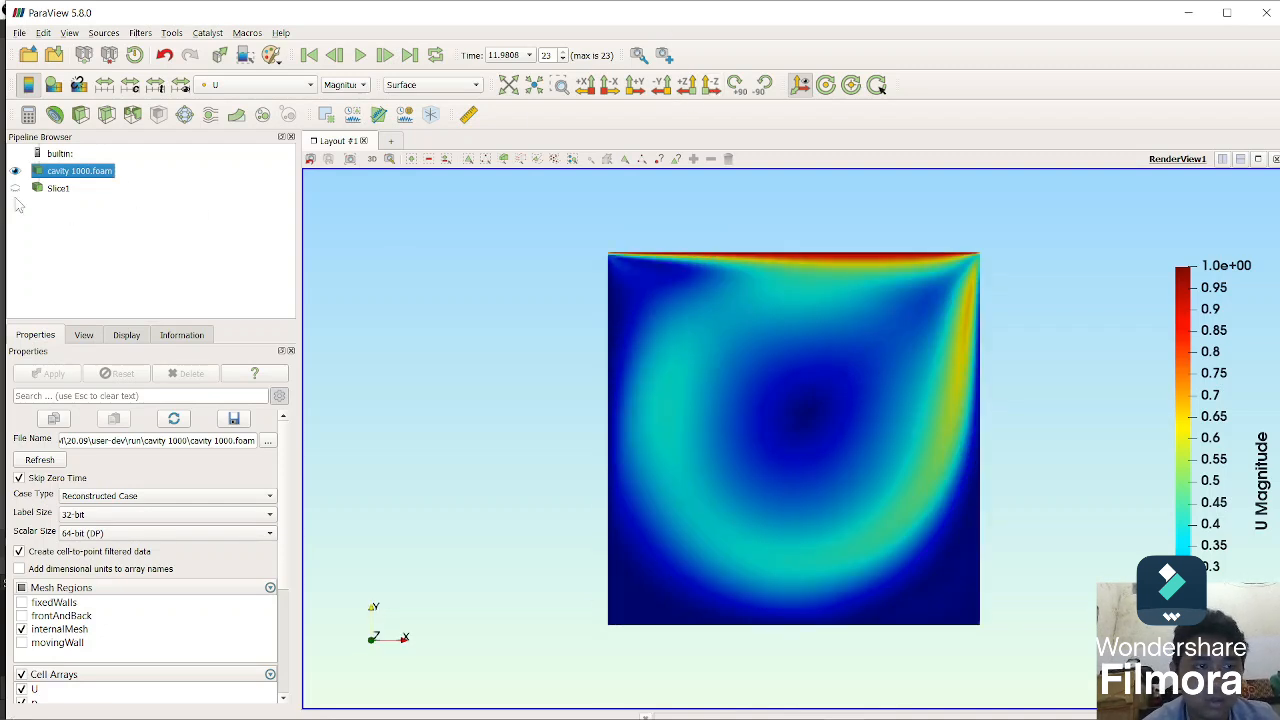
{"action": "left_click", "coordinate": [57, 188]}
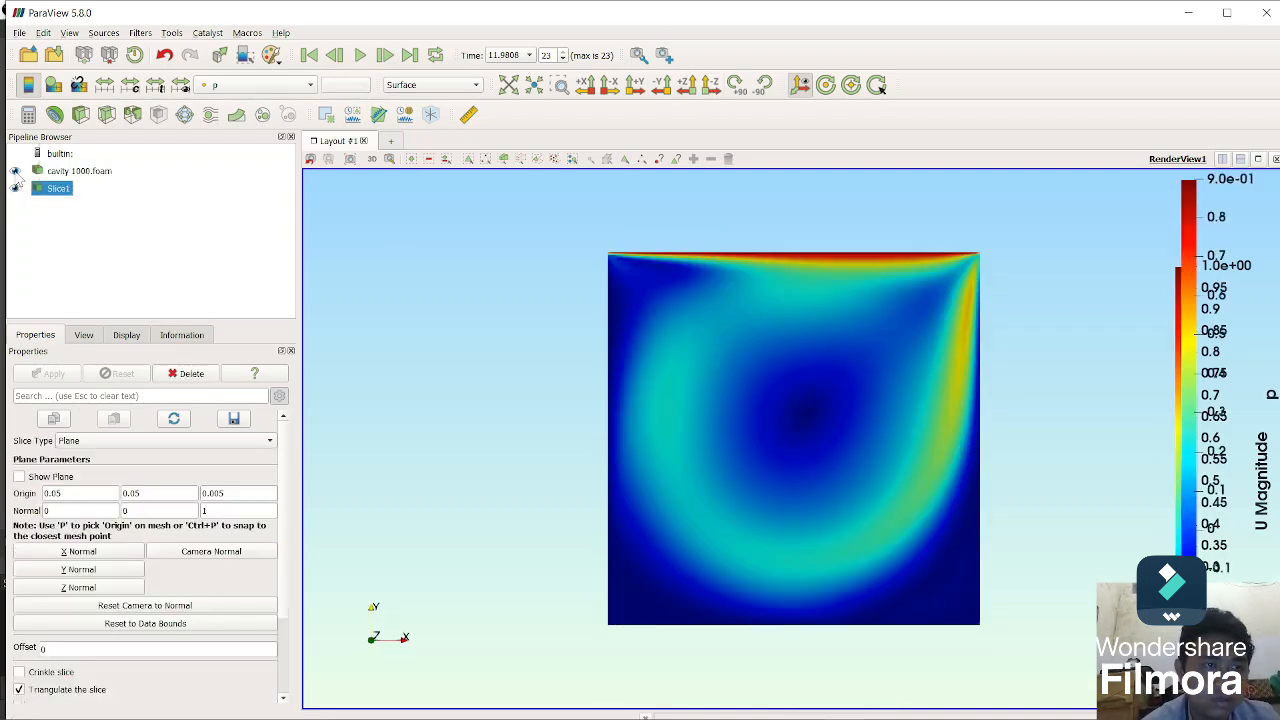
{"action": "left_click", "coordinate": [15, 171]}
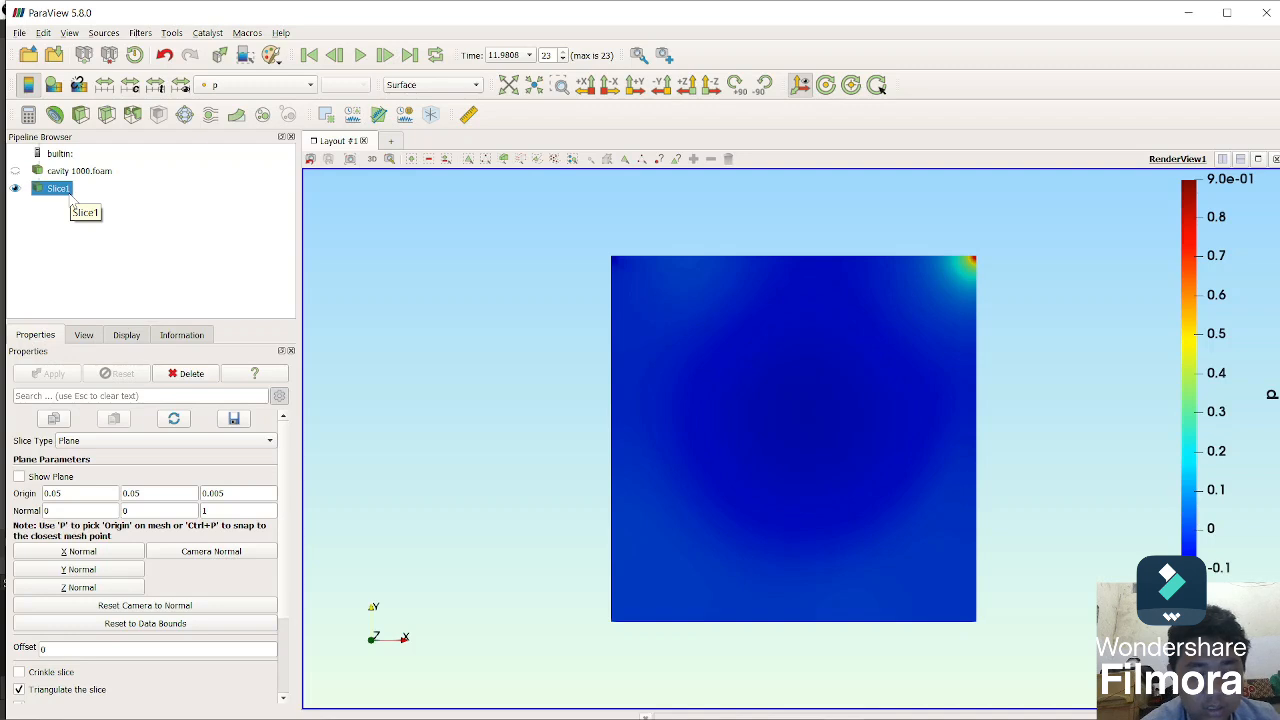
Step: Add a Stream Tracer filter to the slice
{"action": "key", "text": "ctrl+space"}
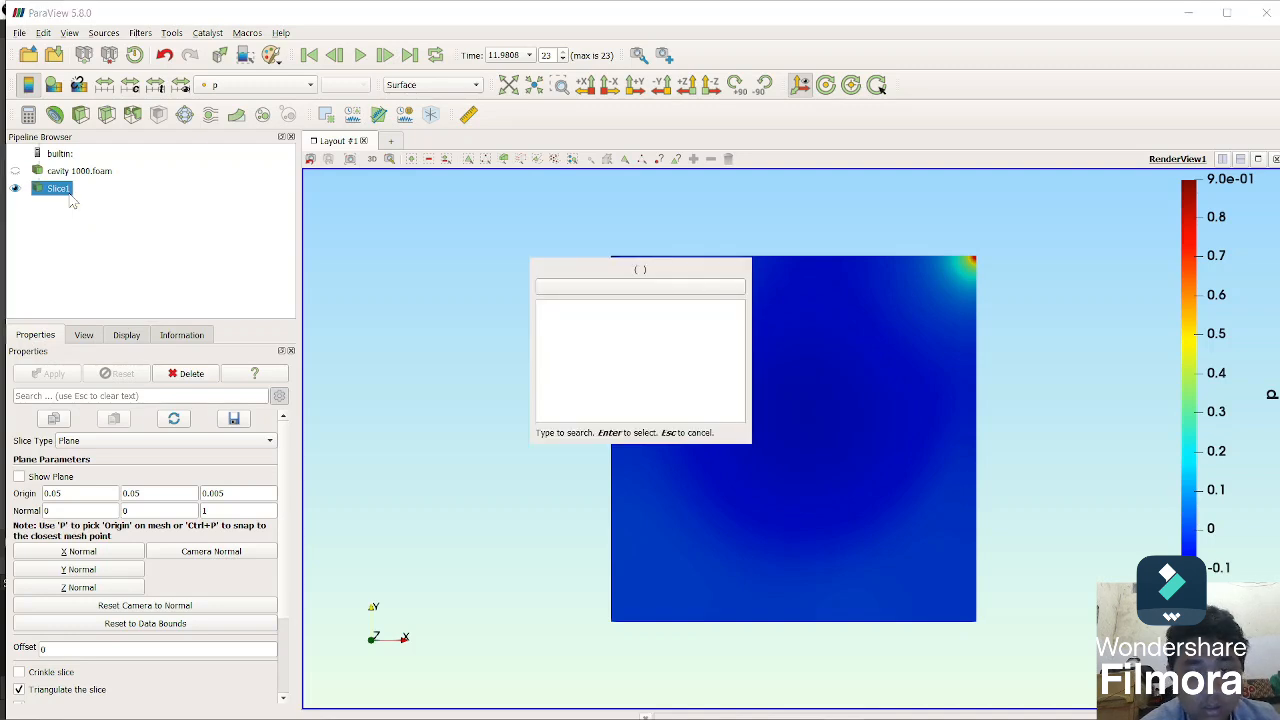
{"action": "type", "text": "str"}
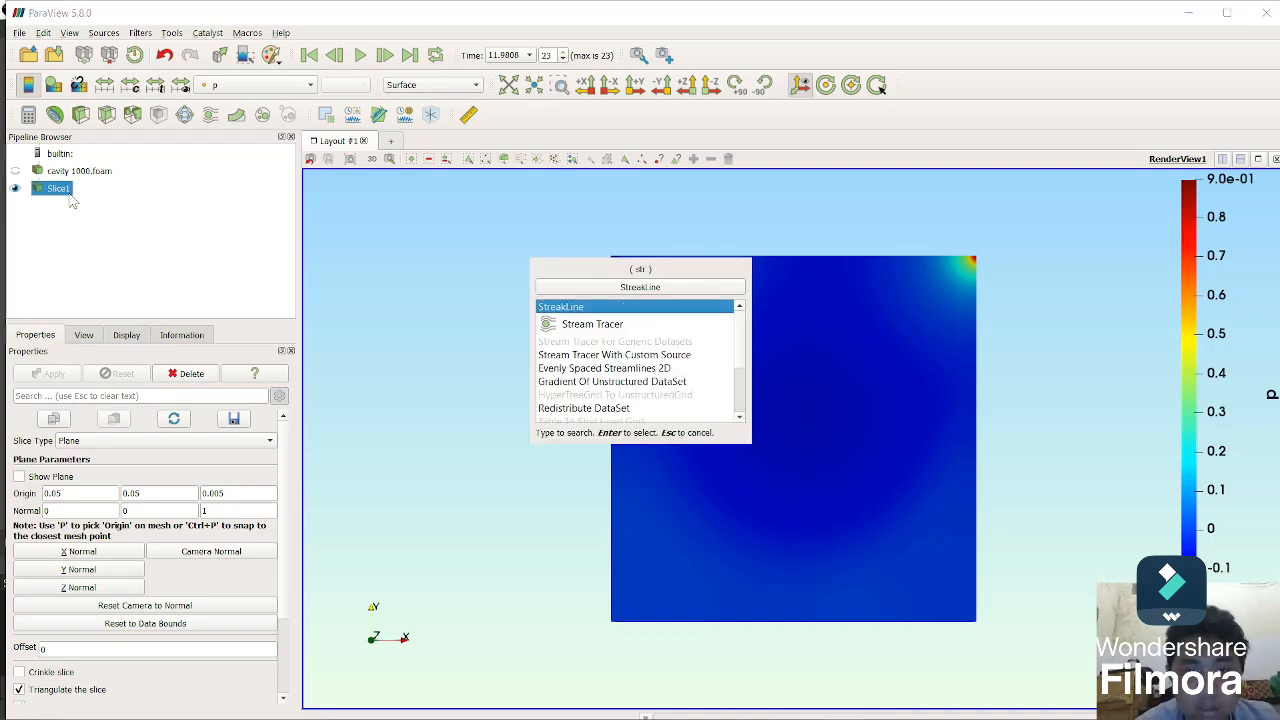
{"action": "key", "text": "Down"}
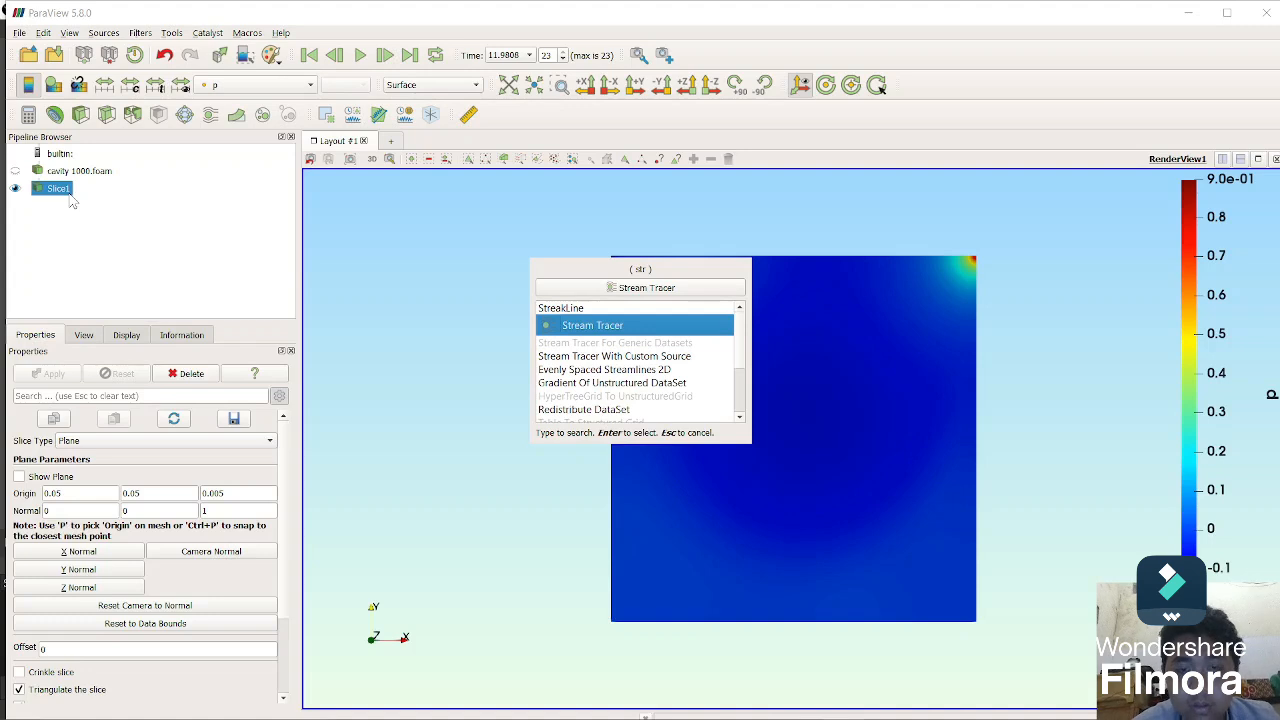
{"action": "key", "text": "Return"}
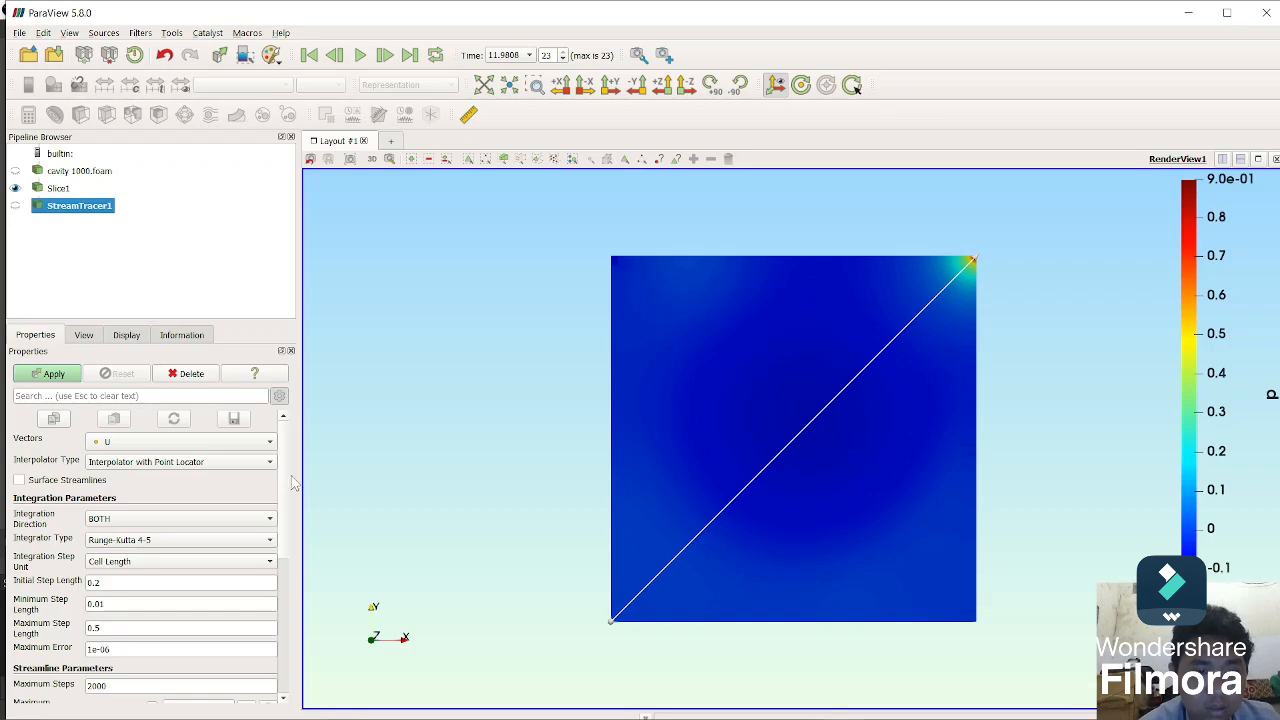
Step: Set Point1 of the stream tracer's seed line to X 0.05 and Y 0
{"action": "scroll", "coordinate": [284, 530], "scroll_direction": "down", "scroll_amount": 8}
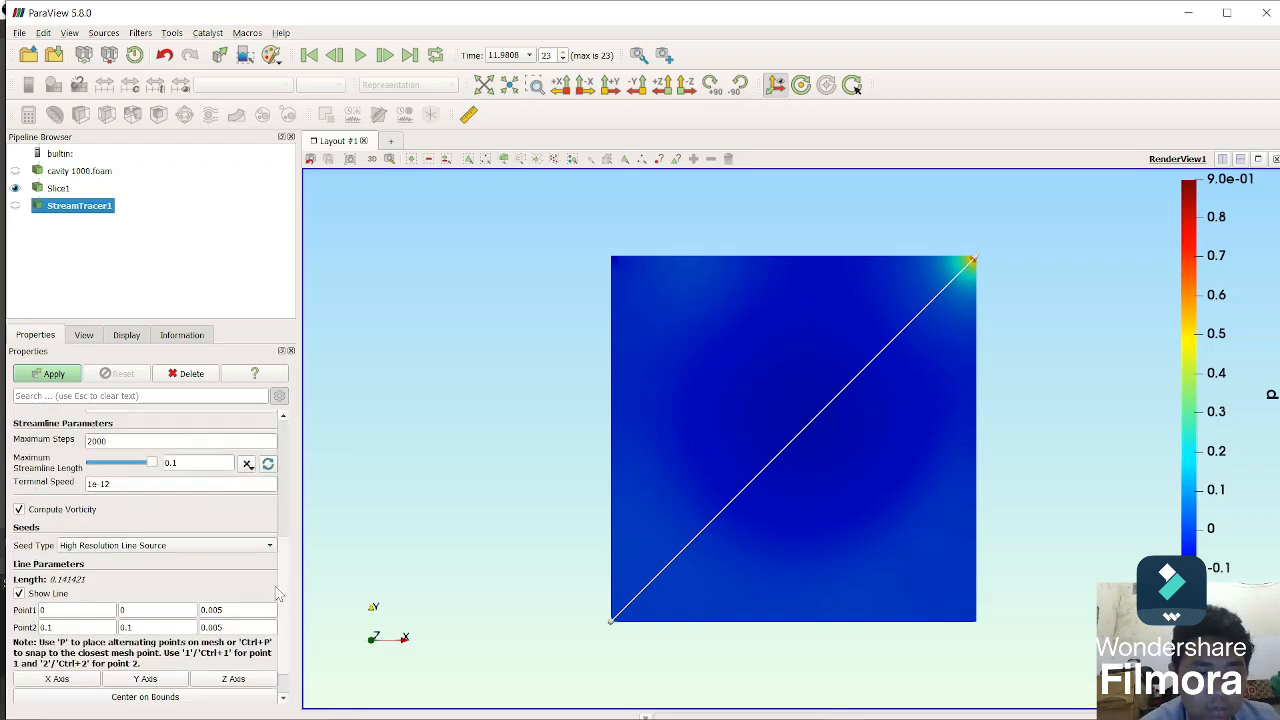
{"action": "scroll", "coordinate": [280, 598], "scroll_direction": "up", "scroll_amount": 4}
{"action": "scroll", "coordinate": [284, 604], "scroll_direction": "down", "scroll_amount": 4}
{"action": "scroll", "coordinate": [284, 604], "scroll_direction": "down", "scroll_amount": 1}
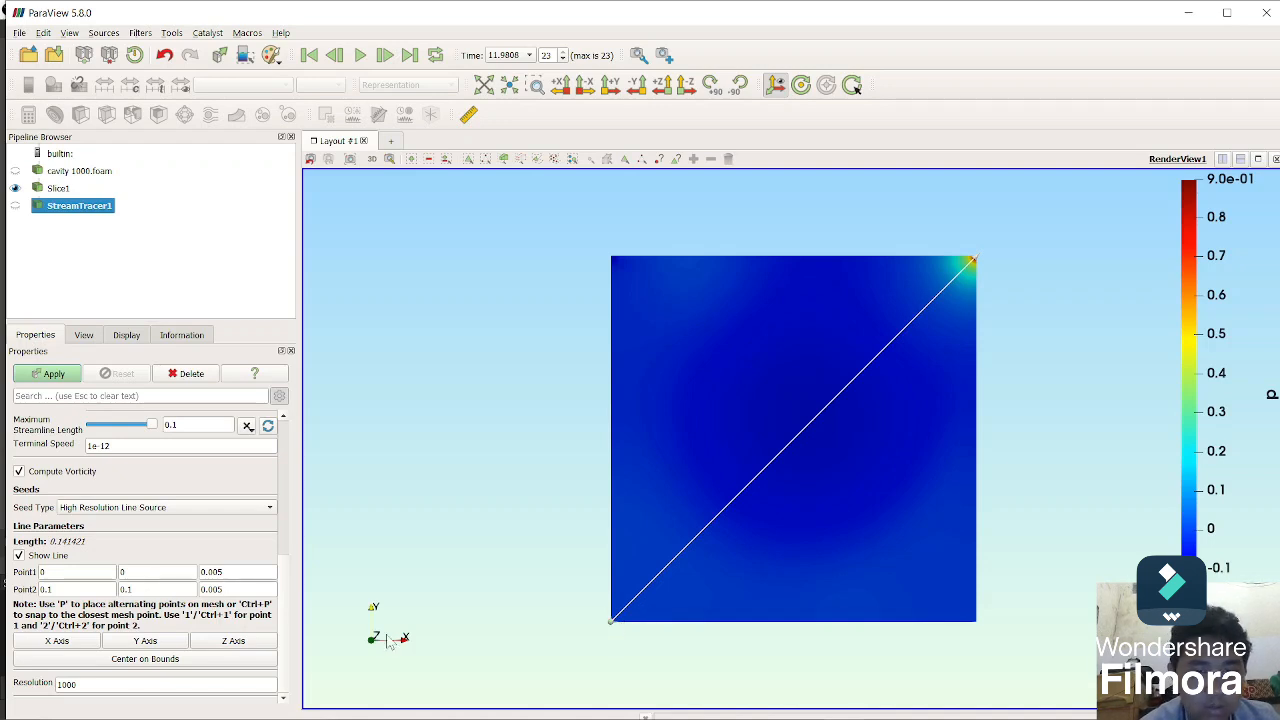
{"action": "mouse_move", "coordinate": [611, 621]}
{"action": "left_mouse_down"}
{"action": "mouse_move", "coordinate": [740, 628]}
{"action": "mouse_move", "coordinate": [616, 632]}
{"action": "left_mouse_up"}
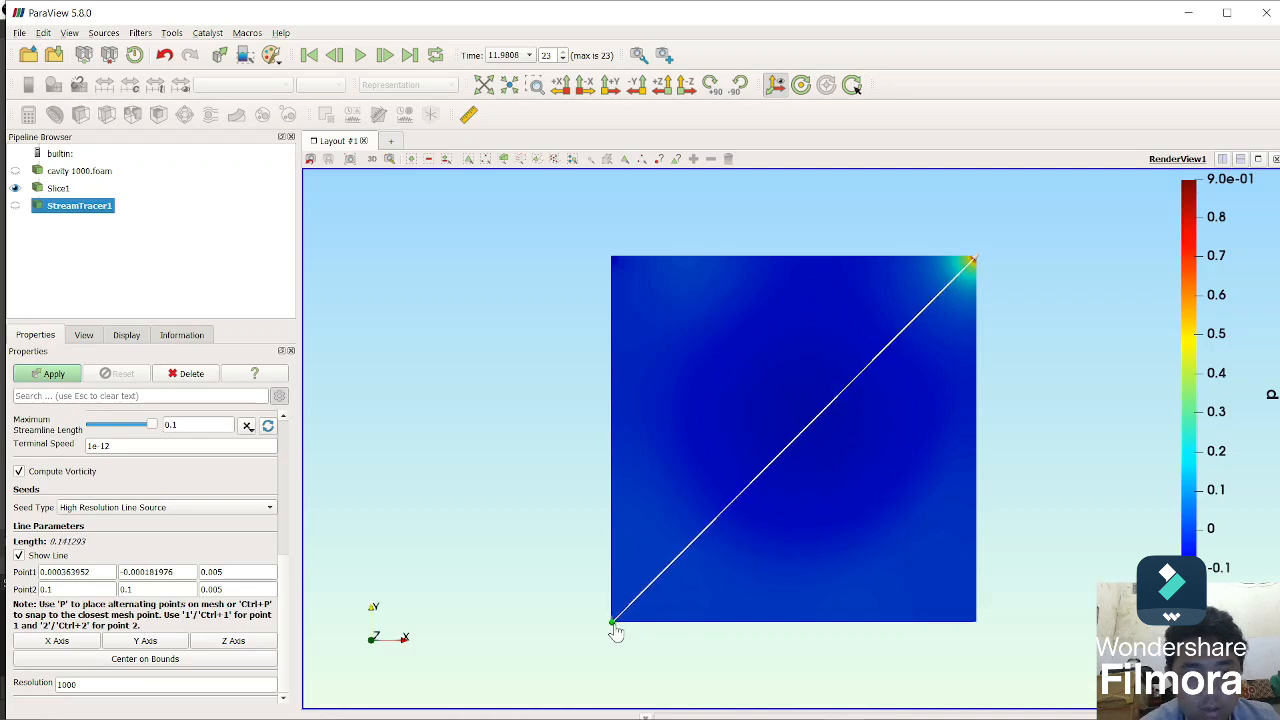
{"action": "double_click", "coordinate": [107, 568]}
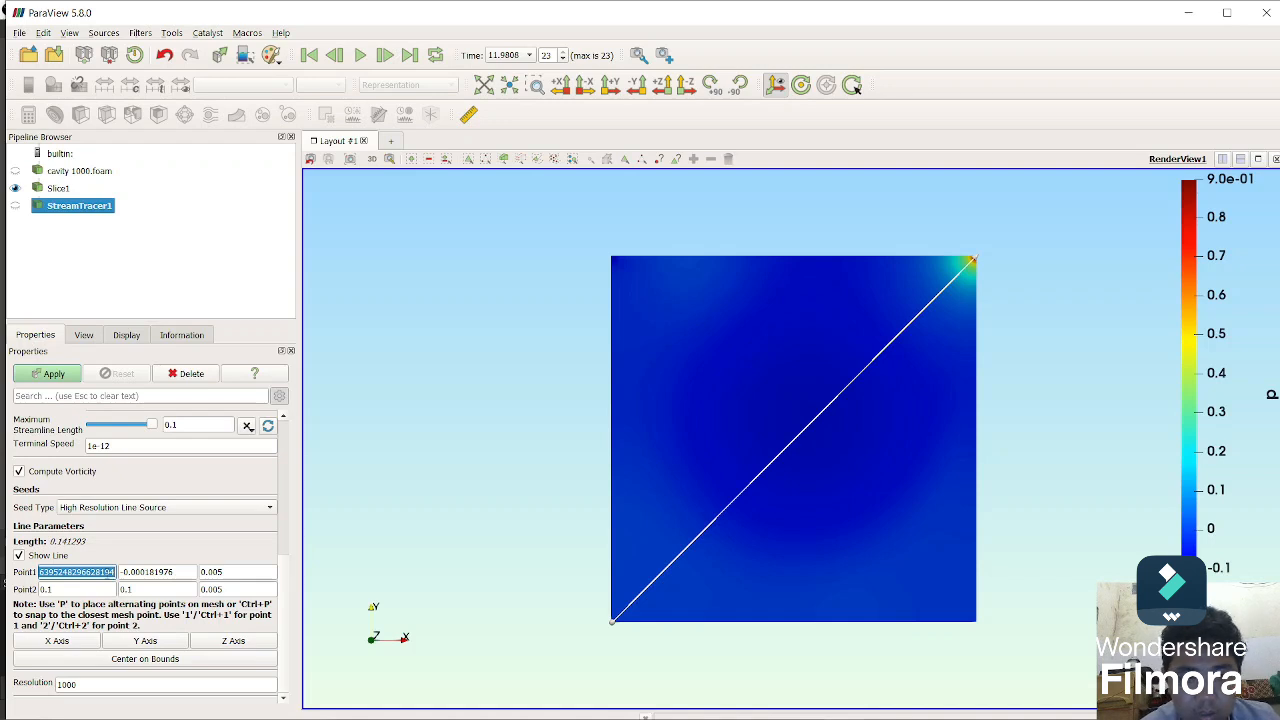
{"action": "type", "text": "0"}
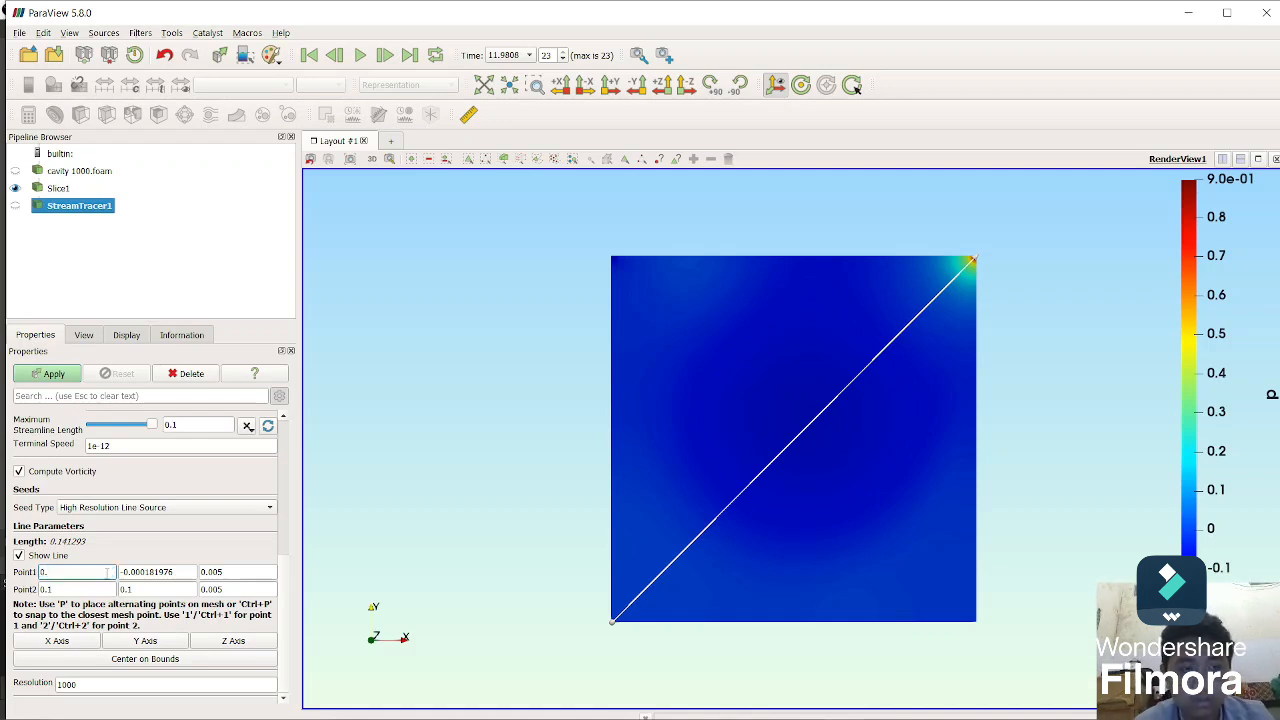
{"action": "type", "text": ".5"}
{"action": "key", "text": "Return"}
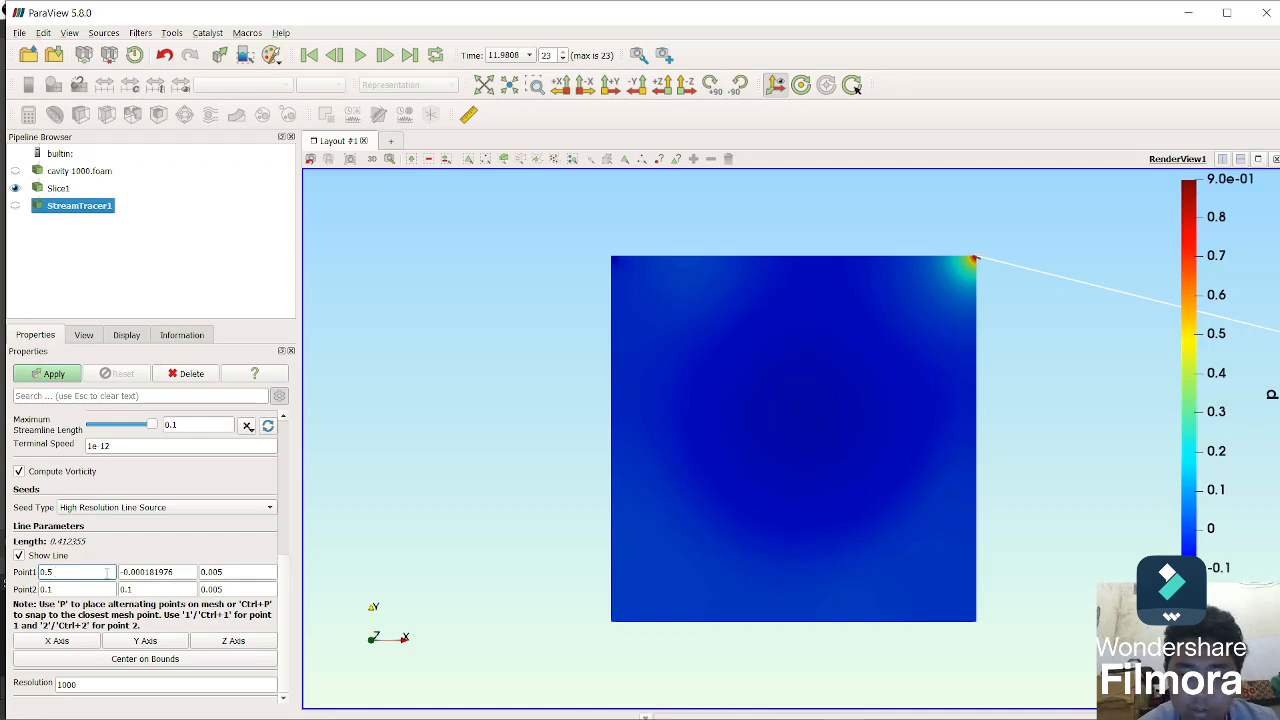
{"action": "type", "text": "0"}
{"action": "key", "text": "Return"}
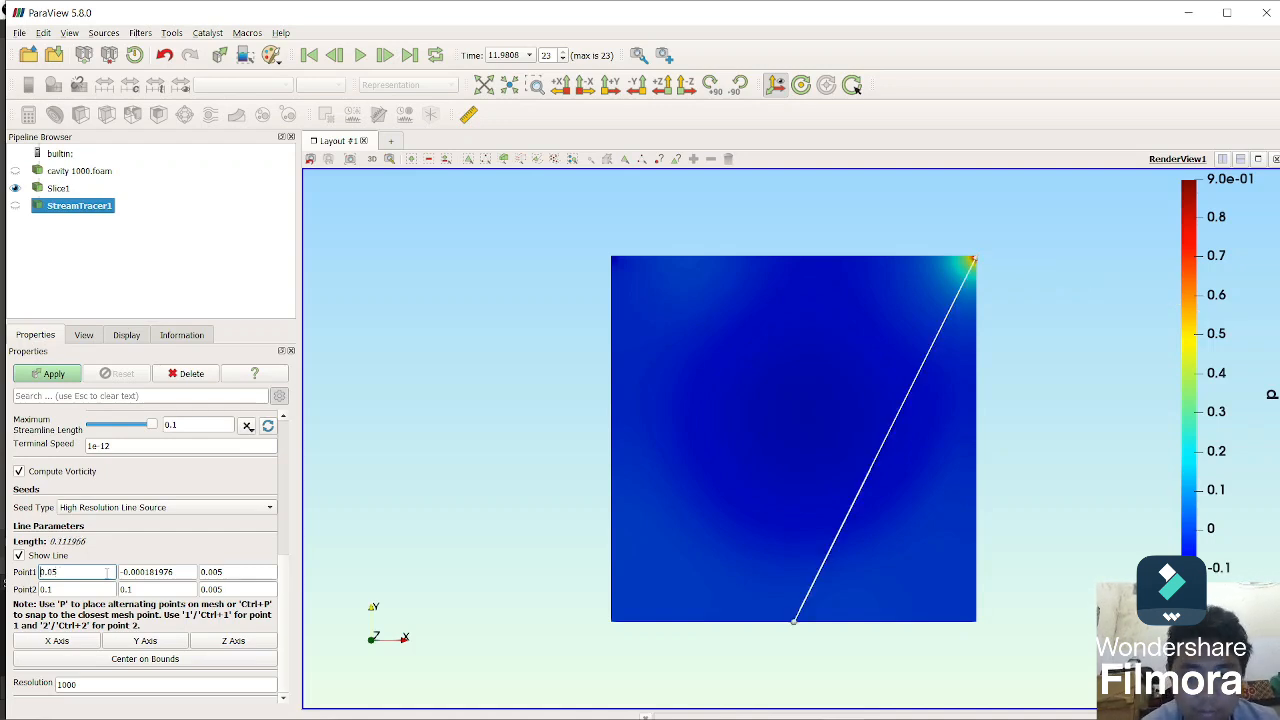
{"action": "double_click", "coordinate": [181, 572]}
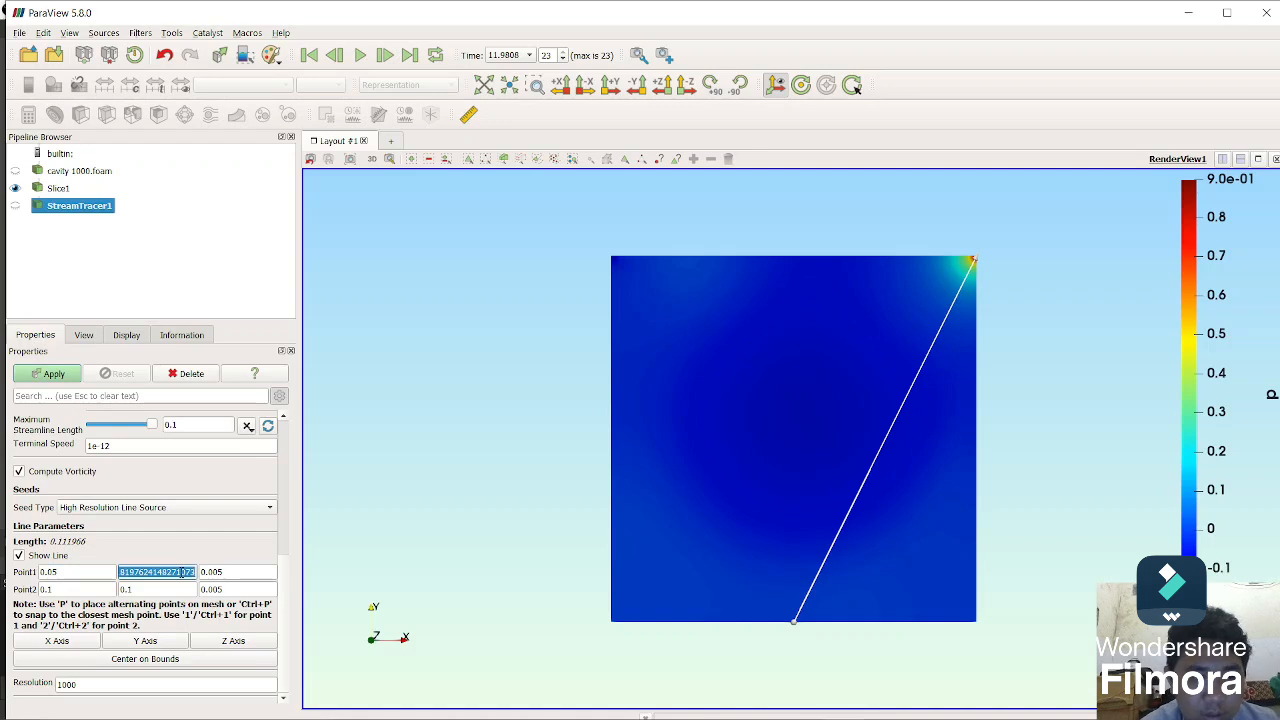
{"action": "type", "text": "0"}
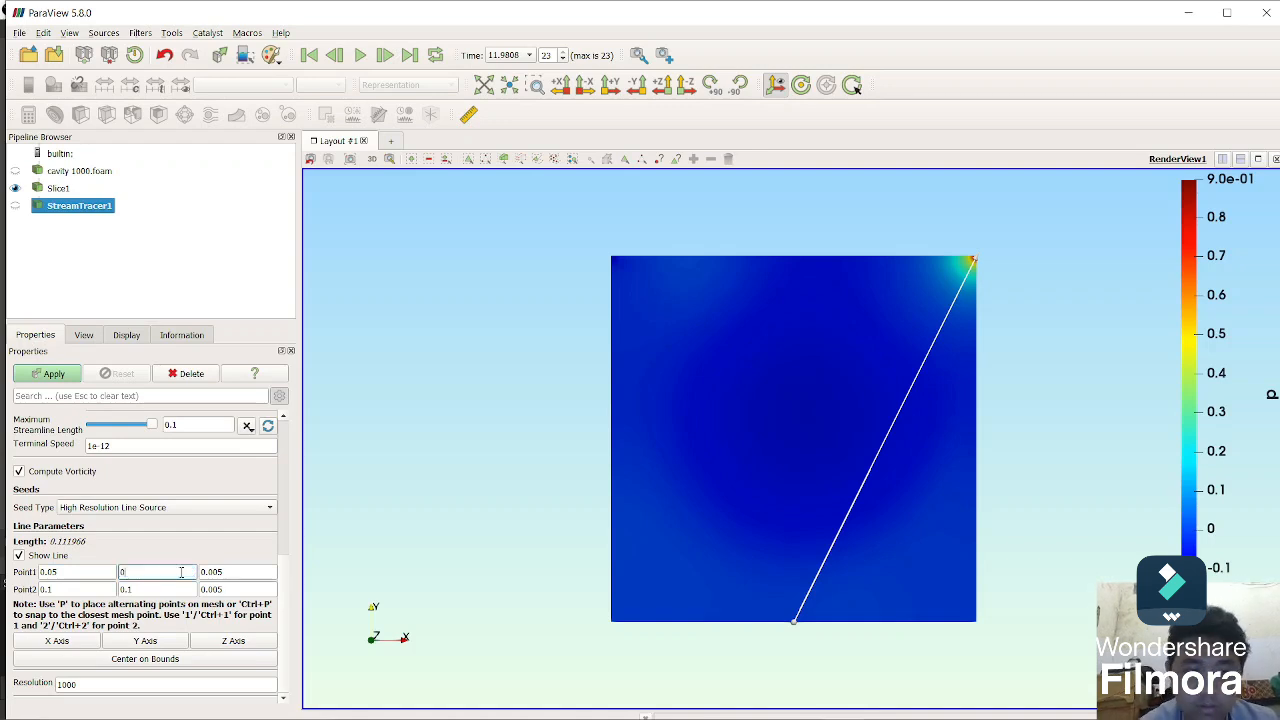
{"action": "key", "text": "Return"}
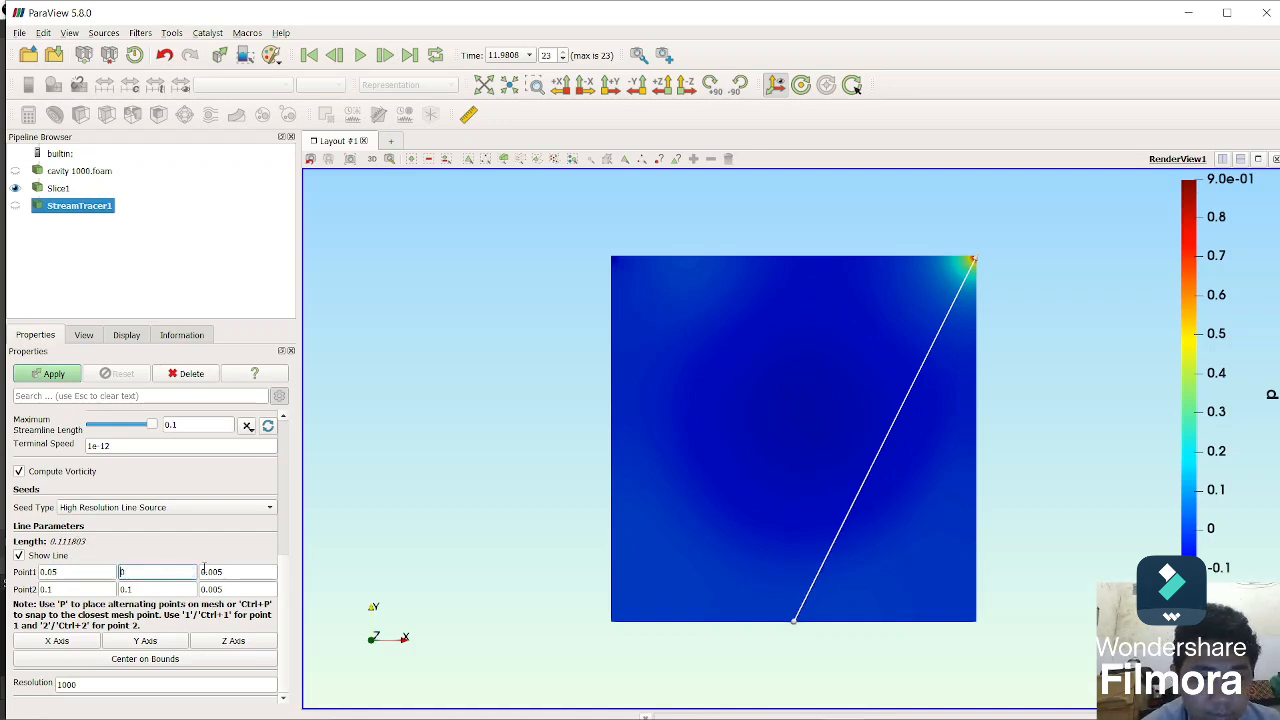
Step: Set the X coordinate of the seed line's Point2 to 0.05
{"action": "double_click", "coordinate": [60, 590]}
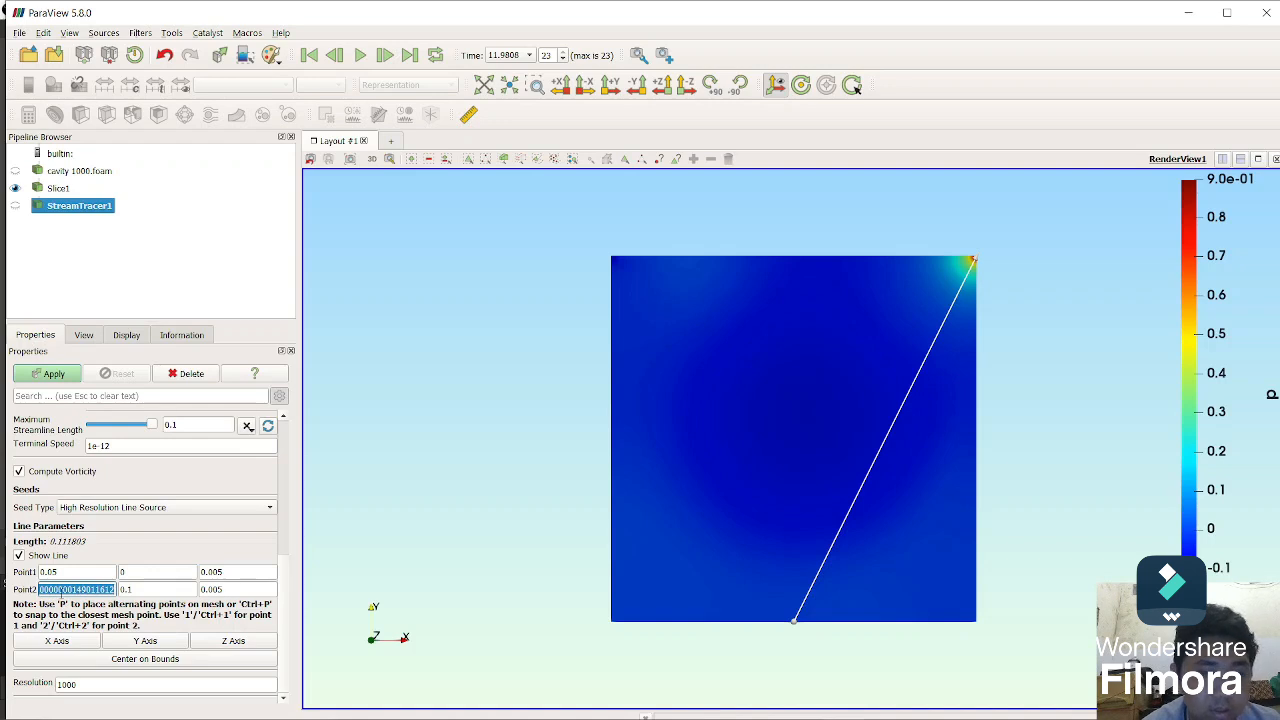
{"action": "type", "text": "0"}
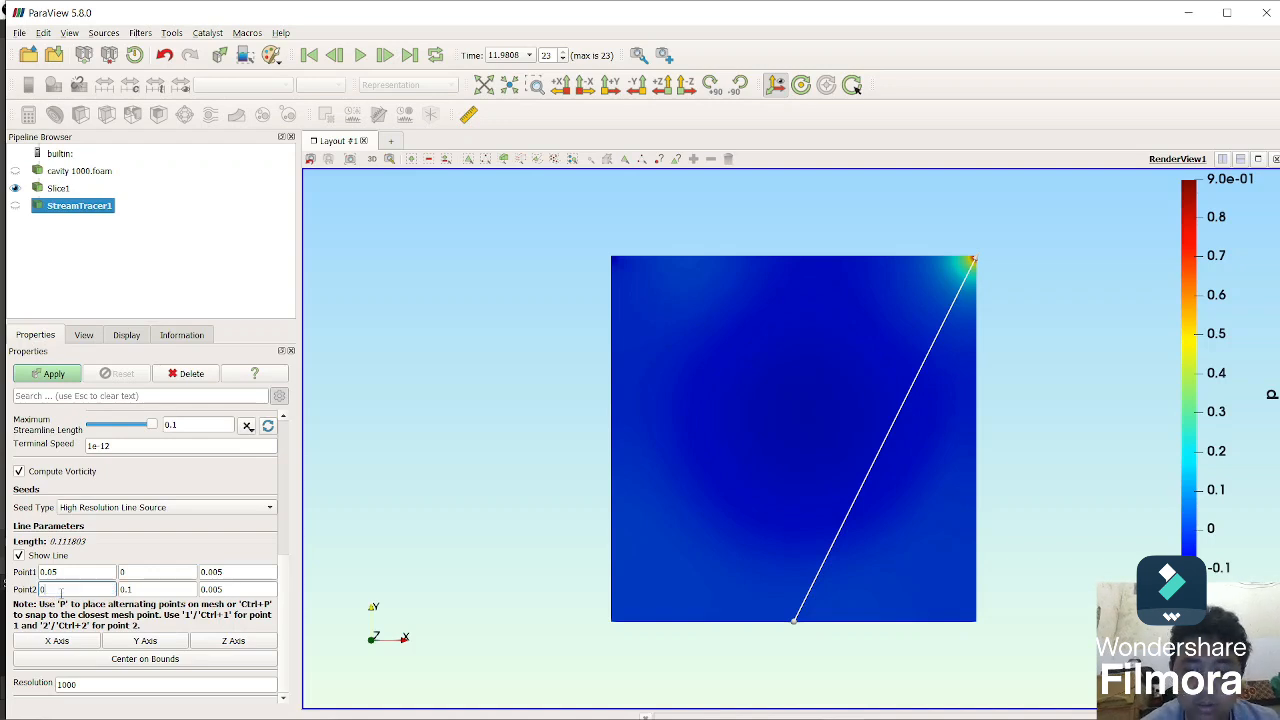
{"action": "type", "text": ".05"}
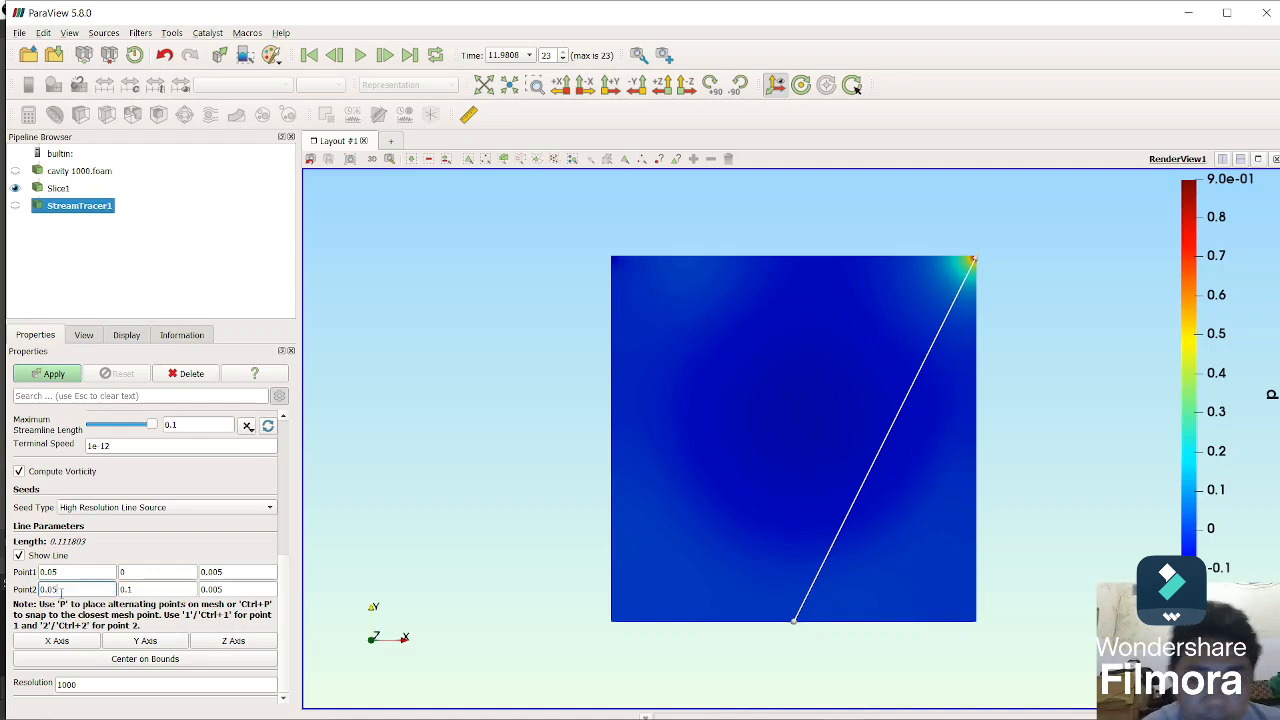
{"action": "key", "text": "Return"}
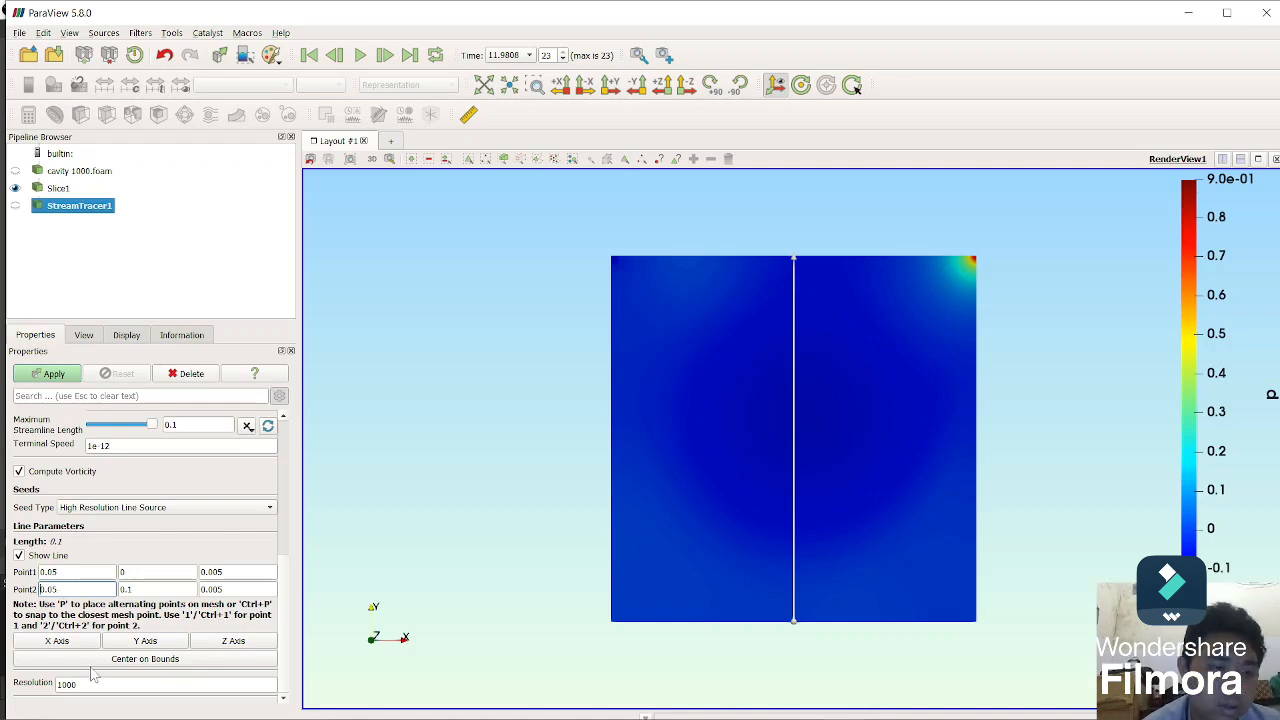
Step: Try aligning the seed line with the X axis, and return it to the Y axis
{"action": "left_click", "coordinate": [166, 644]}
{"action": "left_click", "coordinate": [84, 642]}
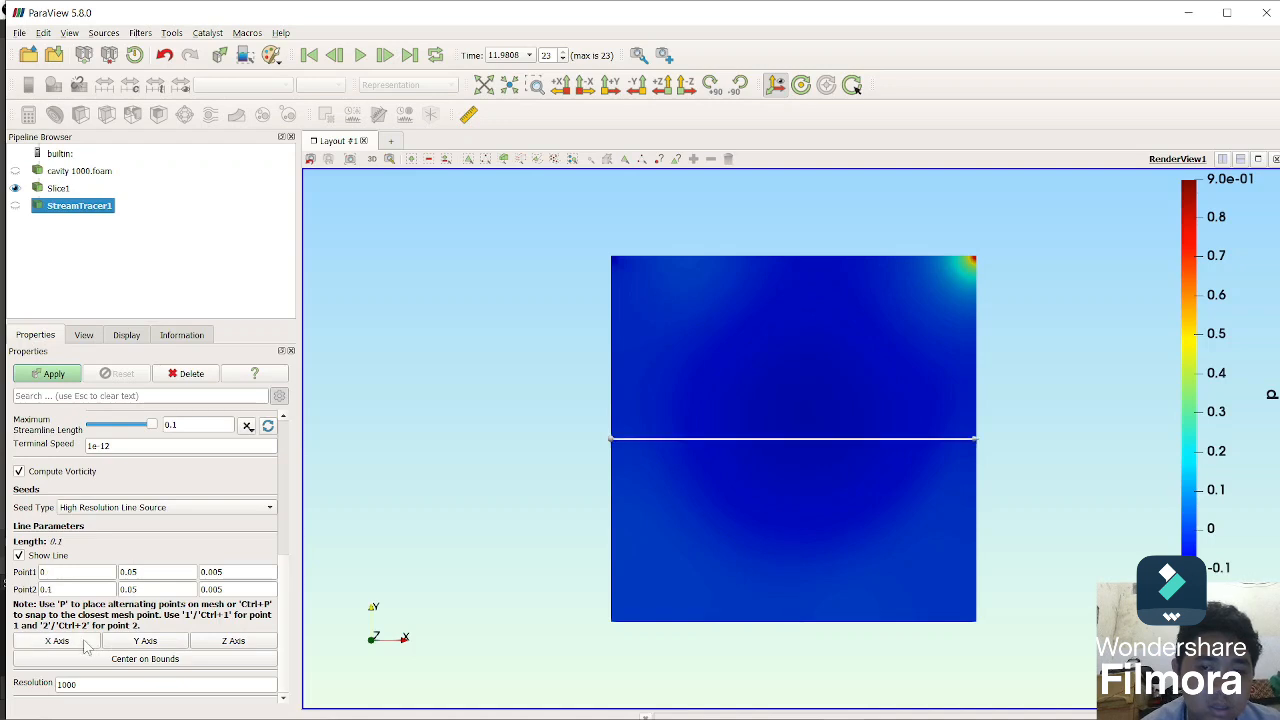
{"action": "left_click", "coordinate": [142, 645]}
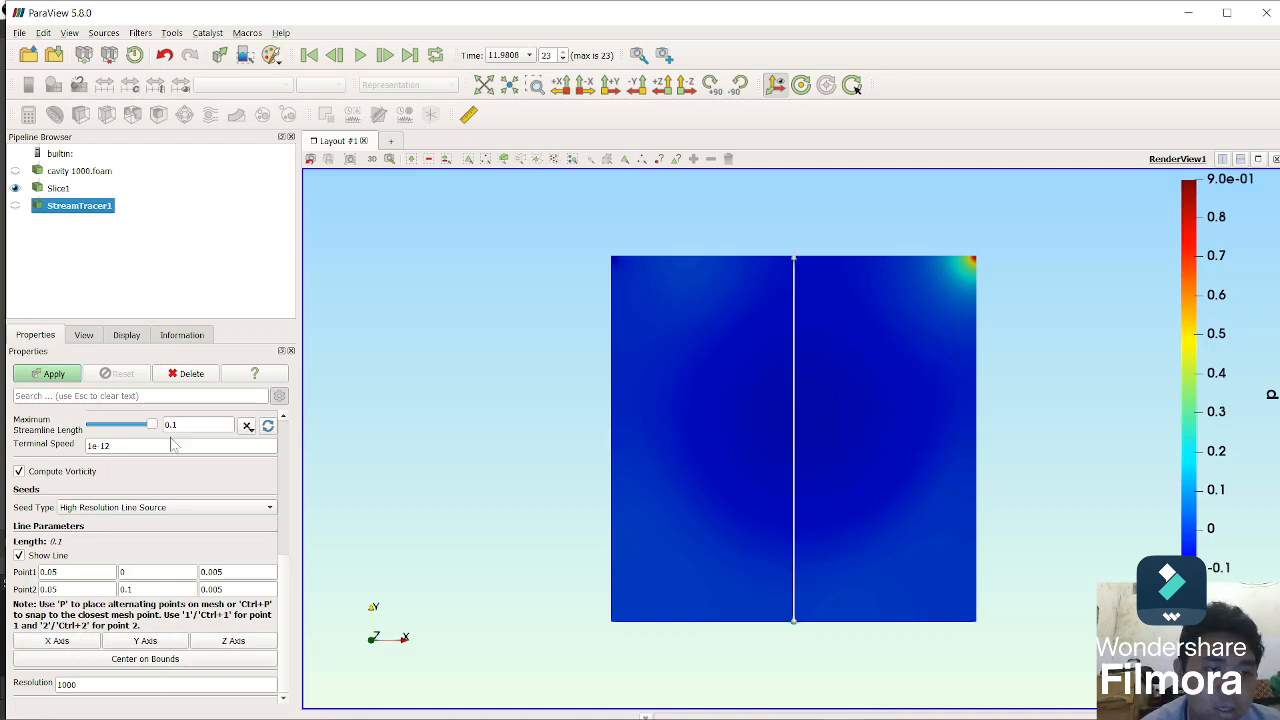
Step: Apply the stream tracer and color the streamlines by velocity U magnitude
{"action": "left_click", "coordinate": [53, 376]}
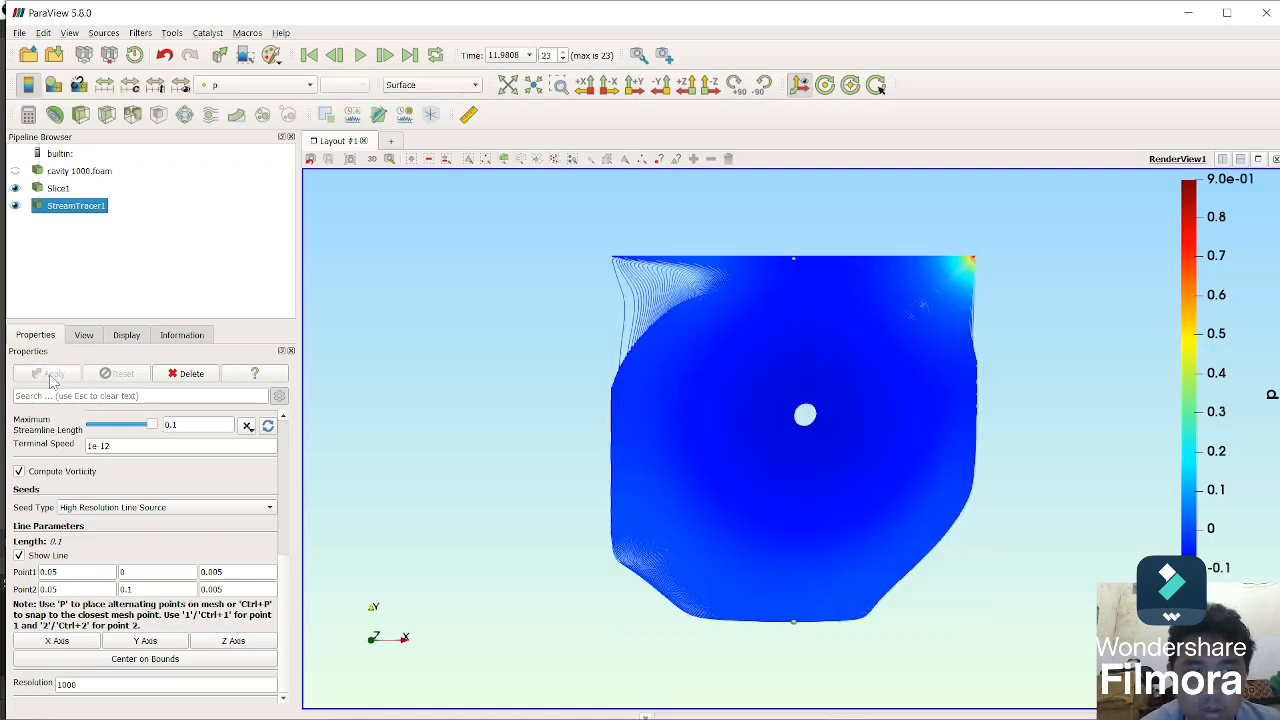
{"action": "left_click", "coordinate": [228, 89]}
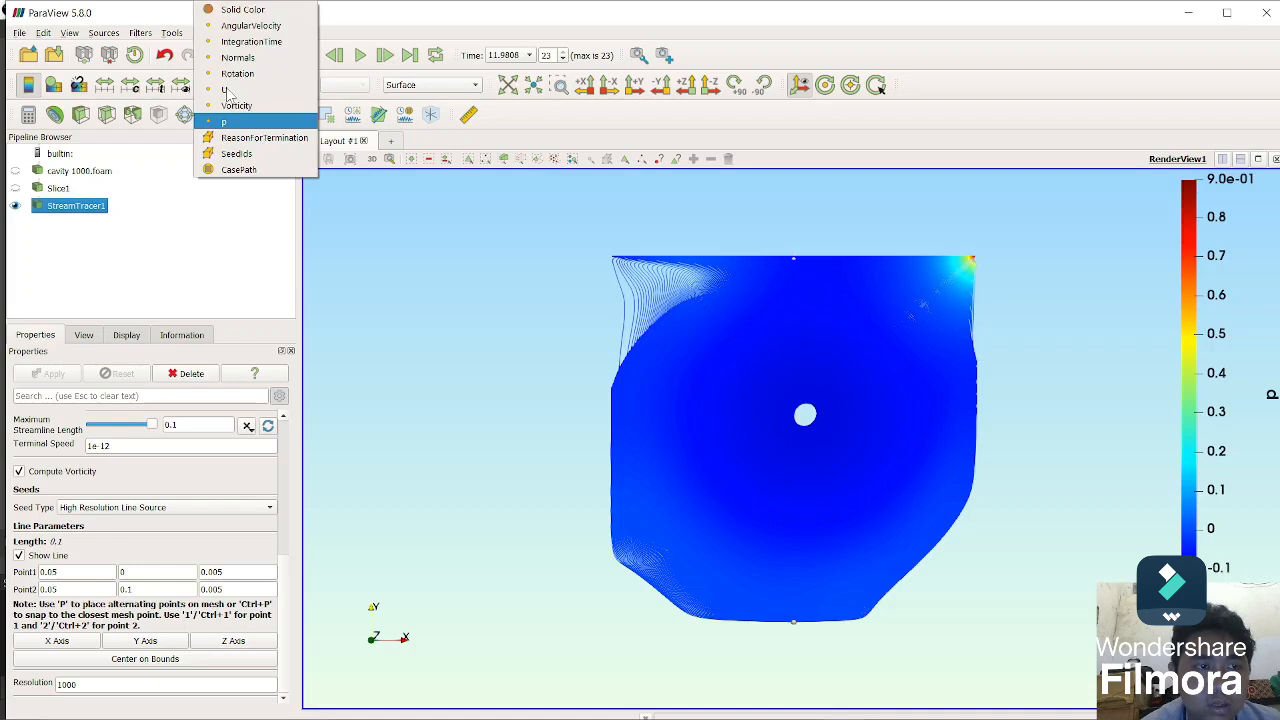
{"action": "left_click", "coordinate": [258, 93]}
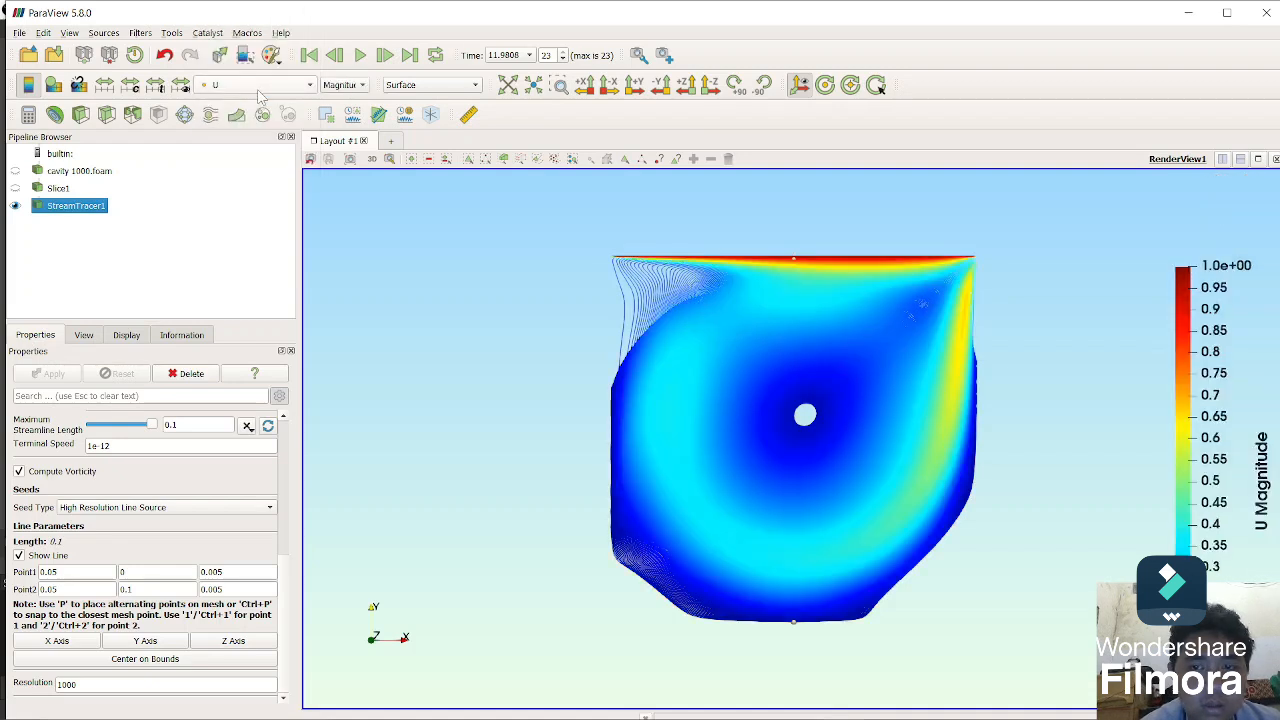
Step: Try coloring the streamlines by Rotation, and return the coloring to U
{"action": "left_click", "coordinate": [258, 90]}
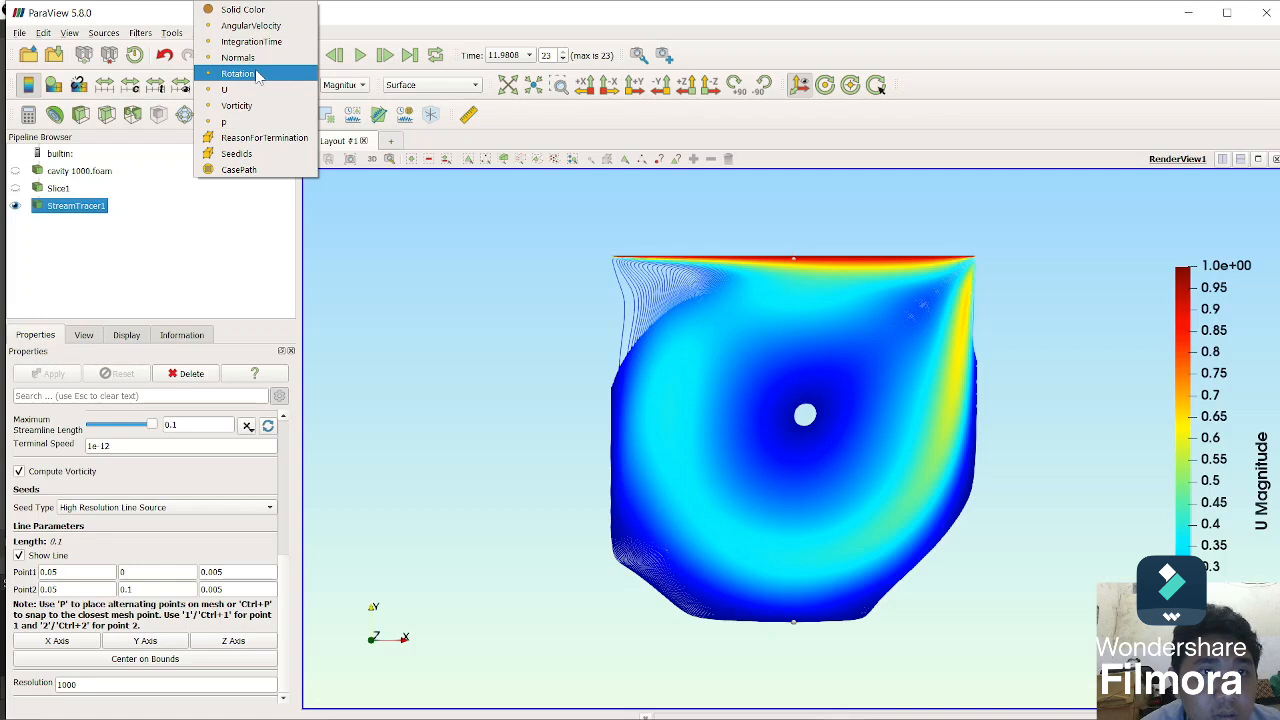
{"action": "left_click", "coordinate": [258, 74]}
{"action": "left_click", "coordinate": [253, 88]}
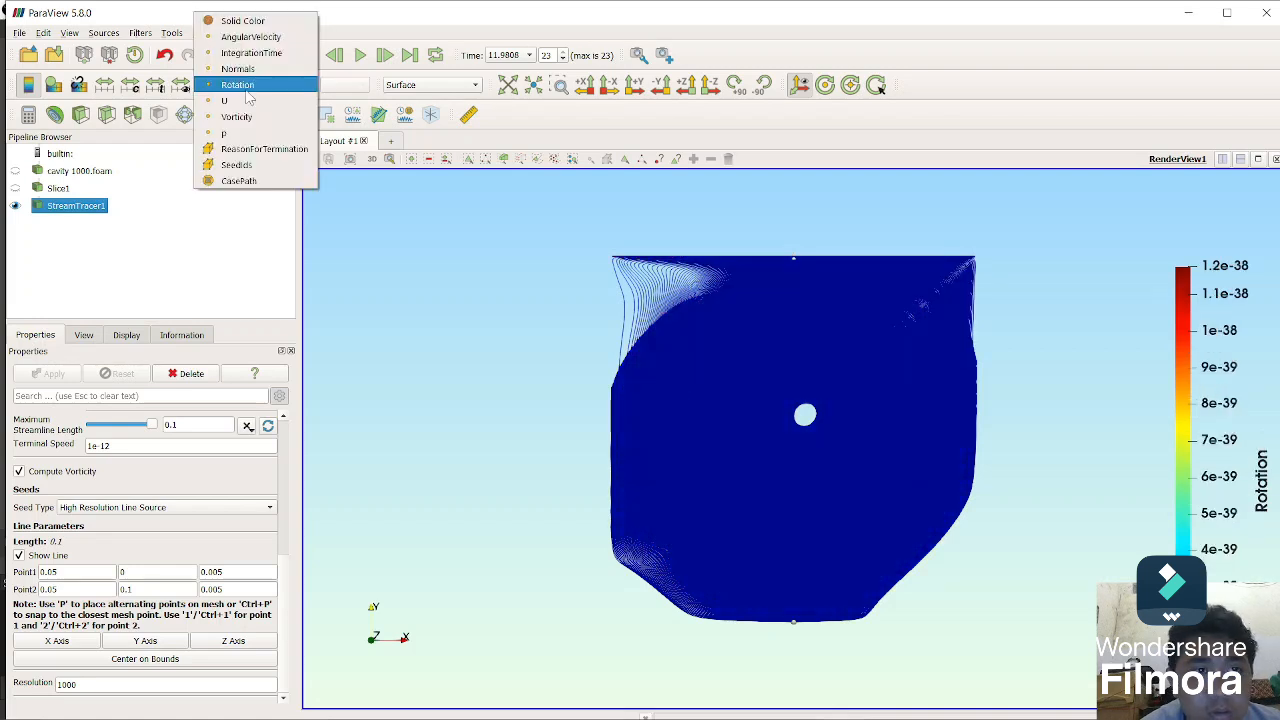
{"action": "left_click", "coordinate": [245, 100]}
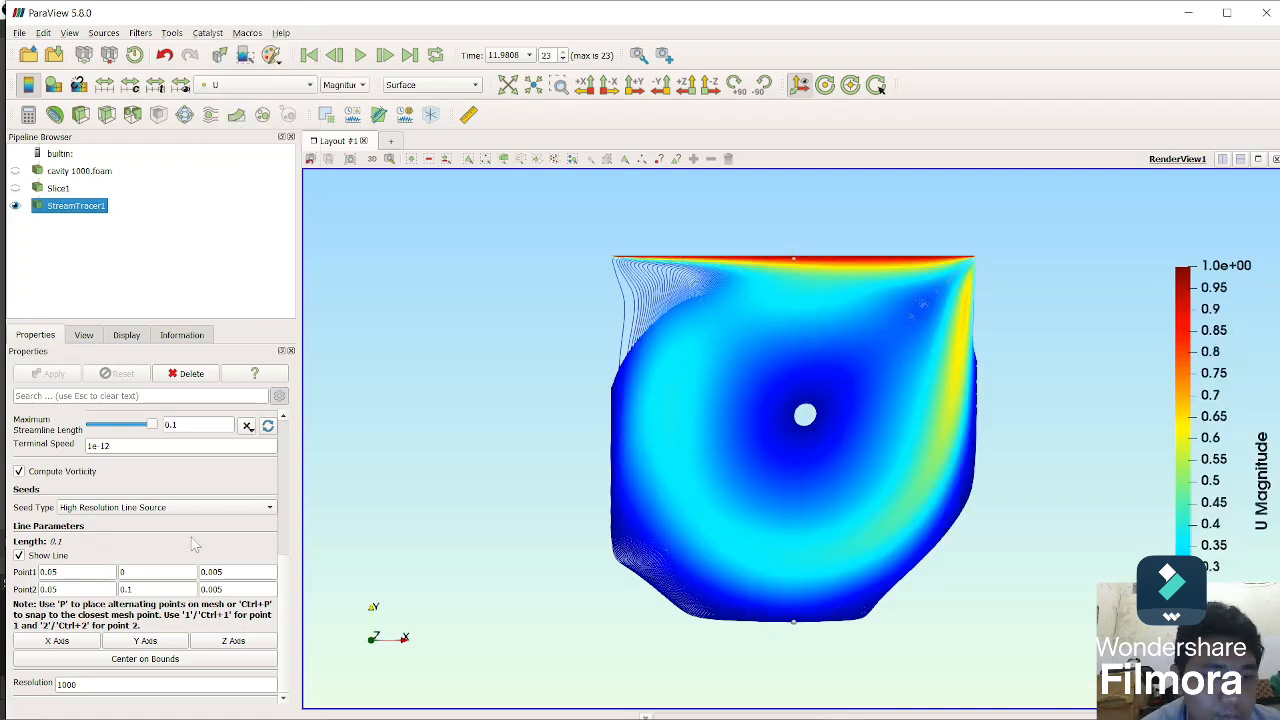
Step: Set the stream tracer's seed line resolution to 200 and apply it
{"action": "scroll", "coordinate": [283, 600], "scroll_direction": "up", "scroll_amount": 2}
{"action": "scroll", "coordinate": [283, 610], "scroll_direction": "down", "scroll_amount": 2}
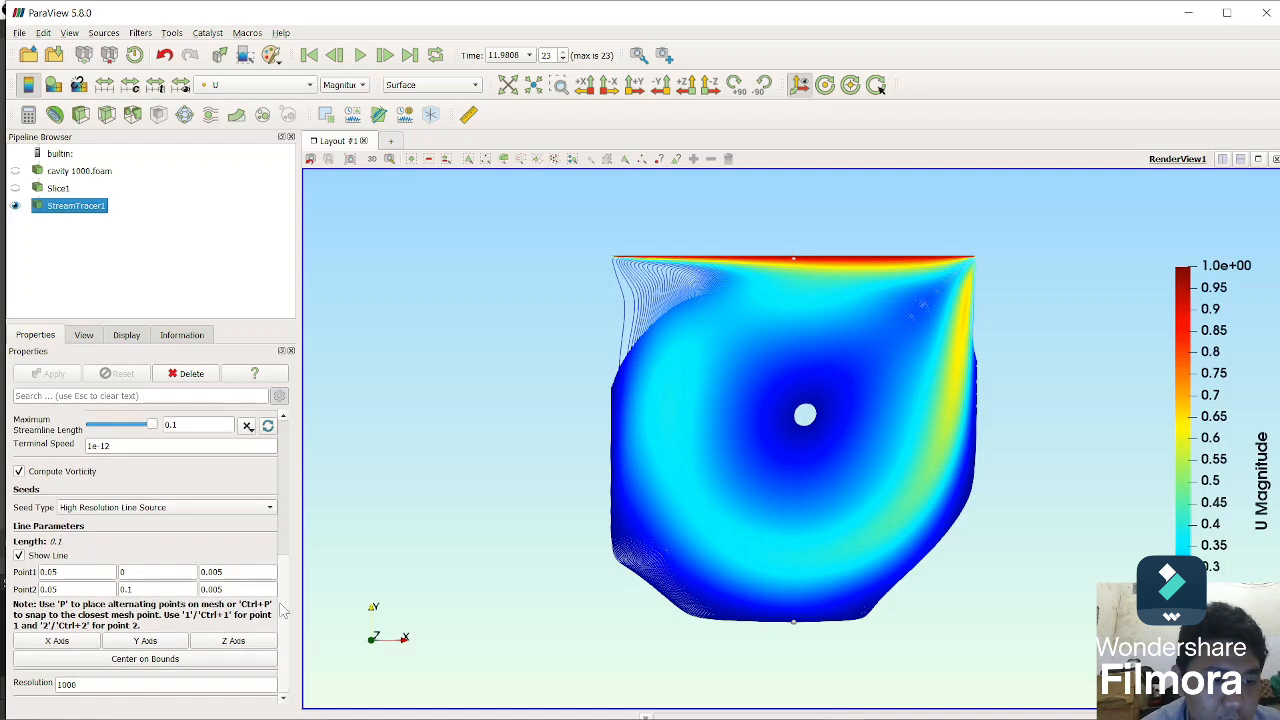
{"action": "double_click", "coordinate": [191, 683]}
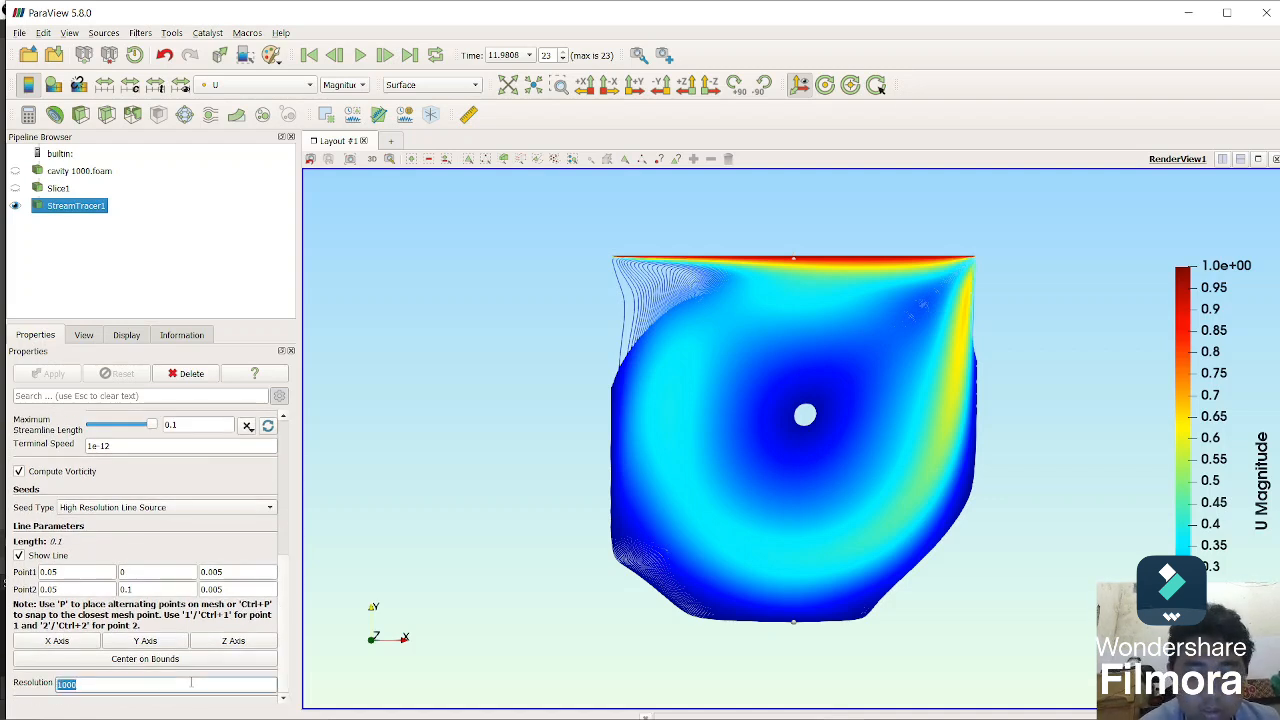
{"action": "type", "text": "200"}
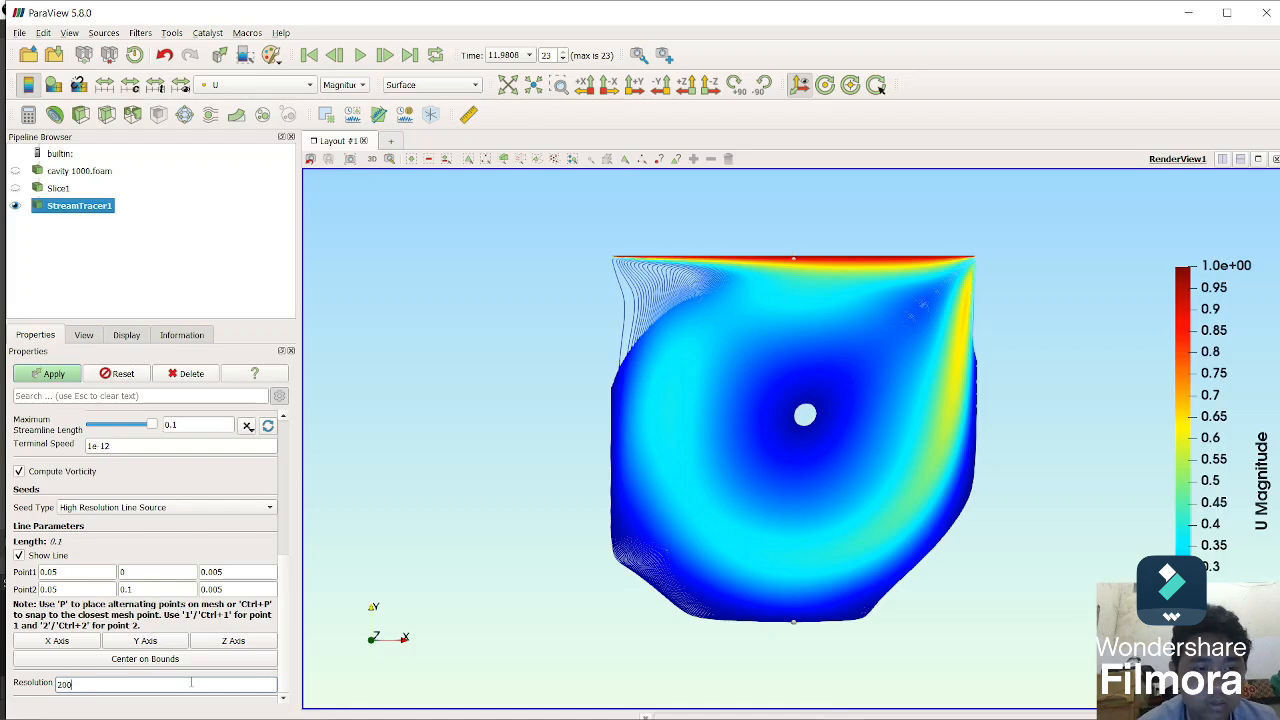
{"action": "left_click", "coordinate": [58, 375]}
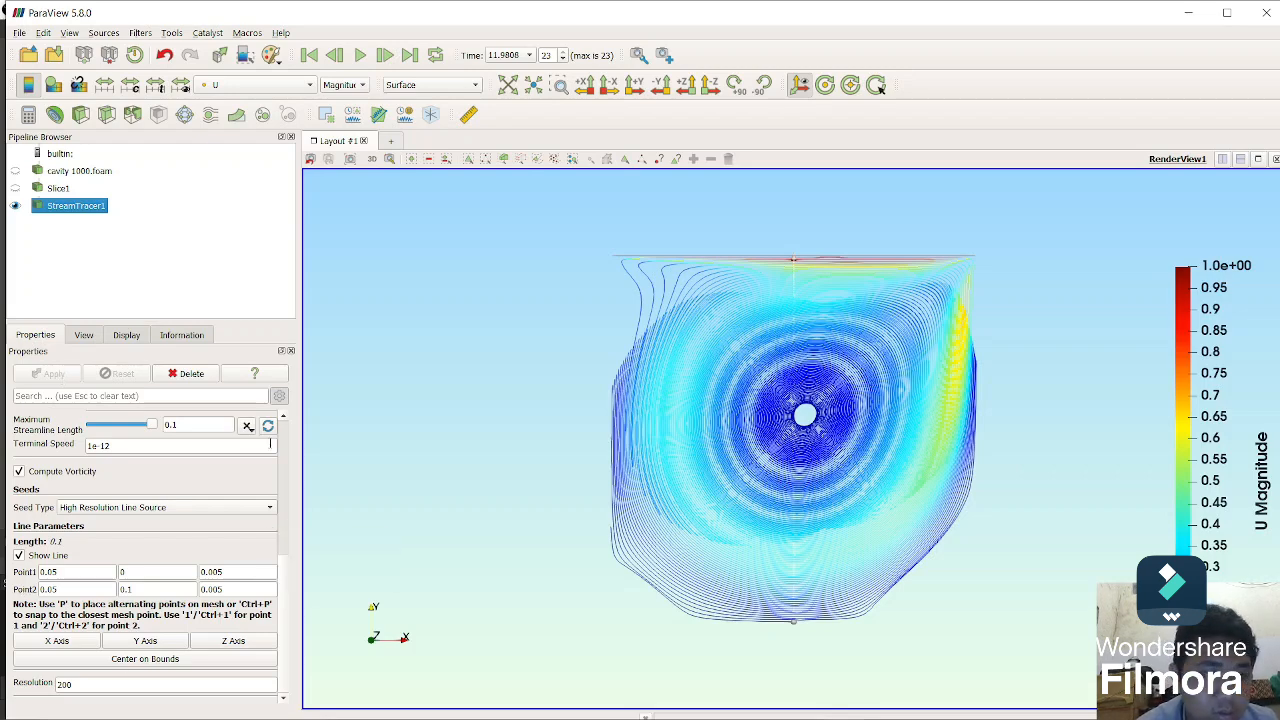
Step: Try coloring the streamlines by the X component of U, return to Magnitude, and check the view settings
{"action": "left_click", "coordinate": [98, 338]}
{"action": "left_click", "coordinate": [124, 340]}
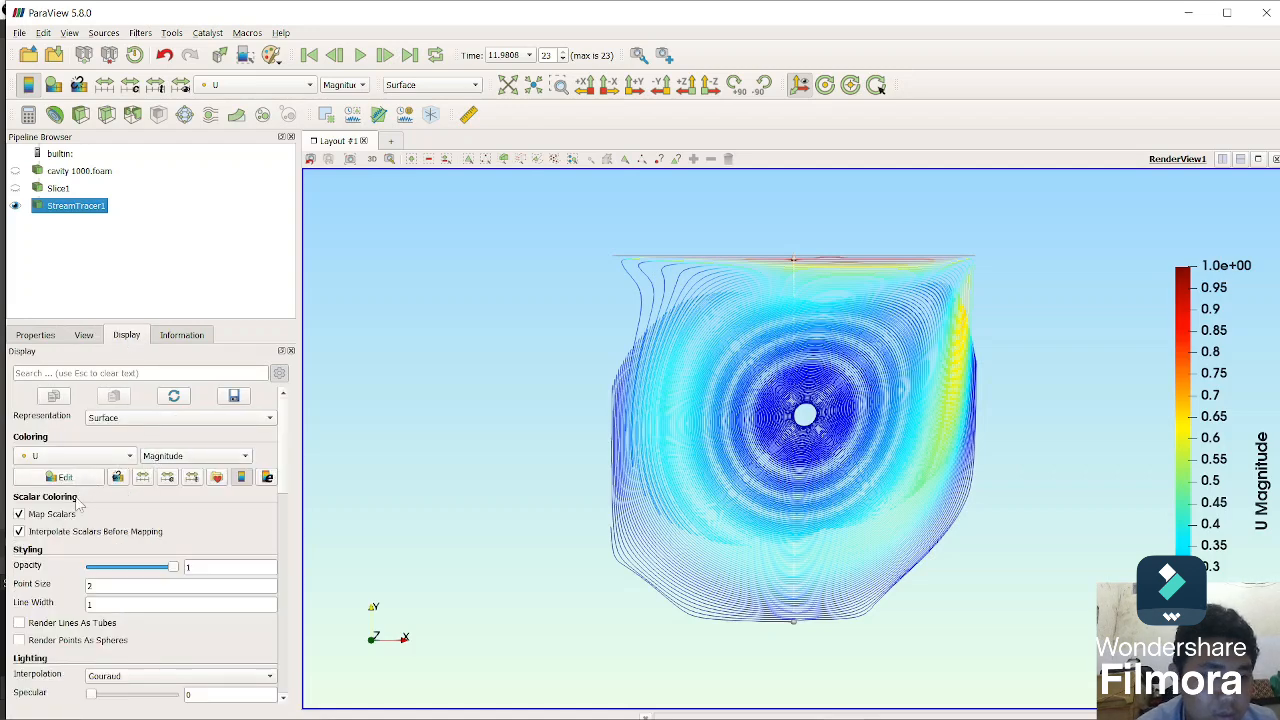
{"action": "left_click", "coordinate": [196, 459]}
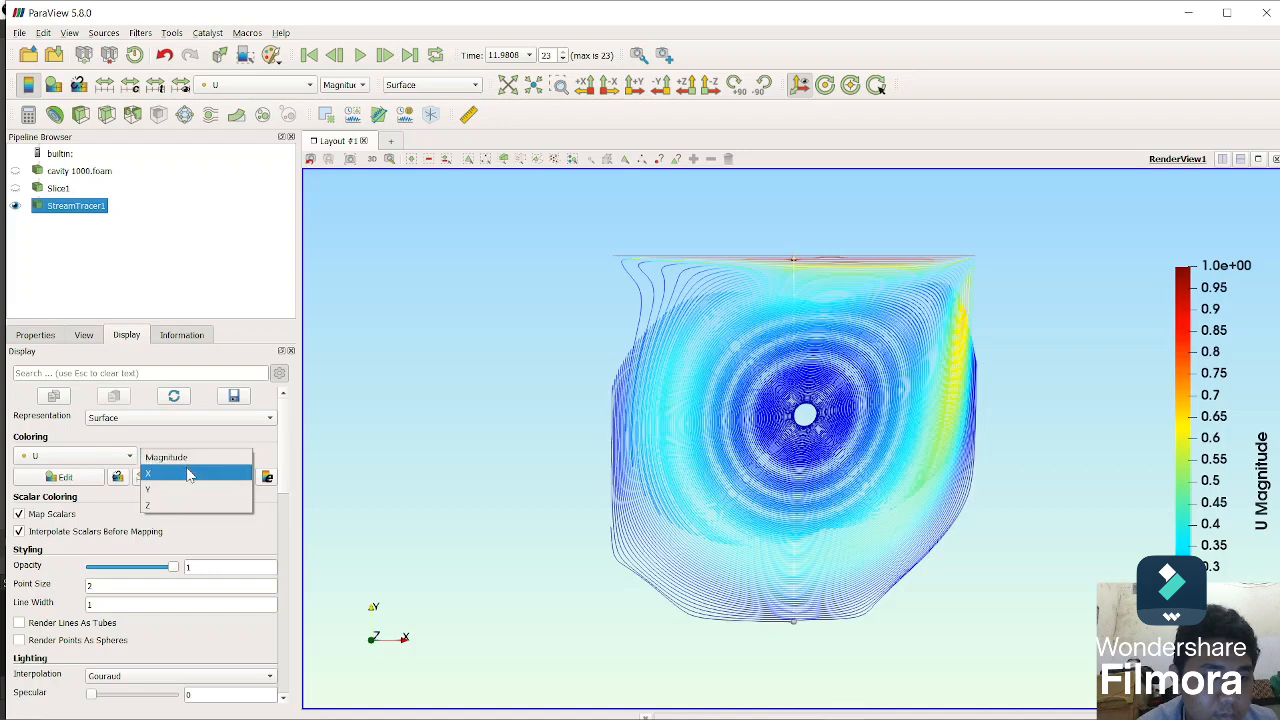
{"action": "left_click", "coordinate": [196, 473]}
{"action": "left_click", "coordinate": [196, 457]}
{"action": "left_click", "coordinate": [207, 442]}
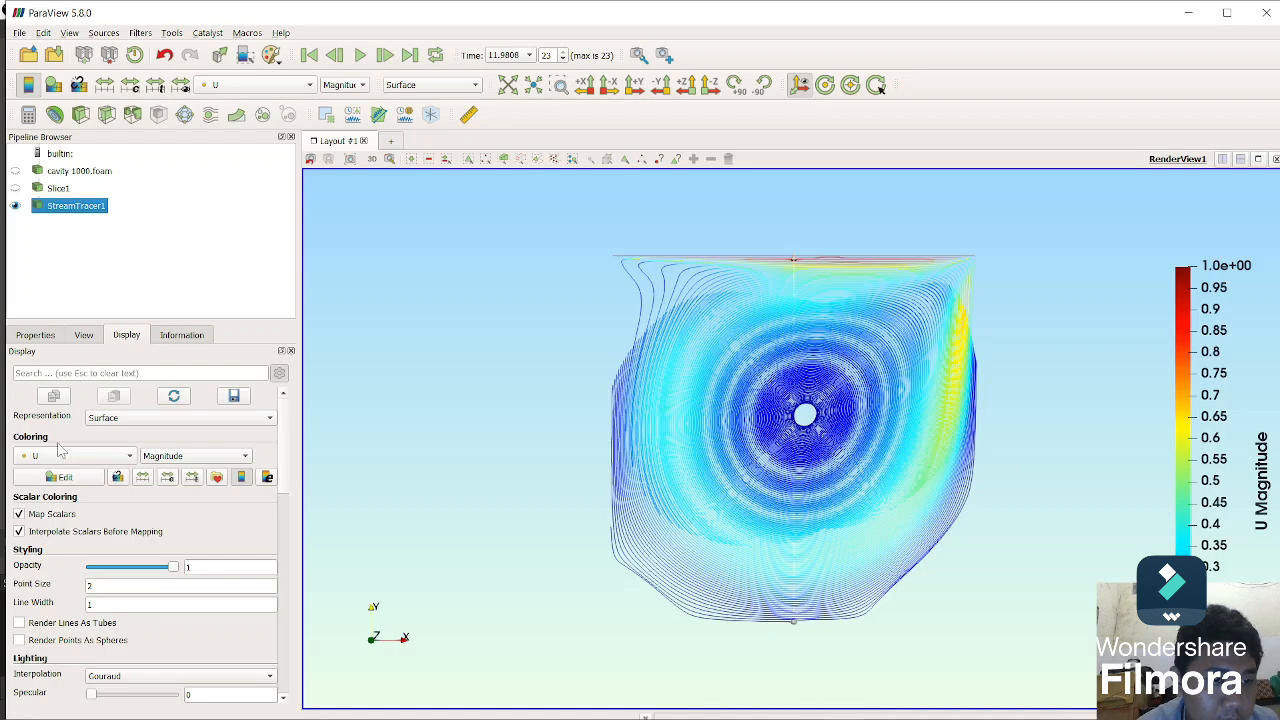
{"action": "left_click", "coordinate": [85, 335]}
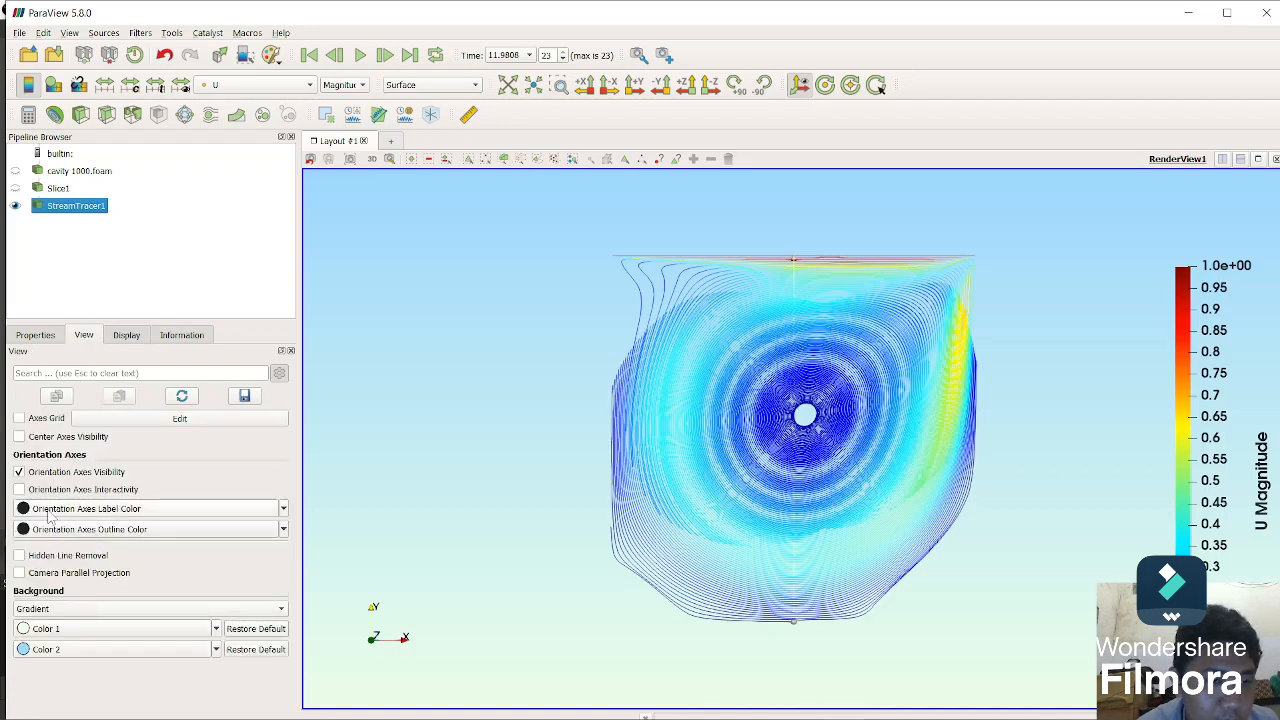
Step: Set the seed line's resolution to 100 and align the line with the X axis, applying both changes
{"action": "left_click", "coordinate": [36, 335]}
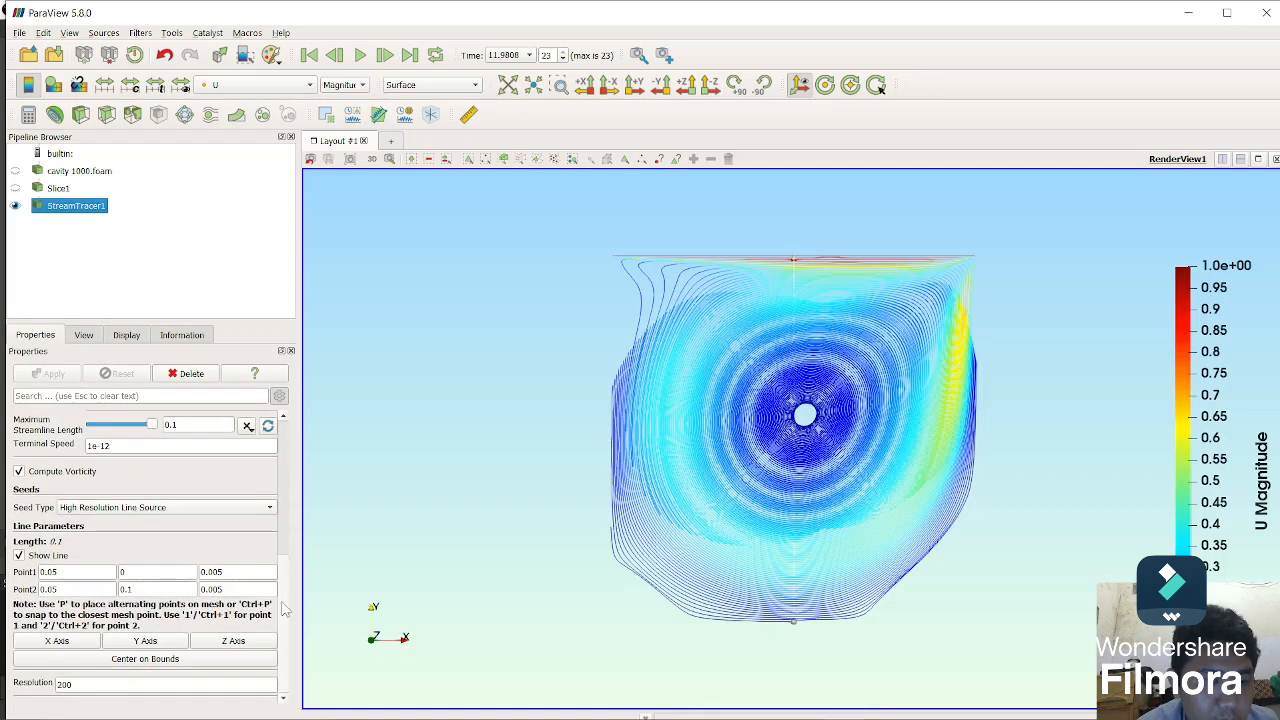
{"action": "double_click", "coordinate": [84, 685]}
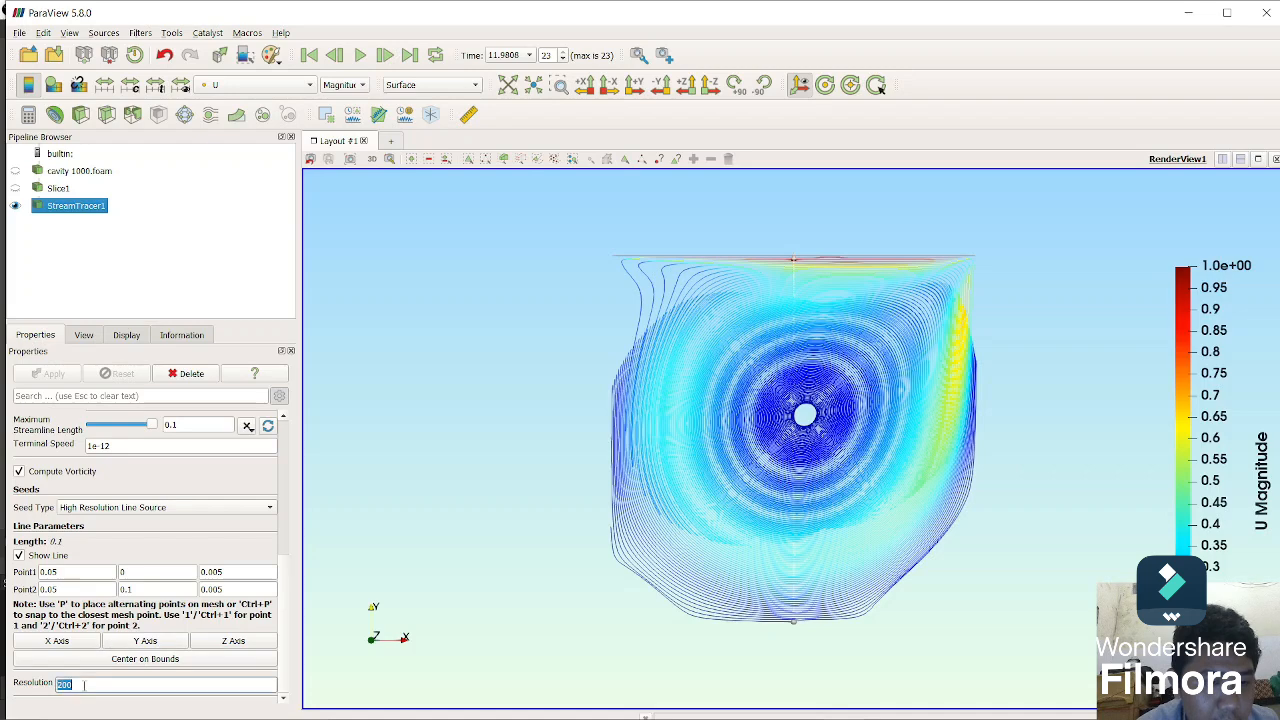
{"action": "type", "text": "100"}
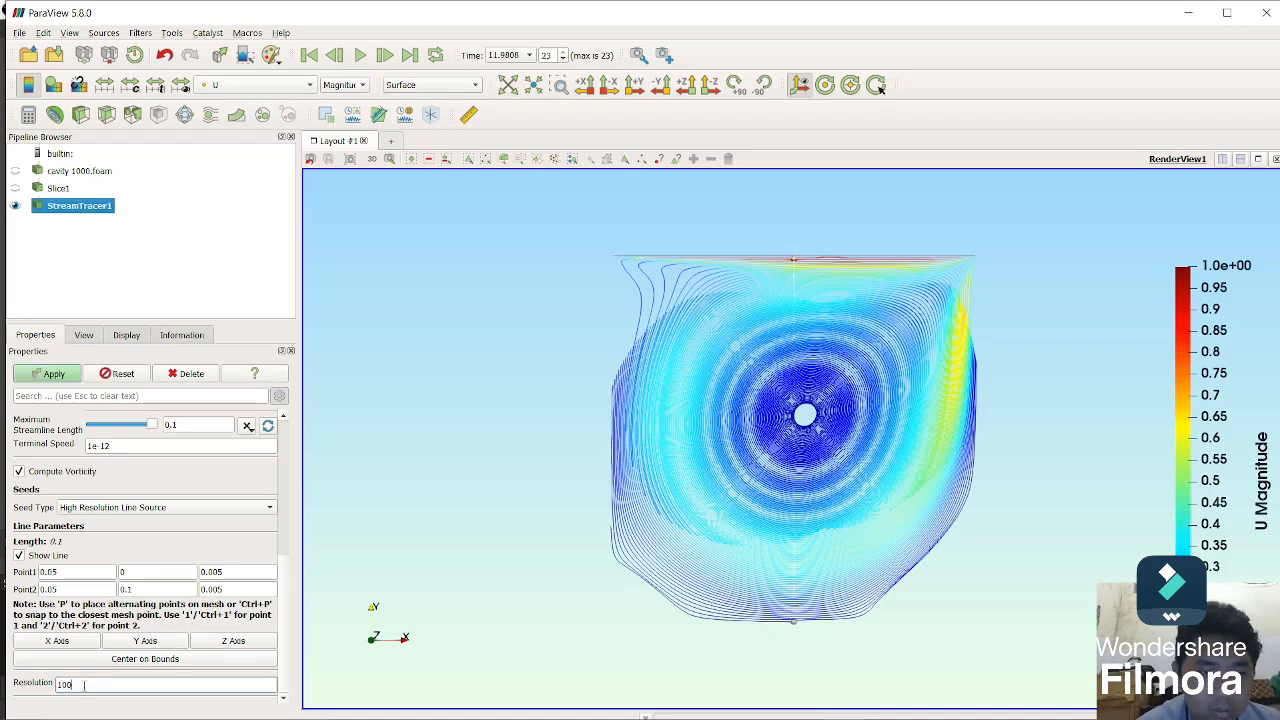
{"action": "left_click", "coordinate": [54, 375]}
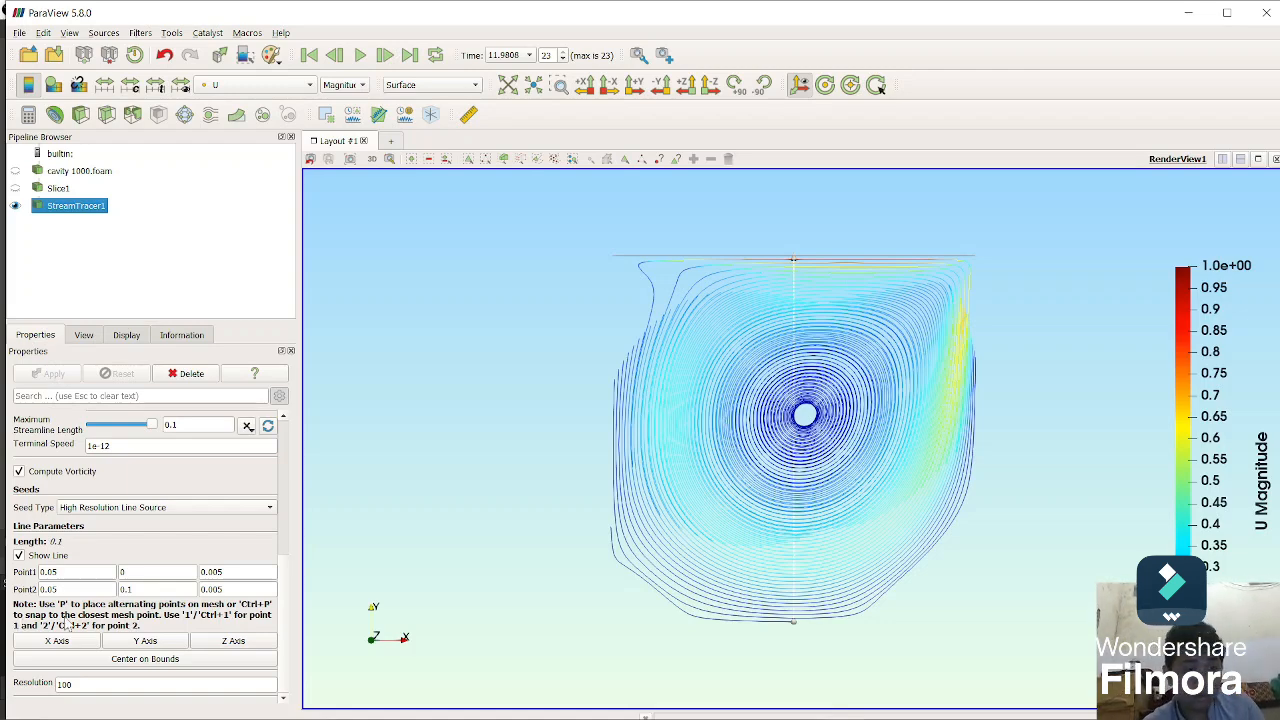
{"action": "left_click", "coordinate": [66, 644]}
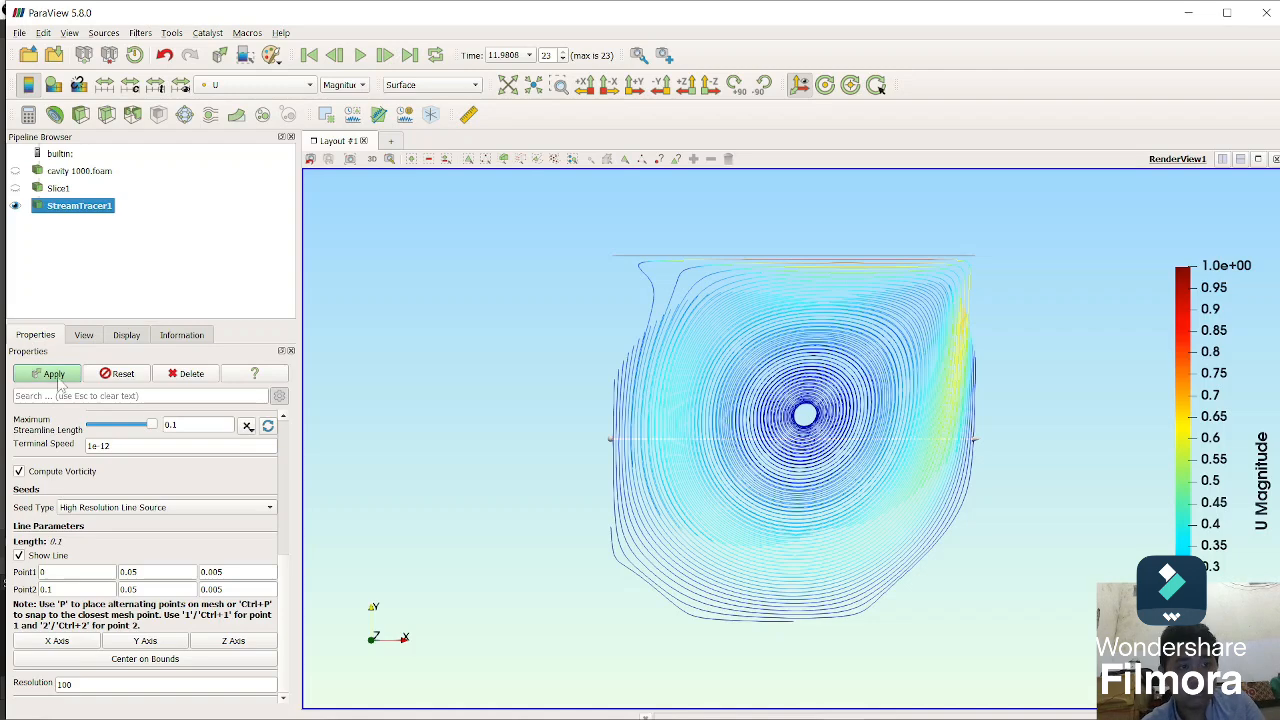
{"action": "left_click", "coordinate": [56, 378]}
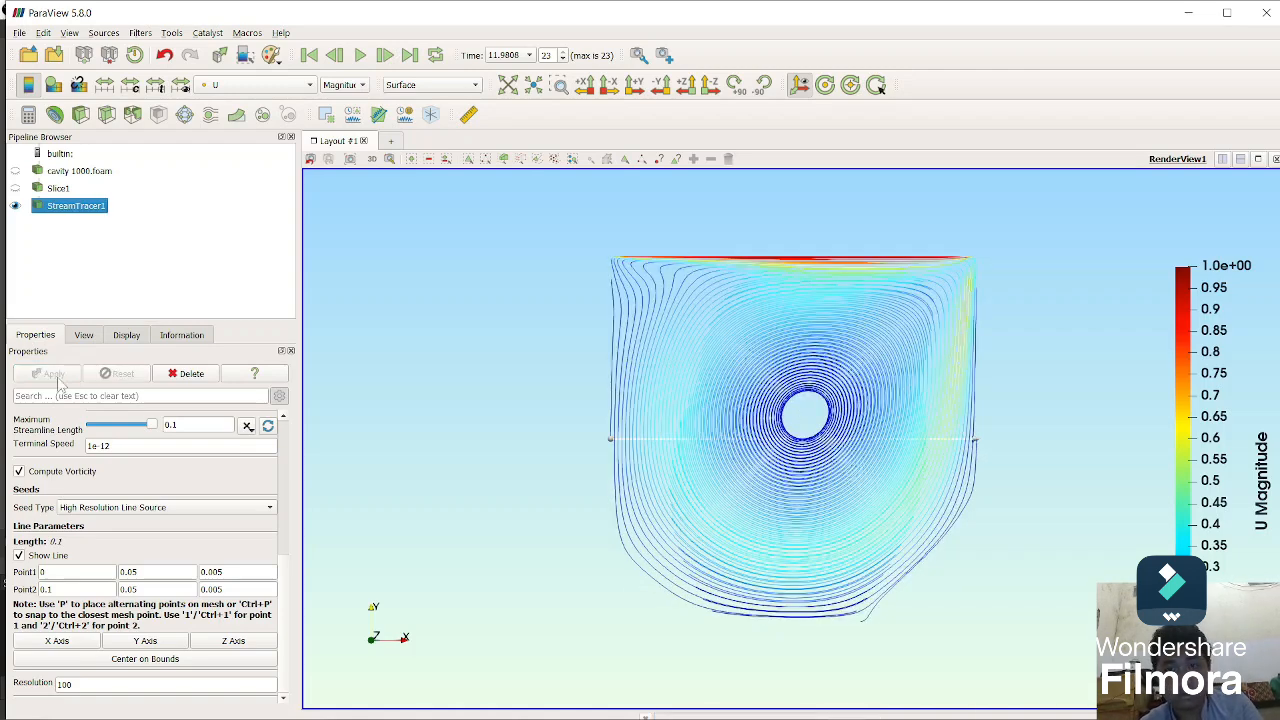
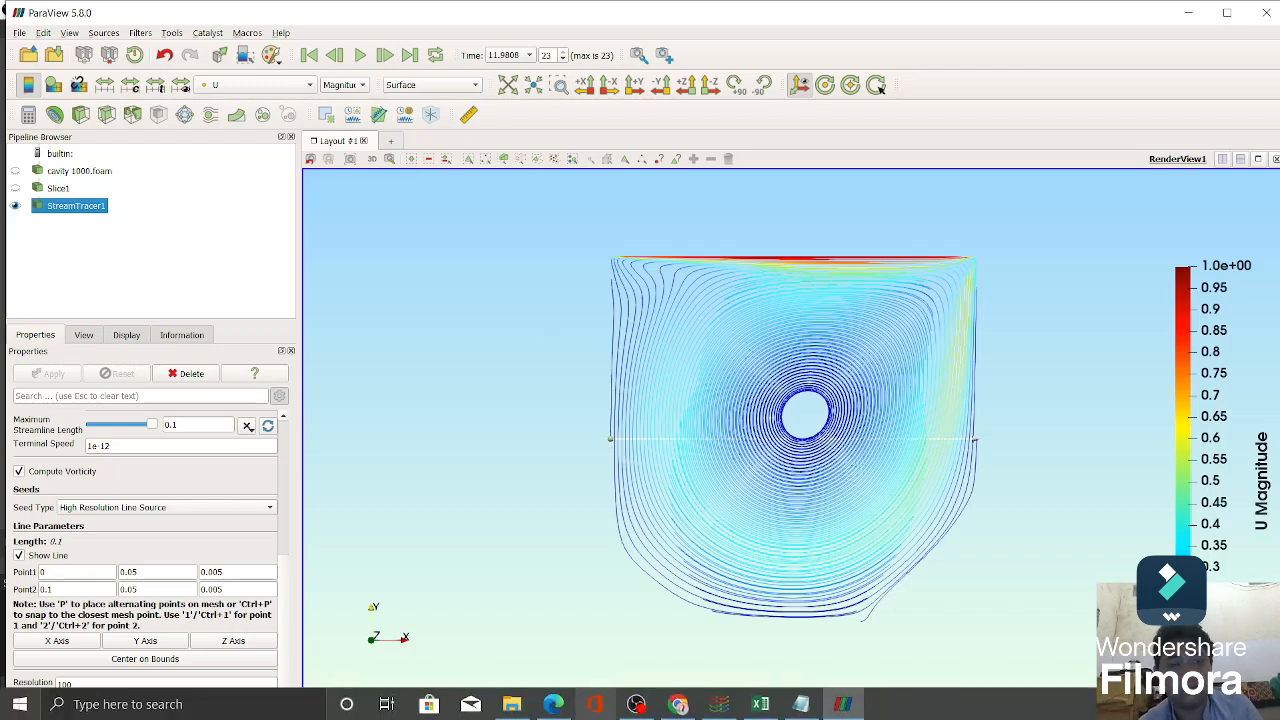
Step: Select the slice, hide the streamlines, and make the slice visible
{"action": "left_click", "coordinate": [57, 189]}
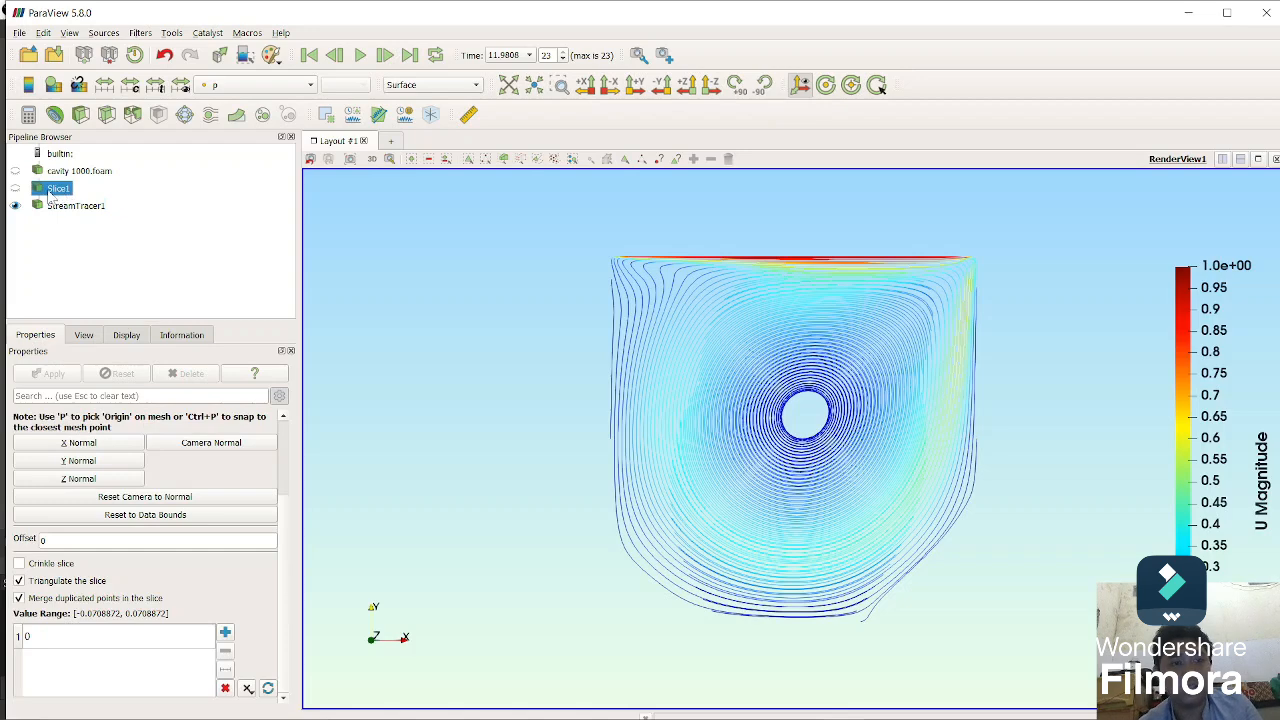
{"action": "left_click", "coordinate": [15, 206]}
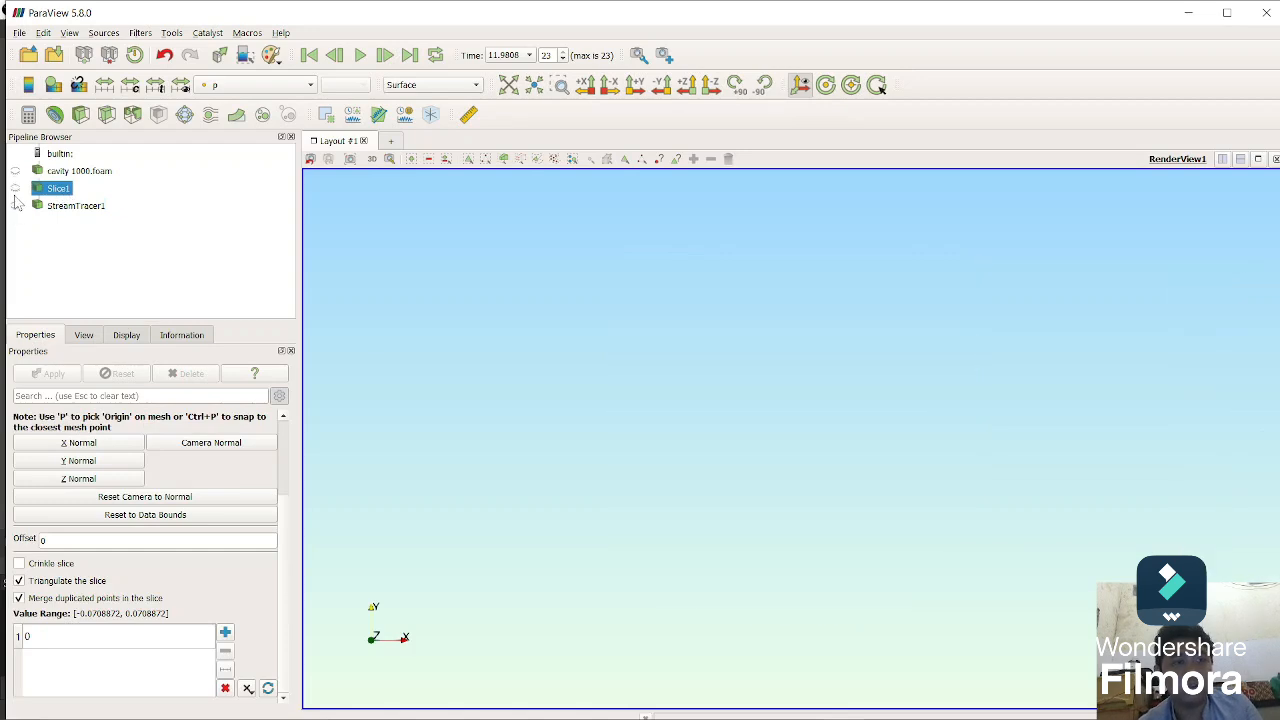
{"action": "left_click", "coordinate": [15, 188]}
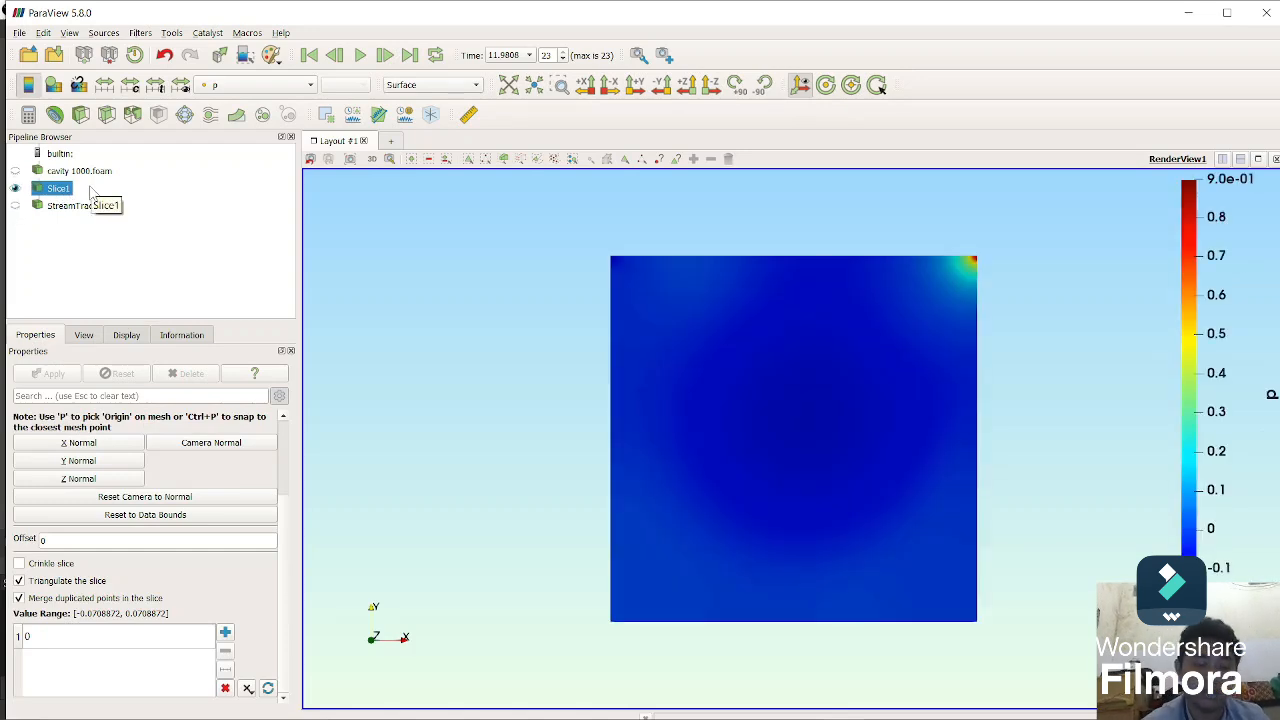
Step: Add a Contour filter to the slice and apply it with its default isosurface value
{"action": "key", "text": "ctrl+space"}
{"action": "type", "text": "co"}
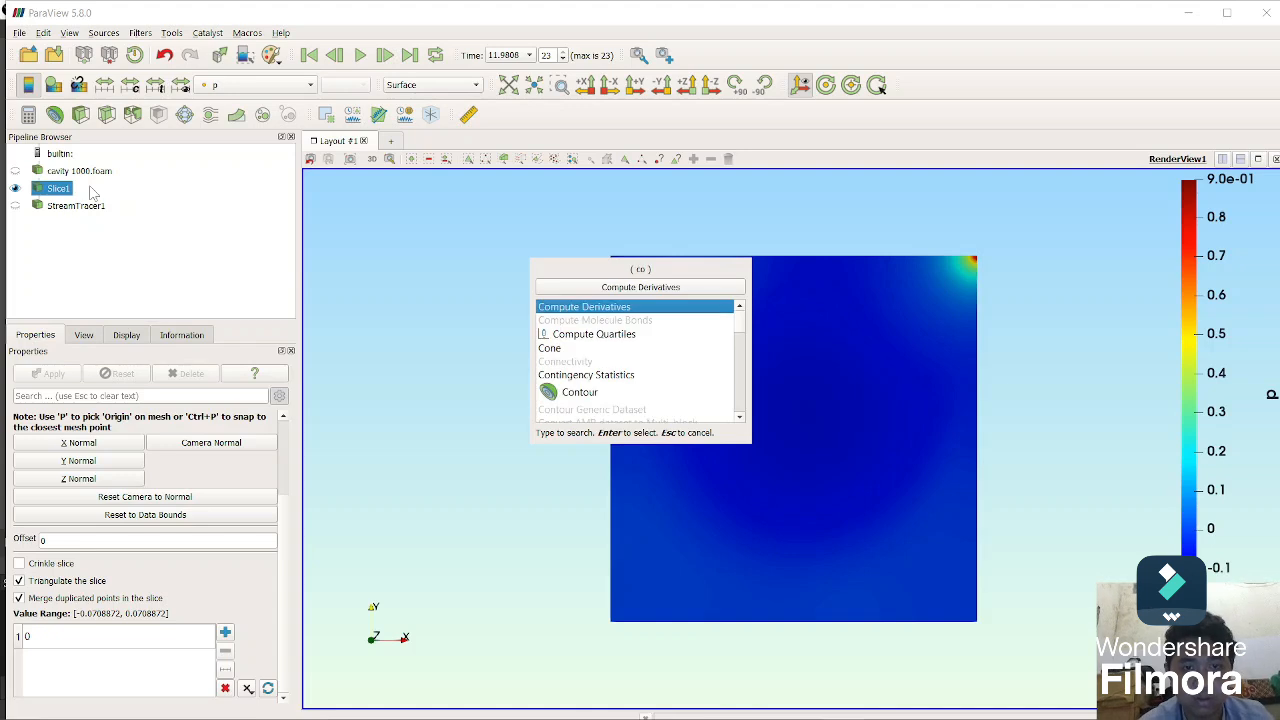
{"action": "key", "text": "Down"}
{"action": "key", "text": "Down"}
{"action": "key", "text": "Down"}
{"action": "key", "text": "Down"}
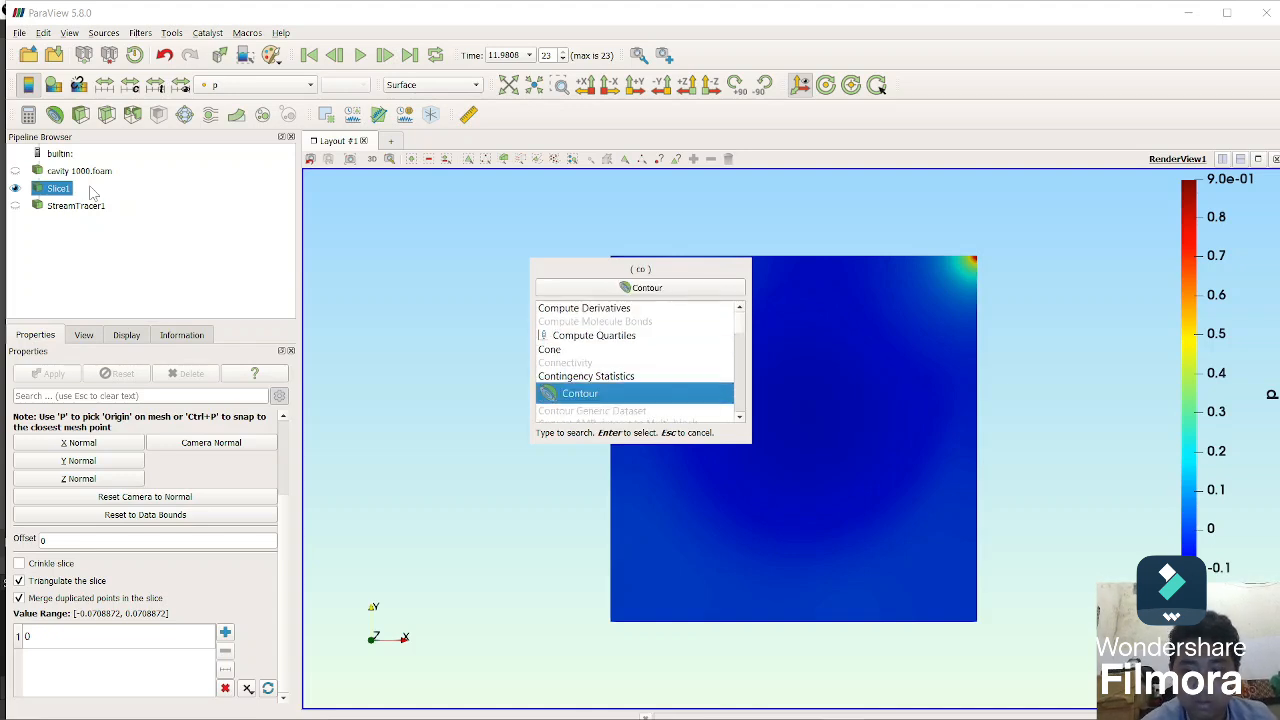
{"action": "key", "text": "Return"}
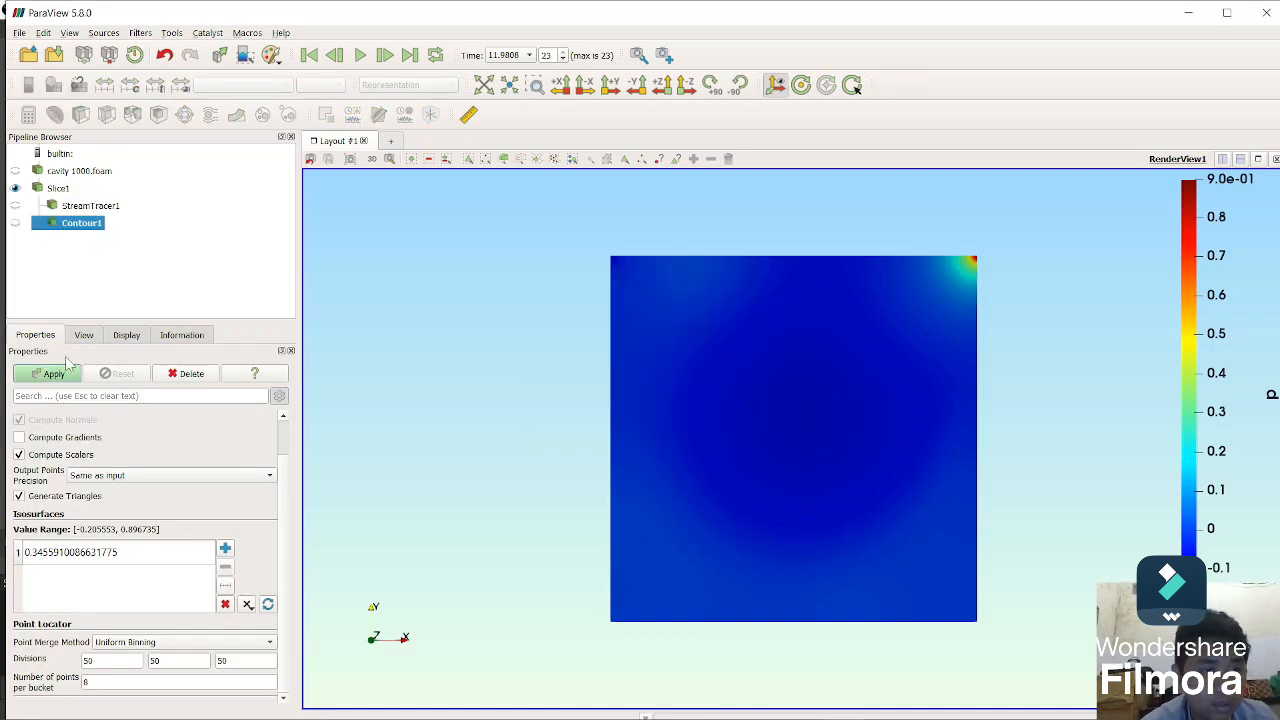
{"action": "left_click", "coordinate": [52, 374]}
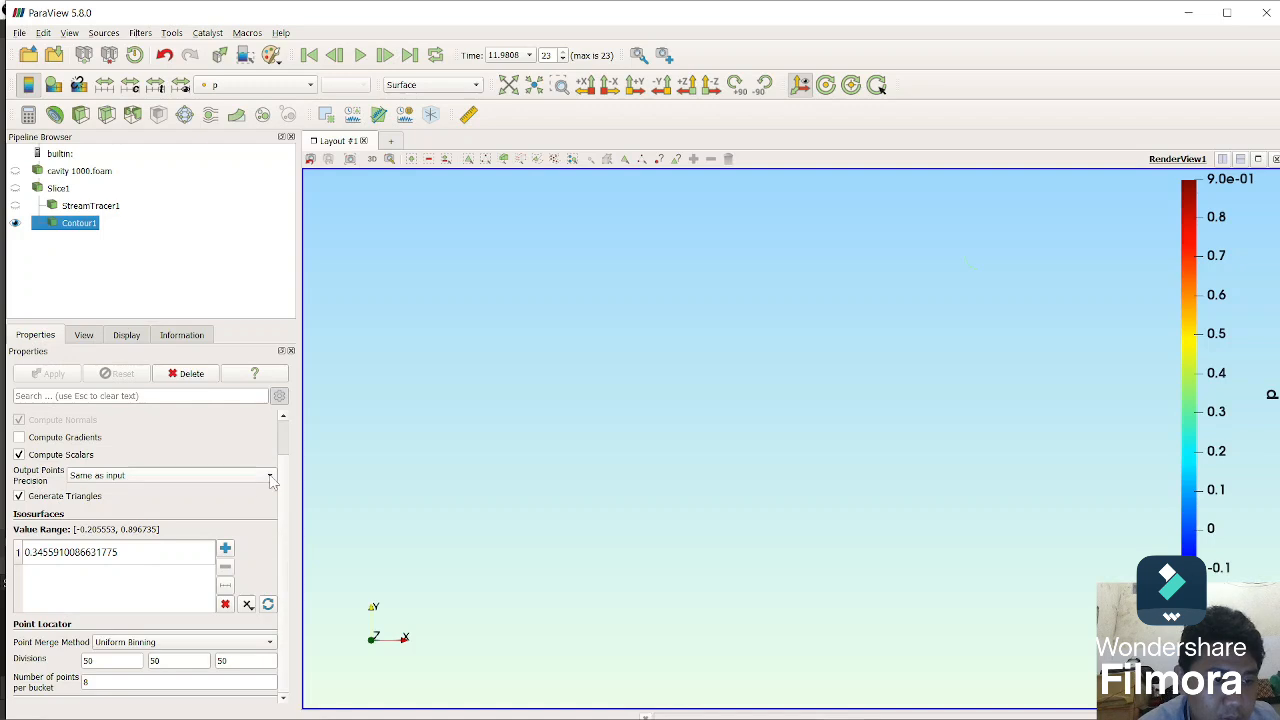
Step: Add an evenly spaced series of isosurface values over the pressure range to the contour and apply it
{"action": "left_click", "coordinate": [226, 587]}
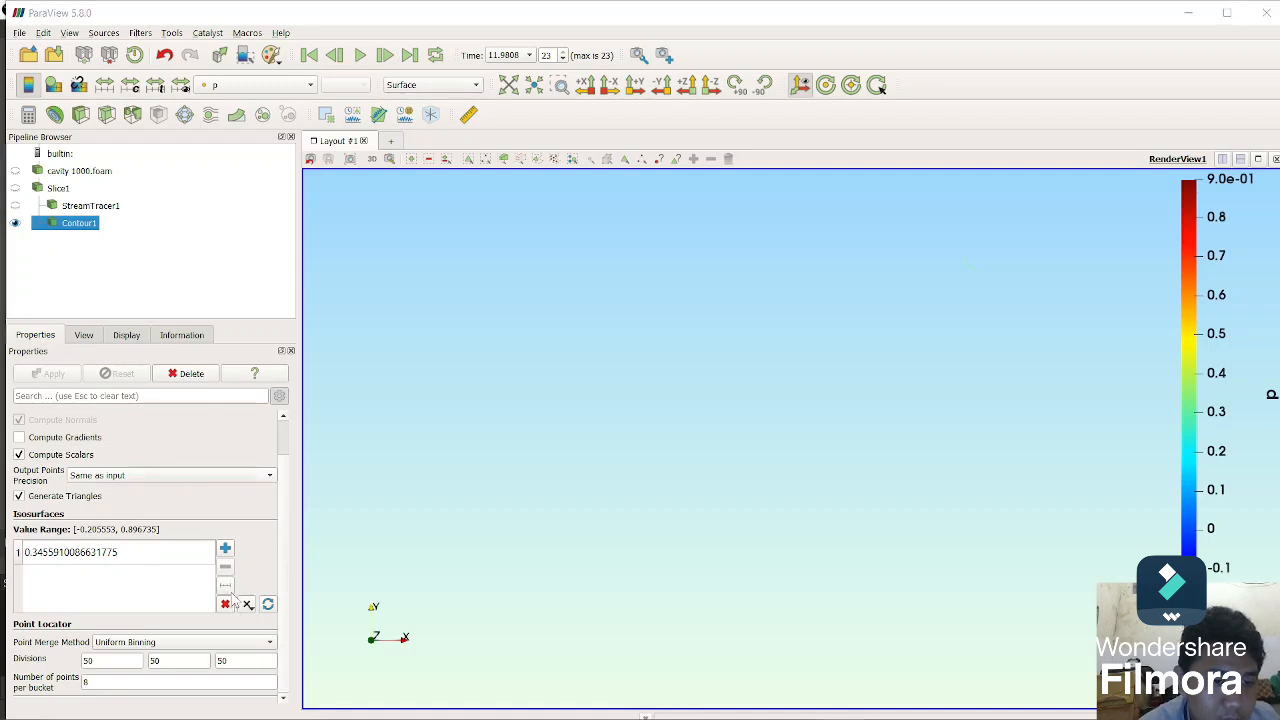
{"action": "left_click", "coordinate": [667, 446]}
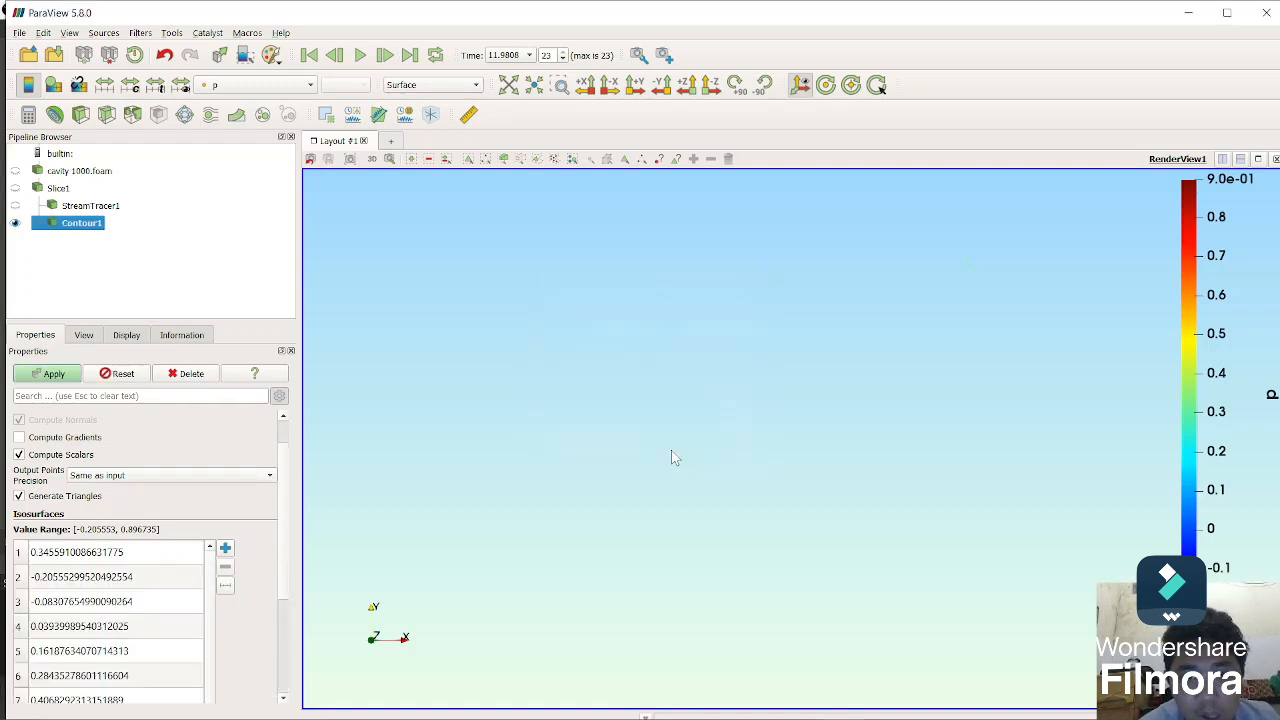
{"action": "left_click", "coordinate": [56, 375]}
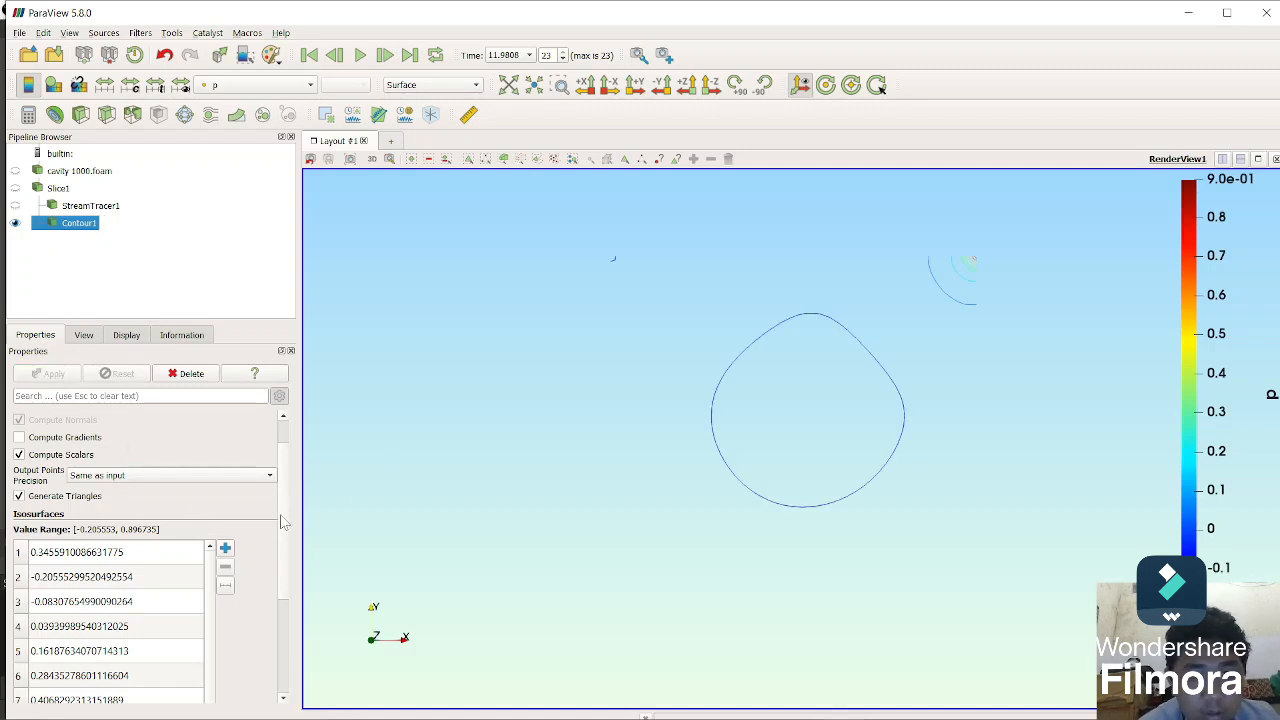
Step: Set the contour point locator's number of points per bucket to 100 and apply it
{"action": "scroll", "coordinate": [284, 540], "scroll_direction": "down", "scroll_amount": 2}
{"action": "scroll", "coordinate": [284, 544], "scroll_direction": "down", "scroll_amount": 6}
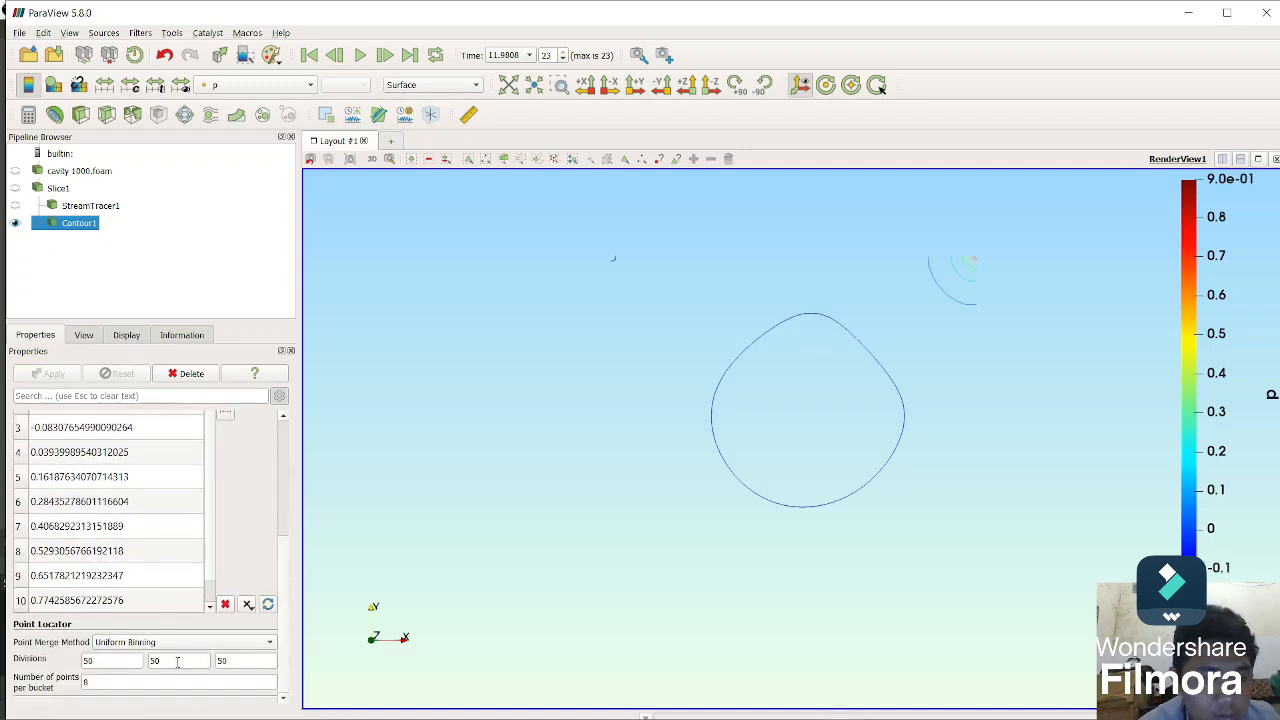
{"action": "double_click", "coordinate": [152, 685]}
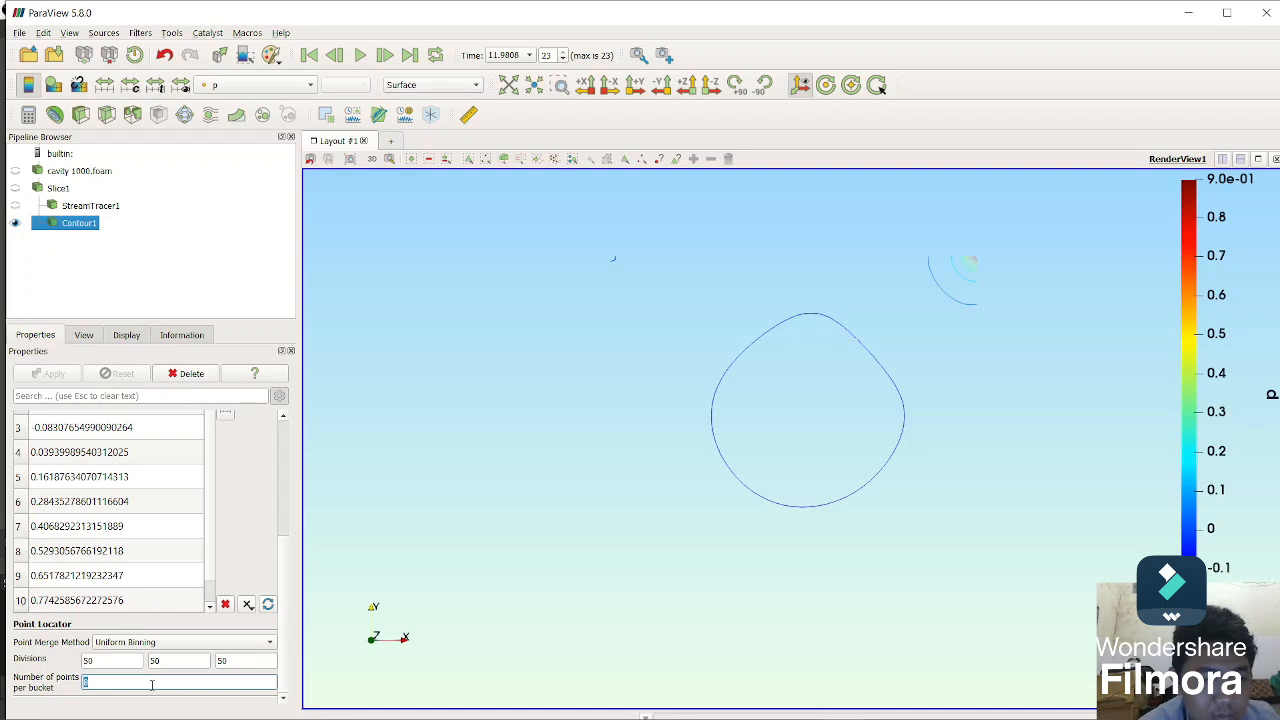
{"action": "type", "text": "100"}
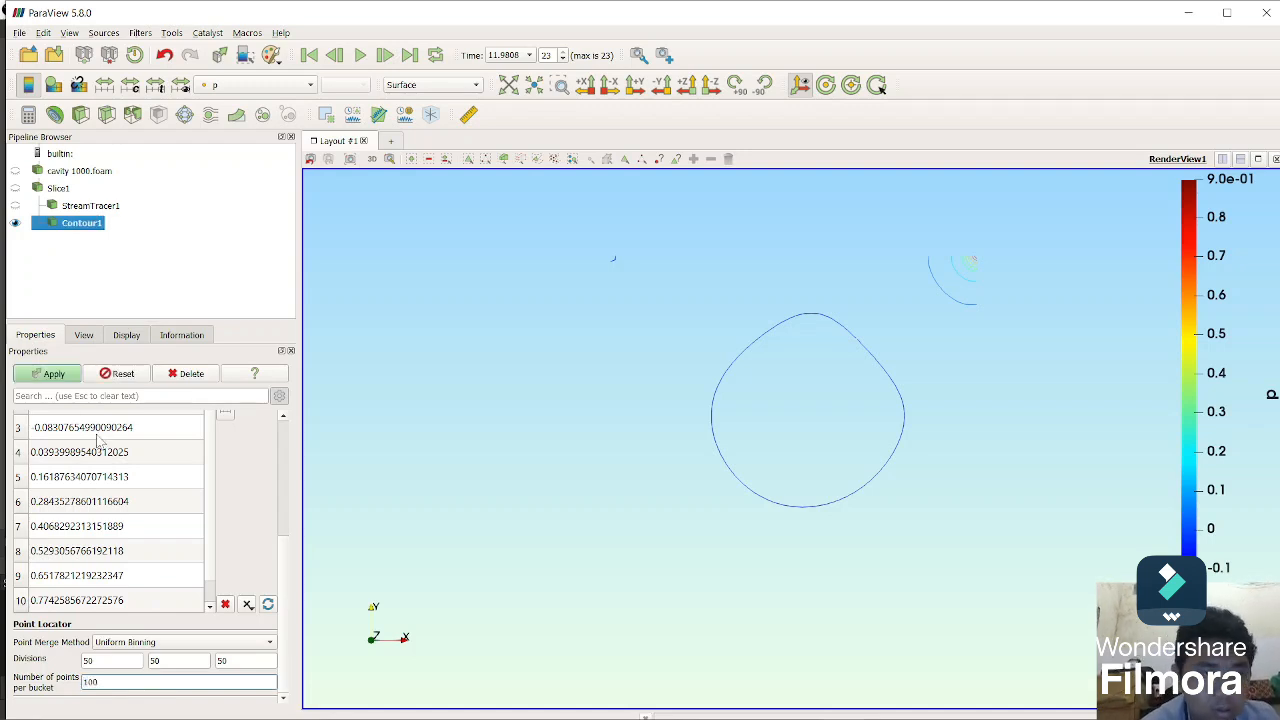
{"action": "left_click", "coordinate": [54, 373]}
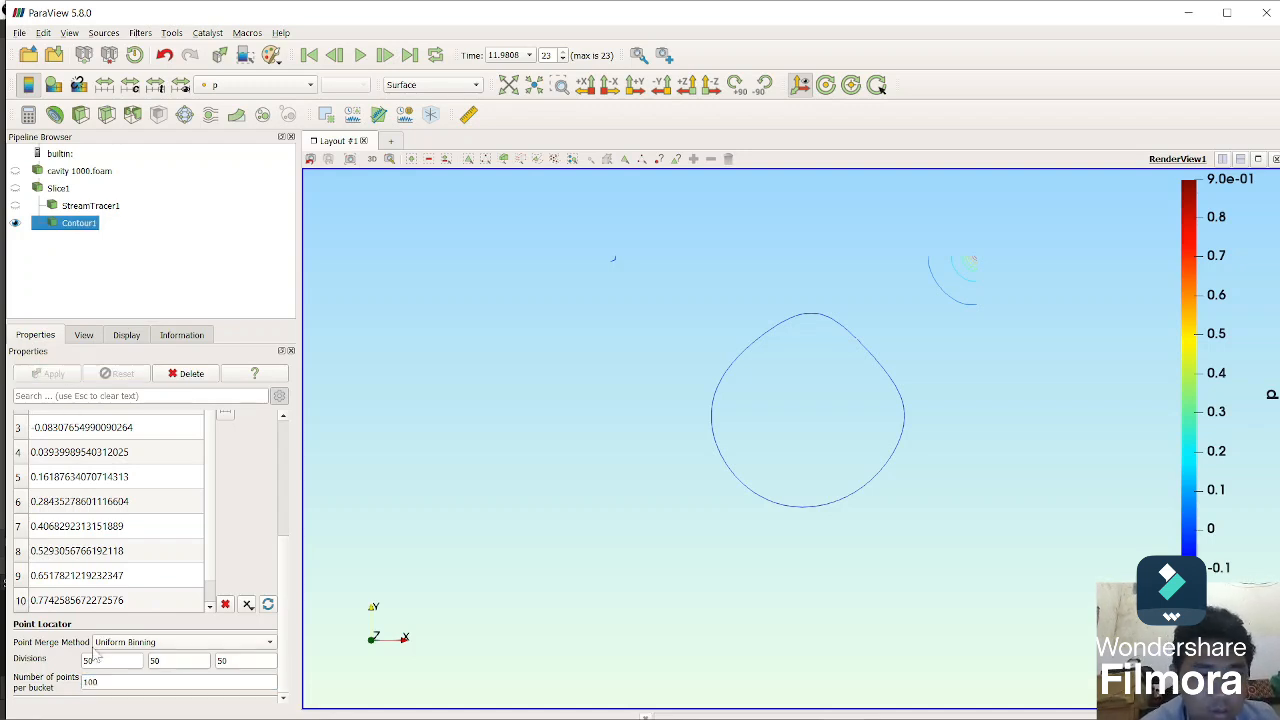
Step: Set the contour point locator's number of points per bucket to 8, apply it, and check the contour's view and display settings
{"action": "double_click", "coordinate": [99, 680]}
{"action": "type", "text": "8"}
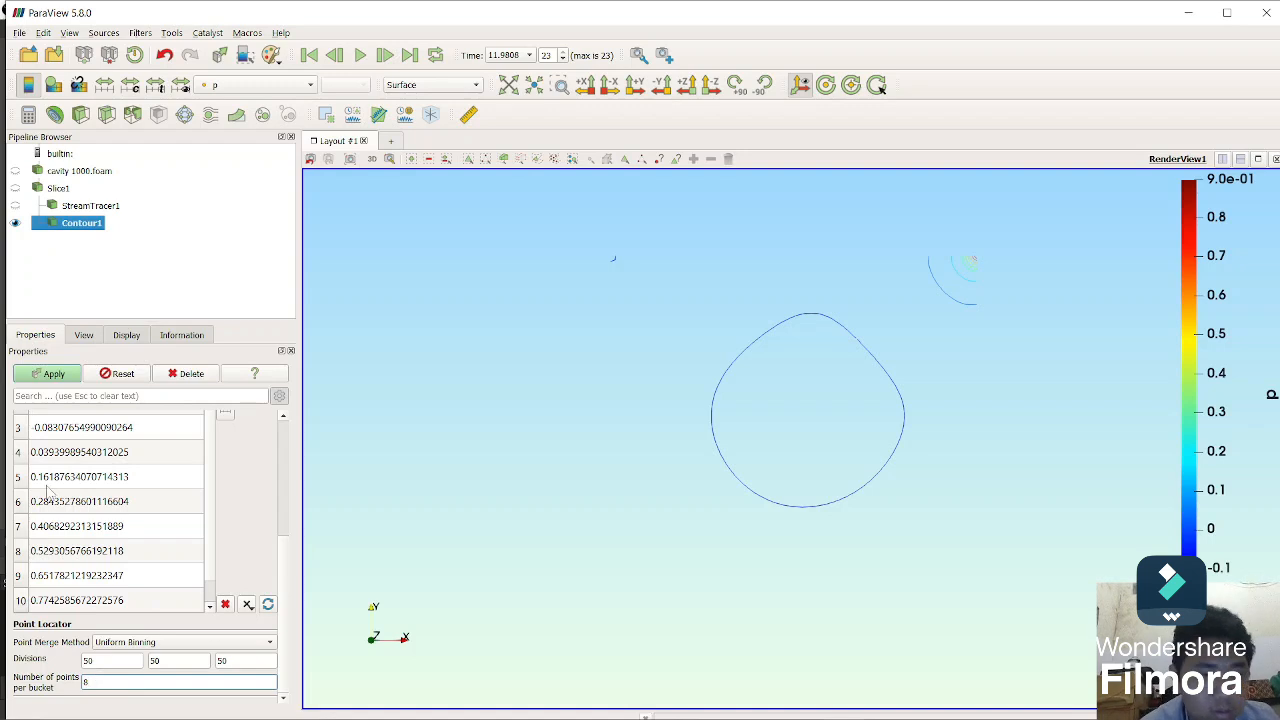
{"action": "left_click", "coordinate": [45, 375]}
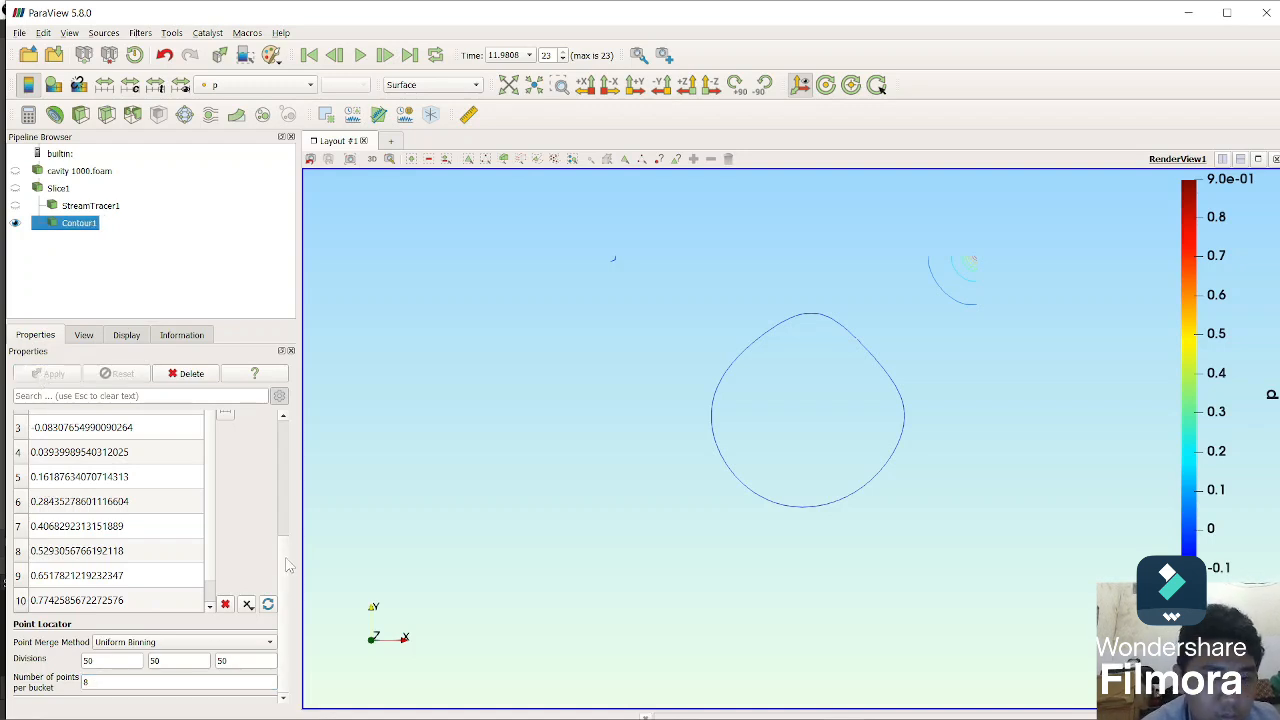
{"action": "left_click_drag", "start_coordinate": [289, 565], "coordinate": [281, 444]}
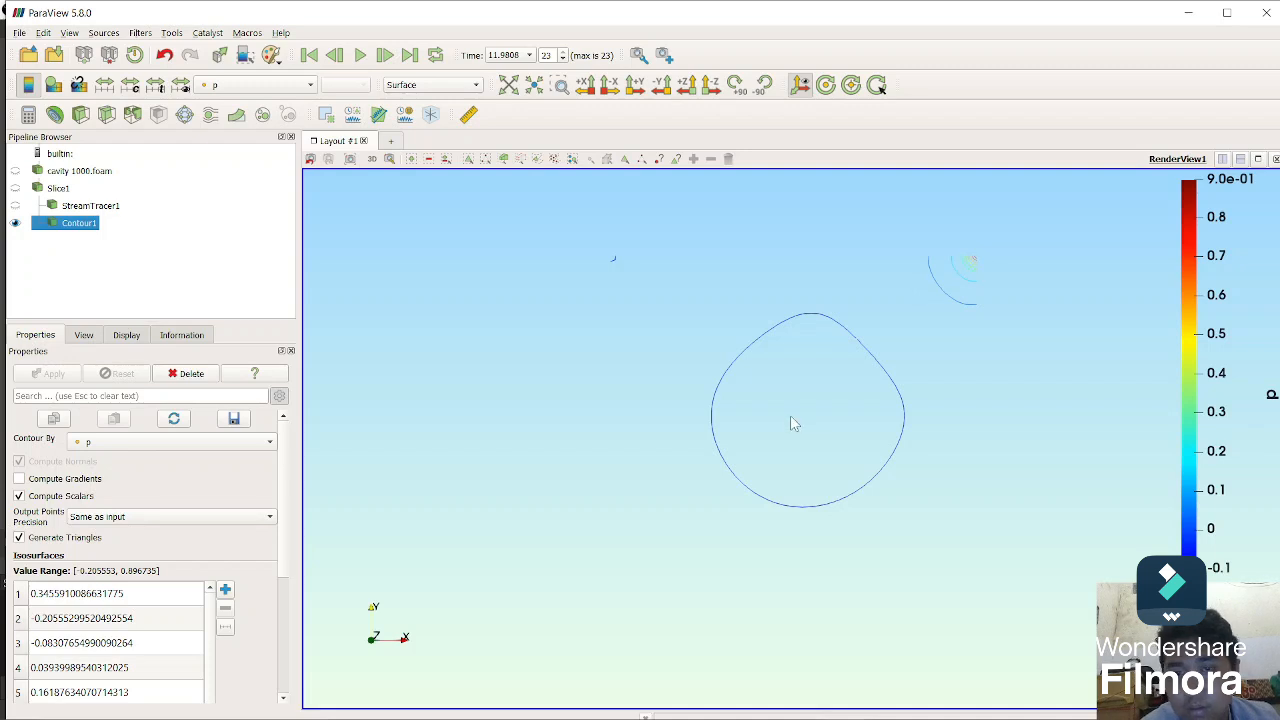
{"action": "left_click", "coordinate": [84, 337]}
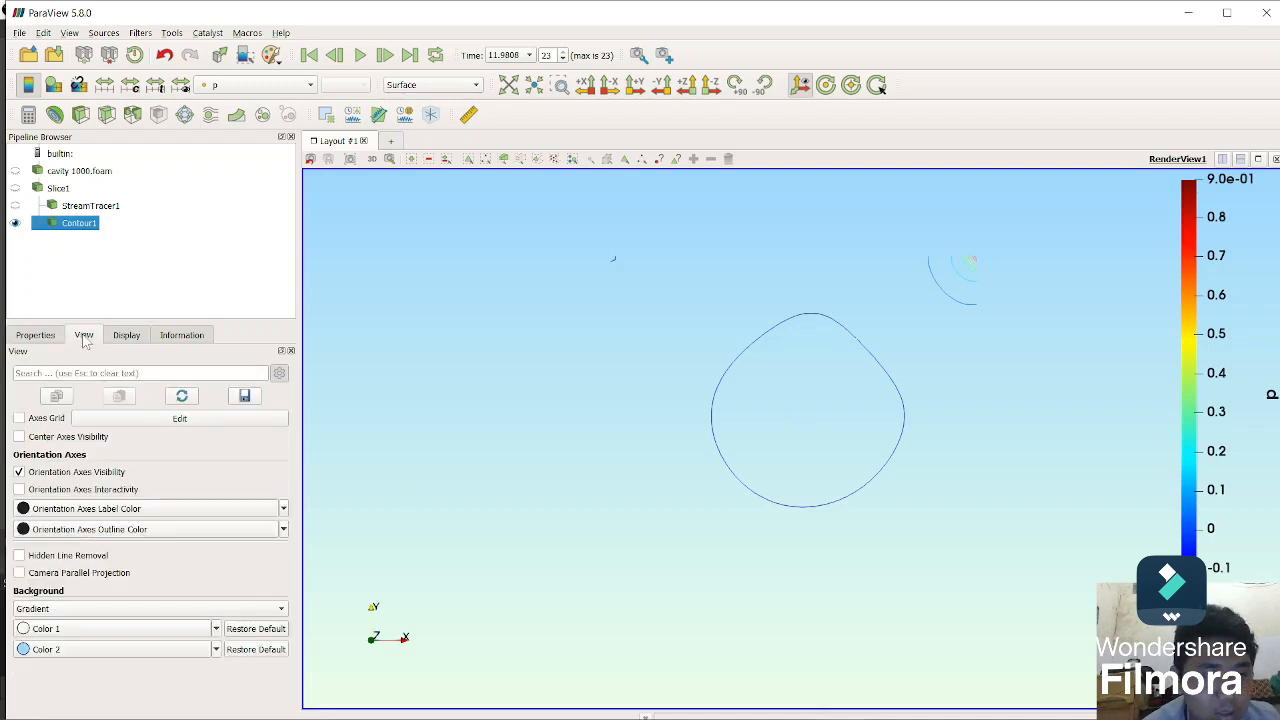
{"action": "left_click", "coordinate": [127, 338]}
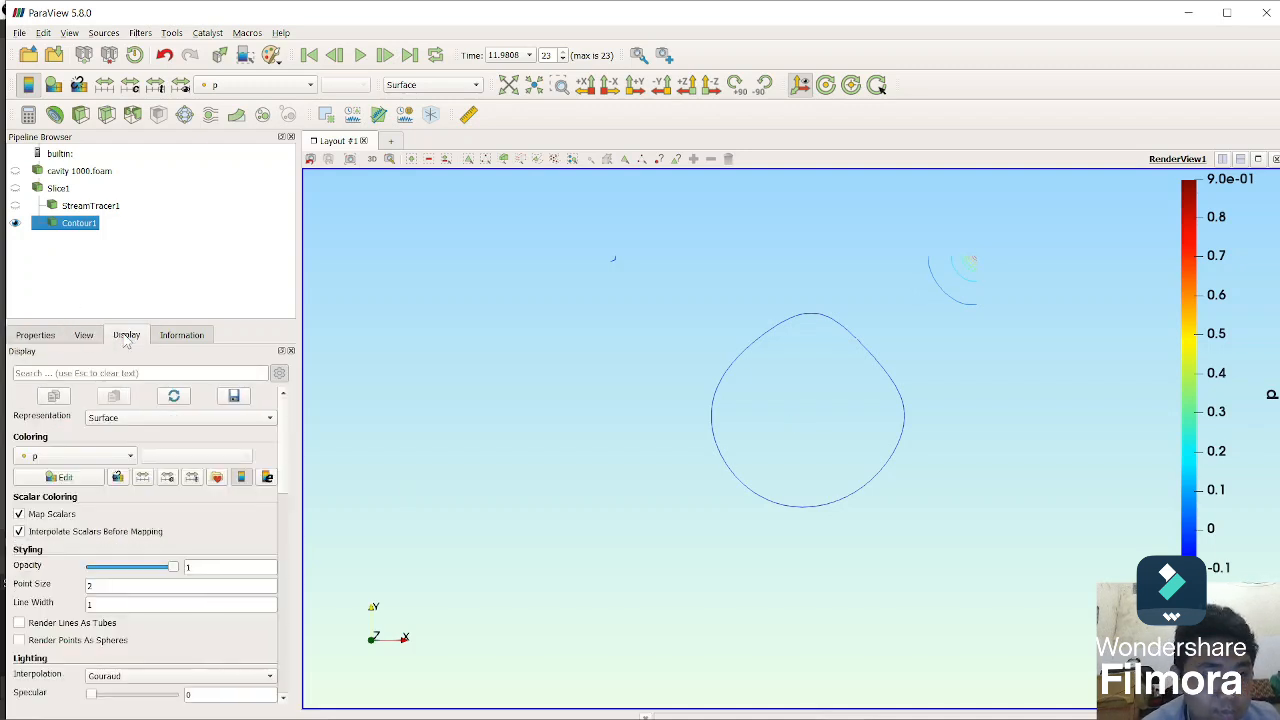
{"action": "left_click", "coordinate": [48, 344]}
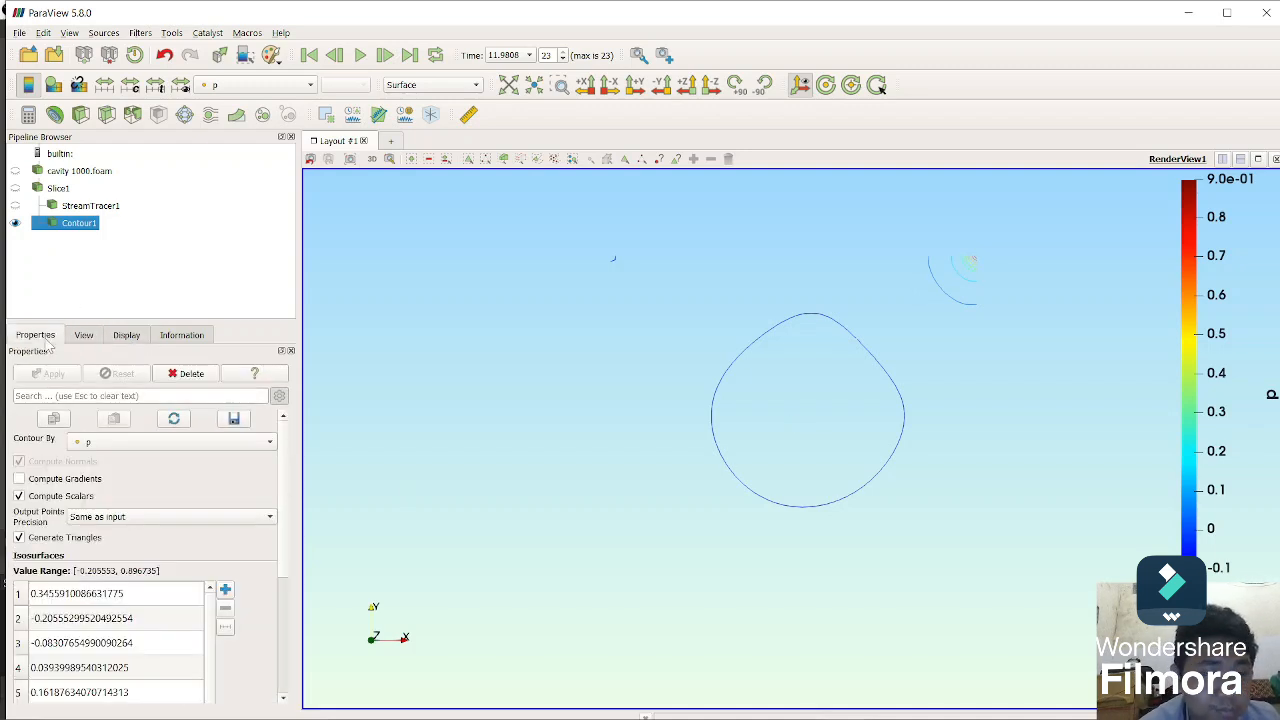
Step: Select the slice, hide the contour, and make the slice visible
{"action": "left_click", "coordinate": [66, 191]}
{"action": "left_click", "coordinate": [15, 222]}
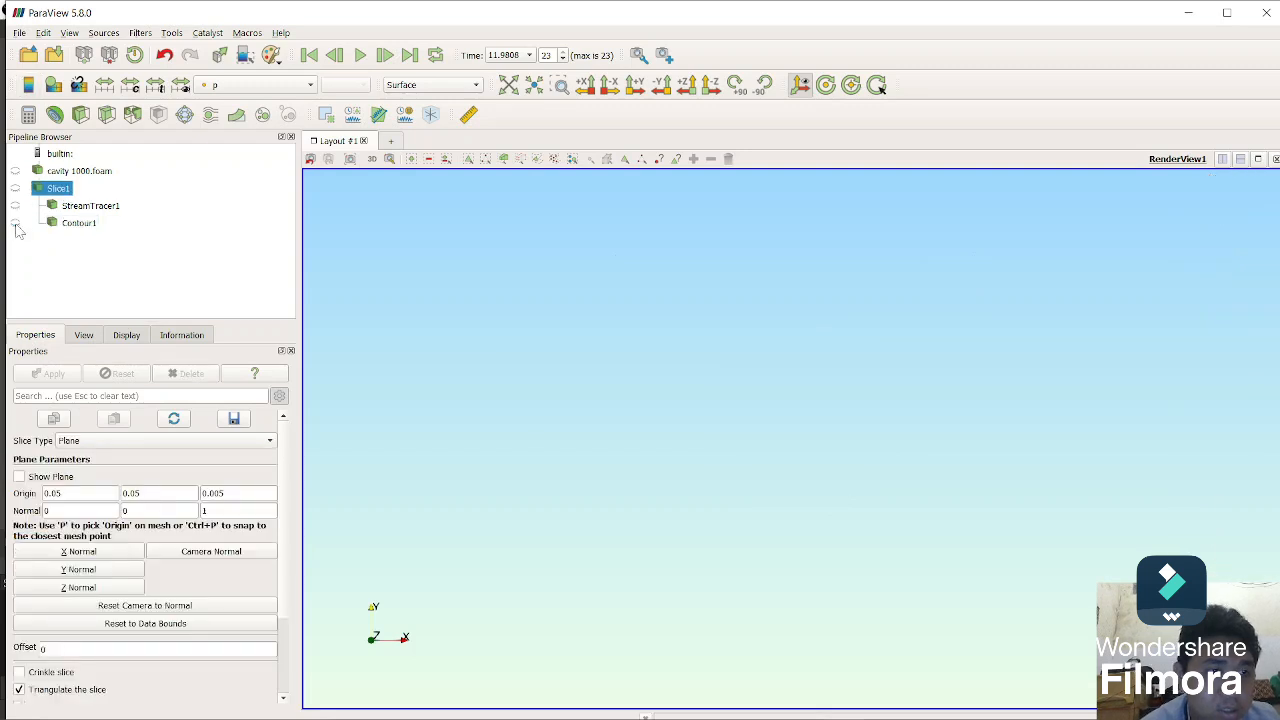
{"action": "left_click", "coordinate": [15, 188]}
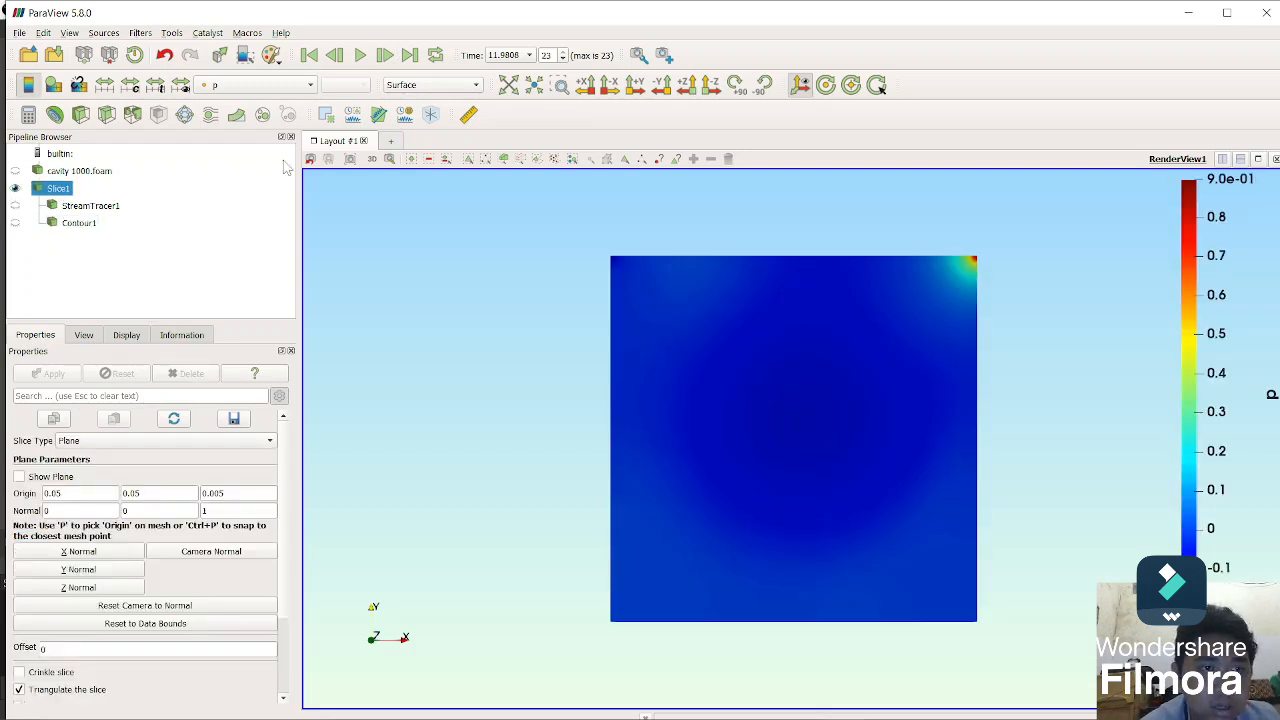
Step: Add a Plot Over Line filter to the slice, check the line described for Table I in ghia1982.pdf, and apply it along the Y axis
{"action": "left_click", "coordinate": [379, 115]}
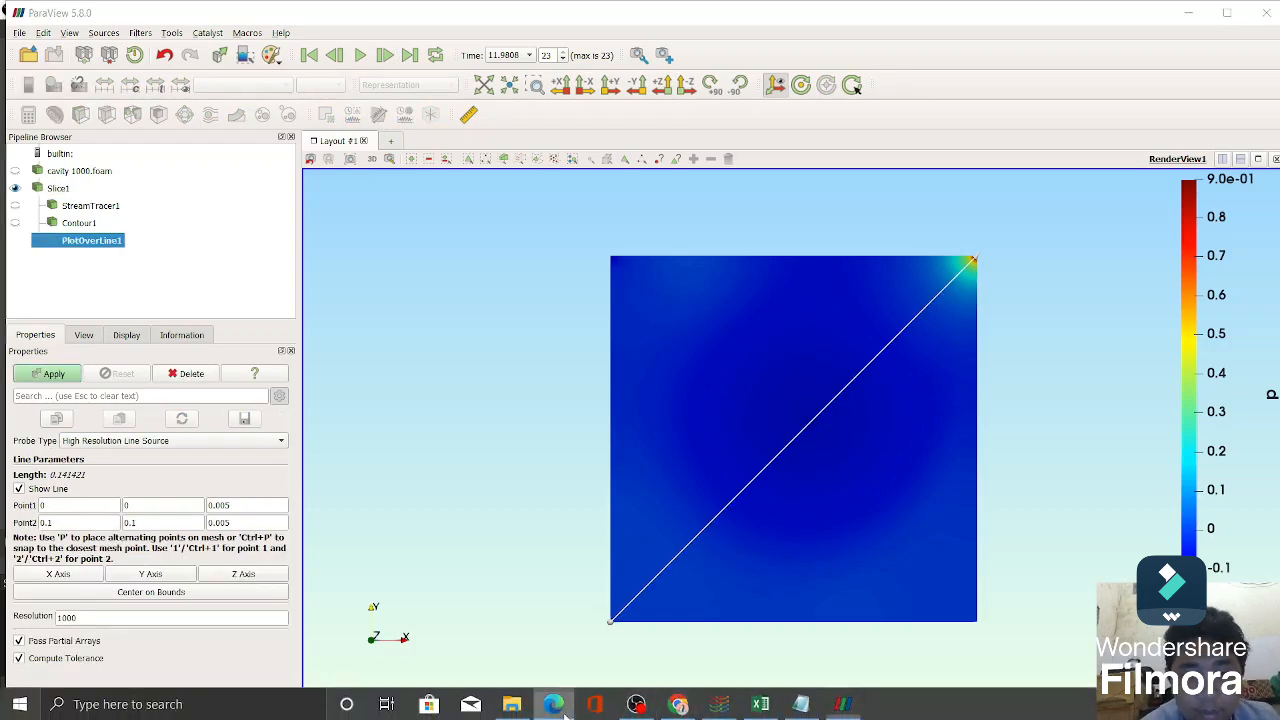
{"action": "left_click", "coordinate": [553, 704]}
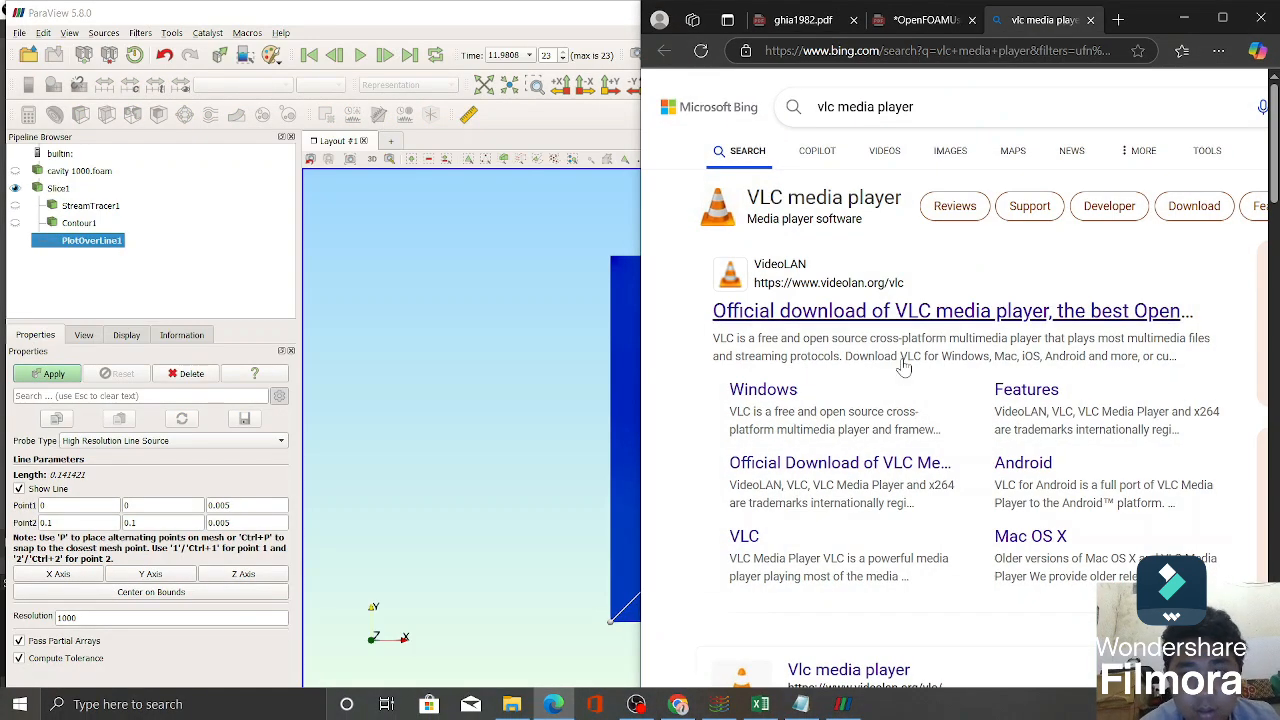
{"action": "left_click", "coordinate": [799, 30]}
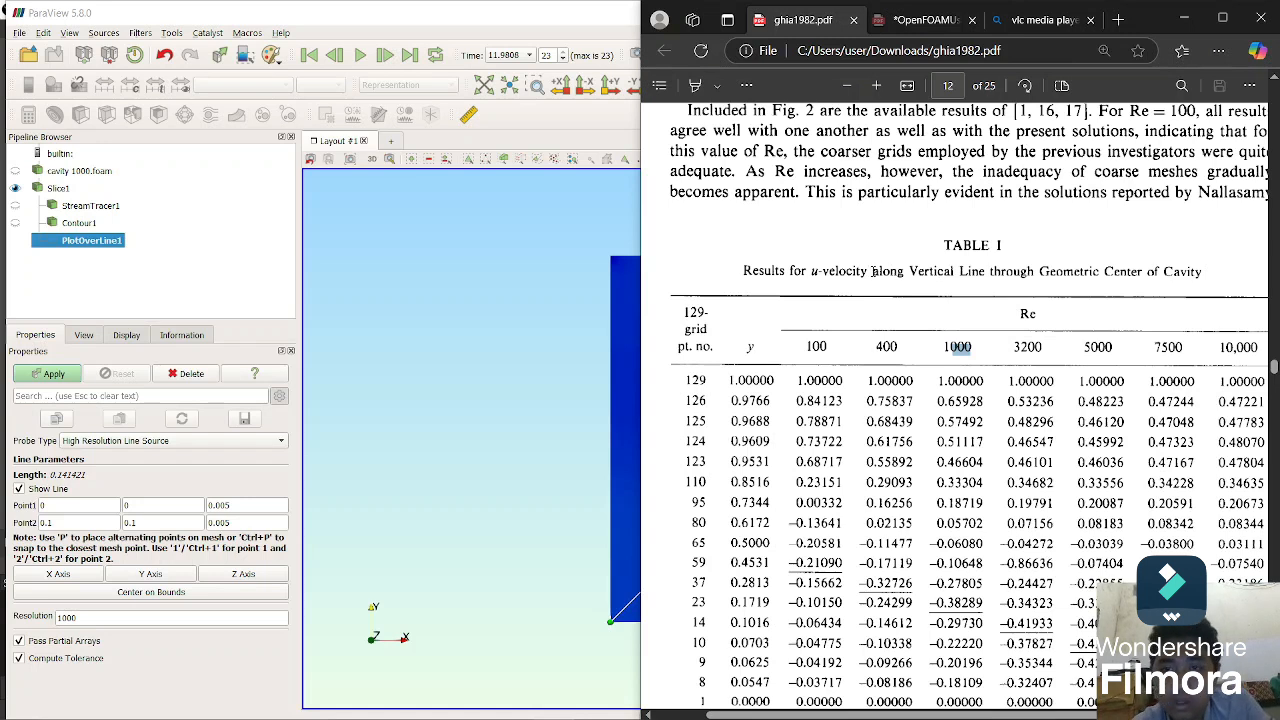
{"action": "left_click_drag", "start_coordinate": [872, 271], "coordinate": [1202, 274]}
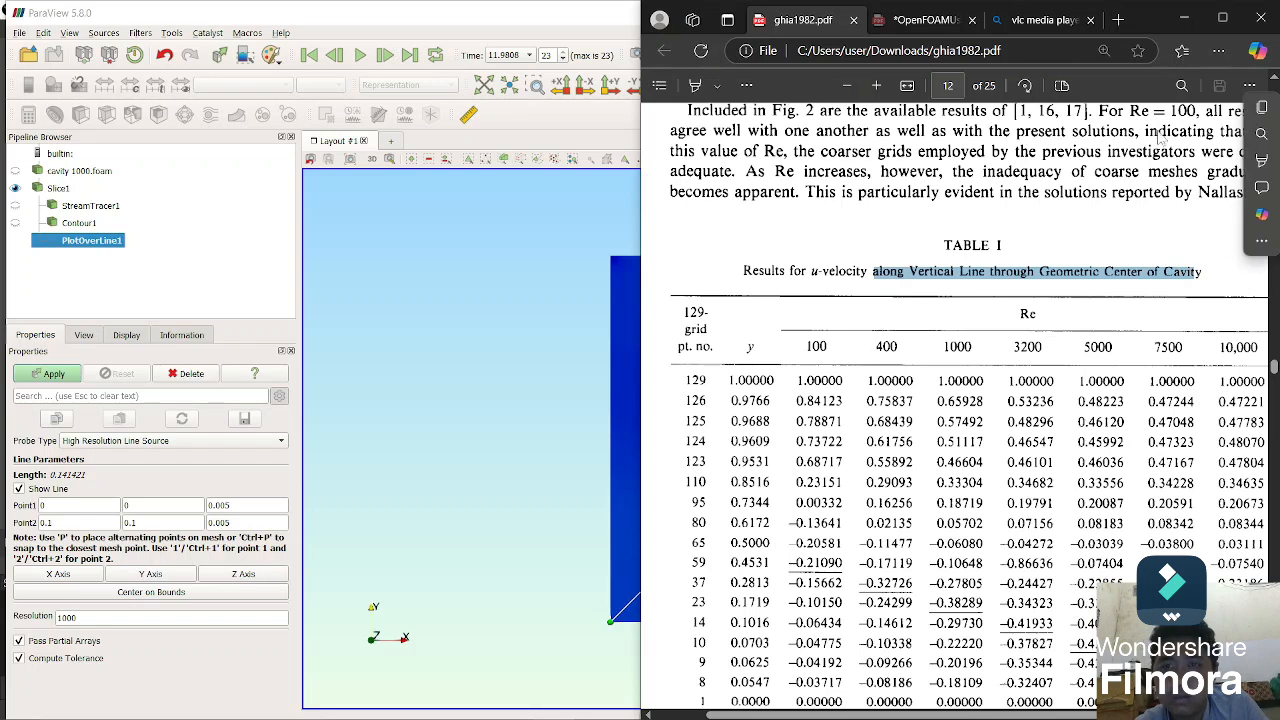
{"action": "left_click", "coordinate": [1181, 25]}
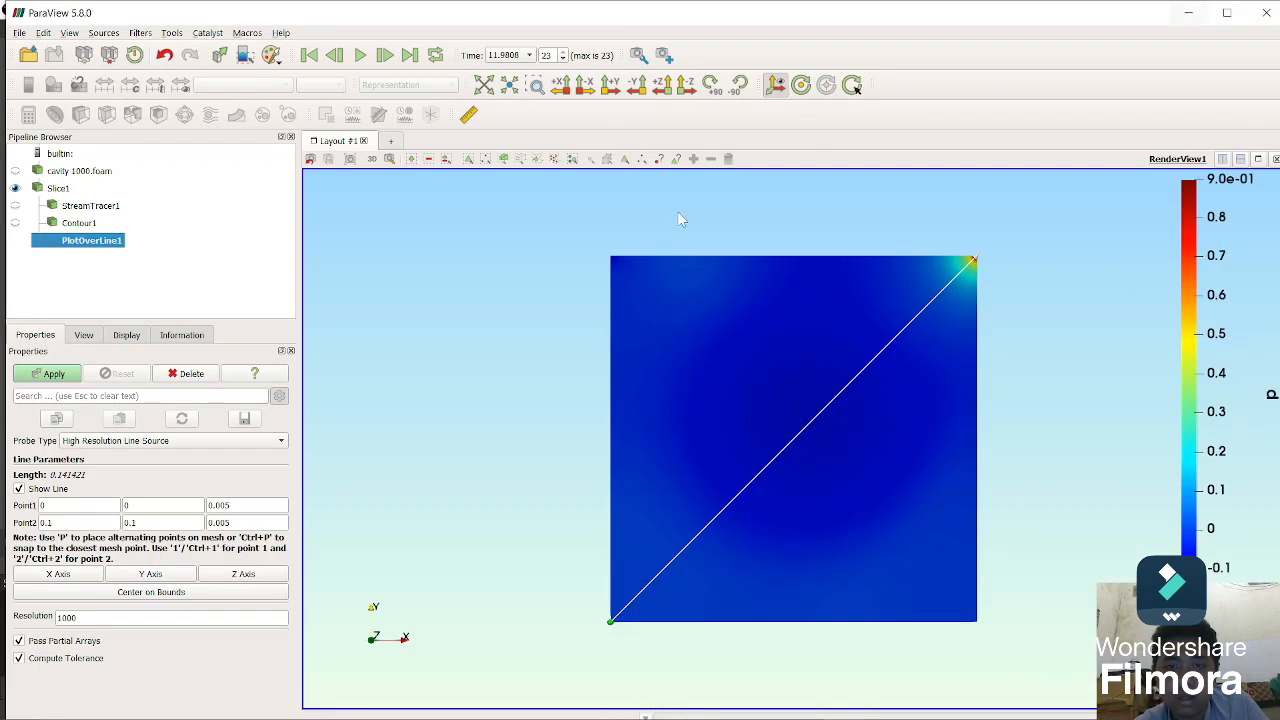
{"action": "left_click", "coordinate": [140, 576]}
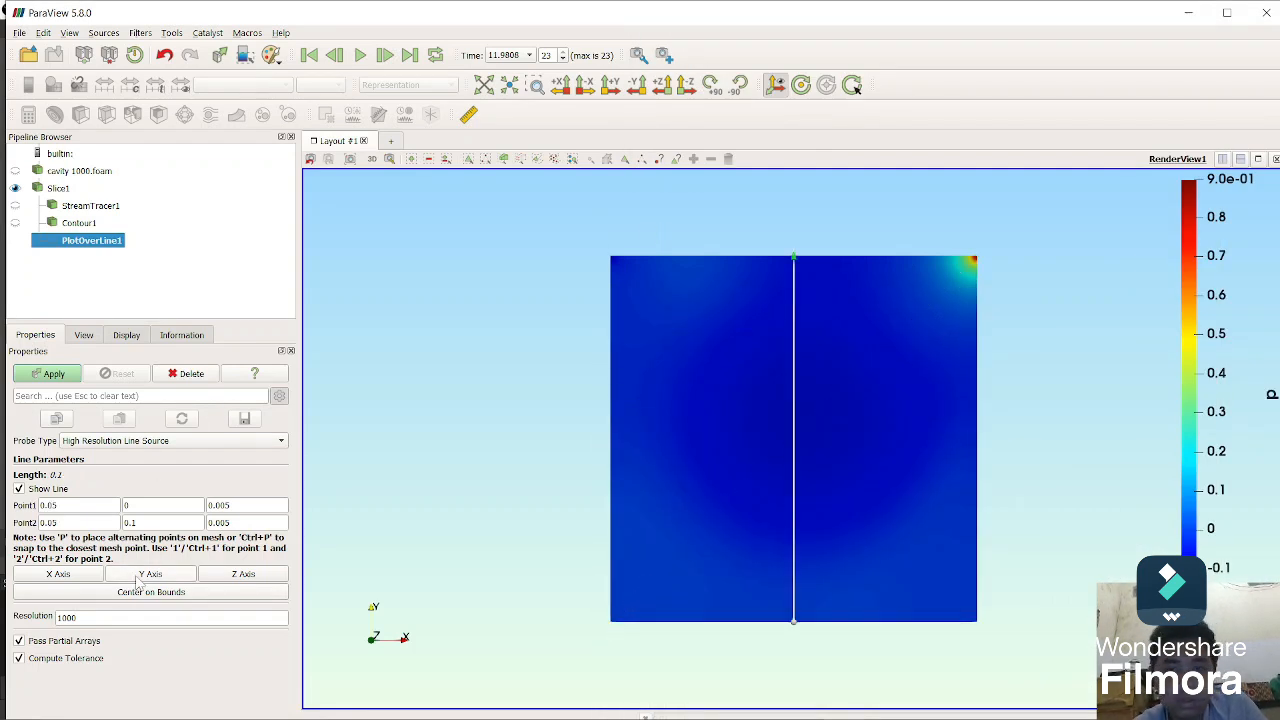
{"action": "left_click", "coordinate": [43, 375]}
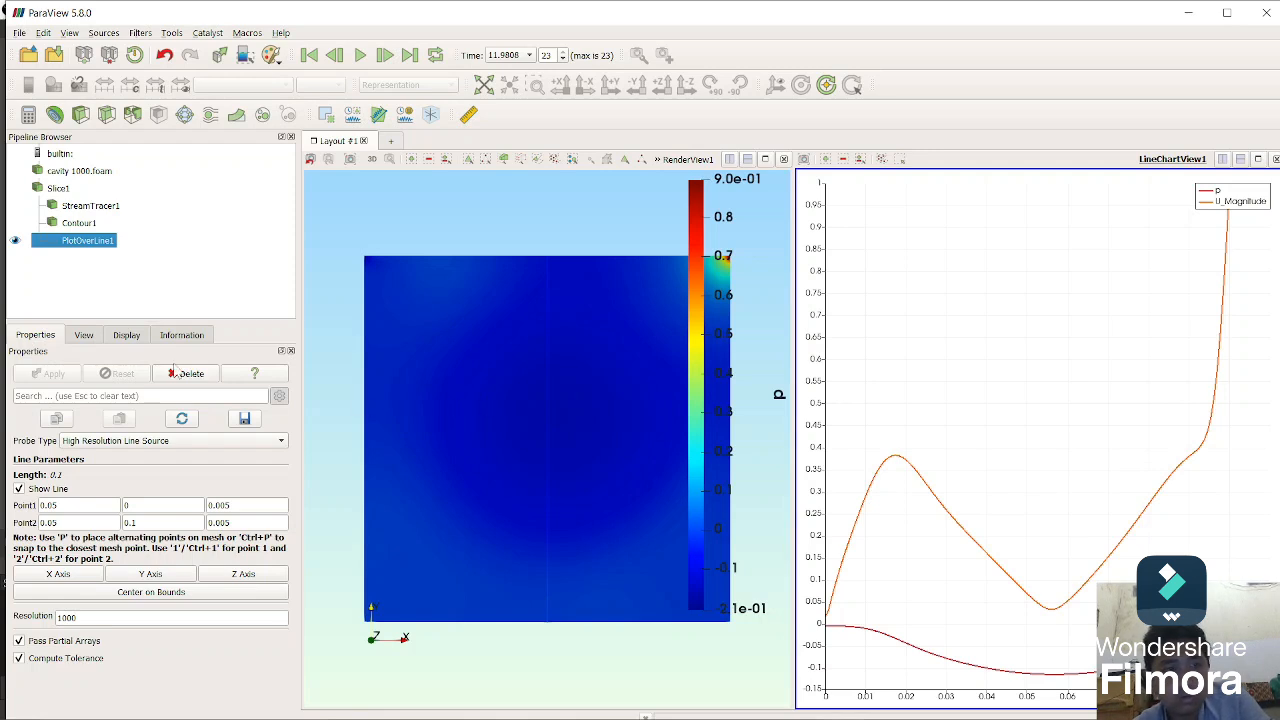
Step: Limit the line chart to the U_X series by disabling U_Magnitude and p, keeping the ParaView window maximized
{"action": "left_click", "coordinate": [130, 338]}
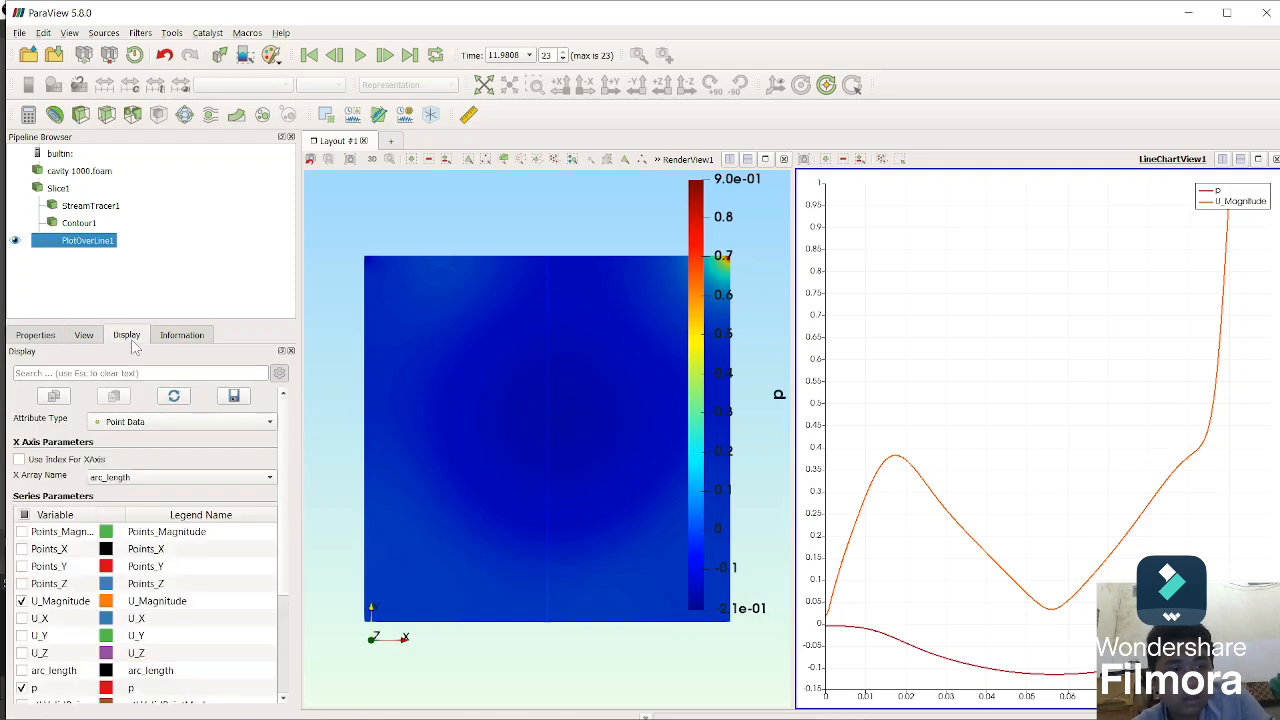
{"action": "left_click", "coordinate": [22, 601]}
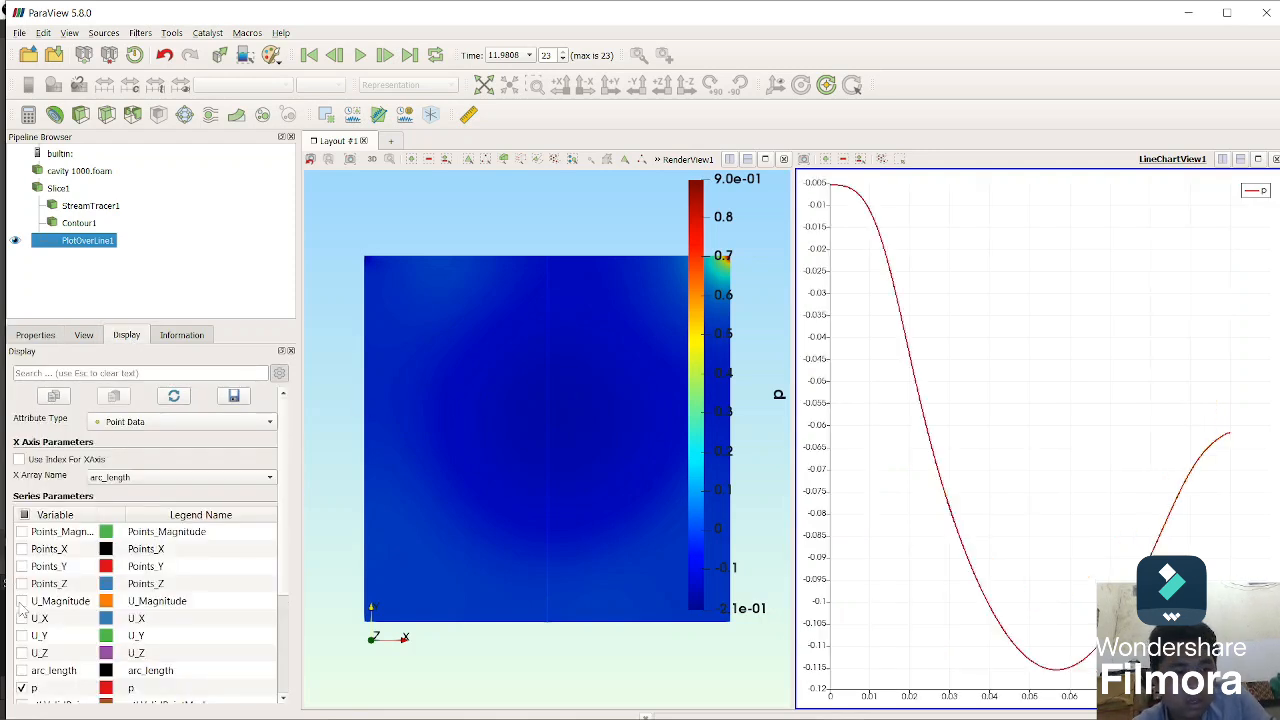
{"action": "left_click", "coordinate": [22, 689]}
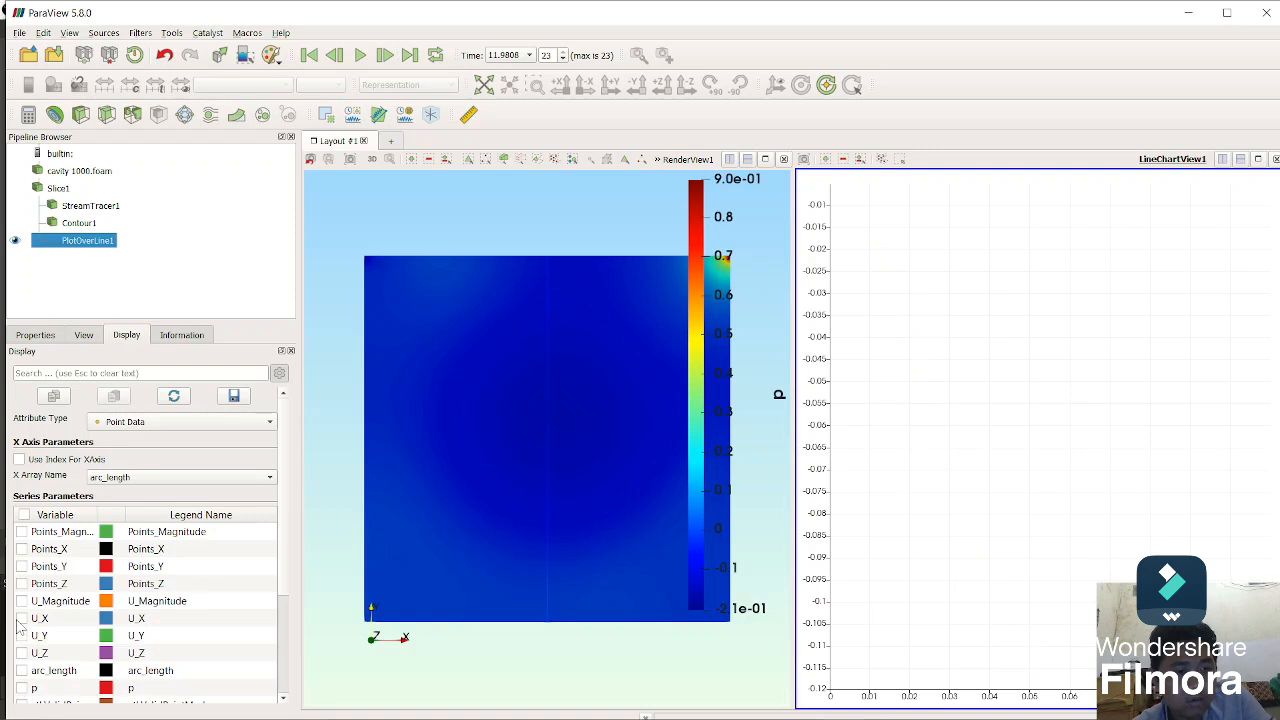
{"action": "left_click", "coordinate": [21, 618]}
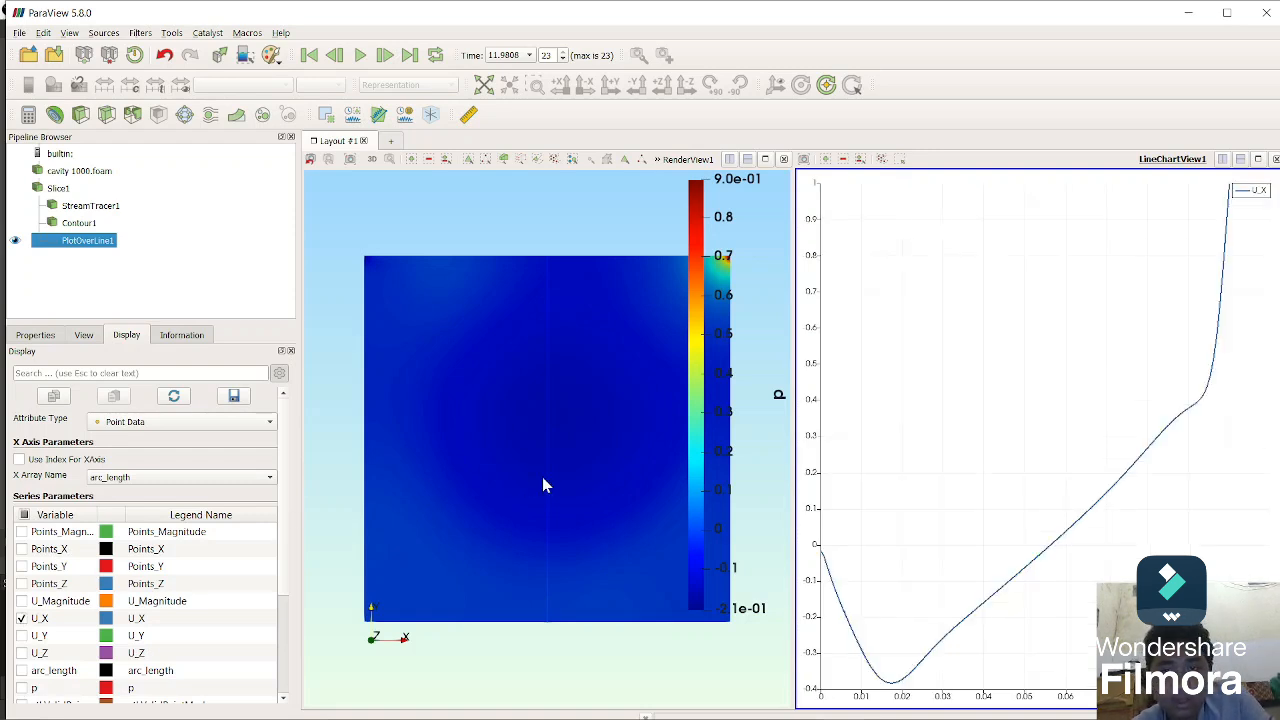
{"action": "key", "text": "super+Right"}
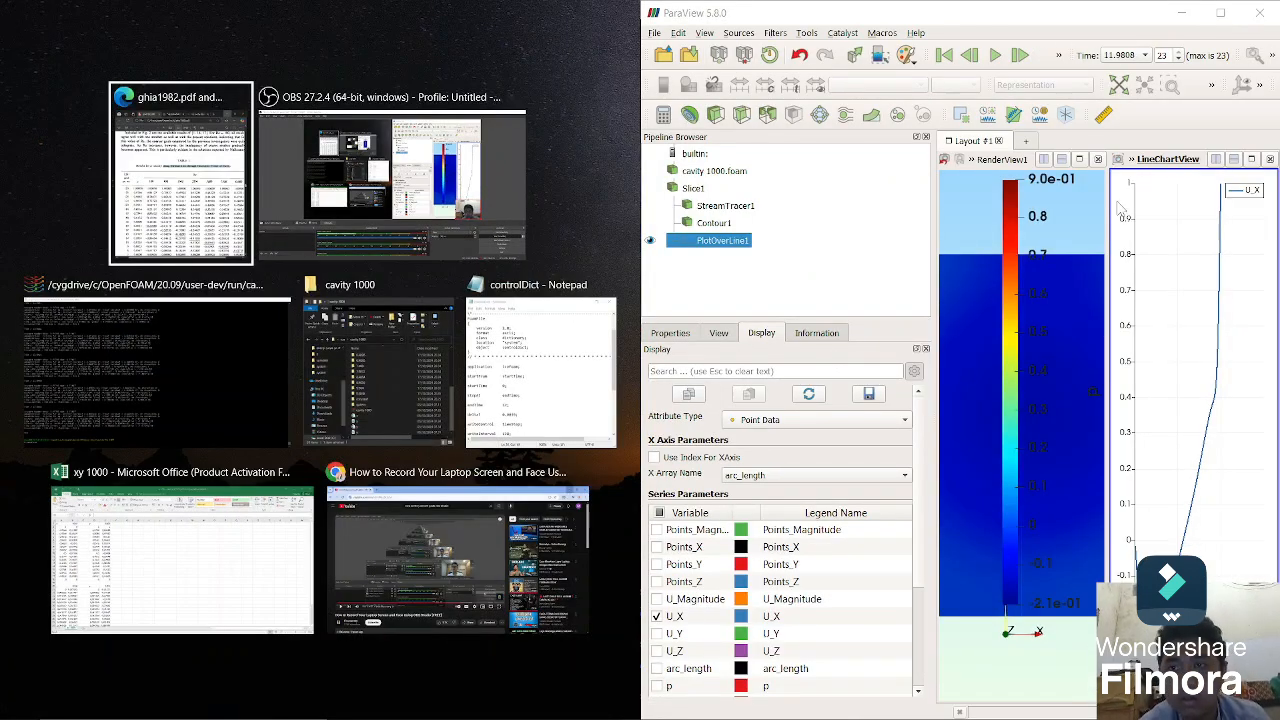
{"action": "left_click", "coordinate": [1220, 12]}
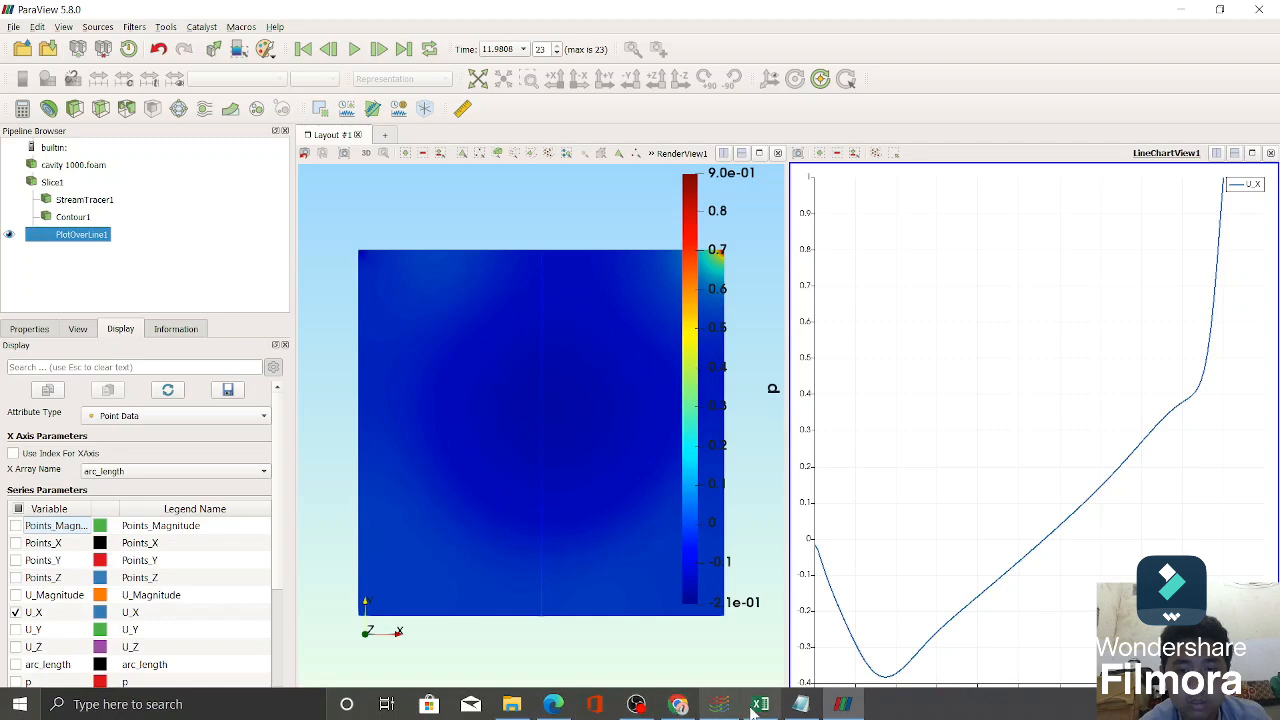
Step: Switch to the xy 1000 workbook in Excel and insert a Scatter with Straight Lines and Markers chart from A2:B18
{"action": "left_click", "coordinate": [762, 704]}
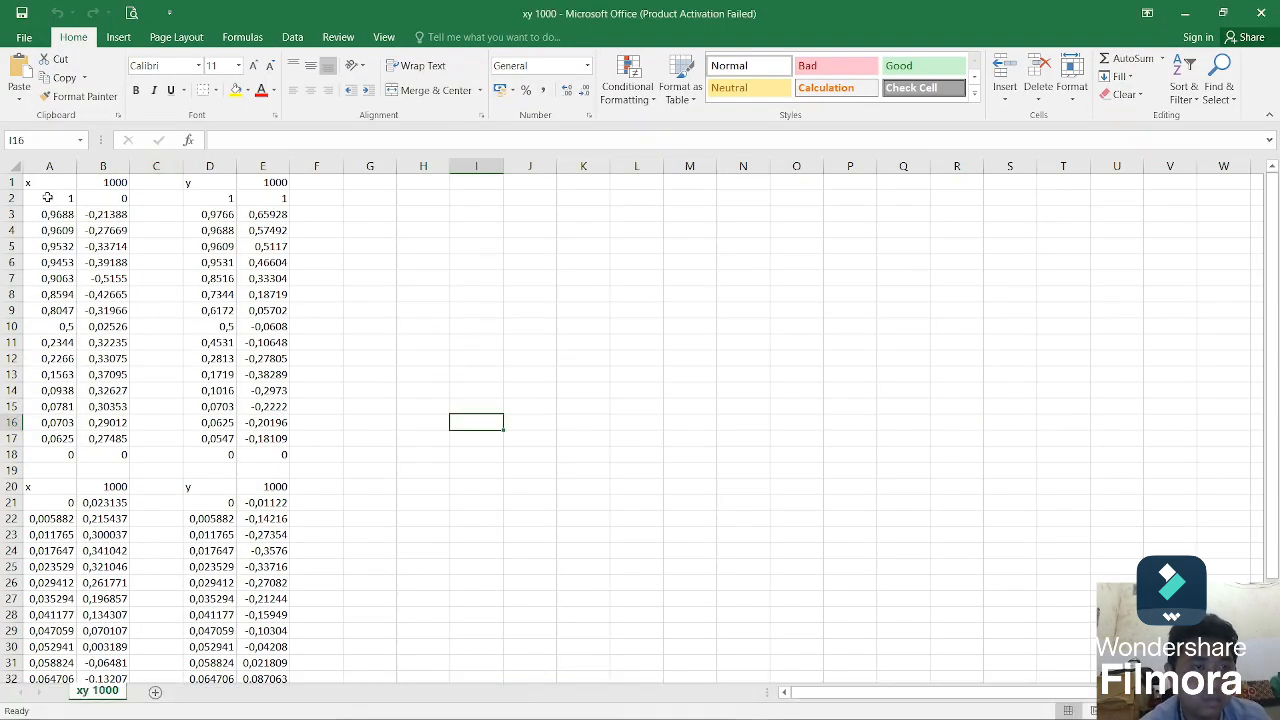
{"action": "left_click", "coordinate": [47, 198]}
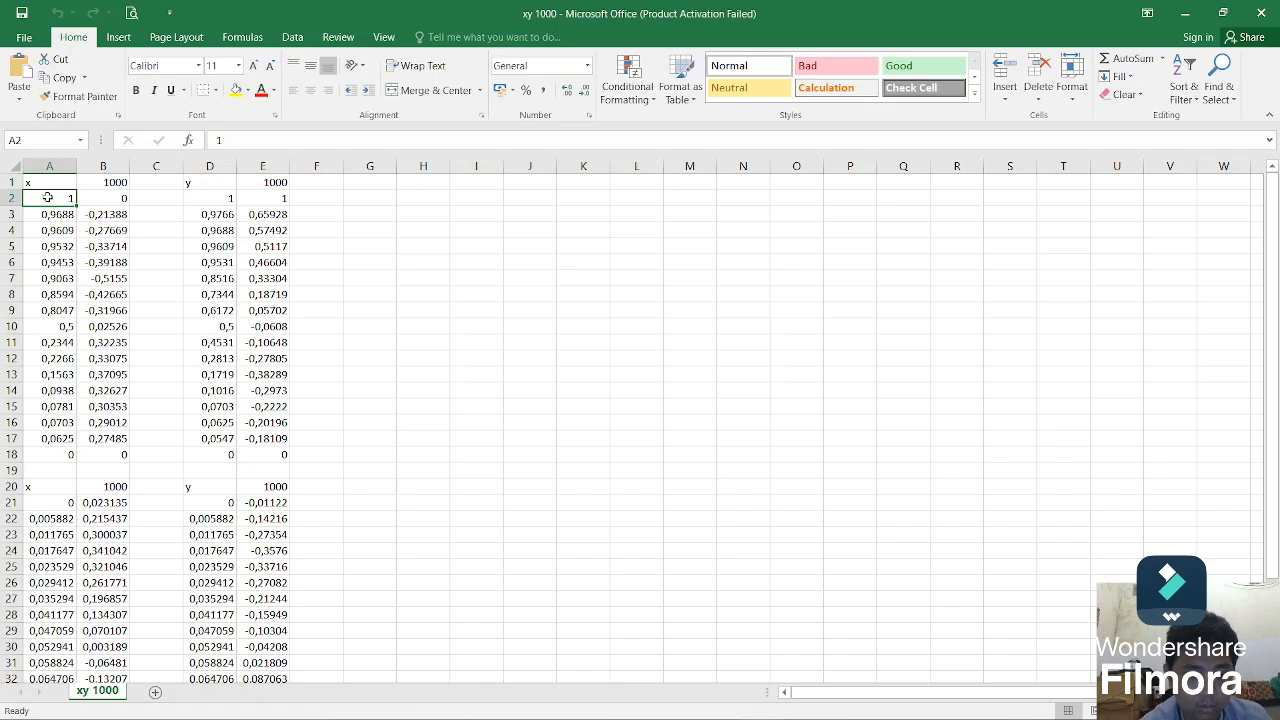
{"action": "key", "text": "shift+Right"}
{"action": "key", "text": "shift+Down"}
{"action": "key", "text": "shift+Down"}
{"action": "key", "text": "shift+Down"}
{"action": "key", "text": "shift+Down"}
{"action": "key", "text": "shift+Down"}
{"action": "key", "text": "shift+Down"}
{"action": "key", "text": "shift+Down"}
{"action": "key", "text": "shift+Down"}
{"action": "key", "text": "shift+Down"}
{"action": "key", "text": "shift+Down"}
{"action": "key", "text": "shift+Down"}
{"action": "key", "text": "shift+Down"}
{"action": "key", "text": "shift+Down"}
{"action": "key", "text": "shift+Down"}
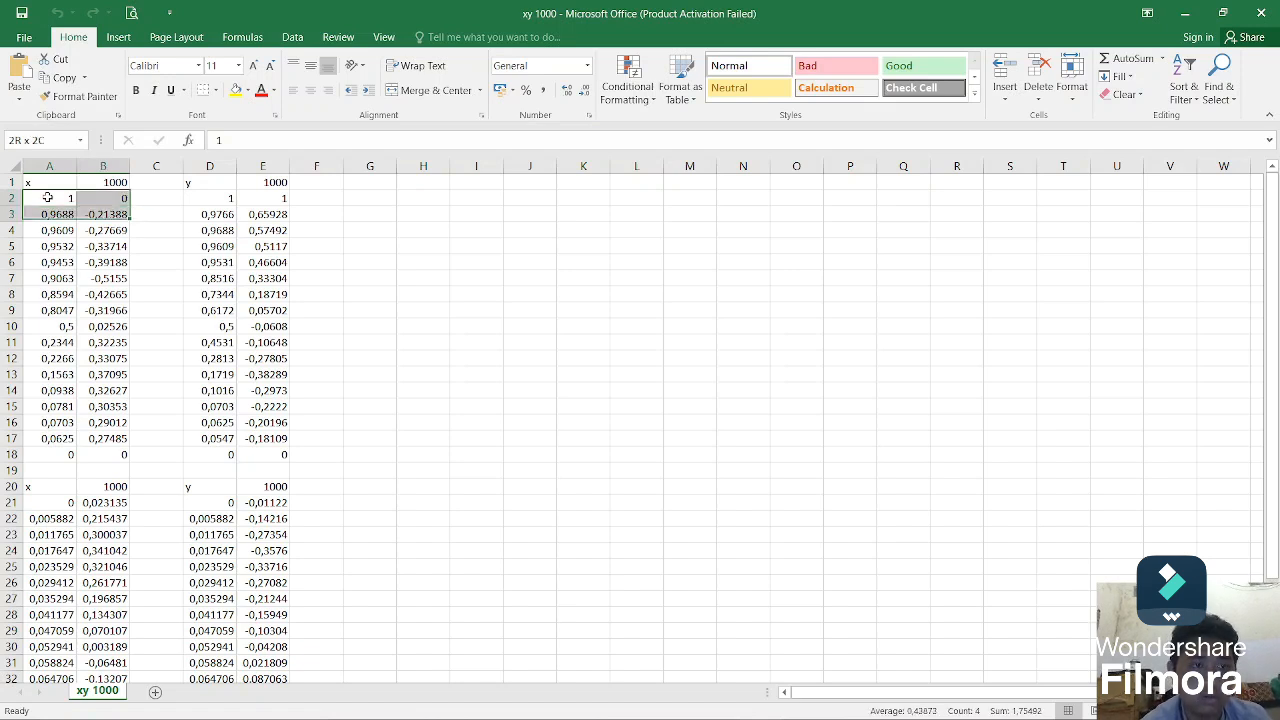
{"action": "key", "text": "shift+Down"}
{"action": "key", "text": "shift+Down"}
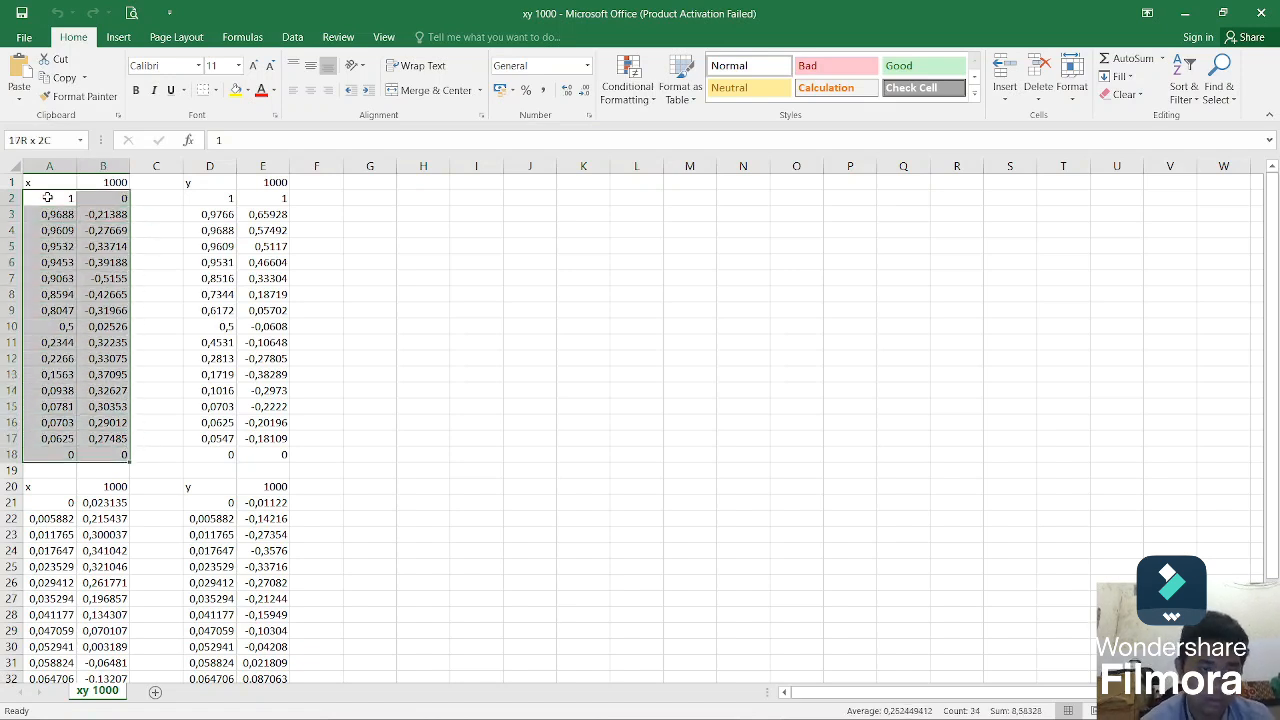
{"action": "left_click", "coordinate": [118, 38]}
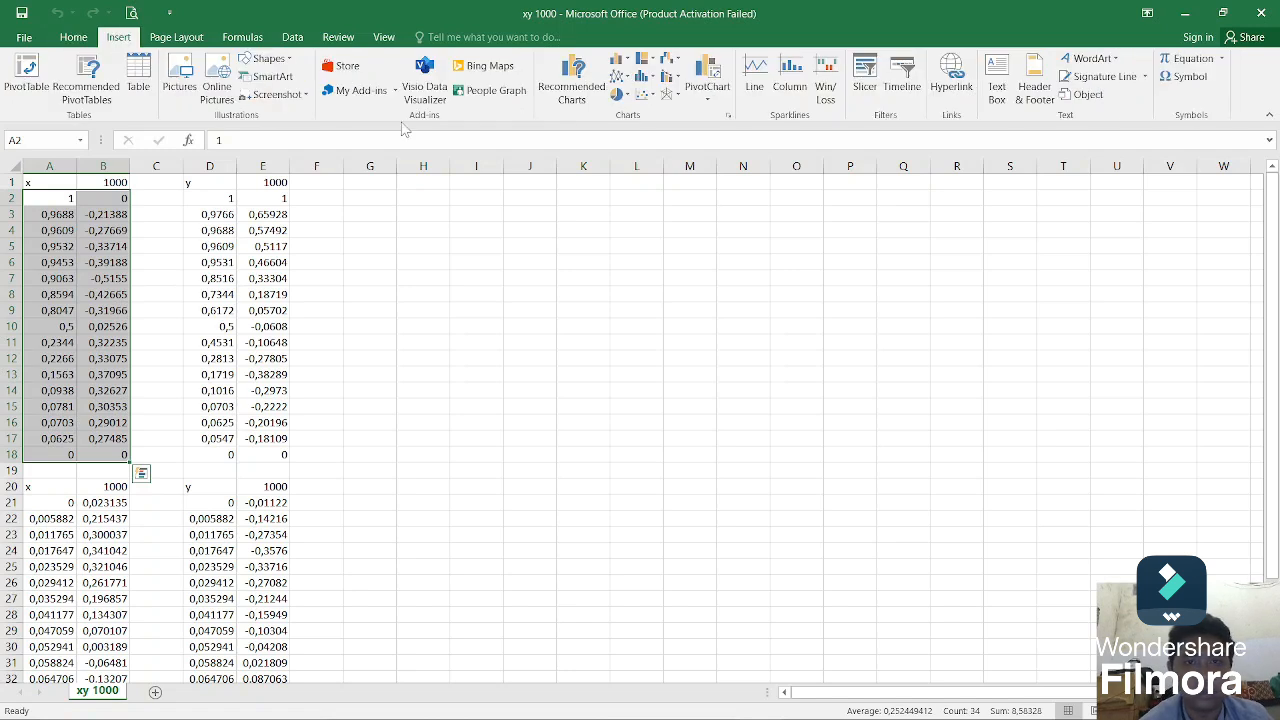
{"action": "left_click", "coordinate": [645, 94]}
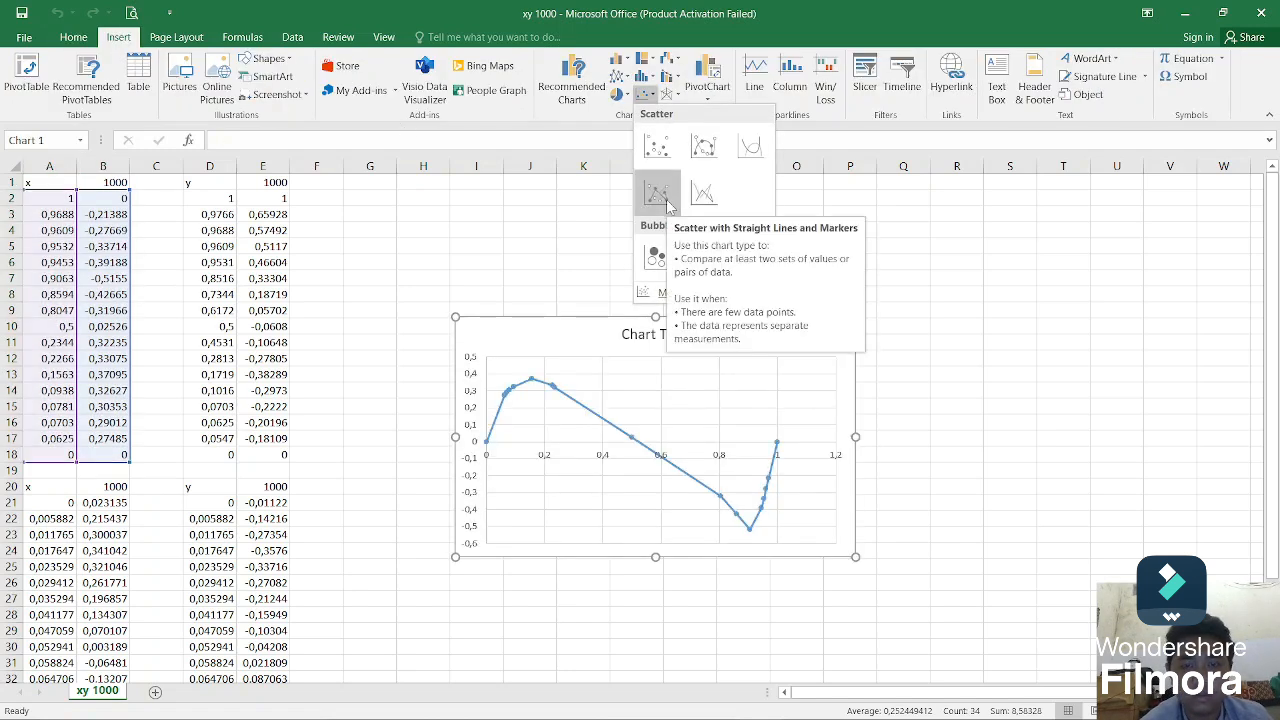
{"action": "left_click", "coordinate": [668, 203]}
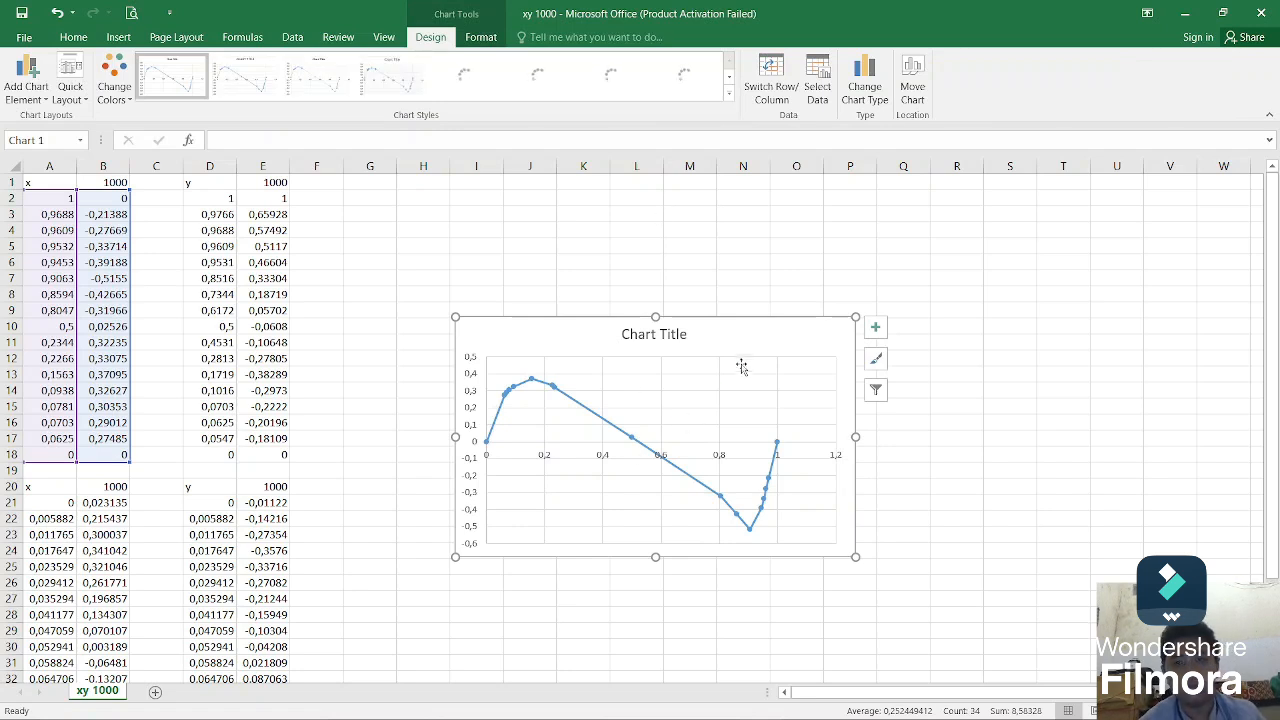
Step: Place the workbook side by side with ghia1982.pdf and move the chart beside the data, clear of columns A to E
{"action": "left_click_drag", "start_coordinate": [757, 342], "coordinate": [681, 255]}
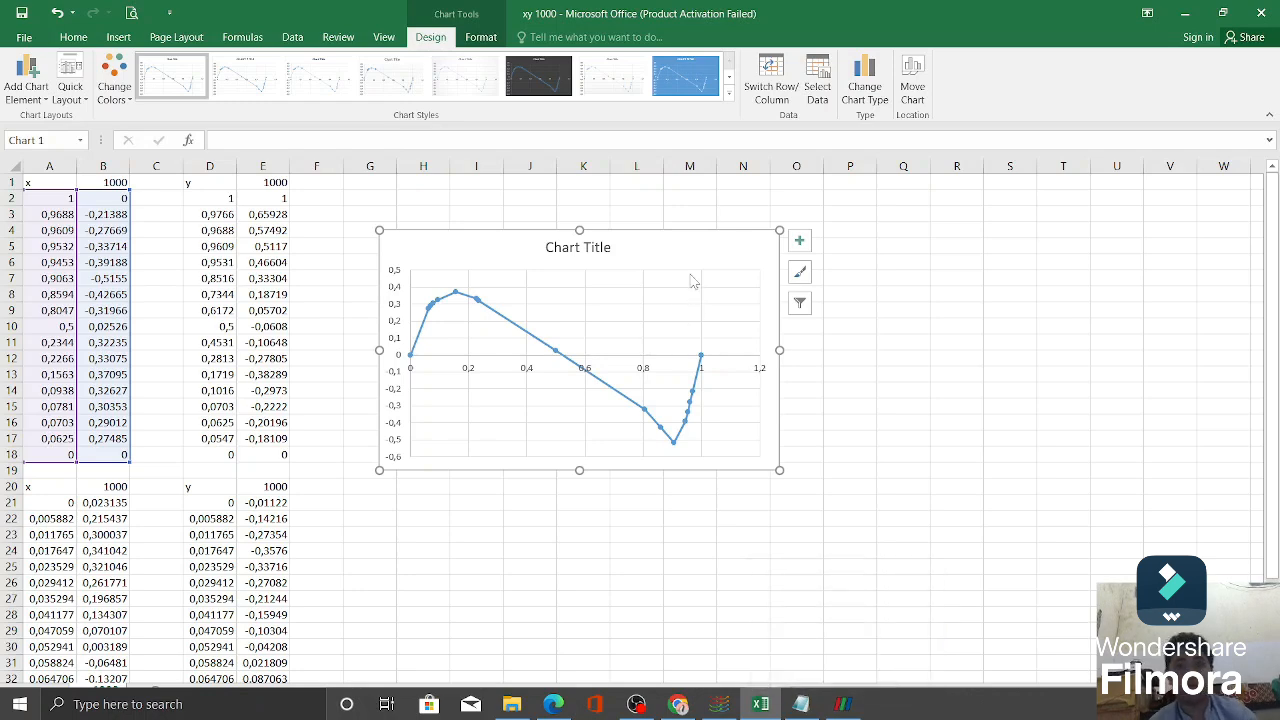
{"action": "left_click_drag", "start_coordinate": [688, 248], "coordinate": [354, 209]}
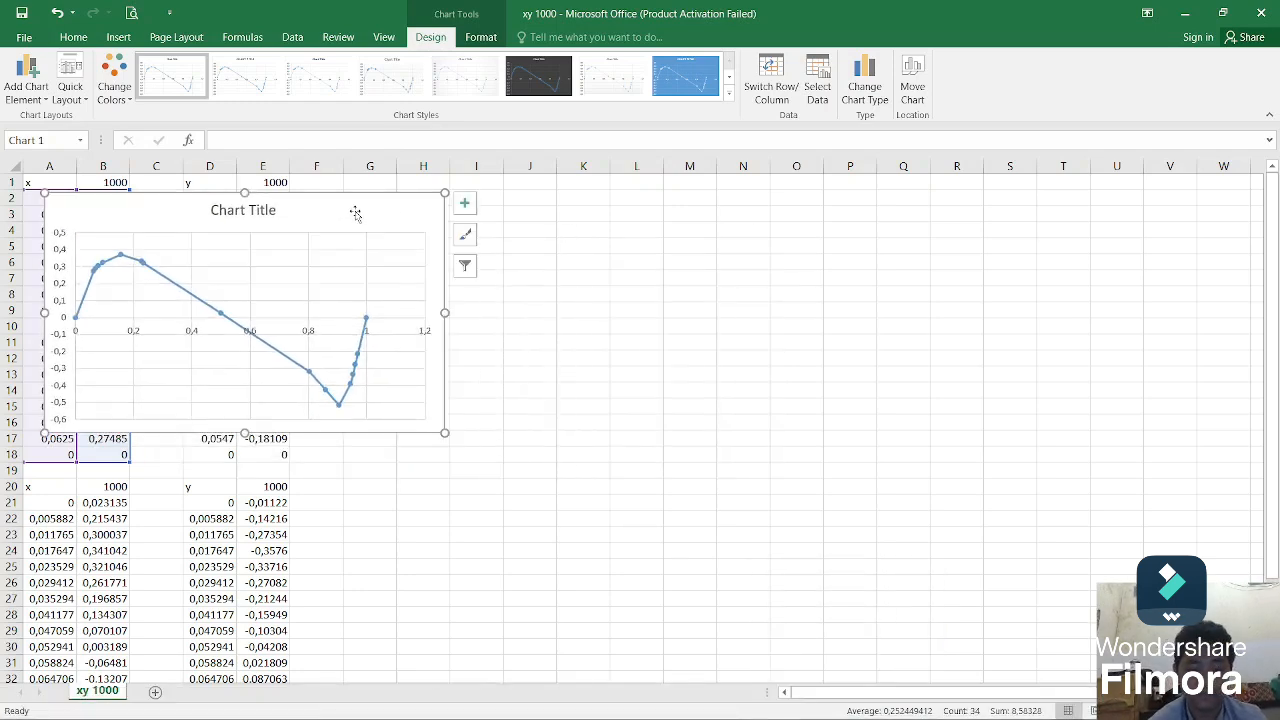
{"action": "key", "text": "super+Left"}
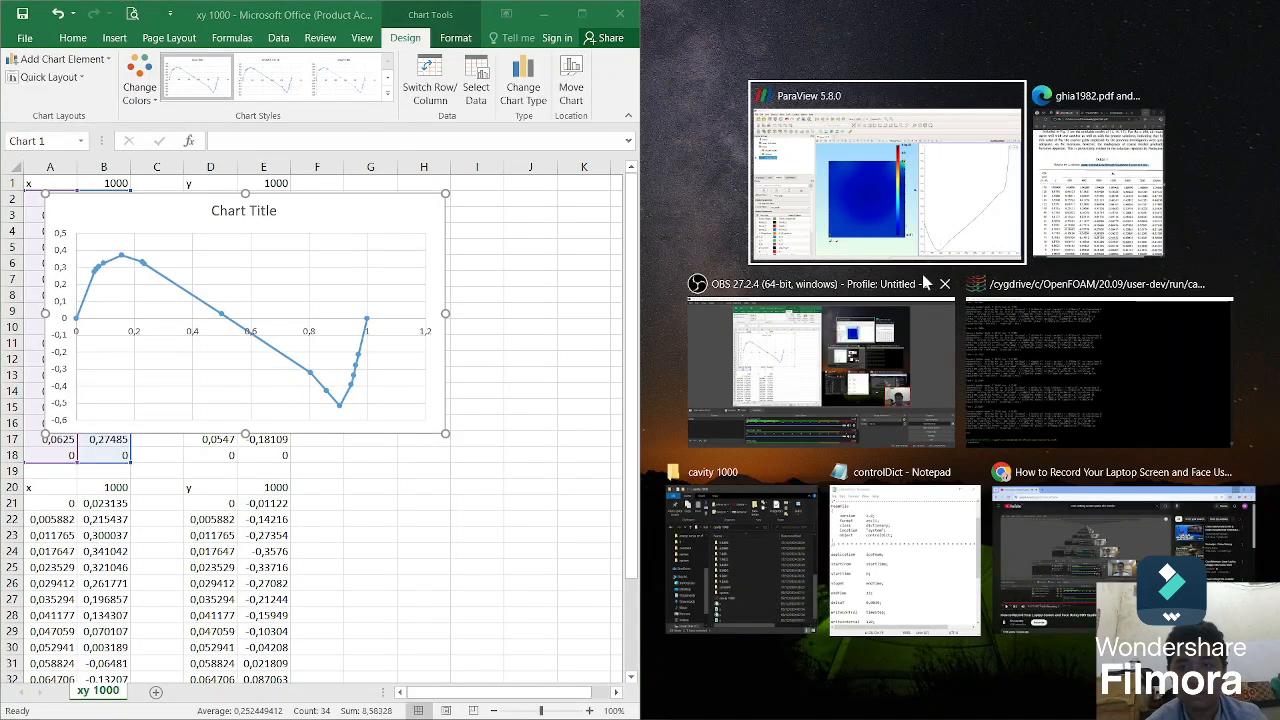
{"action": "left_click", "coordinate": [740, 250]}
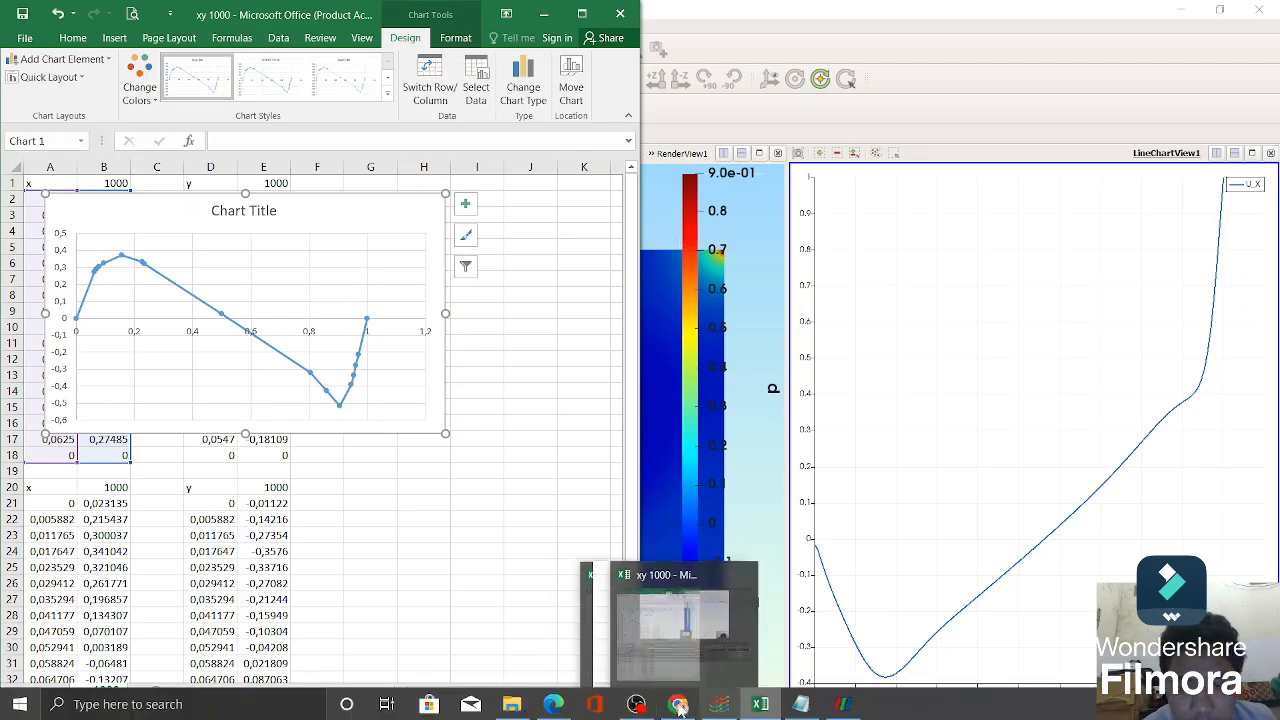
{"action": "left_click", "coordinate": [553, 704]}
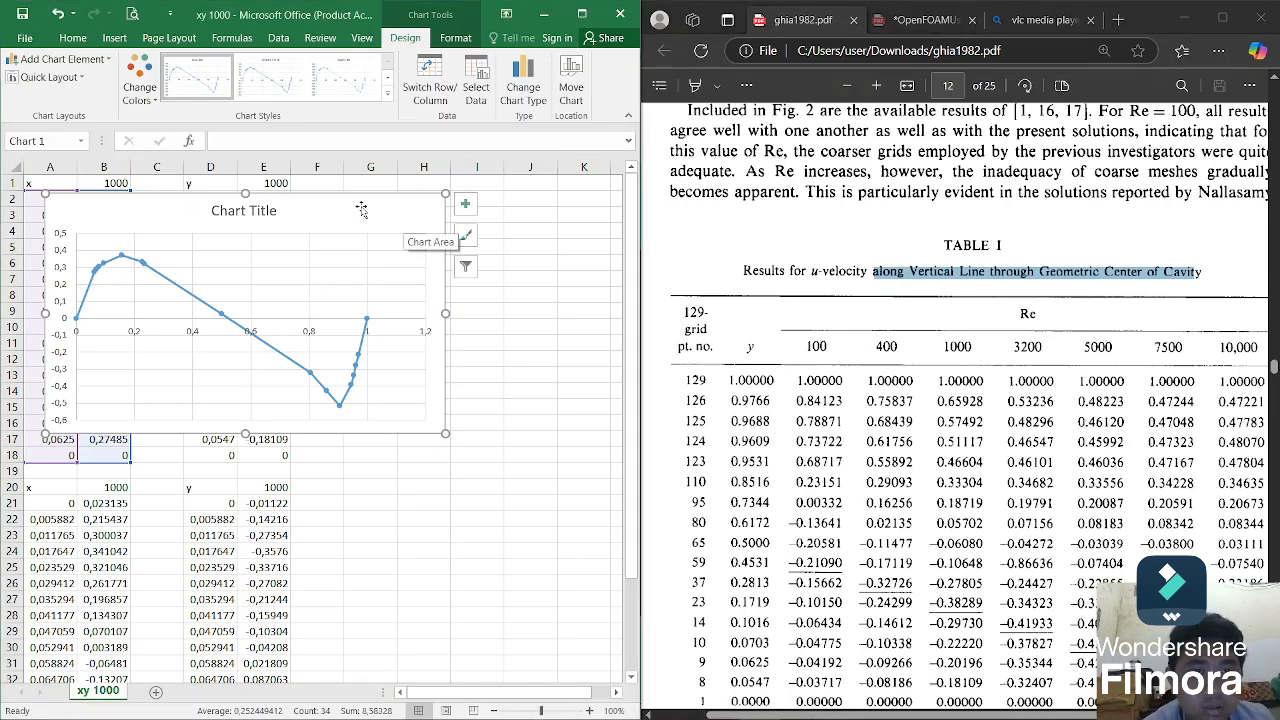
{"action": "mouse_move", "coordinate": [409, 212]}
{"action": "left_mouse_down"}
{"action": "mouse_move", "coordinate": [466, 418]}
{"action": "mouse_move", "coordinate": [537, 163]}
{"action": "mouse_move", "coordinate": [591, 243]}
{"action": "mouse_move", "coordinate": [618, 215]}
{"action": "mouse_move", "coordinate": [410, 234]}
{"action": "mouse_move", "coordinate": [421, 234]}
{"action": "left_mouse_up"}
{"action": "left_click_drag", "start_coordinate": [486, 693], "coordinate": [430, 706]}
Step: Insert a Scatter with Straight Lines and Markers chart from the y and 1000 data in D2:E18
{"action": "left_click", "coordinate": [223, 210]}
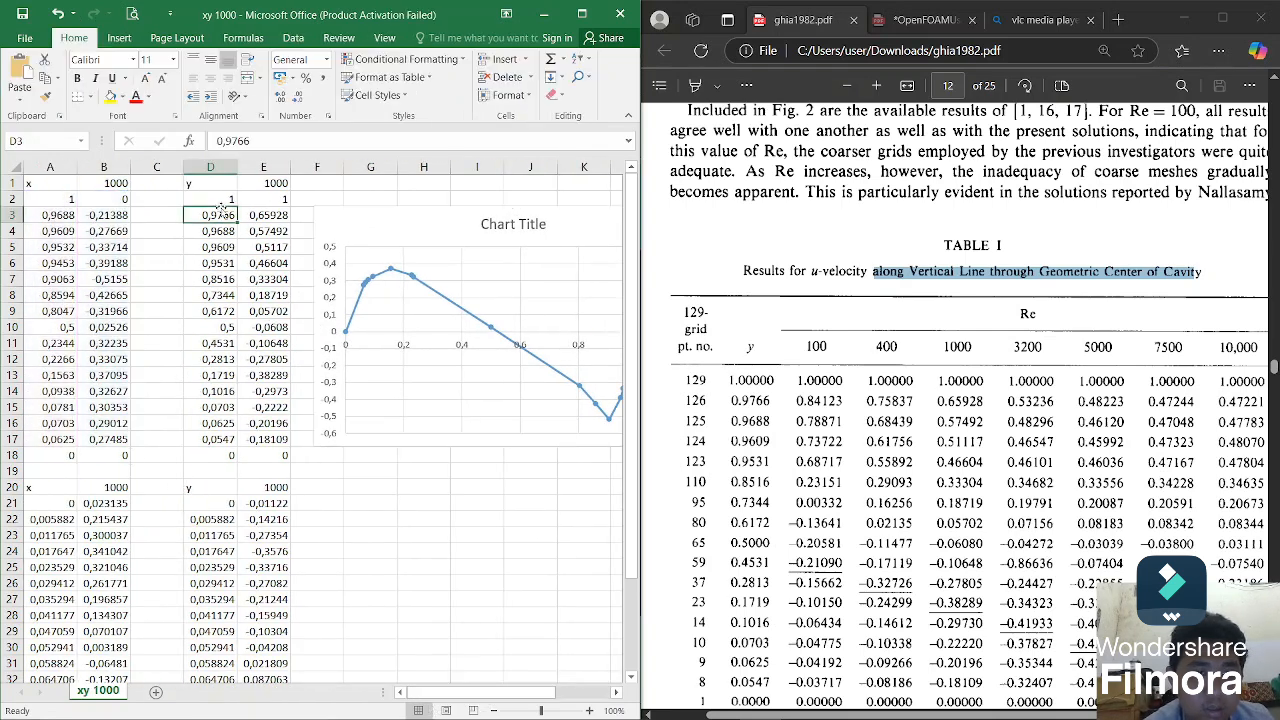
{"action": "left_click", "coordinate": [226, 199]}
{"action": "key", "text": "ctrl+shift+Right"}
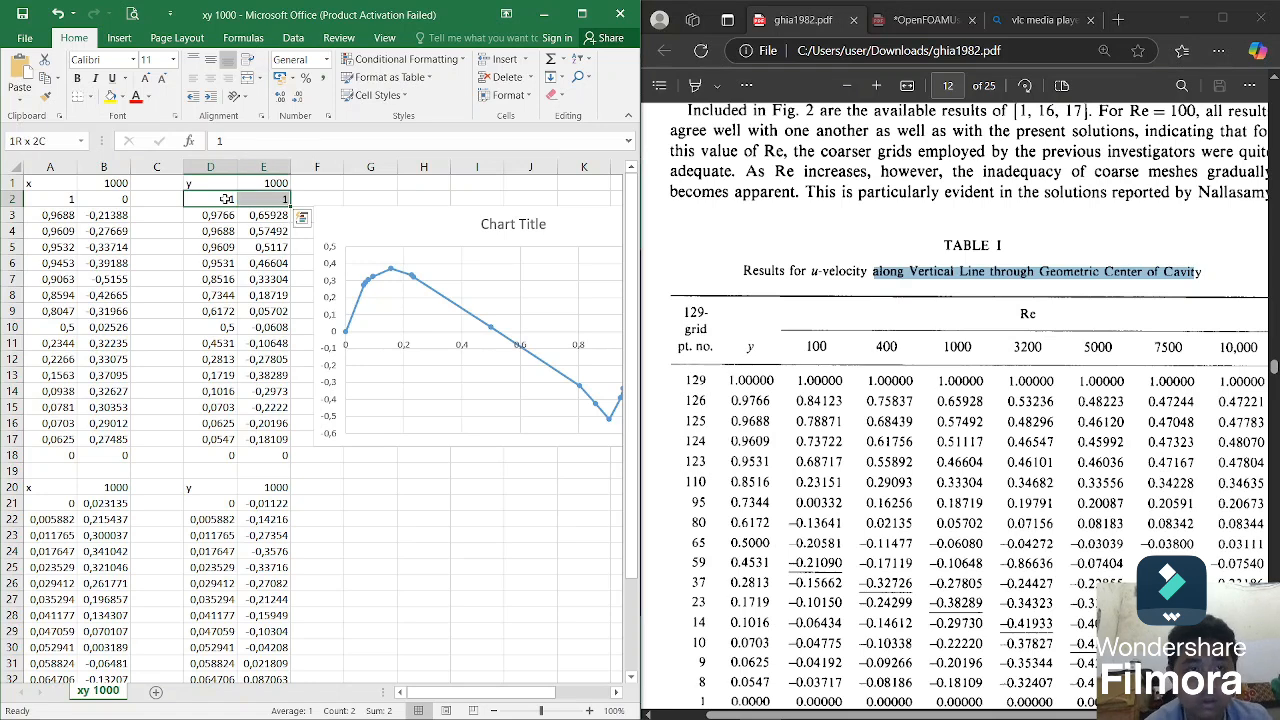
{"action": "key", "text": "ctrl+shift+Down"}
{"action": "key", "text": "ctrl+q"}
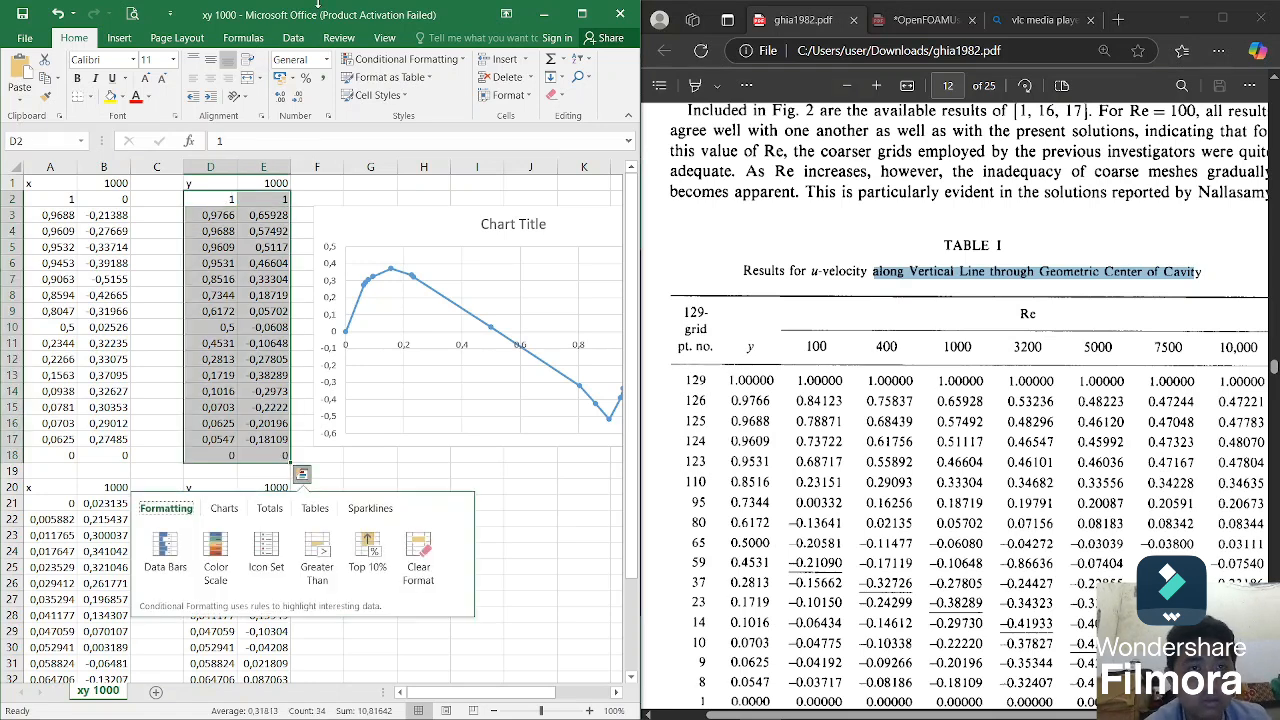
{"action": "left_click", "coordinate": [119, 38]}
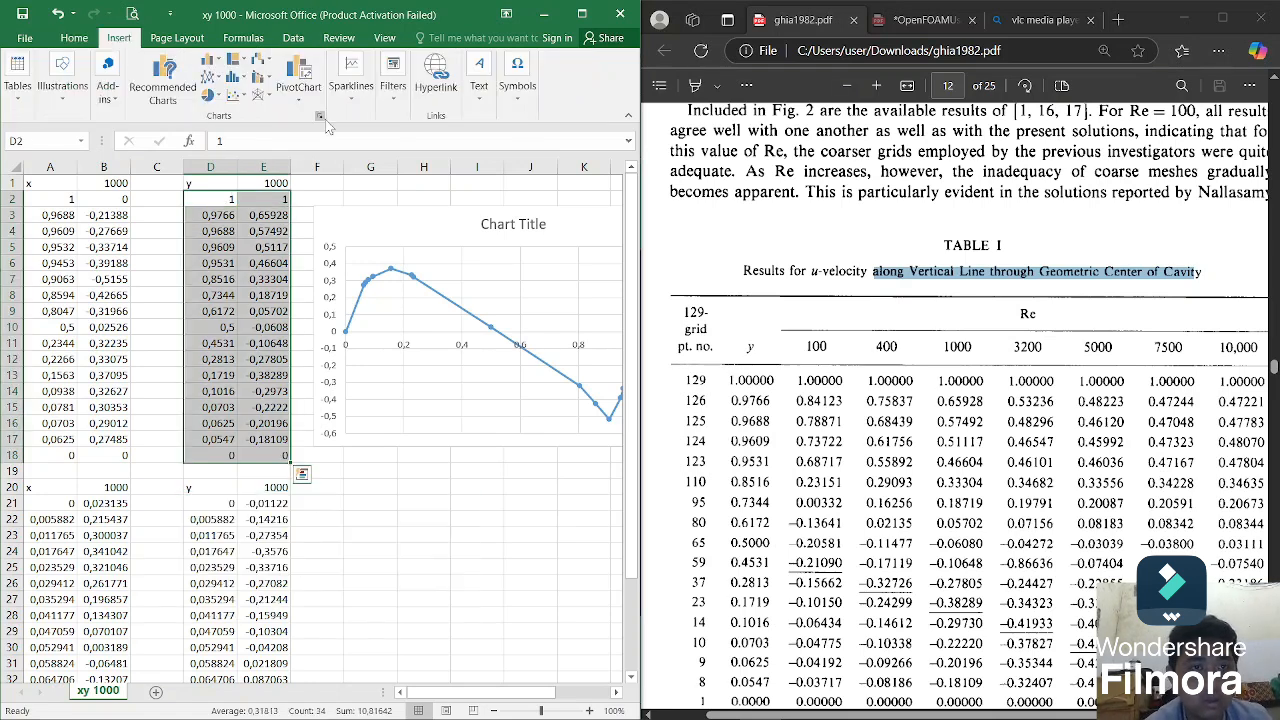
{"action": "left_click", "coordinate": [240, 100]}
{"action": "left_click", "coordinate": [250, 205]}
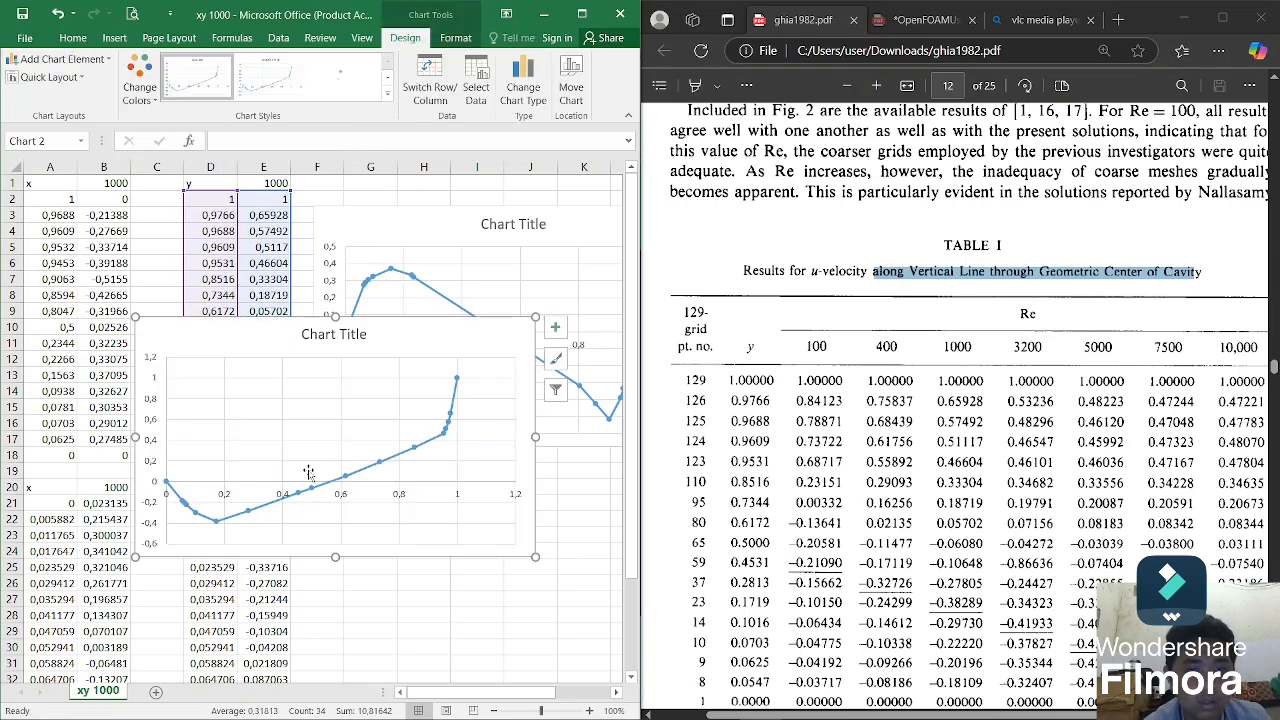
Step: Place the new chart below the first one and show the workbook beside ParaView's U_X line chart for comparison
{"action": "left_click_drag", "start_coordinate": [467, 342], "coordinate": [536, 462]}
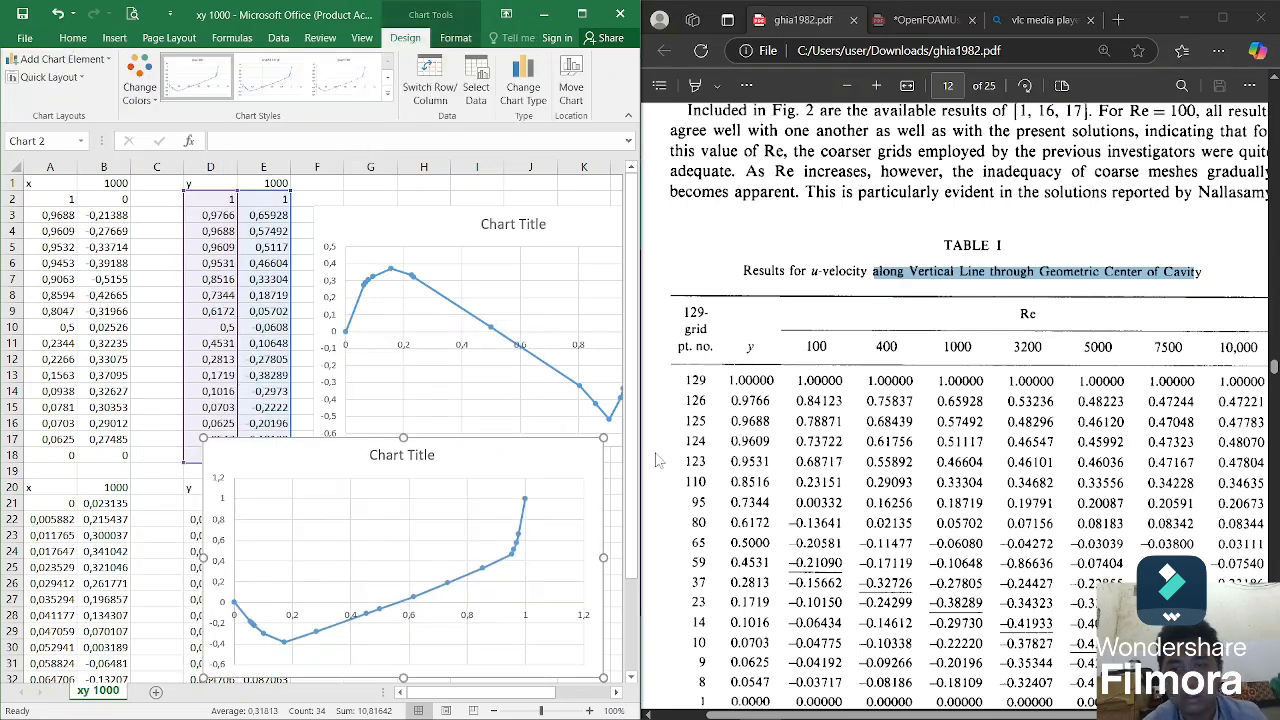
{"action": "left_click", "coordinate": [843, 704]}
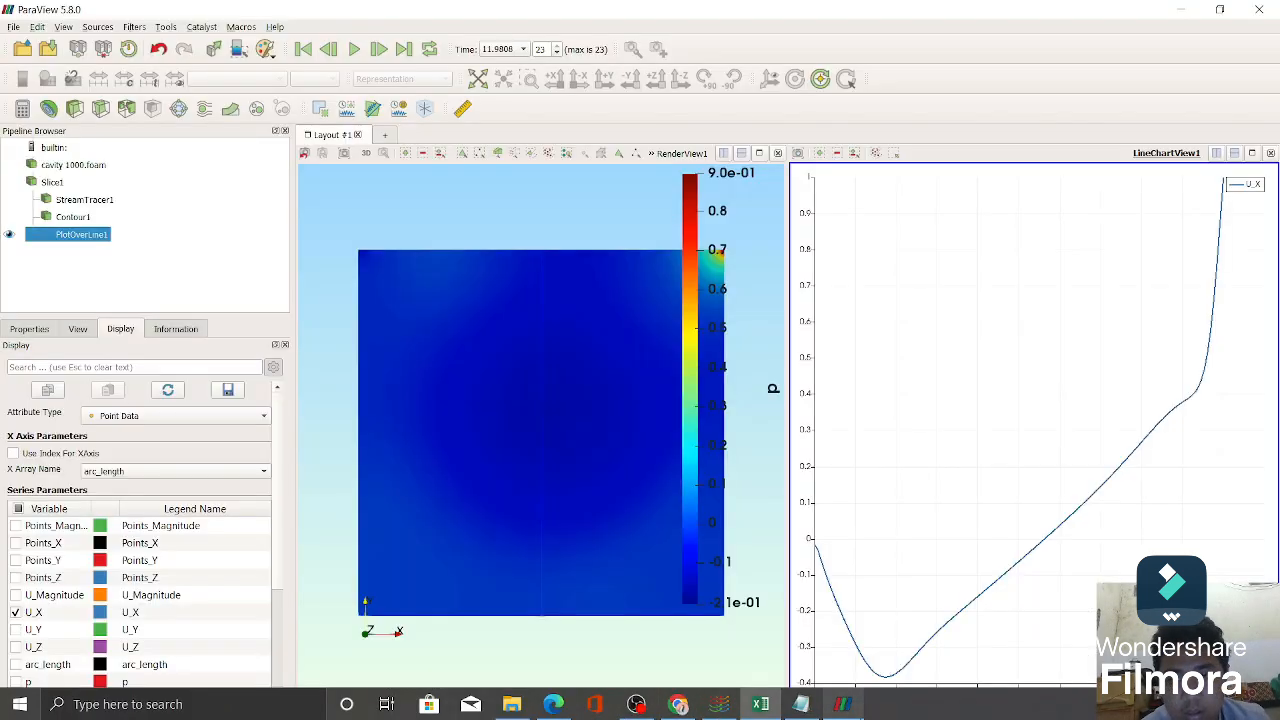
{"action": "left_click", "coordinate": [760, 704]}
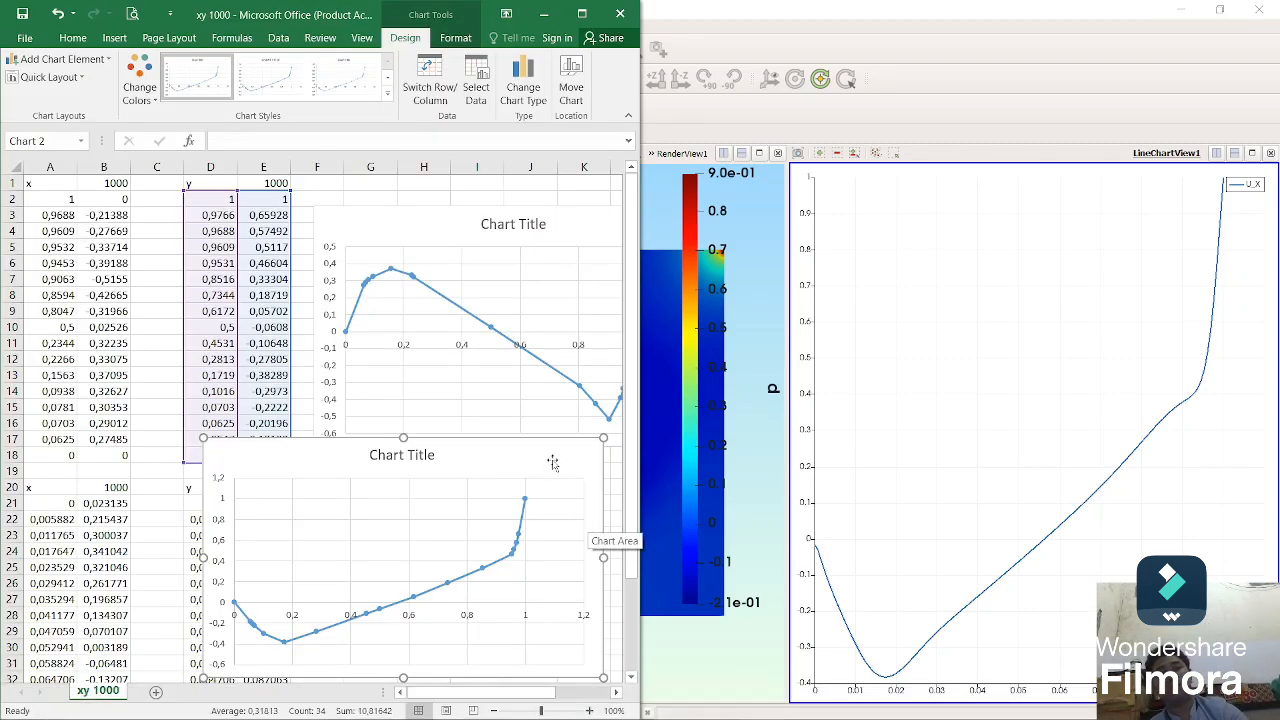
{"action": "left_click_drag", "start_coordinate": [553, 463], "coordinate": [558, 462]}
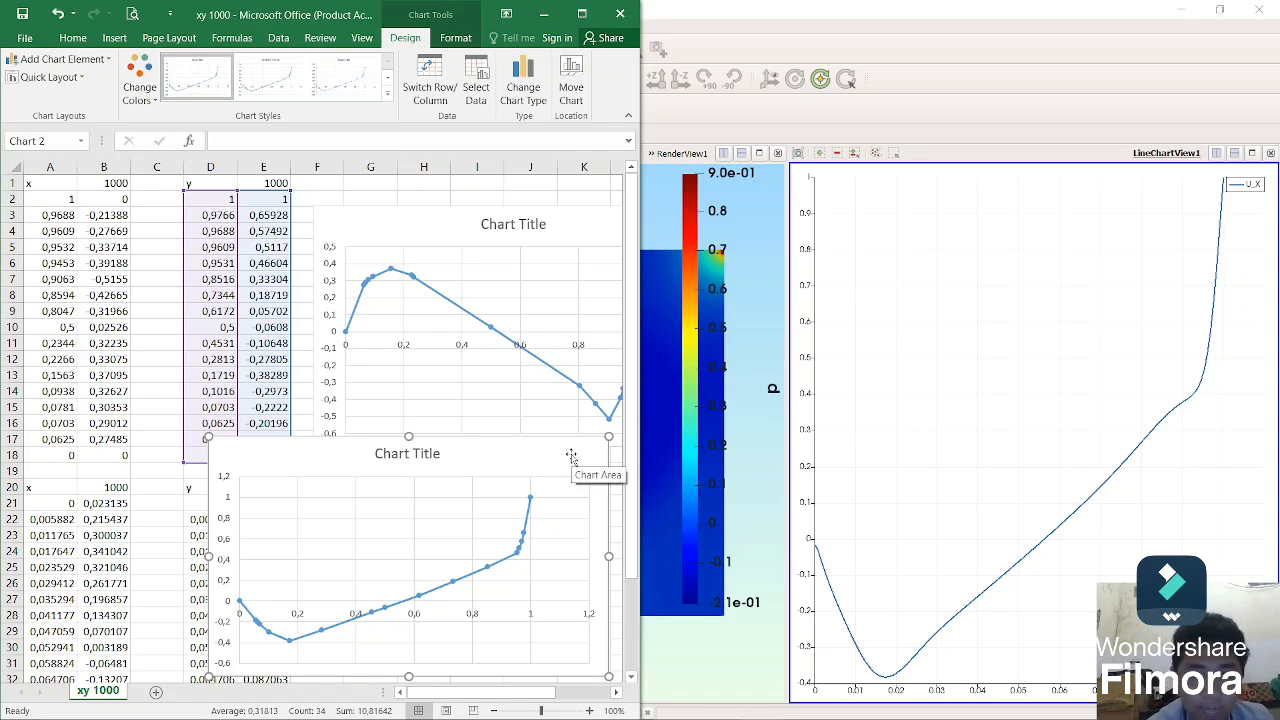
Step: In ghia1982.pdf, find Table II and highlight the caption words "along Horizontal Line through Geometric Center of Cavity"
{"action": "left_click", "coordinate": [666, 222]}
{"action": "left_click", "coordinate": [666, 222]}
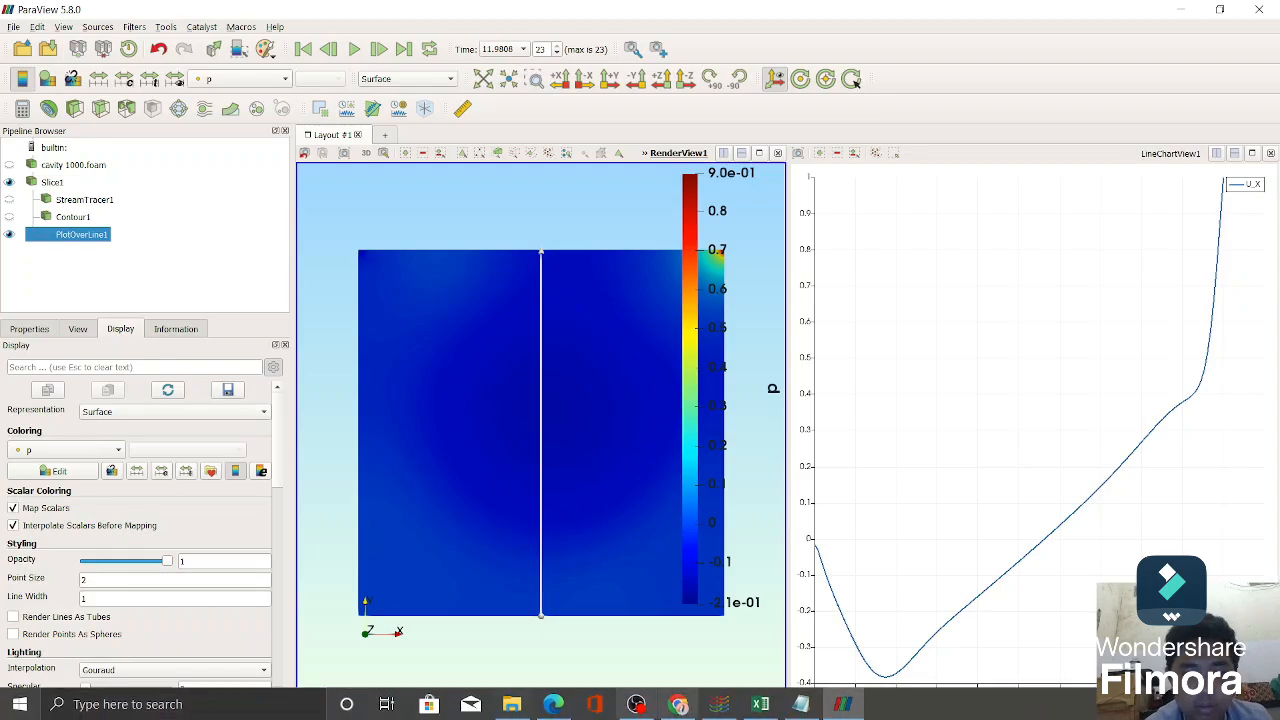
{"action": "left_click", "coordinate": [583, 706]}
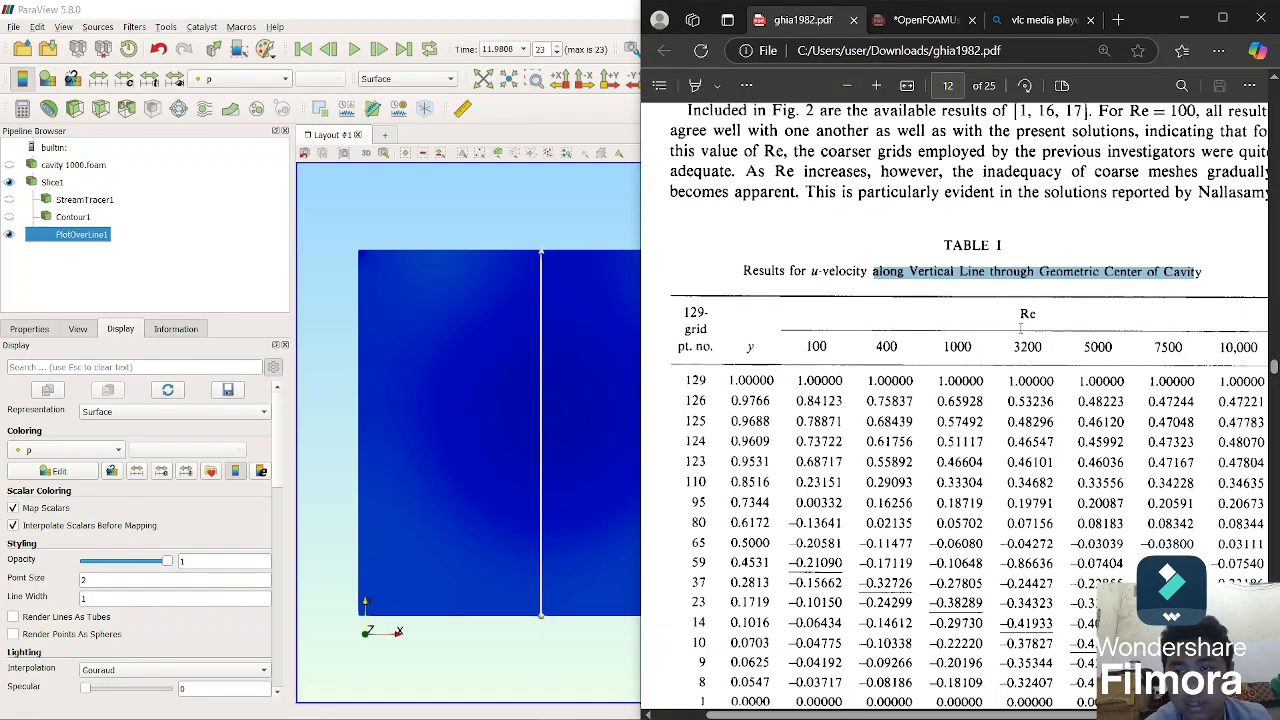
{"action": "scroll", "coordinate": [955, 405], "scroll_direction": "down", "scroll_amount": 12}
{"action": "scroll", "coordinate": [955, 405], "scroll_direction": "up", "scroll_amount": 2}
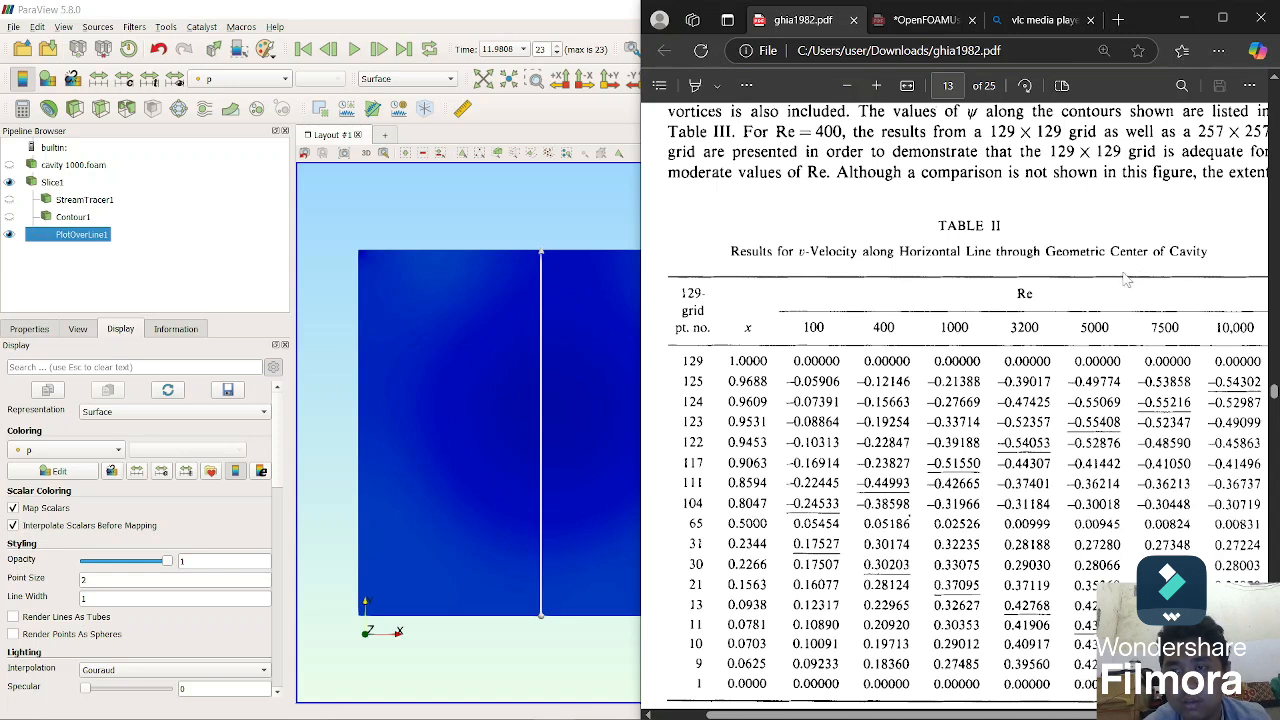
{"action": "left_click_drag", "start_coordinate": [863, 252], "coordinate": [1205, 264]}
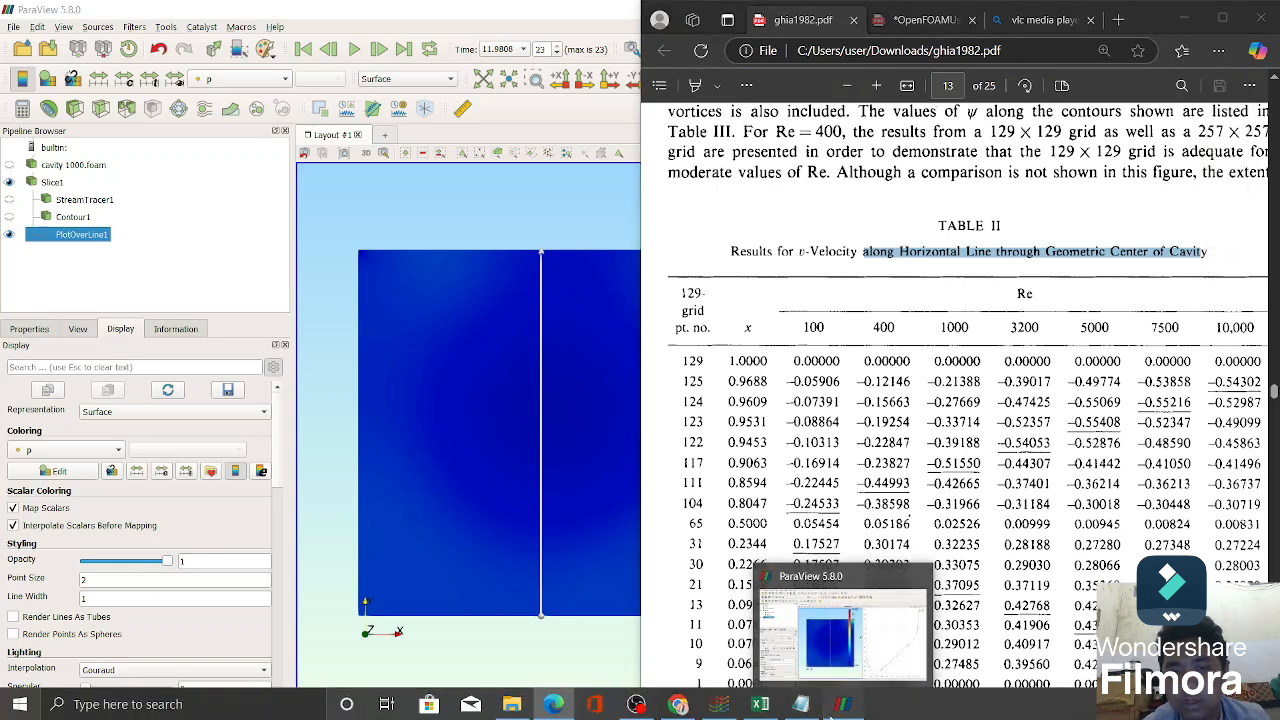
Step: Switch to ParaView, align the Plot Over Line filter along the X axis, and apply it
{"action": "left_click", "coordinate": [842, 705]}
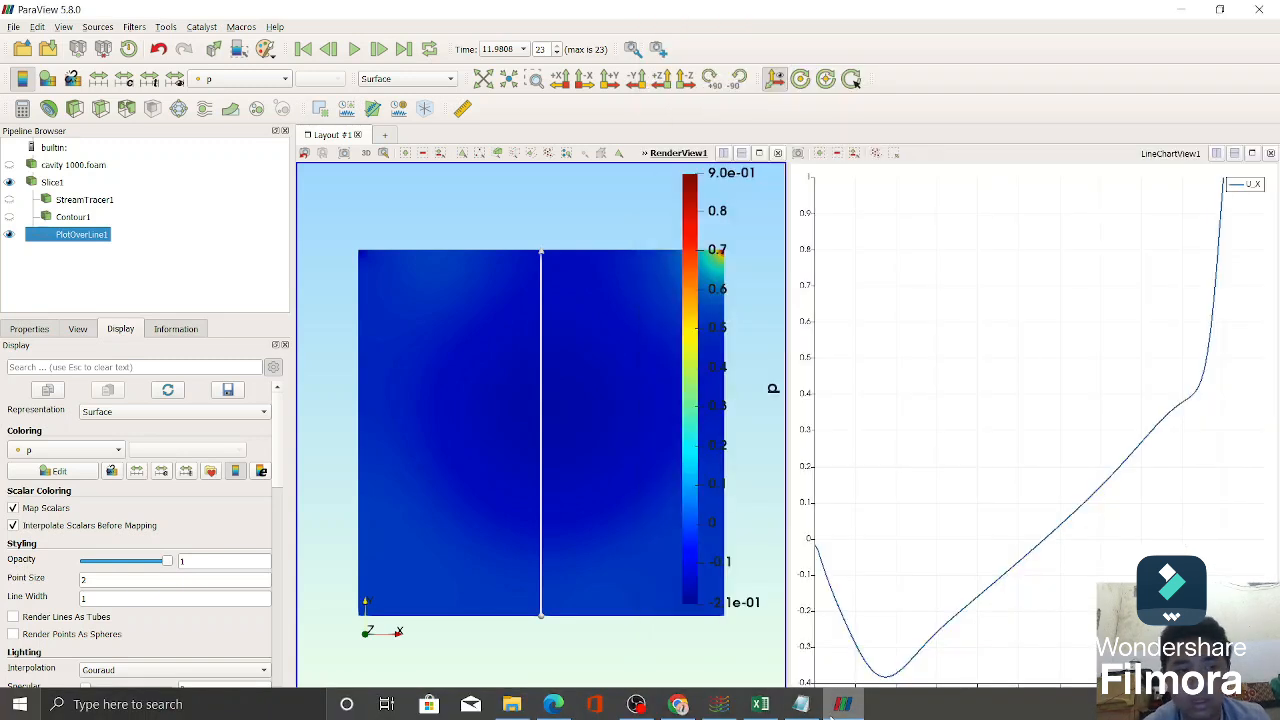
{"action": "left_click", "coordinate": [45, 335]}
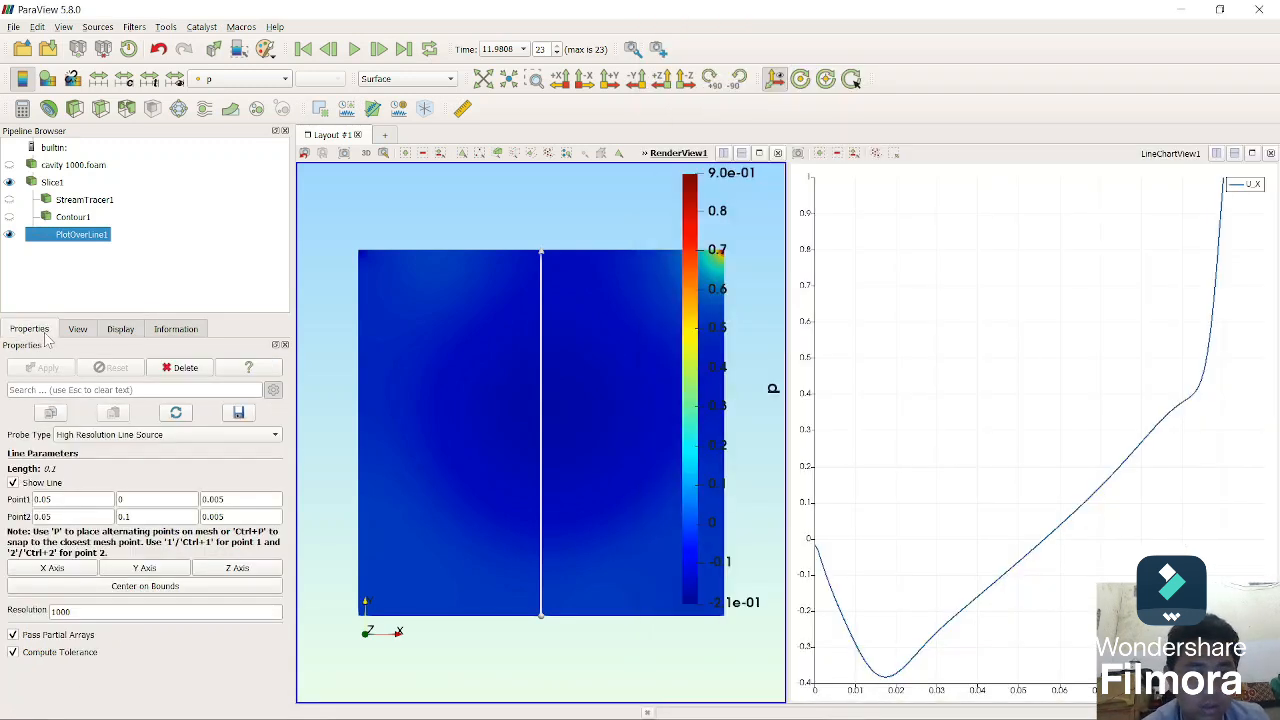
{"action": "left_click", "coordinate": [82, 568]}
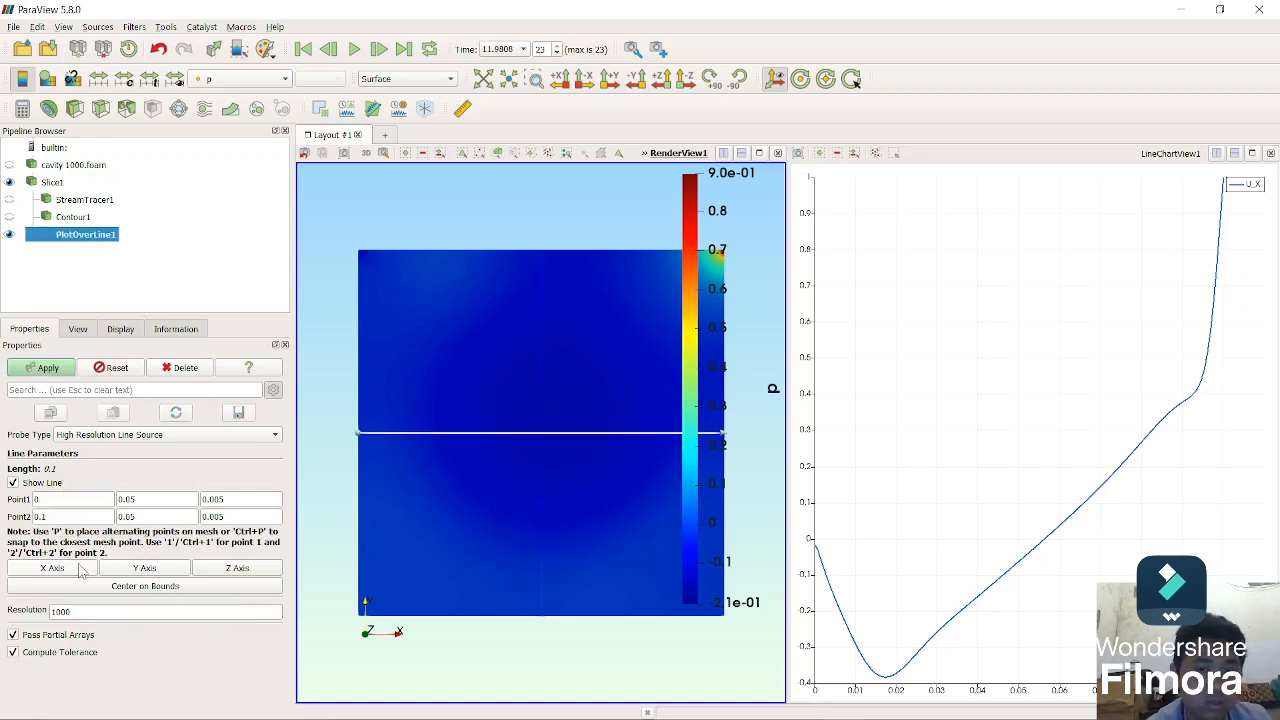
{"action": "left_click", "coordinate": [45, 369]}
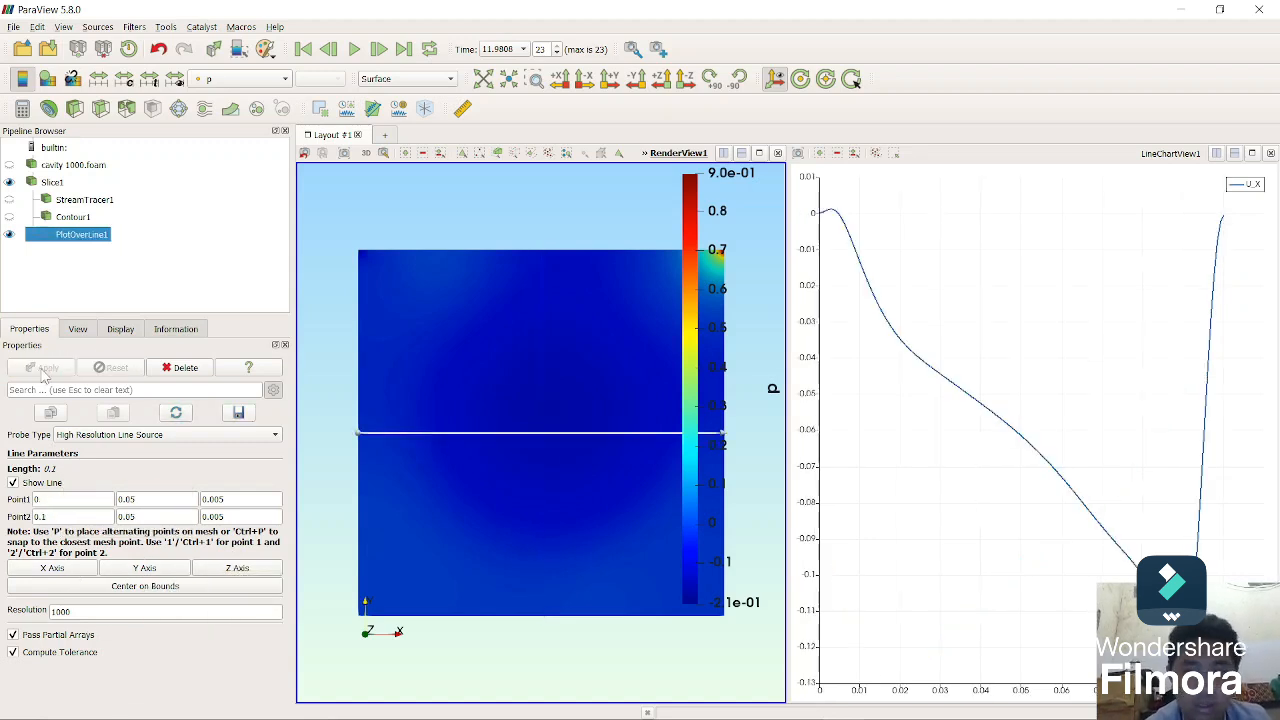
Step: Make the line chart plot the U_Y series instead of U_X
{"action": "left_click", "coordinate": [118, 333]}
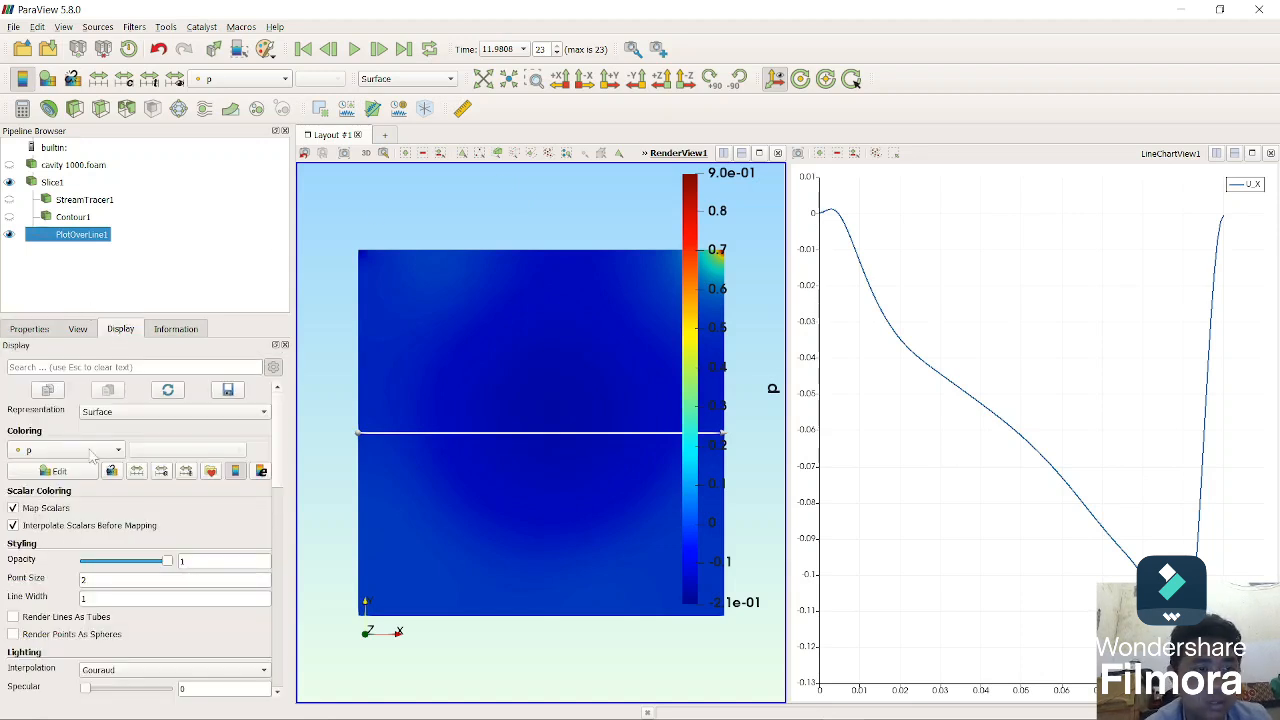
{"action": "left_click", "coordinate": [1003, 310]}
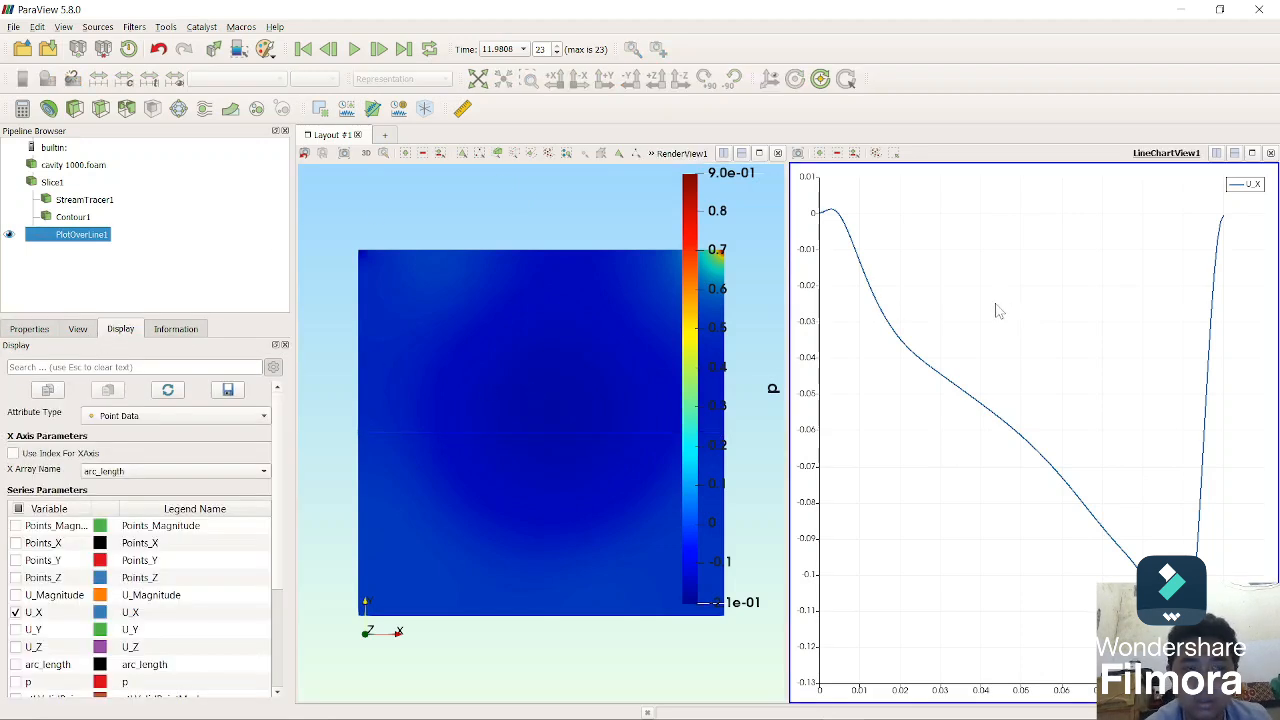
{"action": "left_click", "coordinate": [15, 612]}
{"action": "left_click", "coordinate": [15, 629]}
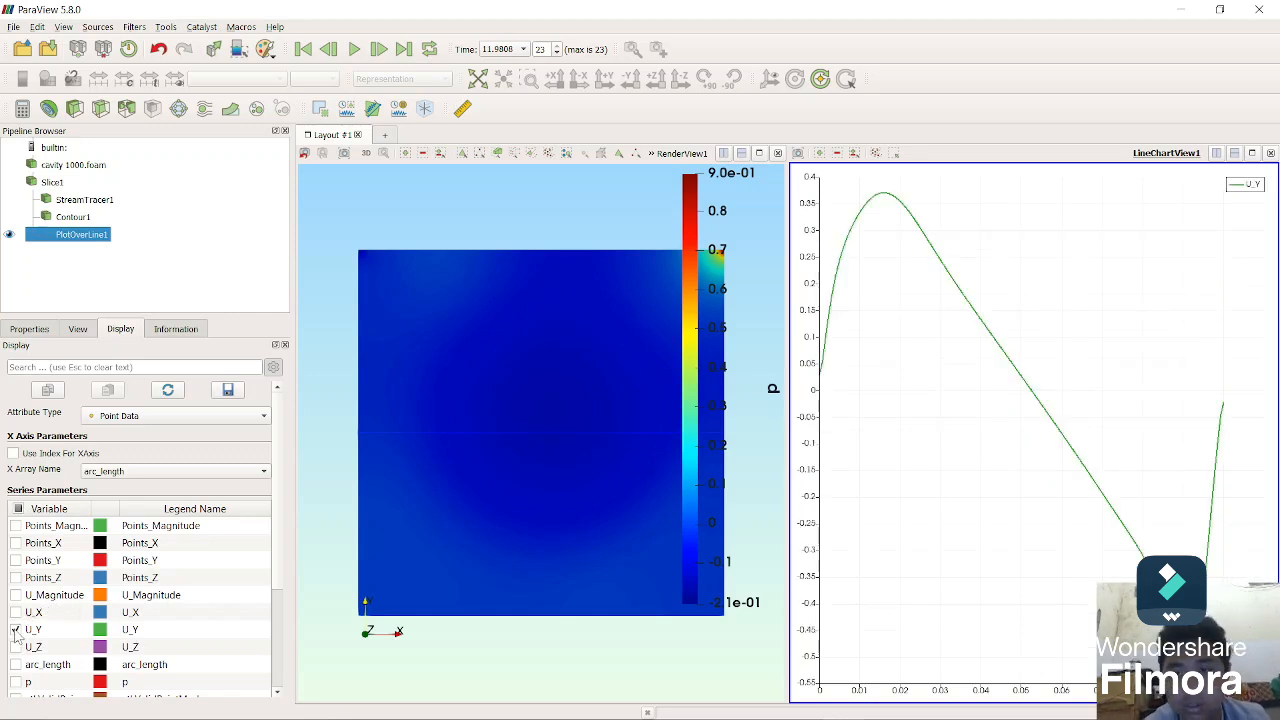
Step: Show the xy 1000 workbook over ParaView and compare its upper chart with the U_Y line plot
{"action": "mouse_move", "coordinate": [812, 708]}
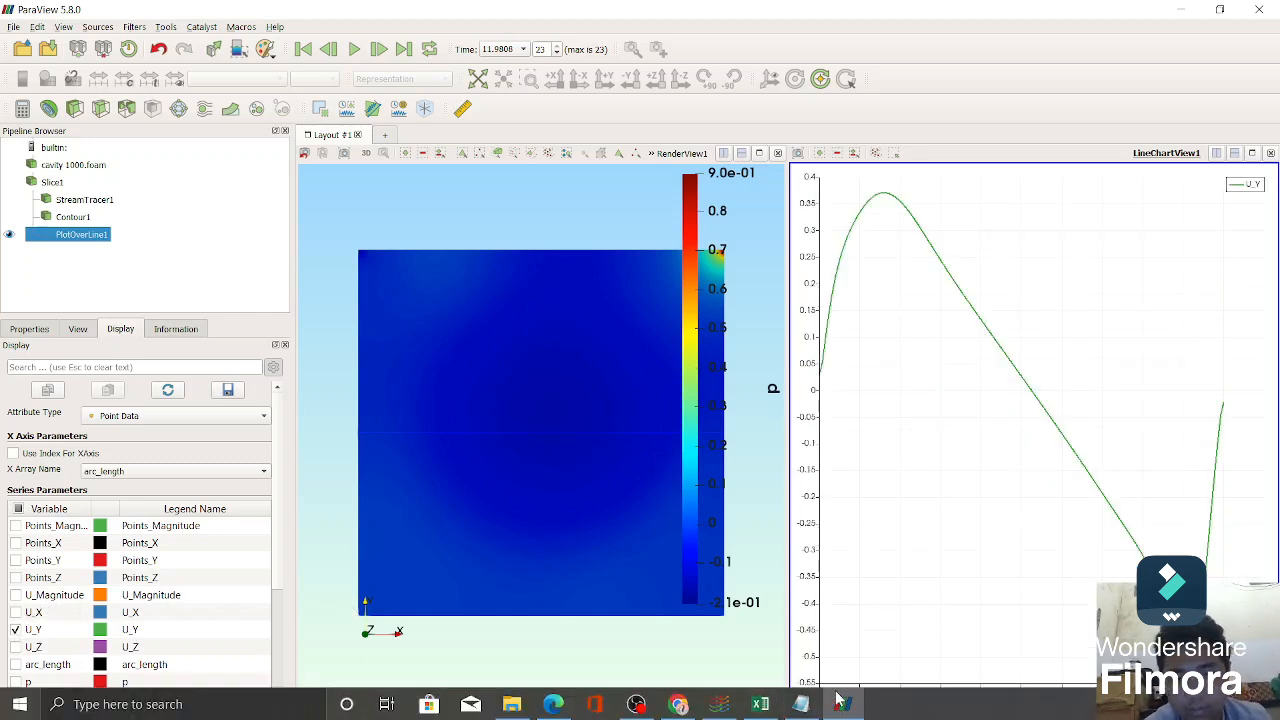
{"action": "left_click", "coordinate": [760, 706]}
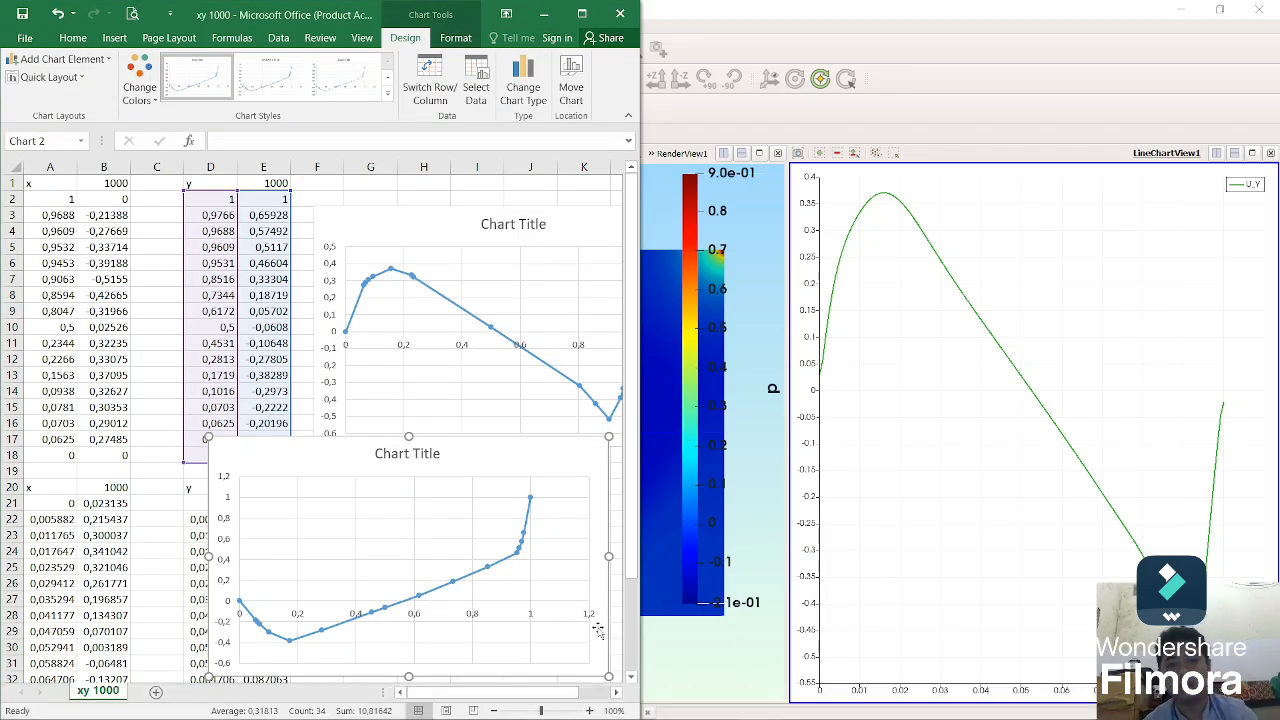
{"action": "left_click_drag", "start_coordinate": [560, 693], "coordinate": [578, 698]}
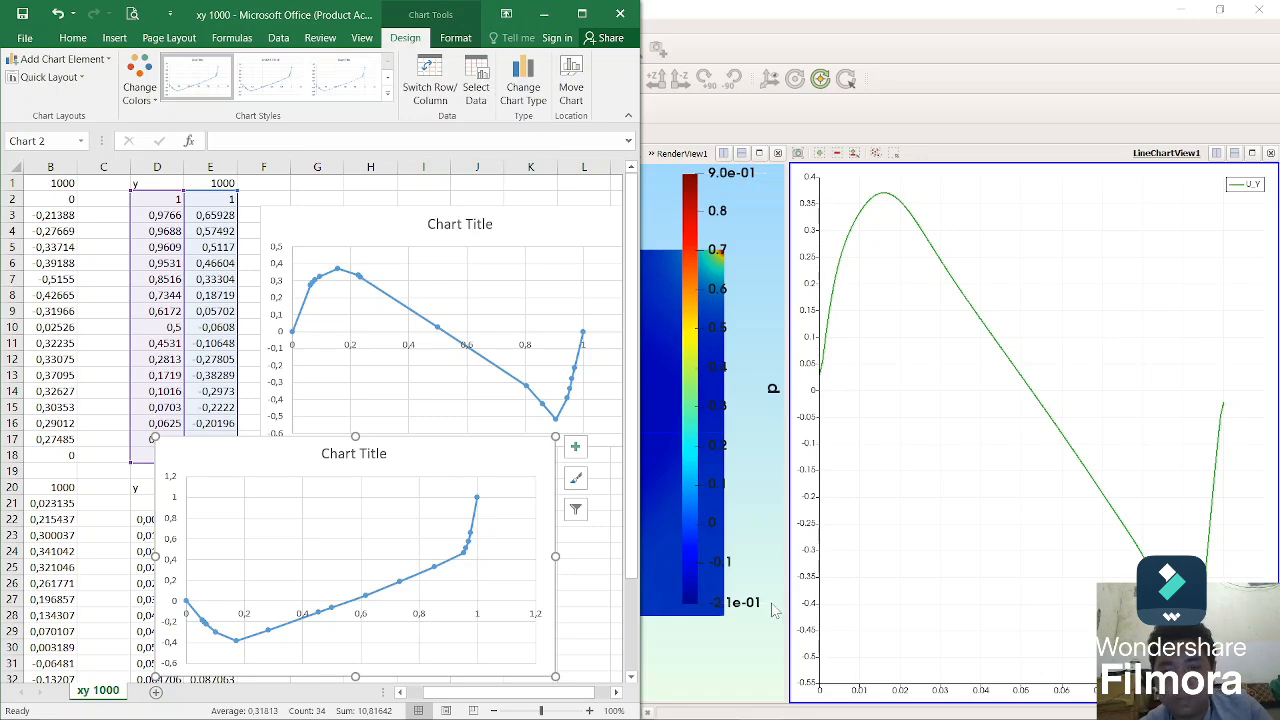
{"action": "mouse_move", "coordinate": [600, 716]}
{"action": "left_click", "coordinate": [637, 705]}
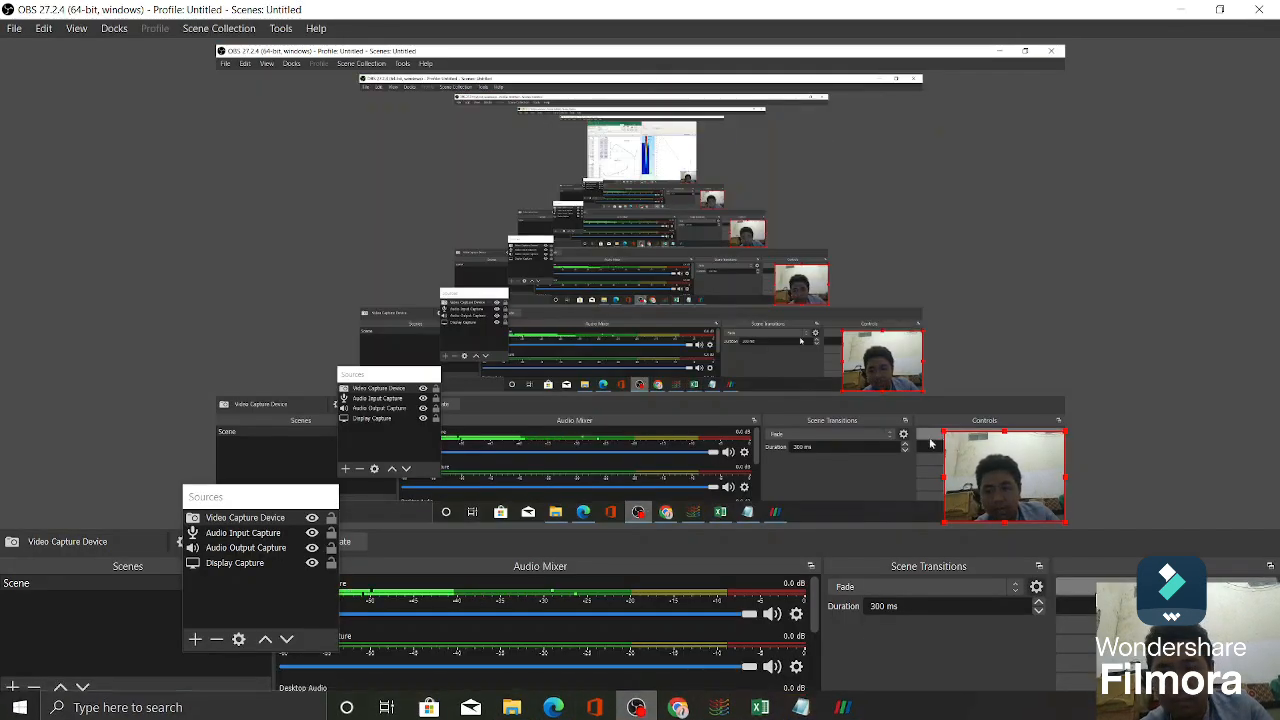